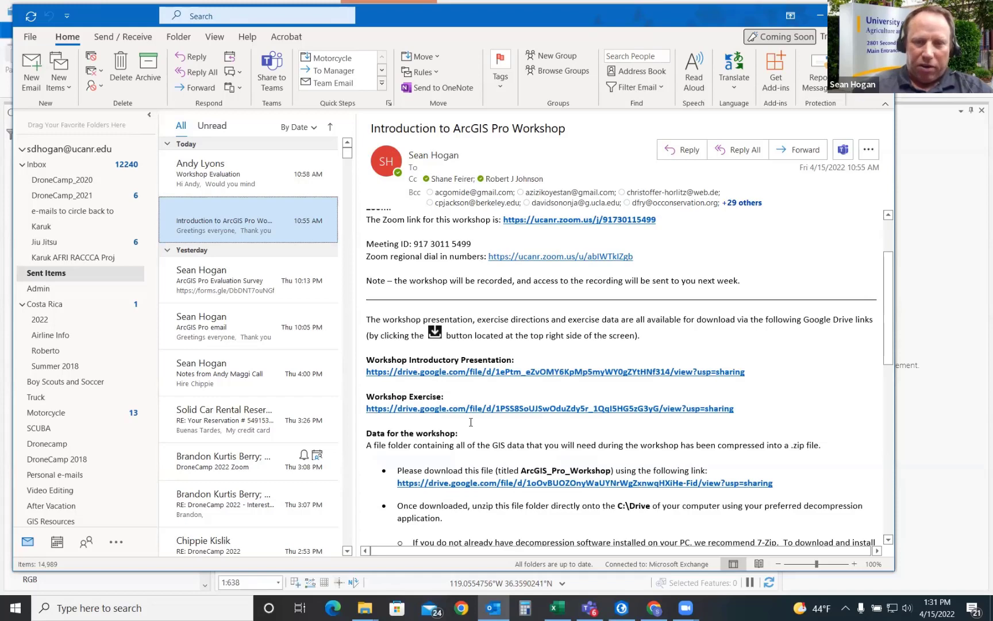
Step: Review the workshop email's download links, data-unzipping instructions and software requirements, then minimize the mail window
scroll(471, 422, down, 1)
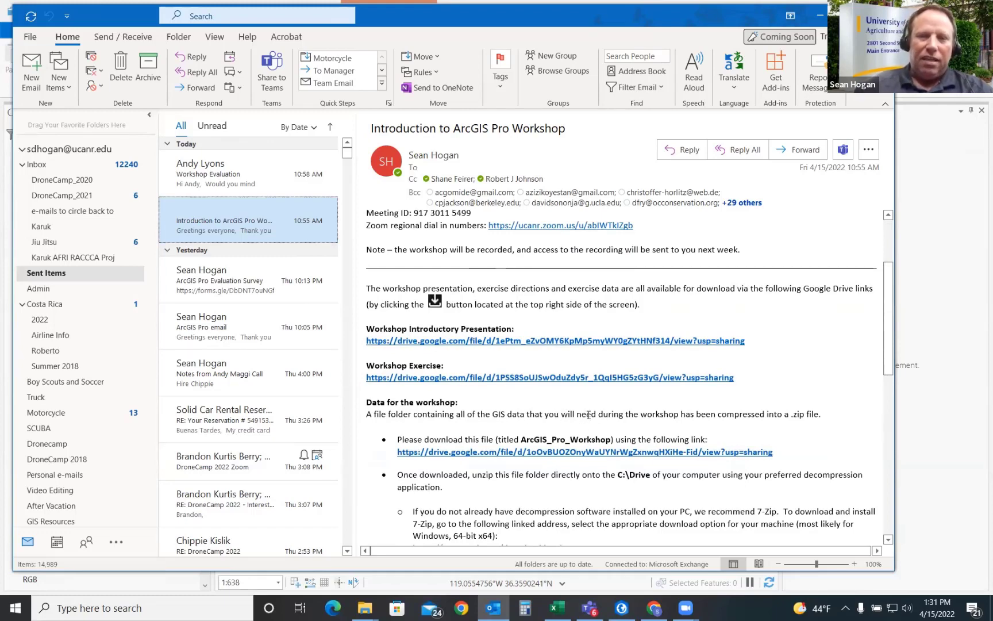
scroll(586, 417, down, 1)
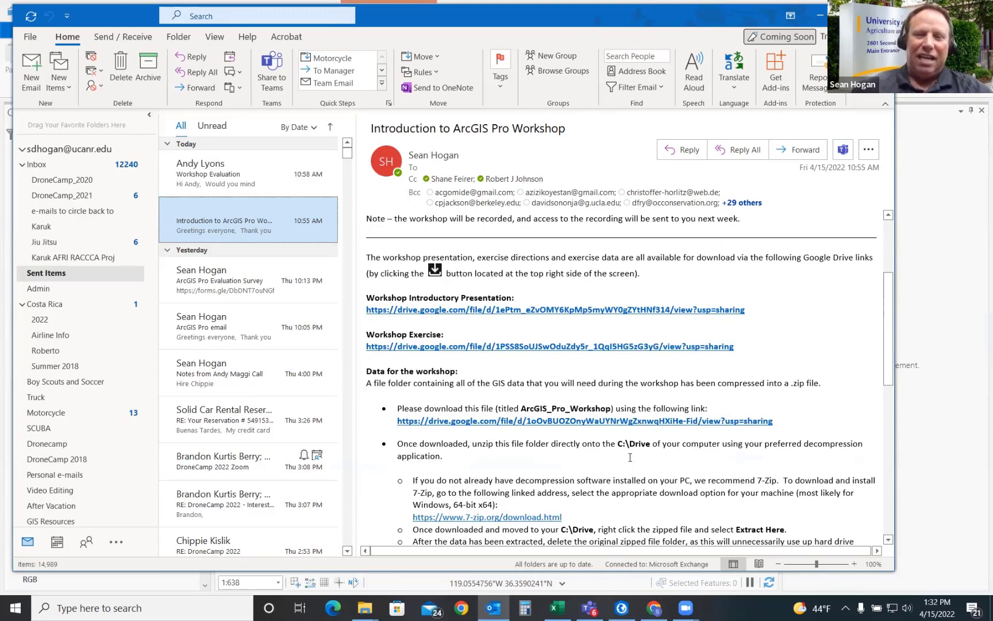
scroll(648, 457, down, 5)
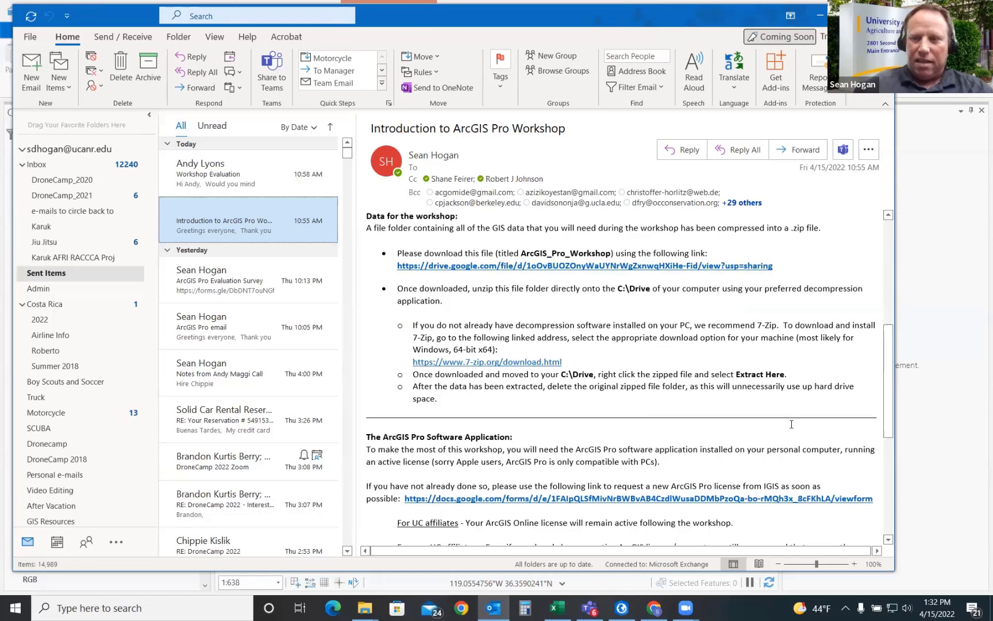
scroll(737, 391, up, 4)
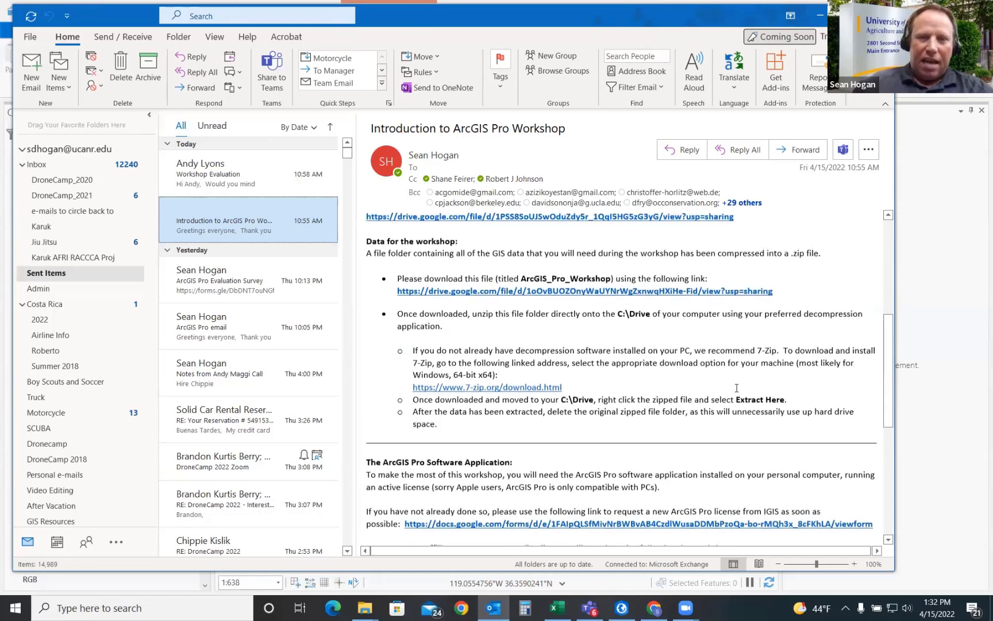
scroll(737, 390, up, 6)
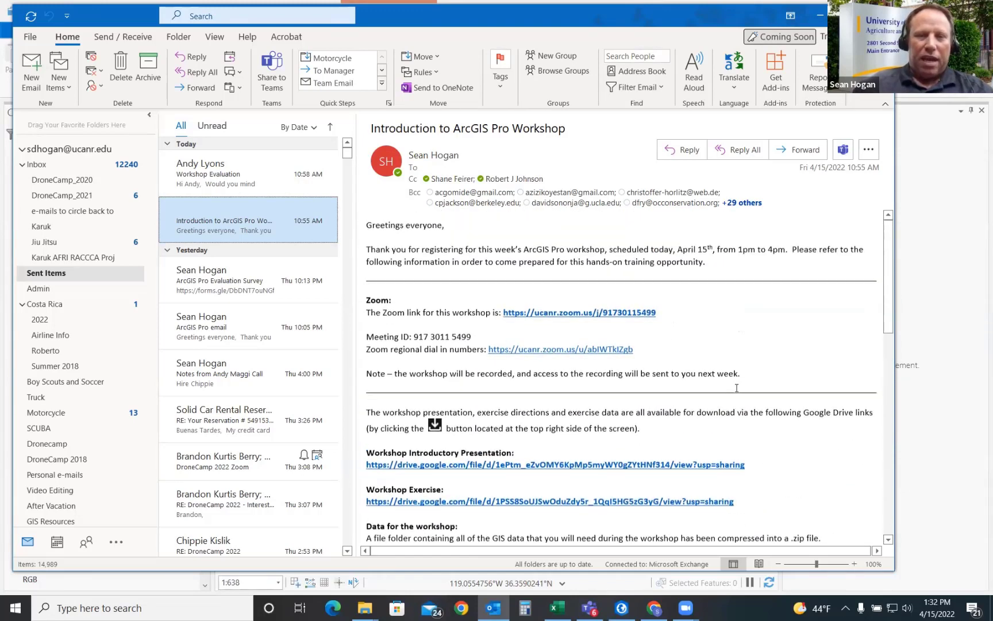
click(820, 16)
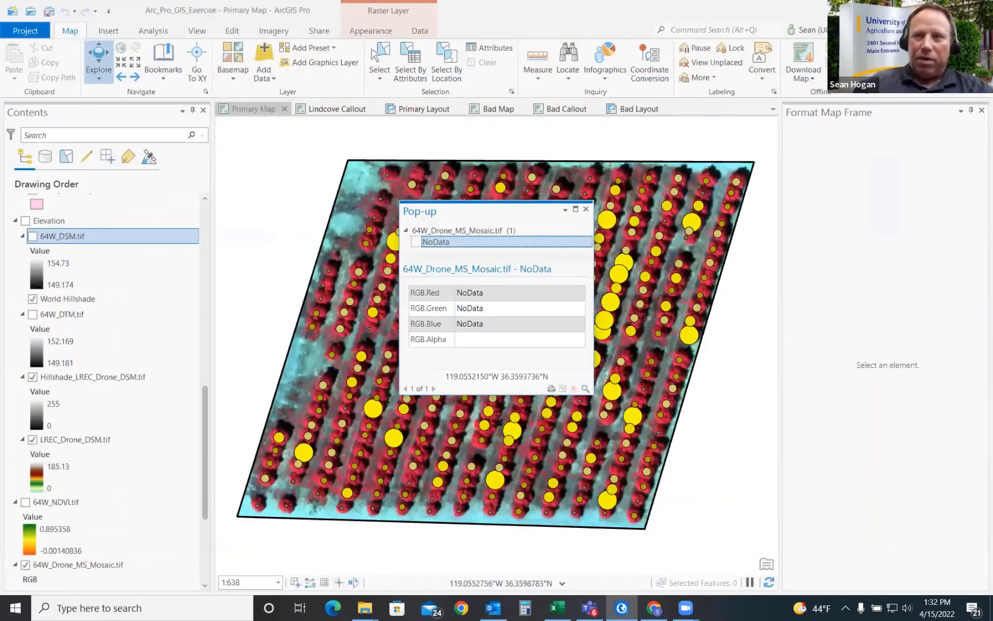
Step: Shrink the open Arc_Pro_GIS_Exercise project window and minimize it so the workshop exercise document is in view
click(929, 10)
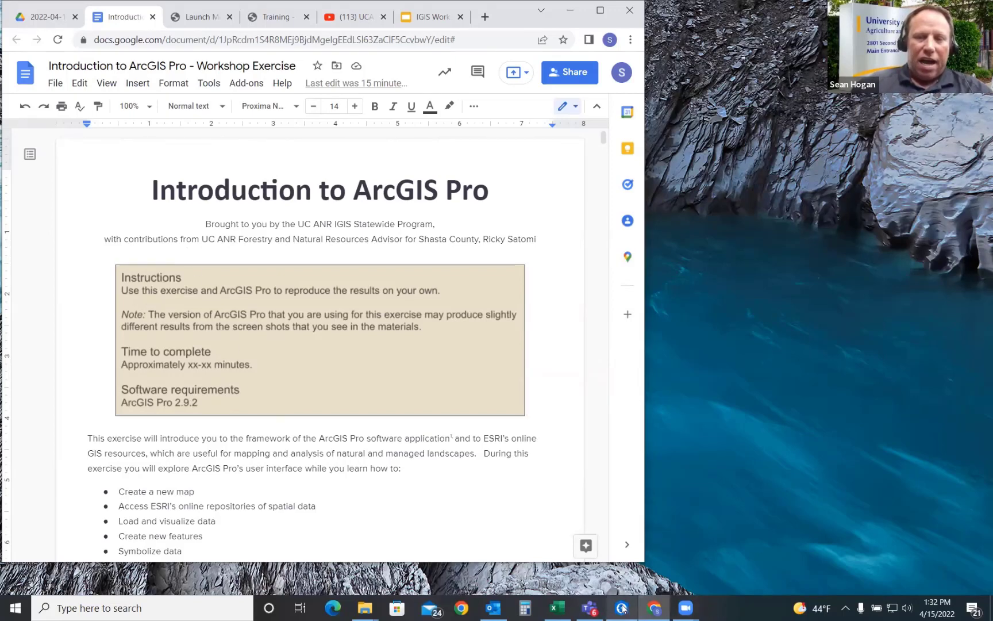
mouse_move(684, 608)
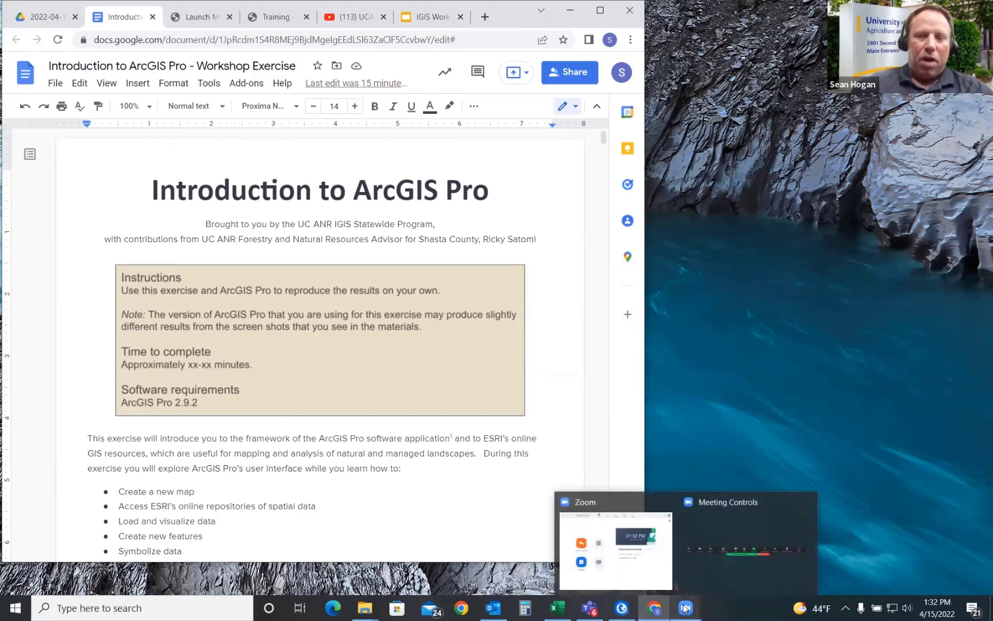
click(621, 608)
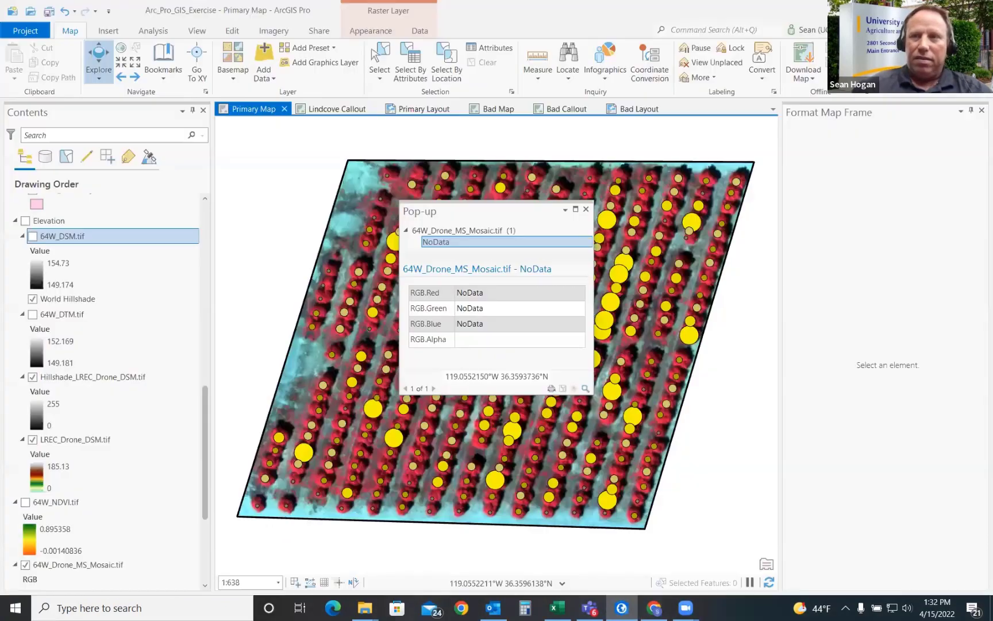
drag(712, 5, 671, 87)
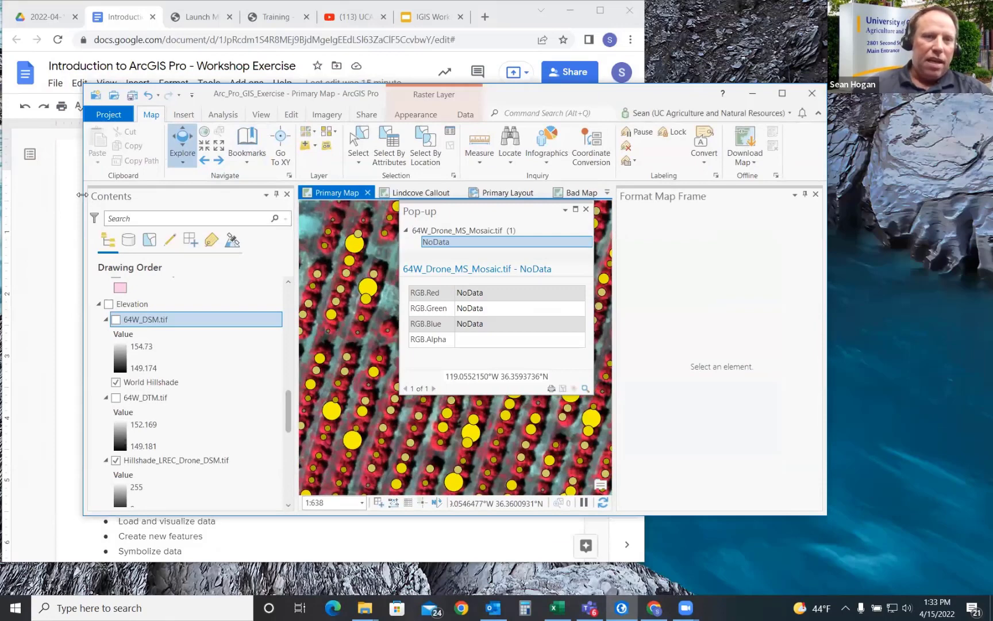
drag(81, 195, 154, 195)
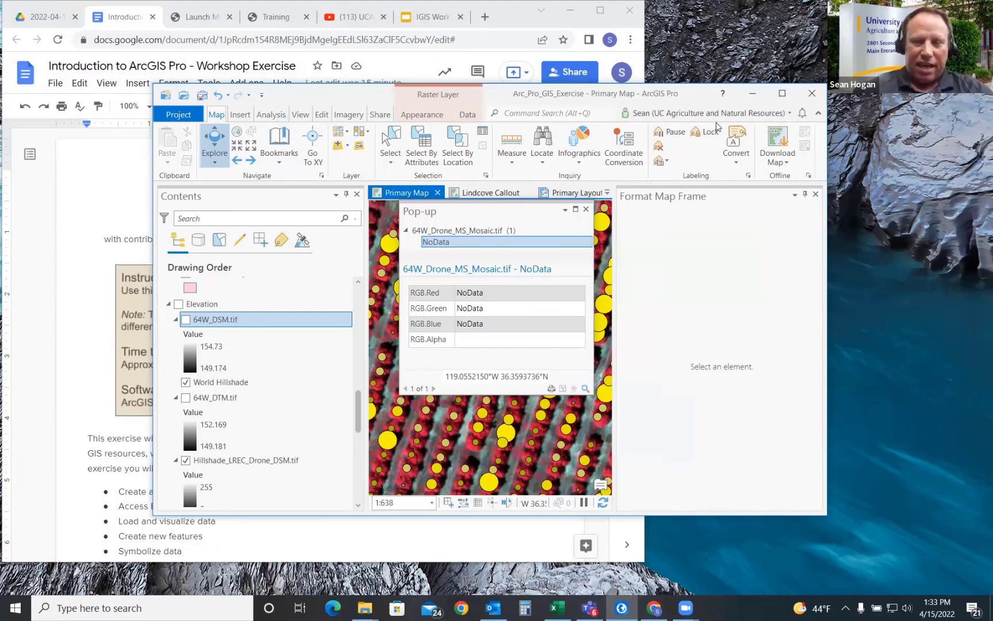
click(750, 93)
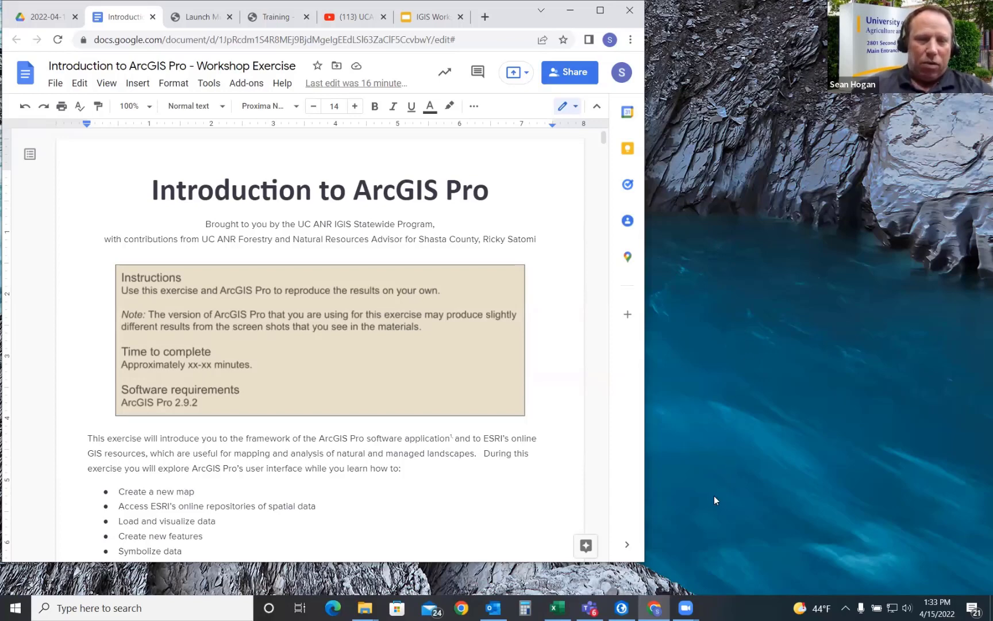
mouse_move(622, 607)
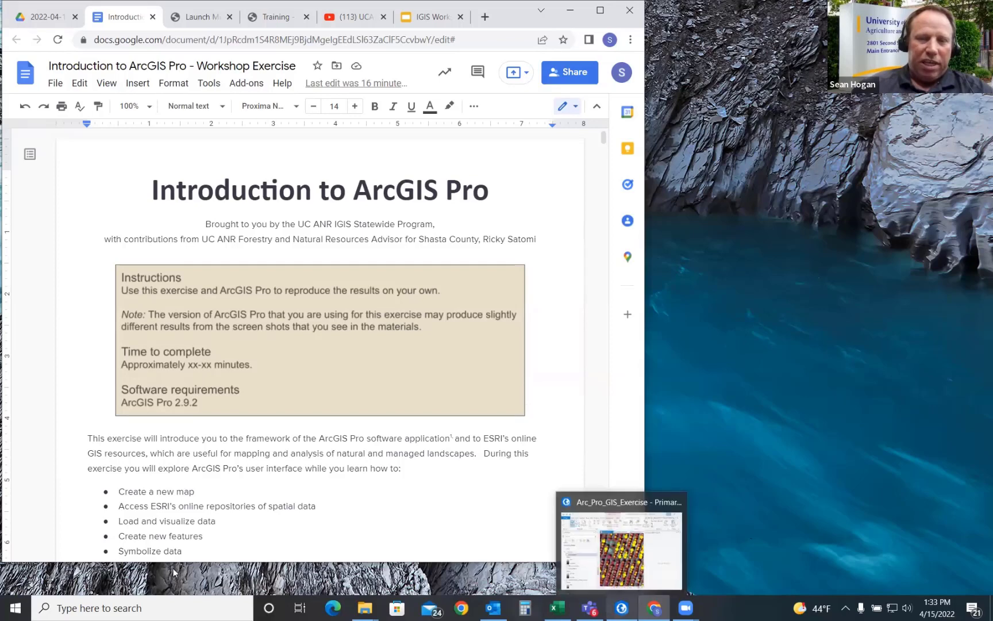
Step: Launch a new ArcGIS Pro session and start a new project from the blank Map template
click(14, 607)
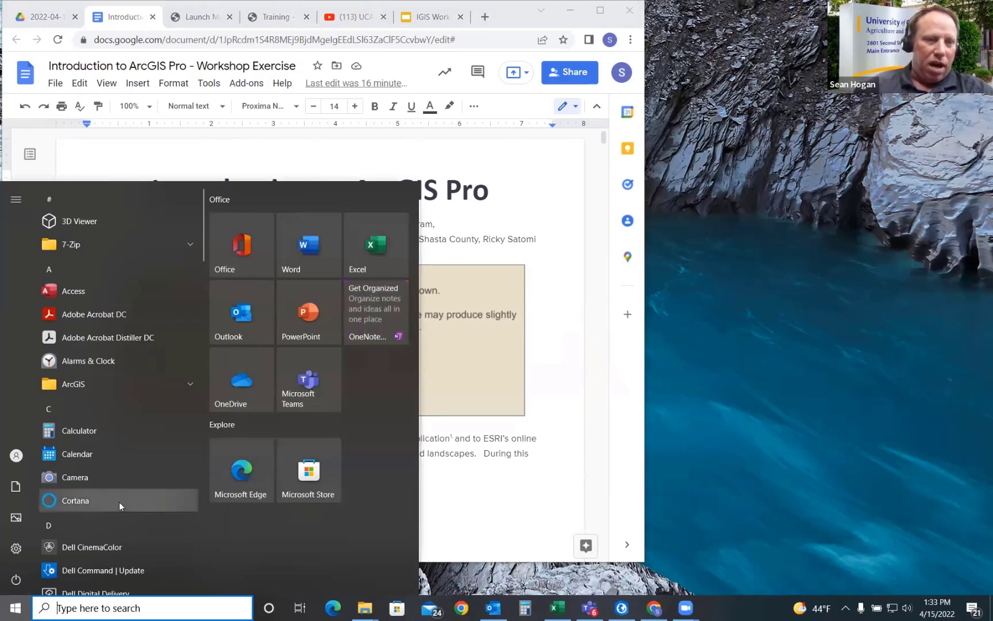
click(187, 382)
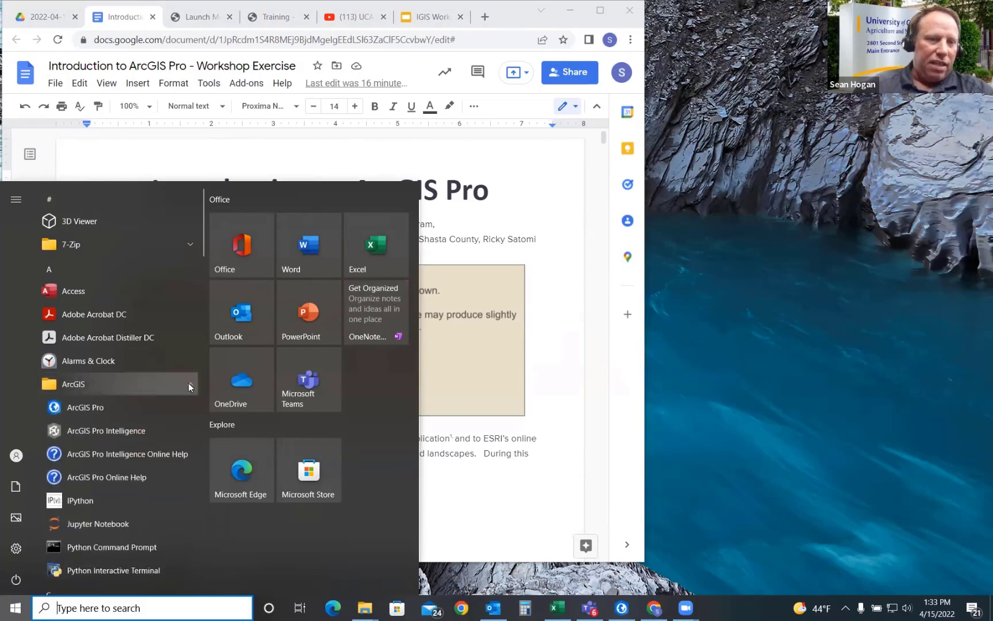
click(80, 406)
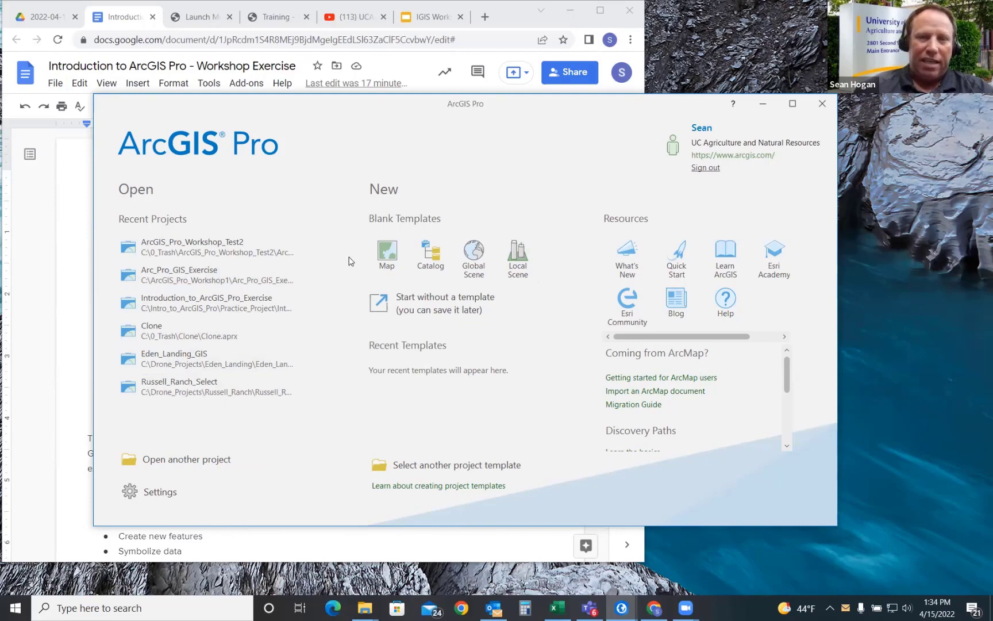
click(387, 254)
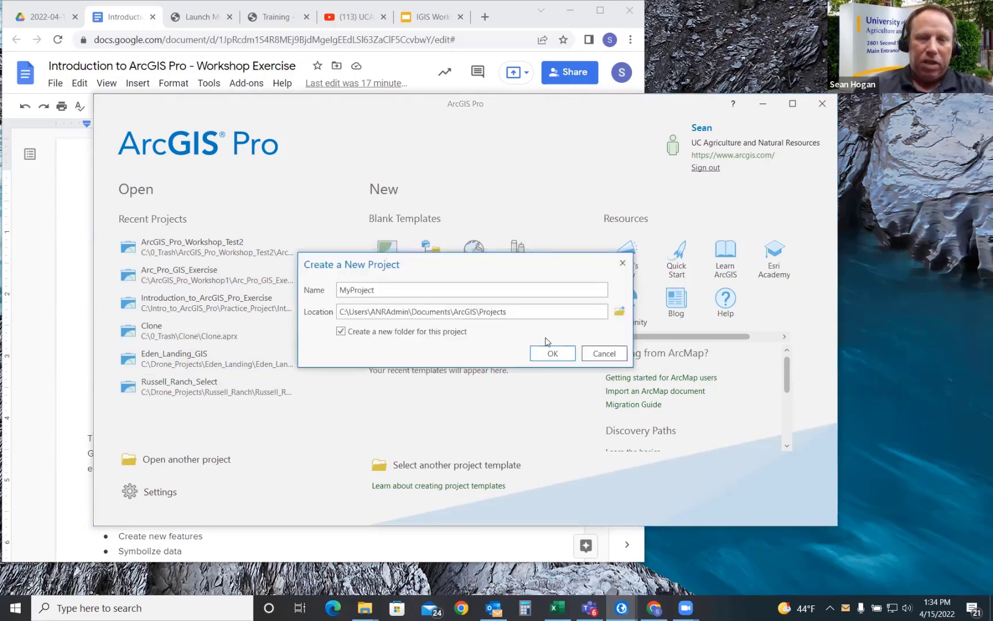
click(619, 314)
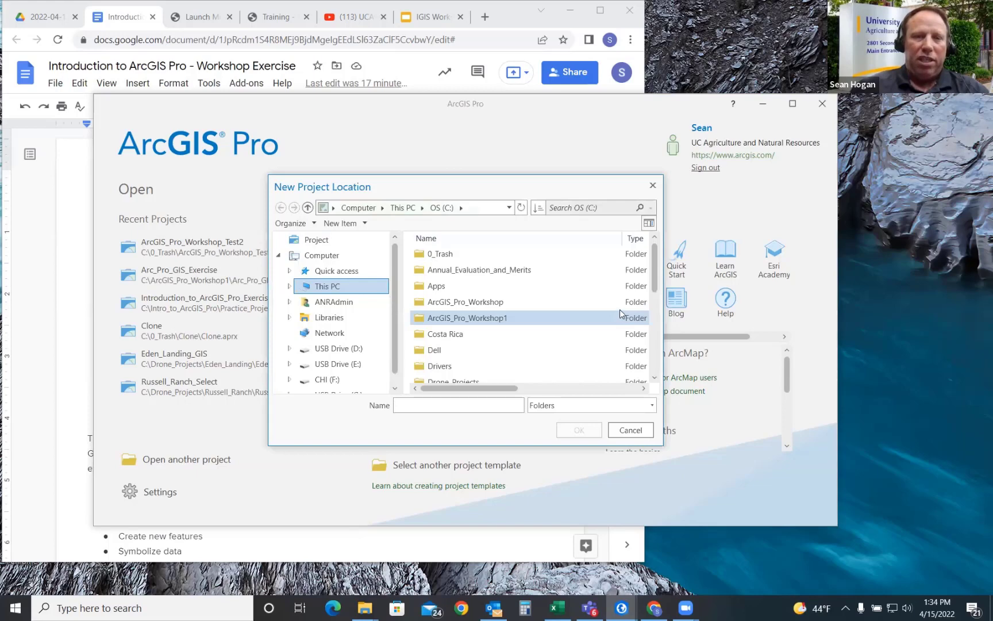
click(463, 304)
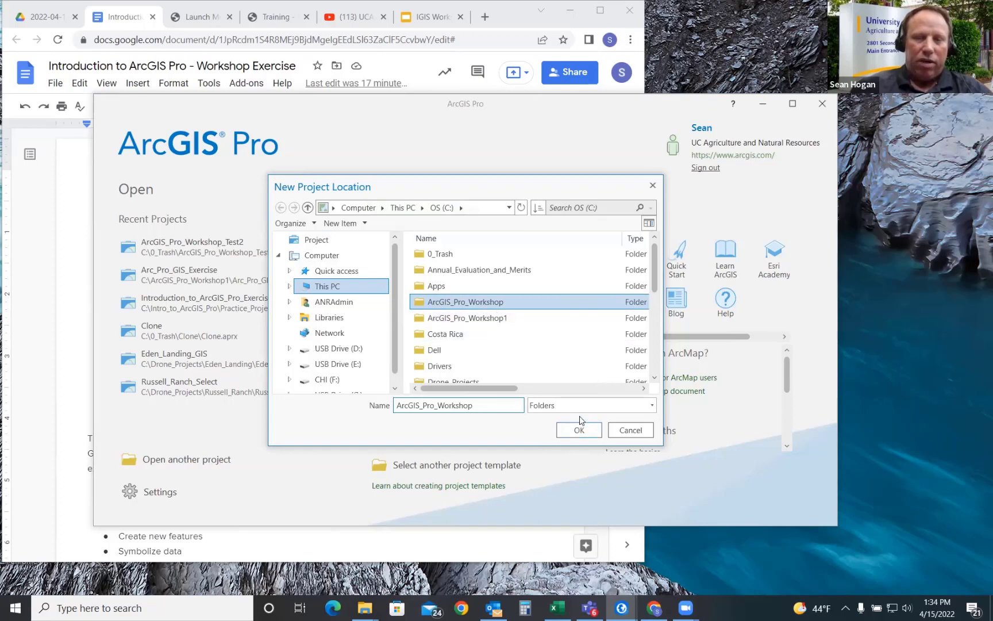
click(652, 185)
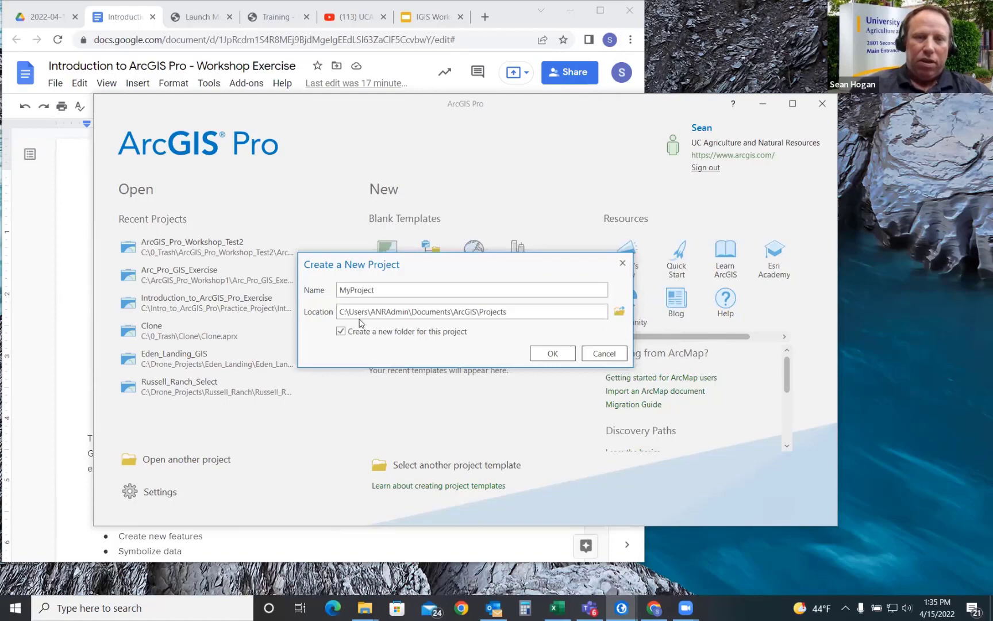
click(495, 607)
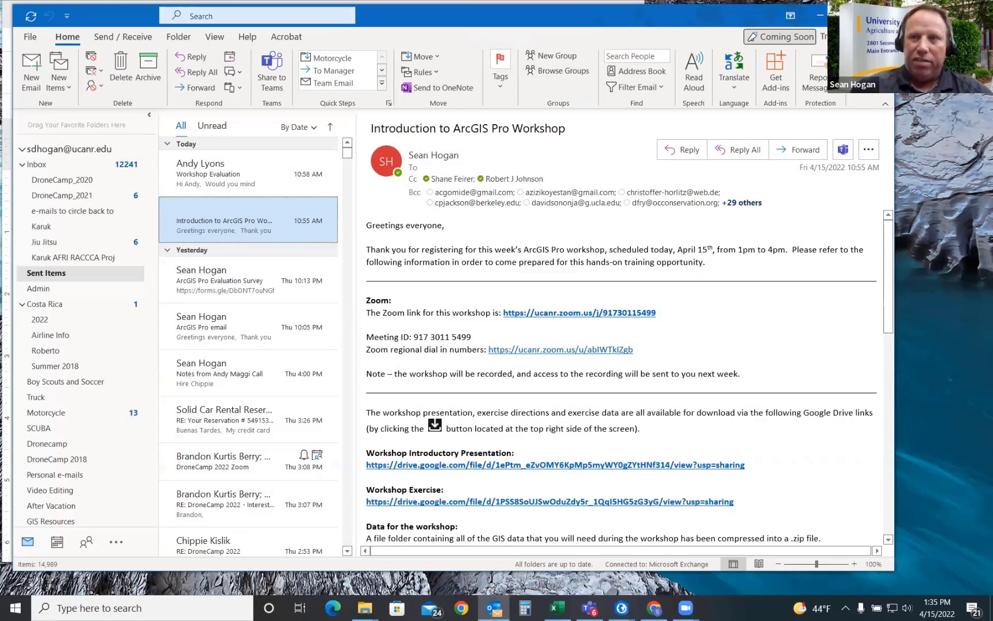
click(820, 15)
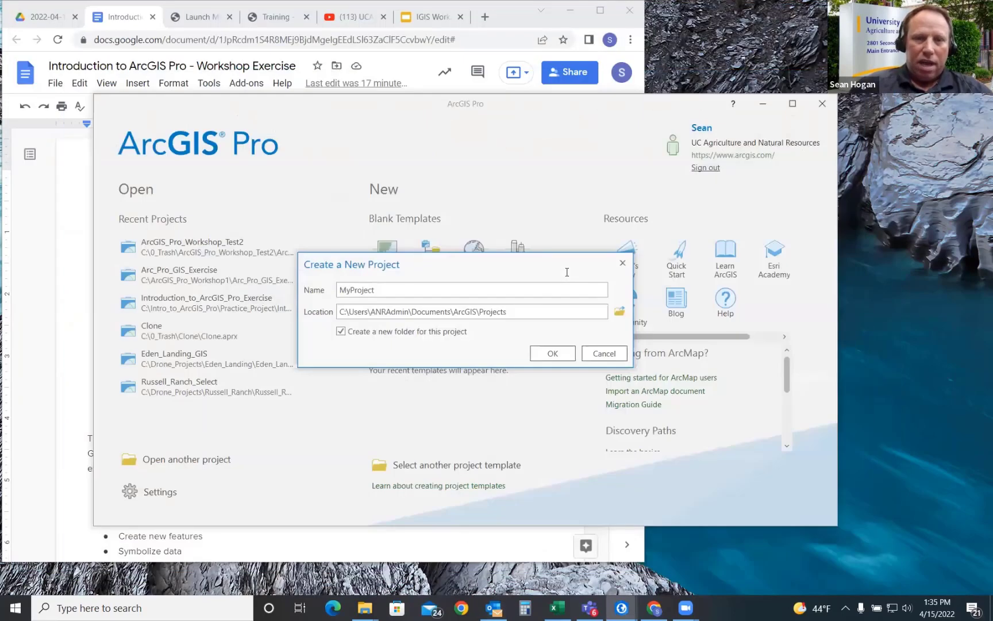
Step: Set the new project's location to the ArcGIS_Pro_Workshop folder on the C: drive
click(625, 320)
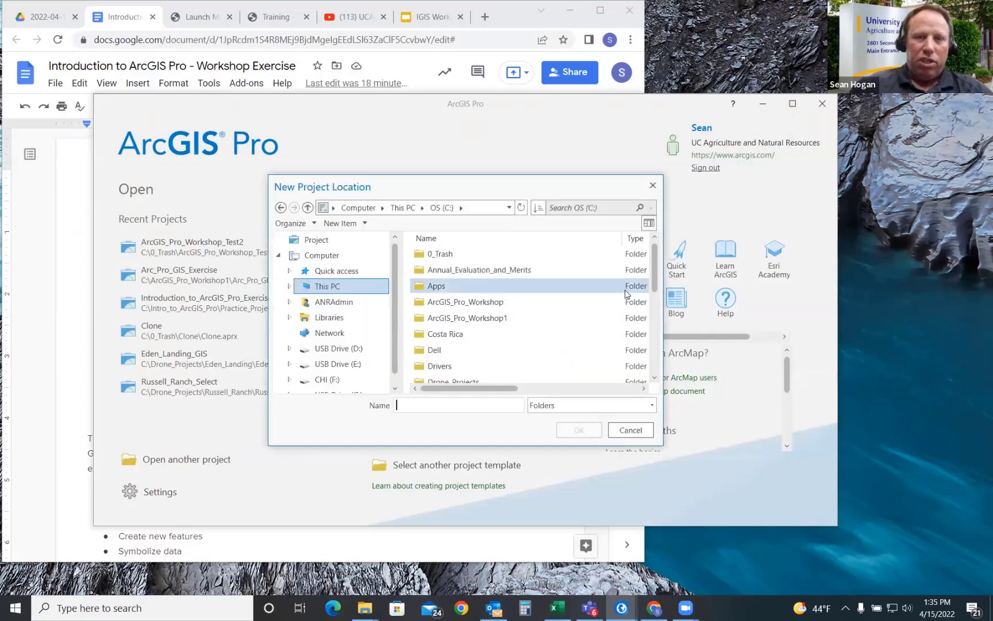
click(477, 304)
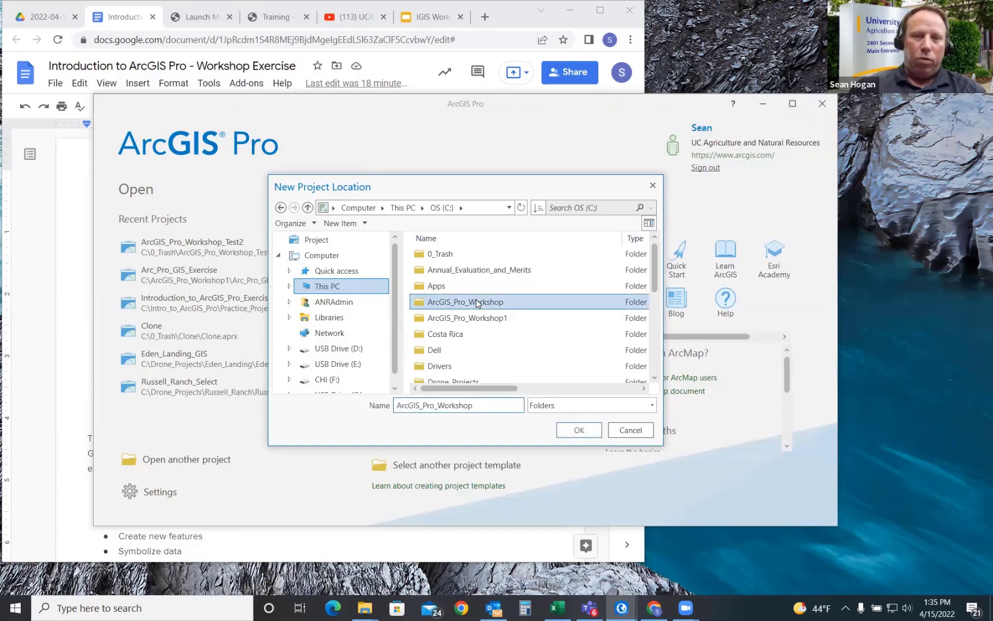
click(578, 430)
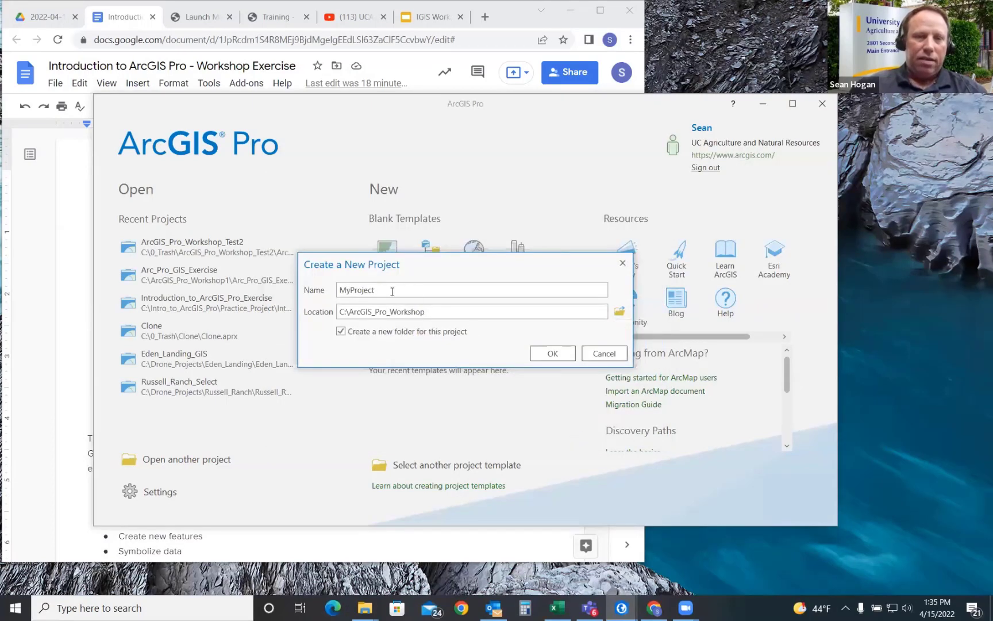
Step: Name the project ArcGIS_Workshop_GIS and create it in its own new folder
drag(391, 291, 332, 293)
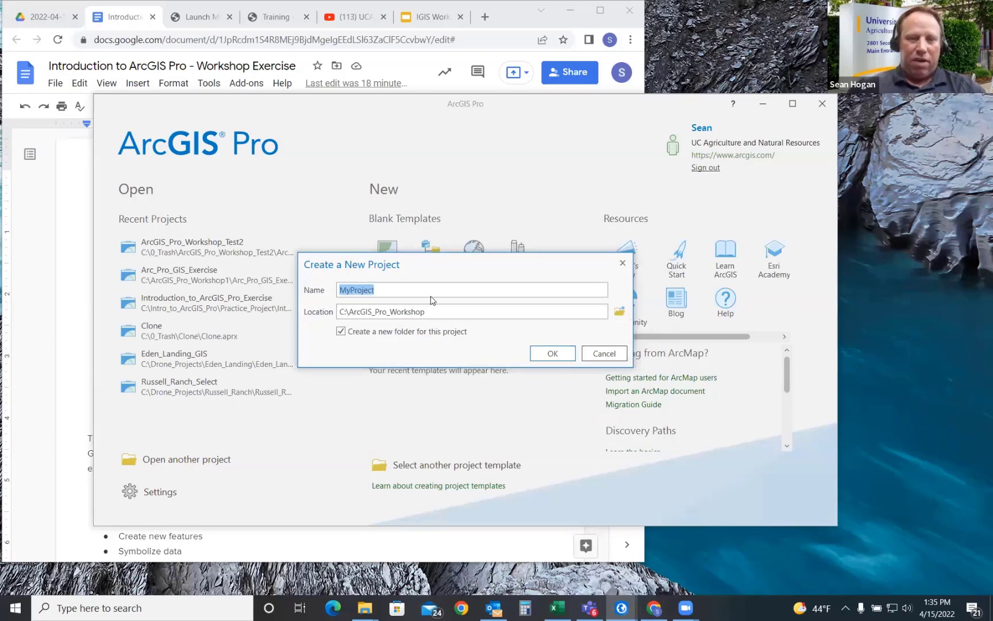
text(A)
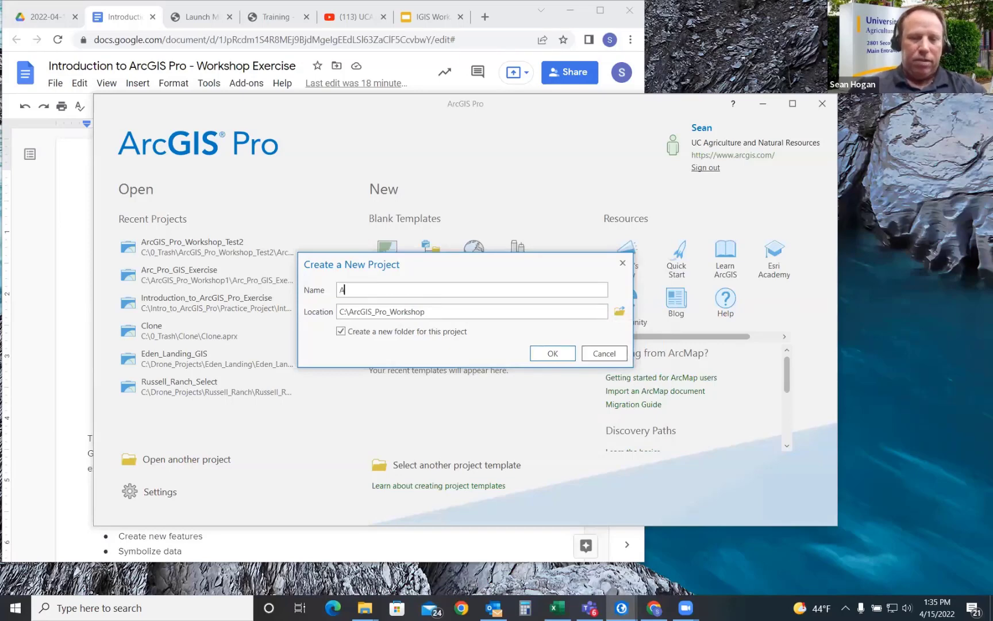
text(rcGIS_WO)
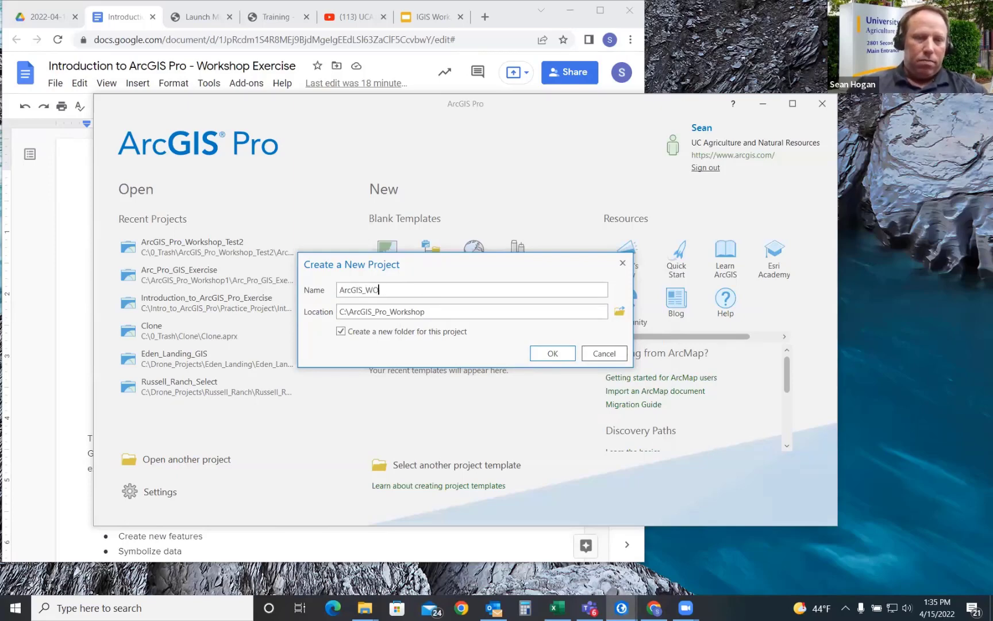
key(BackSpace)
text(orkshop)
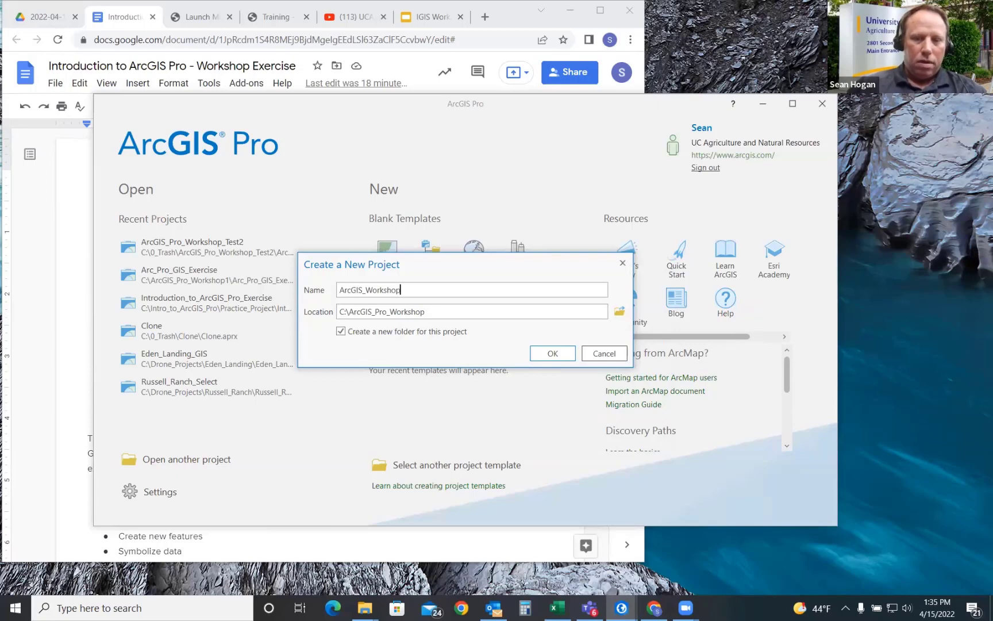
text(_GIS)
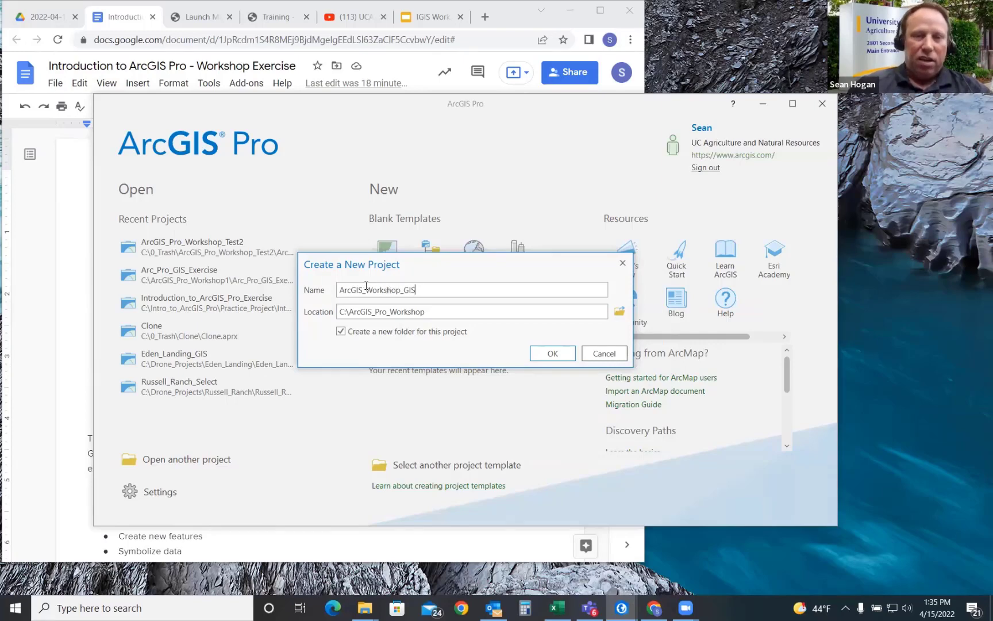
click(552, 354)
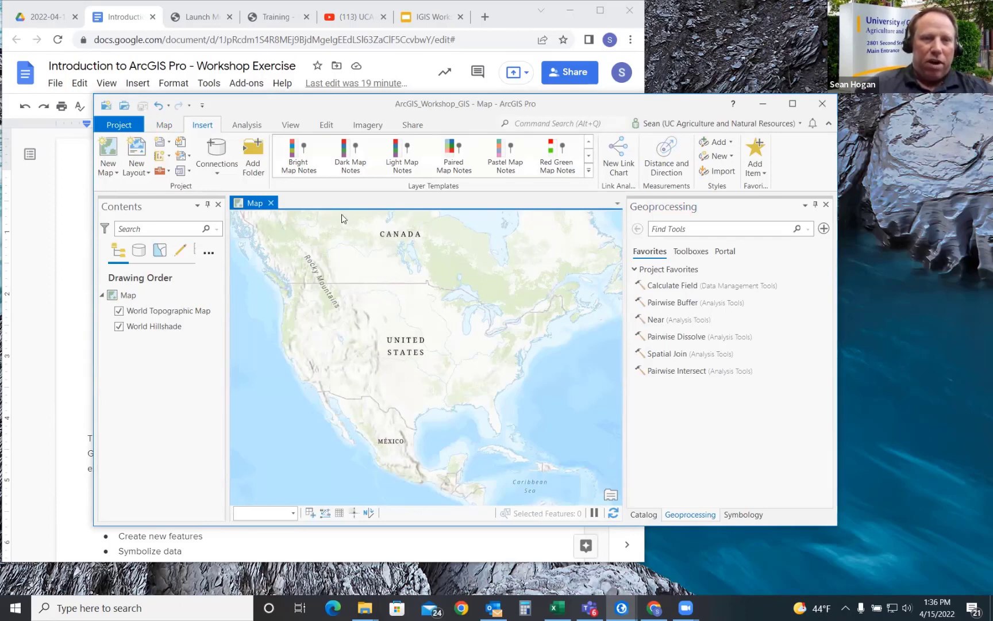
Step: Show the Catalog pane beside the map to access the project's contents
click(253, 164)
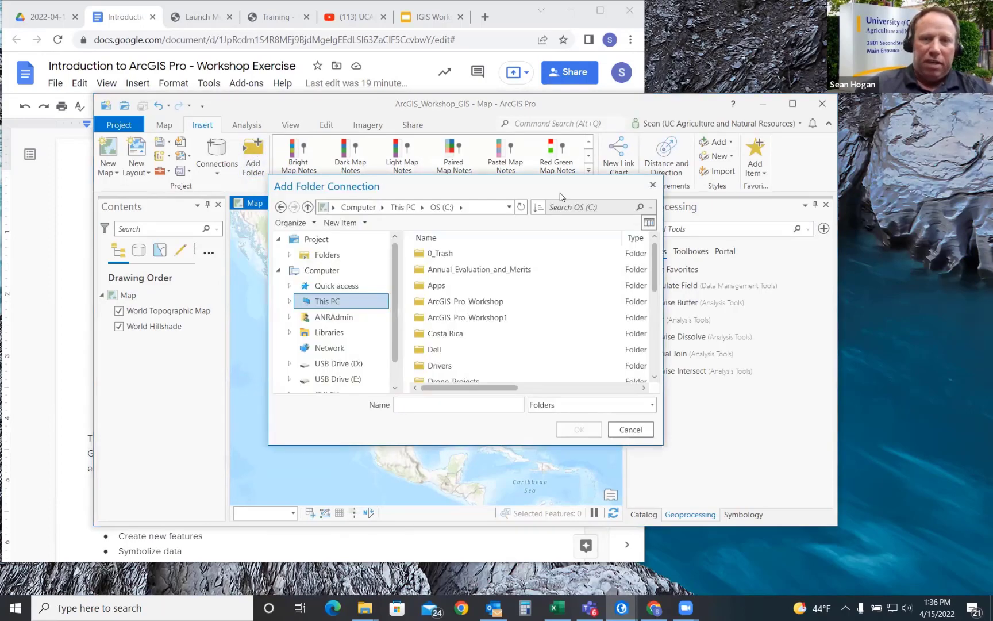
click(653, 184)
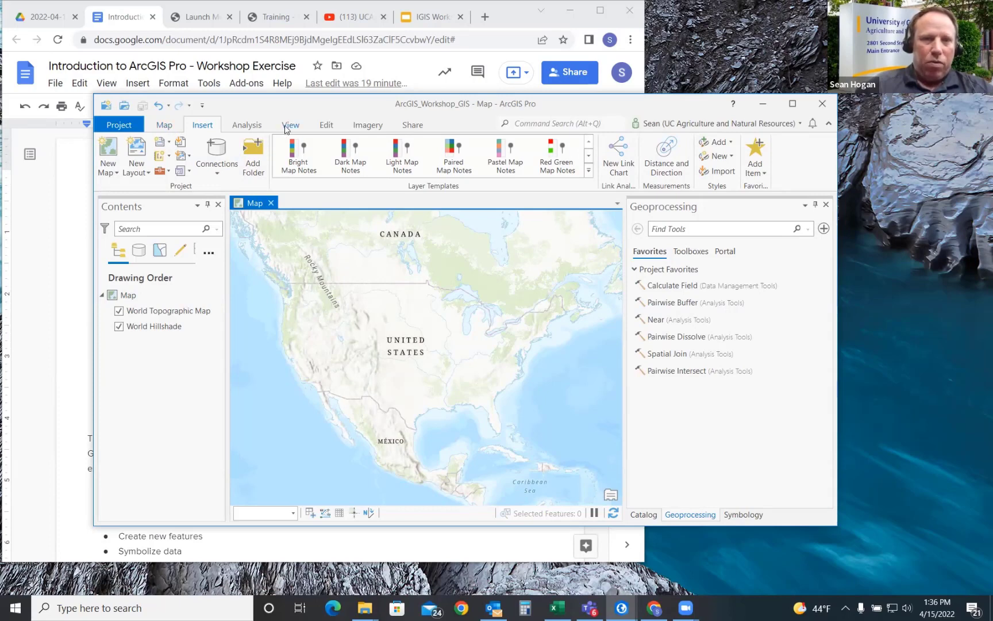
click(286, 126)
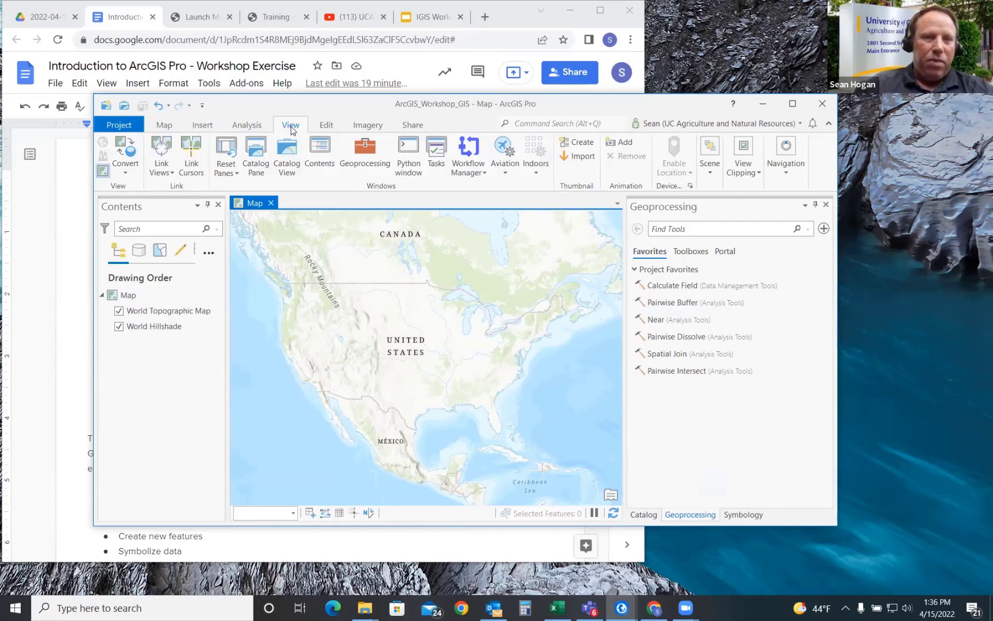
click(261, 158)
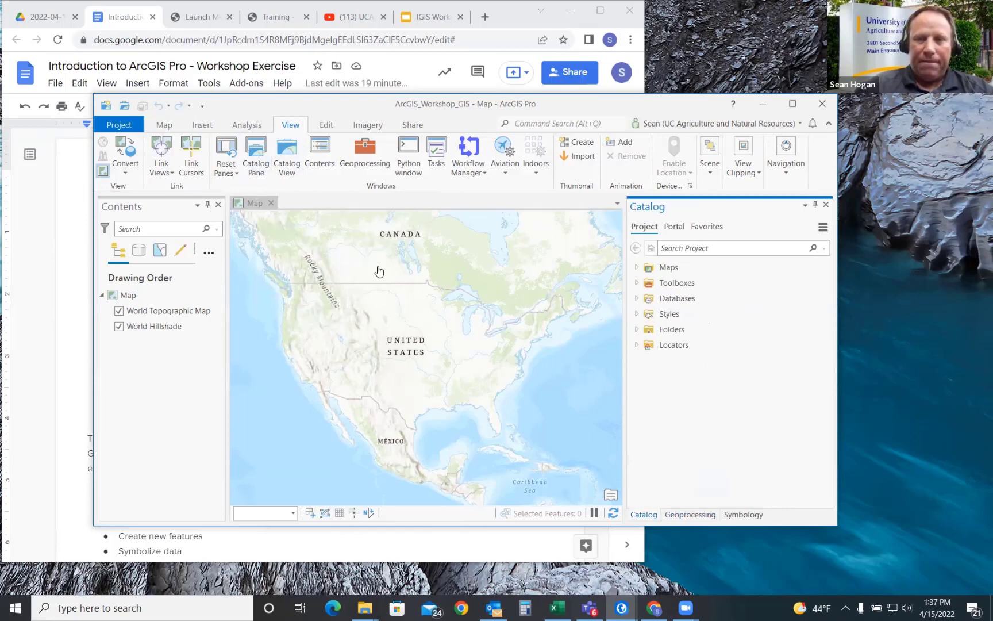
Step: Browse the ArcGIS Online portal content in the Catalog pane and examine the details of listed items
click(676, 228)
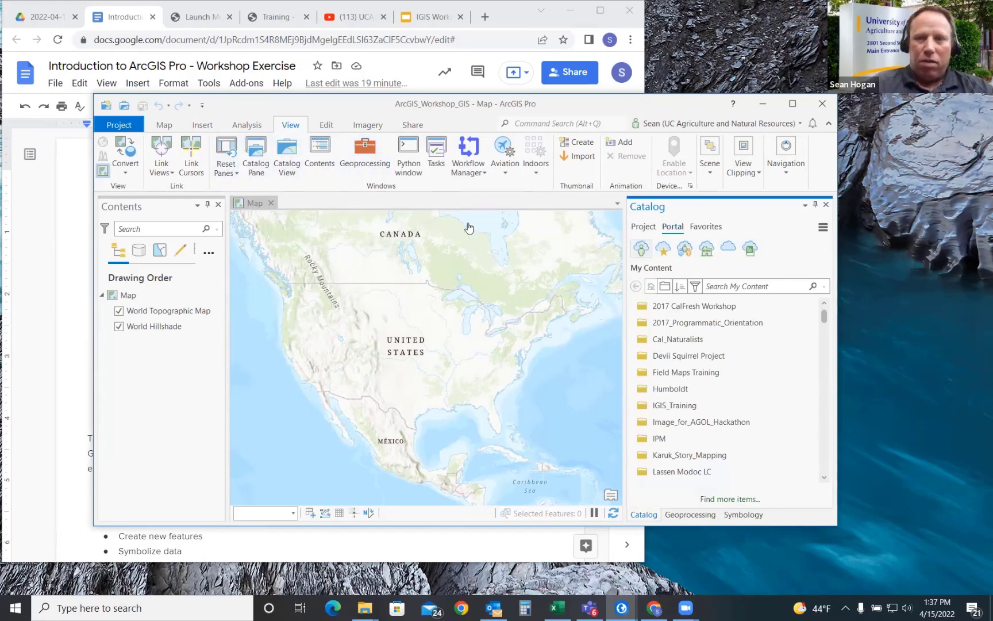
click(729, 248)
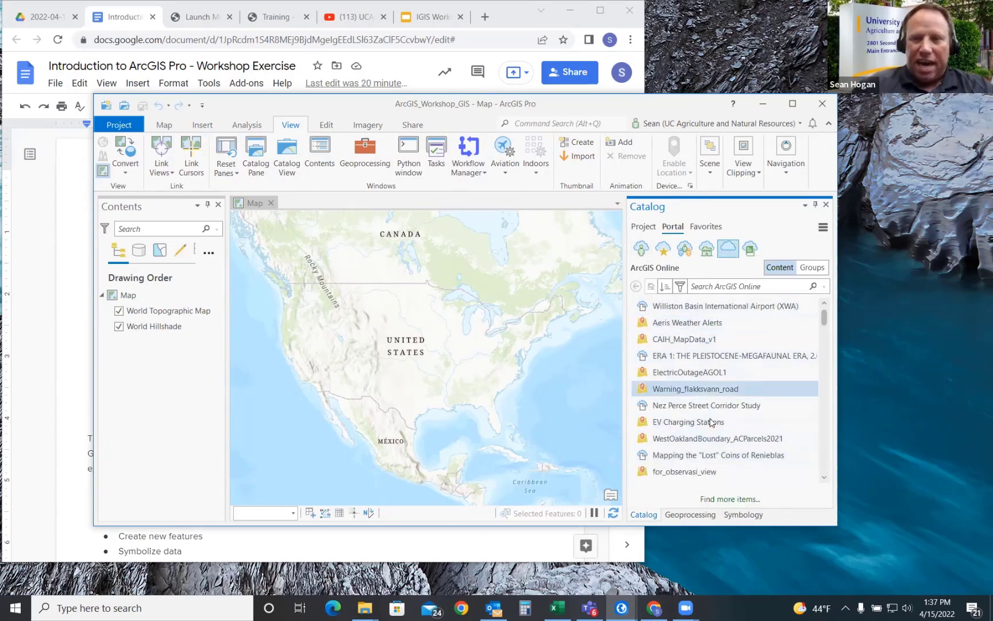
mouse_move(731, 359)
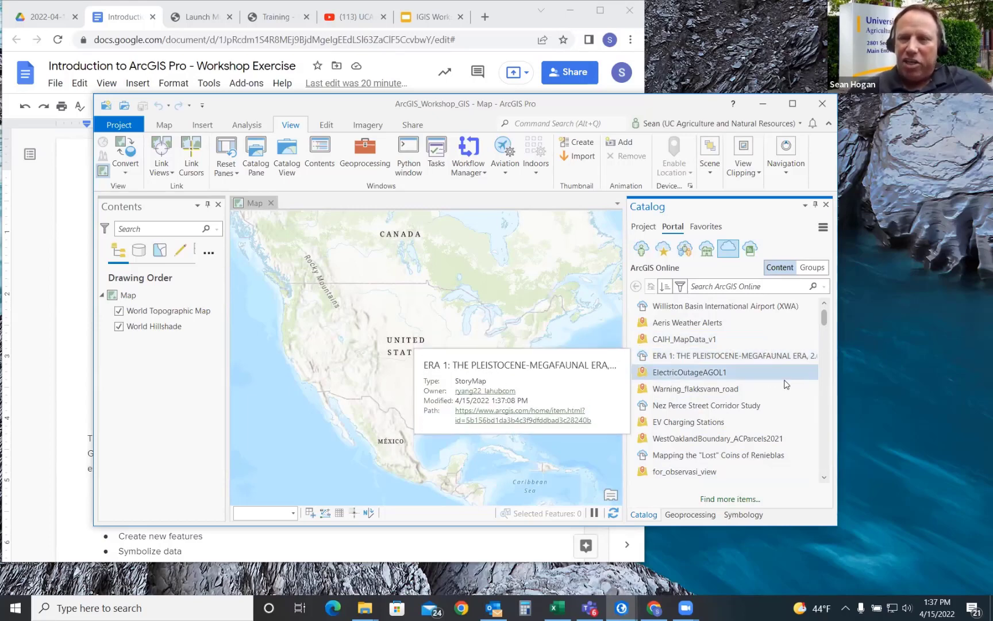
mouse_move(744, 382)
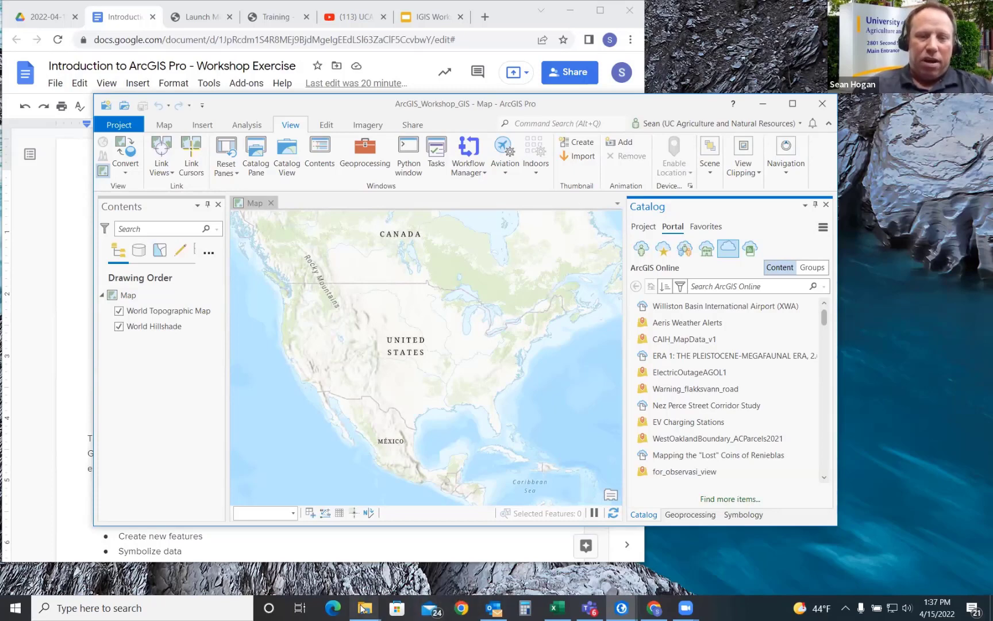
Step: Switch to Chrome and review the upcoming workshop calendar on the IGIS Training page
click(652, 608)
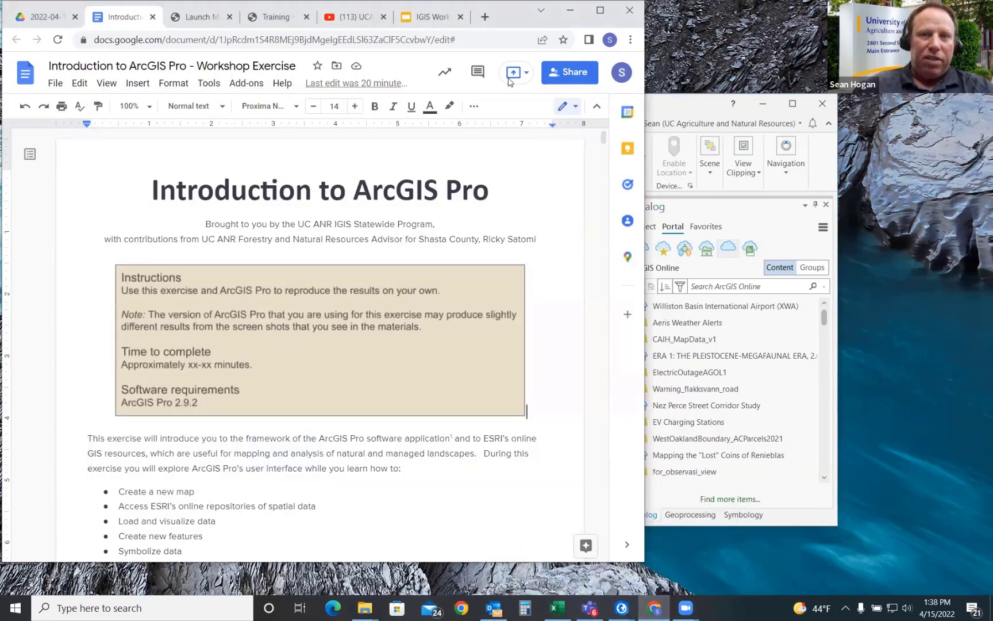
click(274, 21)
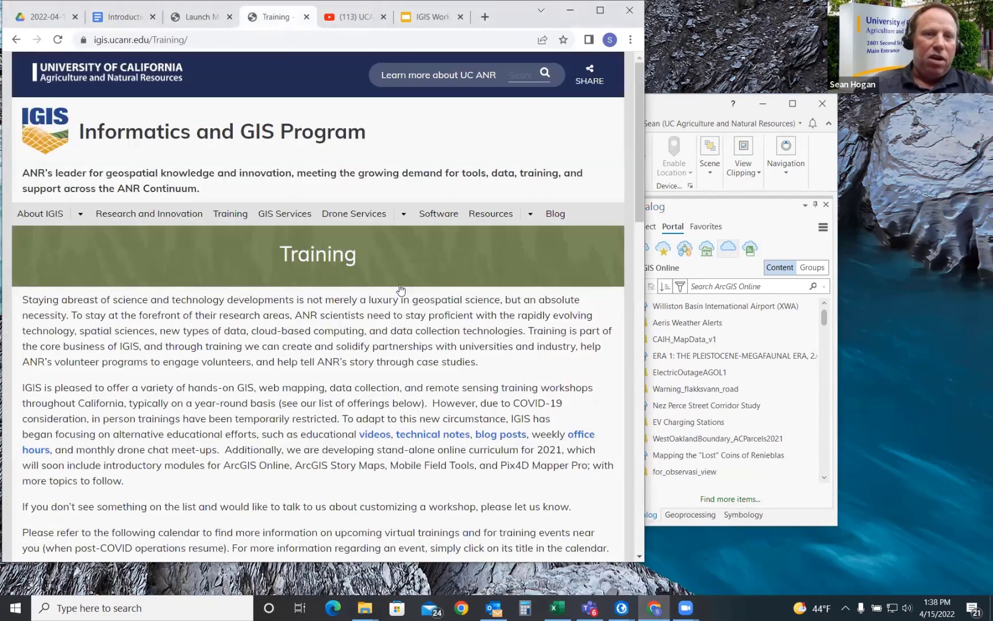
scroll(362, 318, down, 5)
scroll(362, 317, down, 3)
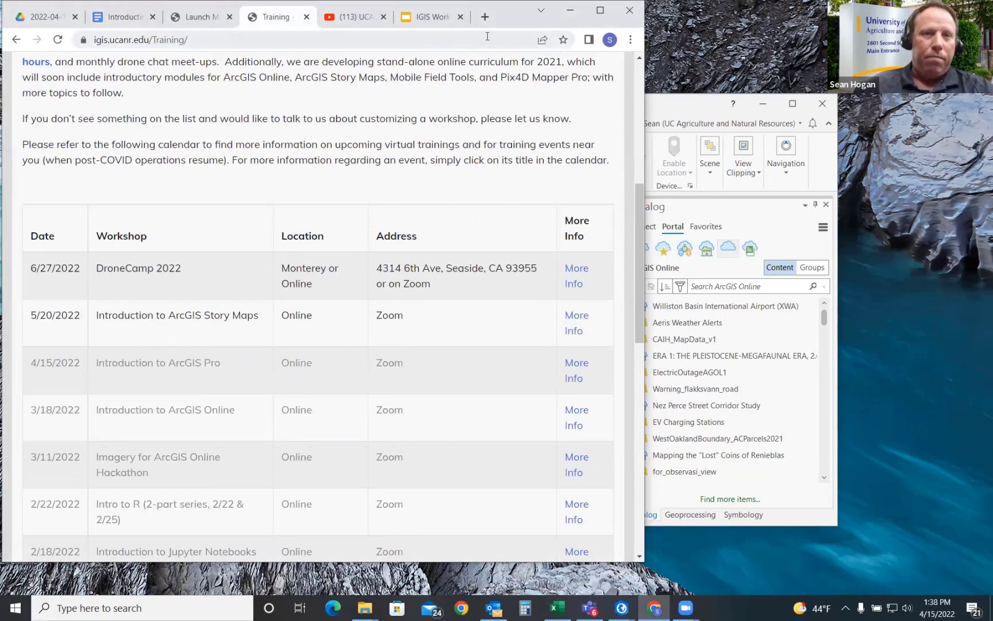
scroll(351, 195, up, 10)
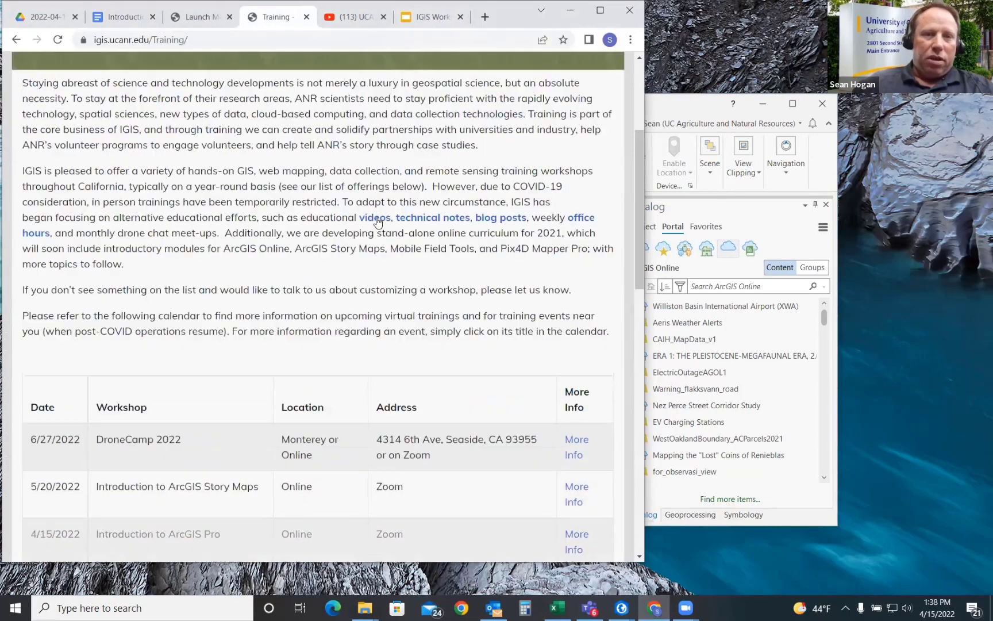
Step: Open the IGIS Online Office Hours page and look over its sign-up form and calendar
mouse_move(474, 220)
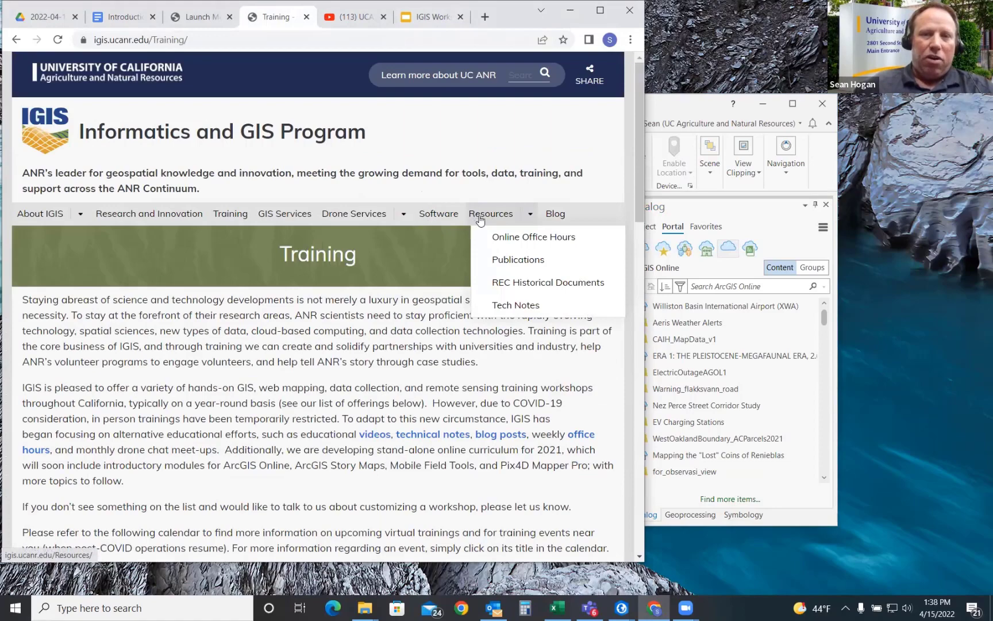
click(499, 236)
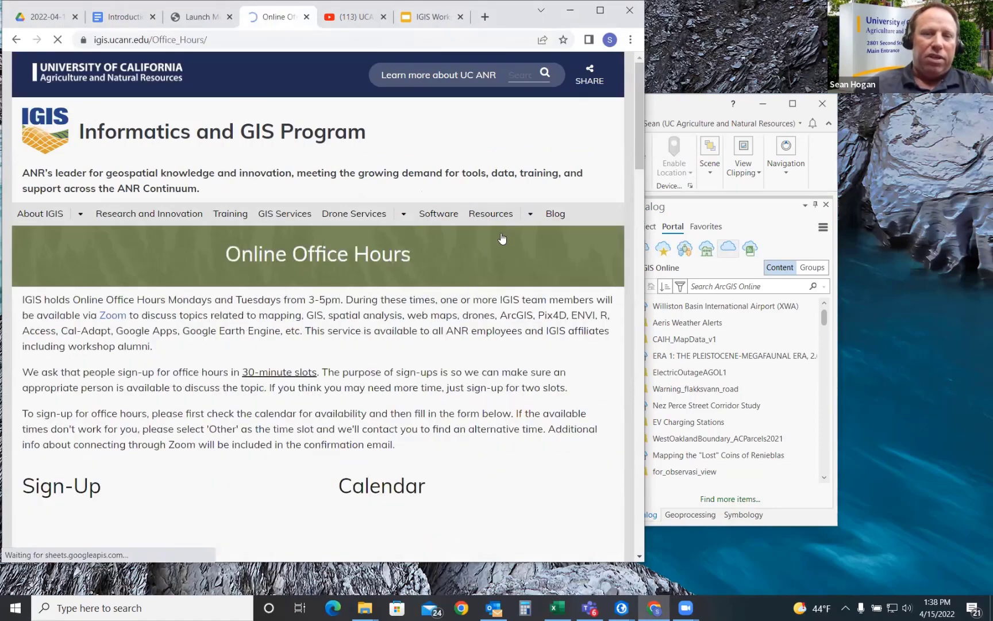
scroll(275, 467, down, 3)
scroll(275, 466, up, 3)
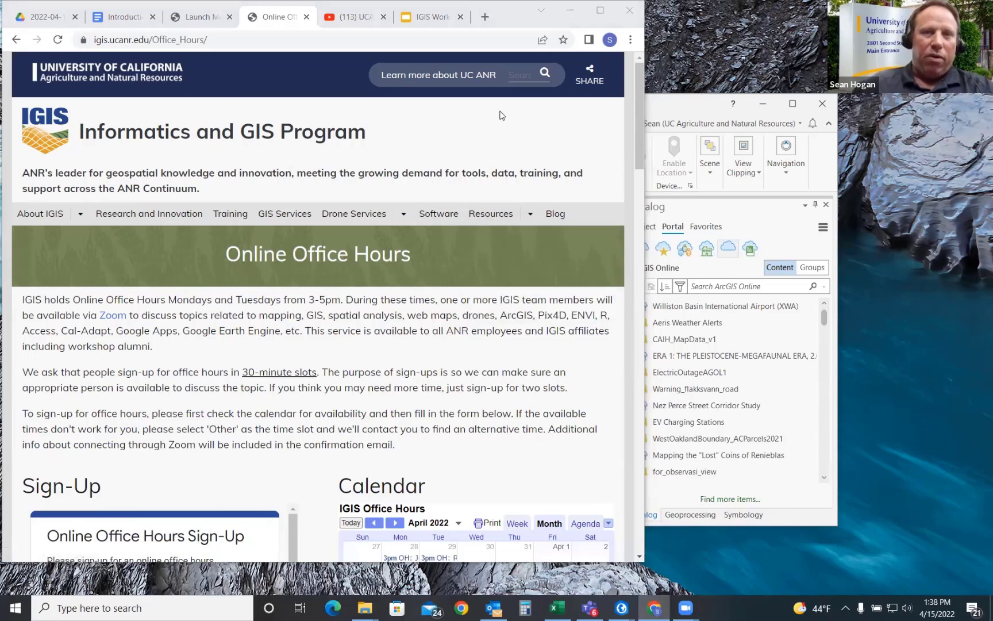
Step: Look through the uploaded workshop recordings on the UCANR-IGIS YouTube channel
click(352, 18)
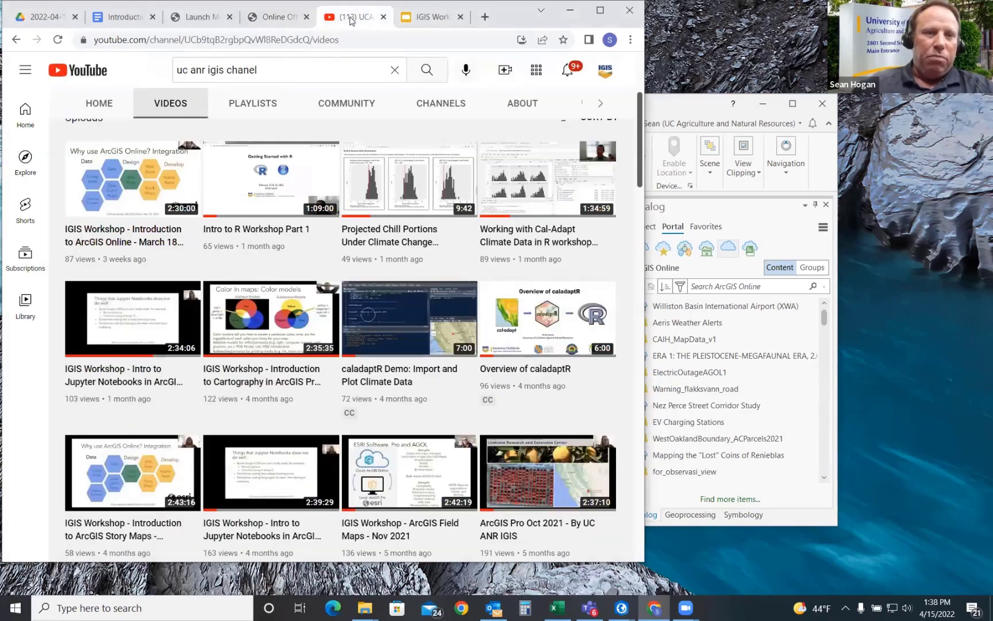
scroll(392, 332, up, 4)
scroll(392, 333, down, 5)
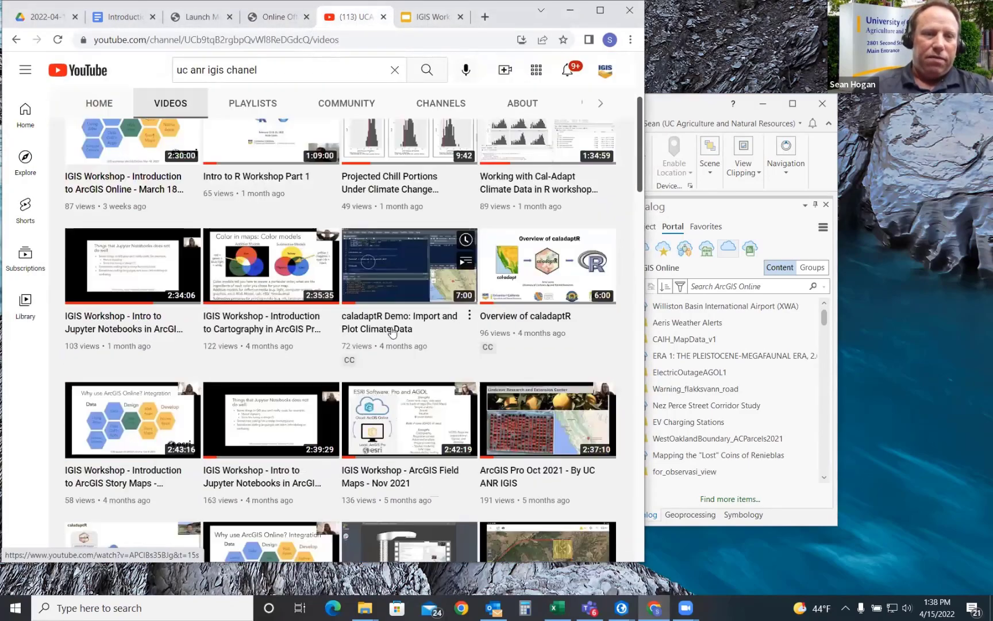
scroll(392, 332, down, 8)
scroll(392, 332, up, 7)
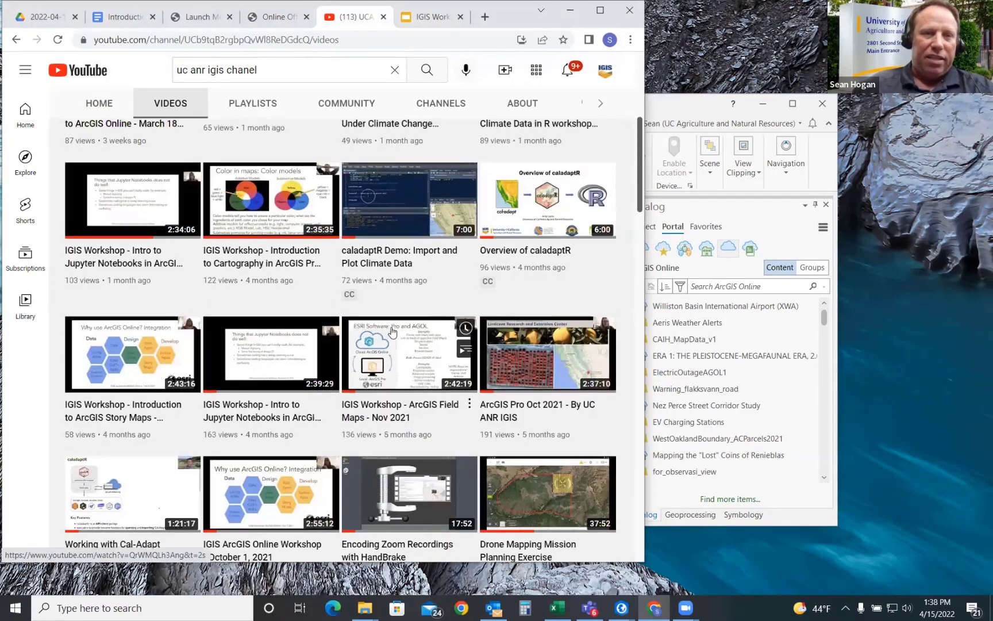
scroll(393, 332, up, 5)
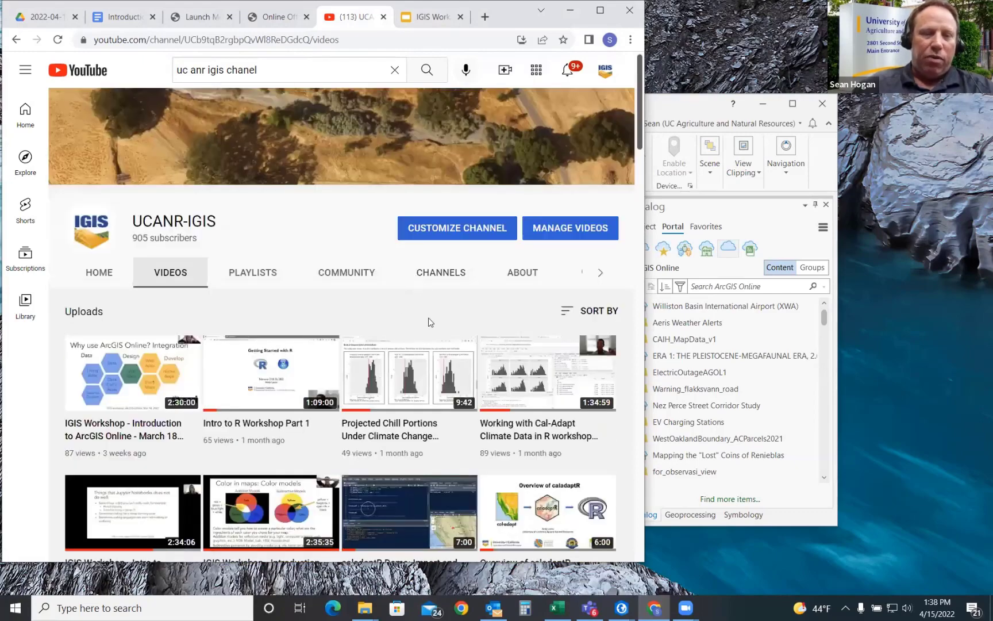
mouse_move(445, 359)
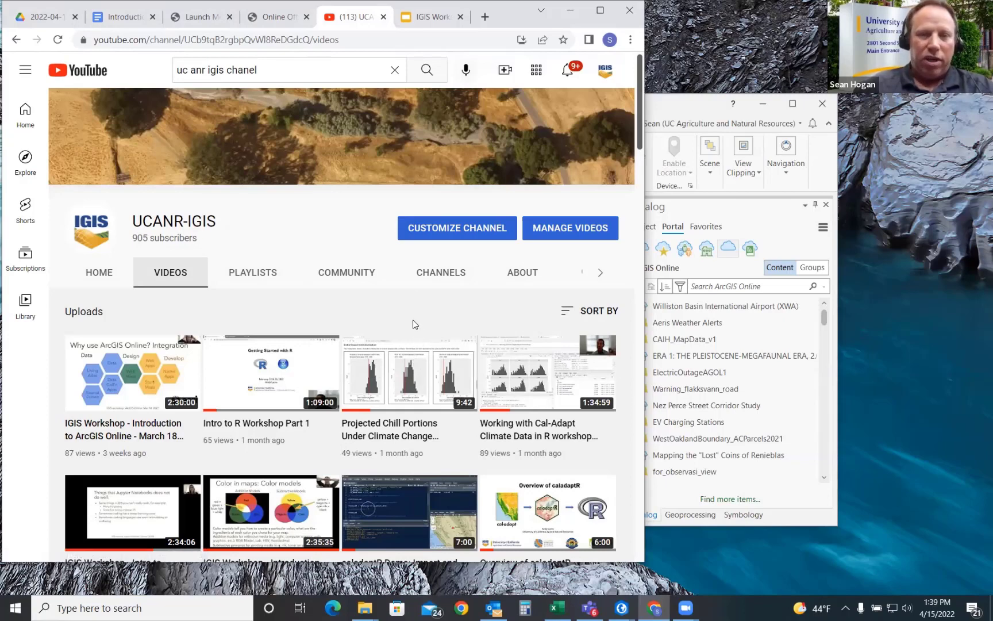
mouse_move(520, 414)
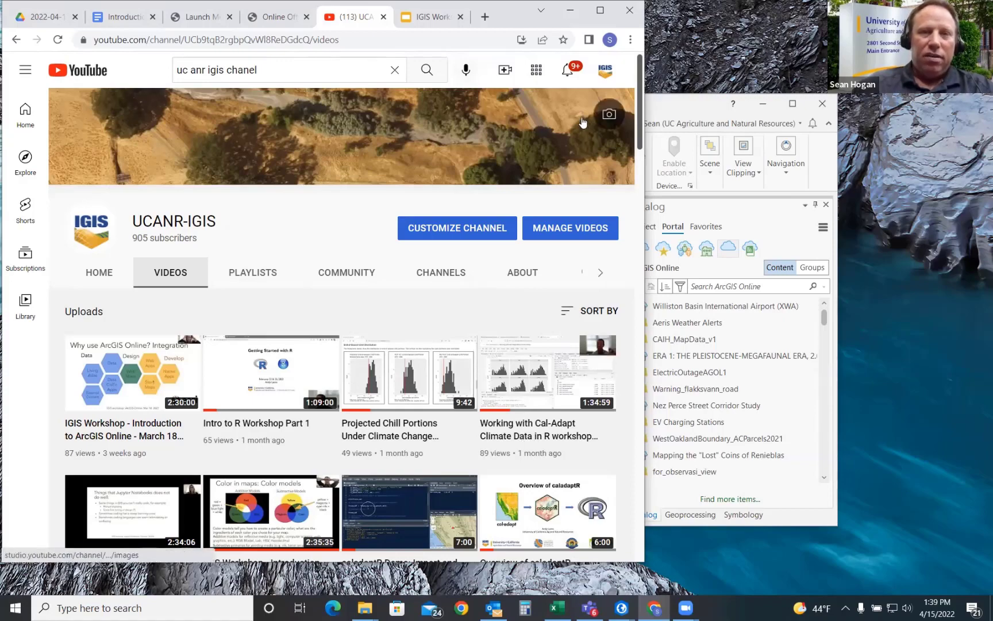
Step: Close the YouTube channel and workshop slides pages, and minimize the browser
click(384, 17)
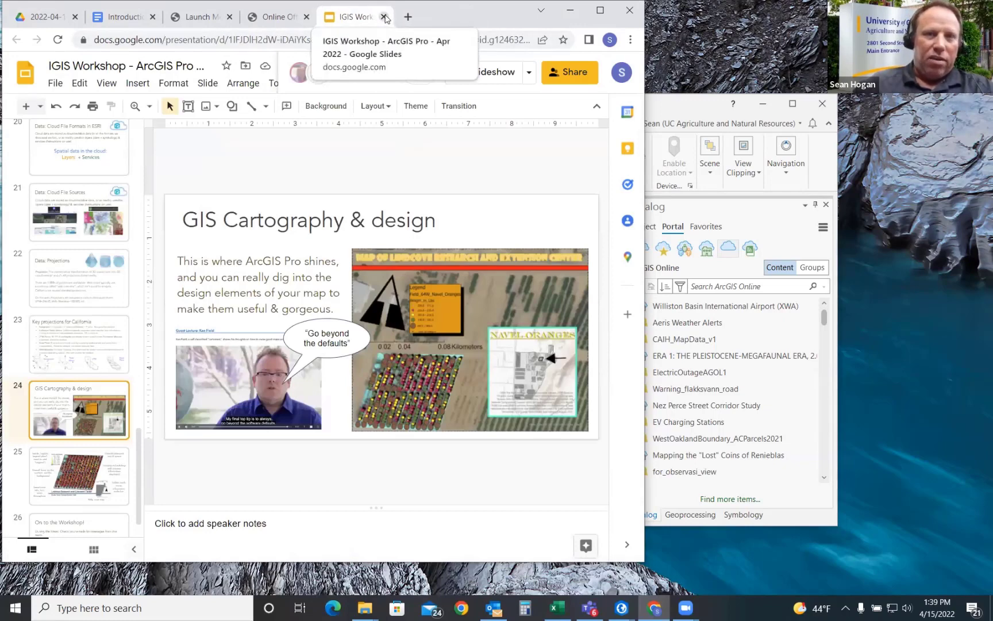
click(384, 17)
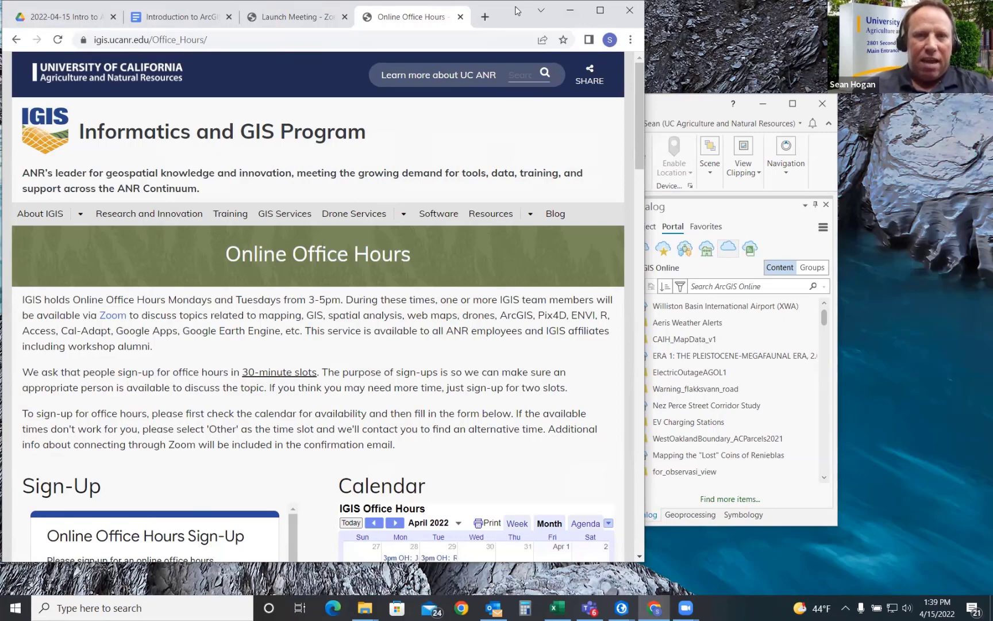
click(570, 12)
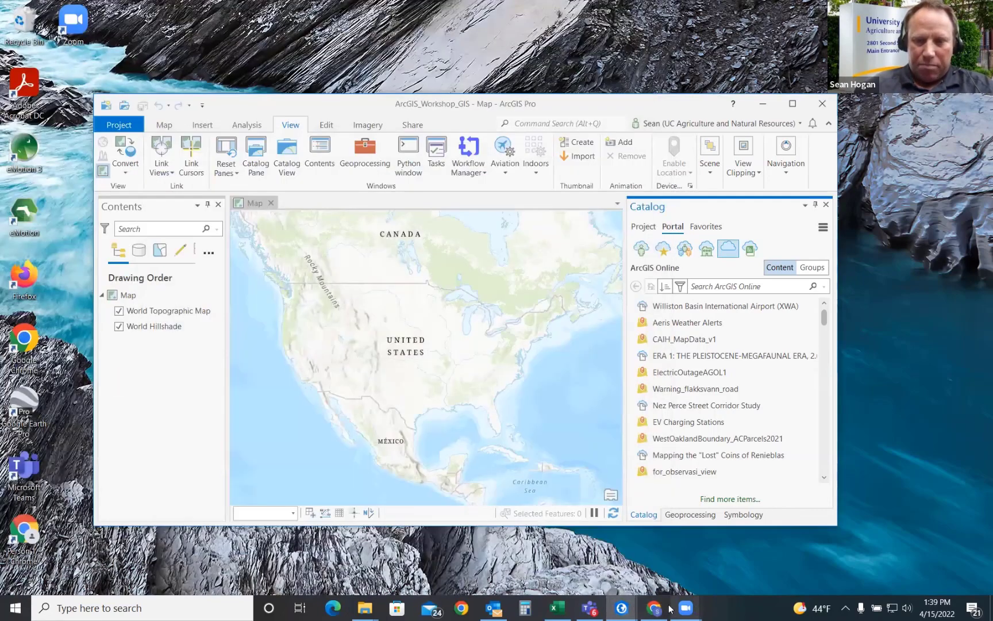
Step: Minimize the ArcGIS_Workshop_GIS project and bring up the Arc_Pro_GIS_Exercise project window
mouse_move(620, 607)
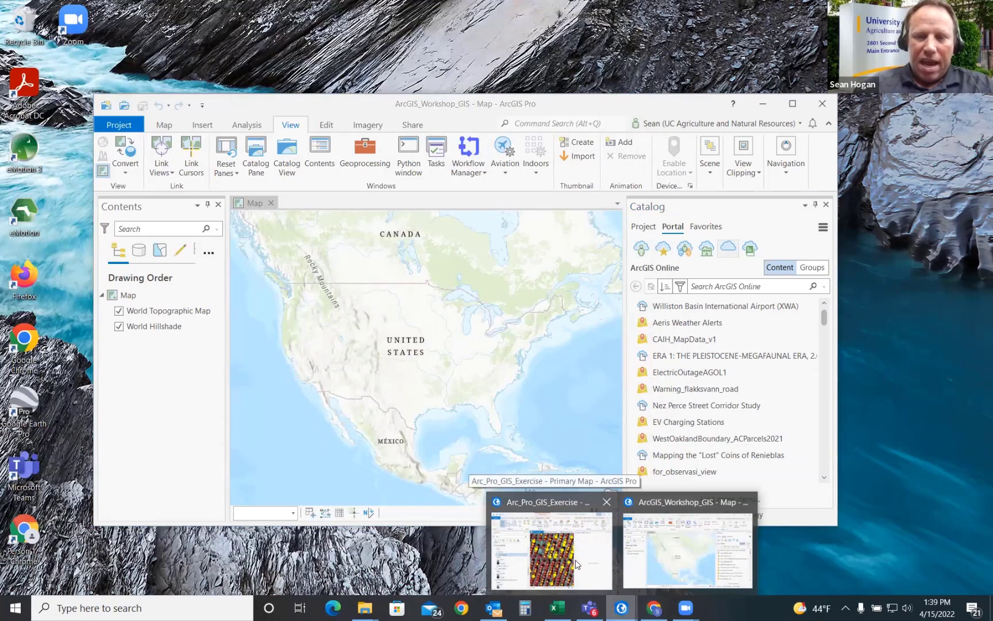
click(679, 550)
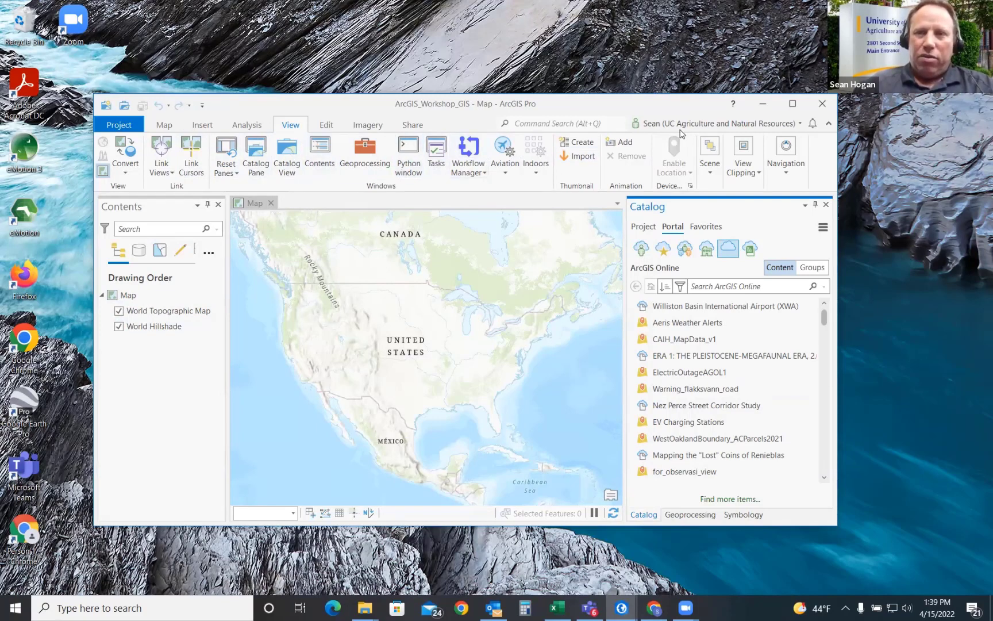
click(764, 106)
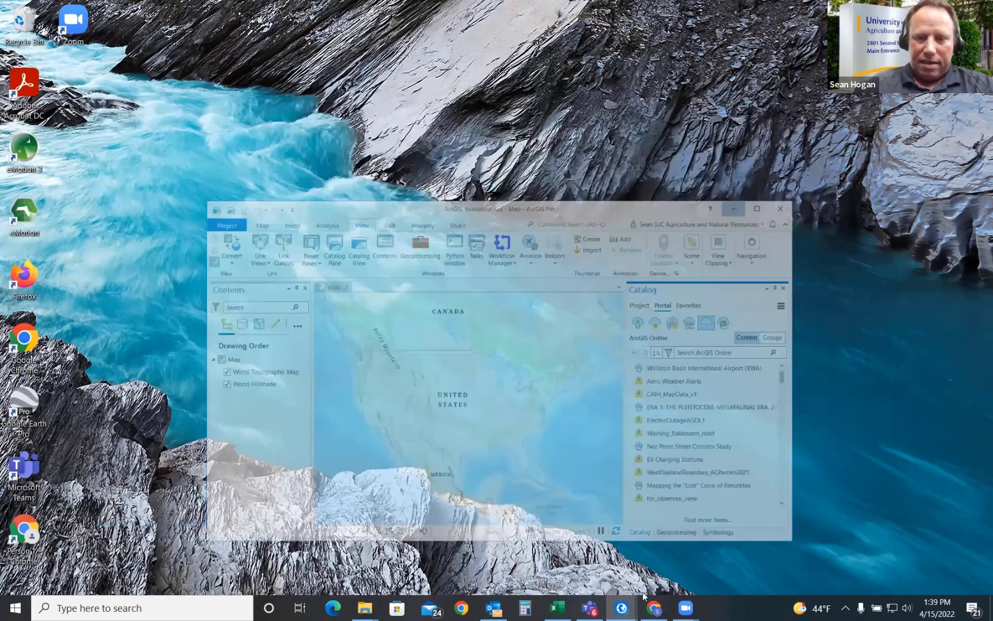
mouse_move(621, 608)
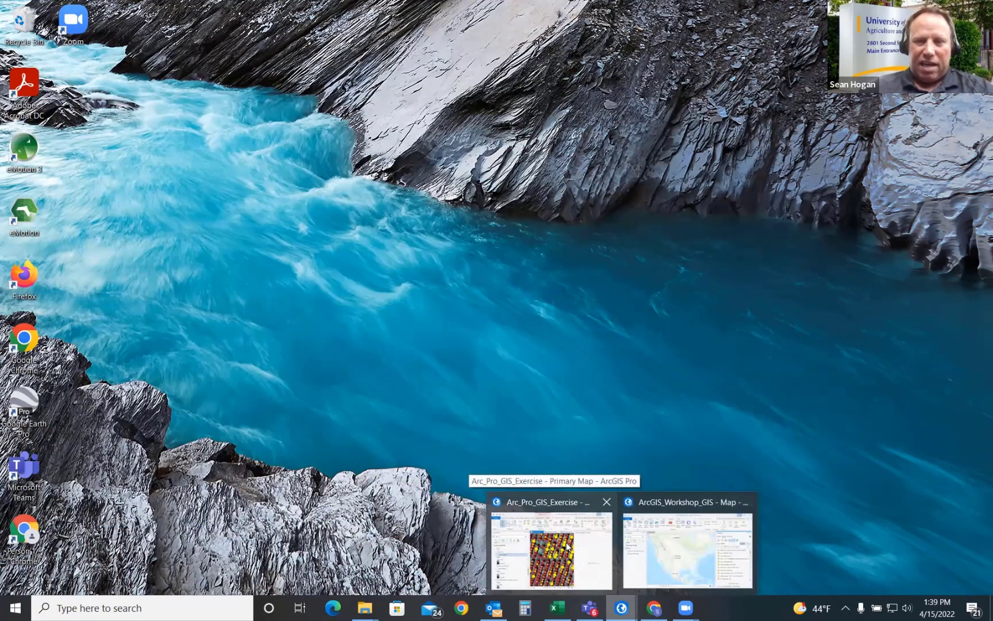
click(588, 549)
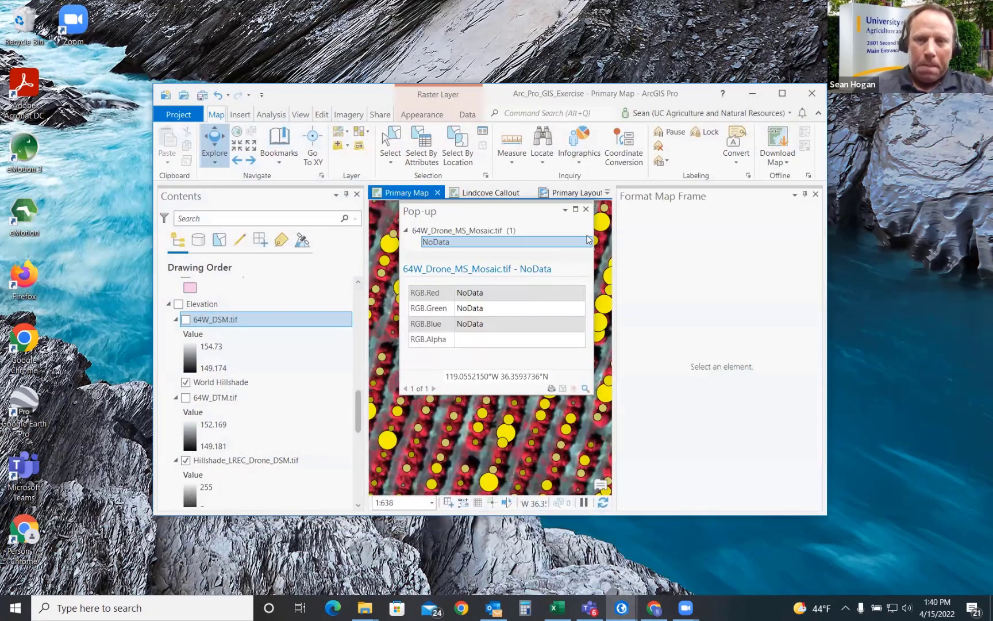
Step: Close the raster pop-up and the Format Map Frame pane, and make the project window taller with the whole orchard field in view
click(585, 210)
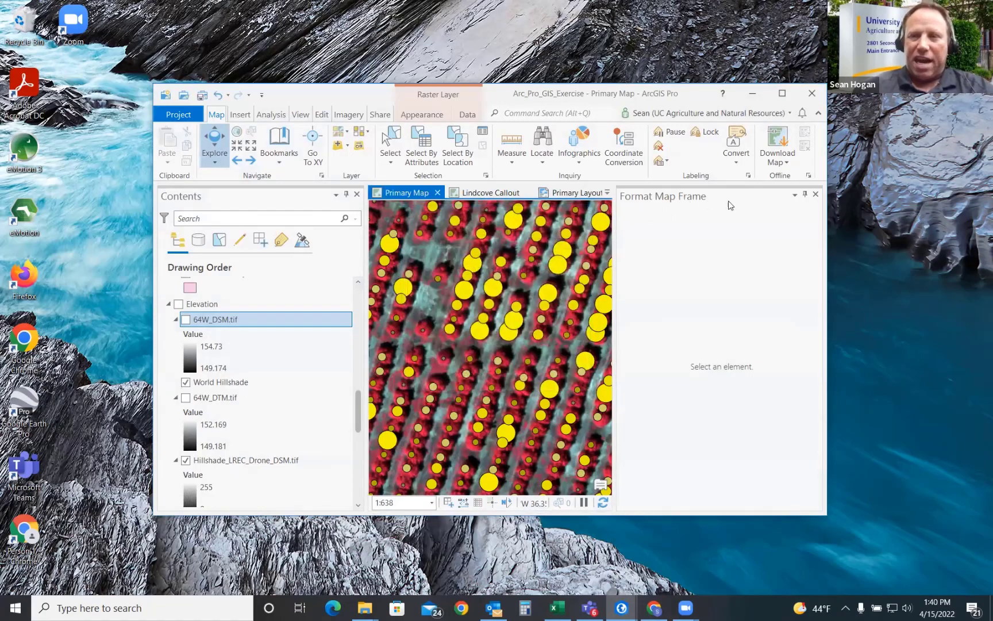
click(816, 195)
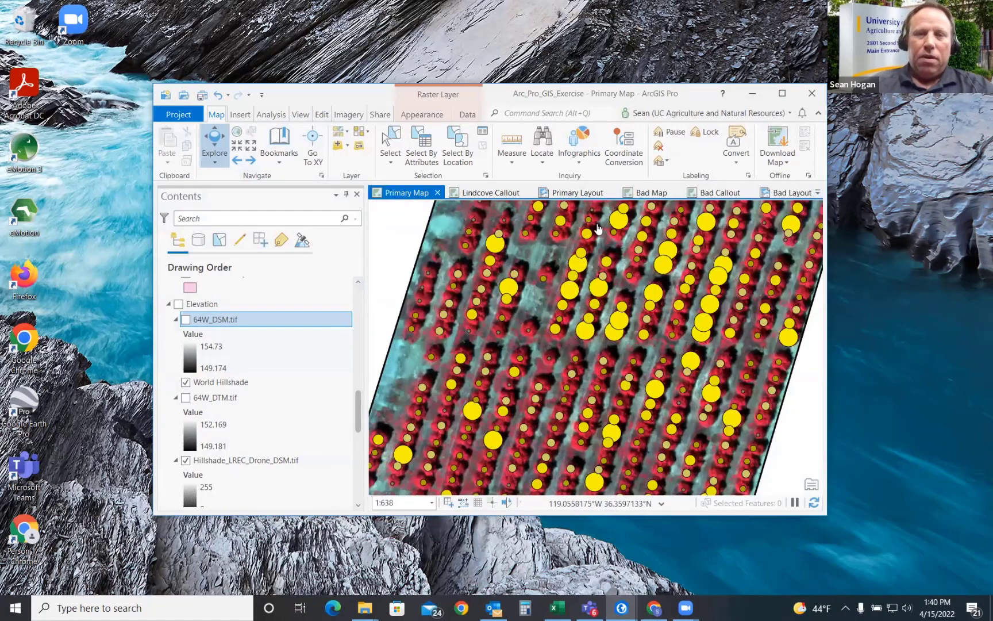
scroll(520, 313, down, 3)
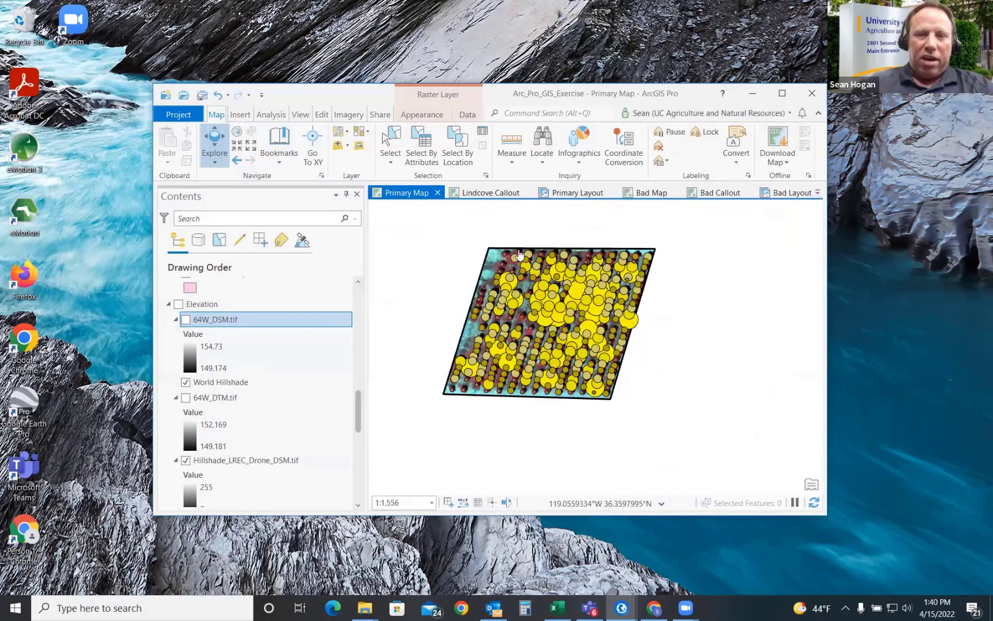
scroll(497, 254, up, 2)
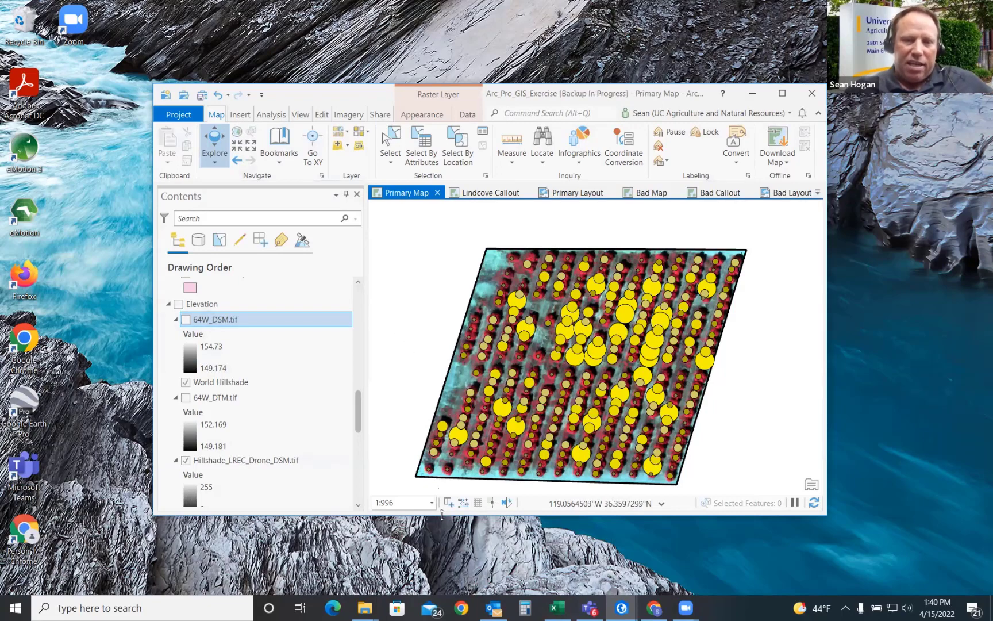
drag(442, 516, 441, 569)
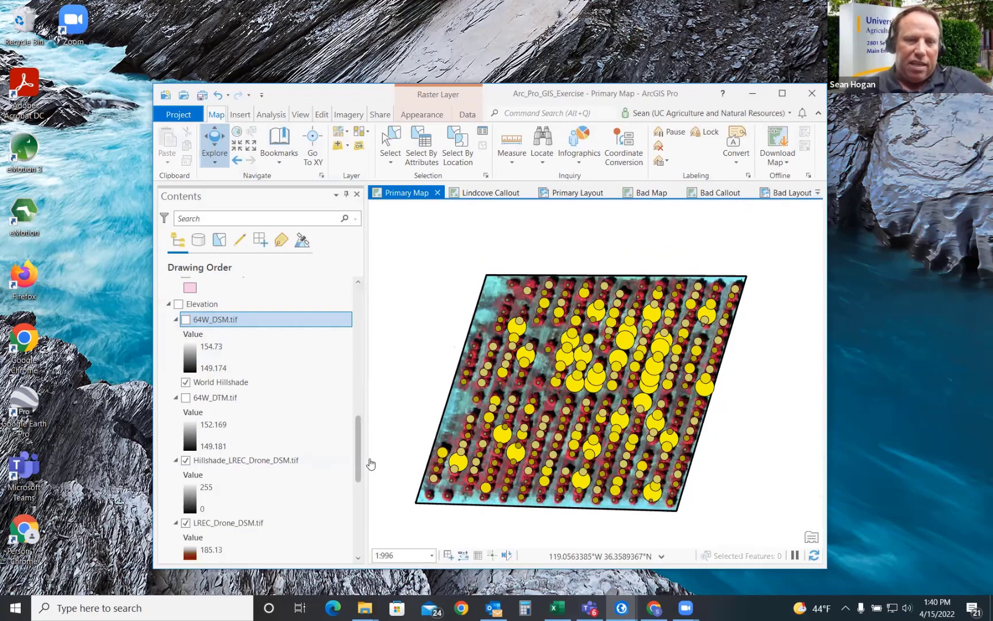
Step: Review the list of layers in the Primary Map's drawing order
drag(360, 458, 354, 313)
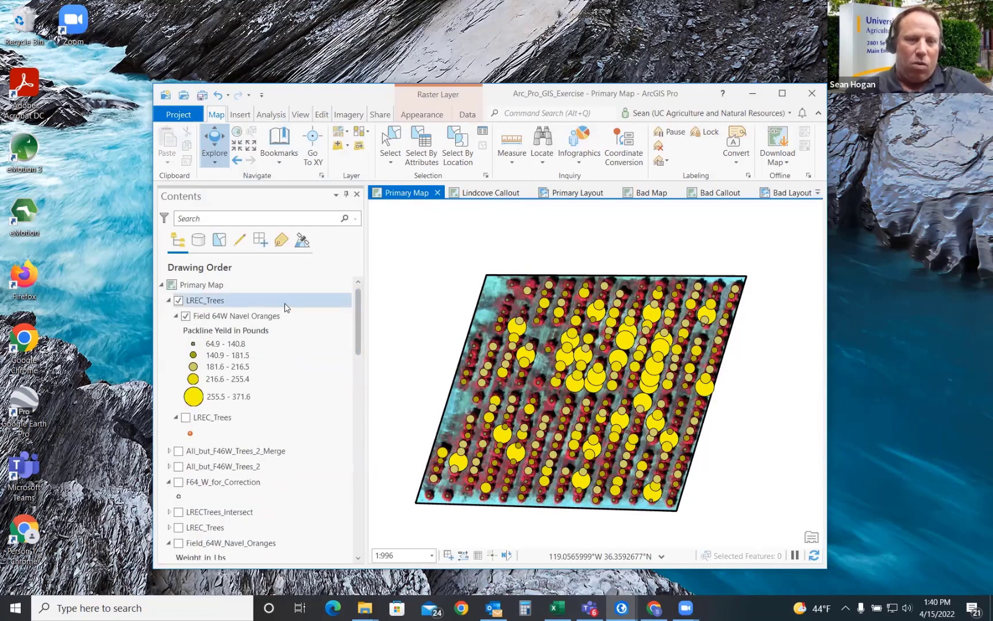
scroll(284, 302, down, 4)
scroll(284, 303, down, 10)
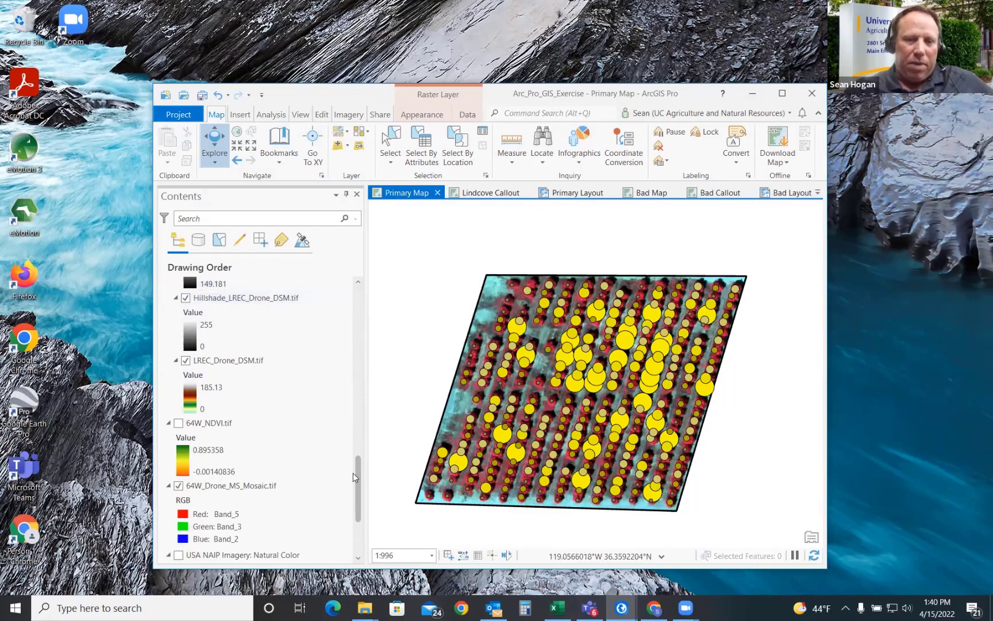
drag(355, 482, 381, 266)
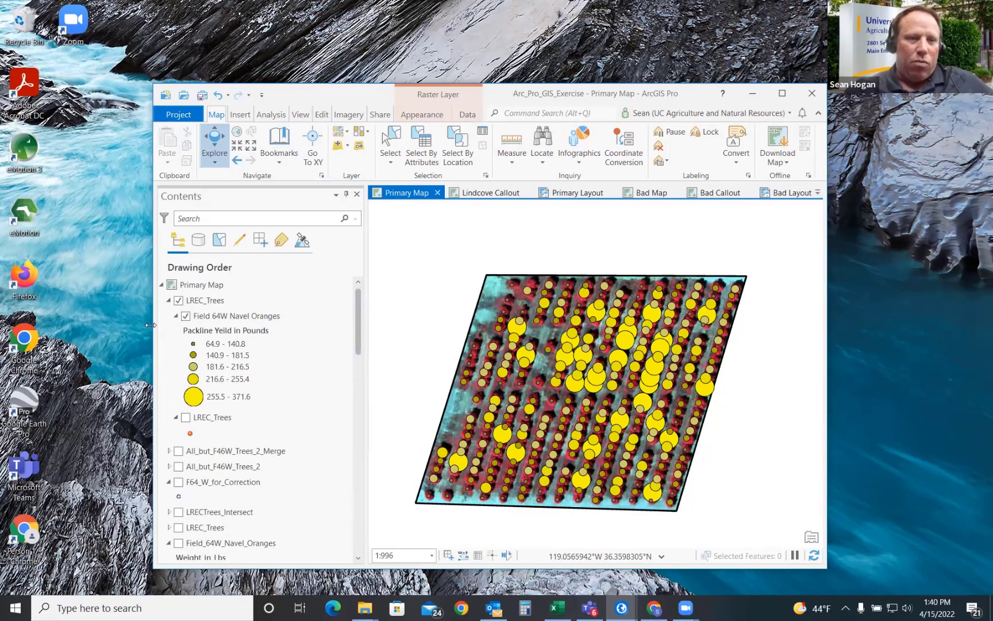
Step: Widen the project window and select the Field 64W Navel Oranges layer in the LREC_Trees group
drag(153, 332, 8, 332)
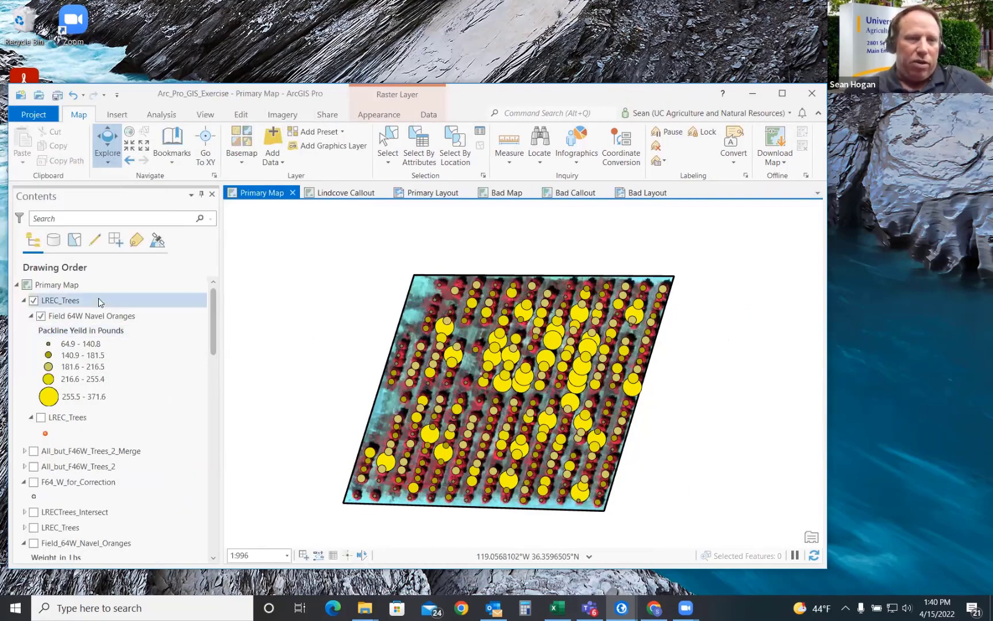
click(92, 315)
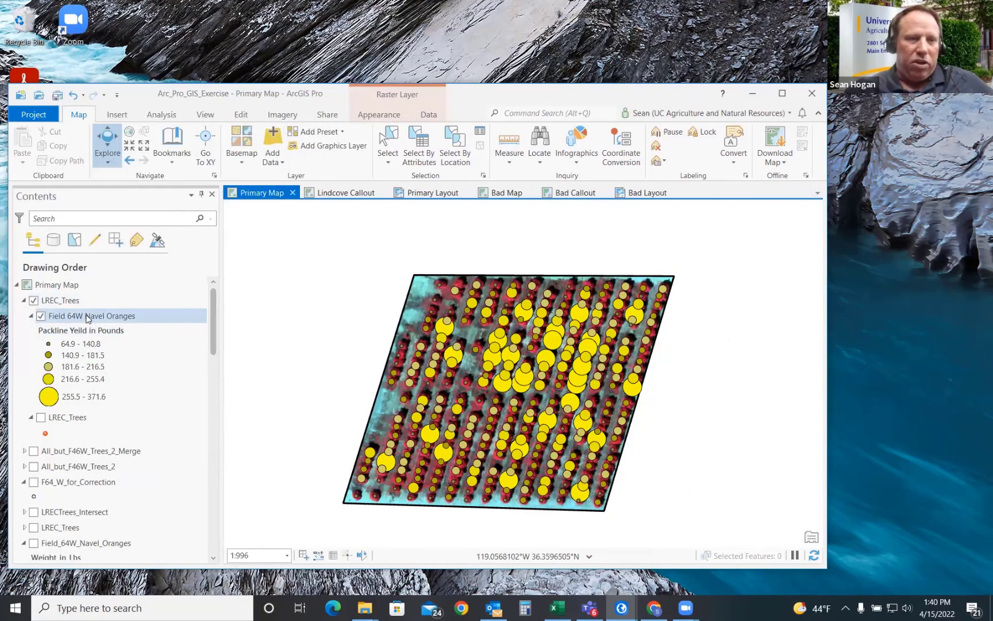
Step: Show the appearance options of the Field 64W Navel Oranges layer and of the LREC_Trees point layer in the LREC_Trees group
click(86, 318)
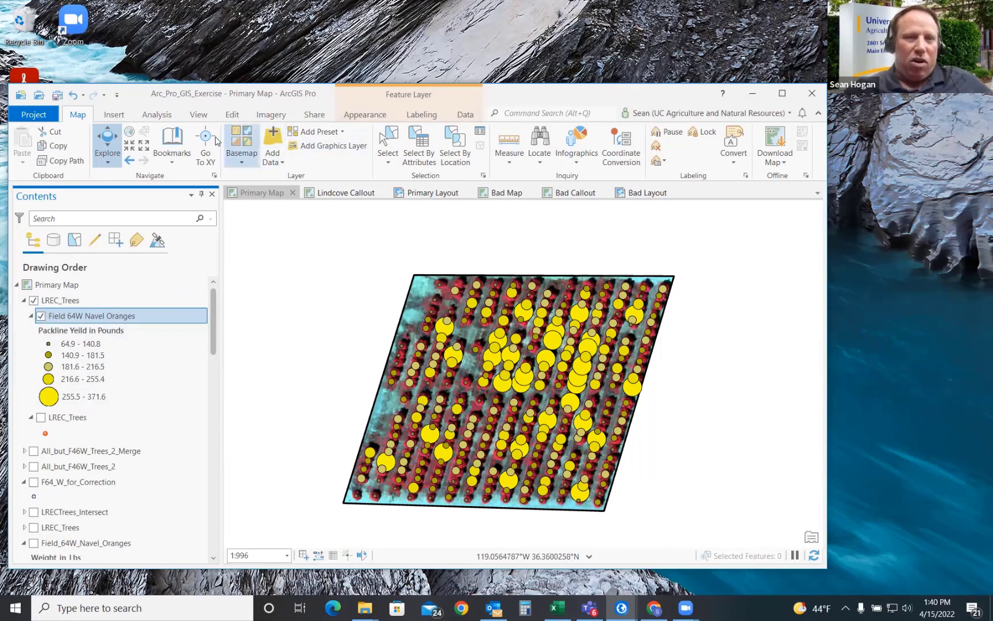
click(370, 117)
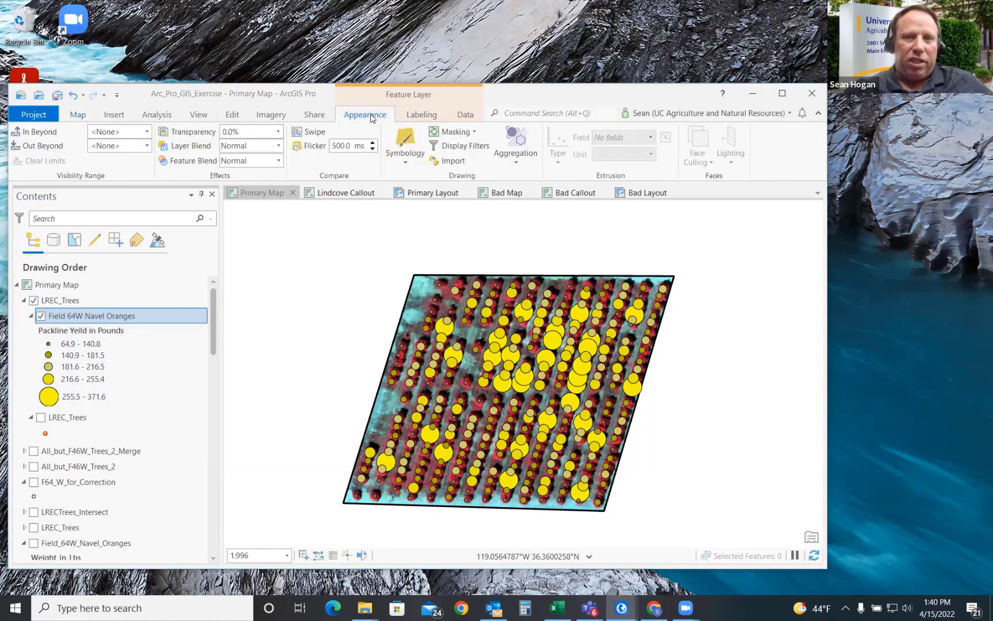
drag(311, 69, 310, 67)
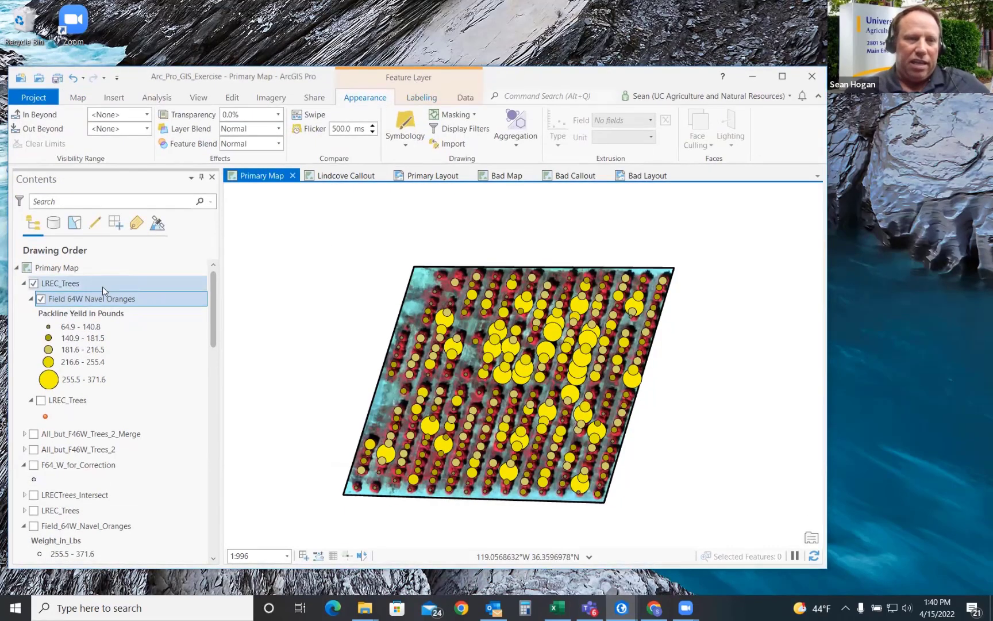
click(72, 404)
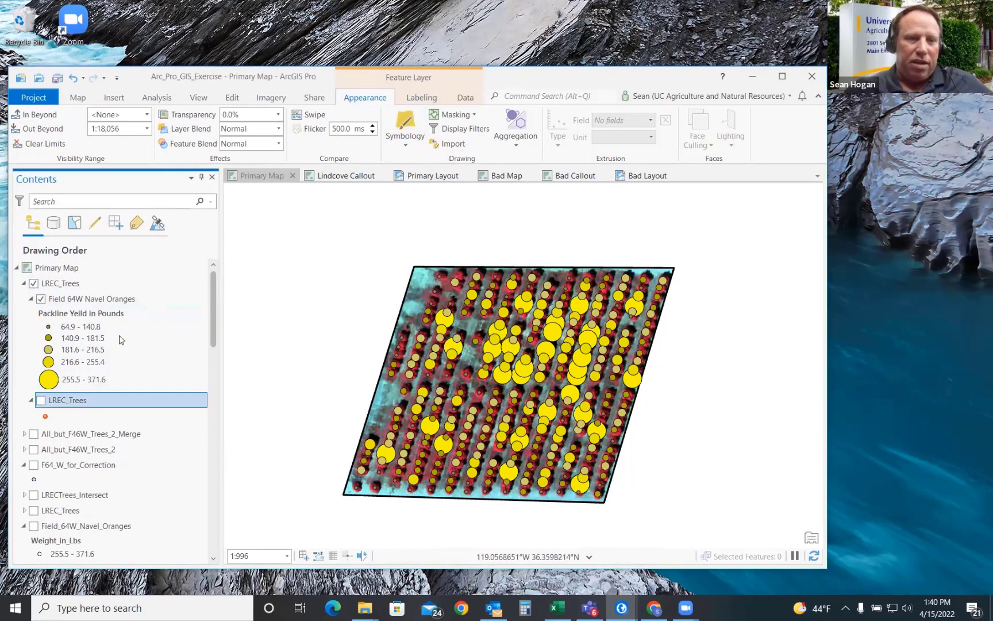
Step: Select the 64W_DSM.tif raster in the Elevation group to show its raster appearance options
scroll(92, 339, down, 7)
scroll(93, 339, down, 7)
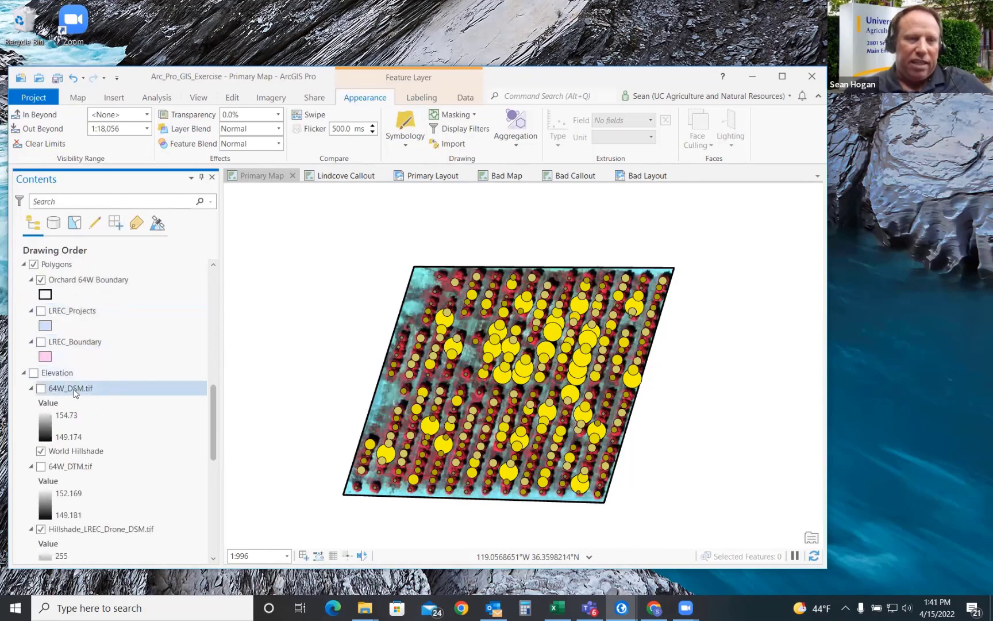
click(75, 391)
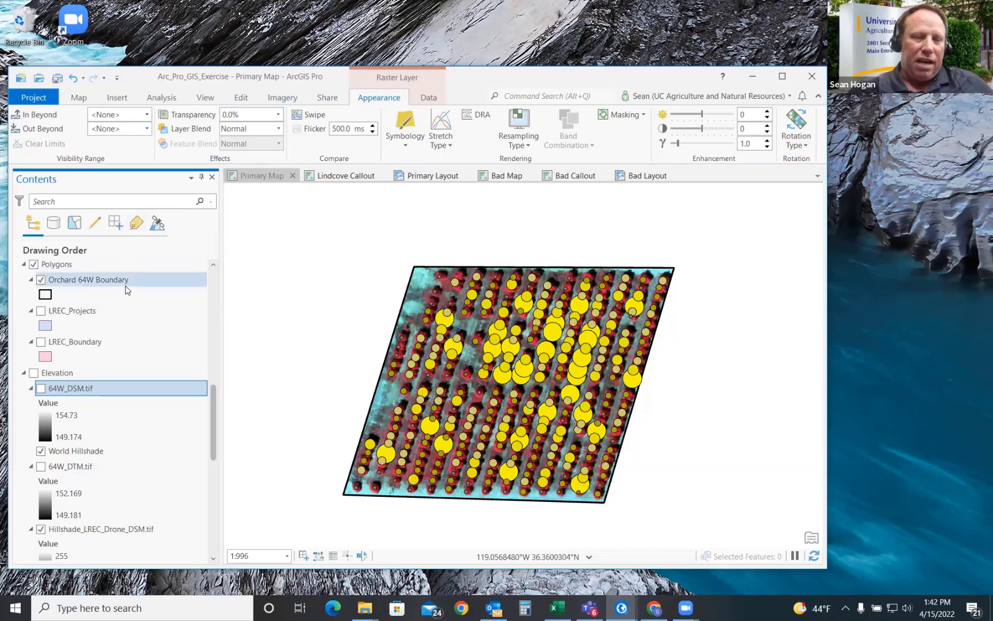
click(355, 177)
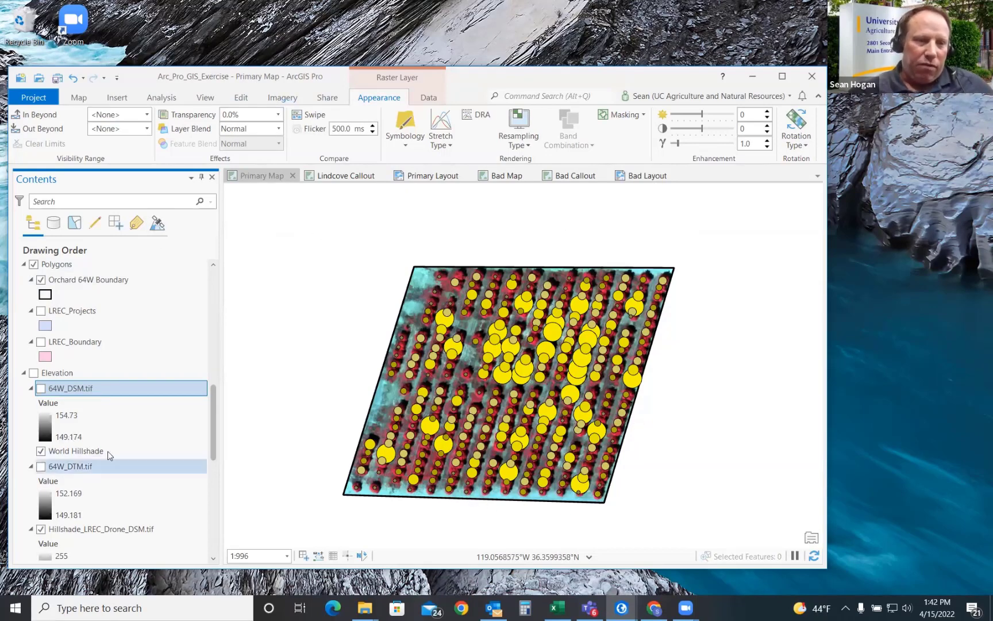
drag(108, 182, 34, 359)
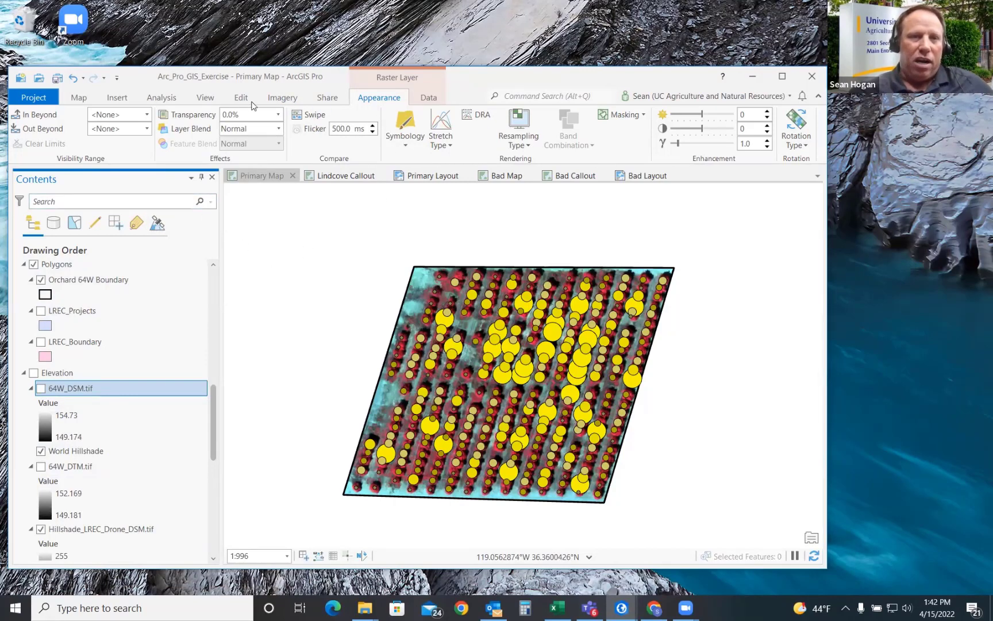
Step: Open the Geoprocessing pane from the analysis tools
click(160, 98)
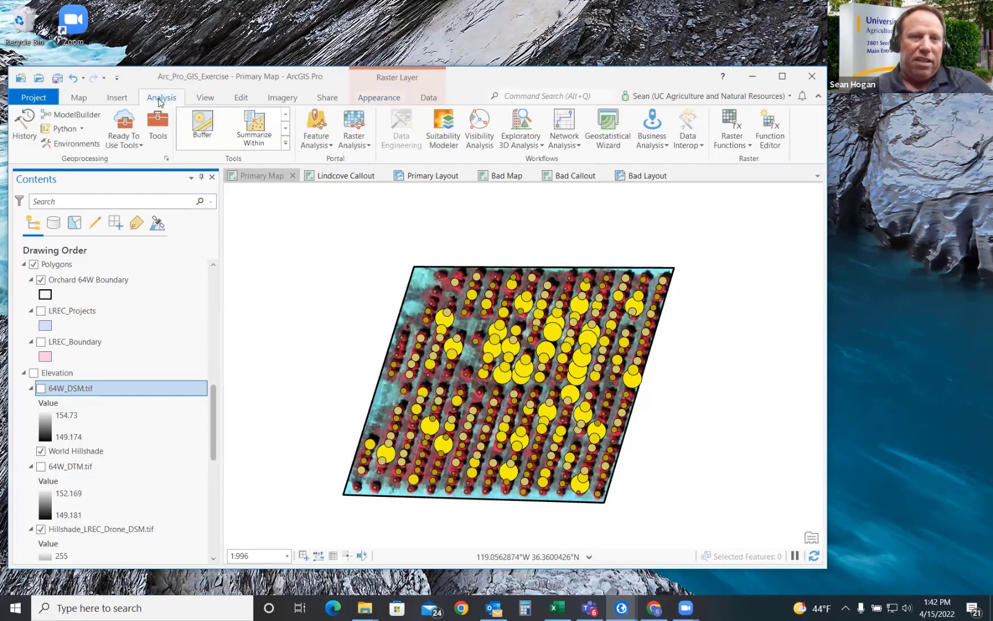
click(159, 121)
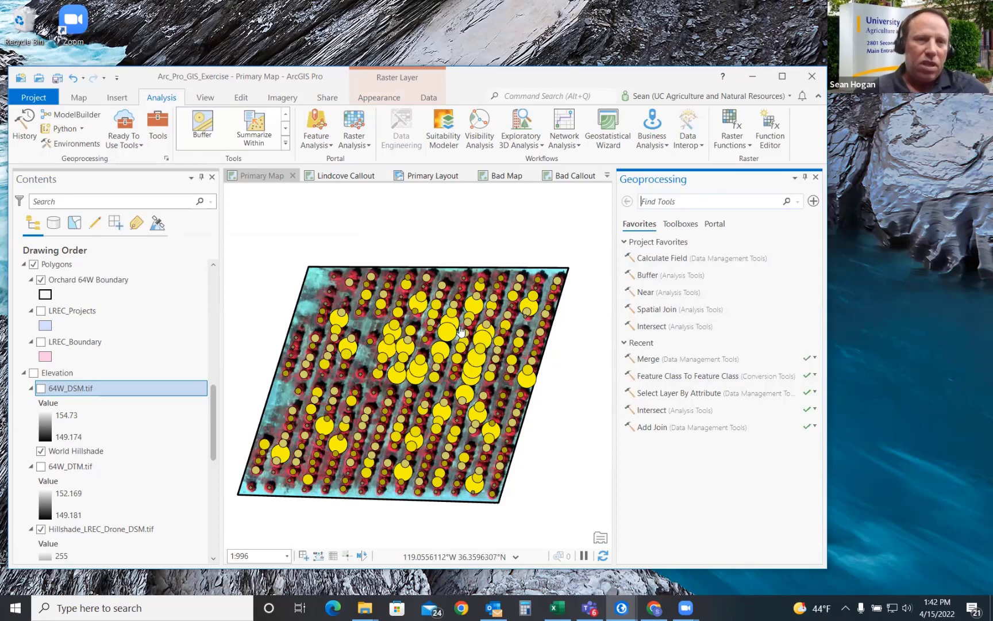
Step: View the Lindcove Callout map and the Primary Layout page
click(338, 177)
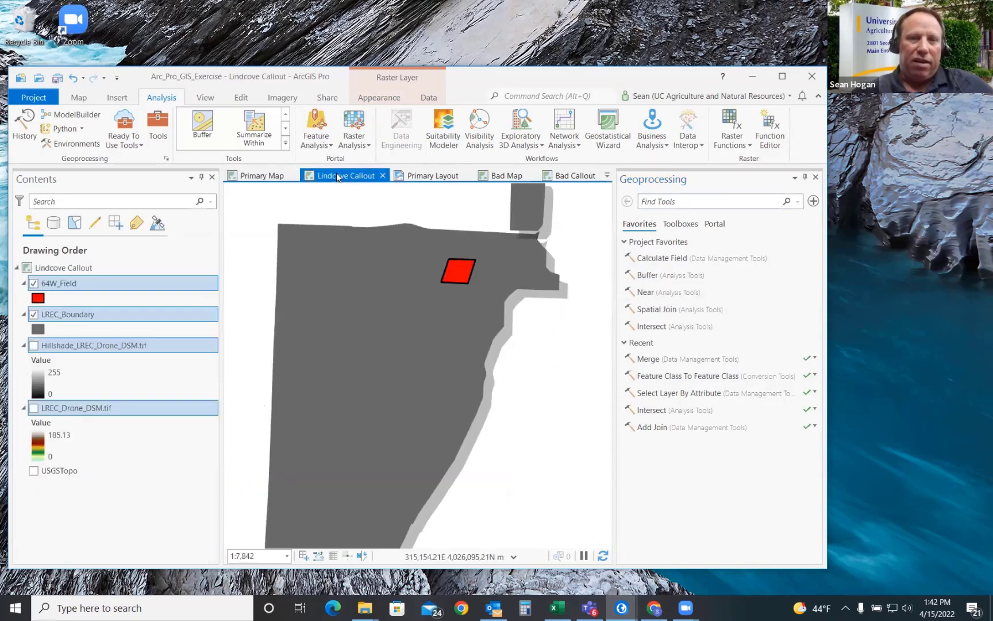
click(429, 174)
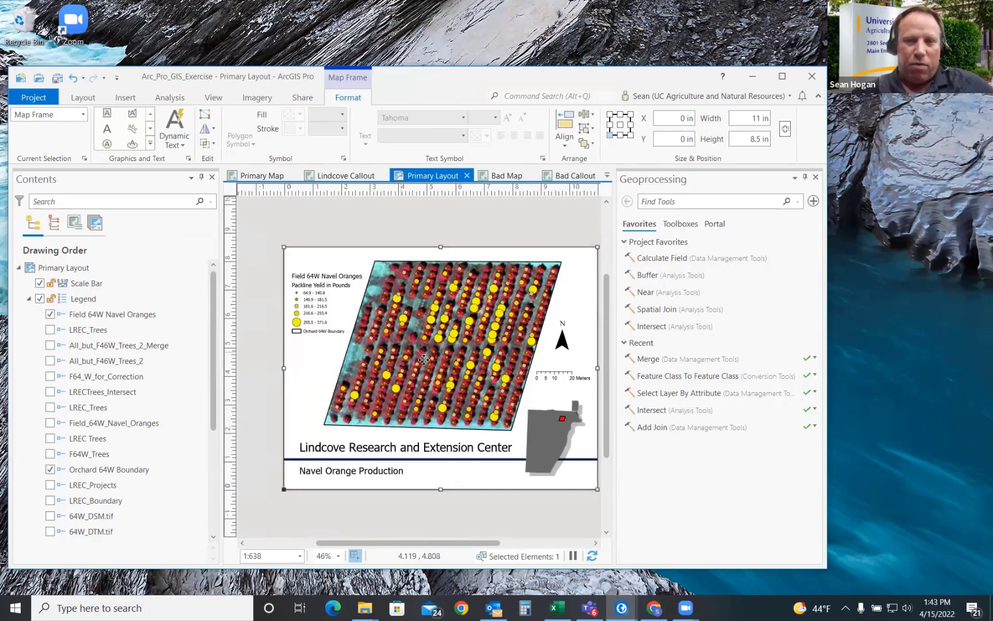
scroll(330, 337, down, 2)
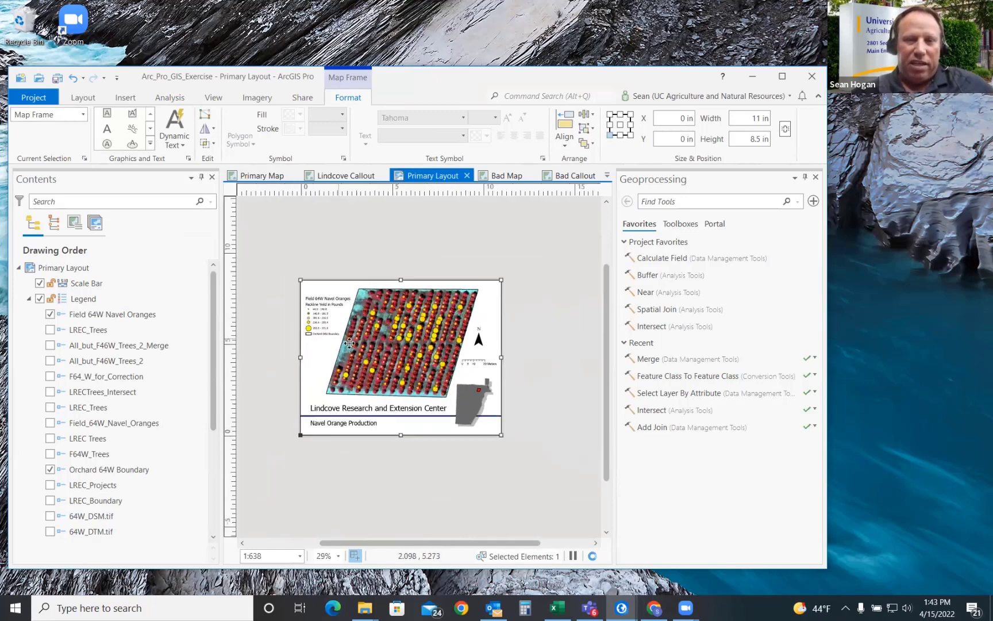
scroll(366, 344, up, 2)
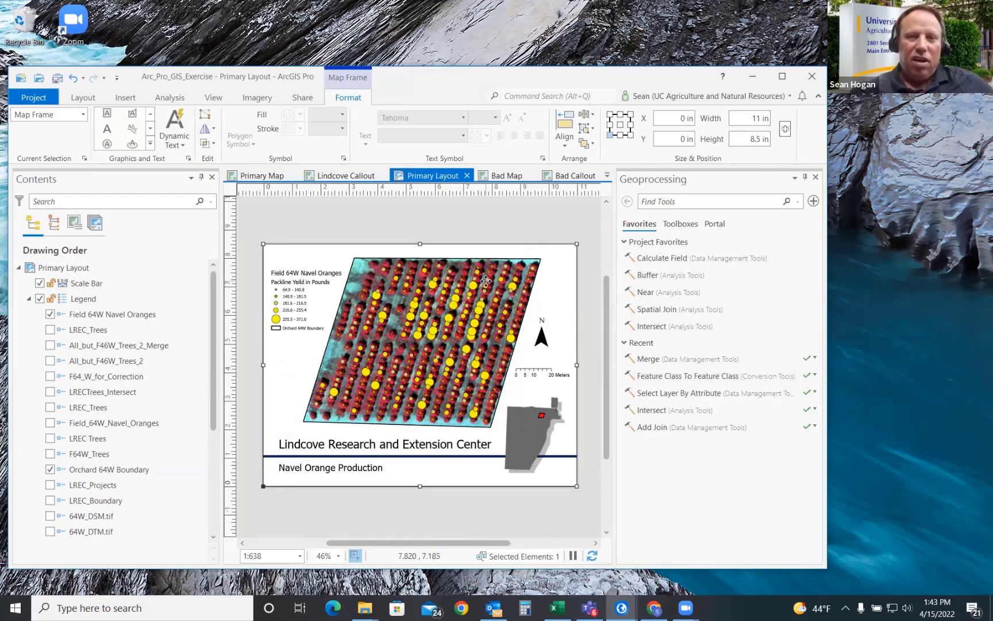
Step: Widen the project window and bring up the Bad Callout map and the Bad Layout
click(562, 178)
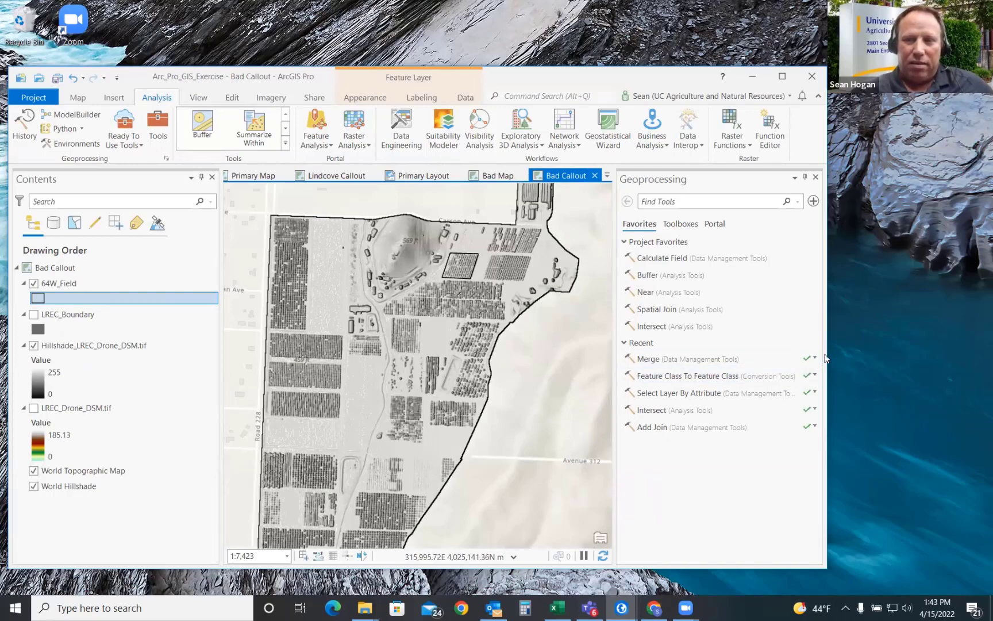
drag(825, 357, 925, 358)
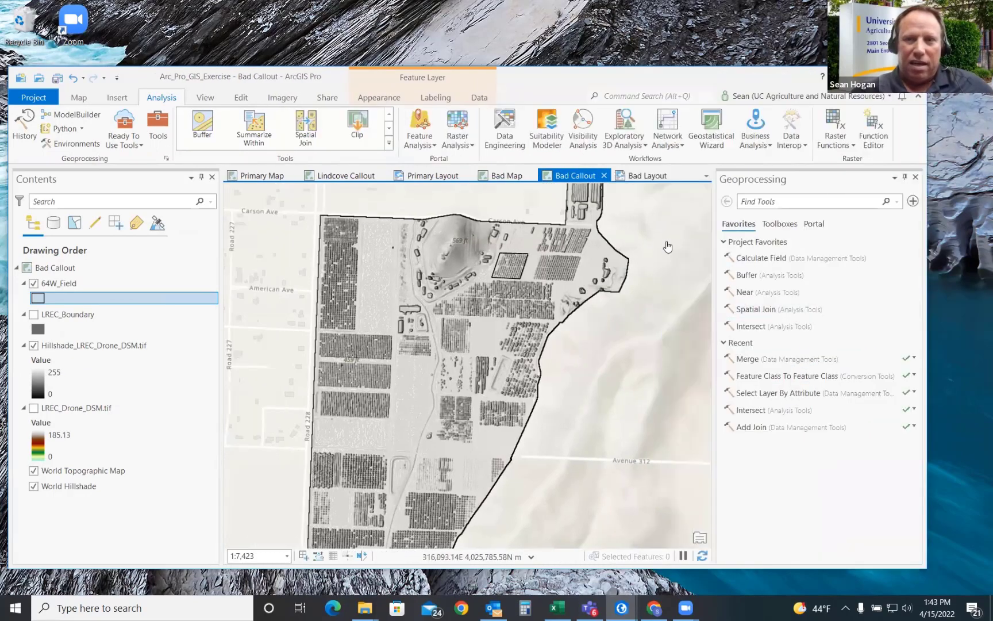
click(646, 175)
scroll(424, 342, down, 2)
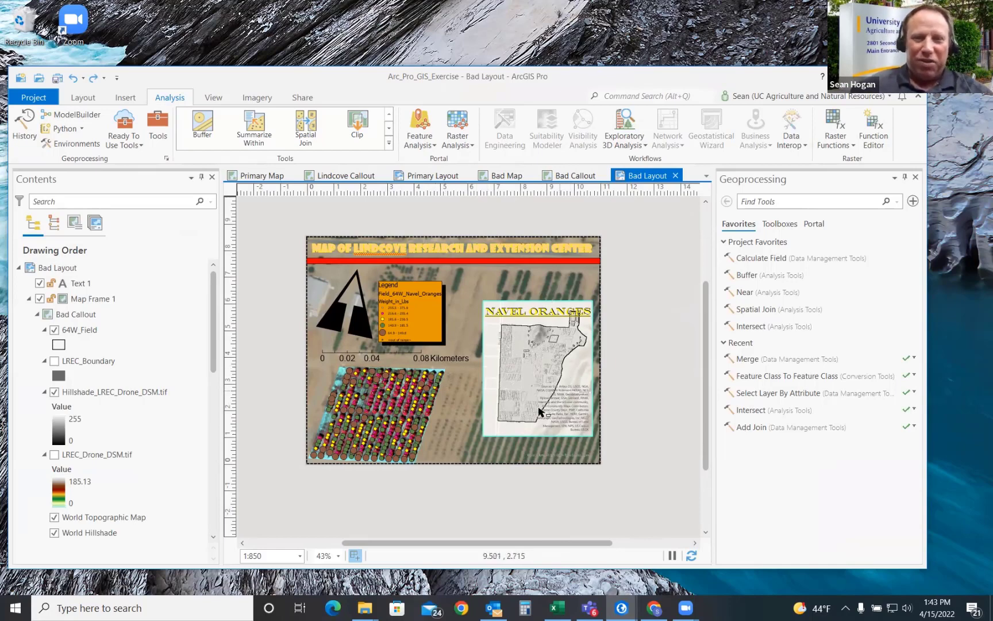
Step: Compare the Primary Layout and its Primary Map and Lindcove Callout with the Bad Layout and its Bad Callout map
click(432, 176)
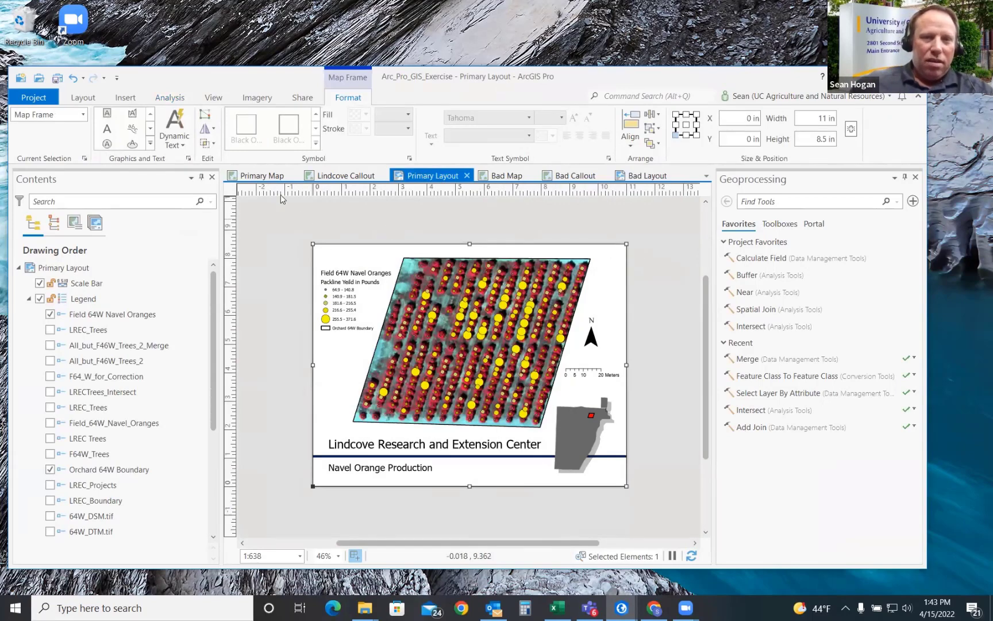
click(265, 178)
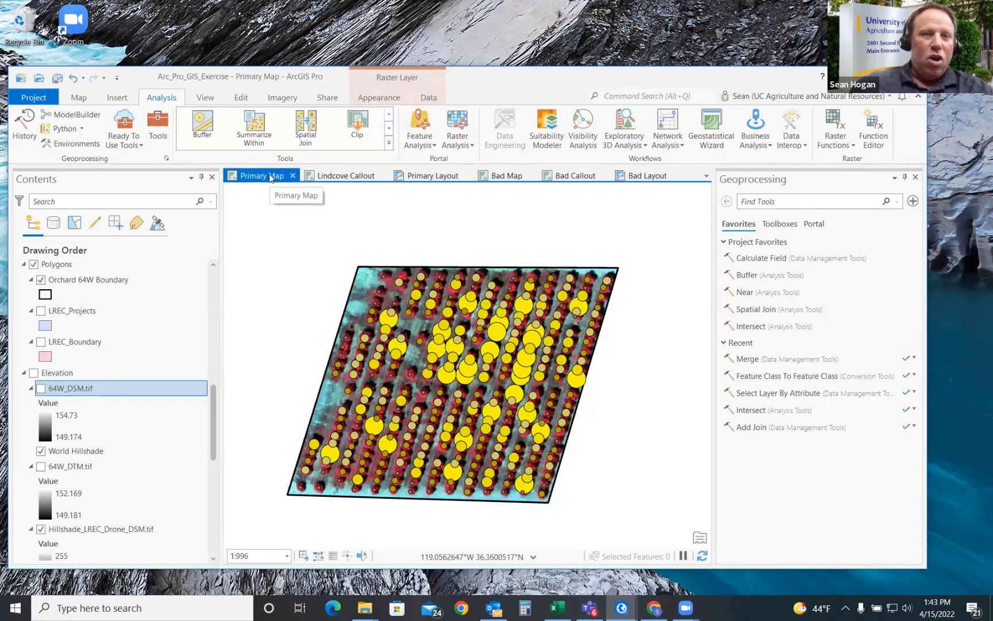
click(352, 175)
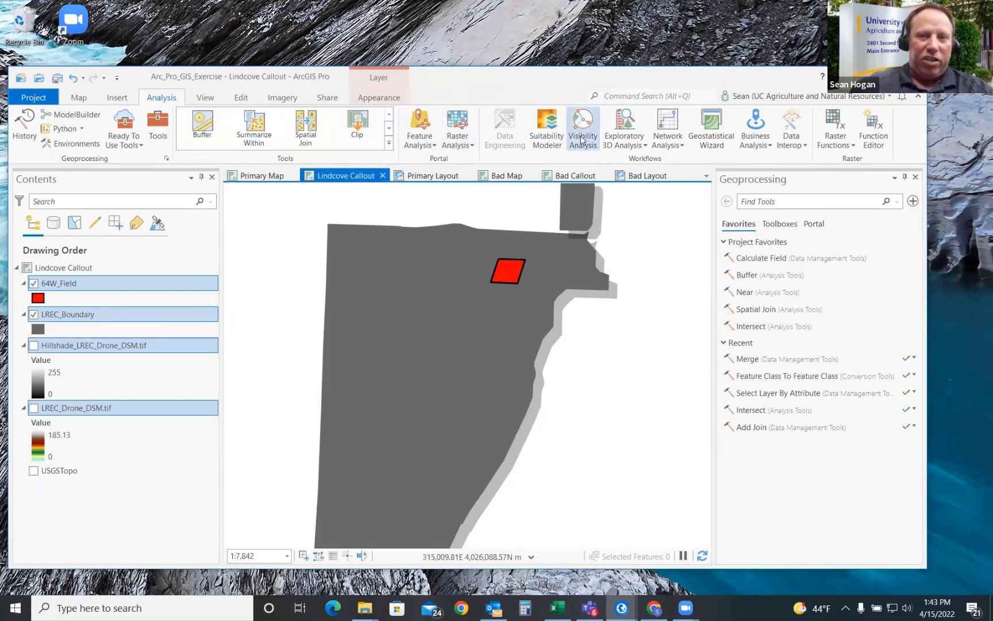
click(634, 176)
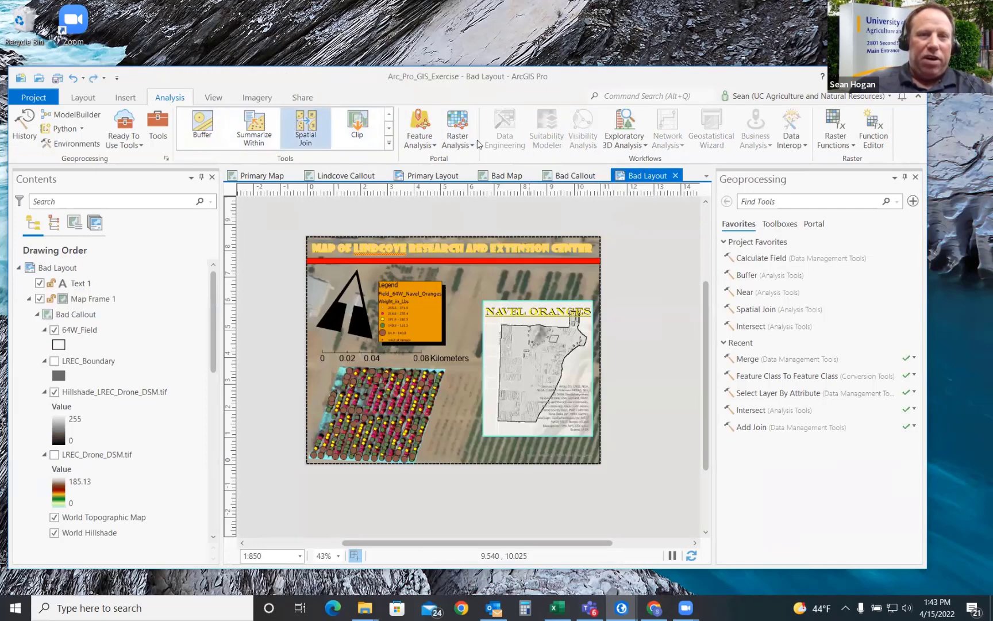
click(253, 178)
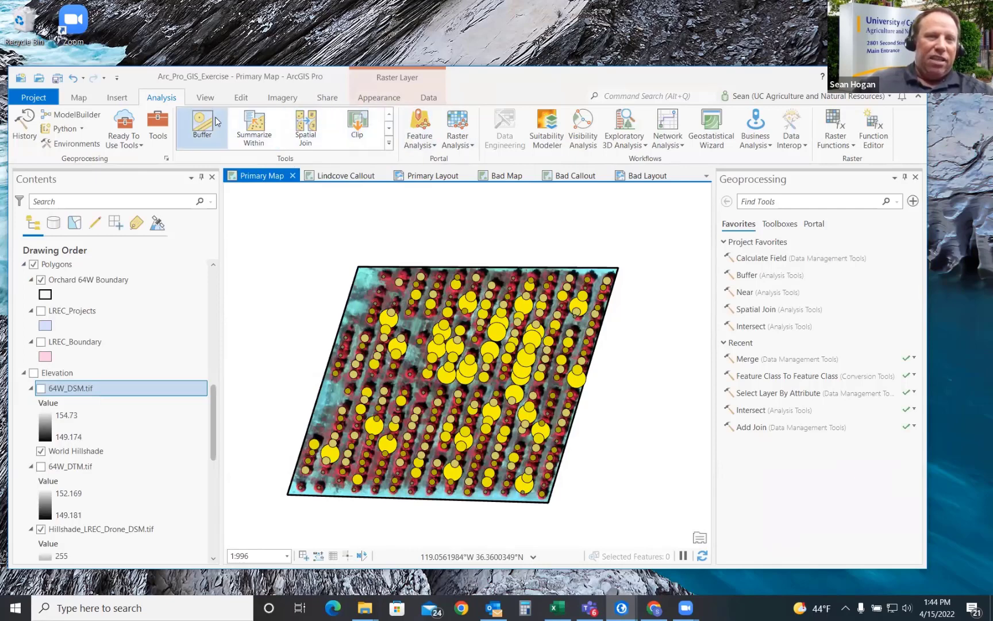
click(573, 176)
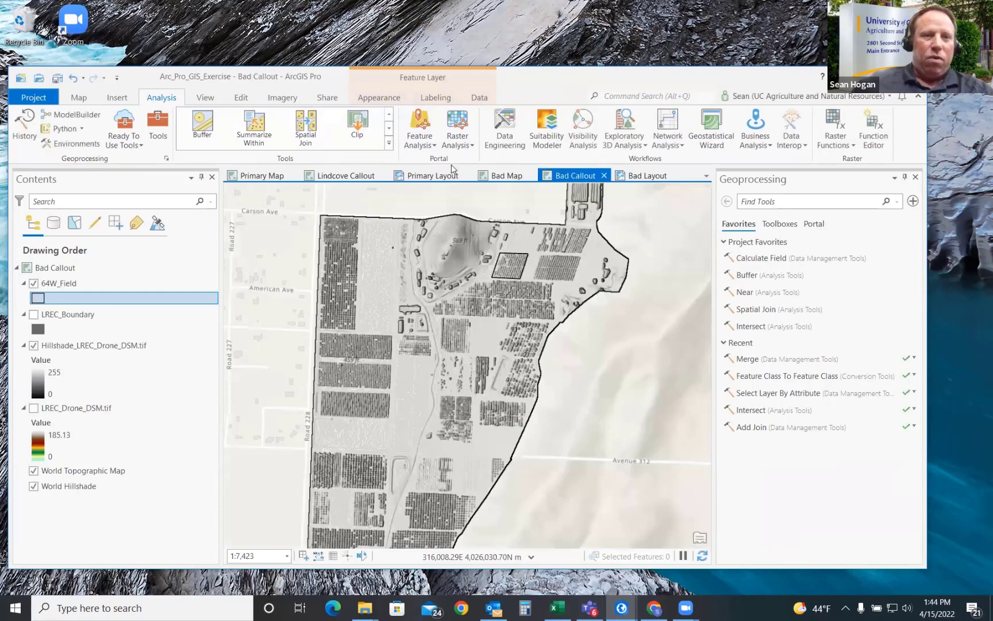
click(619, 177)
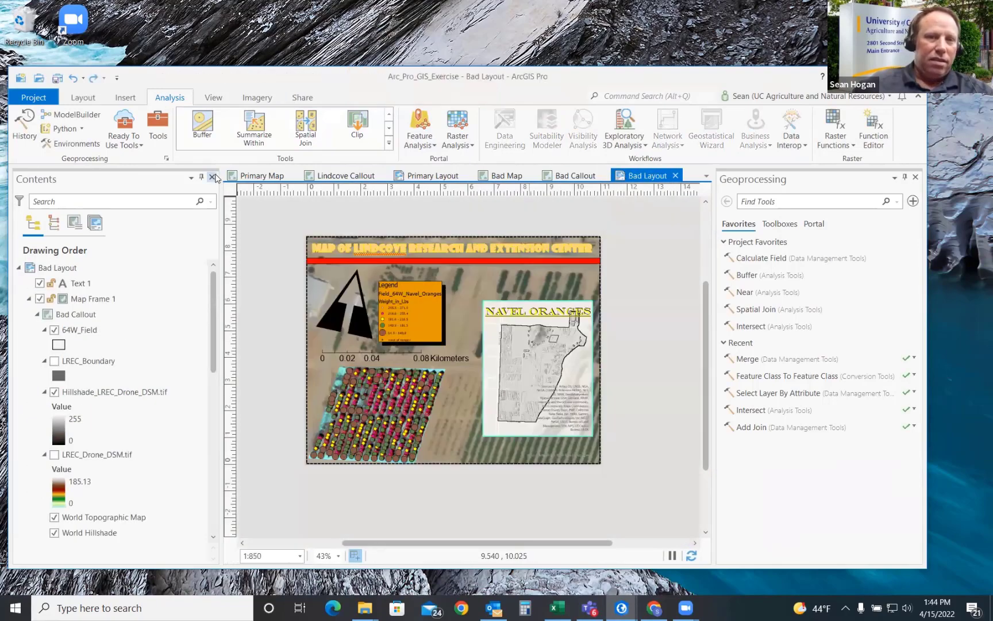
Step: Return to the Primary Map and review its layer list from the LREC_Trees group through the Polygons and Elevation groups
click(240, 176)
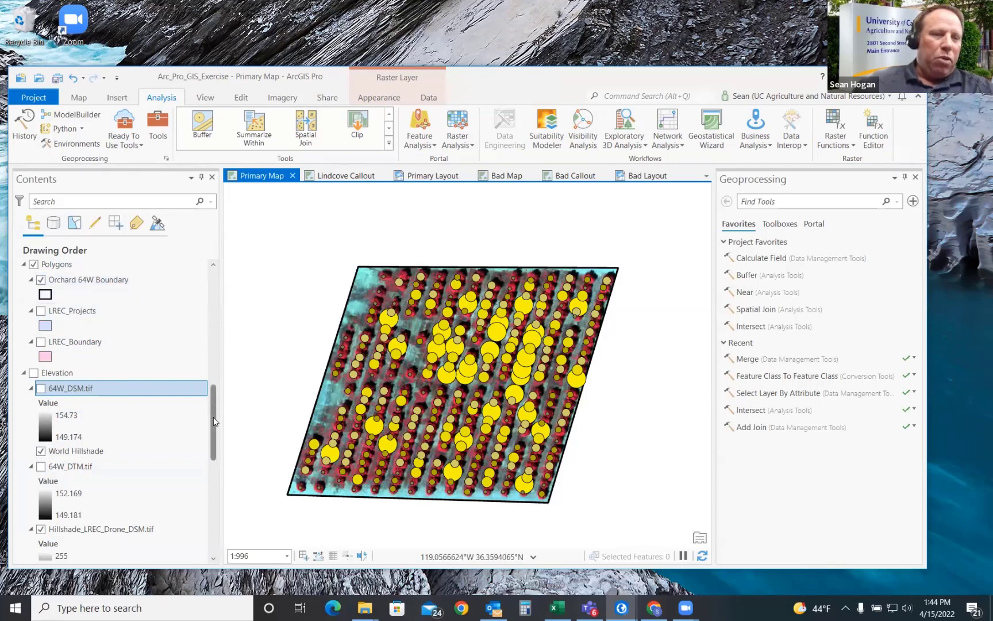
scroll(213, 422, up, 10)
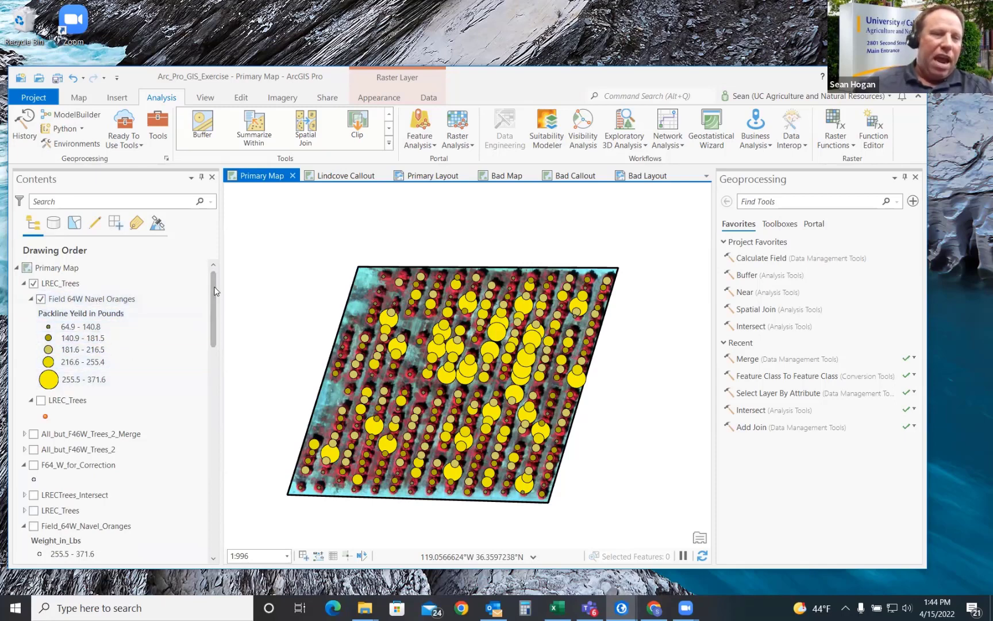
scroll(213, 336, down, 5)
drag(213, 336, 209, 388)
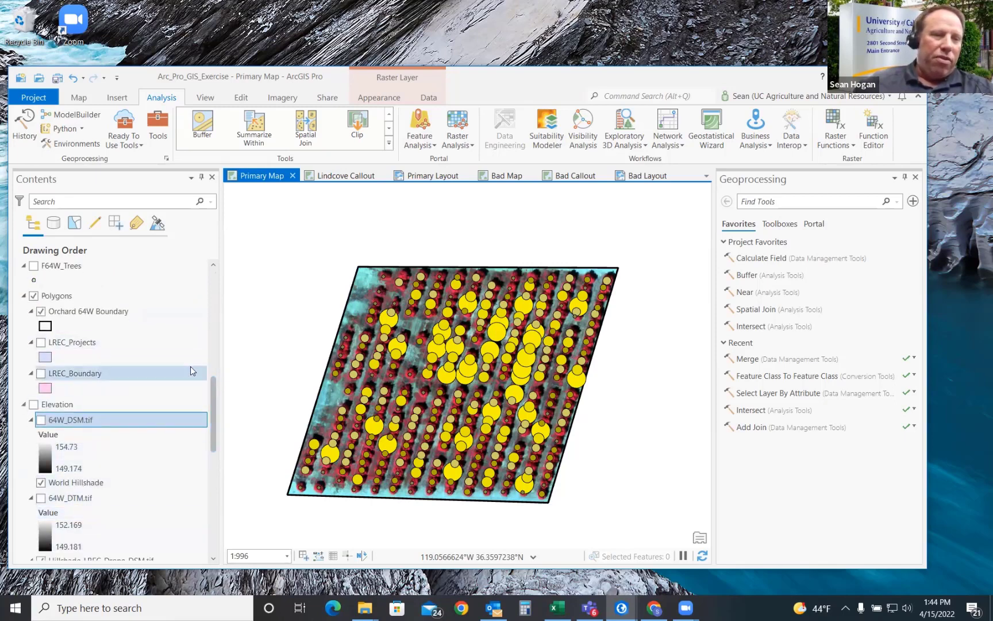
drag(212, 395, 224, 276)
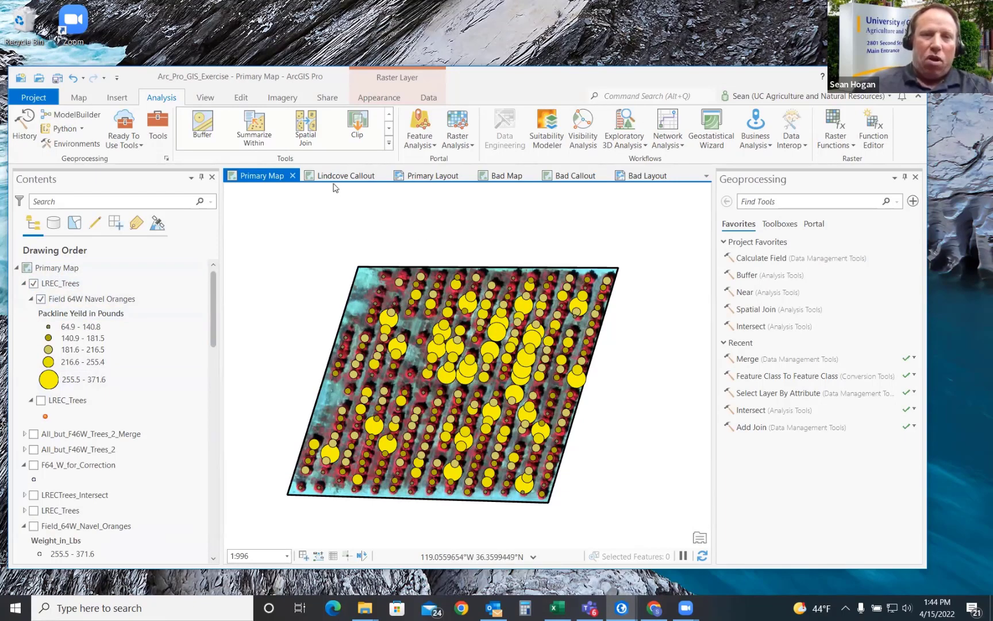
Step: Turn on the LREC_Trees point layer and turn off Field 64W Navel Oranges in the Primary Map, and check the effect in the Primary Layout
click(436, 176)
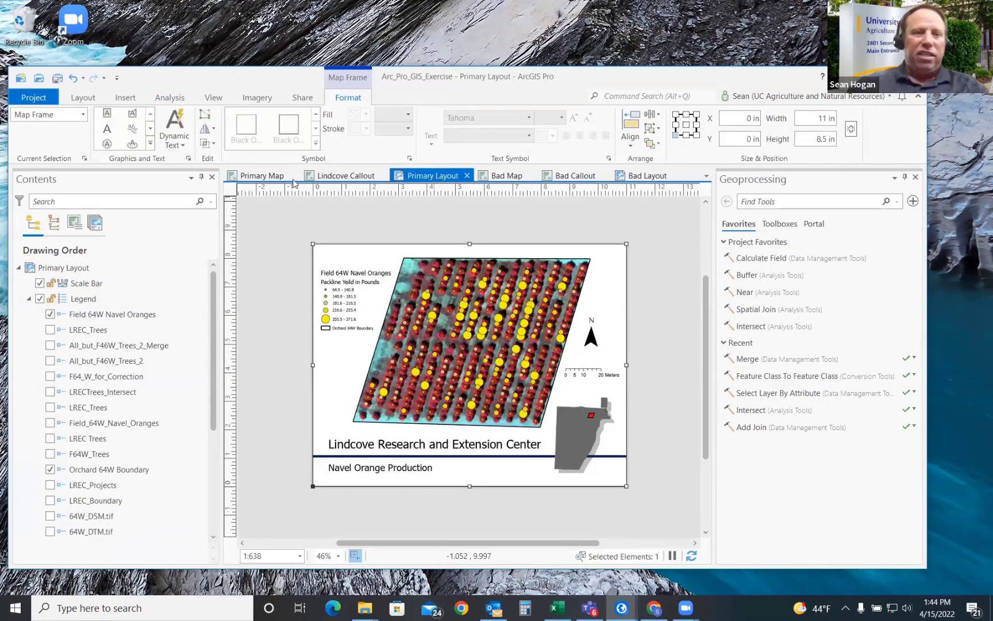
click(266, 175)
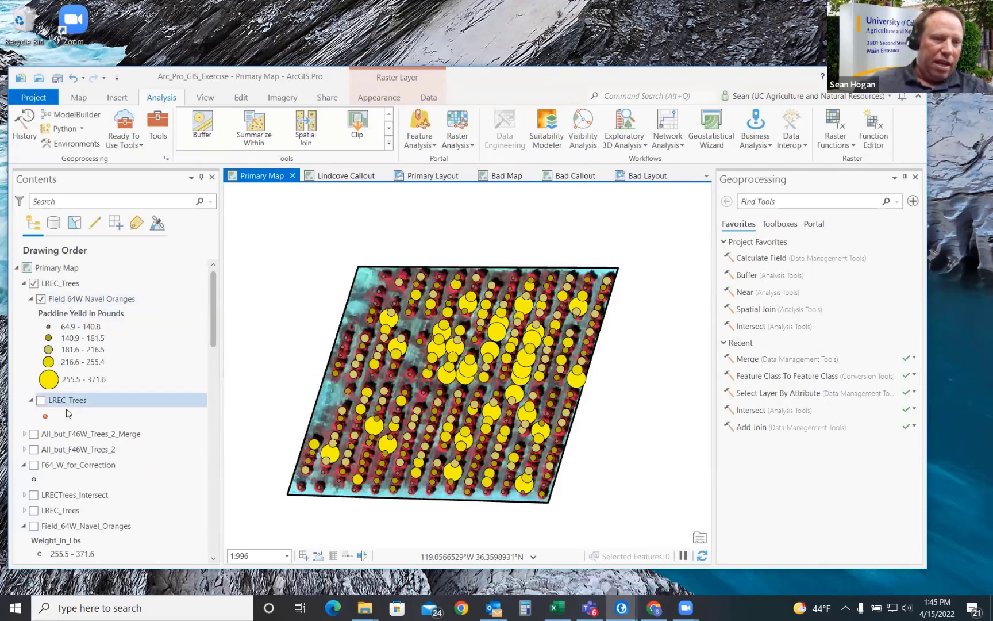
click(41, 400)
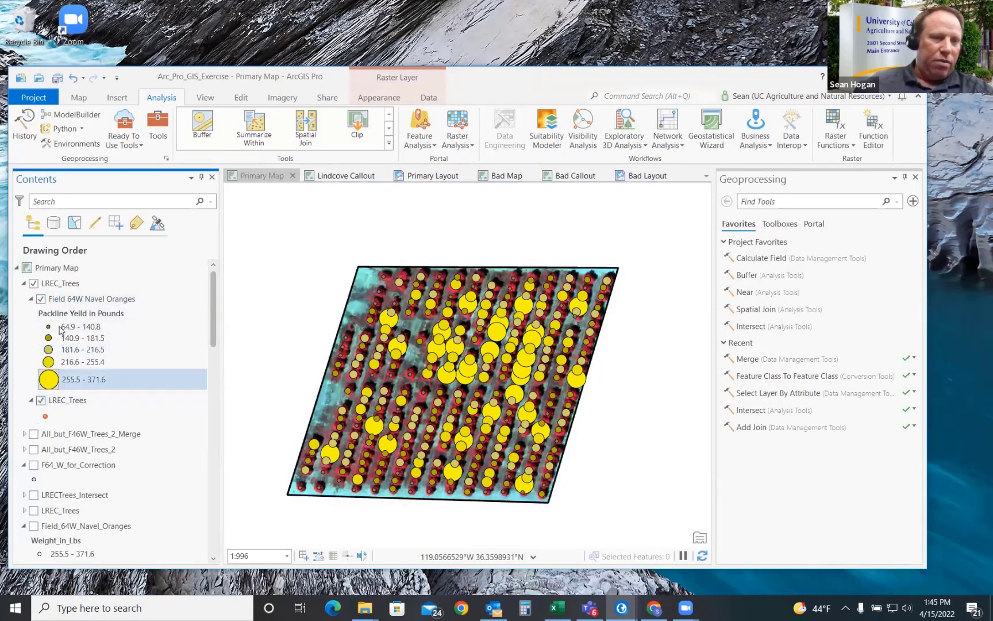
click(42, 299)
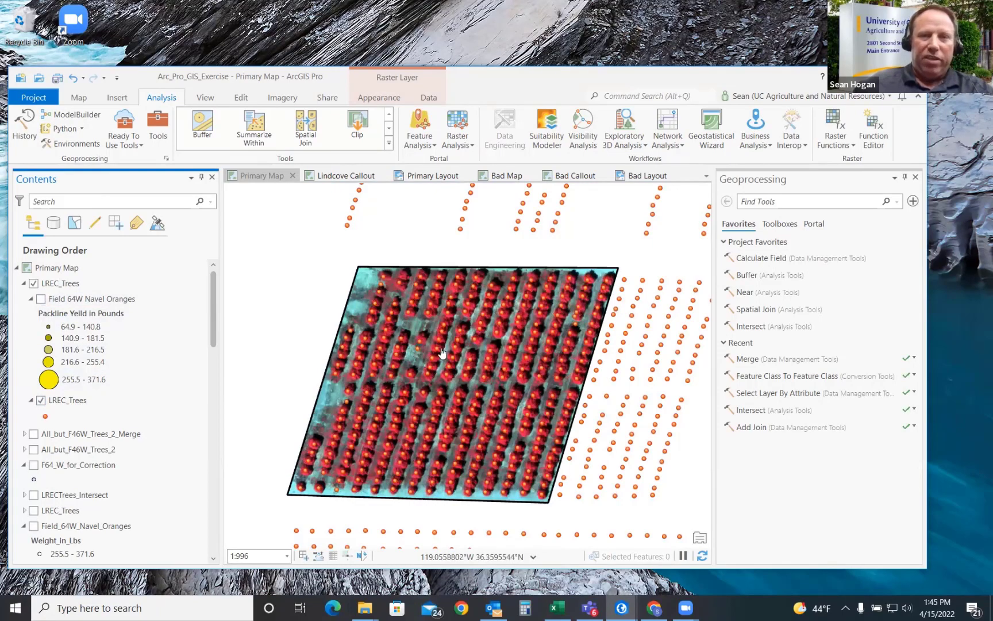
click(470, 175)
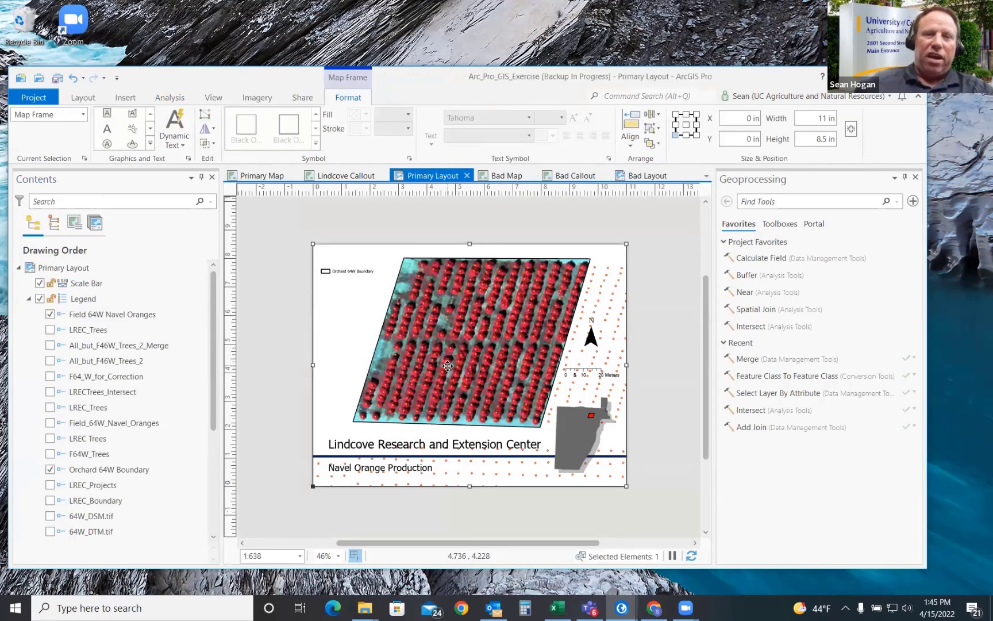
click(249, 178)
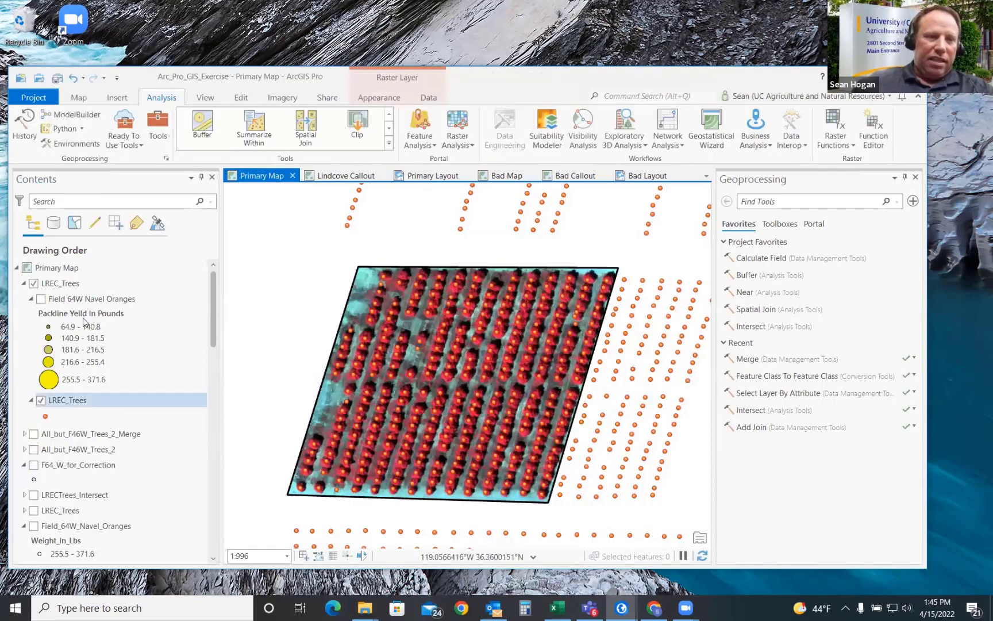
Step: Turn off the LREC_Trees point layer and turn on Field 64W Navel Oranges in the Primary Map, and look over the layer list
click(41, 400)
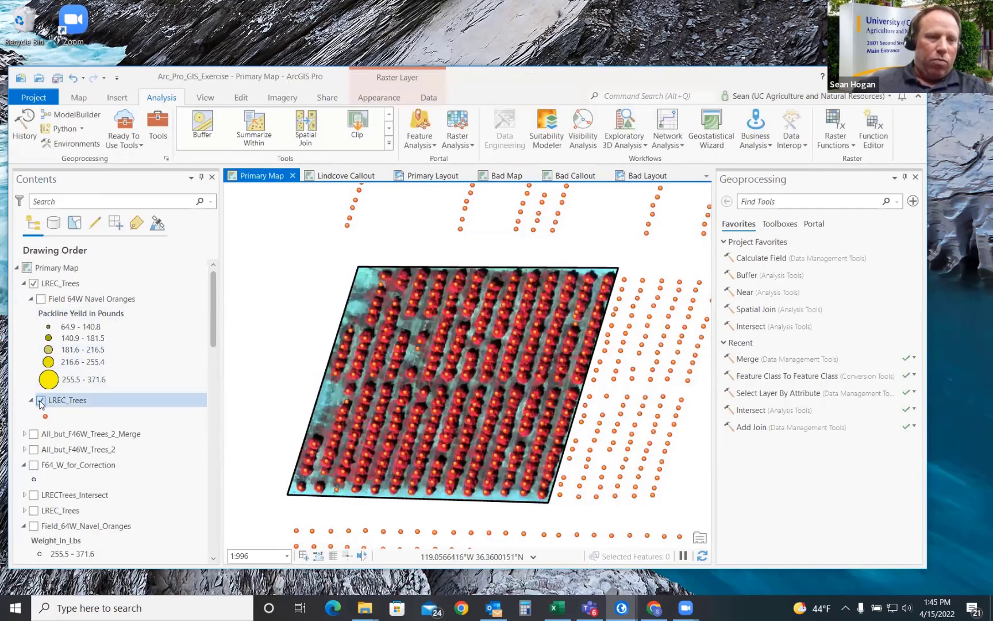
click(41, 299)
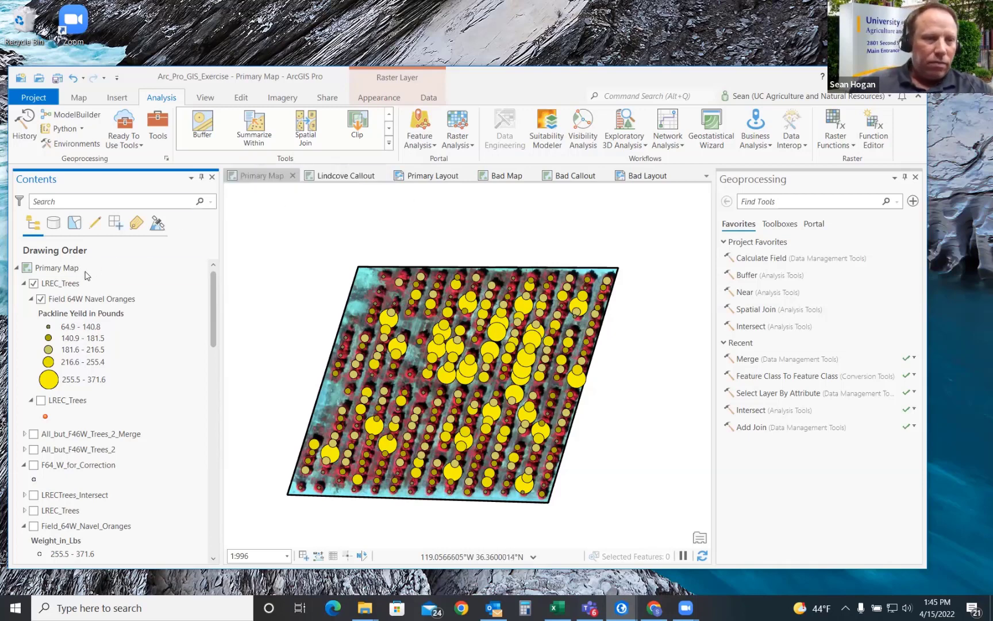
click(66, 285)
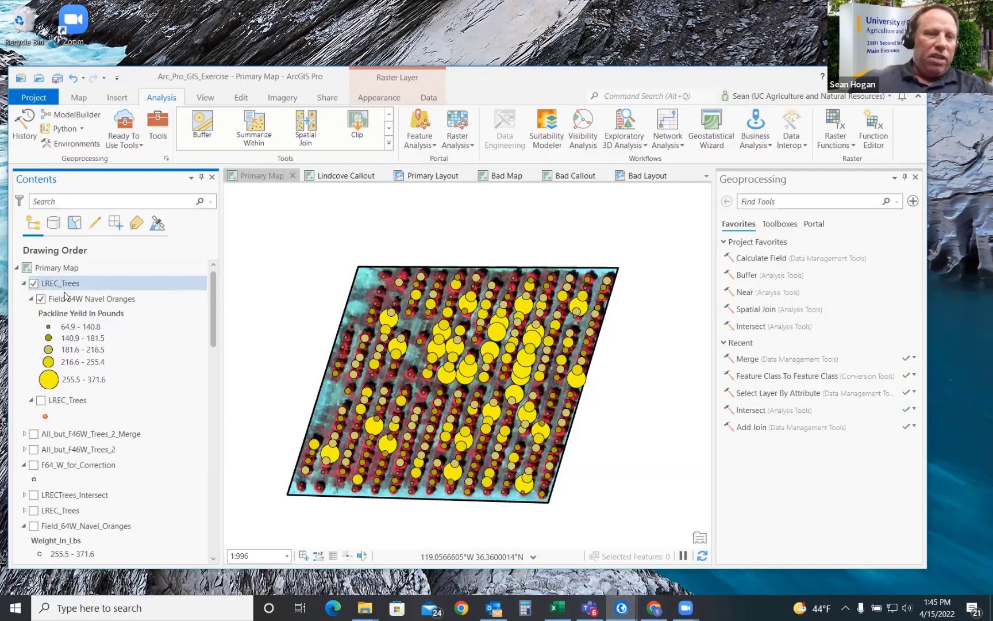
click(65, 295)
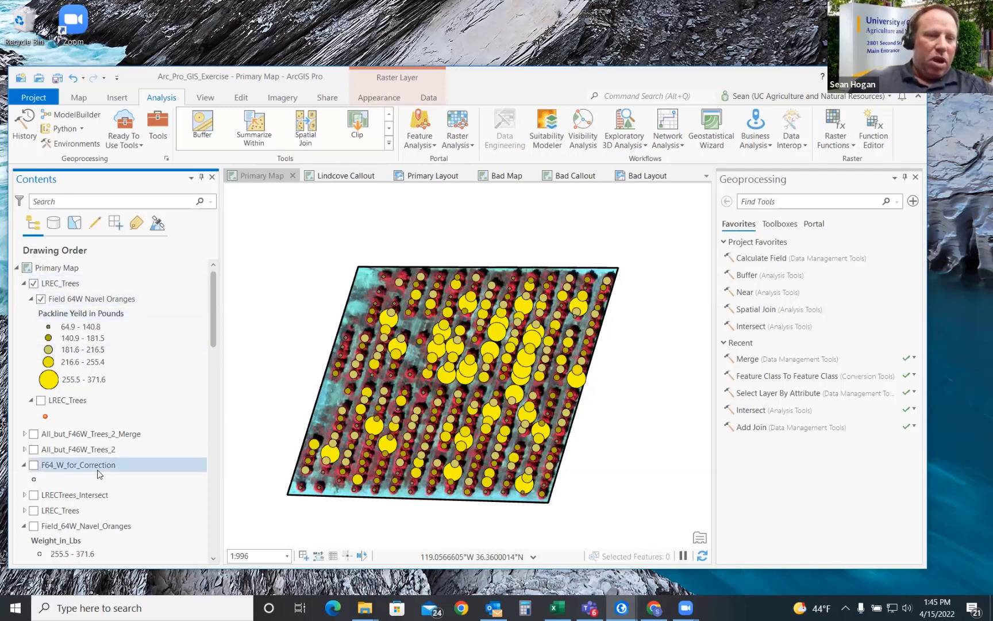
scroll(103, 452, down, 4)
scroll(103, 451, up, 2)
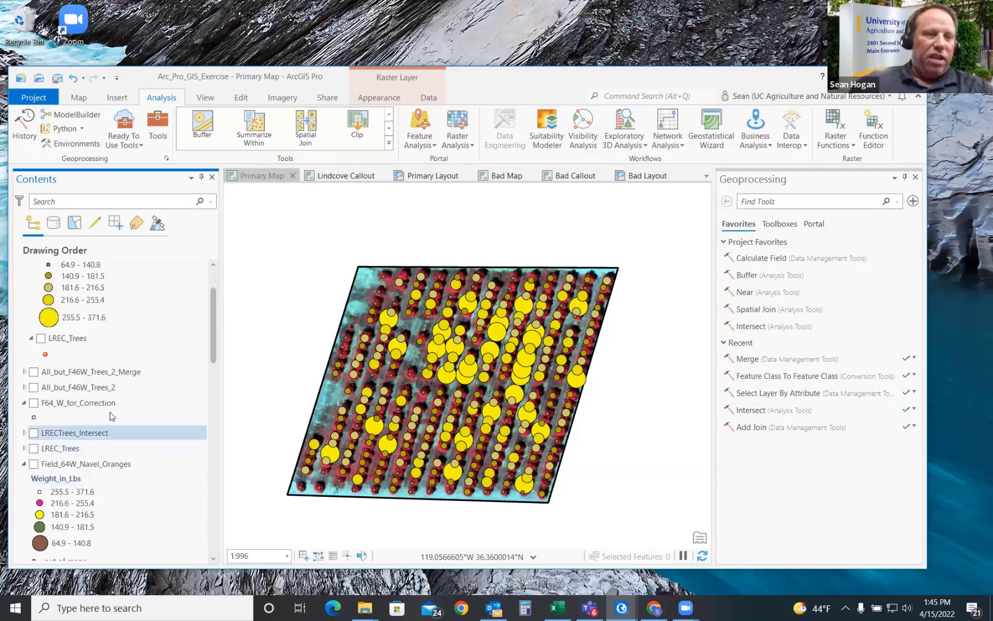
scroll(115, 392, up, 2)
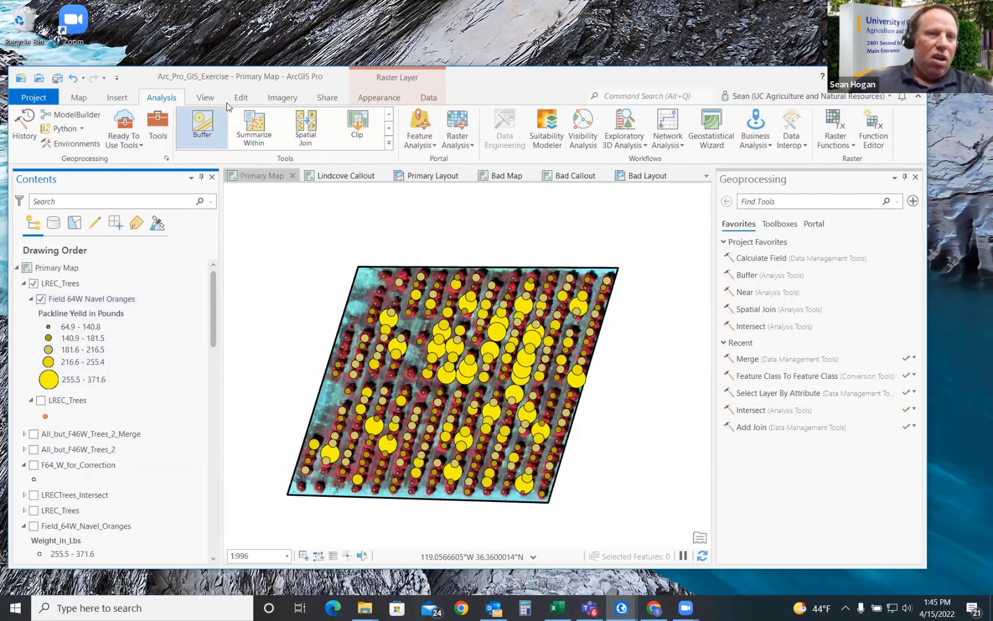
Step: Select trees in the northeast part of the orchard and one large yield symbol, shift the map slightly, and clear the selection
click(80, 97)
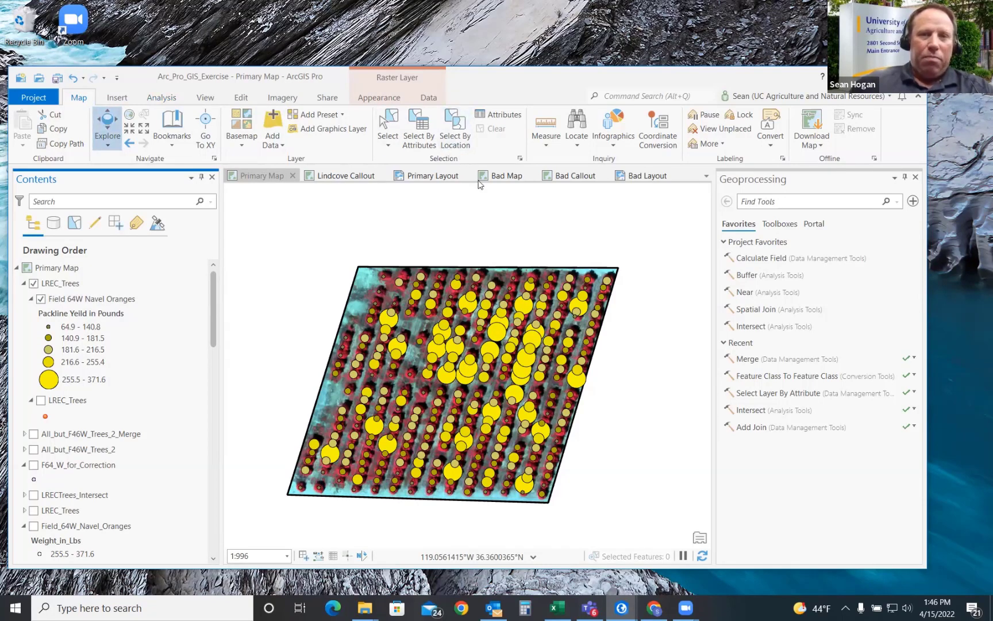
click(389, 120)
drag(593, 284, 528, 355)
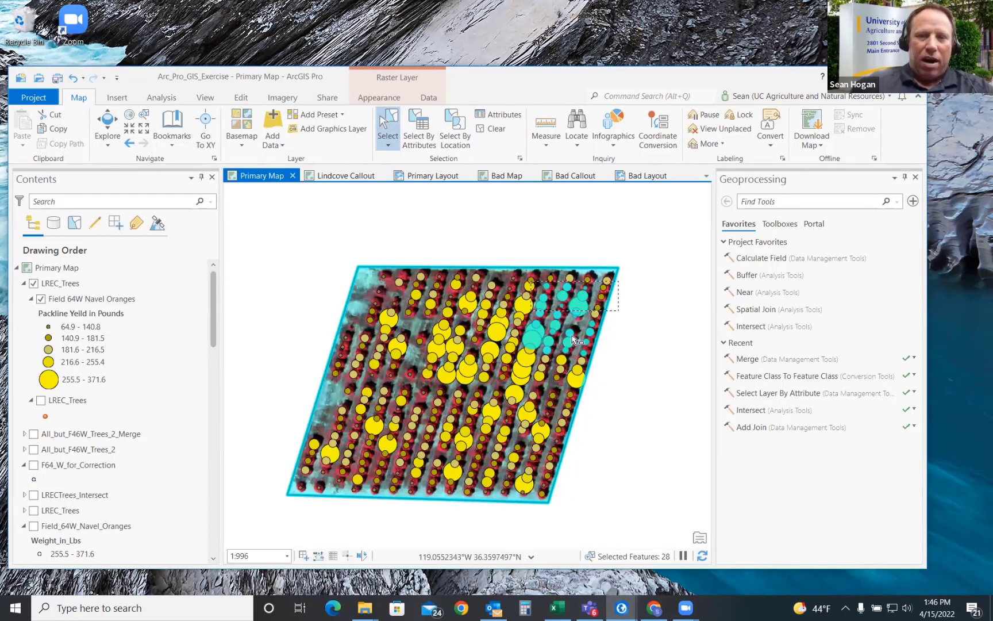
click(532, 304)
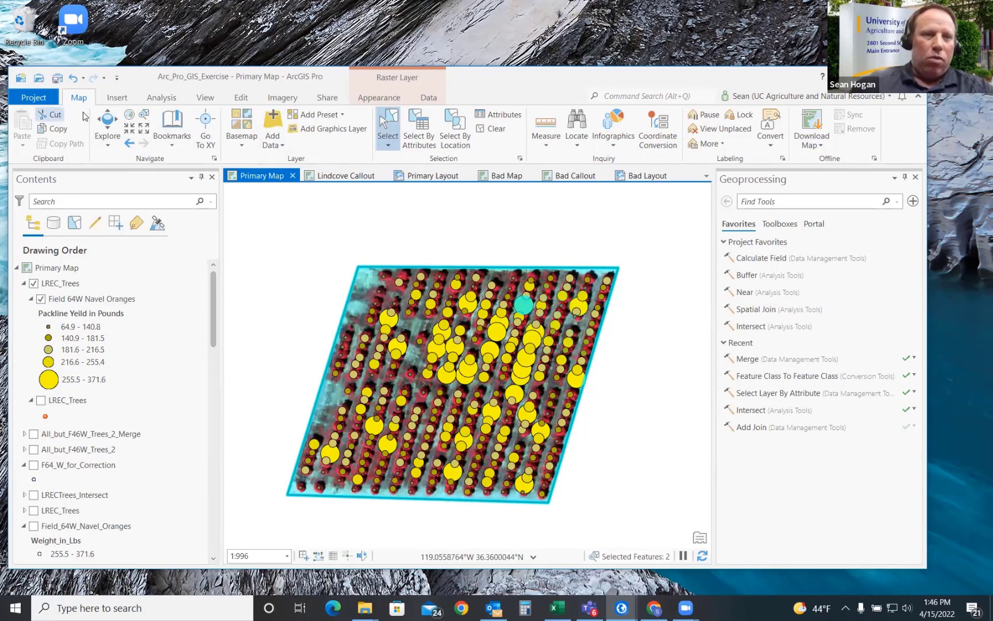
click(108, 122)
drag(489, 360, 509, 354)
click(480, 130)
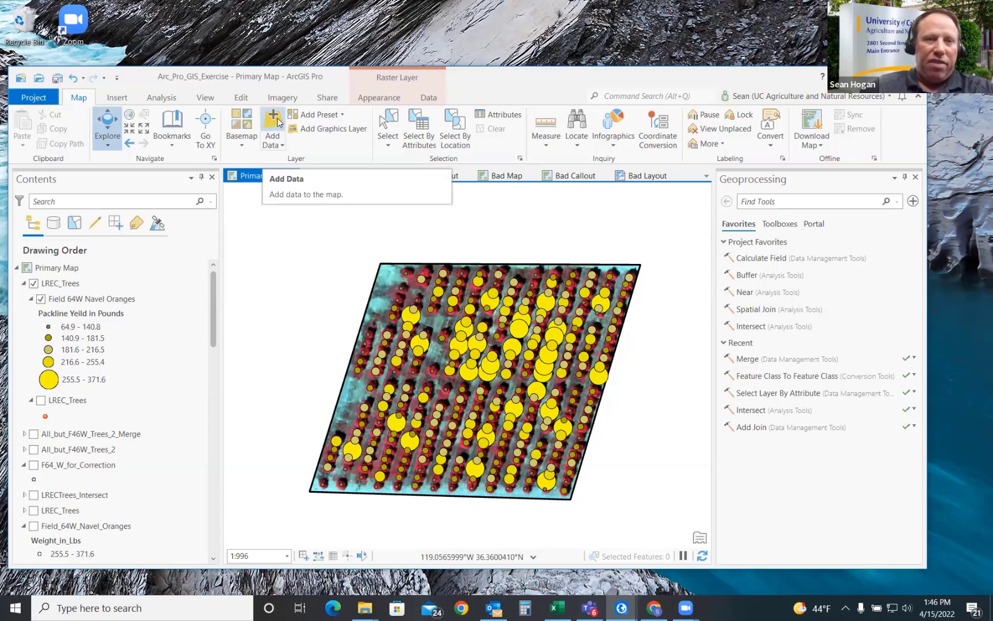
Step: Select a block of trees in the north-central part of the orchard and clear the selection
click(389, 123)
drag(552, 290, 478, 403)
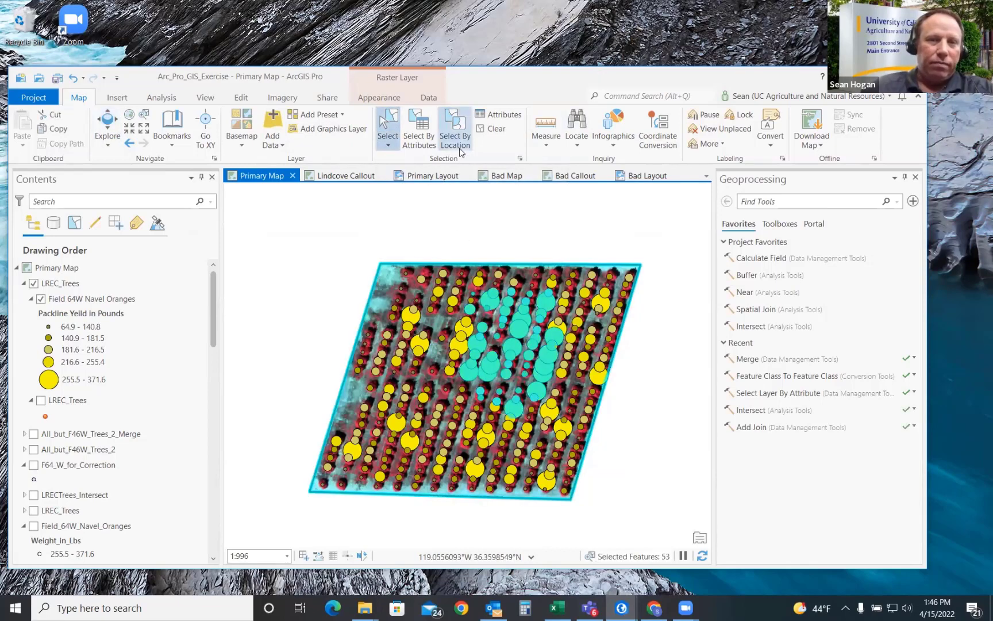
click(493, 131)
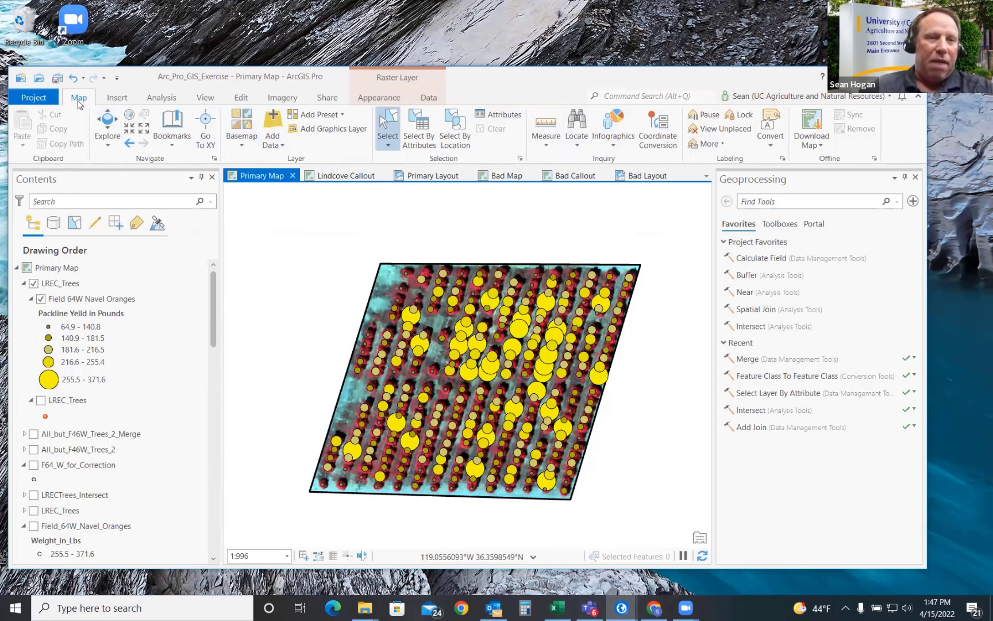
Step: Review the commands for inserting project content and running analyses, and bring up the geoprocessing tools
click(118, 98)
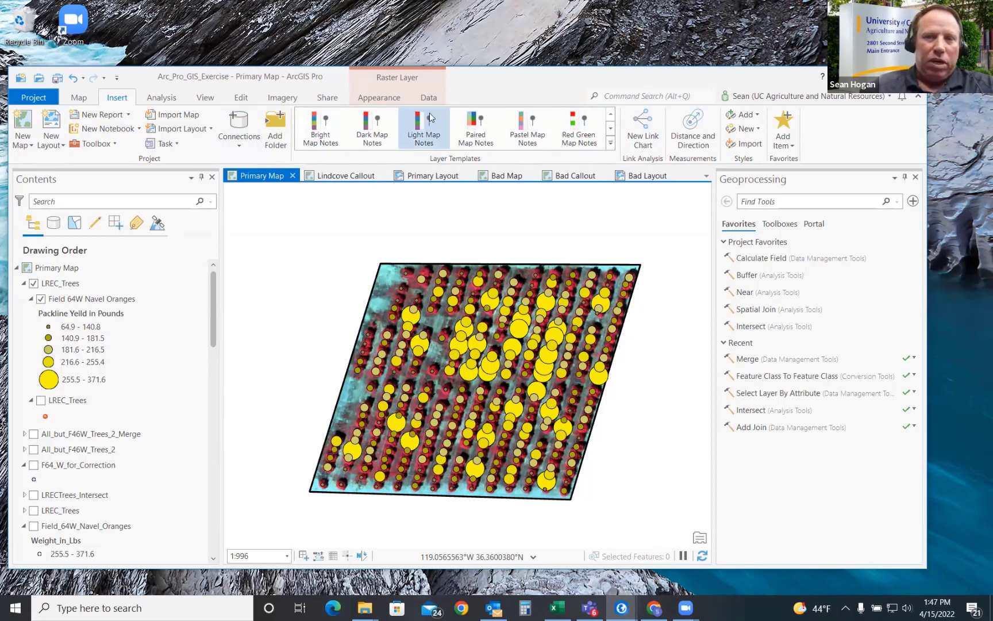
click(161, 98)
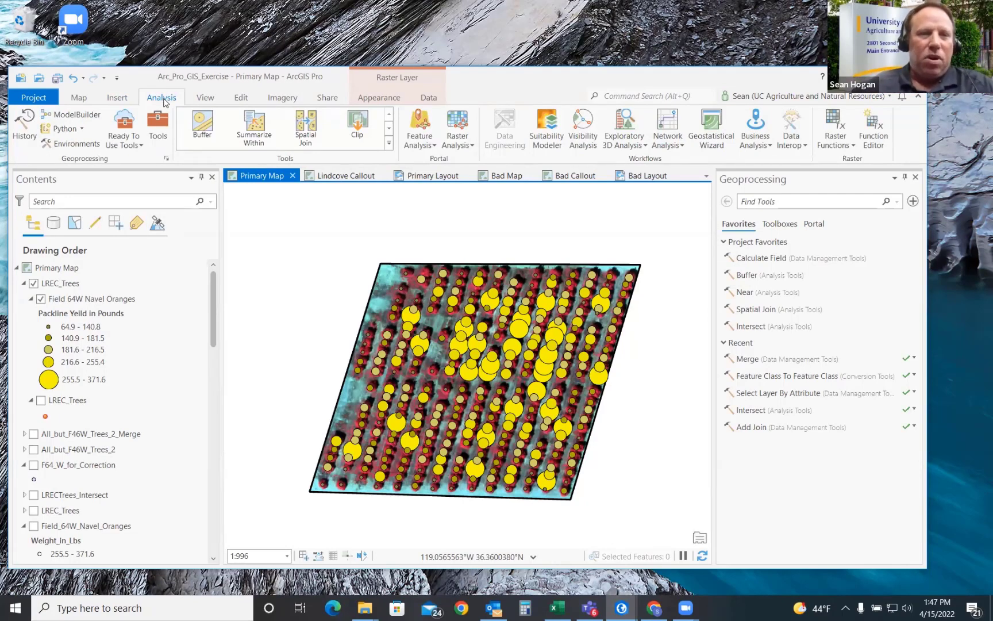
click(162, 134)
click(156, 135)
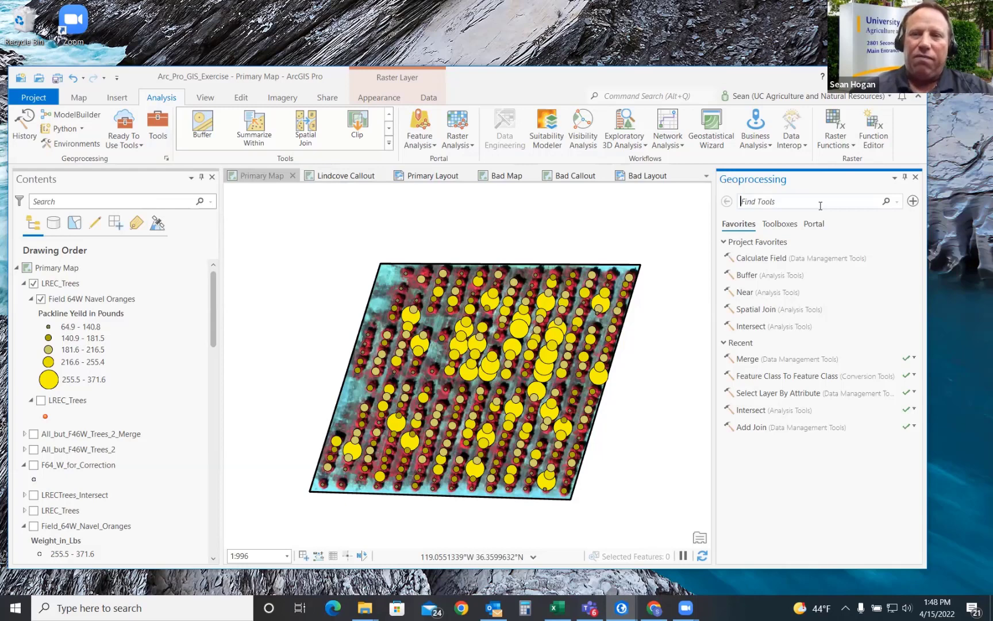
Step: Search the geoprocessing tools for "Hil" and clear the search
click(762, 204)
text(Hil)
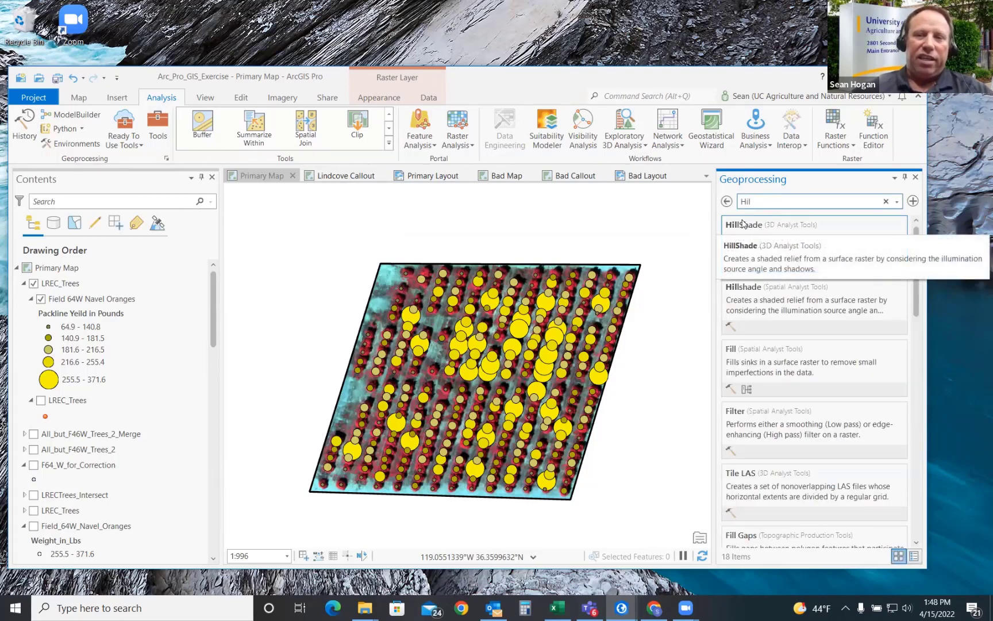
double_click(737, 202)
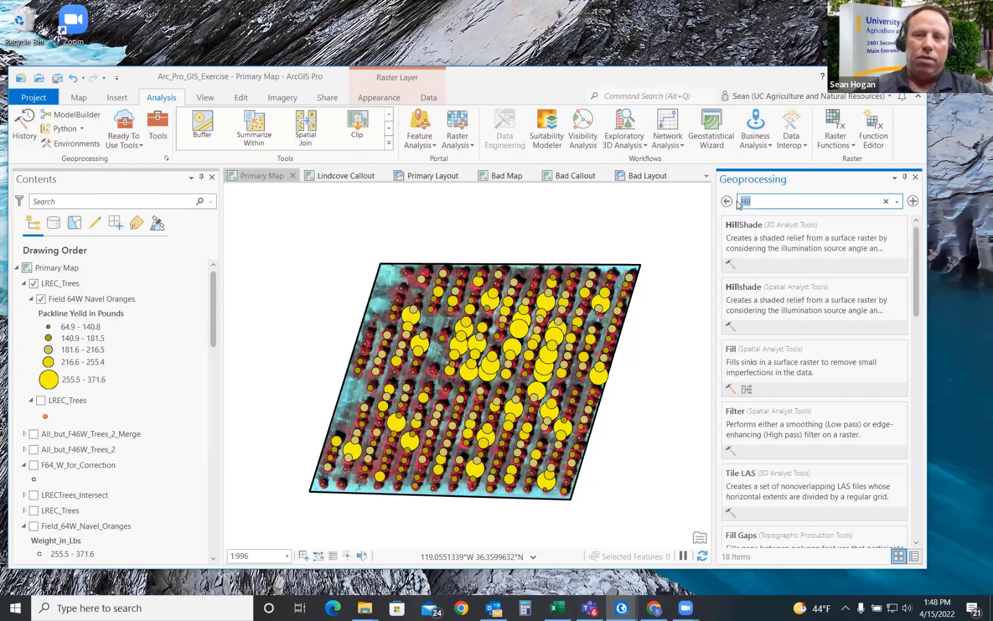
key(BackSpace)
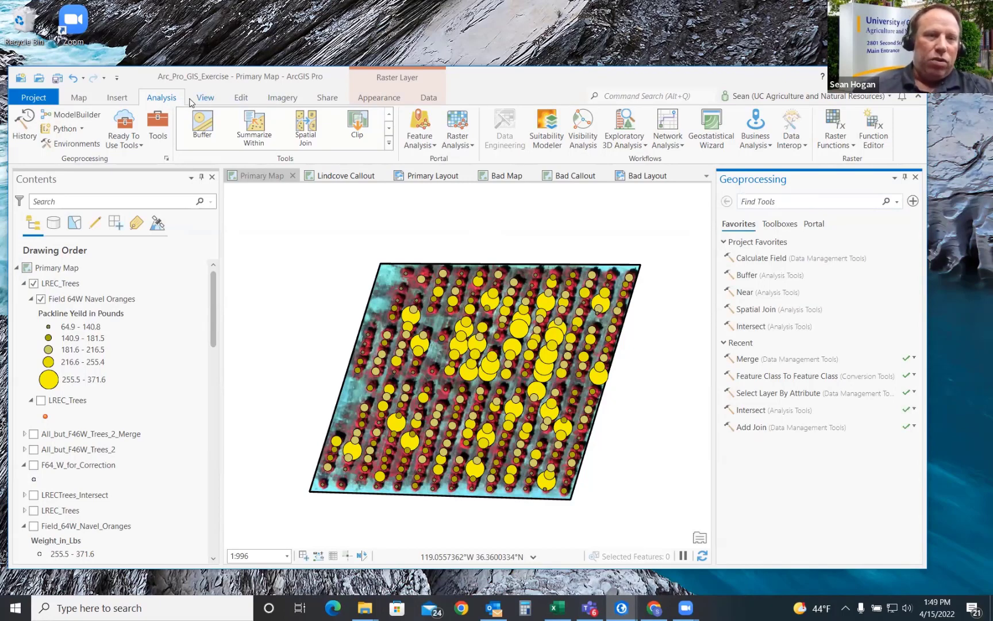
Step: Review the window display options and show the Catalog pane
click(208, 99)
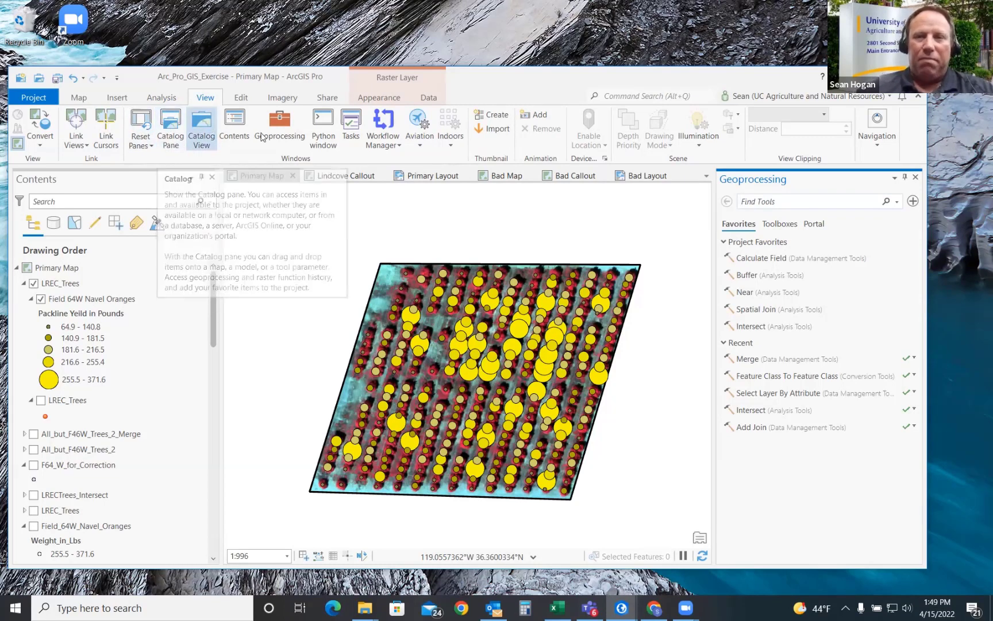
click(170, 128)
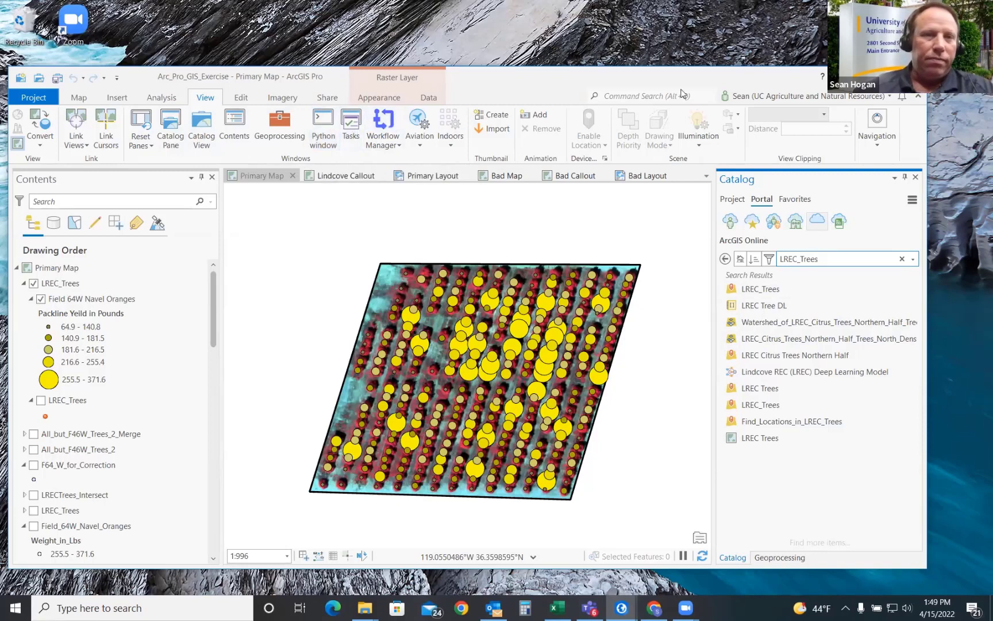
Step: Review the editing tools while selecting the Field 64W Navel Oranges feature layer and the 64W_DSM.tif raster layer in turn
click(242, 97)
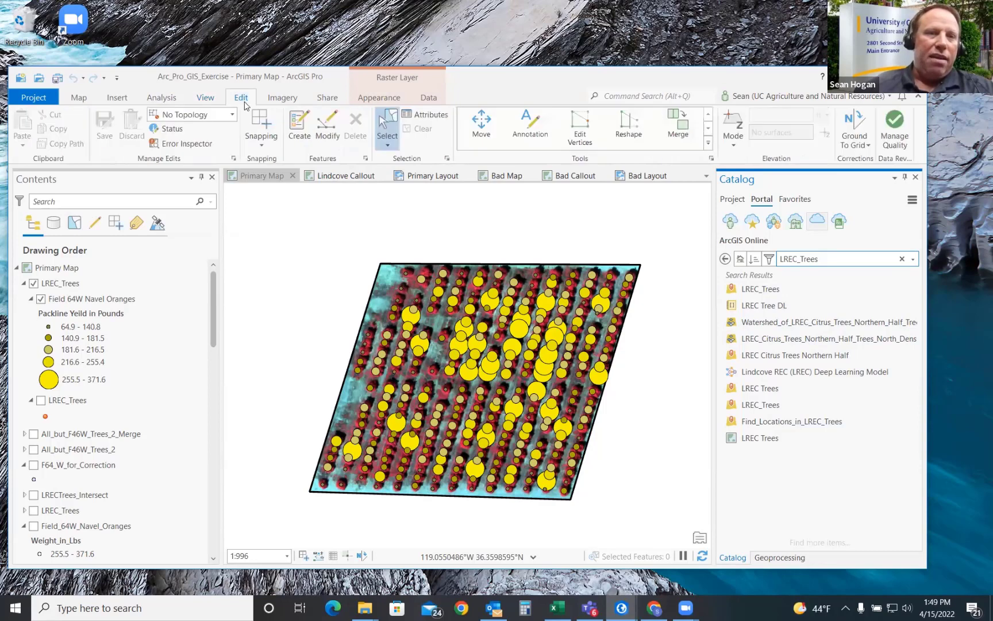
click(80, 298)
click(81, 298)
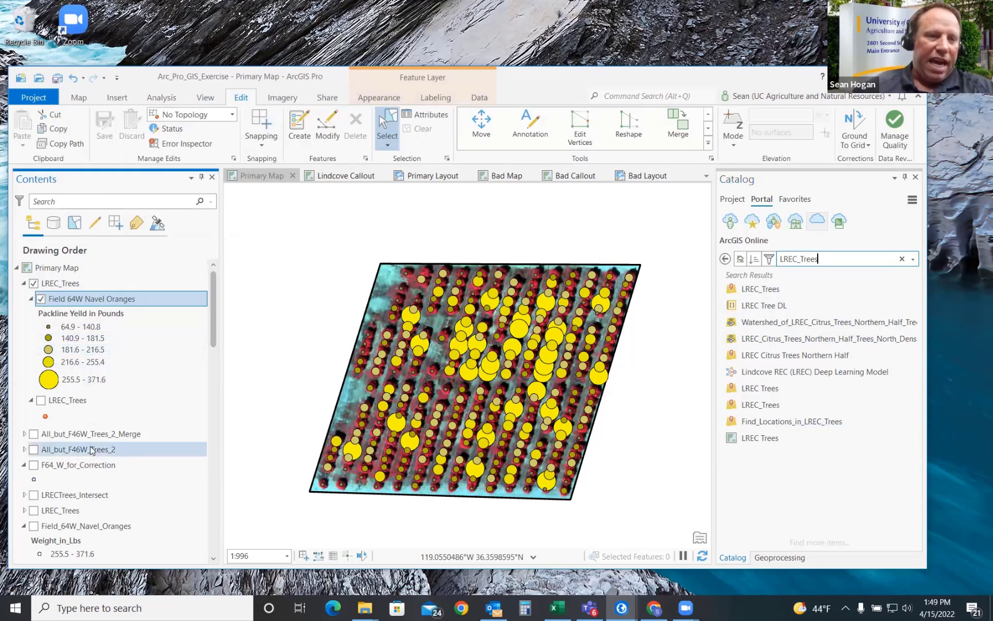
scroll(113, 443, down, 3)
scroll(108, 444, down, 5)
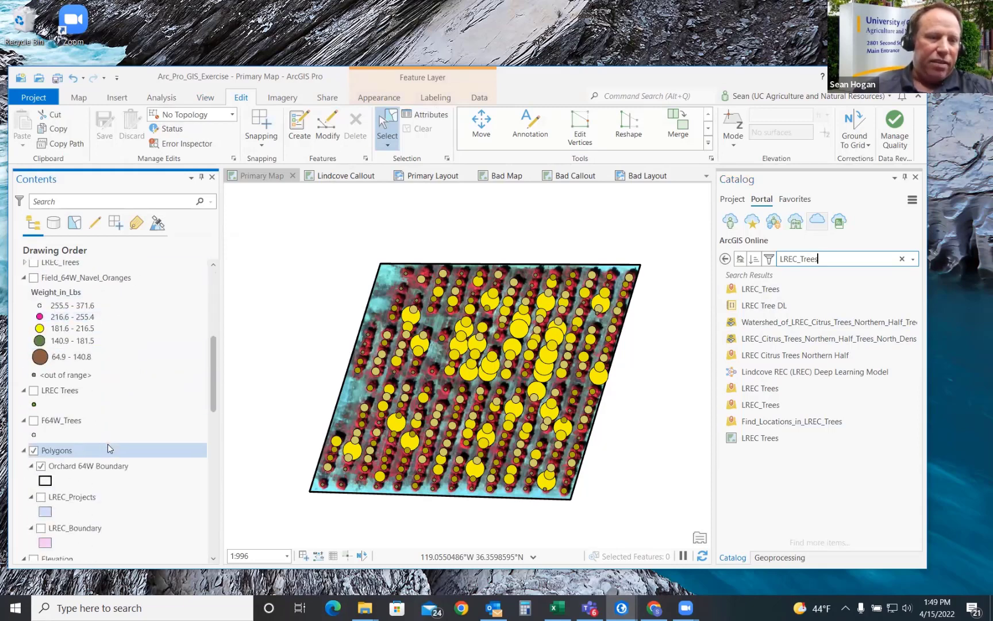
click(69, 483)
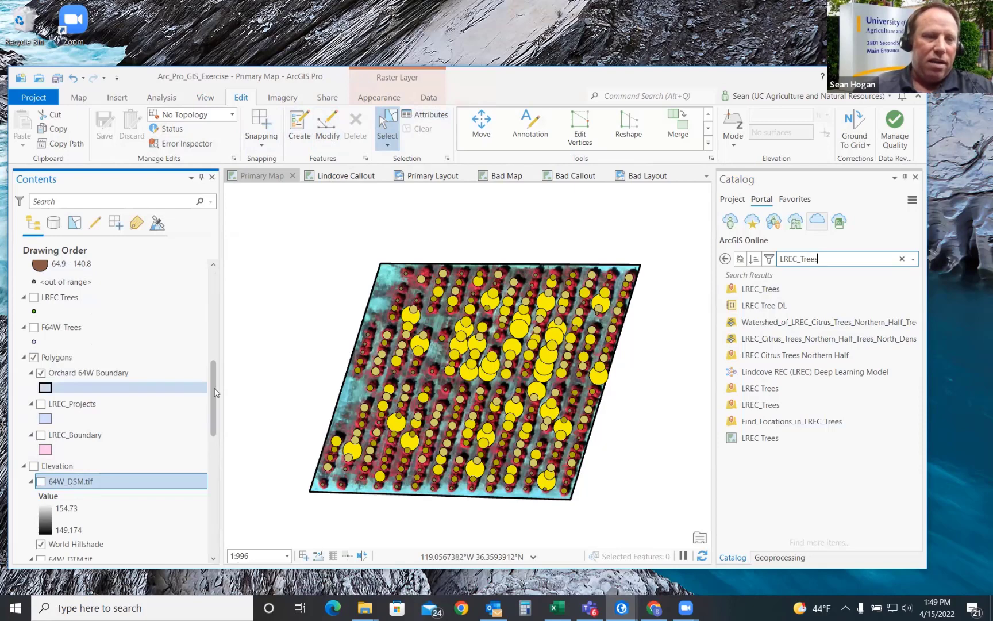
Step: Select the Field 64W Navel Oranges layer again and bring up the feature creation templates
drag(216, 392, 215, 302)
click(87, 299)
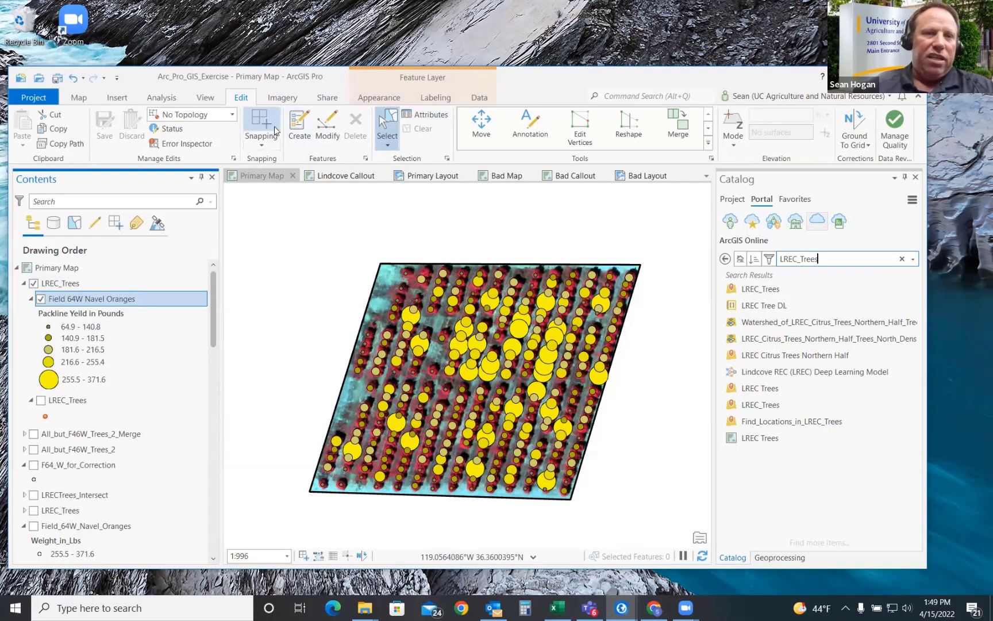
click(300, 127)
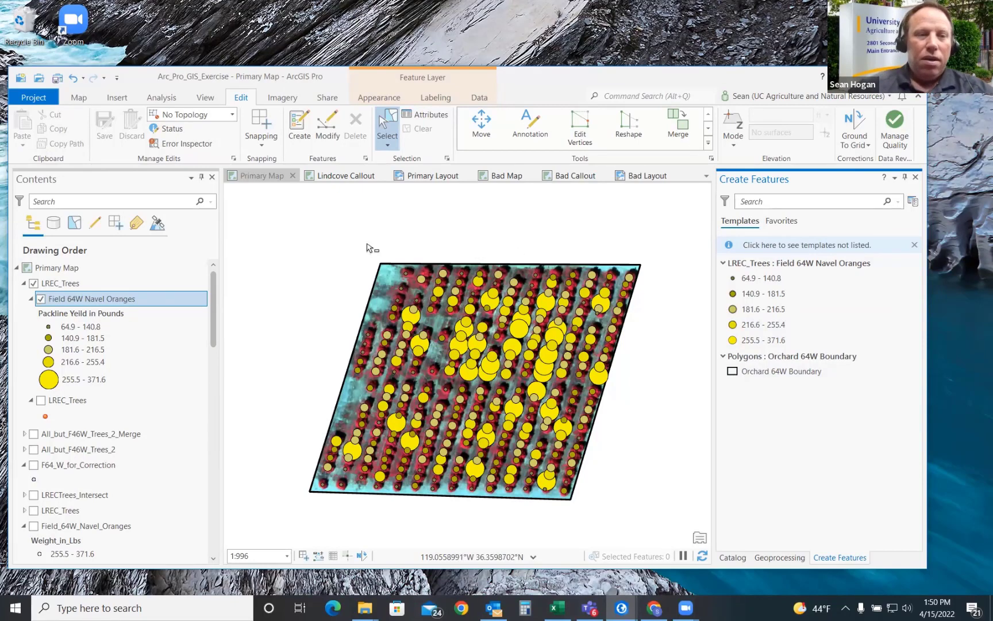
Step: Look over the imagery and layer appearance tools, and open the symbology settings of Field 64W Navel Oranges
click(93, 300)
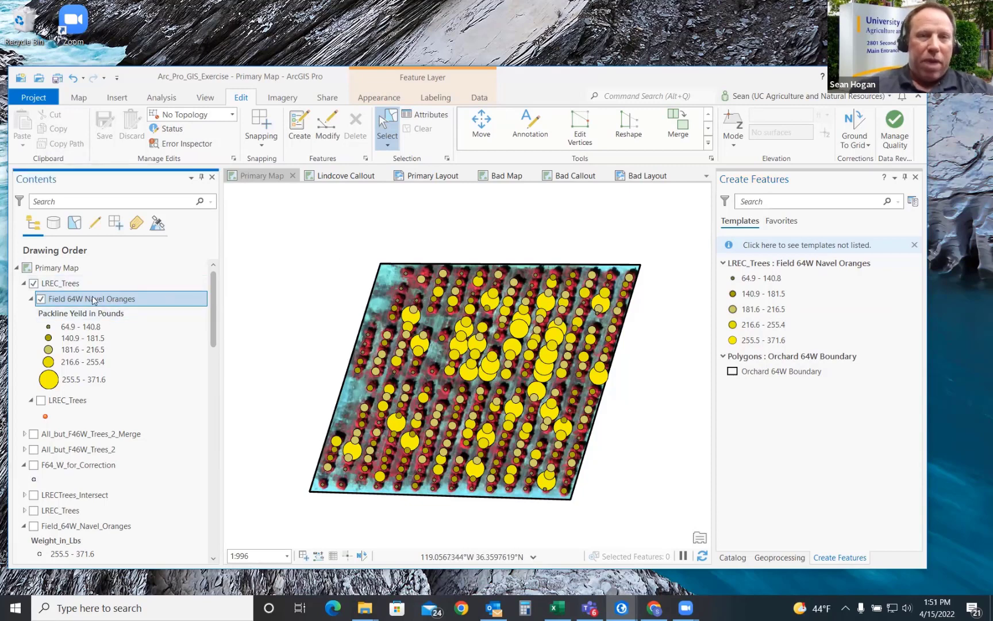
click(292, 102)
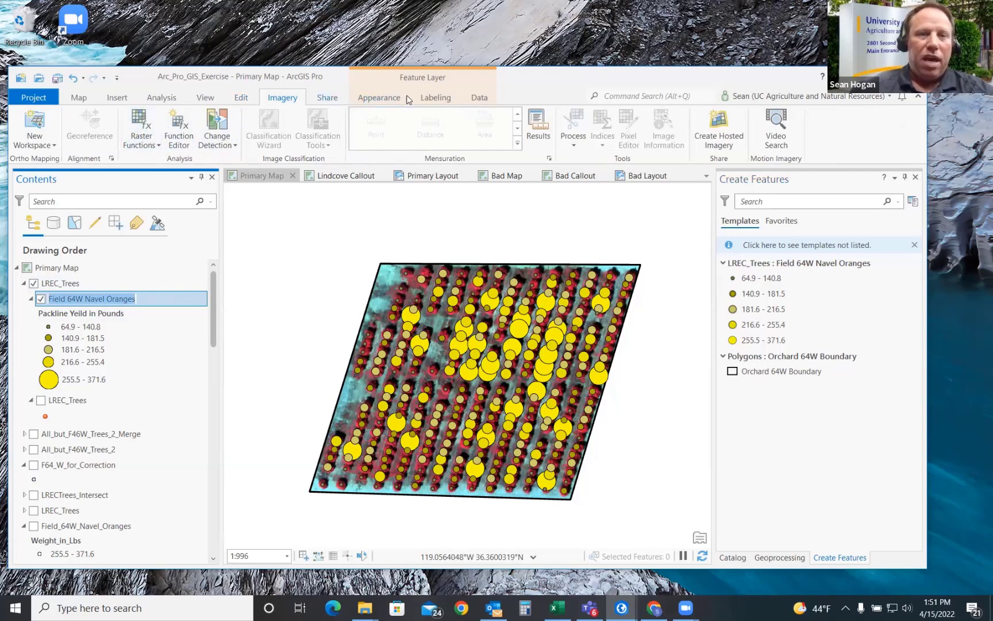
click(382, 100)
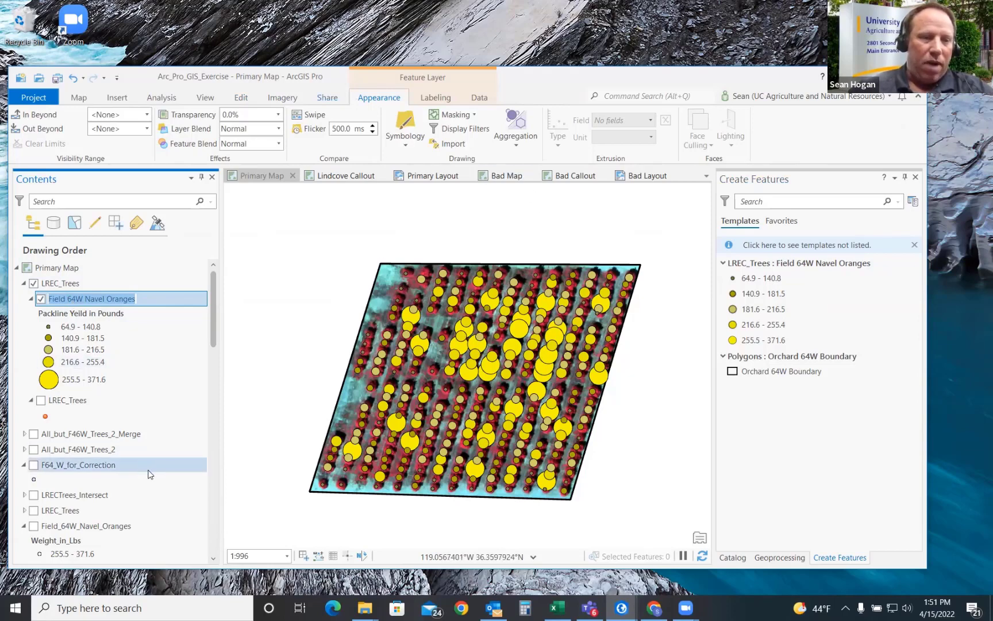
drag(211, 310, 235, 296)
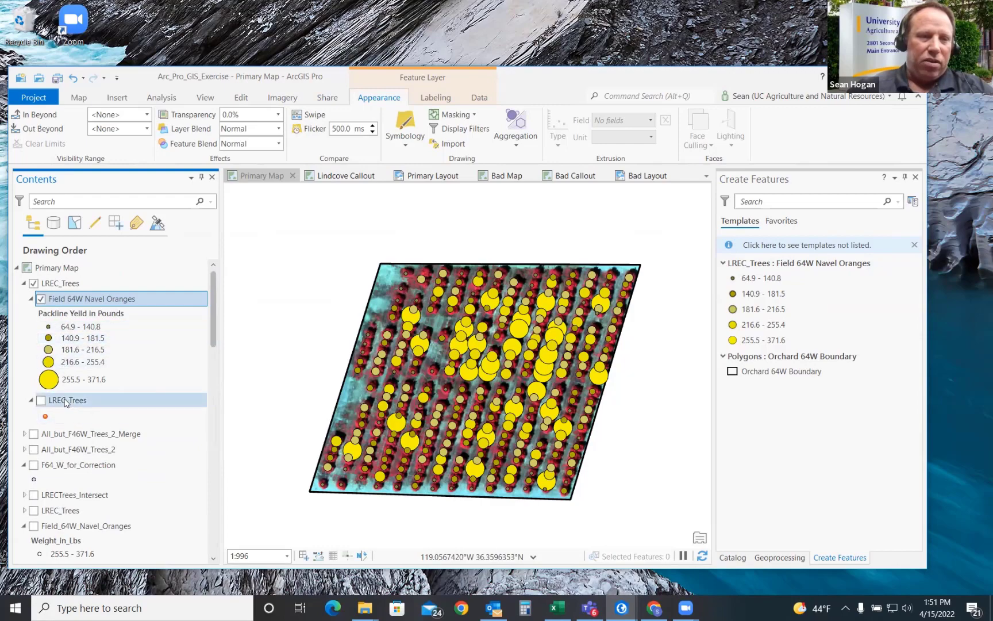
click(405, 141)
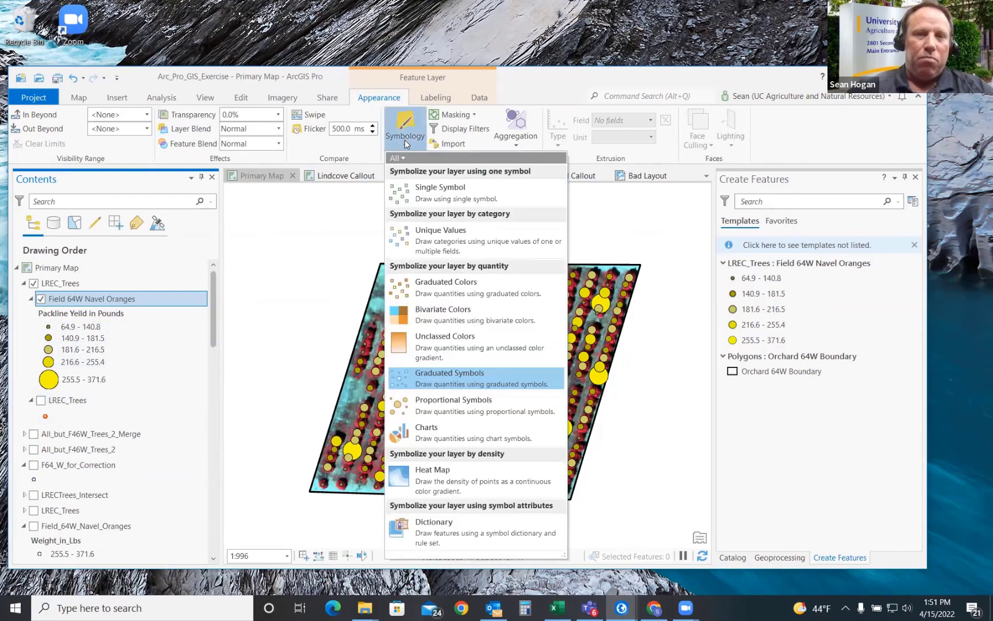
click(406, 126)
click(407, 126)
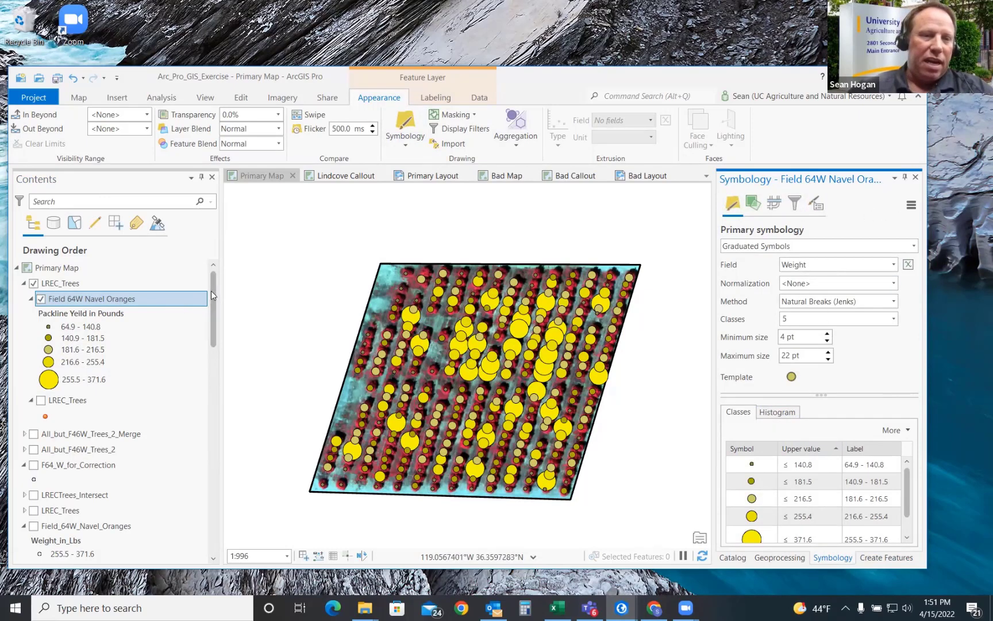
Step: Show the symbology settings of the 64W_Drone_MS_Mosaic.tif raster layer, and minimize the project window
drag(211, 290, 215, 422)
scroll(212, 463, down, 3)
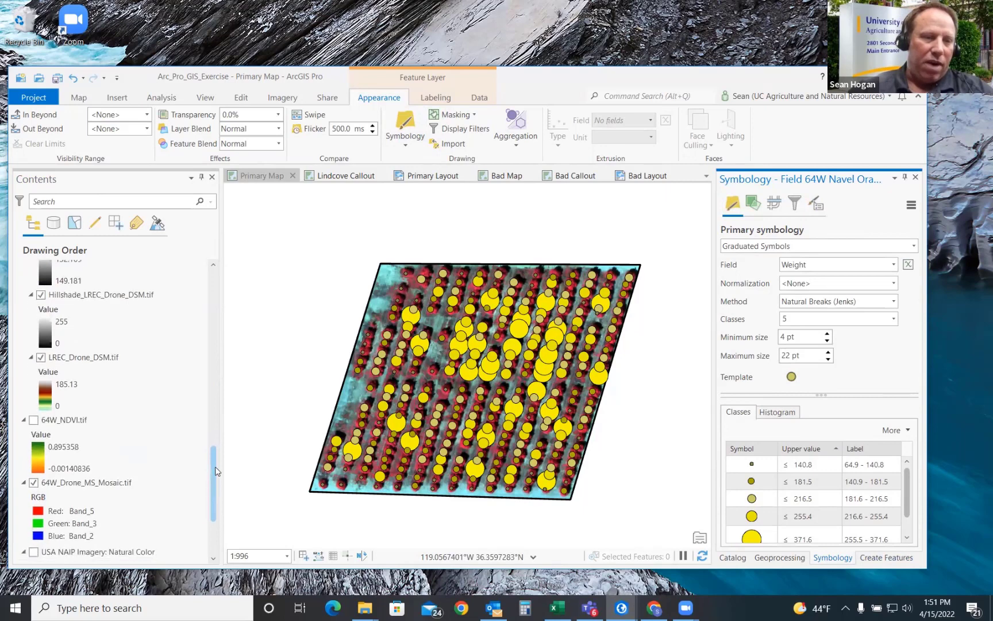
click(75, 460)
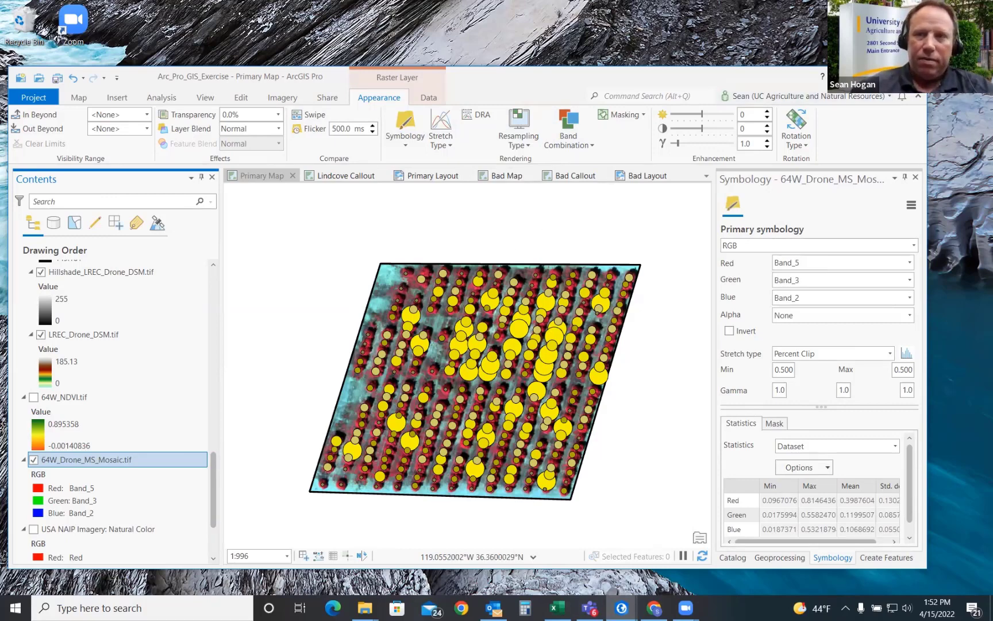
click(852, 76)
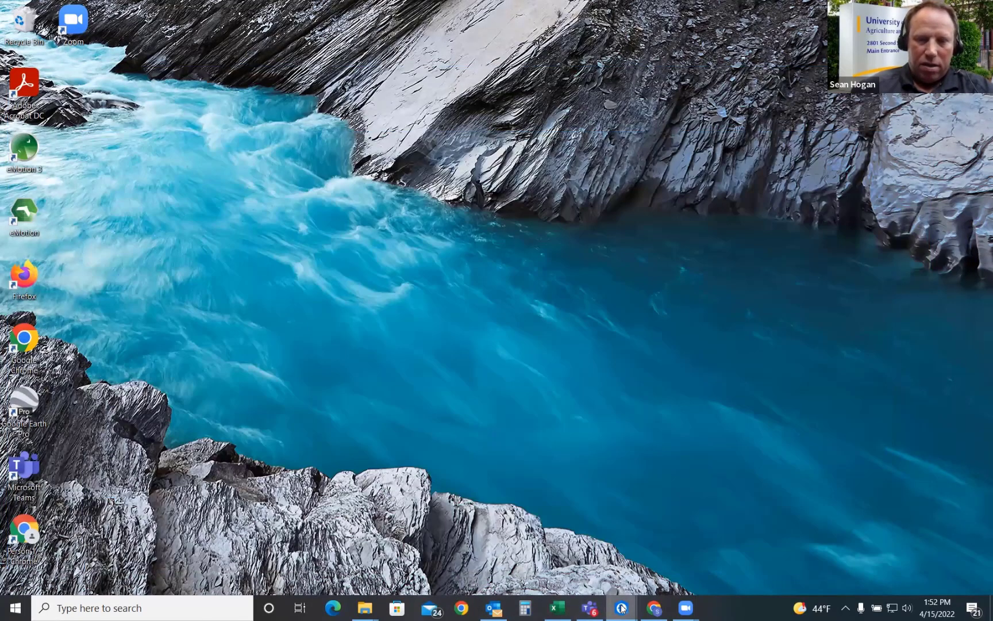
Step: Switch to the Introduction to ArcGIS Pro workshop exercise in the Chrome browser and review its organization tips and Data Overview section
mouse_move(621, 608)
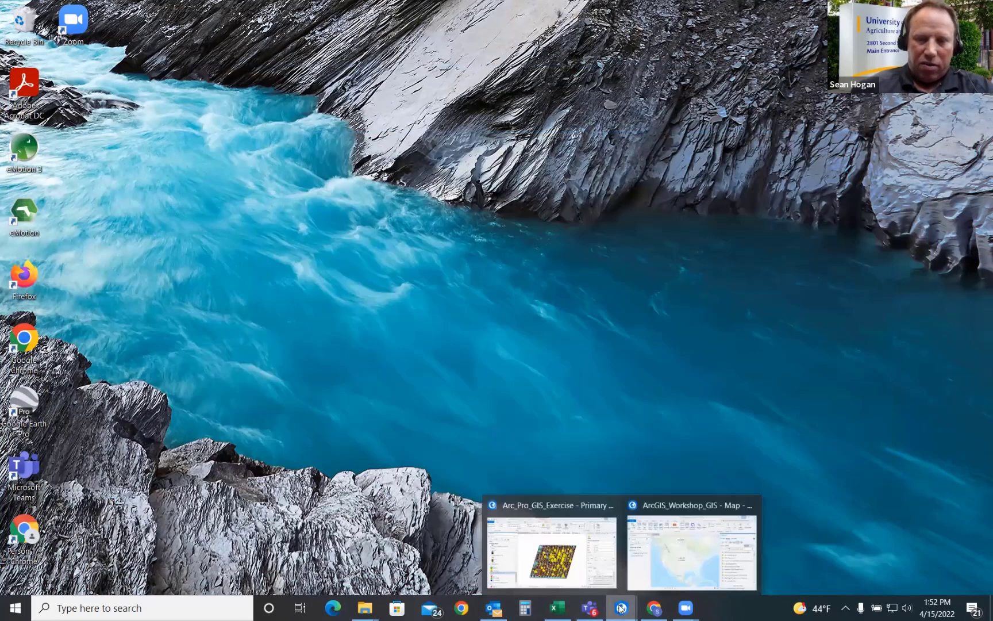
click(653, 608)
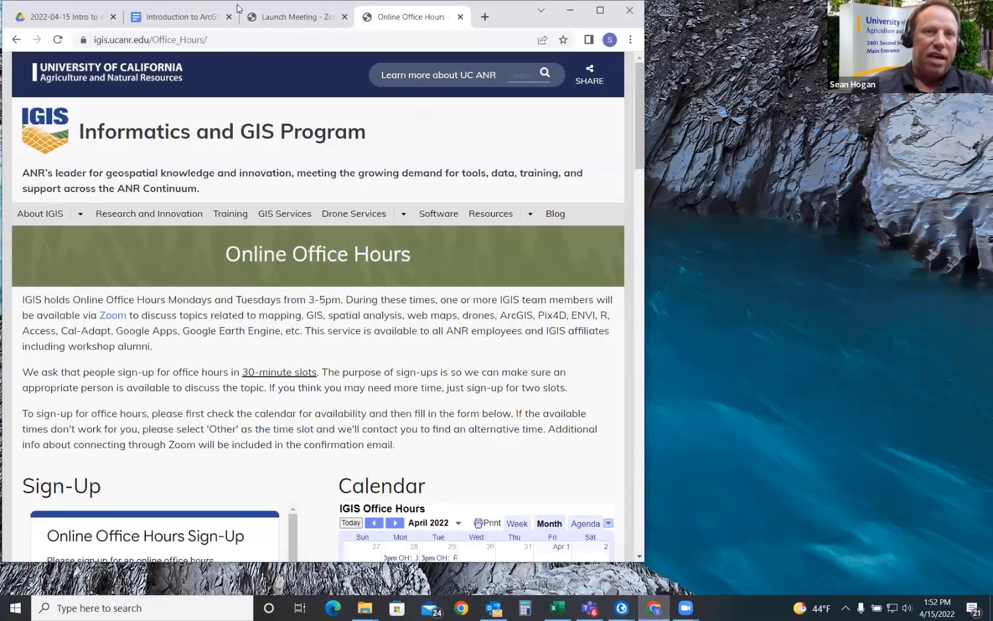
click(174, 17)
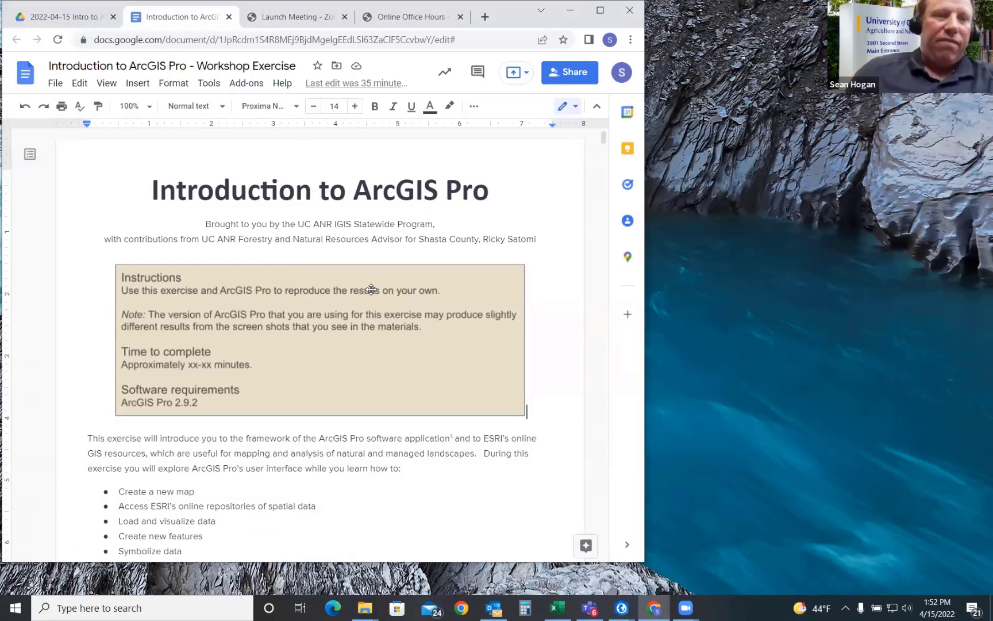
scroll(289, 286, down, 15)
scroll(290, 286, down, 12)
scroll(290, 286, down, 4)
scroll(229, 276, up, 2)
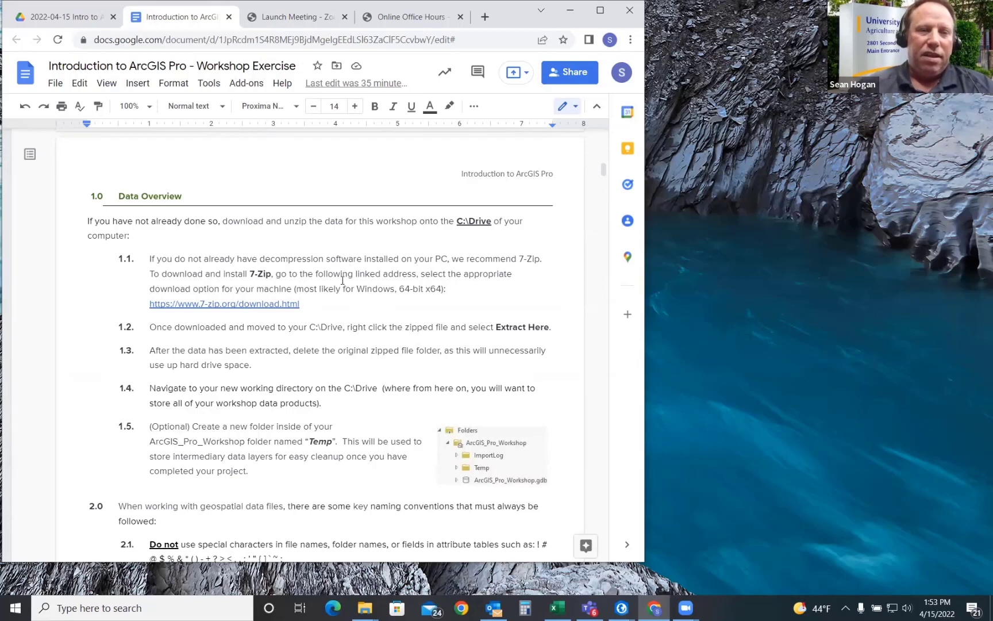
scroll(356, 292, up, 1)
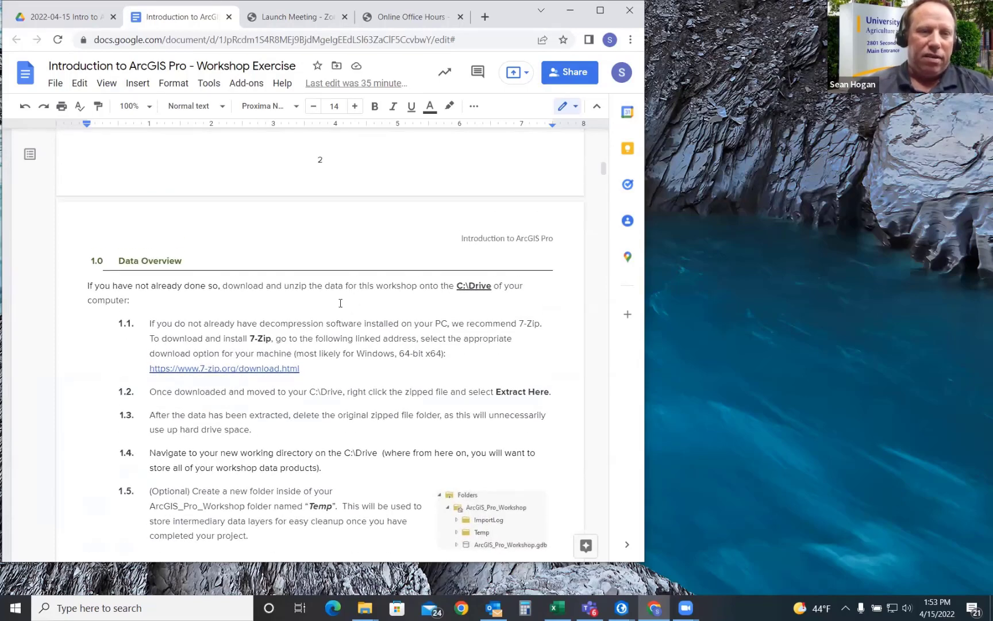
scroll(341, 302, up, 1)
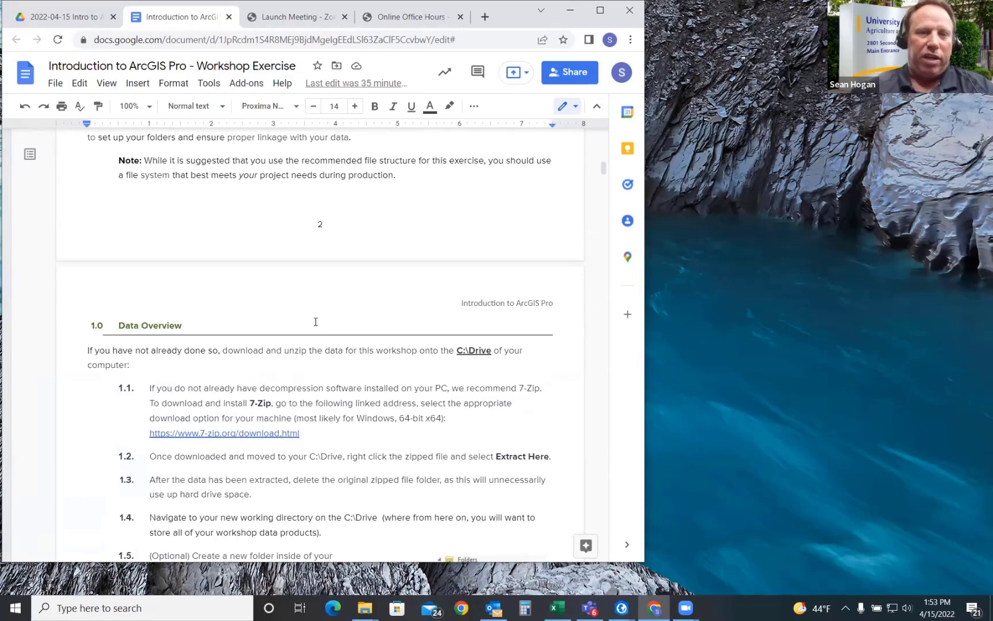
scroll(378, 318, up, 1)
scroll(379, 318, up, 6)
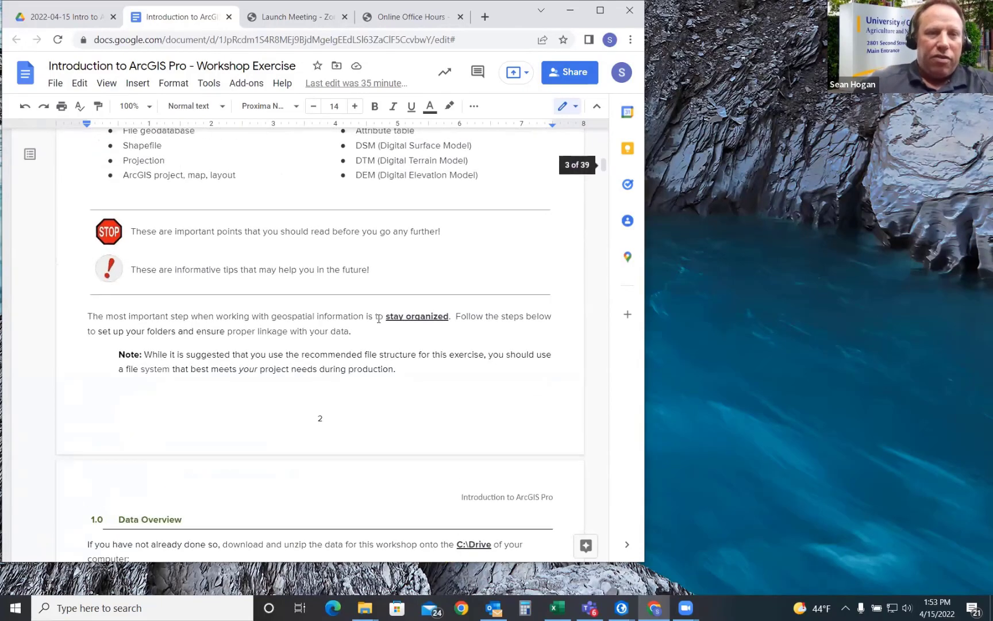
Step: Examine the data types, projections, notes and sources in the exercise's Additional Metadata table, and maximize the browser window
scroll(378, 318, down, 10)
scroll(379, 318, down, 15)
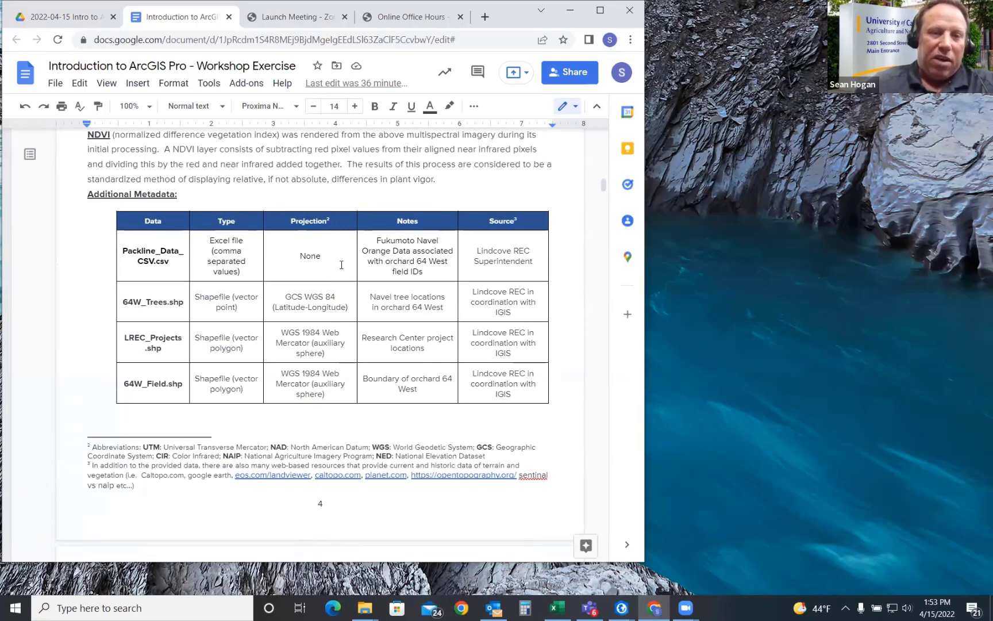
scroll(343, 268, down, 1)
scroll(343, 268, down, 2)
scroll(343, 268, up, 2)
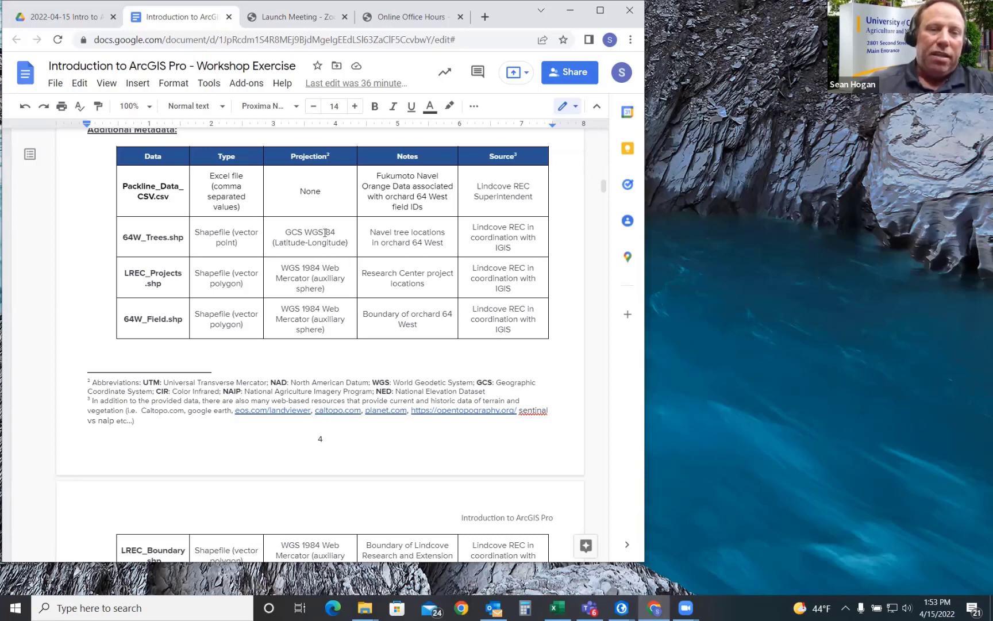
scroll(332, 263, down, 2)
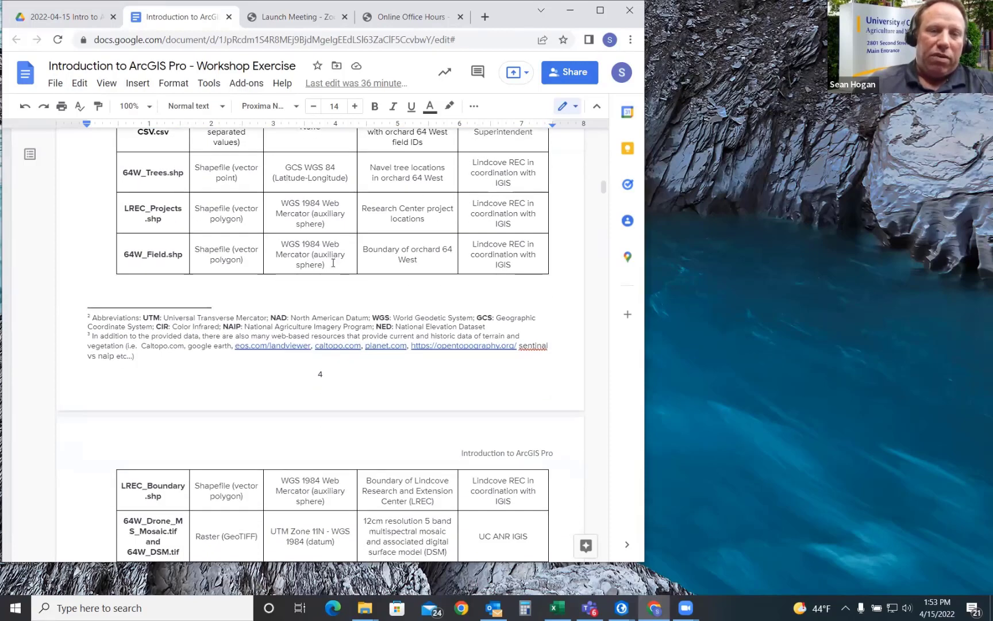
scroll(332, 263, down, 1)
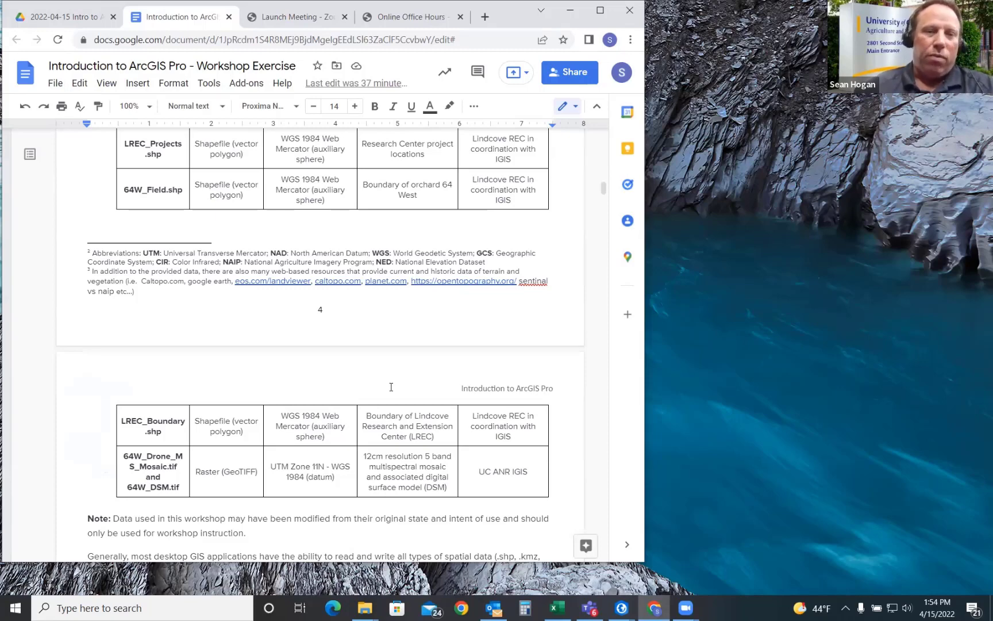
scroll(400, 370, up, 3)
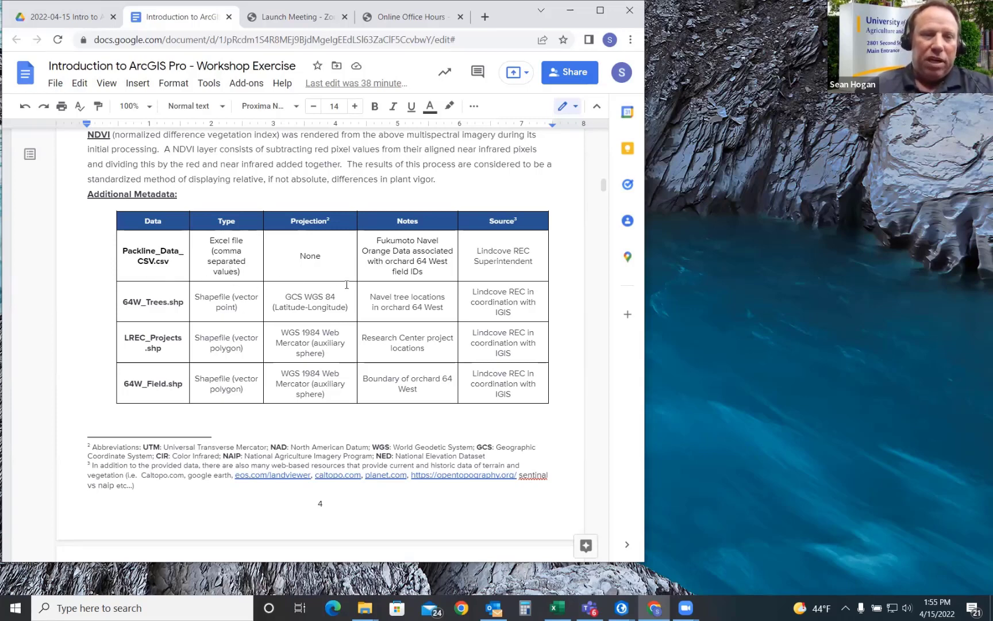
scroll(345, 285, down, 3)
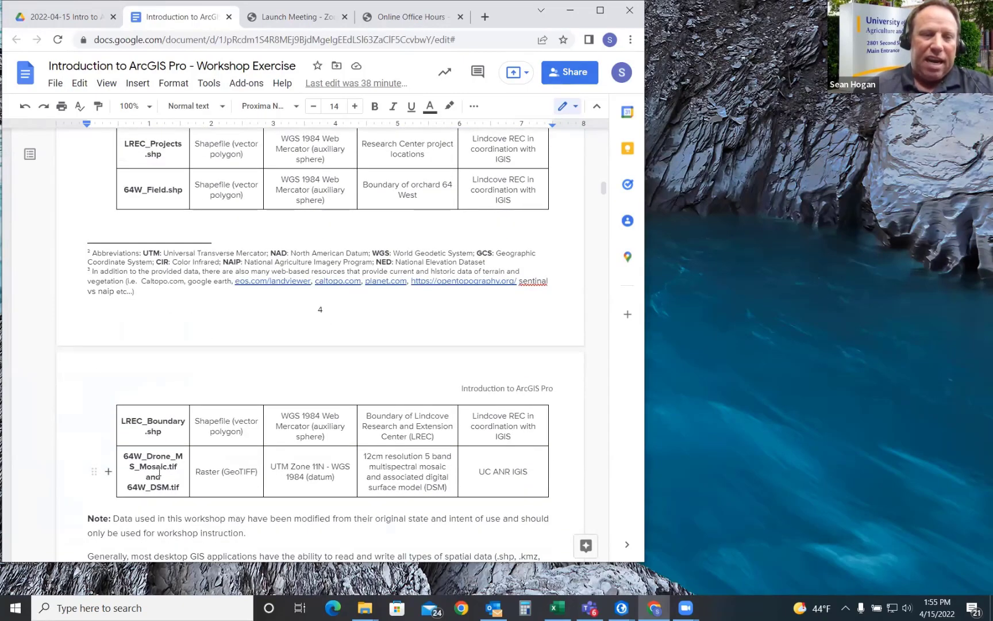
scroll(255, 462, up, 3)
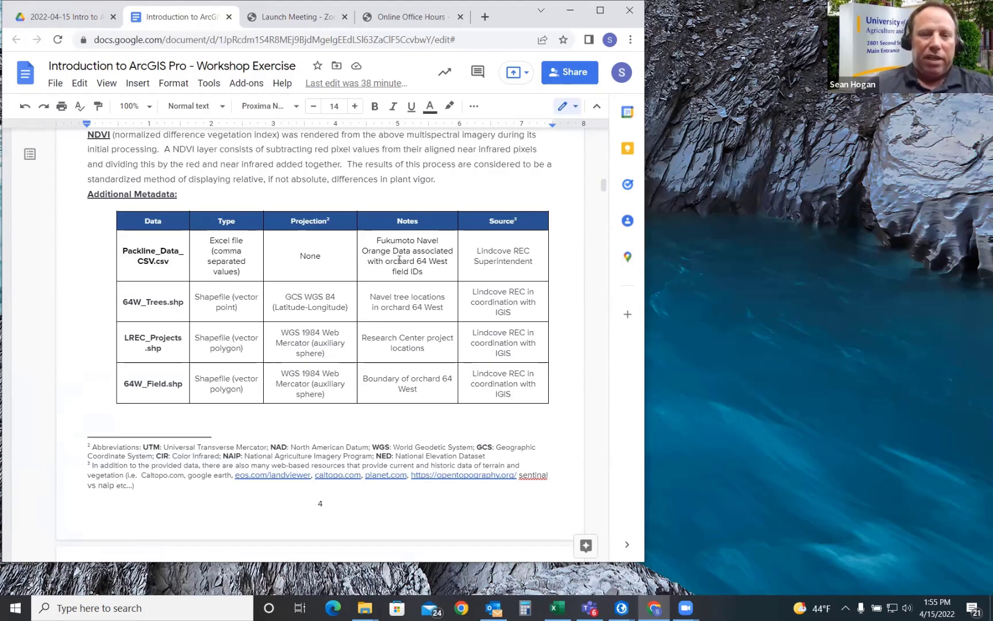
scroll(399, 259, down, 2)
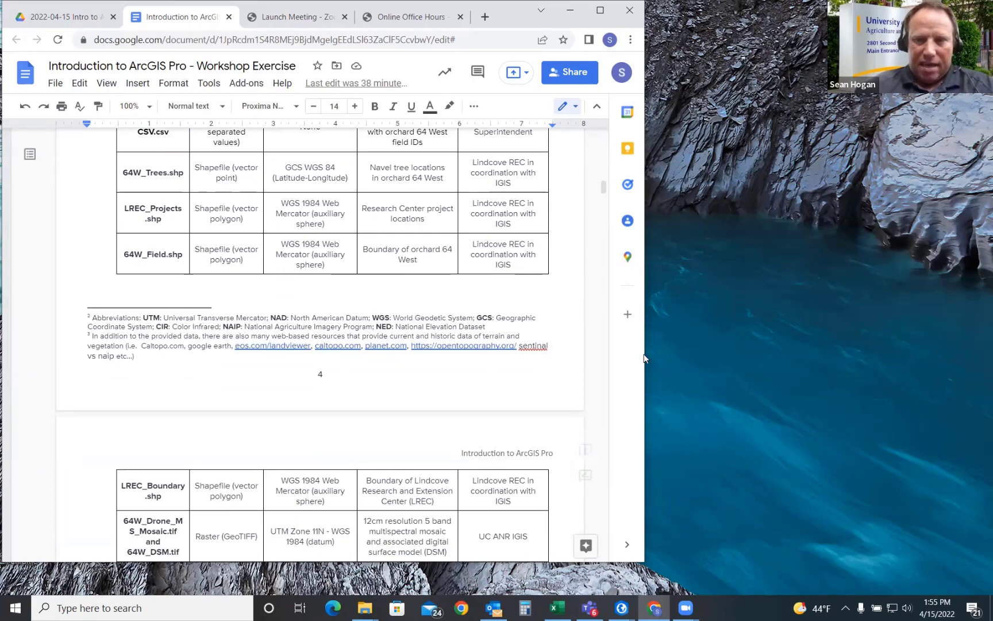
click(600, 10)
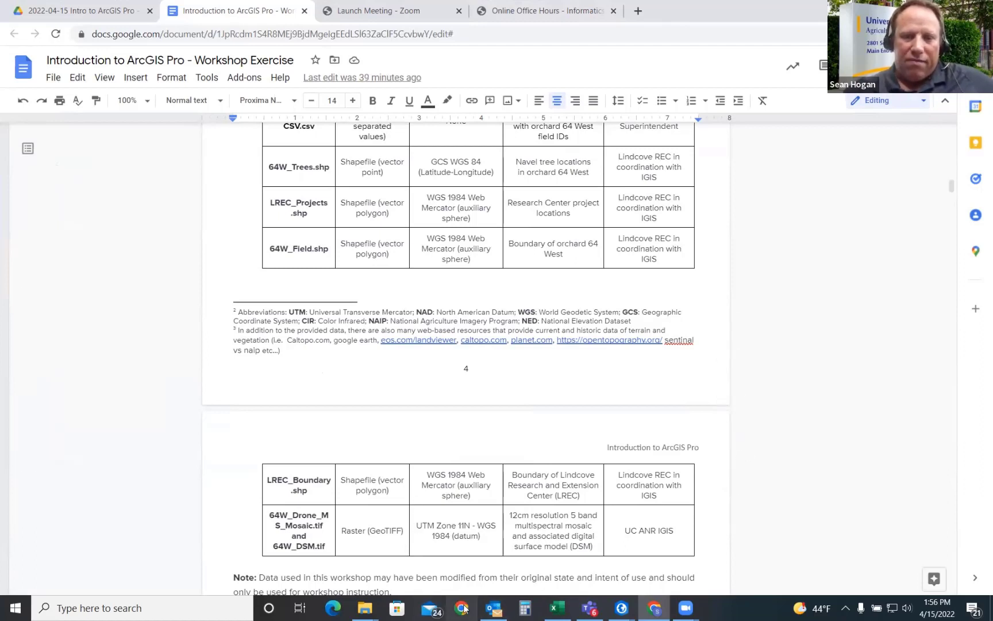
Step: Read section 3.0, Create a New Map, in the exercise, and switch to the ArcGIS_Workshop_GIS project in ArcGIS Pro
mouse_move(497, 608)
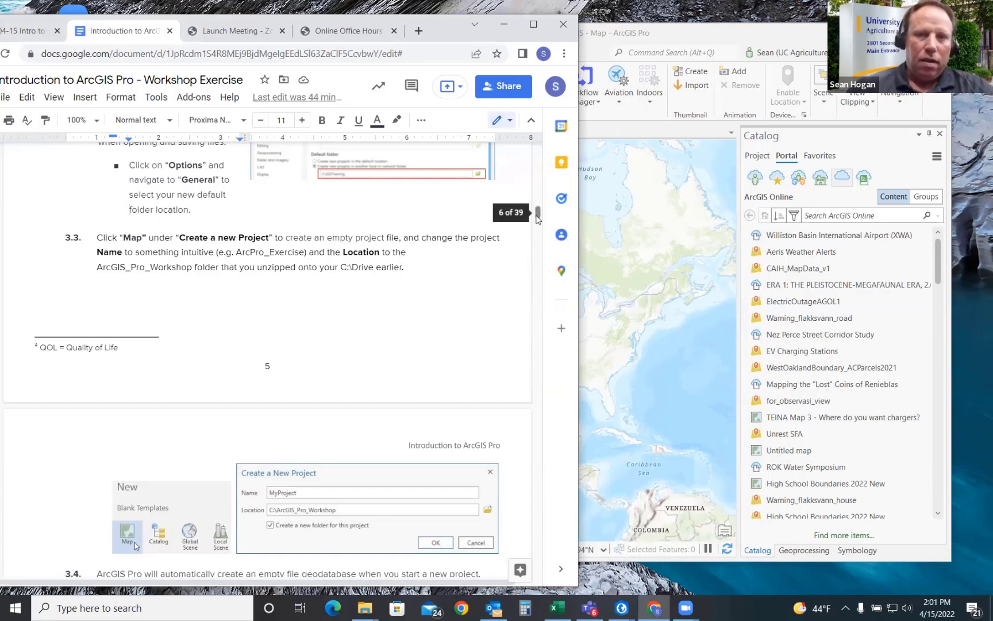
scroll(538, 213, up, 3)
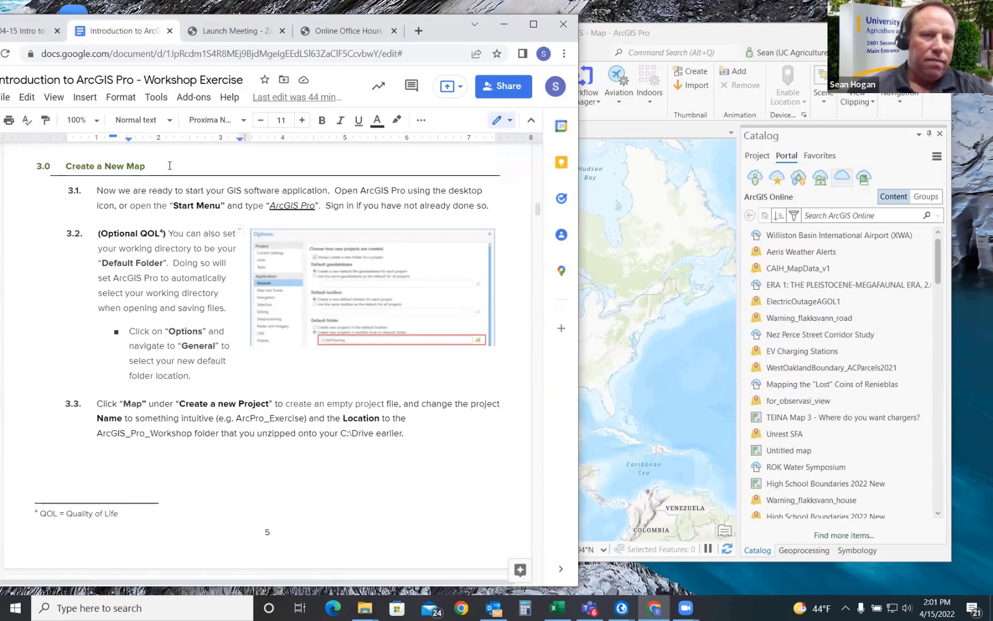
scroll(444, 196, up, 1)
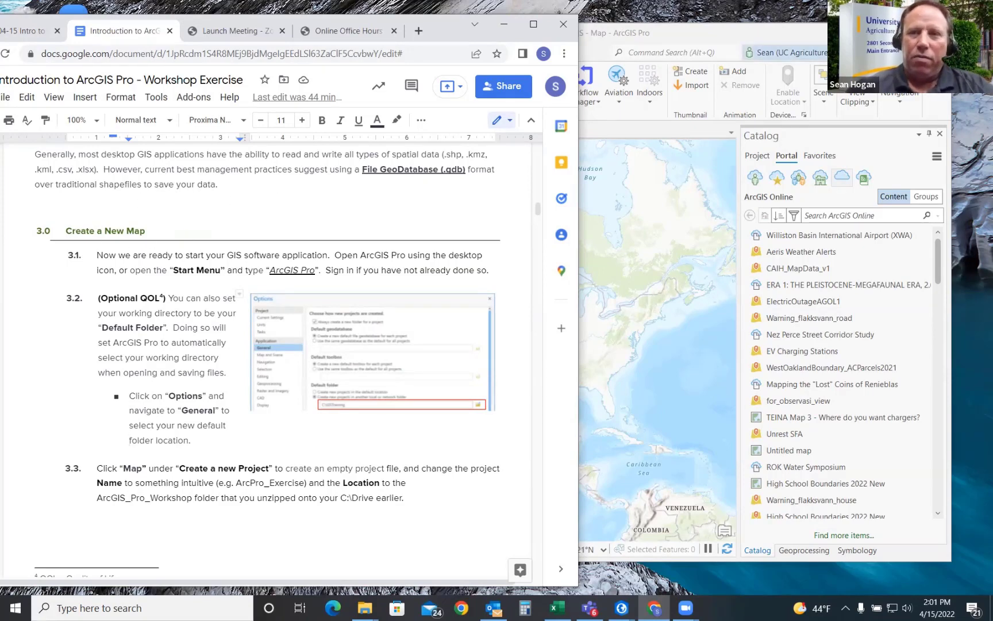
click(724, 34)
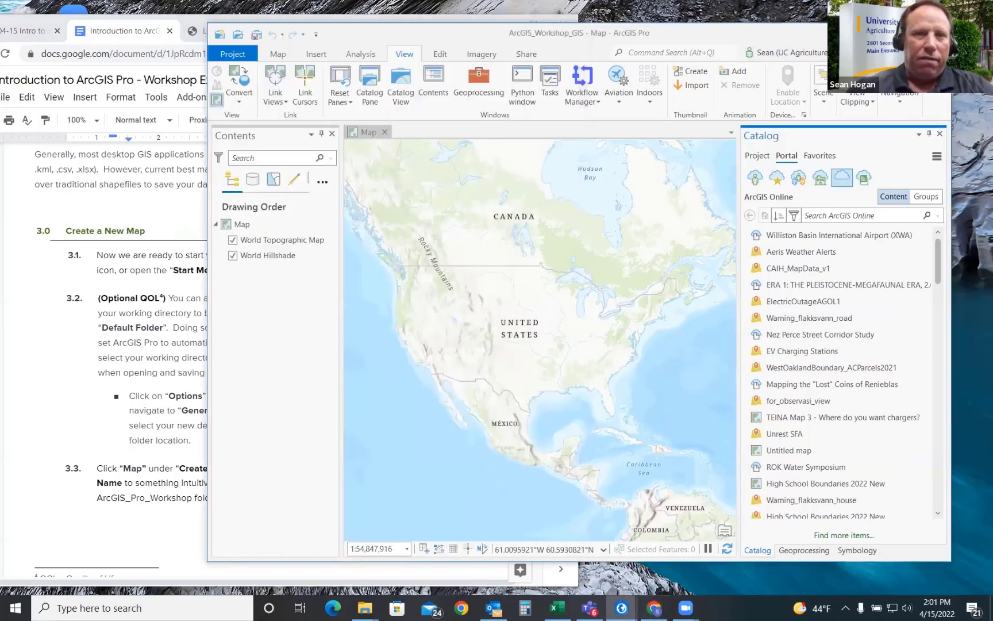
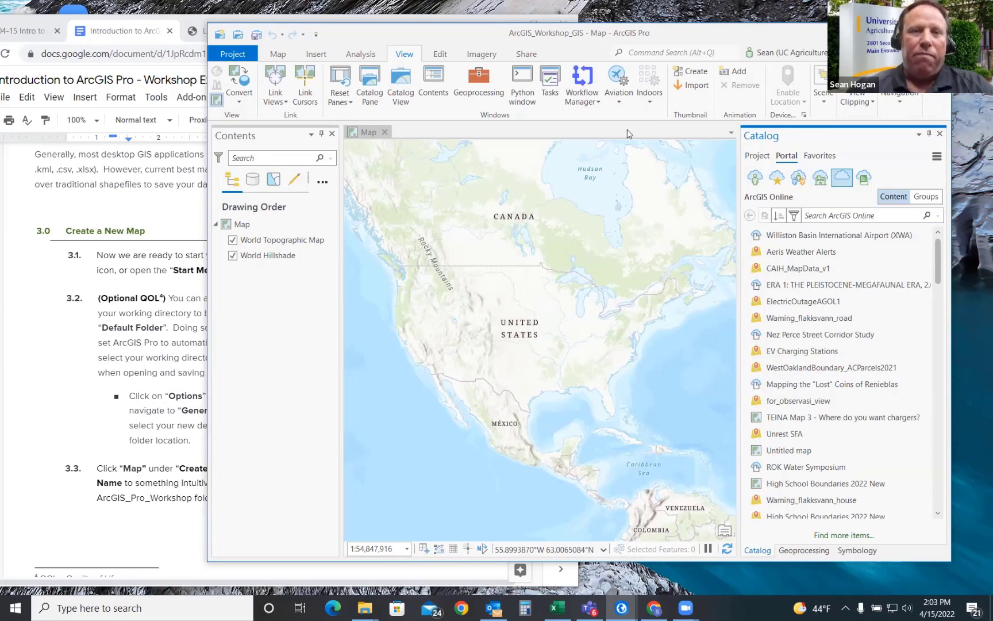
Step: Add a folder connection to the ArcGIS_Pro_Workshop folder on the C: drive
click(278, 55)
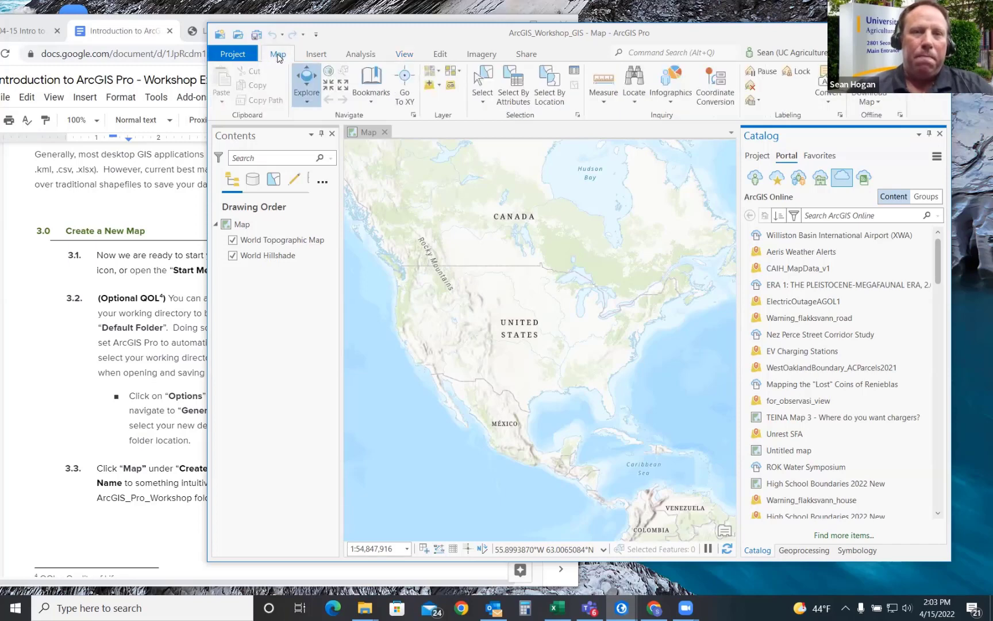
click(316, 54)
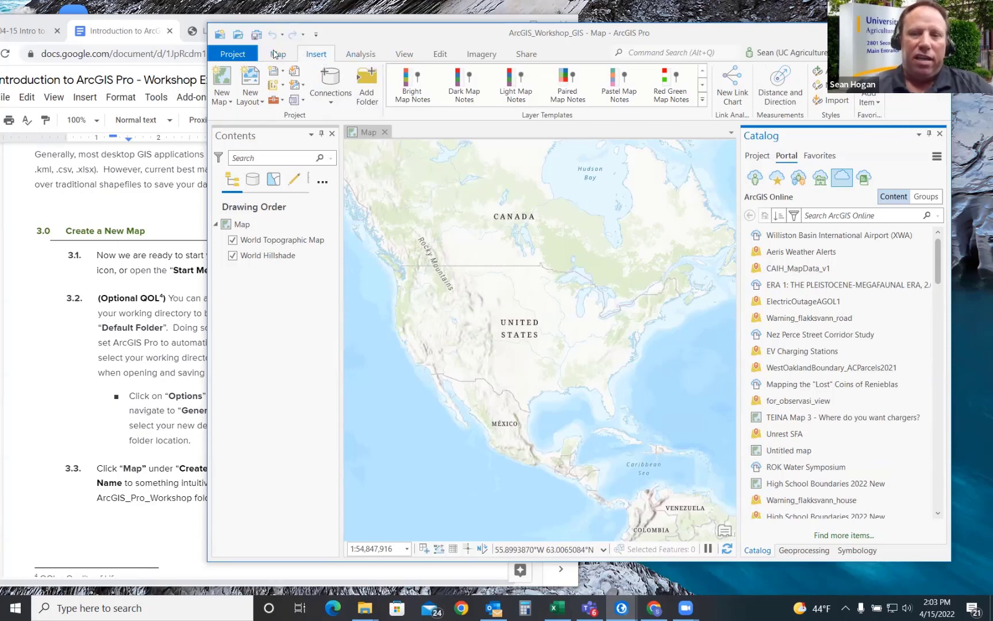
click(366, 85)
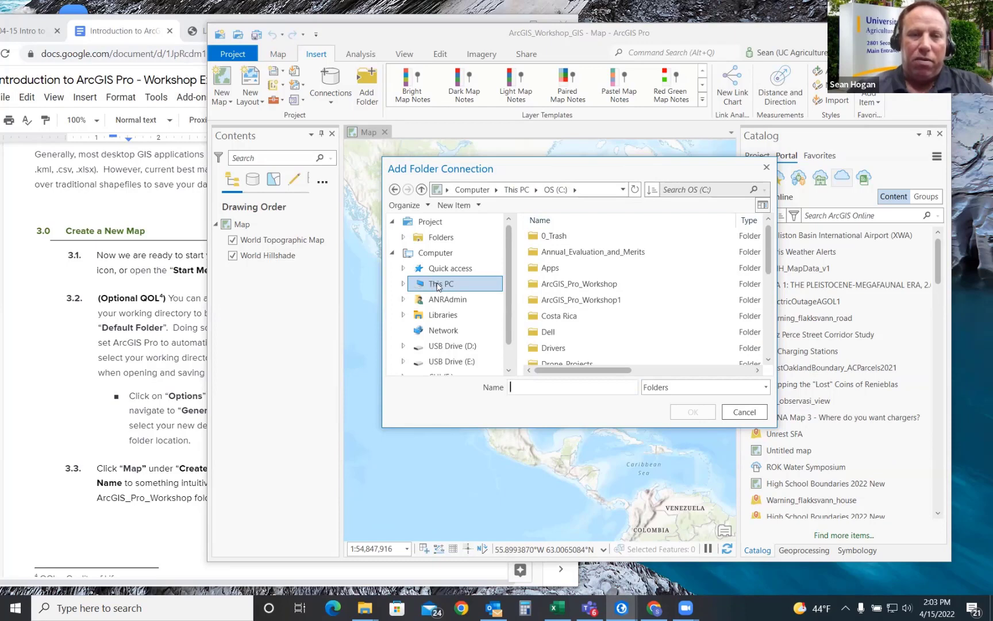
click(562, 284)
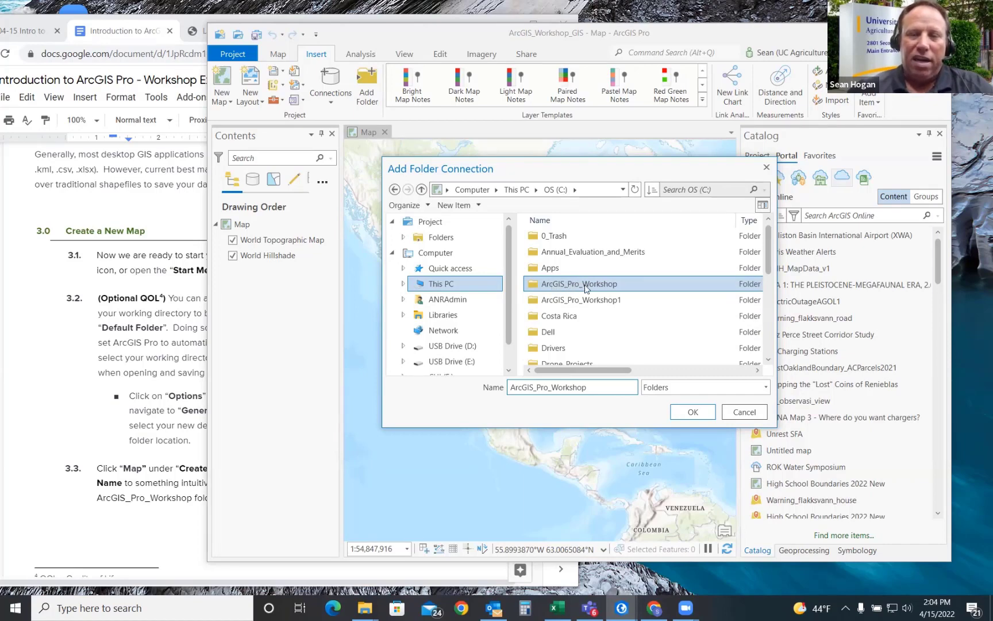
click(686, 409)
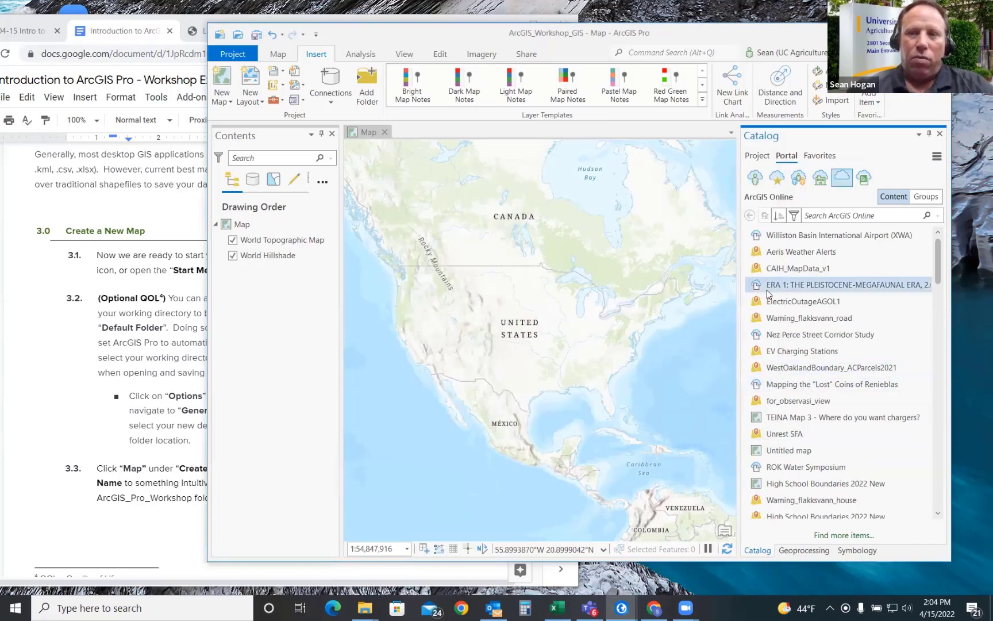
Step: Check the project's connected folders in the catalog and show the alternative command for adding a folder connection there
click(754, 158)
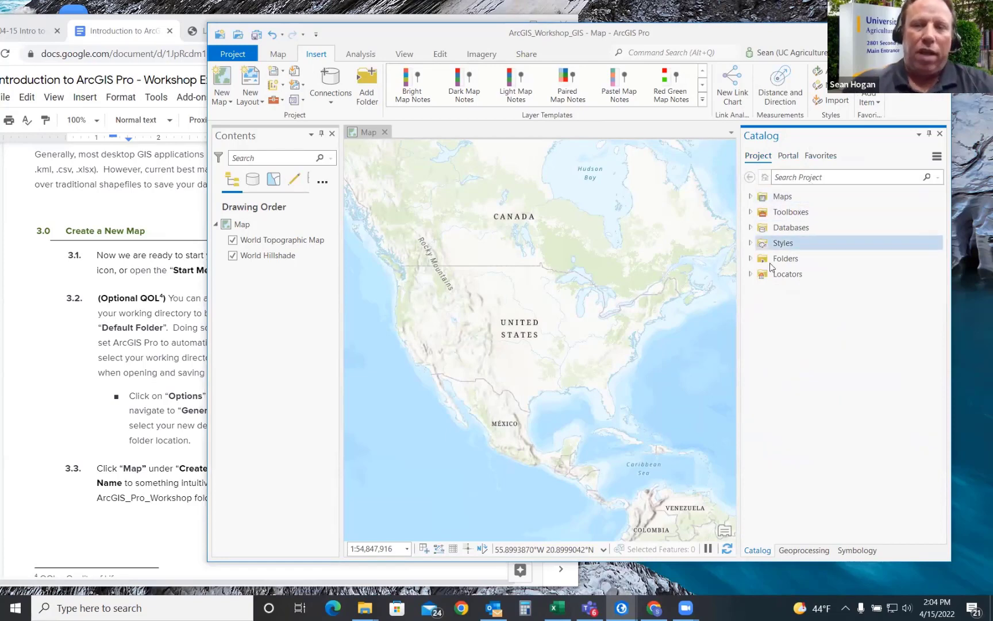
click(749, 259)
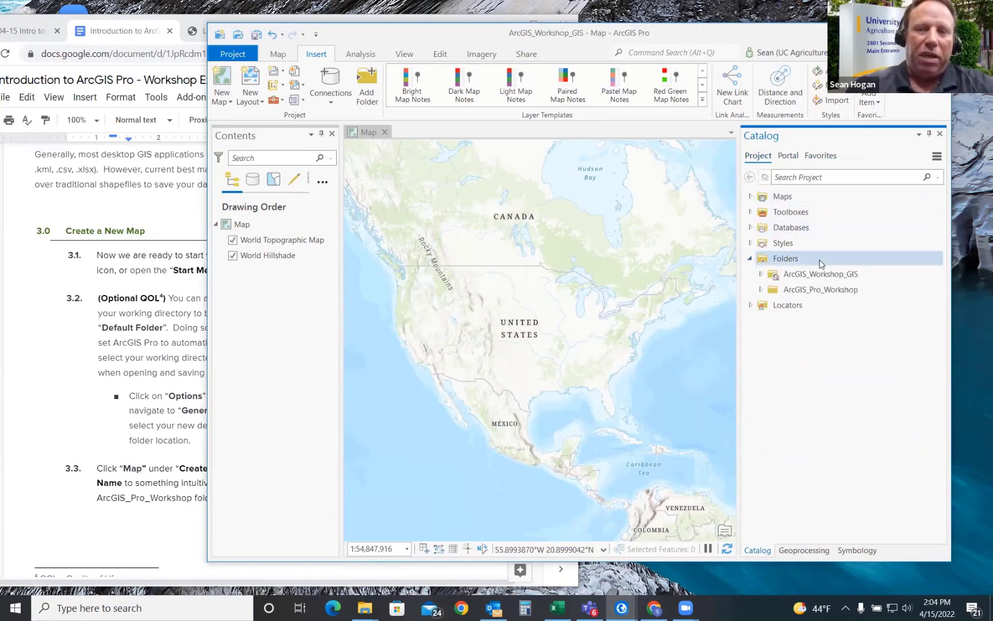
click(749, 259)
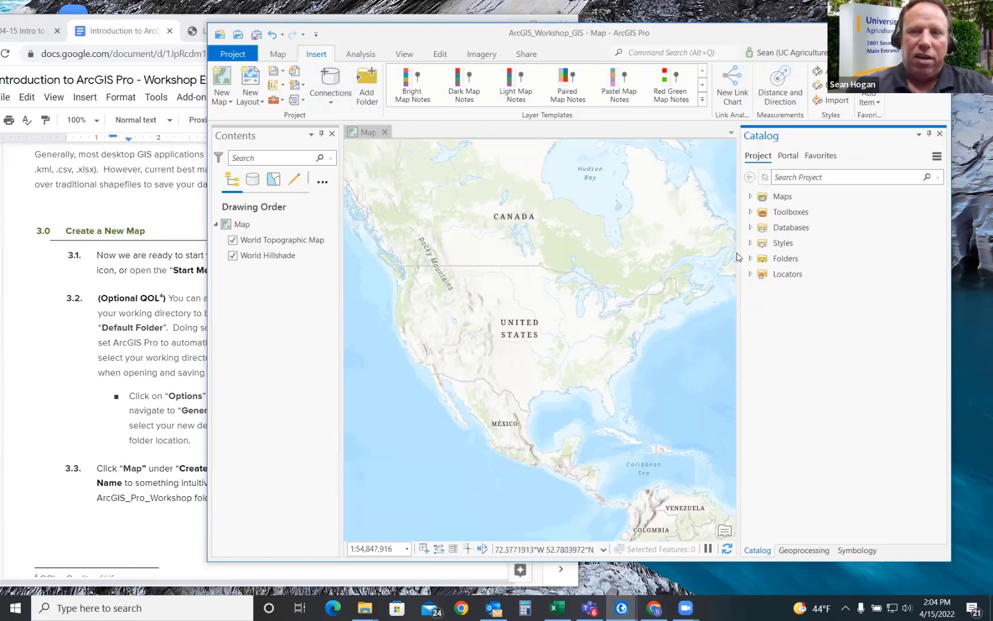
right_click(796, 258)
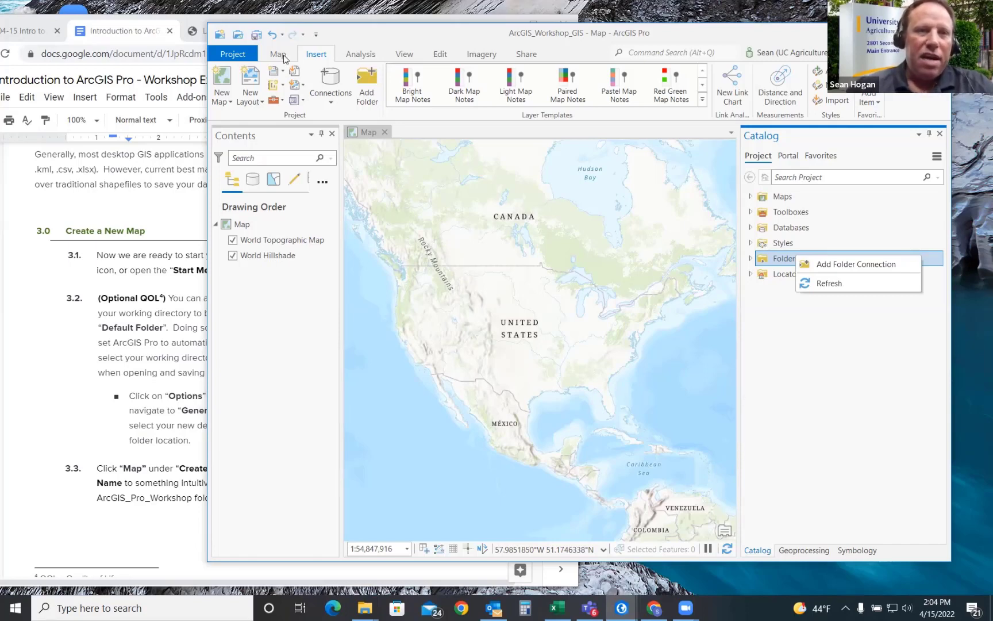
Step: Add the 64W_Drone_MS_Mosaic.tif raster from the Mosaic folder of the ArcGIS_Pro_Workshop connection to the map
click(278, 55)
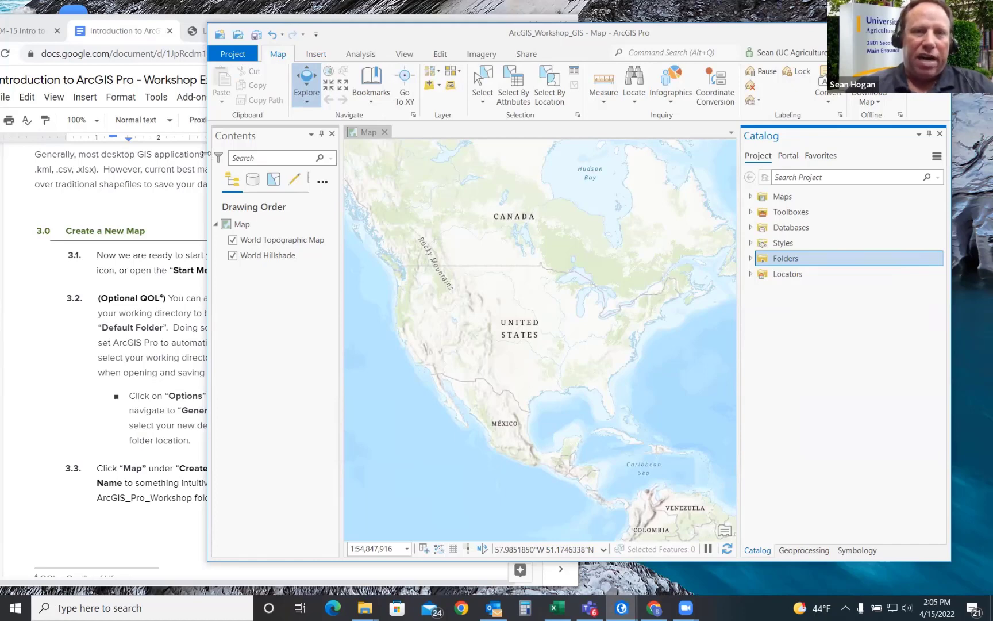
drag(206, 154, 124, 151)
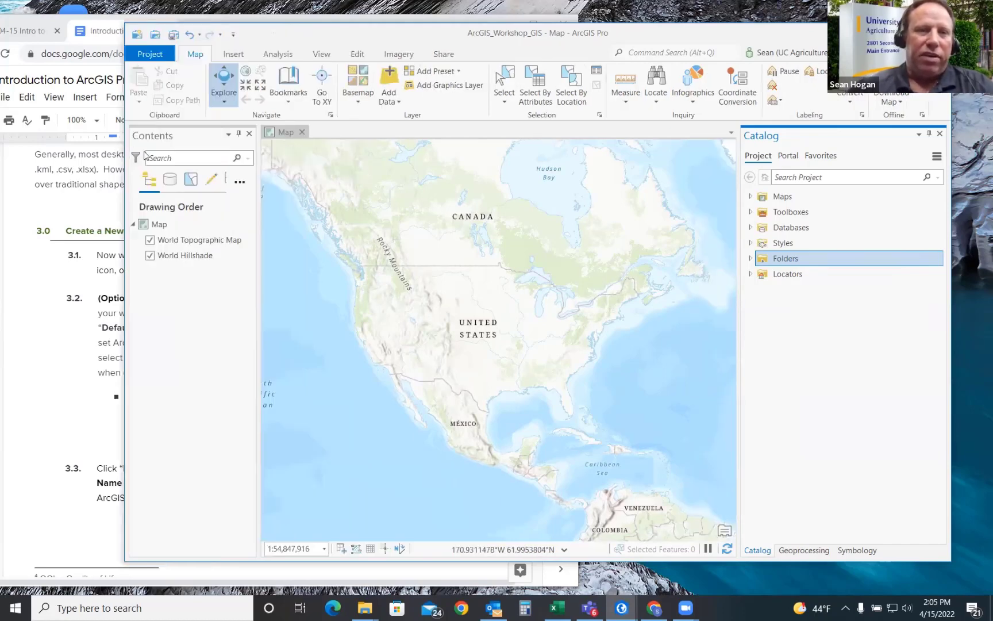
click(389, 78)
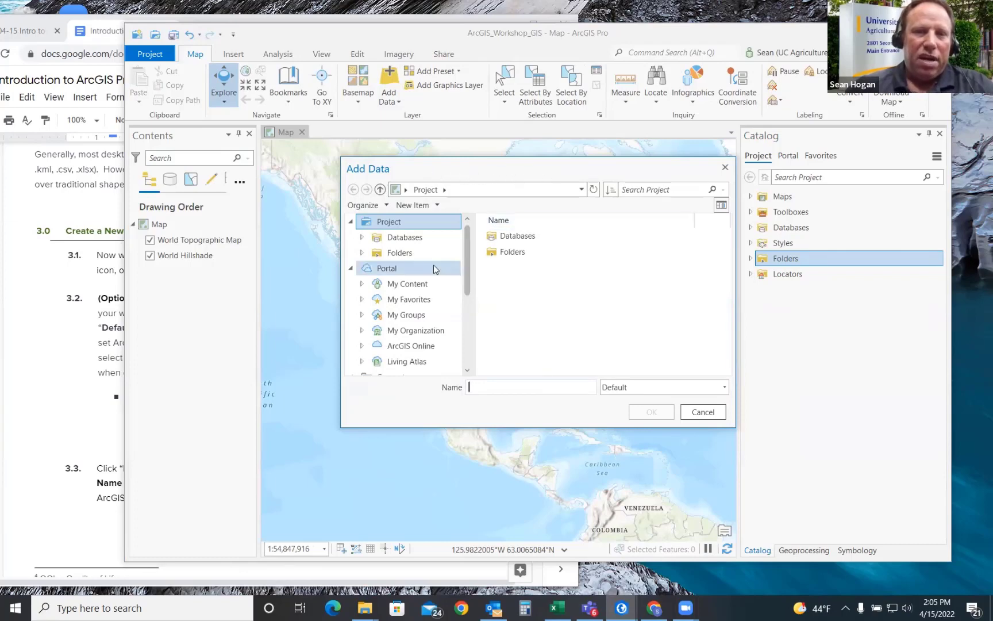
click(361, 252)
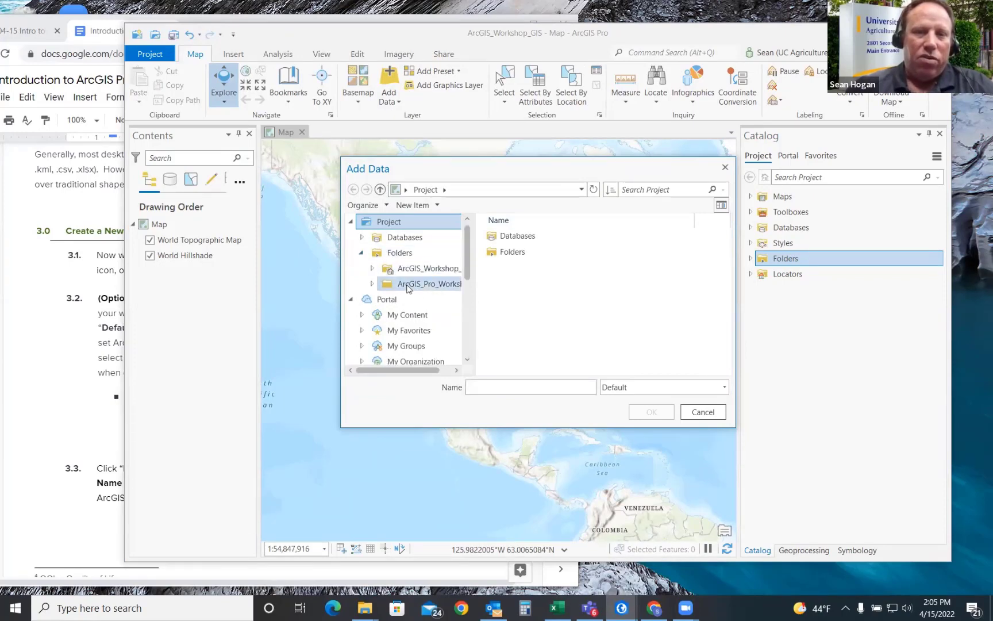
drag(474, 285, 541, 284)
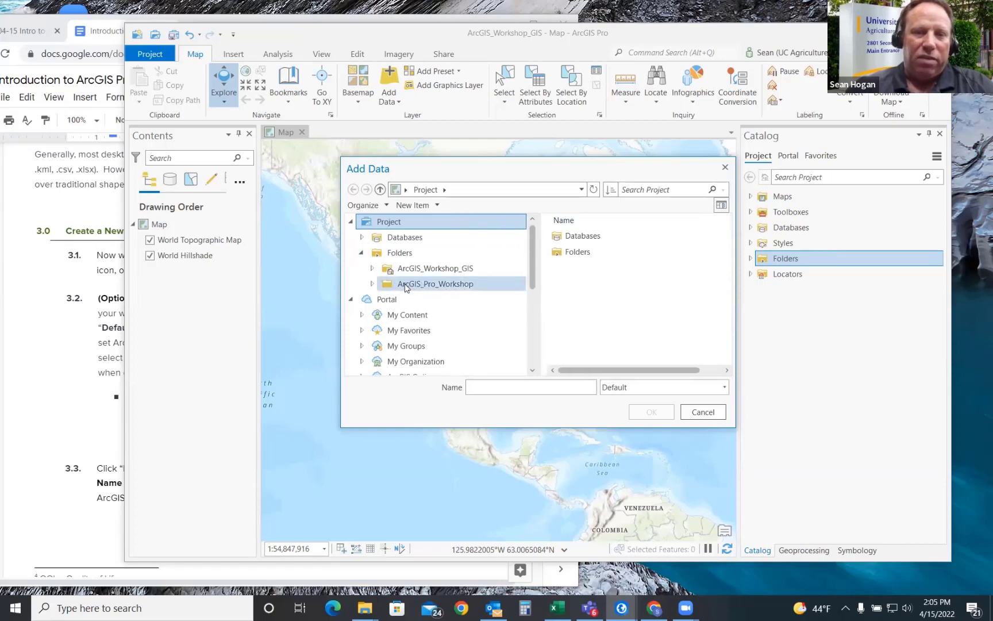
click(372, 284)
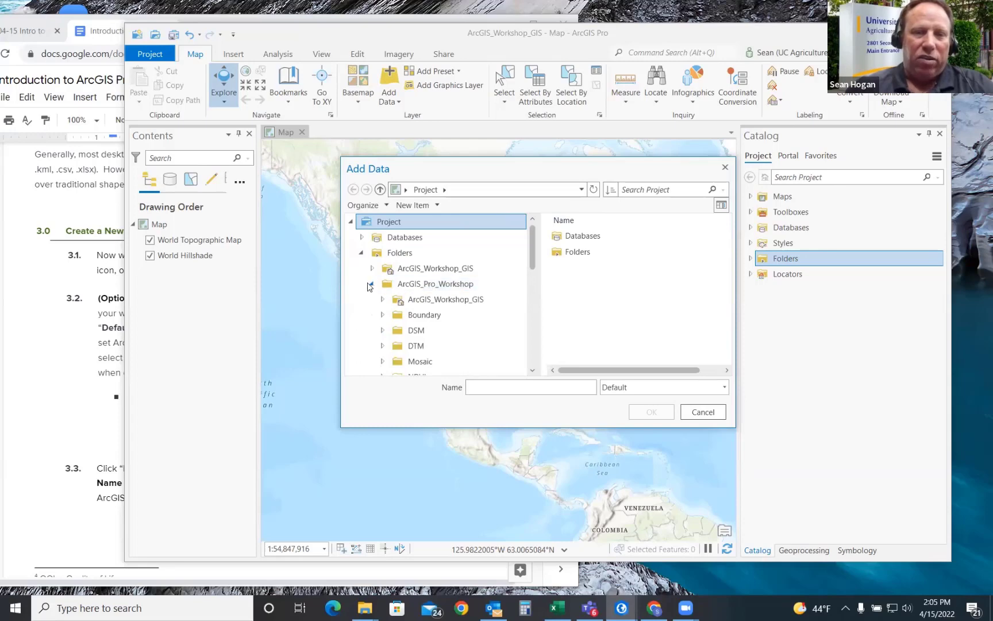
scroll(508, 315, down, 1)
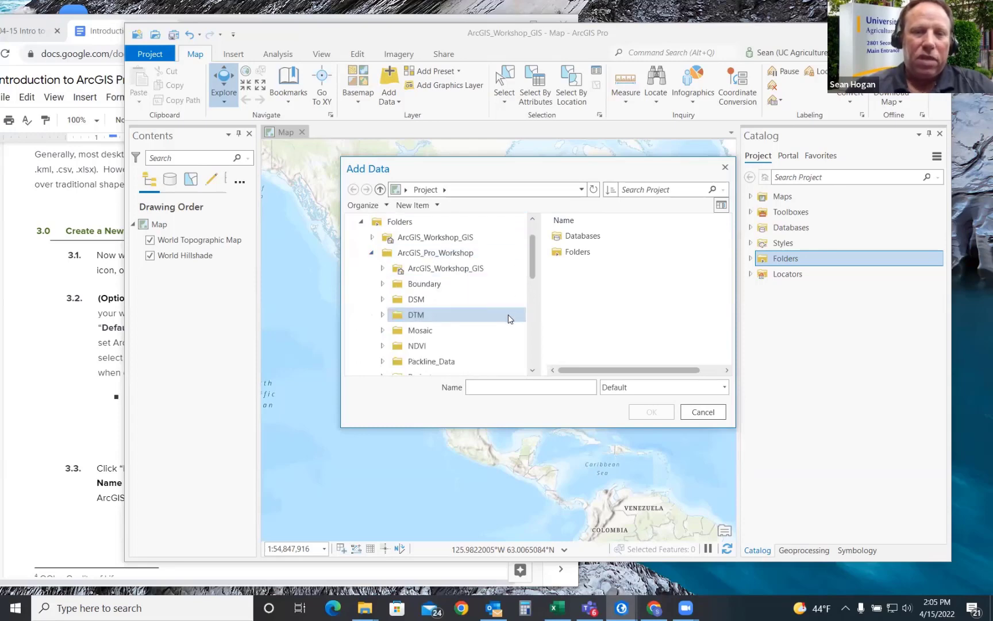
click(416, 331)
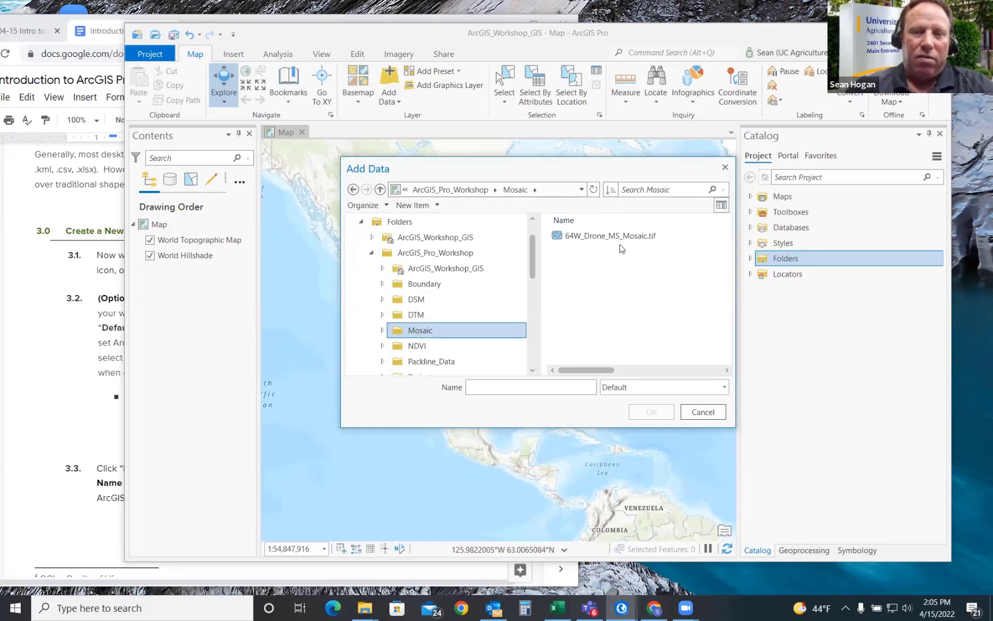
double_click(582, 240)
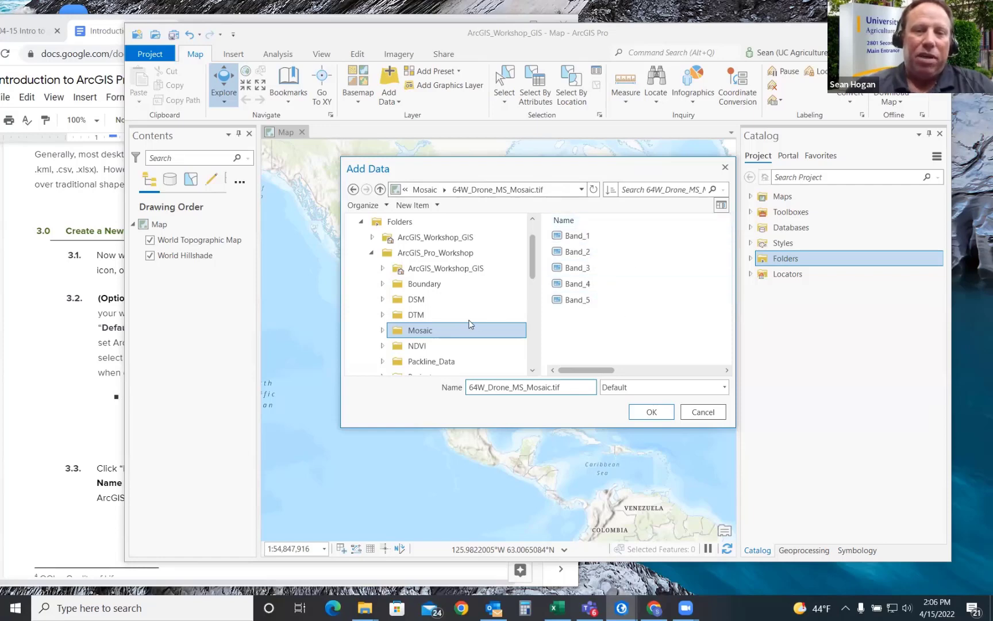
click(416, 333)
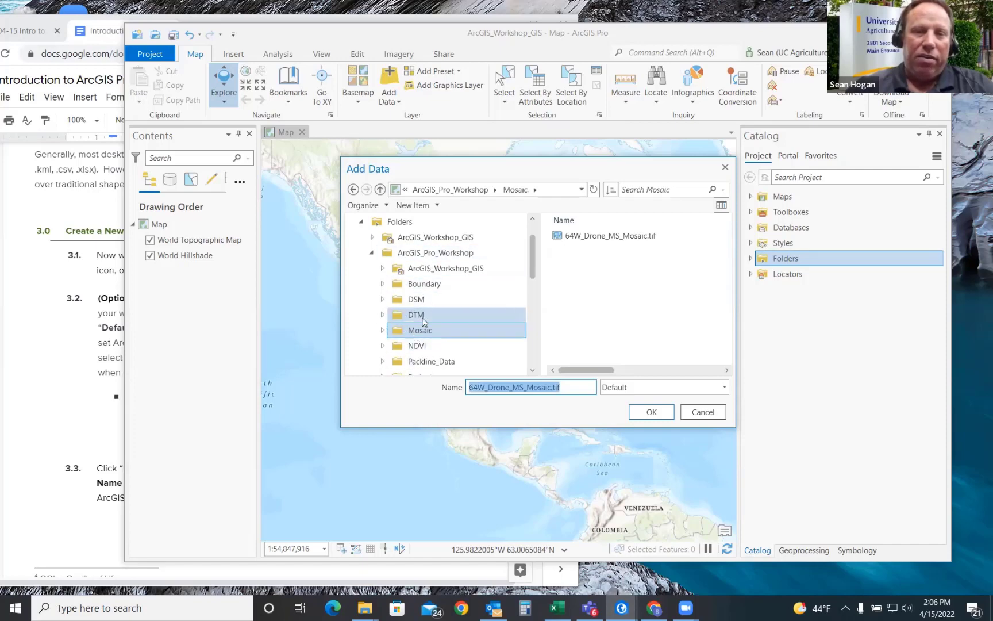
click(596, 237)
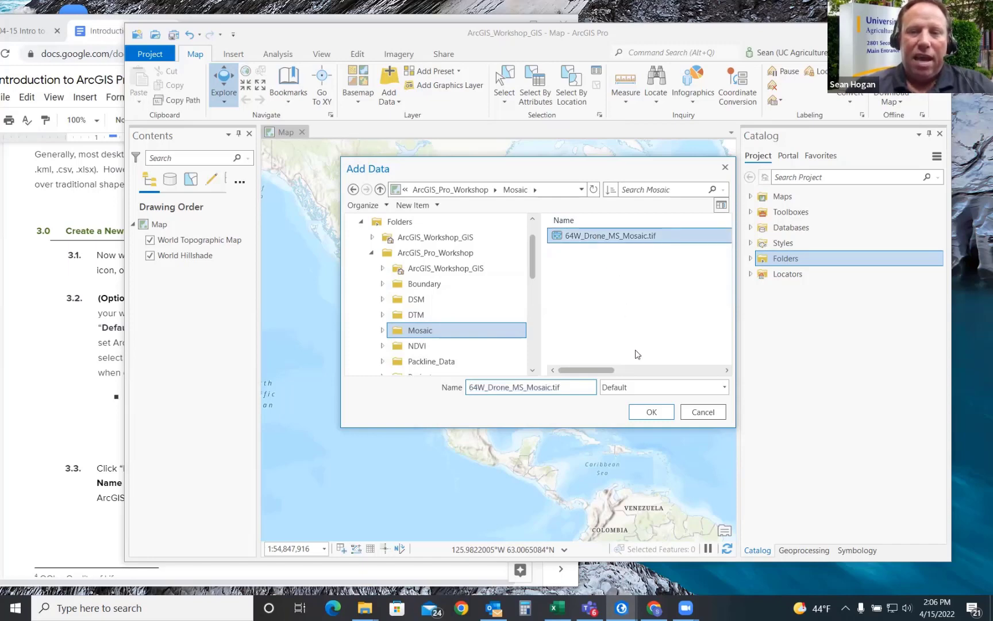
click(648, 412)
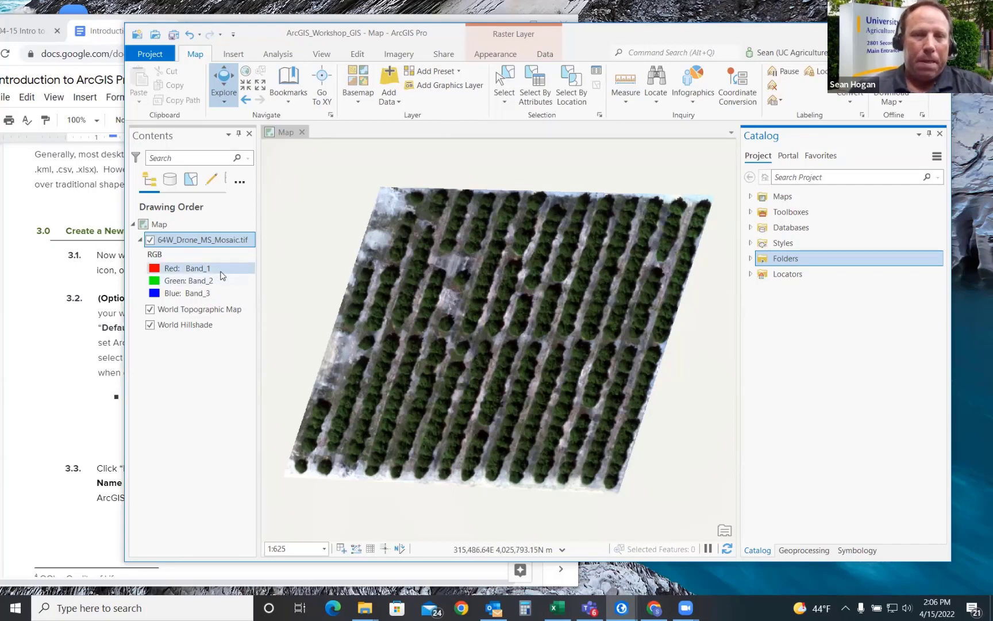
Step: Examine the drone mosaic layer's general properties, data source and spatial reference, leaving its settings as they are
right_click(196, 242)
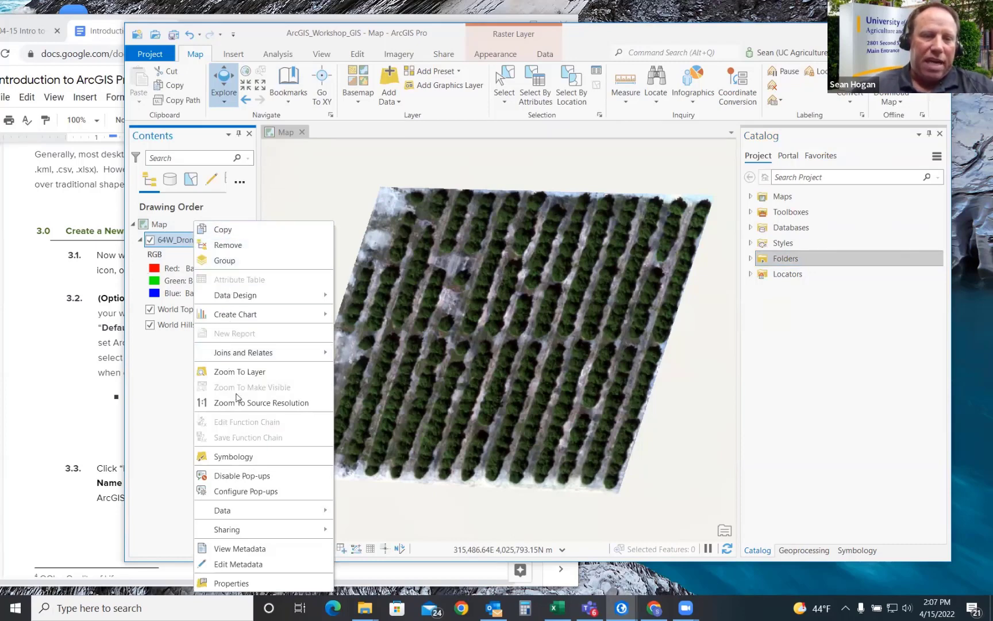
click(232, 583)
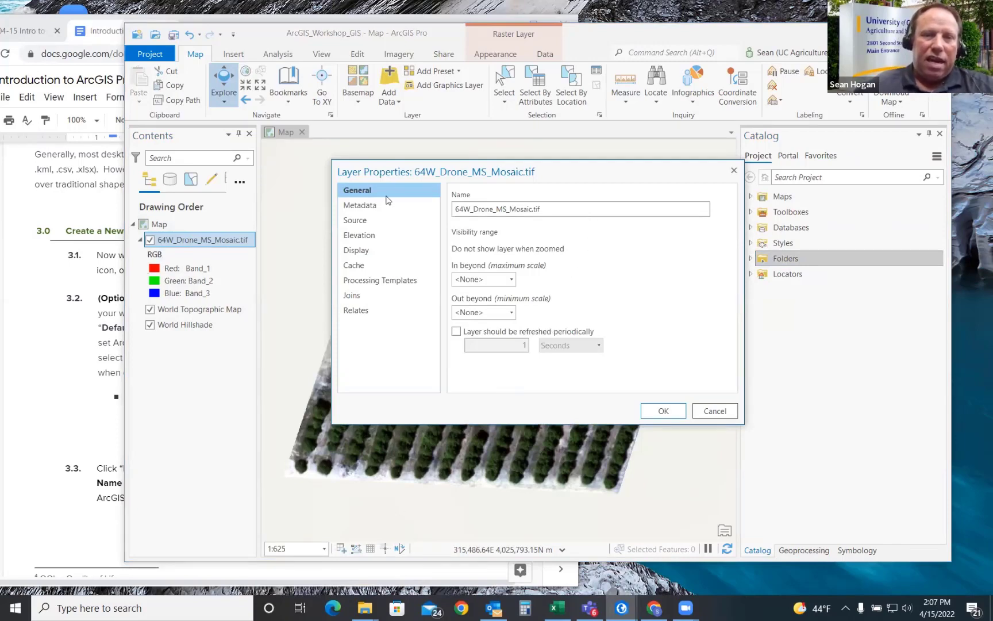
click(357, 220)
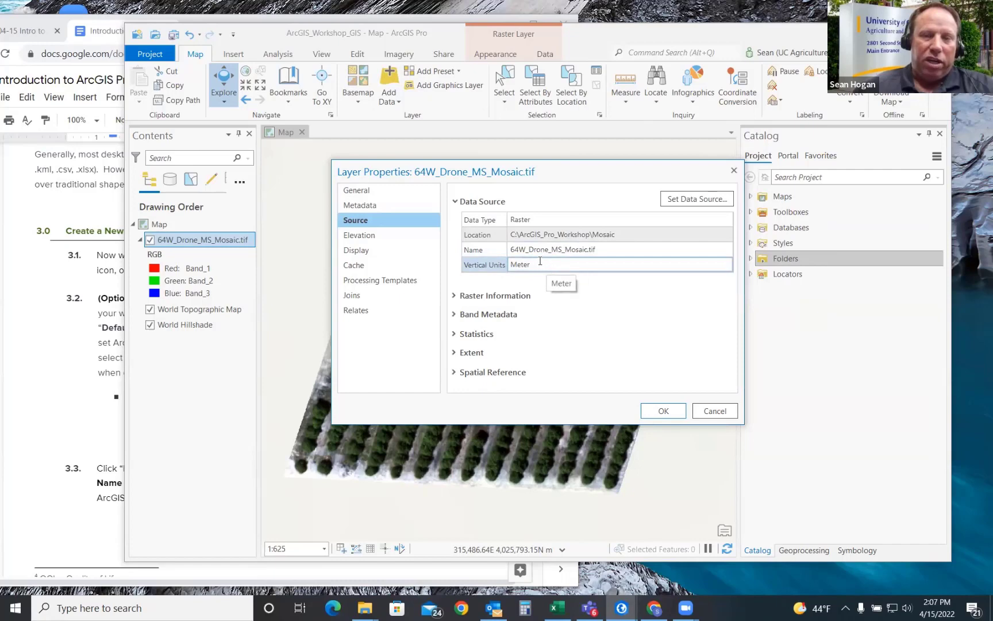
click(455, 374)
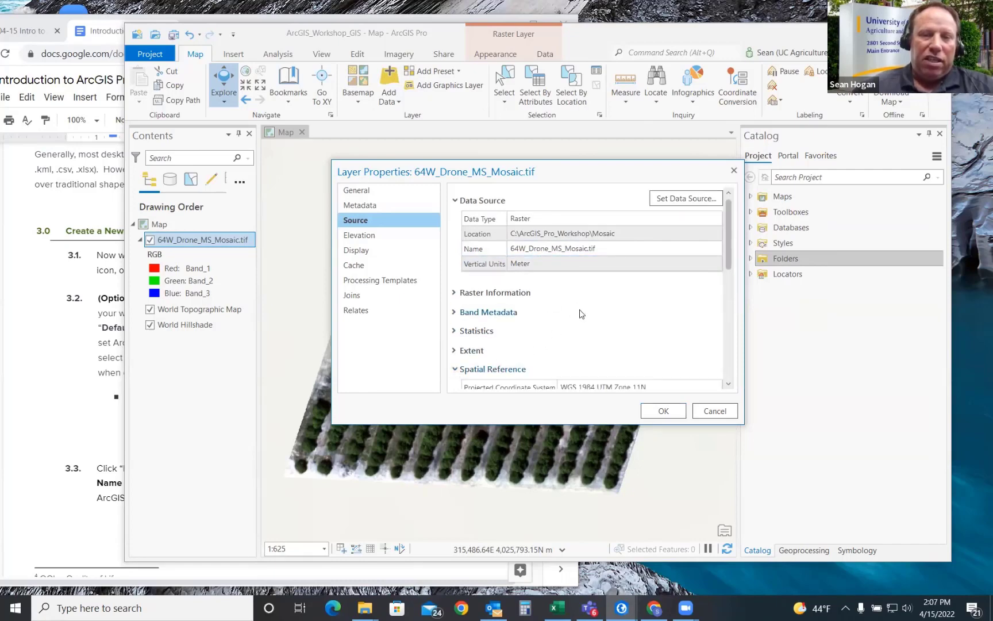
scroll(580, 311, down, 3)
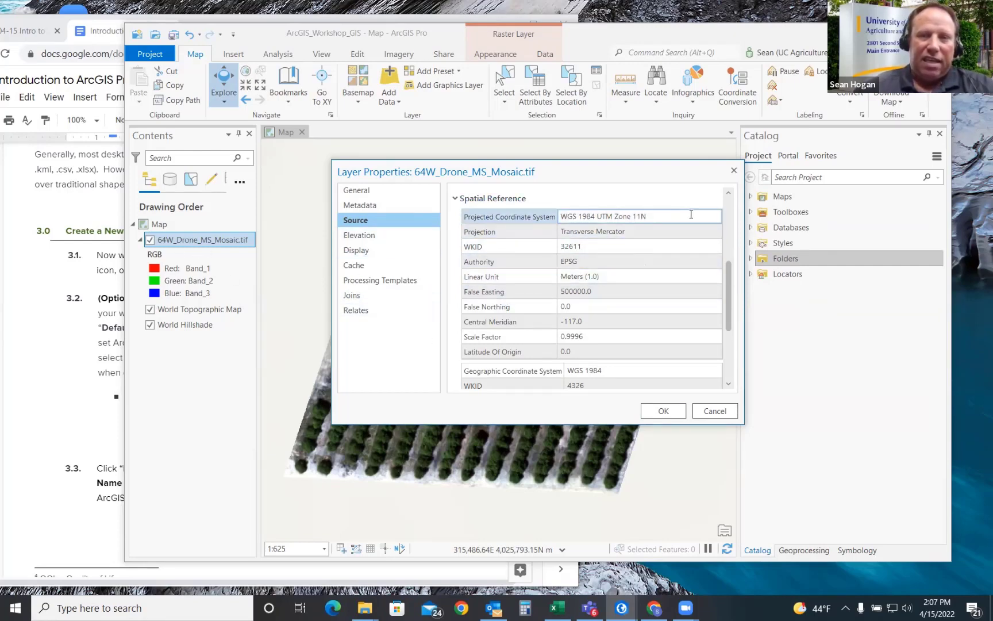
click(362, 194)
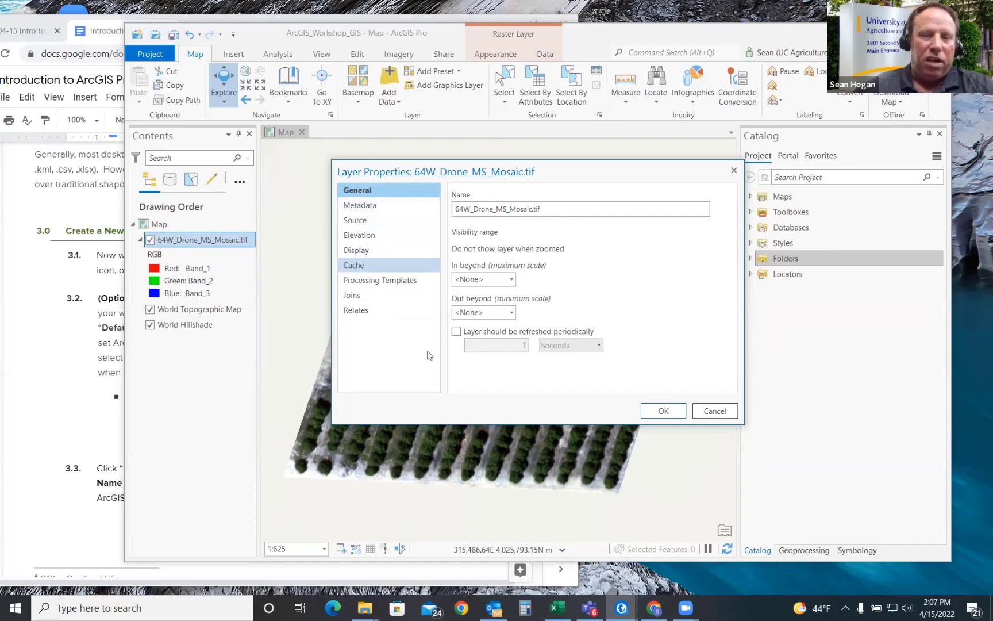
click(734, 170)
right_click(176, 240)
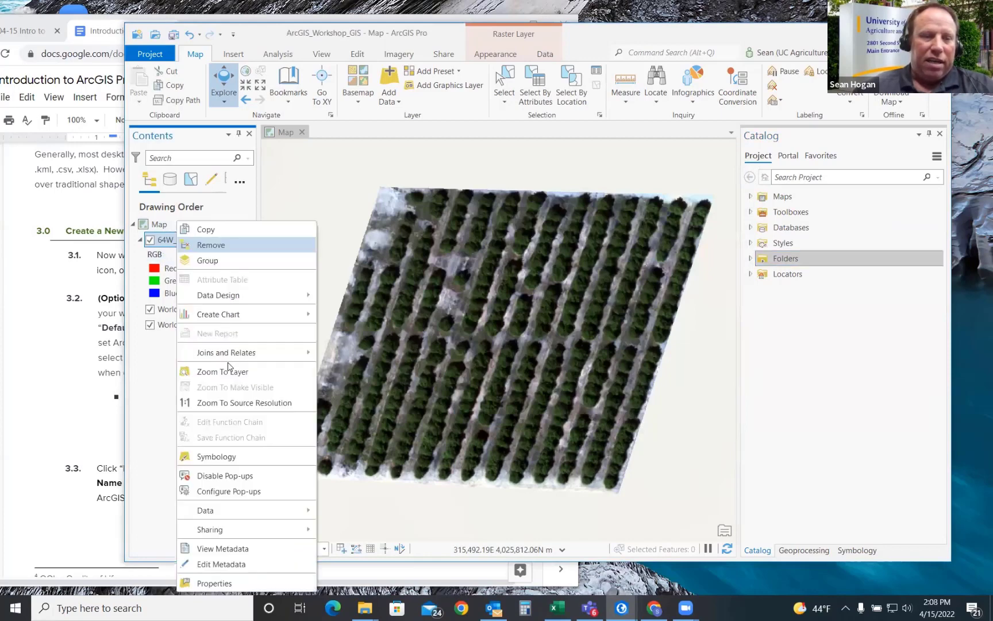
click(214, 583)
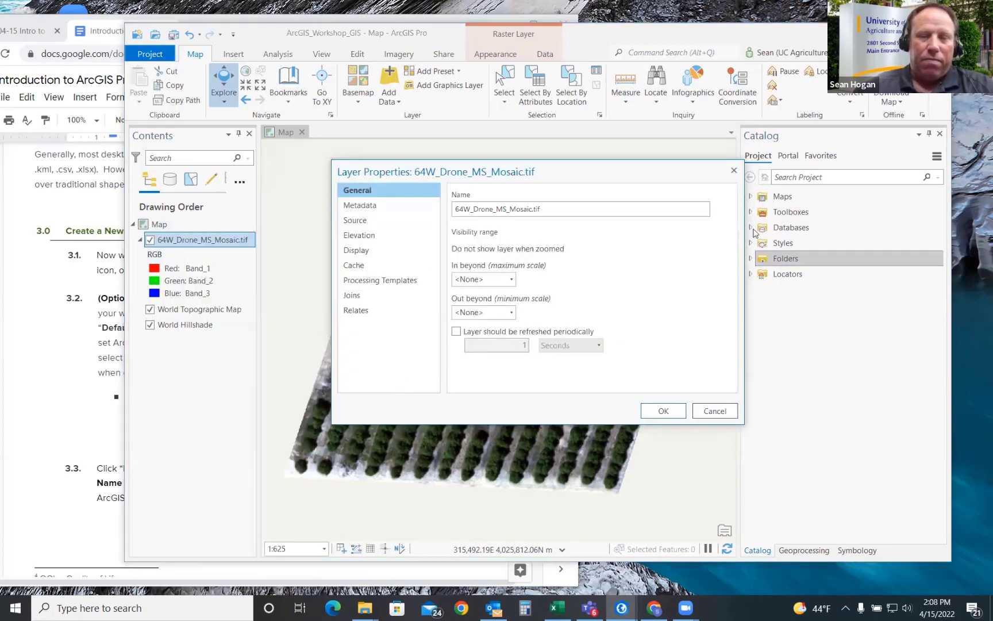
click(733, 170)
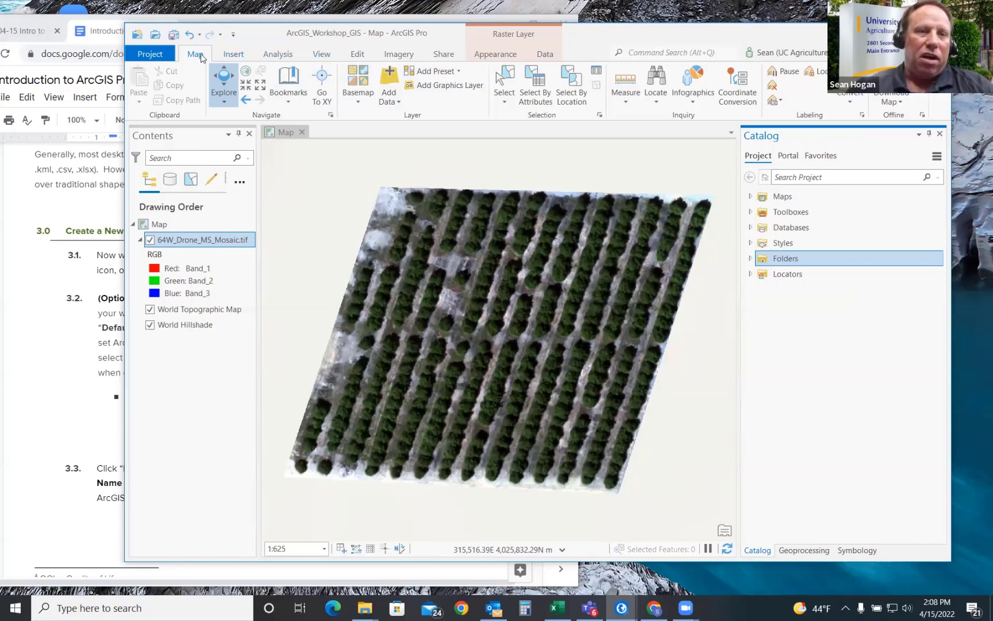
Step: Add LREC_Boundary.shp from the catalog's Boundary folder to the map and place it below the drone mosaic in the drawing order
click(322, 55)
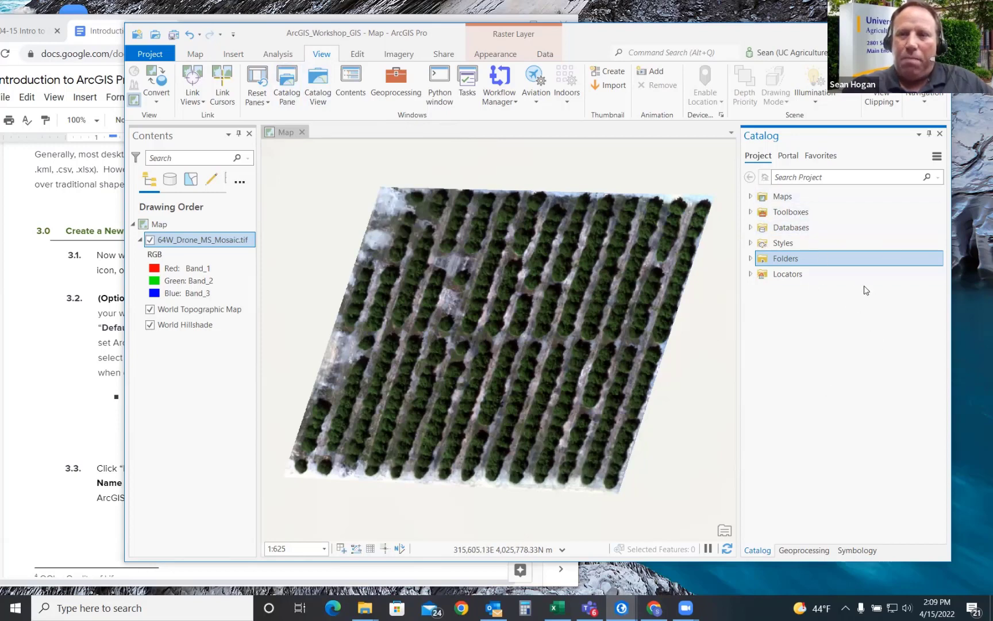
click(751, 259)
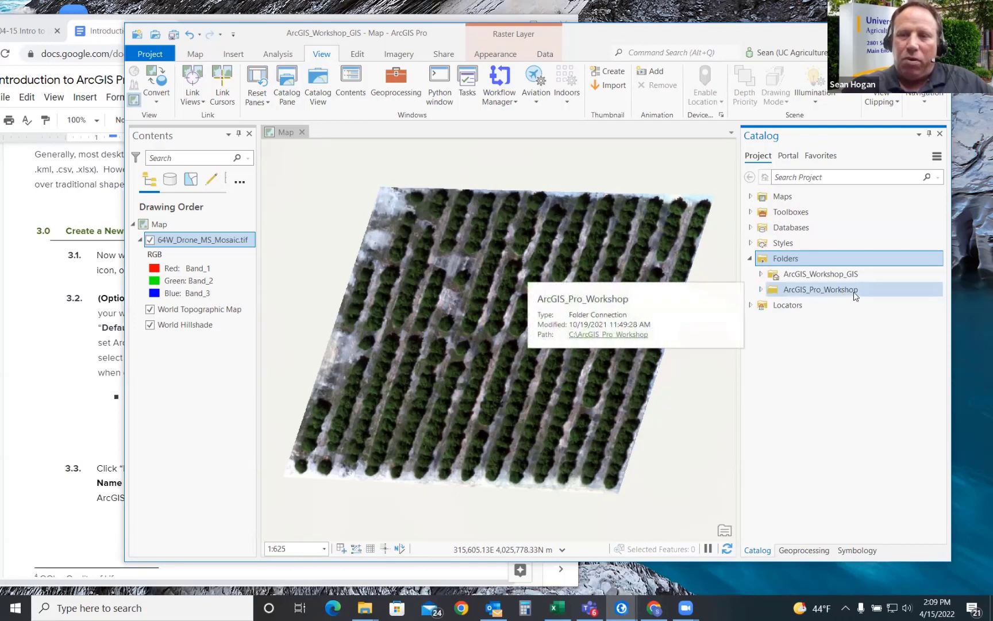
click(761, 289)
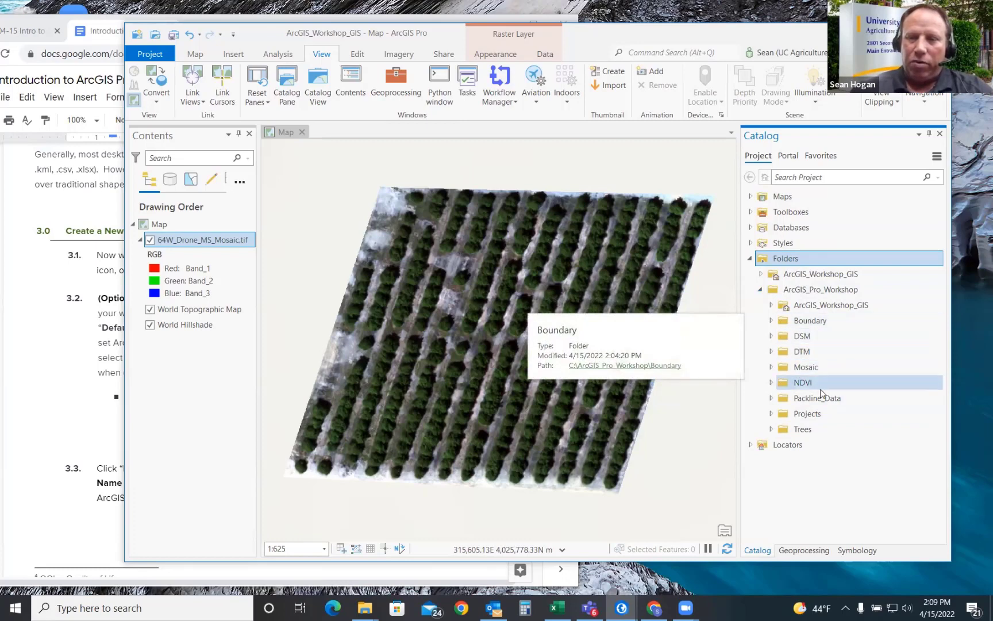
click(771, 320)
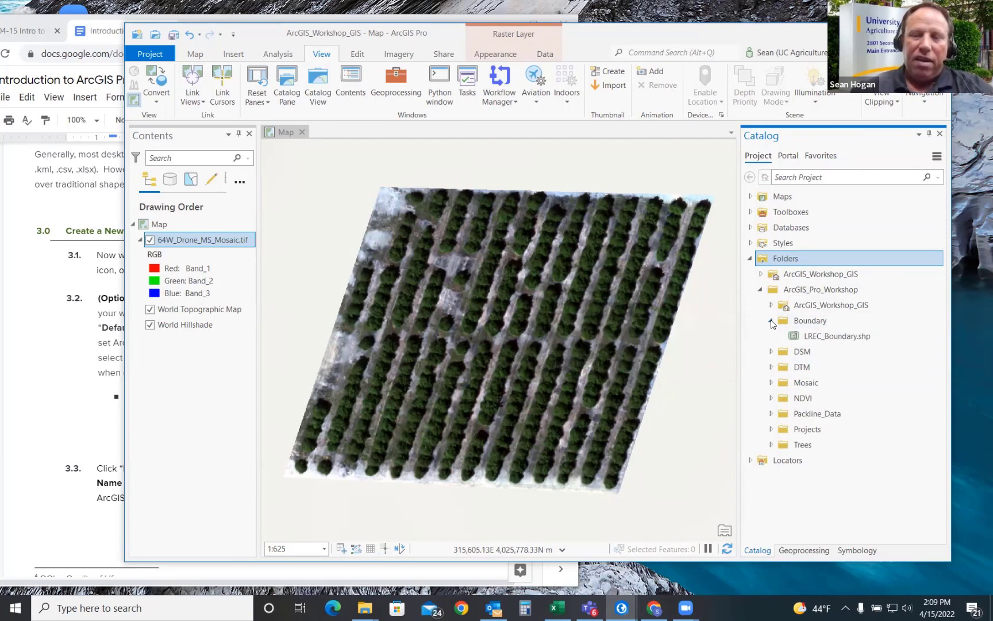
right_click(842, 339)
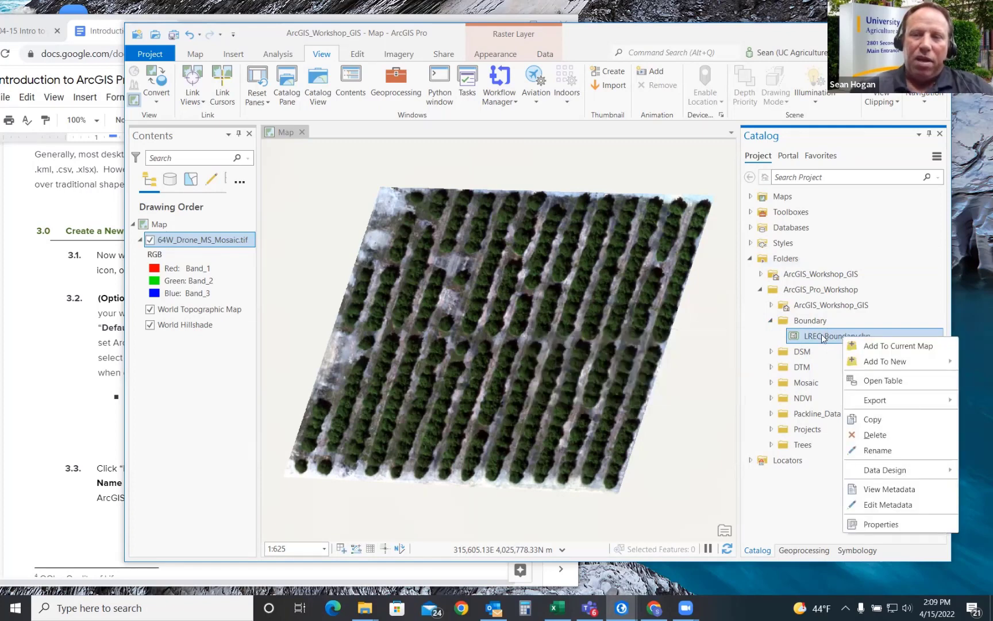
key(Escape)
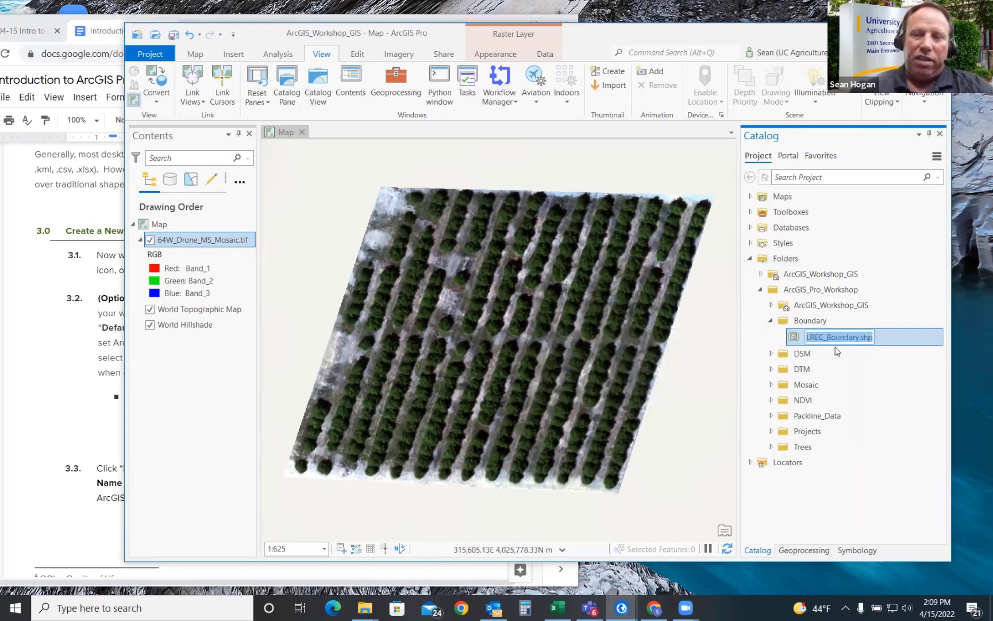
click(858, 350)
click(845, 338)
drag(844, 338, 358, 300)
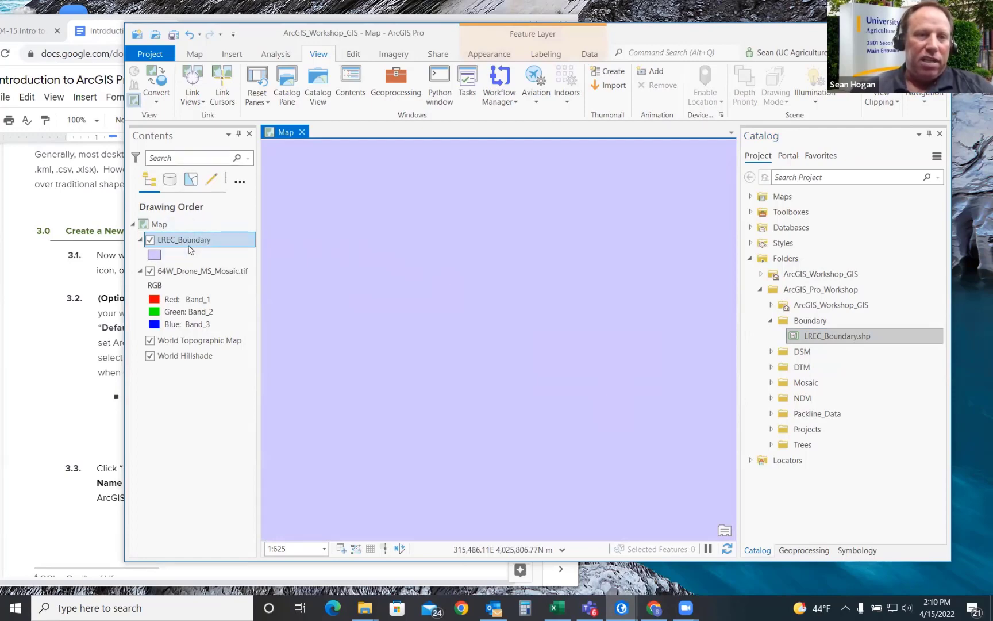
drag(184, 243, 185, 323)
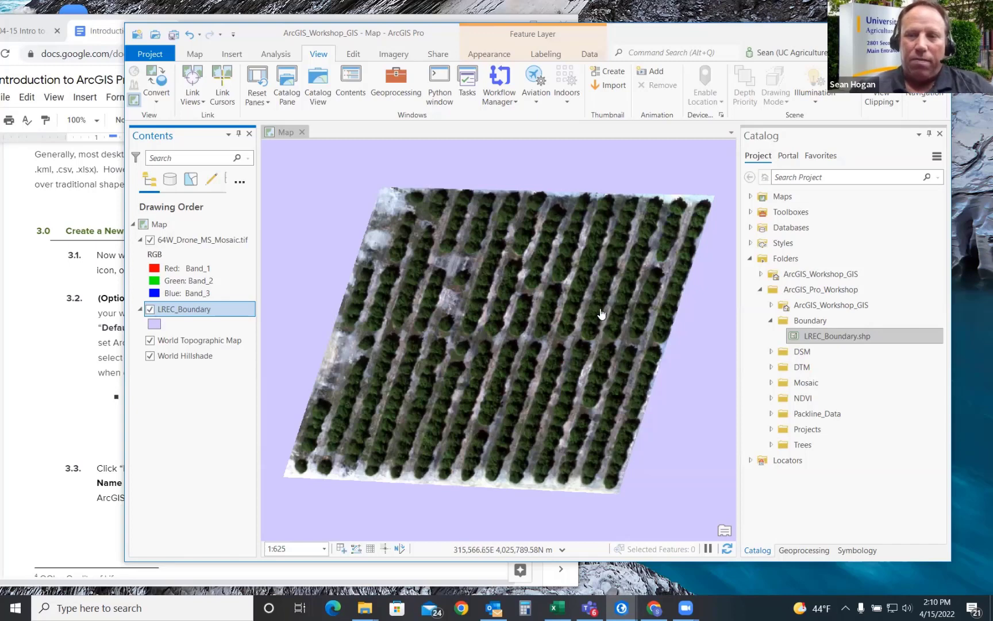
Step: Add 64W_DSM.tif from the catalog's DSM folder to the map, between the drone mosaic and the LREC_Boundary layer
mouse_move(813, 278)
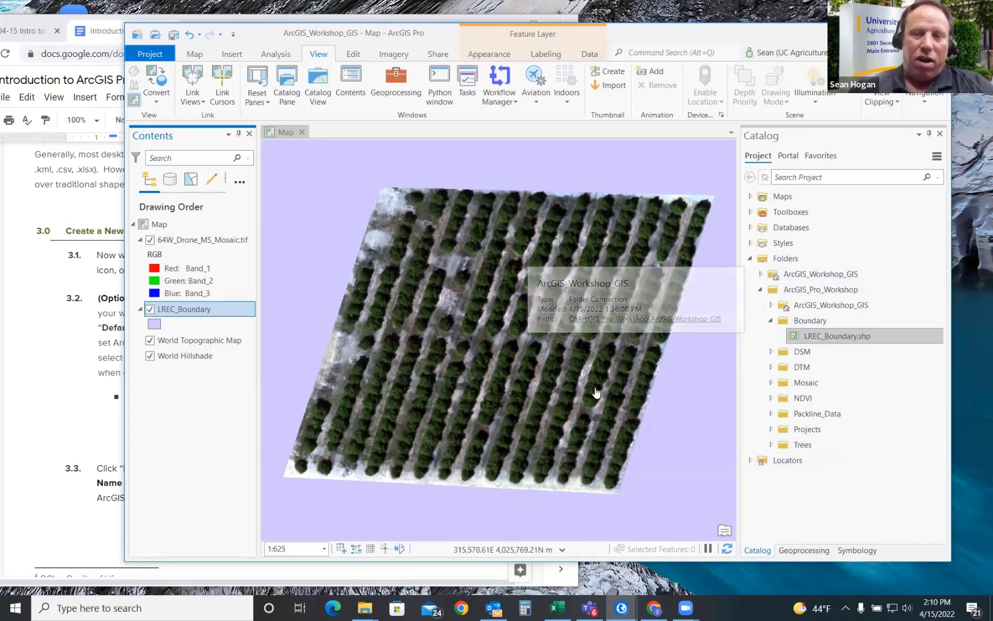
click(771, 351)
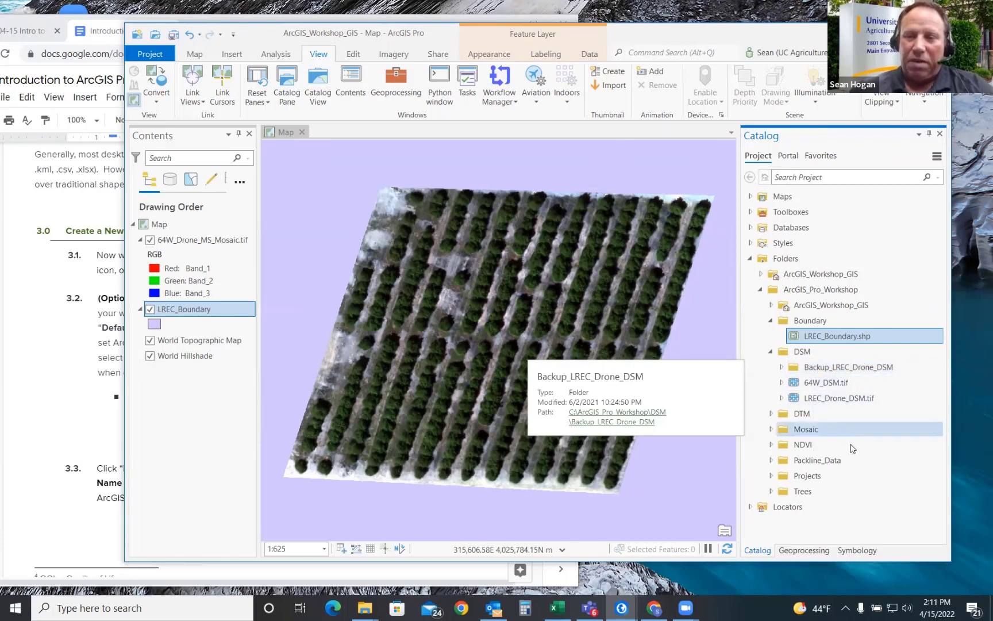
click(827, 381)
drag(826, 380, 195, 298)
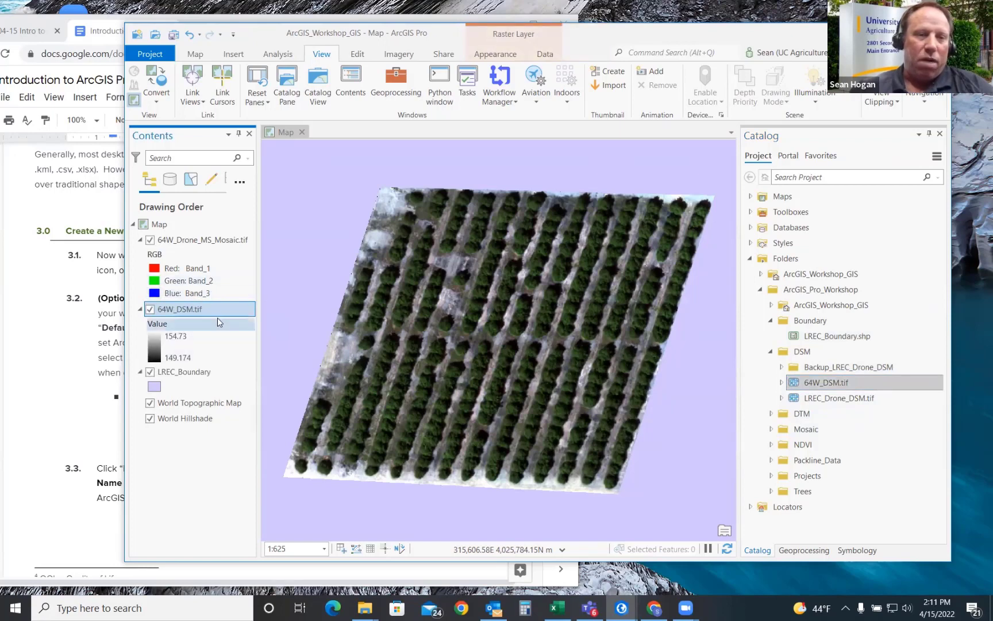
Step: Toggle the drone mosaic's visibility off and on to compare it with the 64W_DSM.tif layer beneath, leaving the mosaic visible
click(149, 240)
click(150, 241)
click(150, 241)
click(150, 240)
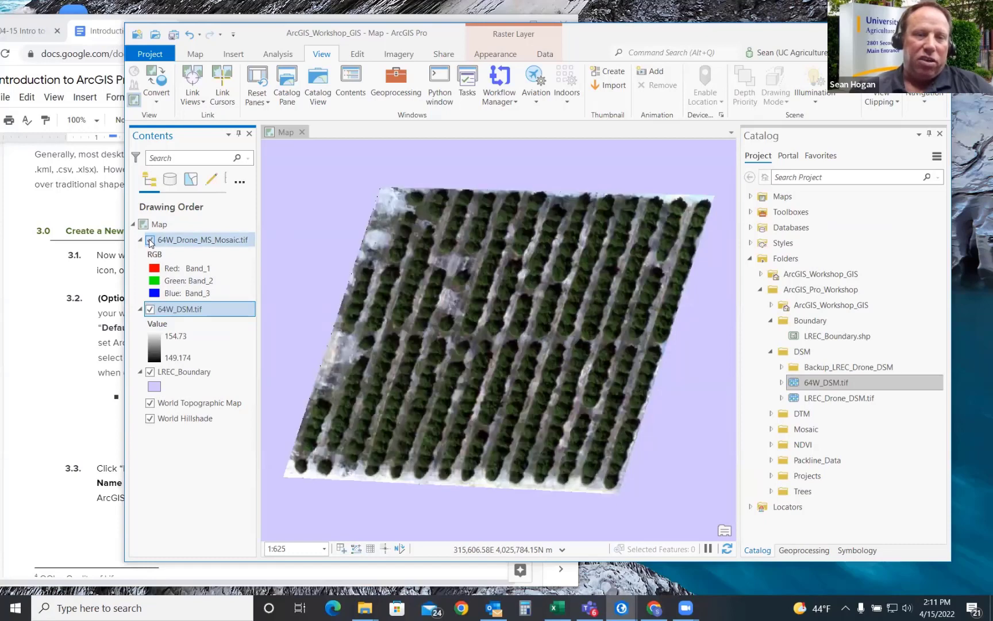
click(150, 241)
click(150, 240)
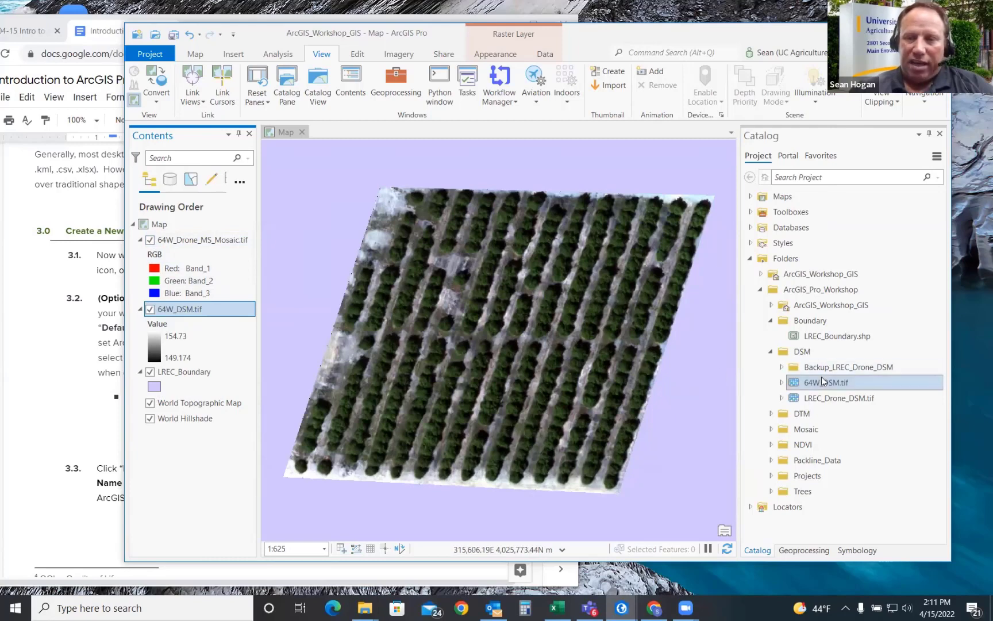
mouse_move(833, 396)
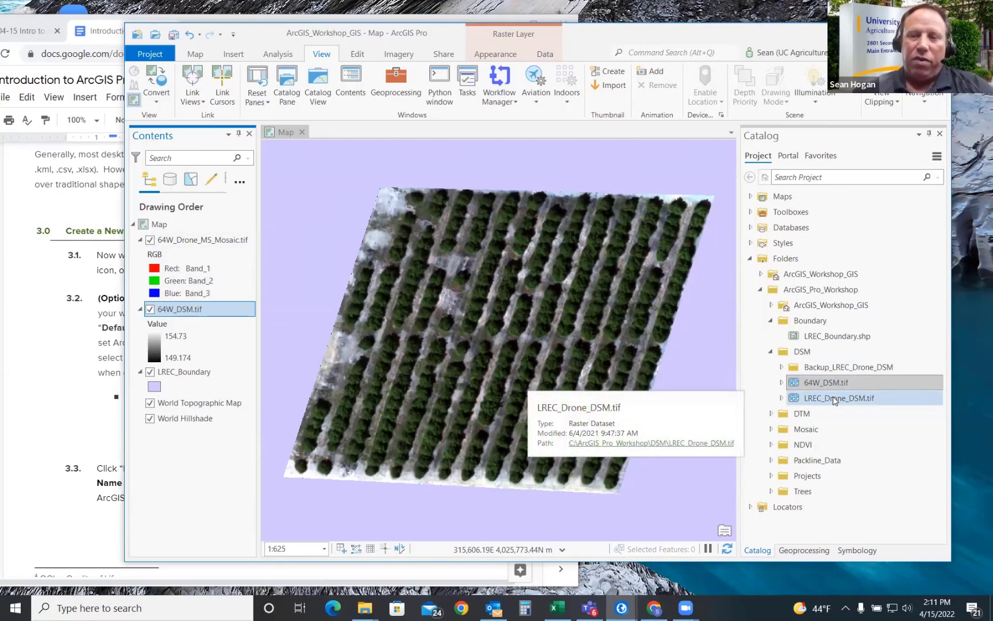
Step: Add LREC_Drone_DSM.tif from the catalog's DSM folder to the map, between the 64W_DSM.tif and LREC_Boundary layers, and view its full extent
click(832, 397)
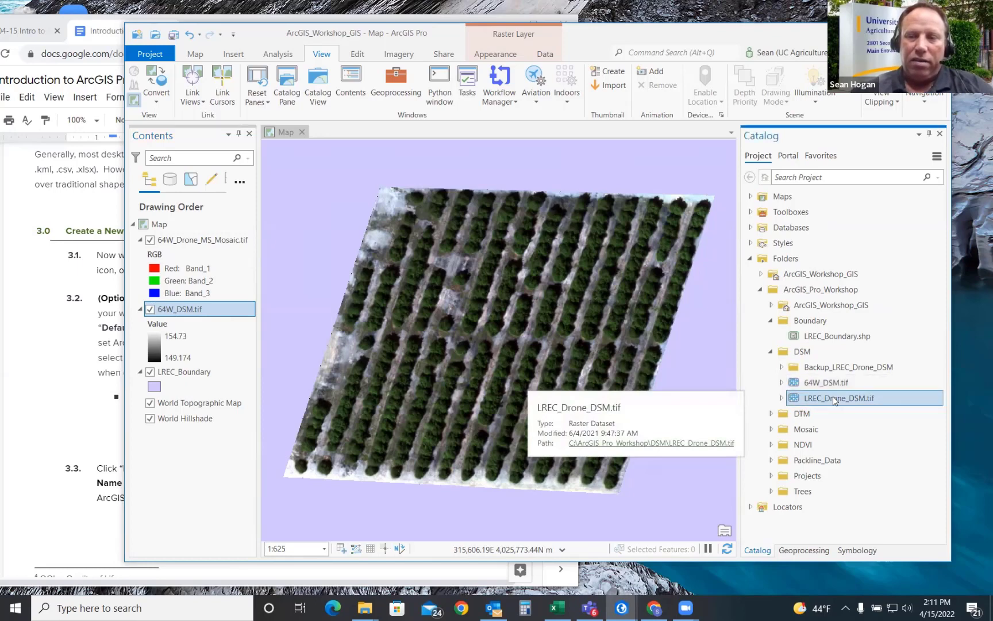
mouse_move(833, 396)
mouse_down()
mouse_move(515, 382)
mouse_move(370, 361)
mouse_move(201, 360)
mouse_up()
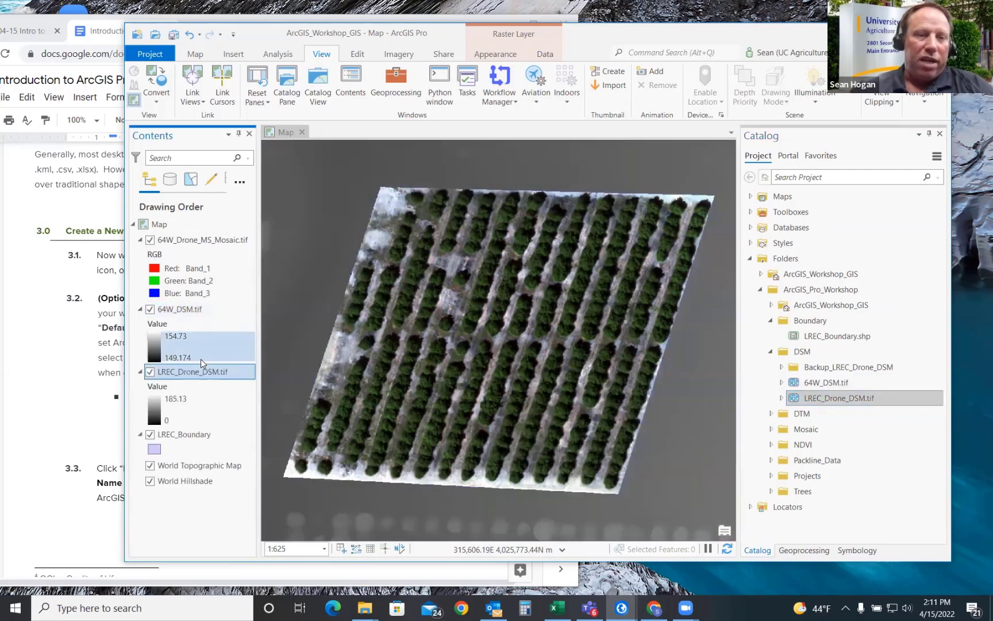
scroll(498, 290, down, 8)
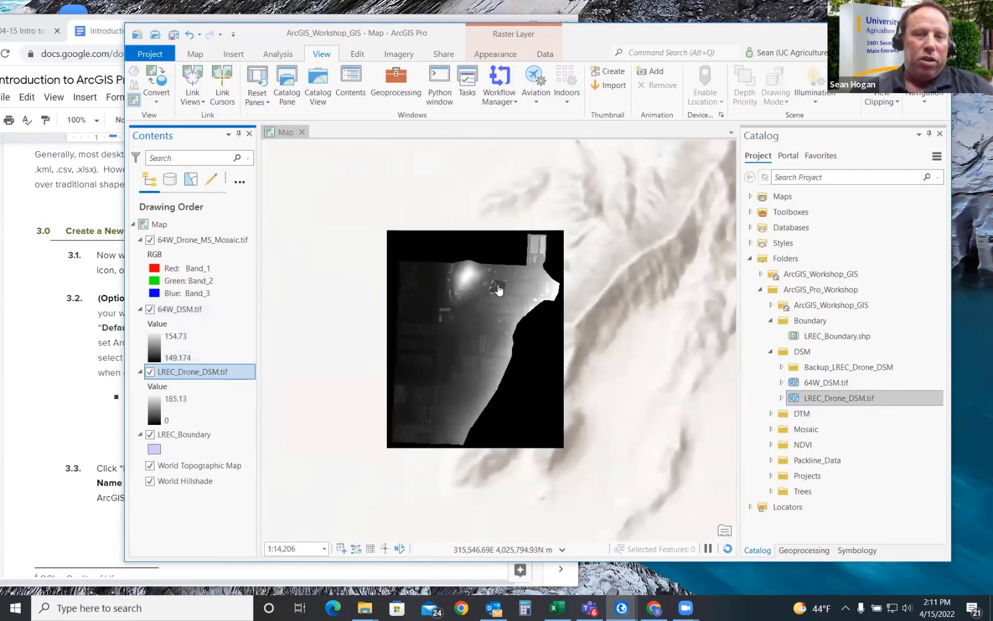
scroll(412, 324, up, 2)
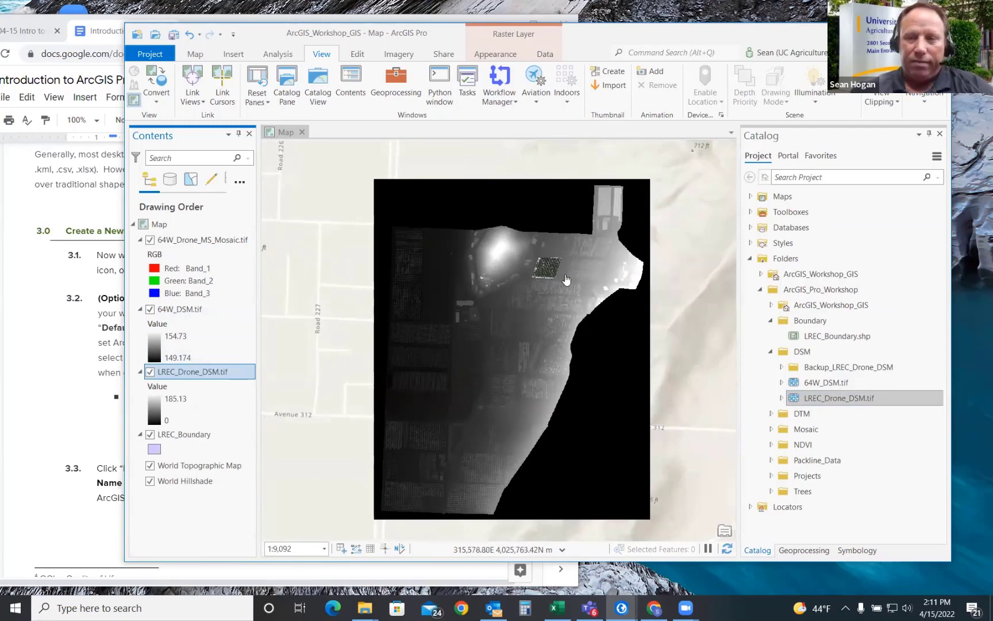
Step: Add 64W_DTM.tif from the catalog's DTM folder to the map, between the 64W_DSM.tif and LREC_Drone_DSM.tif layers
click(771, 415)
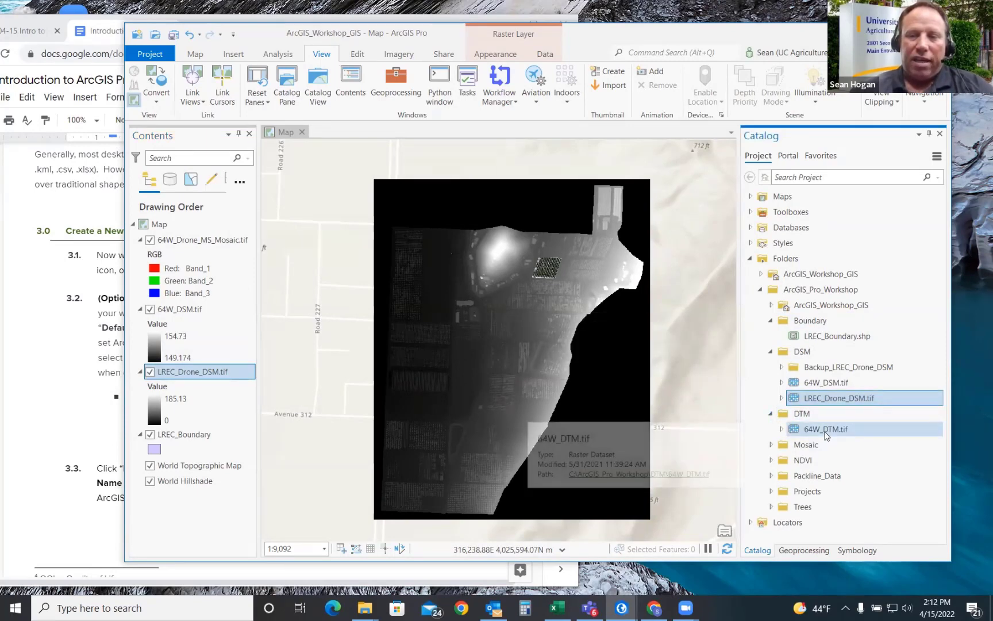
click(825, 430)
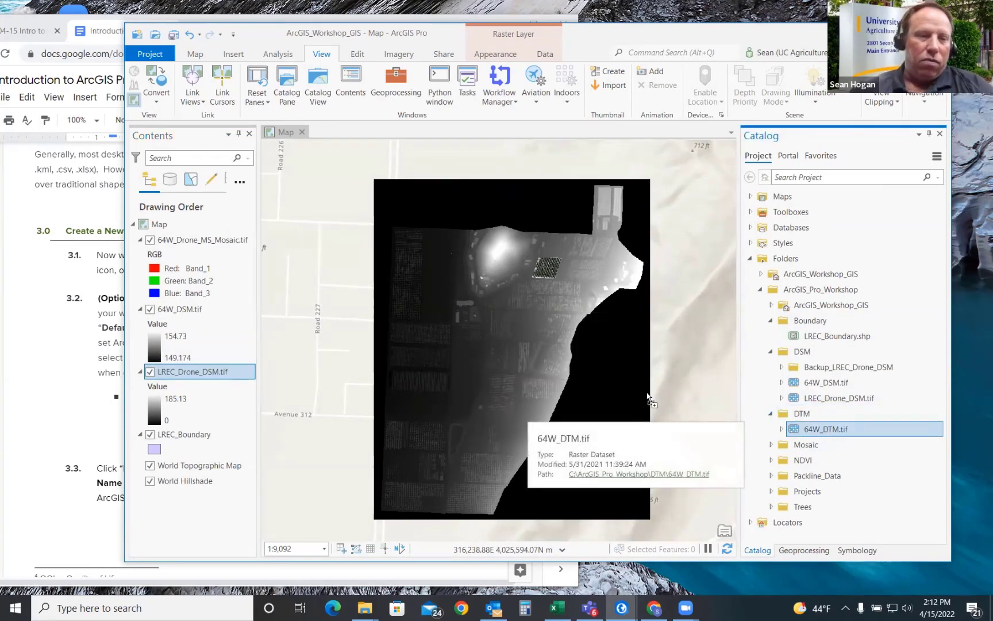
drag(364, 395, 225, 362)
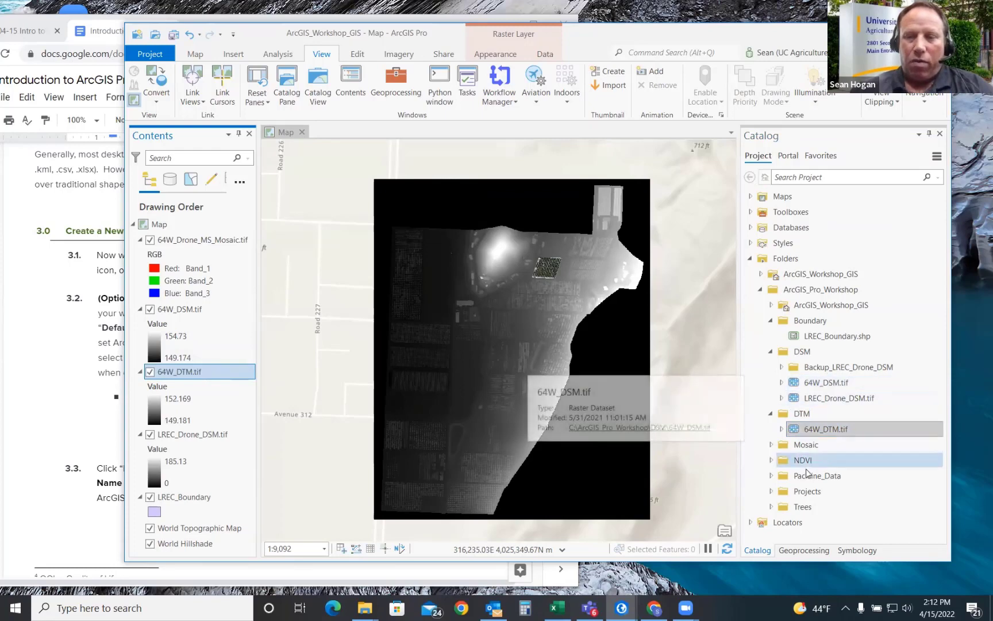
Step: Add 64W_NDVI.tif from the catalog's NDVI folder to the map, between the drone mosaic and the 64W_DSM.tif layer
click(772, 460)
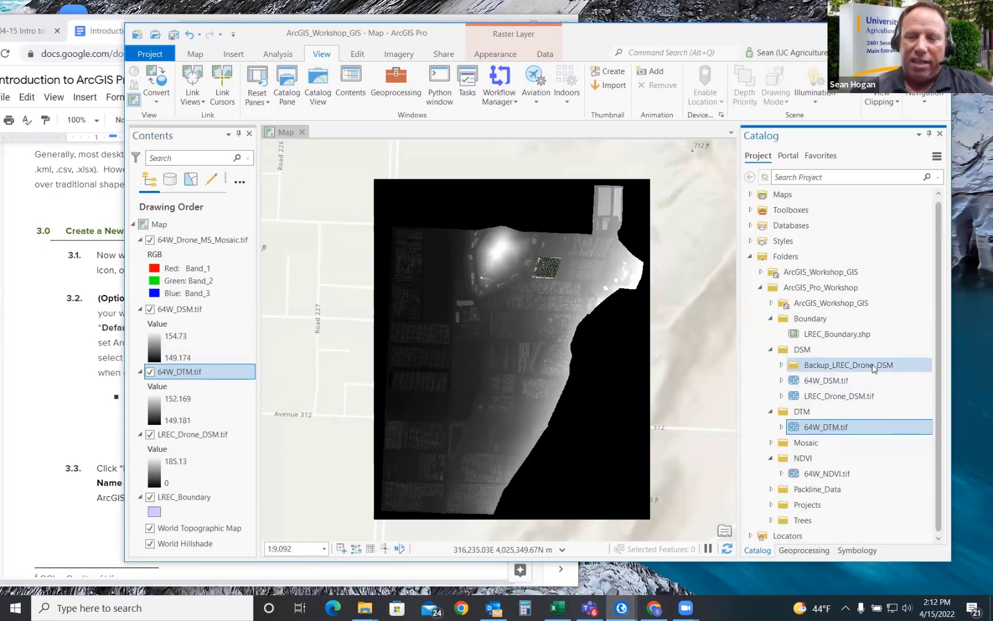
click(821, 474)
drag(821, 475, 216, 302)
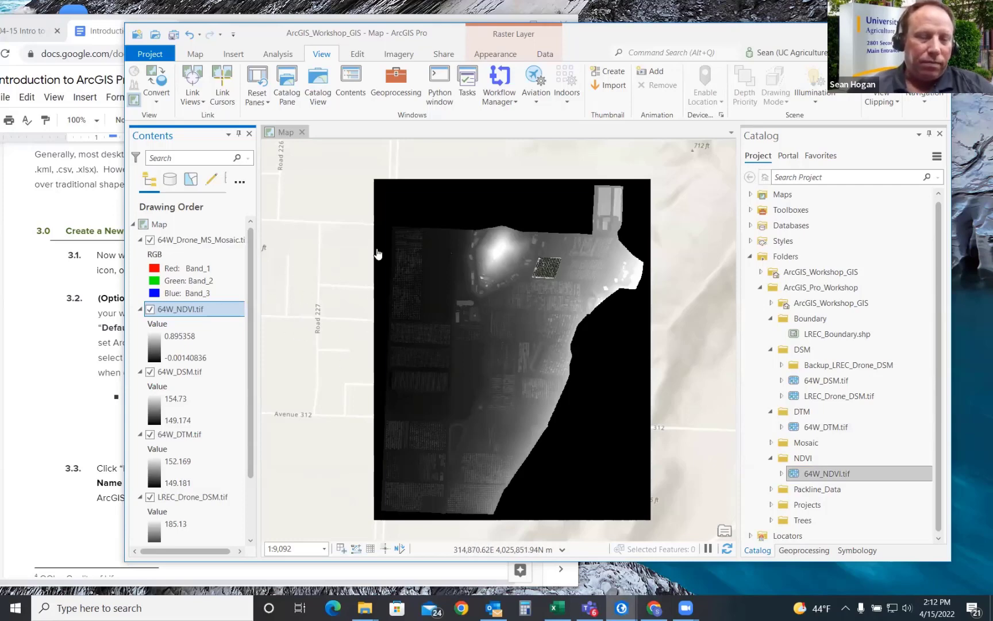
Step: Zoom to the 64W_NDVI.tif layer and compare it with the drone mosaic by hiding the mosaic and showing it again
right_click(173, 312)
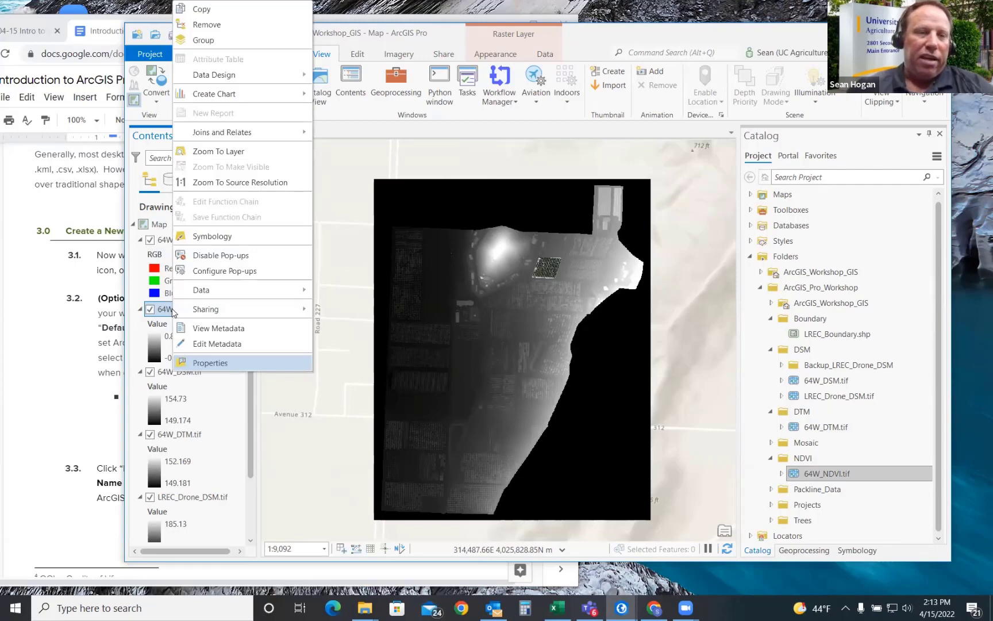
click(232, 151)
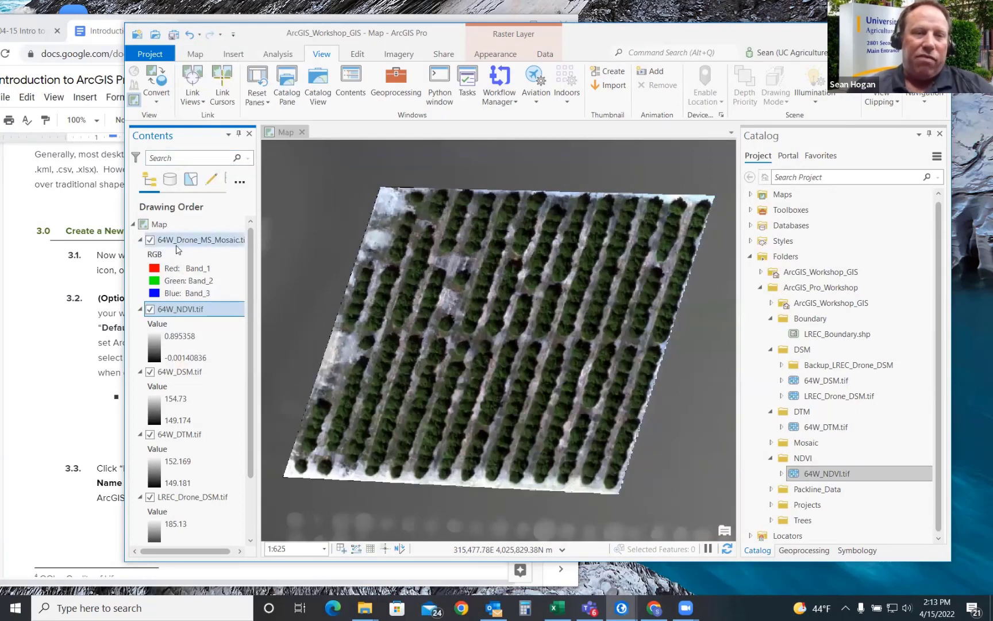
click(150, 240)
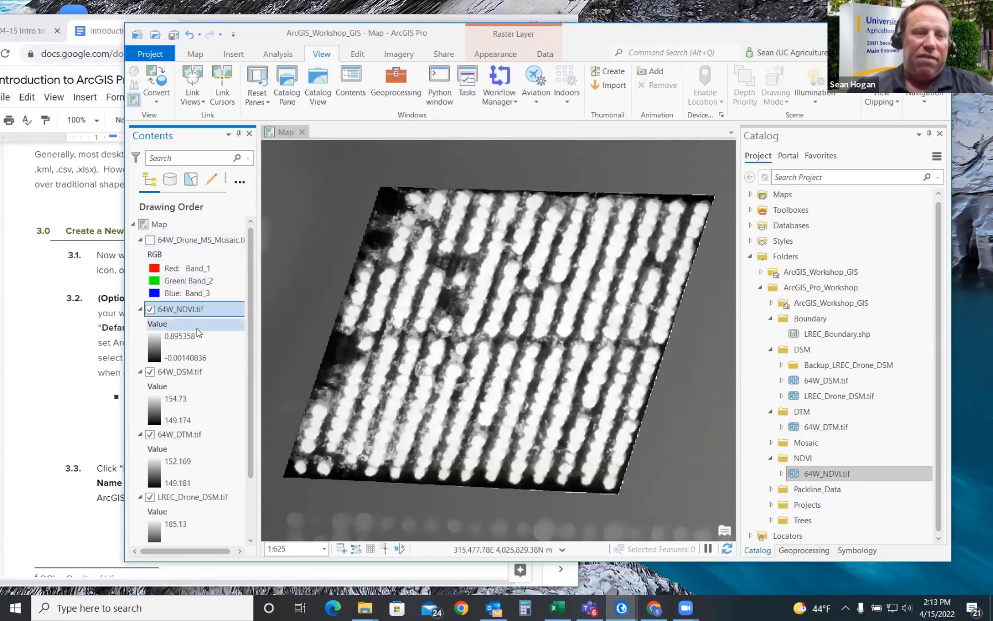
click(151, 241)
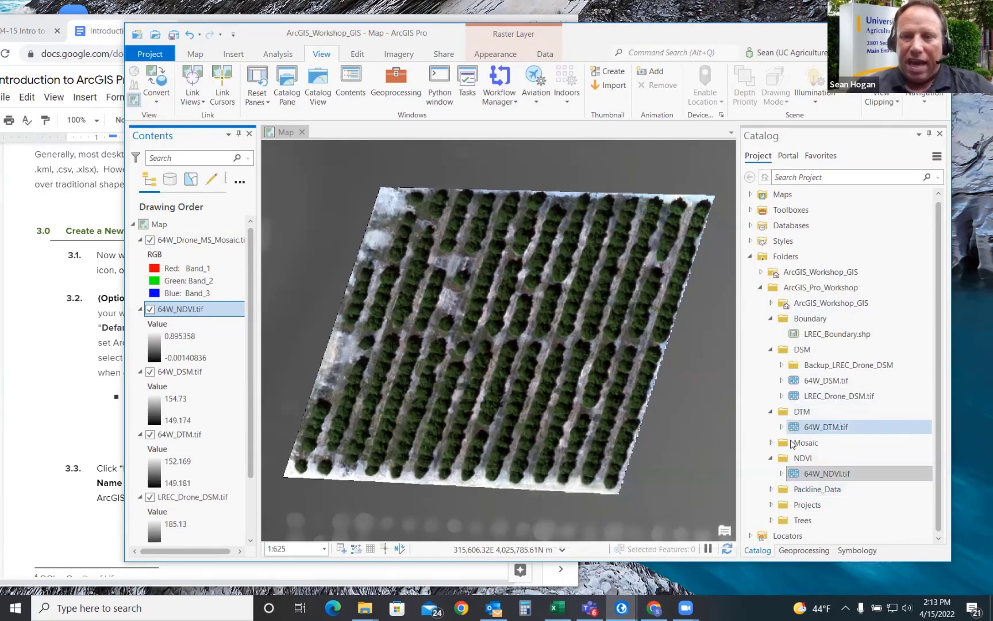
Step: Add Packline_Data_CSV.csv from the catalog's Packline_Data folder to the map as a standalone table
click(772, 490)
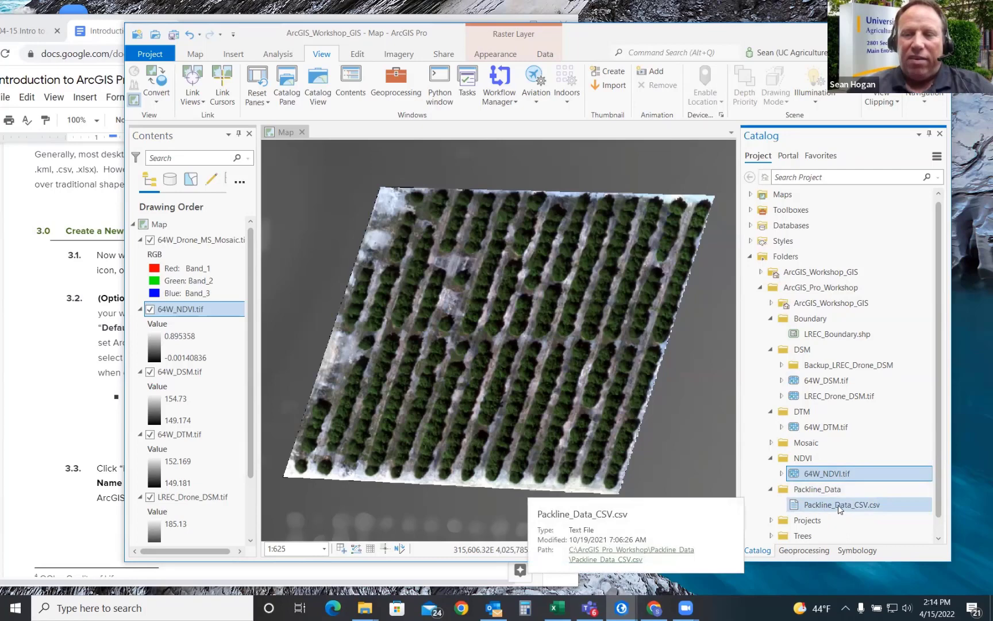
drag(847, 505, 546, 385)
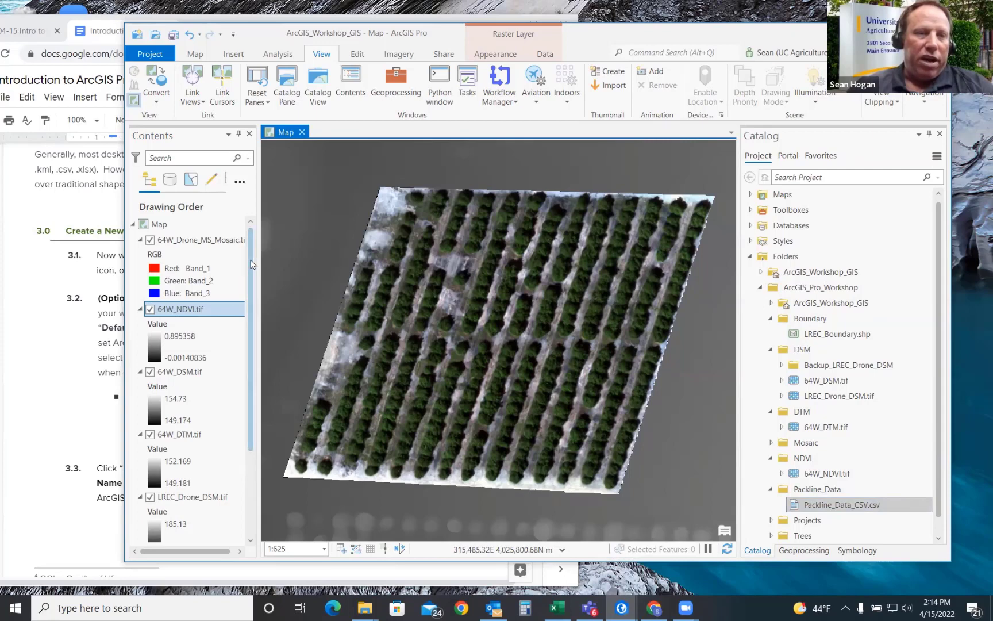
scroll(251, 267, down, 4)
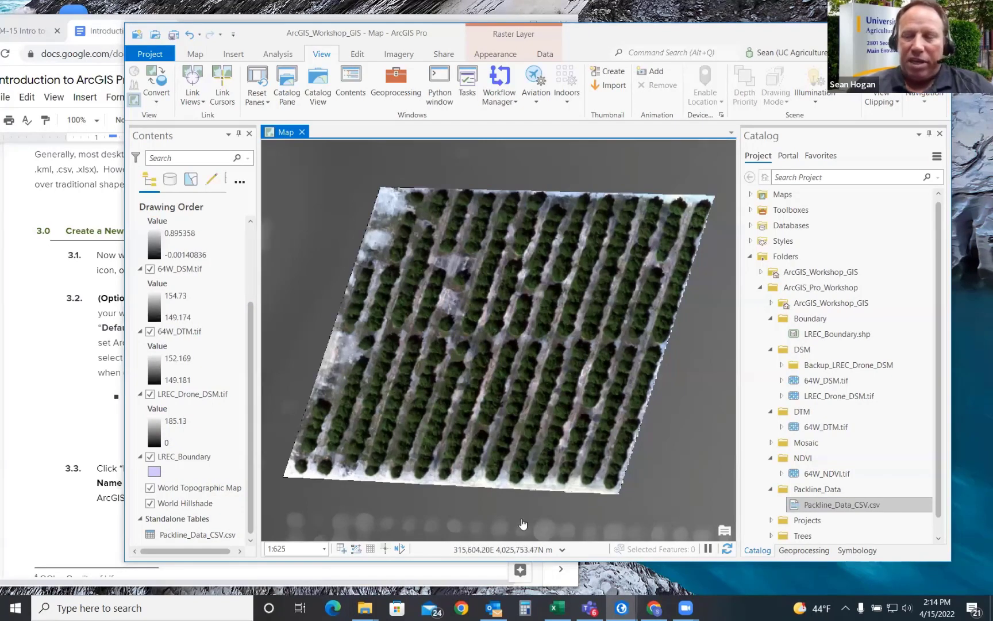
Step: Add 64W_Field.shp and LREC_Projects.shp from the catalog's Projects folder, placing both between LREC_Drone_DSM.tif and LREC_Boundary with 64W_Field uppermost
scroll(897, 436, down, 1)
click(888, 474)
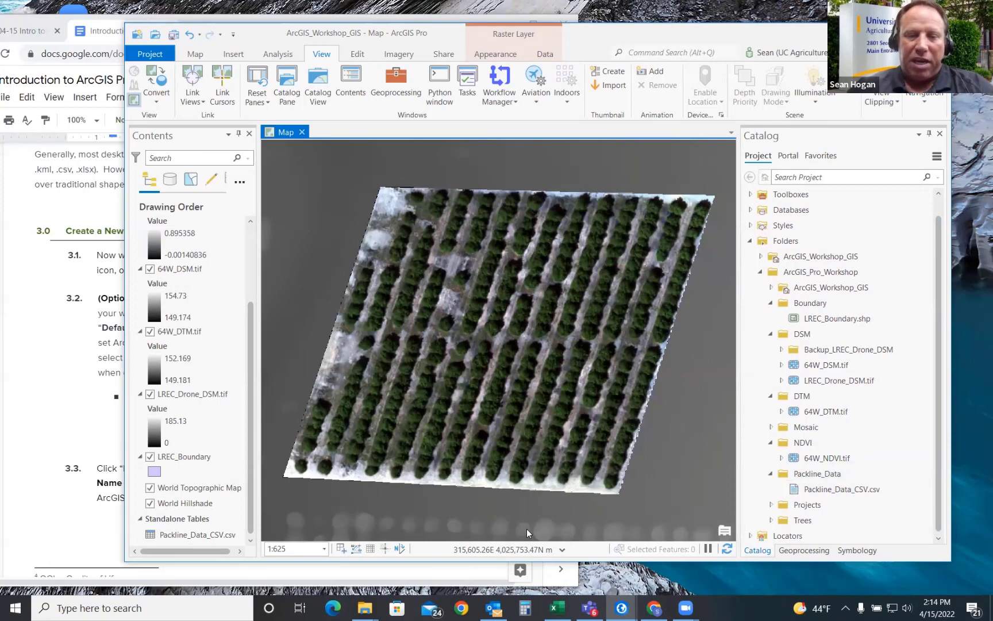
click(808, 473)
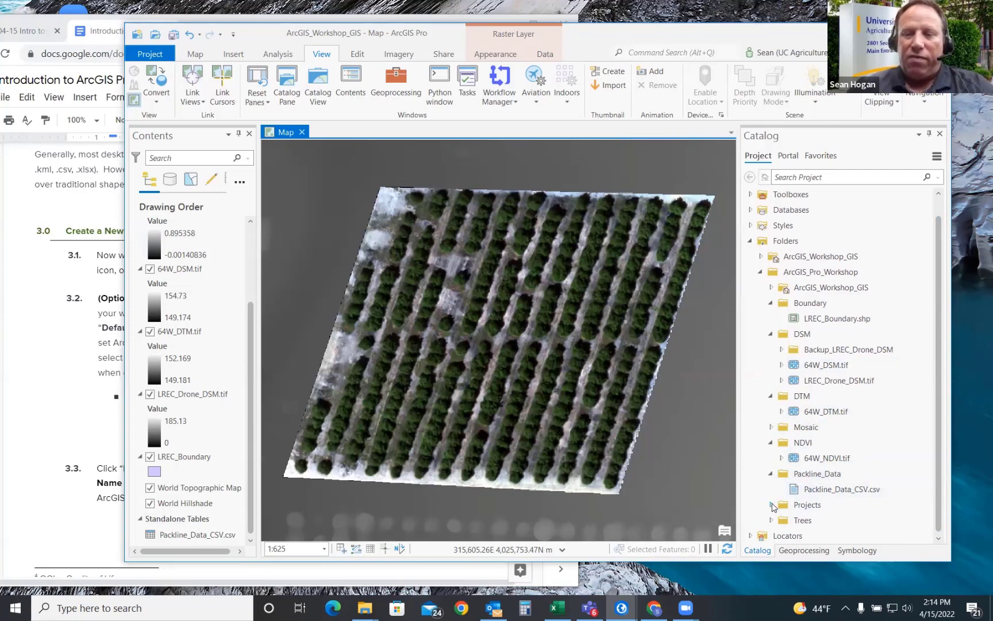
click(771, 505)
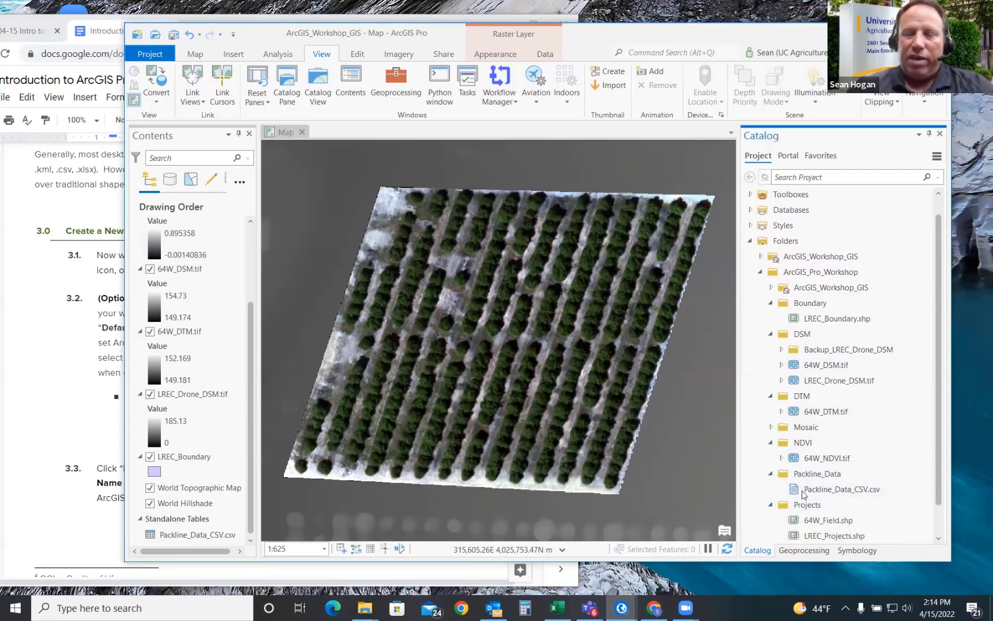
drag(937, 399, 940, 442)
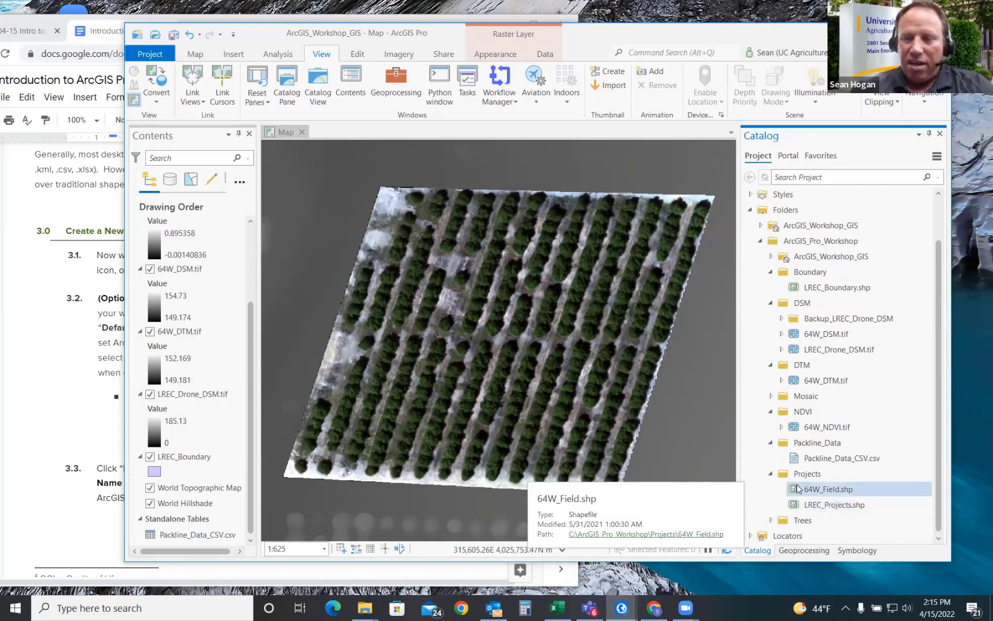
click(828, 490)
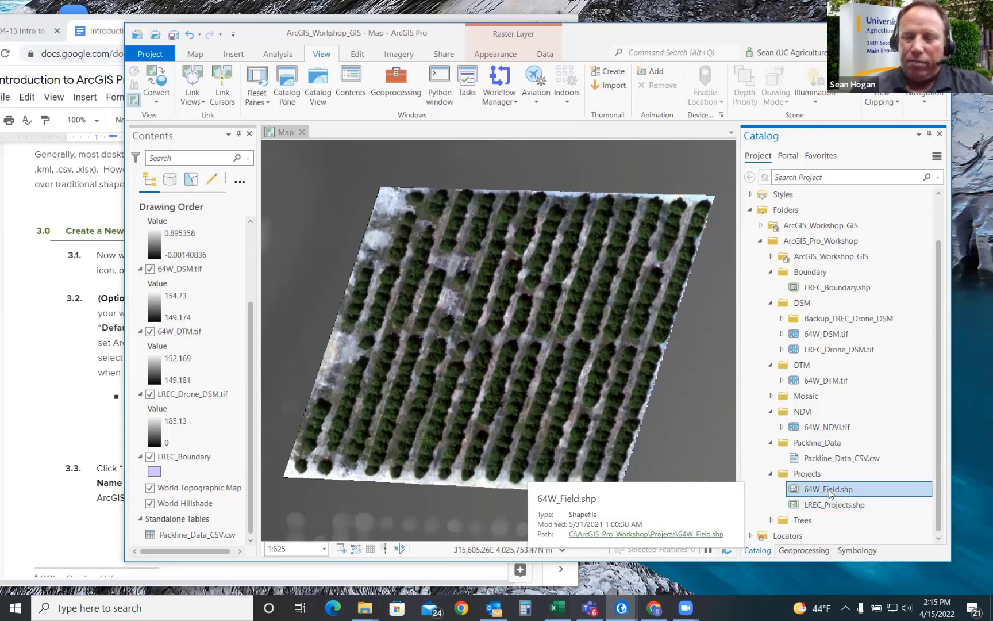
drag(829, 492, 209, 453)
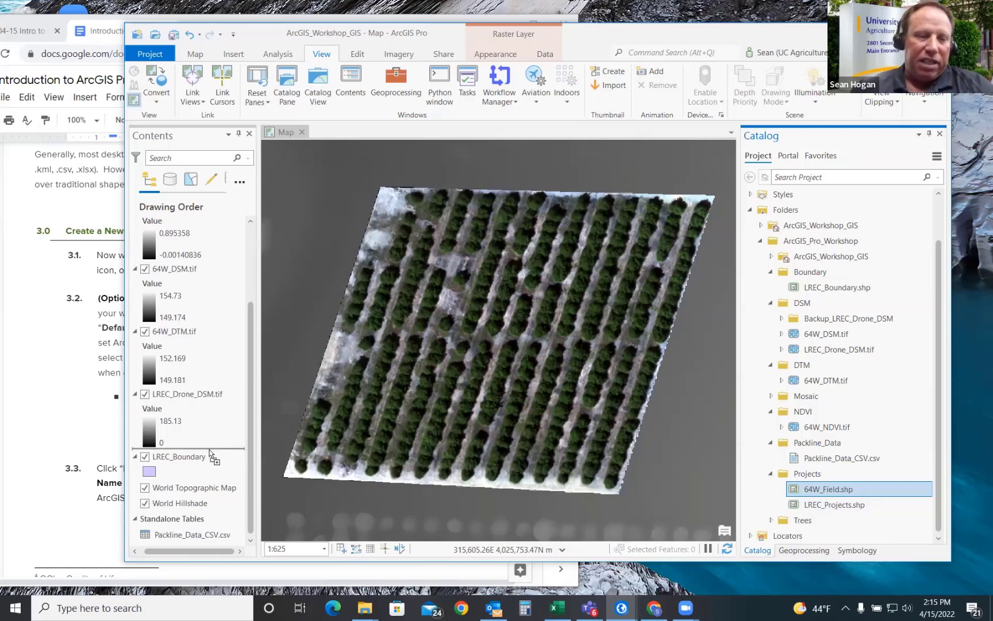
drag(210, 453, 210, 453)
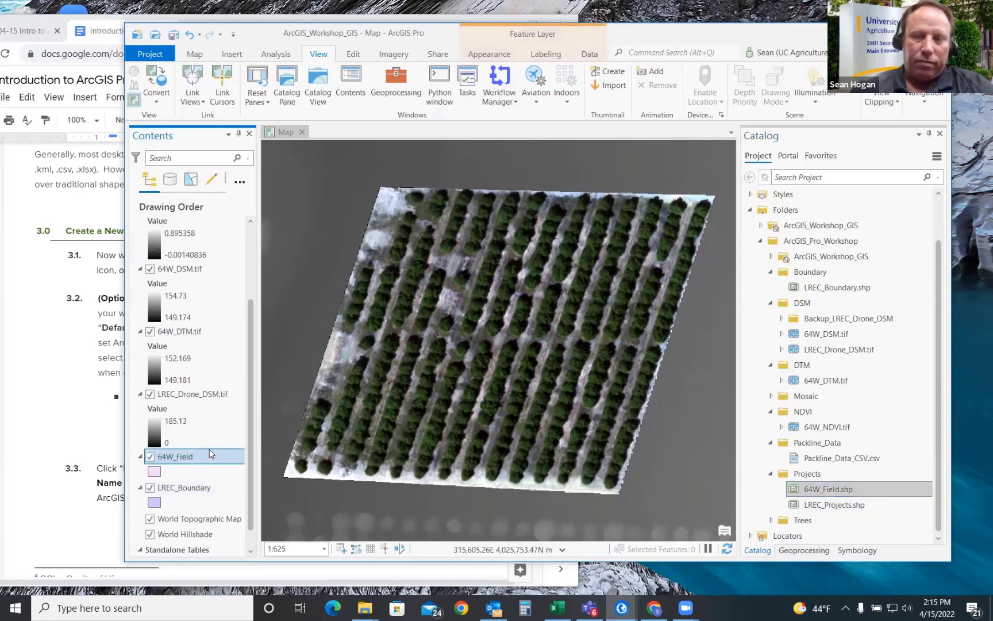
click(835, 505)
drag(835, 507, 179, 478)
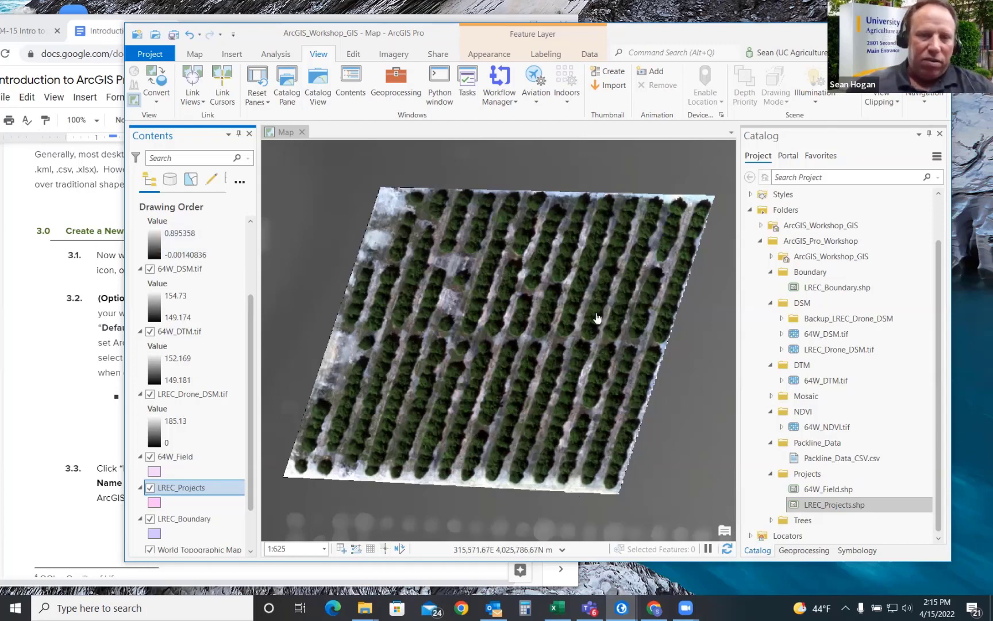
Step: Widen the Contents pane so that the full layer names fit
drag(252, 333, 261, 235)
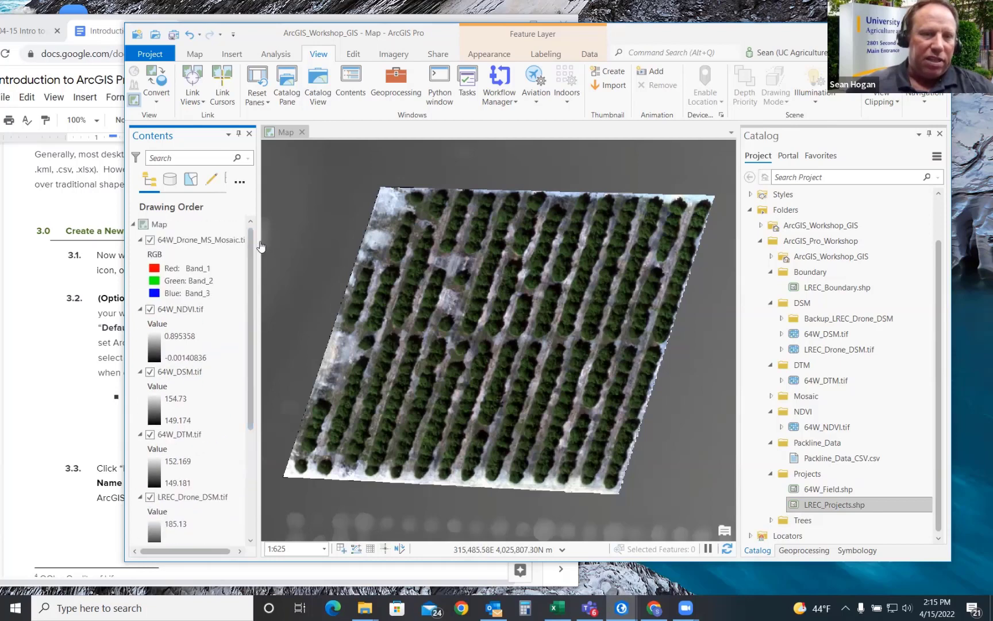
click(260, 244)
drag(258, 246, 329, 247)
Step: Inspect the LREC_Drone_DSM.tif pixel value just outside the drone mosaic's upper edge and close the pop-up
click(585, 209)
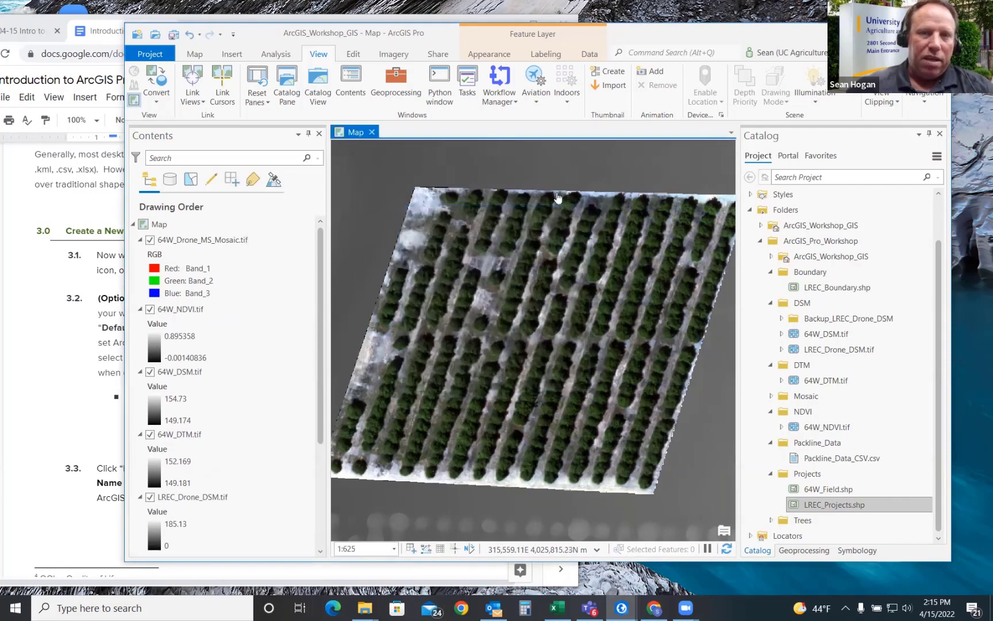
click(199, 55)
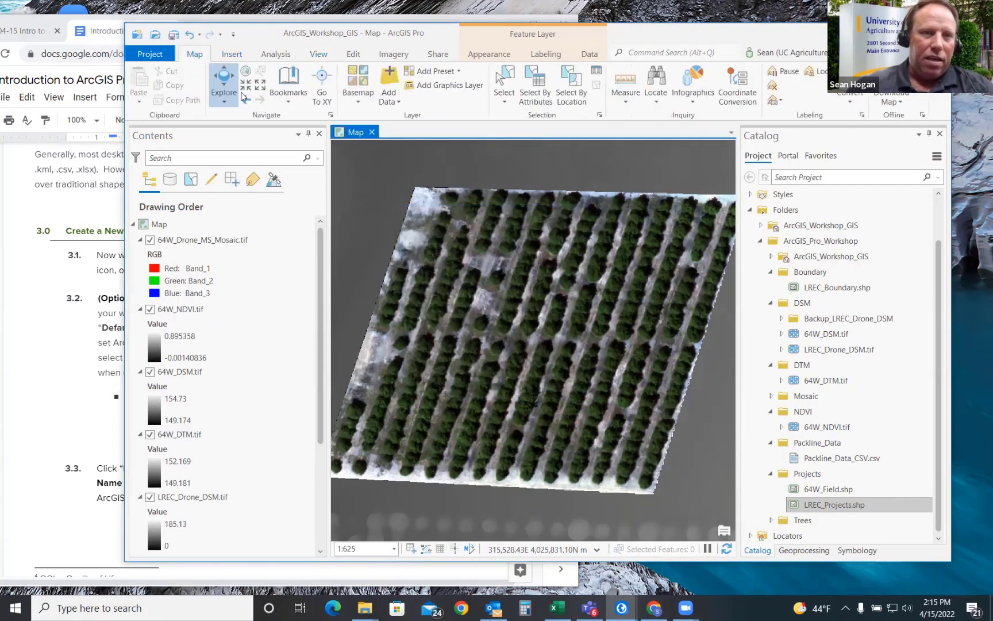
click(443, 160)
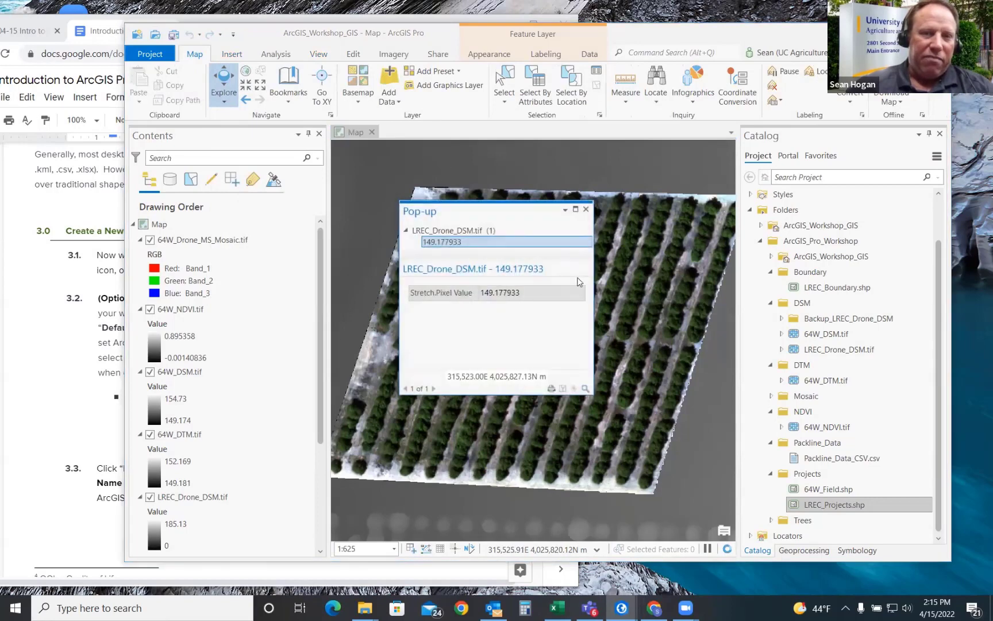
click(586, 208)
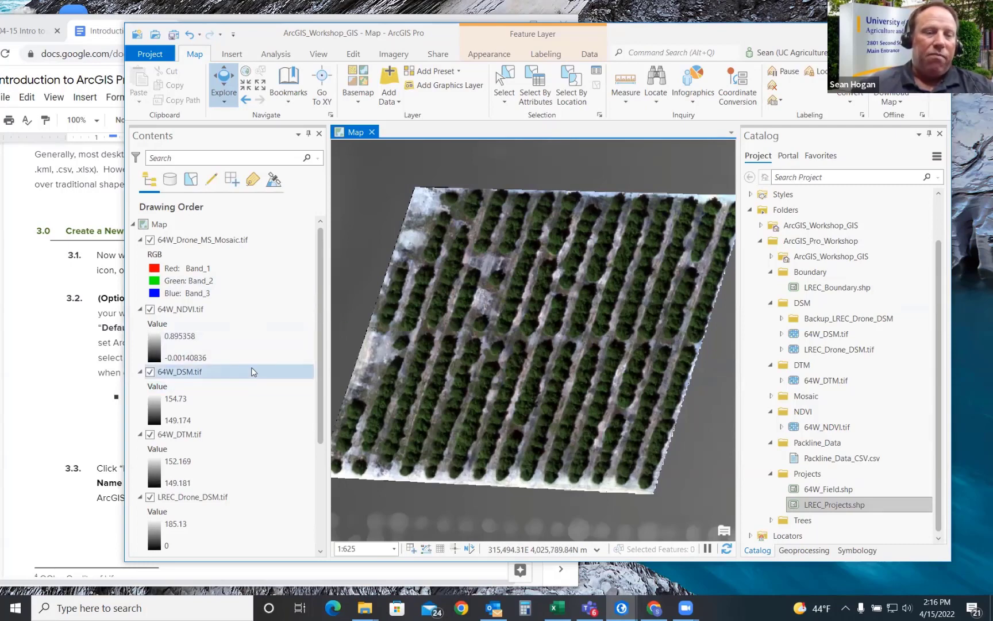
Step: Group the 64W_DSM.tif, 64W_DTM.tif and LREC_Drone_DSM.tif layers into one group layer
click(173, 372)
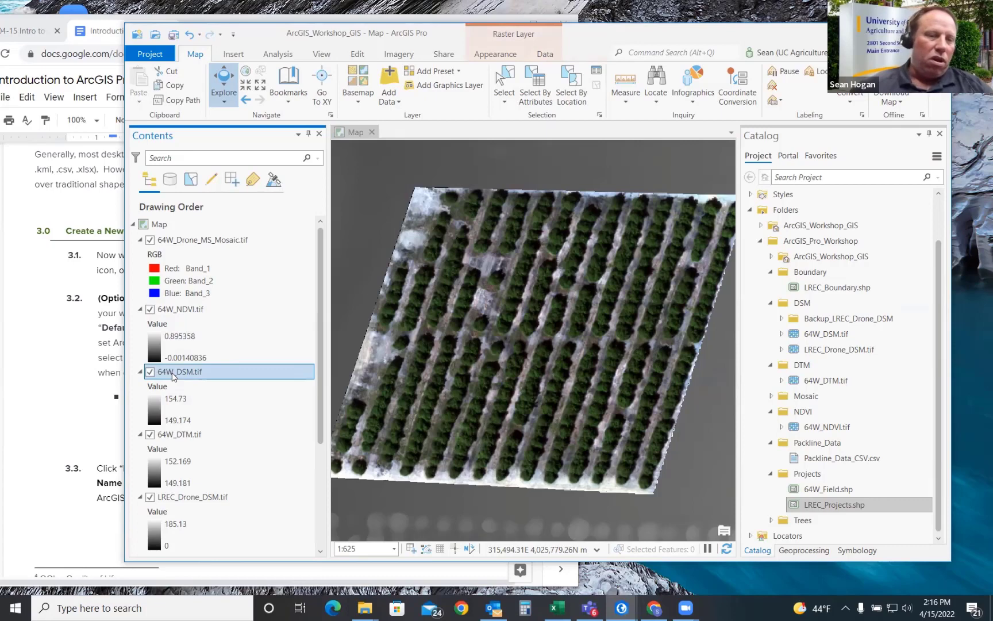
ctrl+click(183, 437)
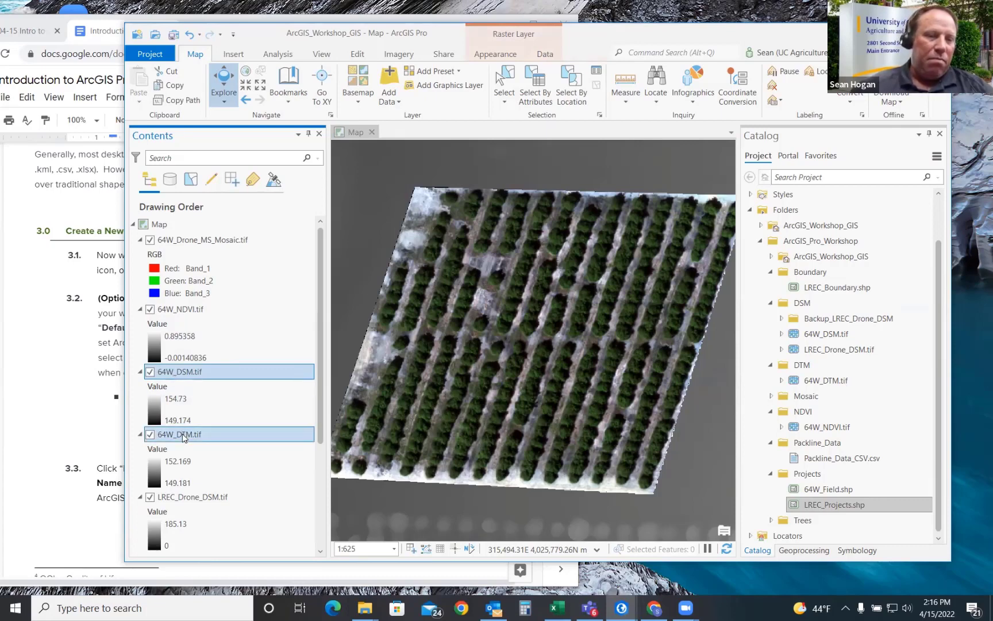
ctrl+click(175, 502)
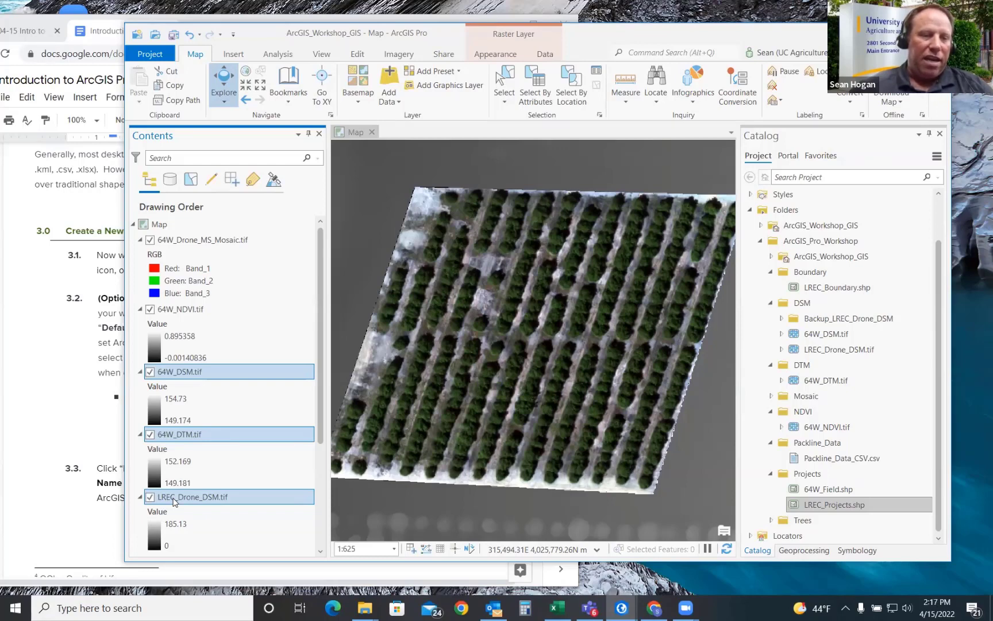
right_click(175, 501)
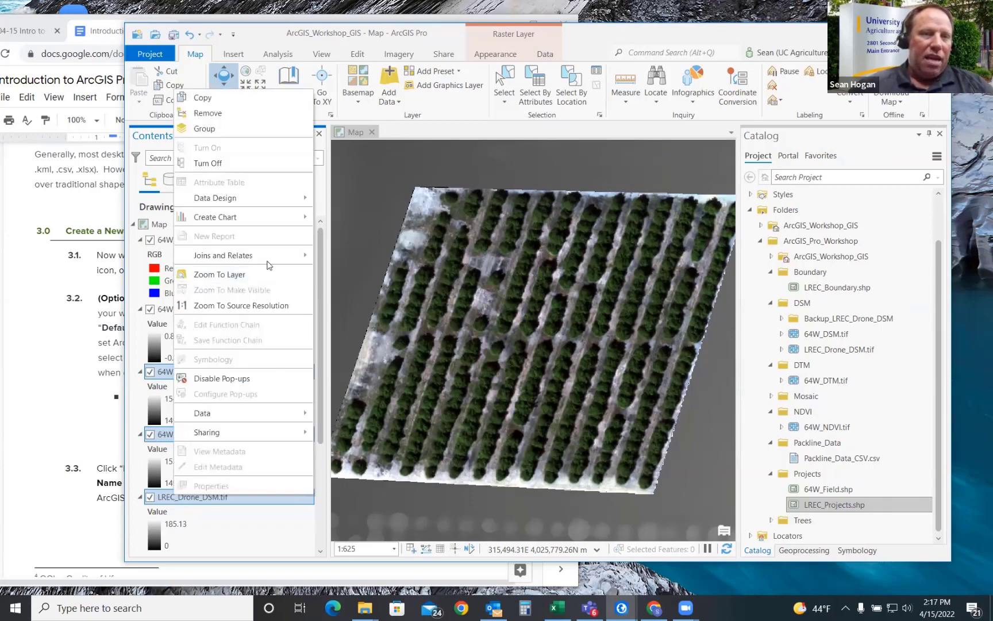
click(228, 129)
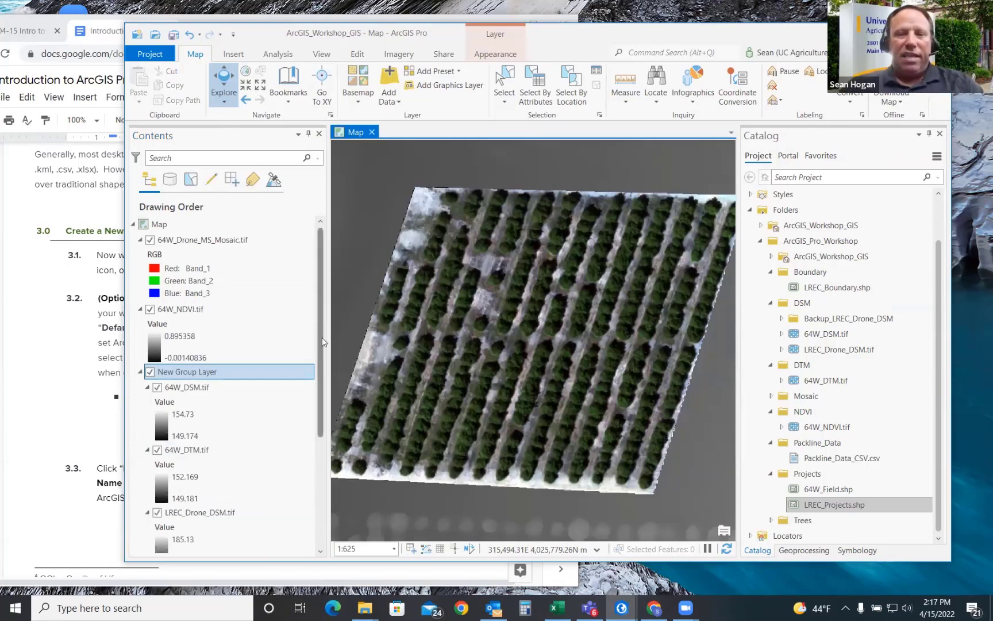
Step: Collapse and expand the new group layer to check how it holds the elevation rasters, leaving it expanded
click(141, 372)
click(141, 373)
click(140, 373)
click(141, 372)
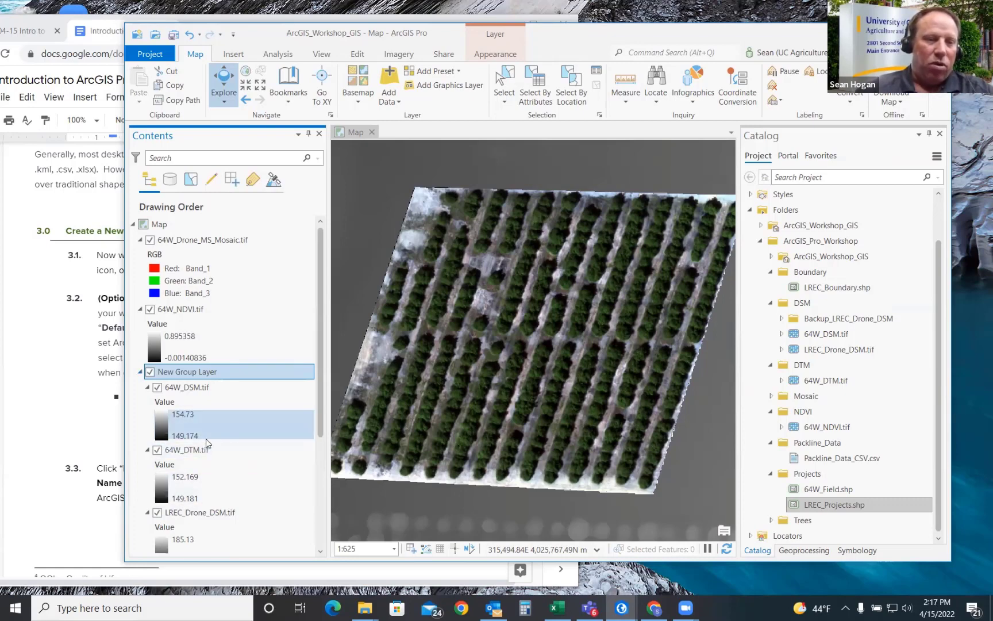
Step: Rename the group layer holding the DSM and DTM rasters to Elevation
click(181, 374)
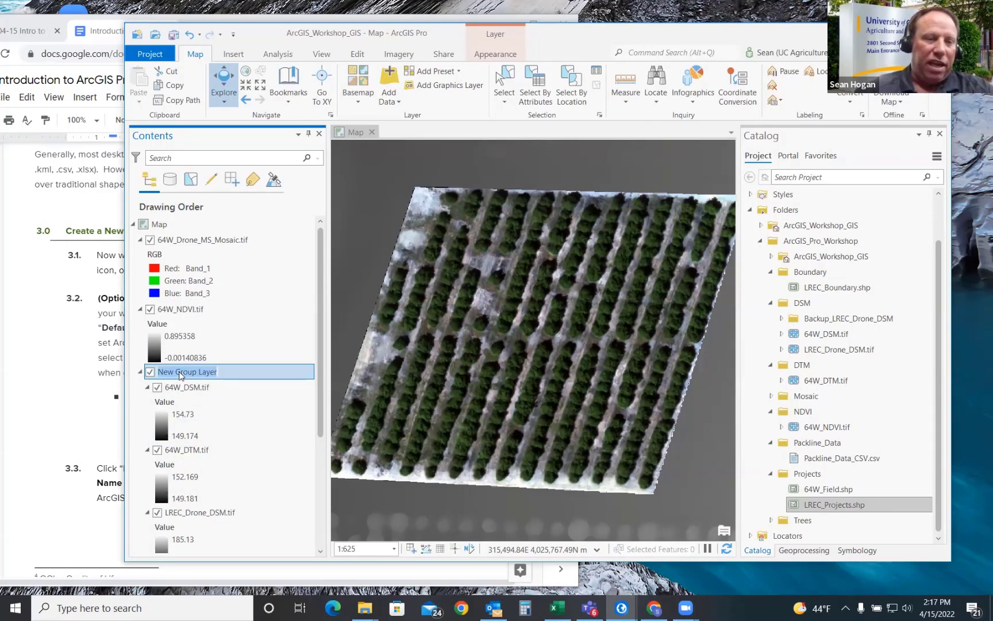
click(179, 371)
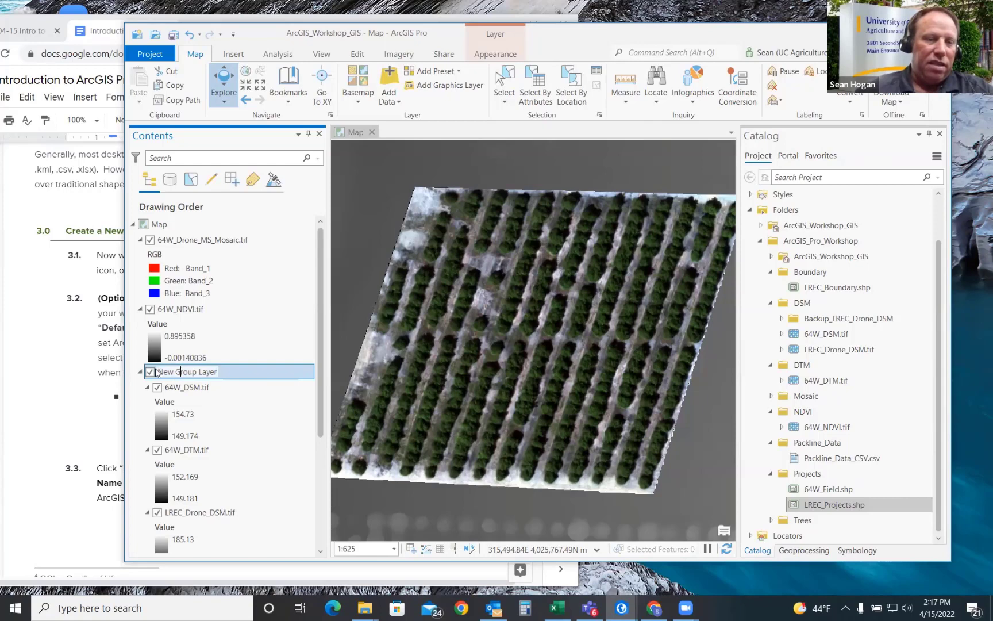
drag(158, 371, 233, 378)
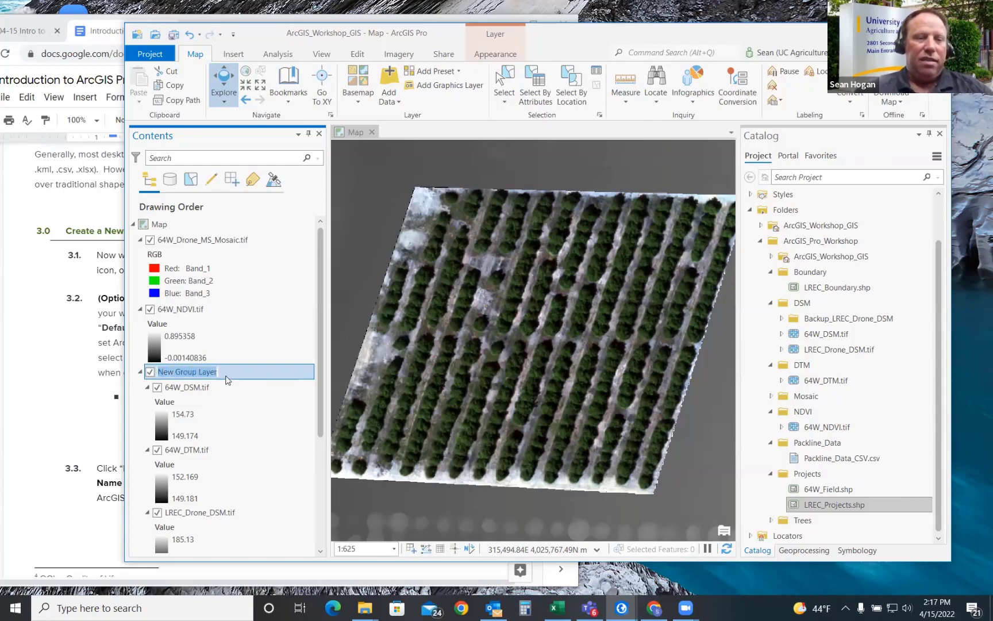
text(E)
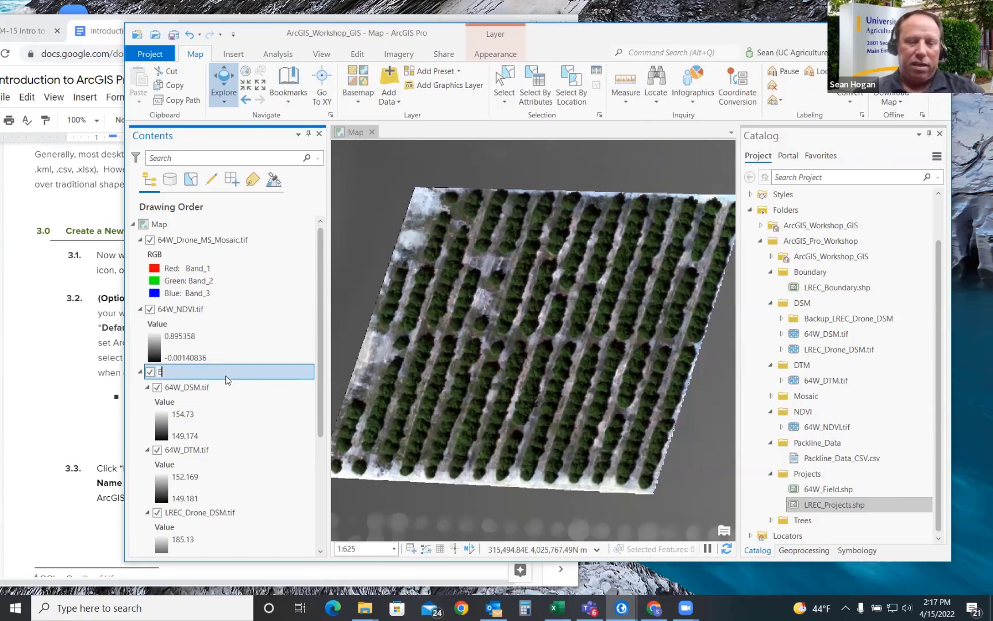
text(levation)
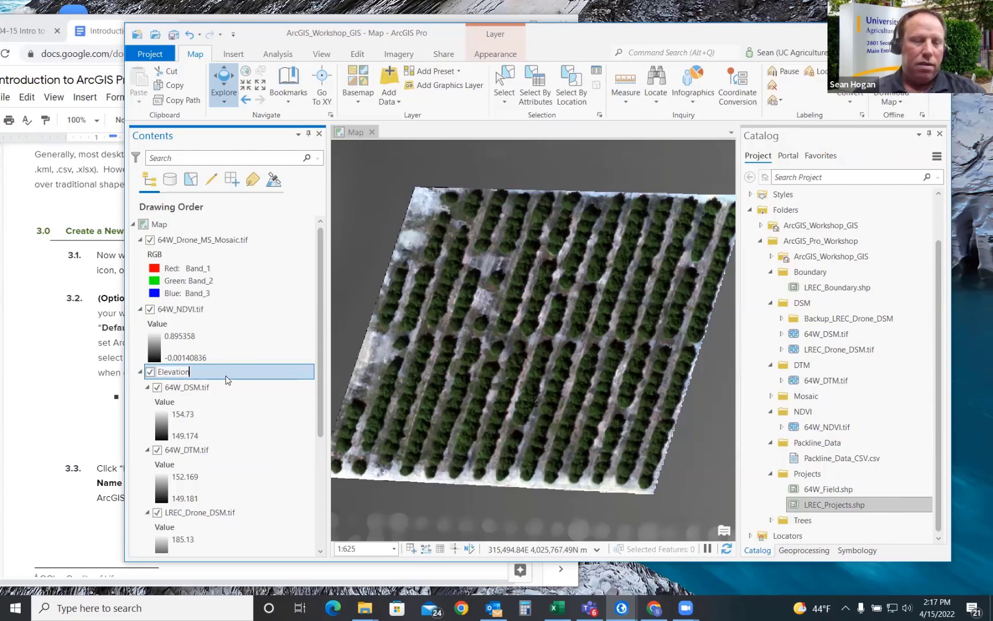
key(Return)
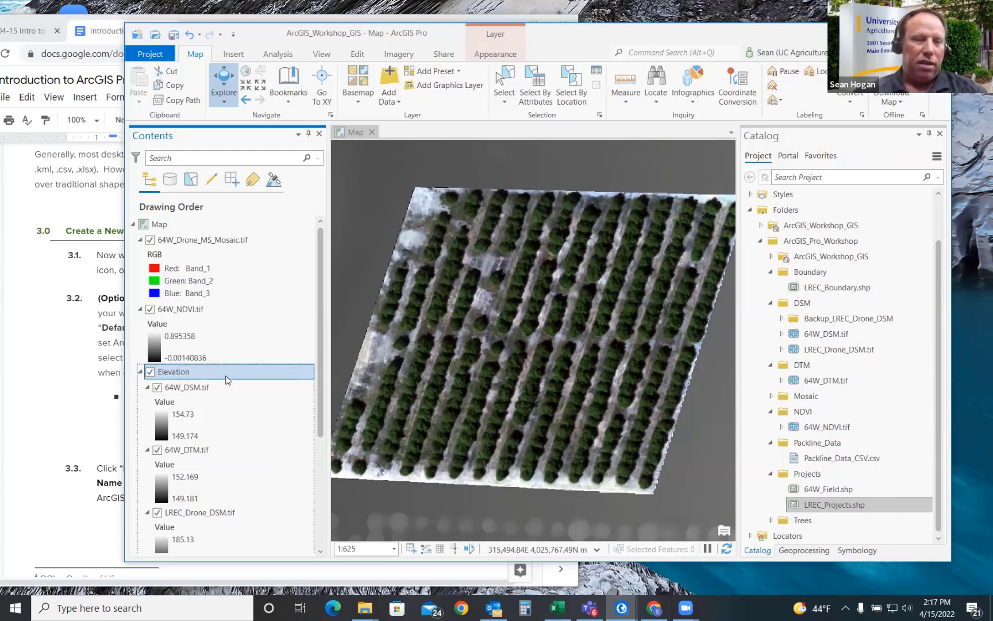
Step: View the general properties of the Elevation group layer and close them without changes
right_click(168, 375)
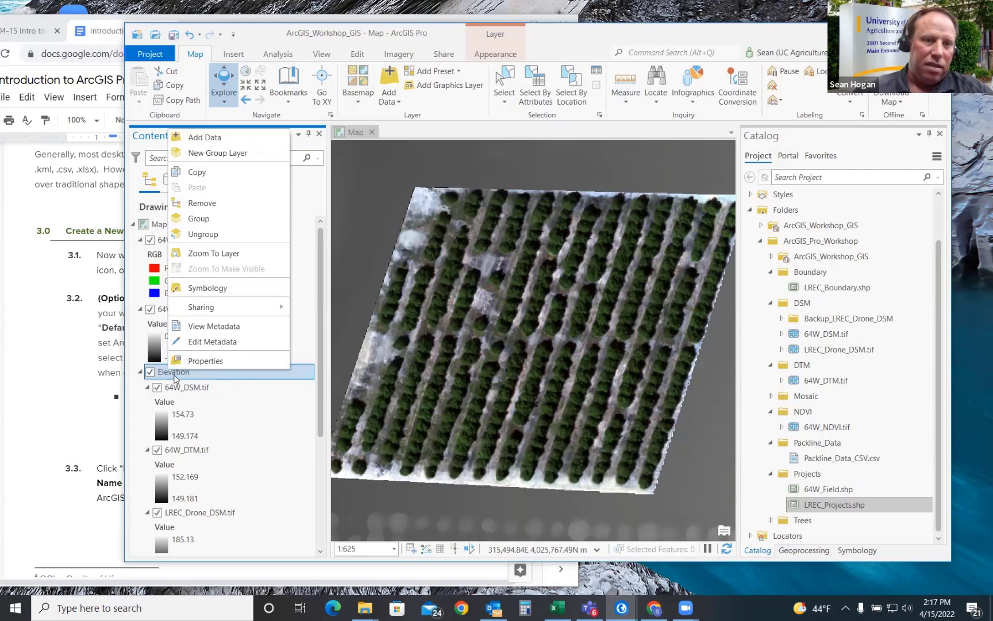
click(197, 361)
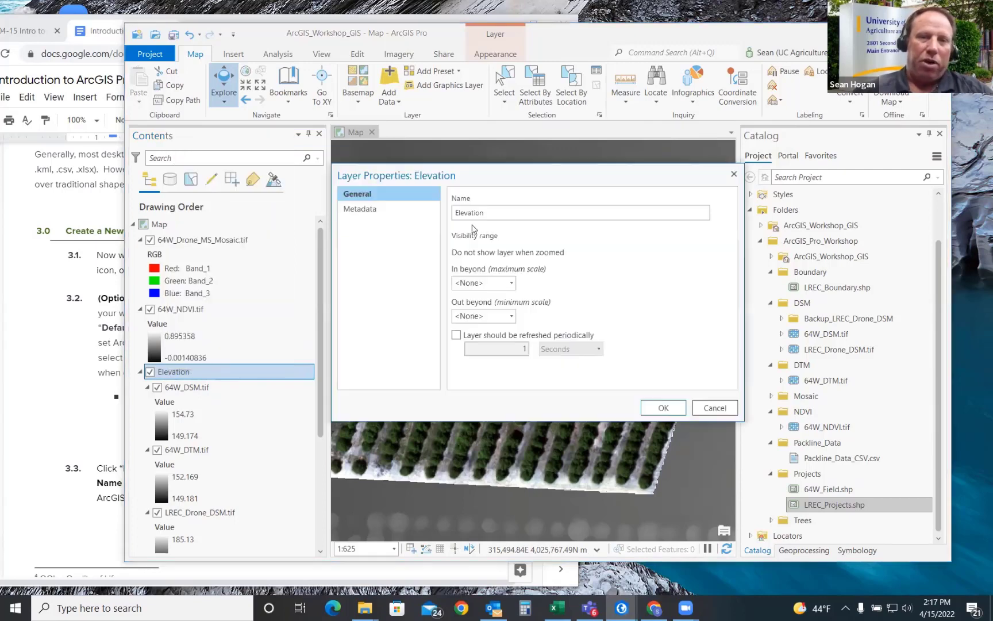
click(733, 173)
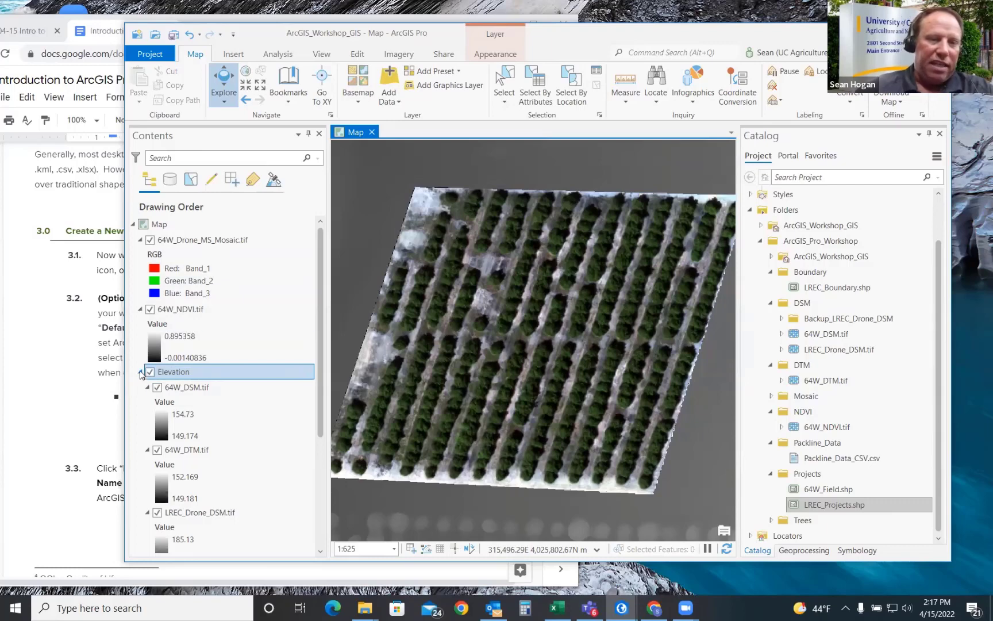
Step: Collapse the Elevation group layer and turn off its visibility
click(141, 373)
click(151, 373)
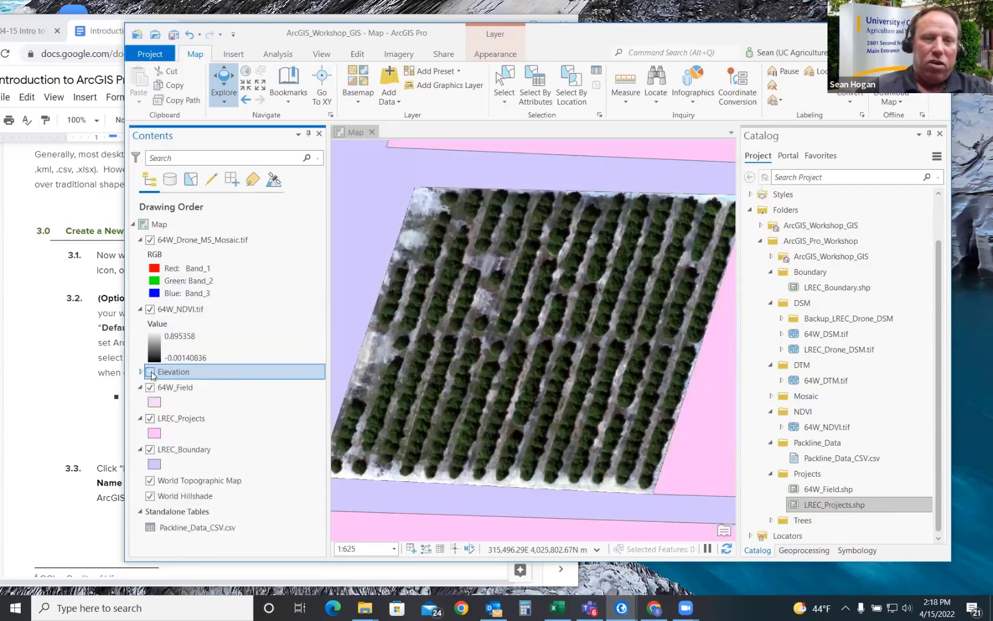
click(150, 372)
click(150, 373)
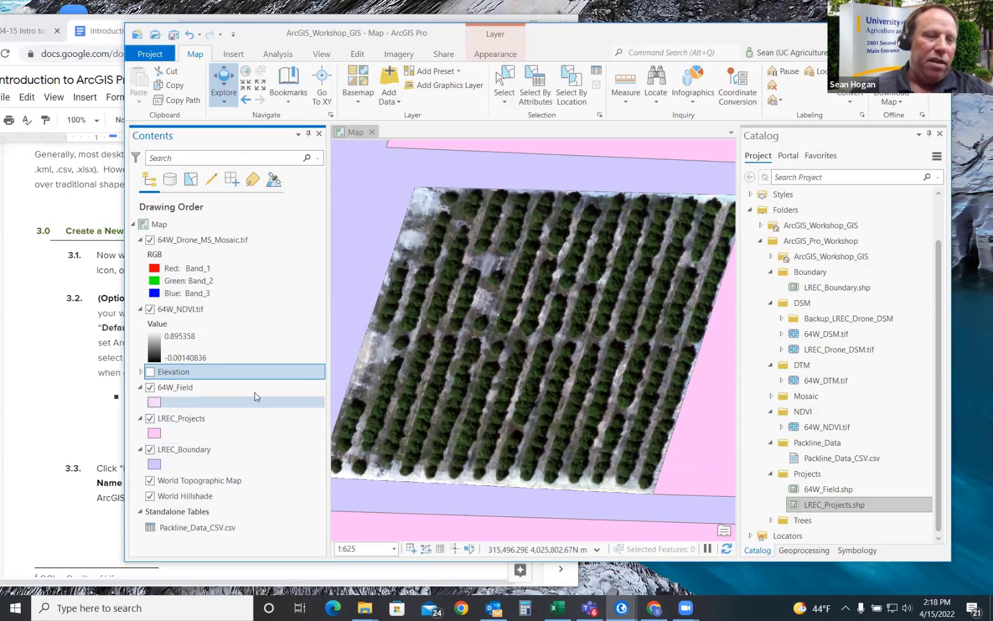
Step: Group the 64W_Field, LREC_Projects and LREC_Boundary layers into one group layer
click(183, 391)
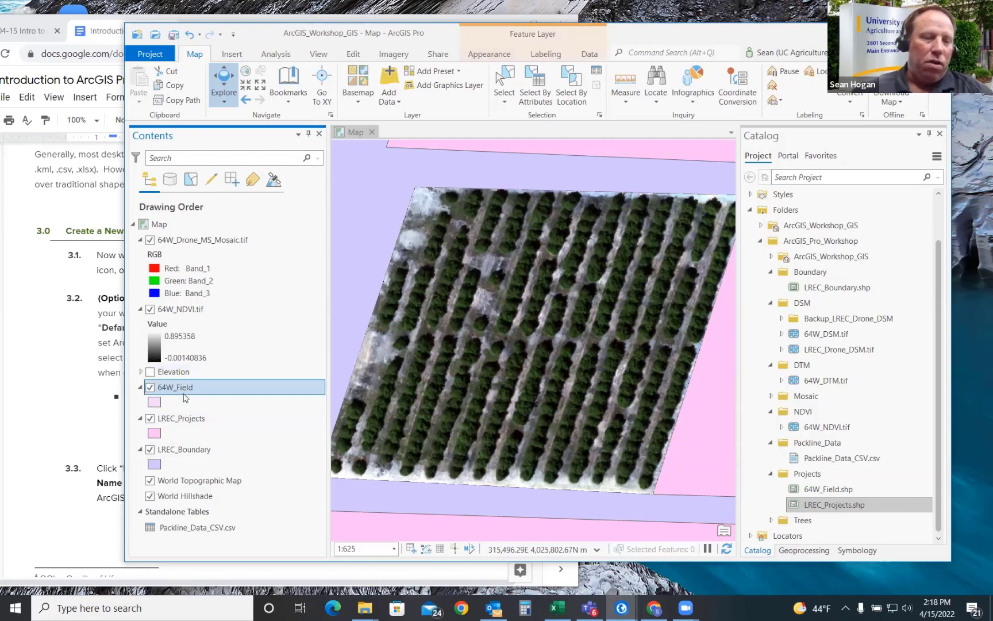
ctrl+click(181, 418)
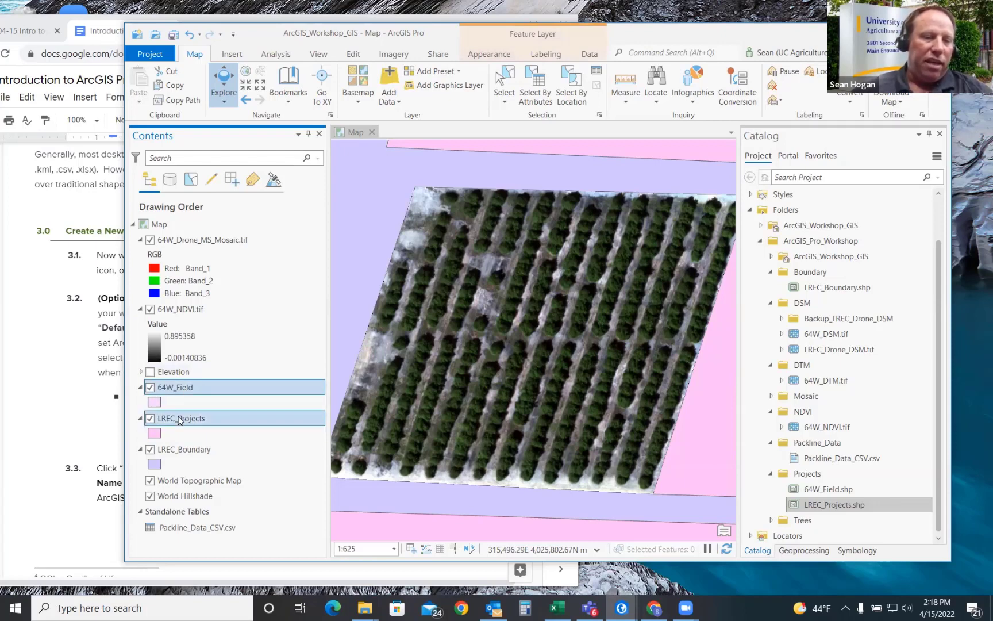
ctrl+click(179, 451)
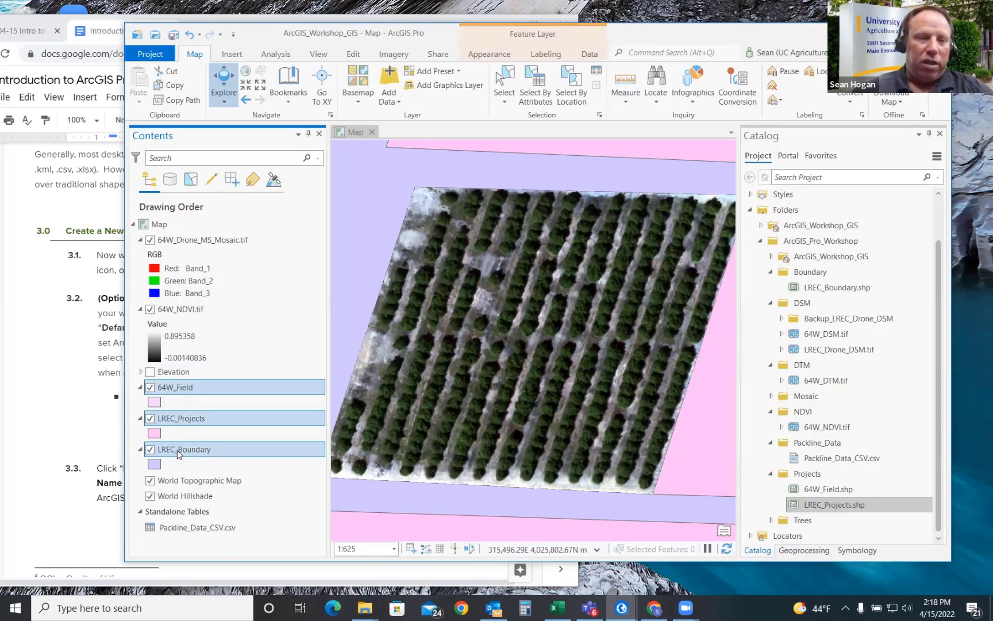
right_click(179, 454)
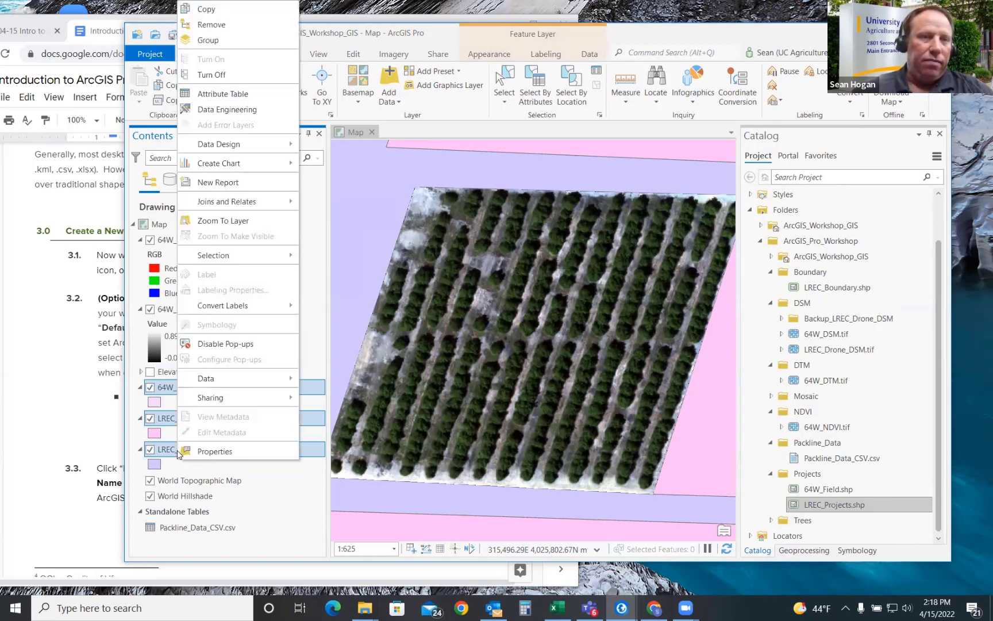
click(212, 42)
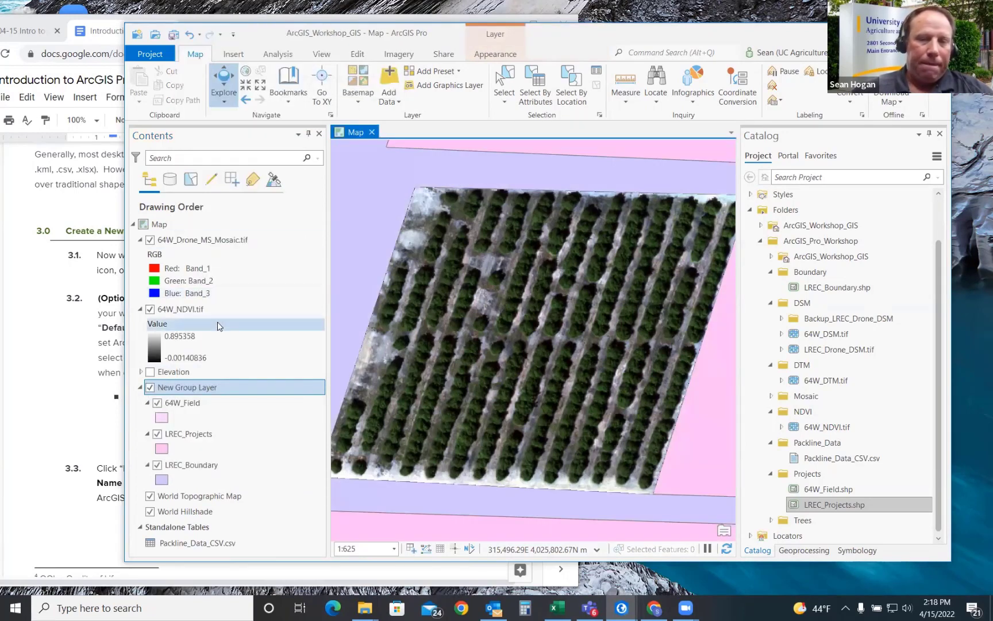
Step: Rename the group layer holding the field, projects and boundary layers to Polygons and collapse it
click(182, 387)
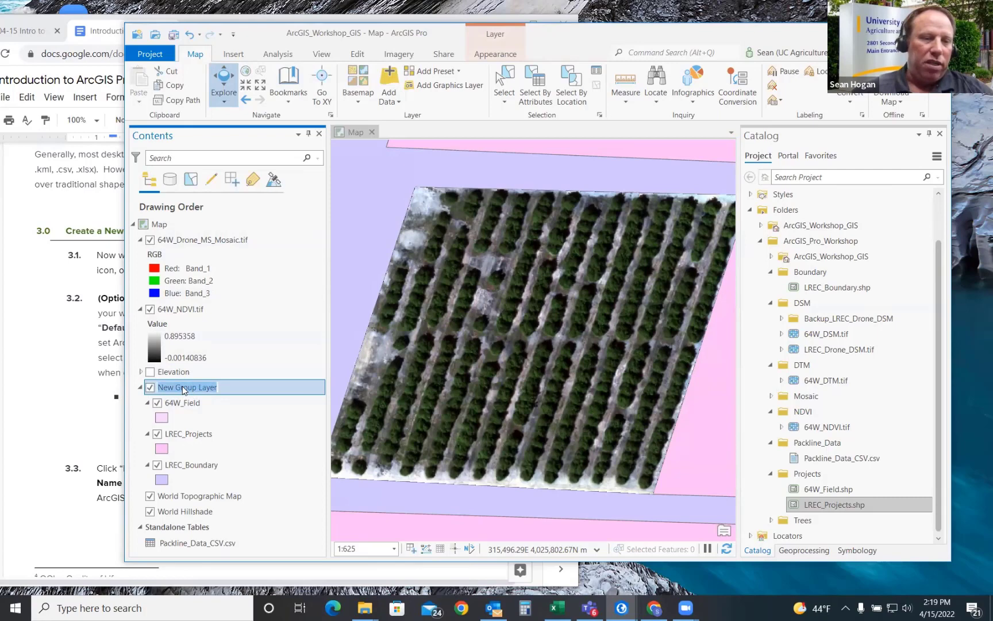
click(182, 385)
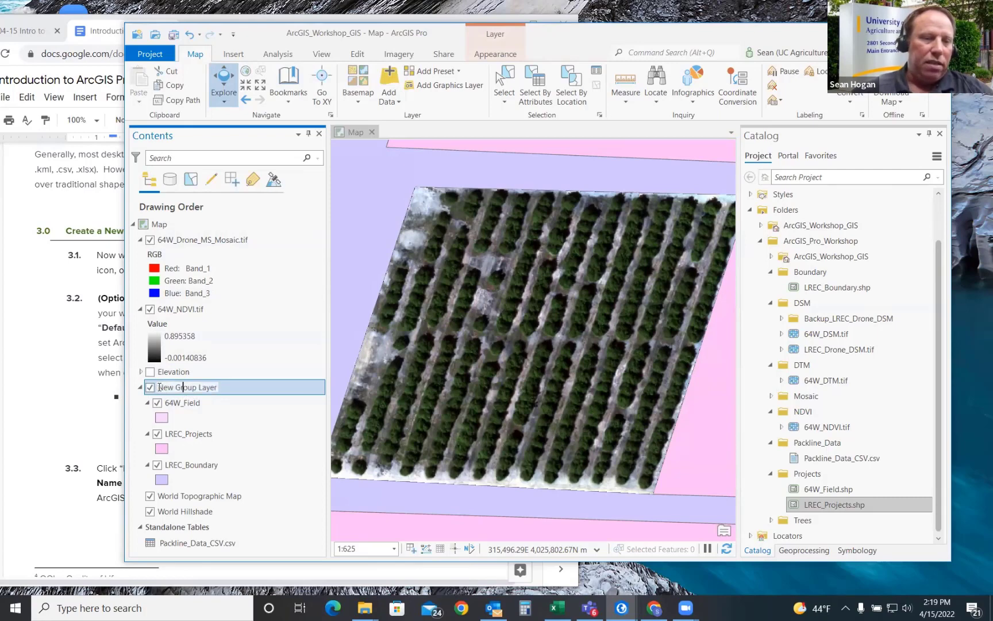
drag(159, 386, 264, 391)
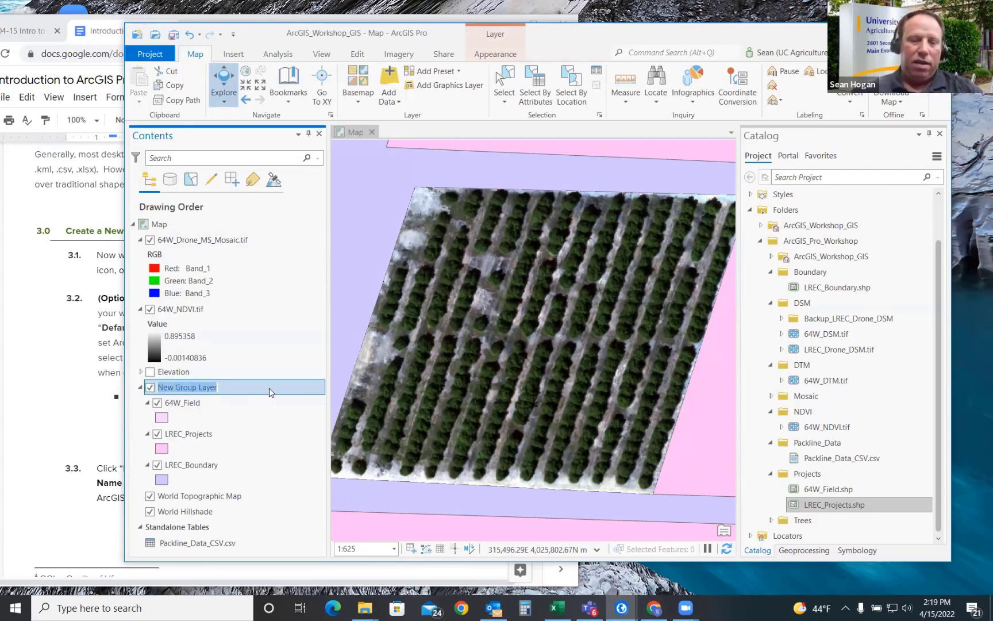
text(Polygons)
key(Return)
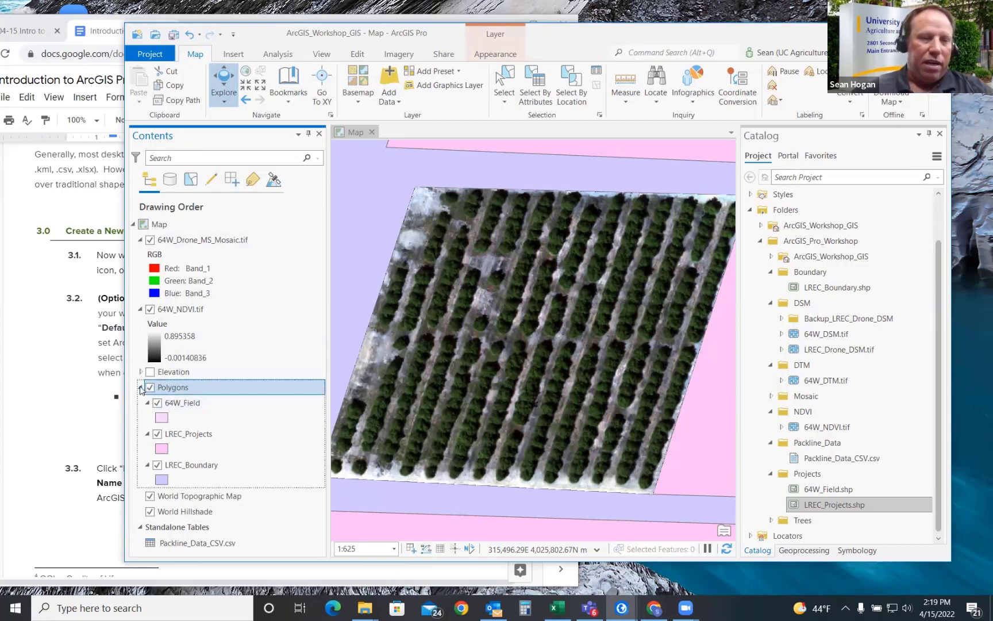
click(141, 388)
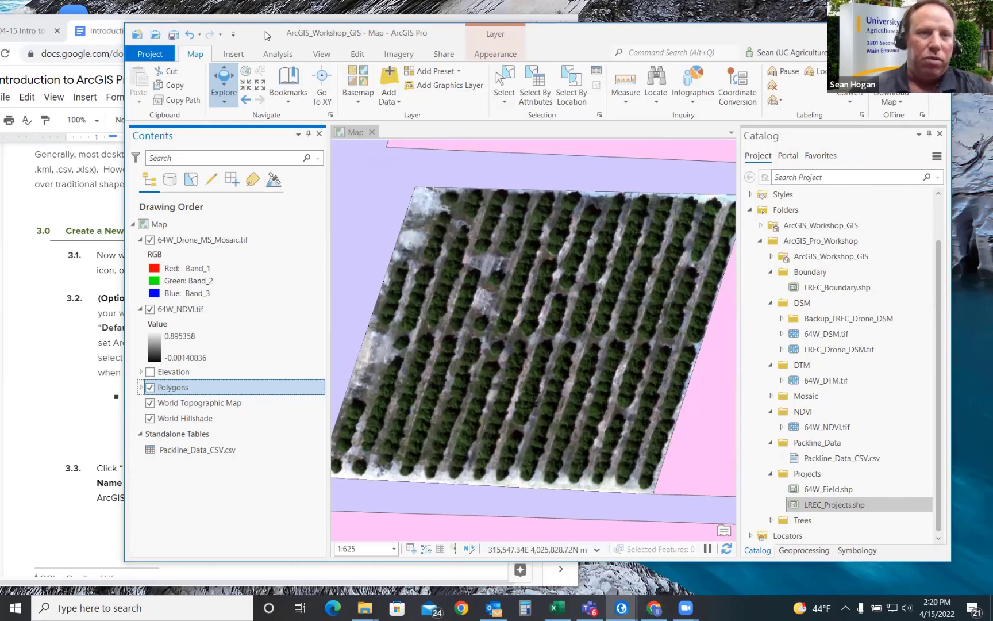
Step: Move the application window slightly down and to the left on the desktop
drag(258, 36, 231, 47)
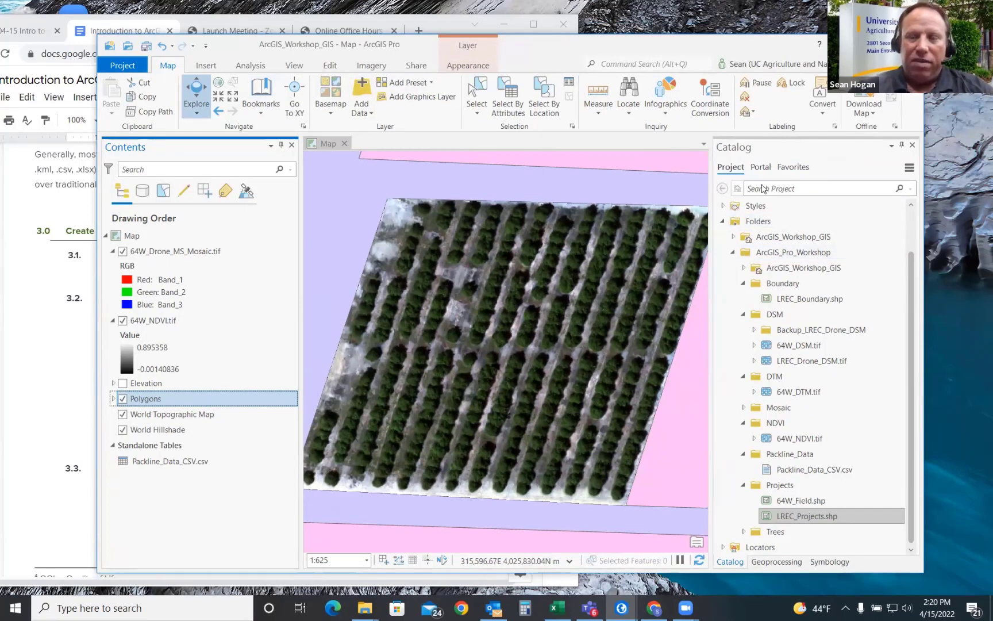
click(830, 253)
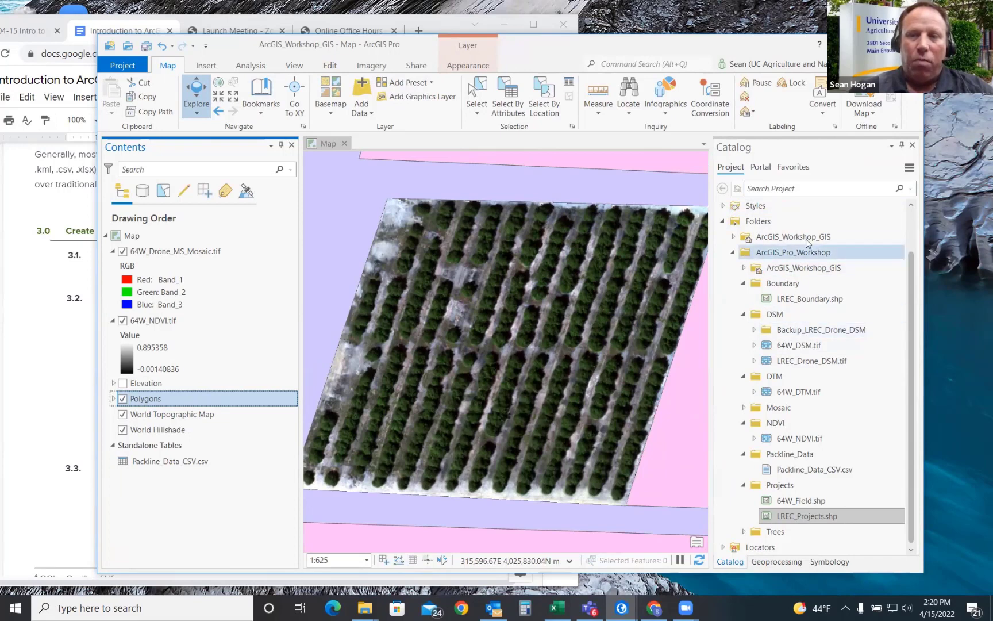
click(820, 279)
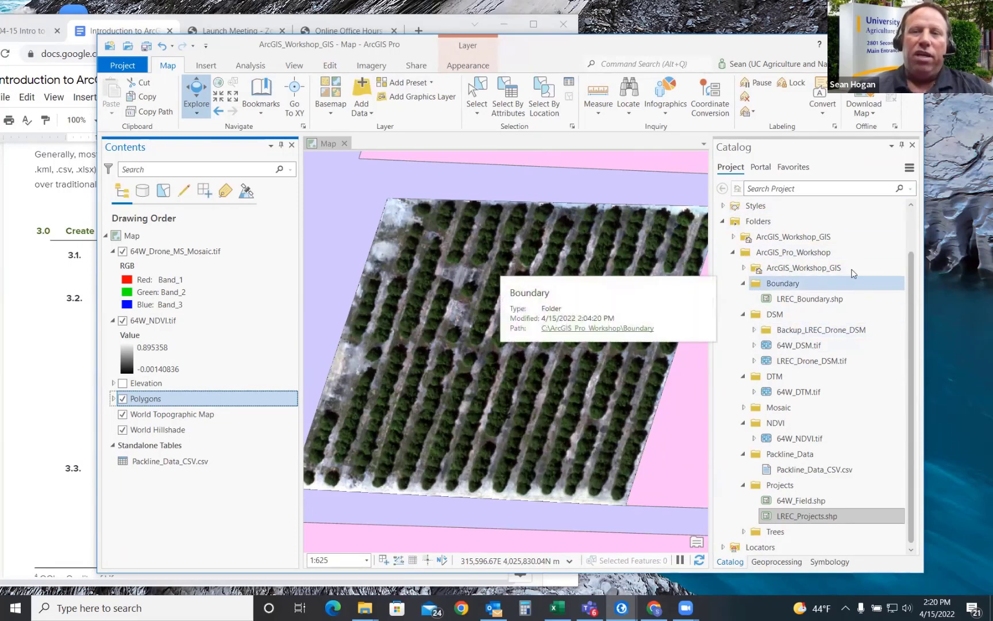
click(842, 237)
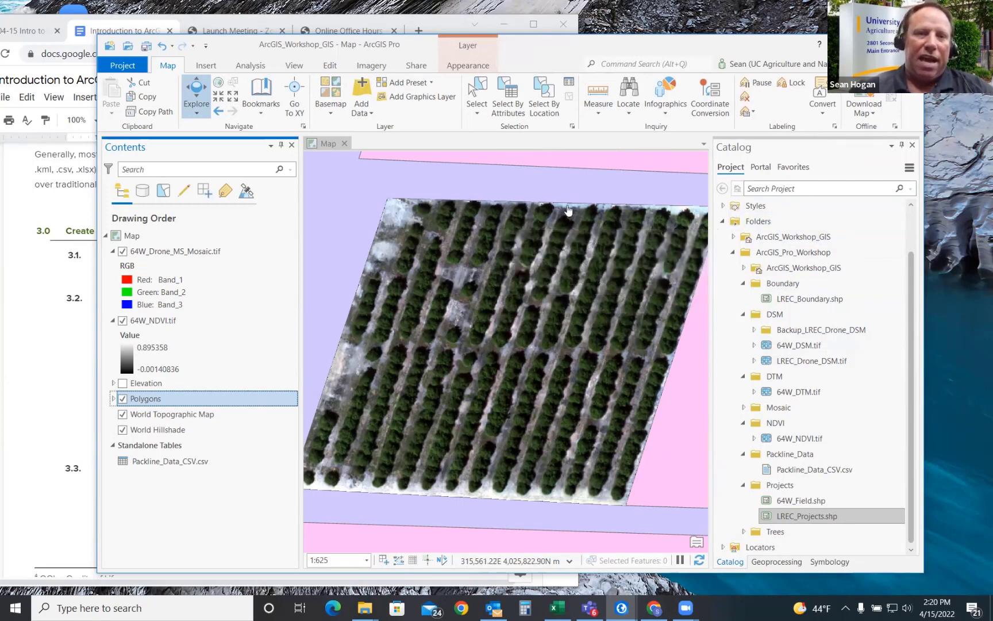
Step: Open a catalog view of the project beside the map and widen the application window
click(295, 67)
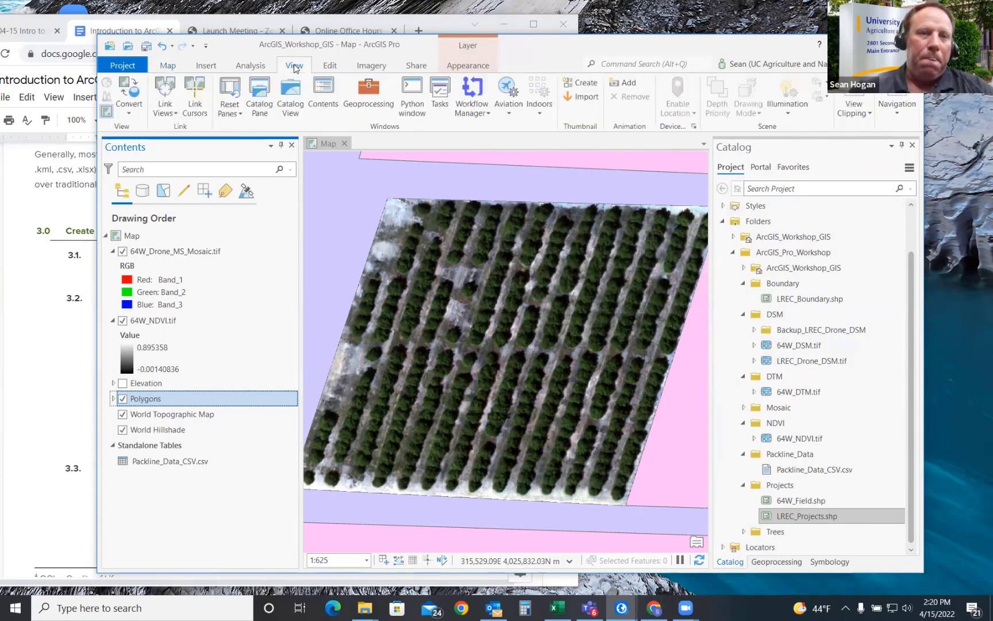
click(294, 99)
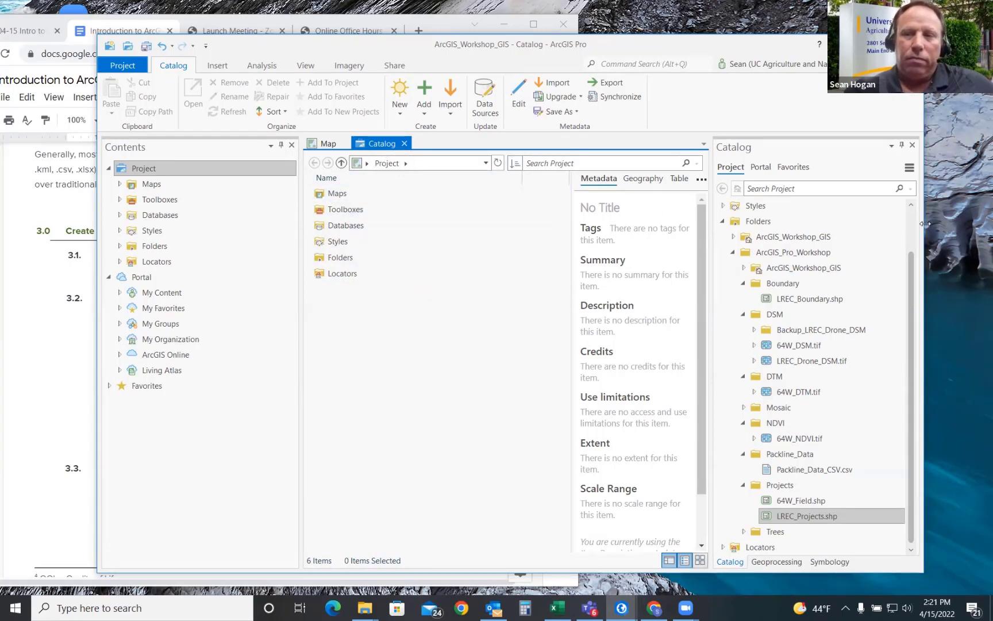
drag(925, 223, 977, 223)
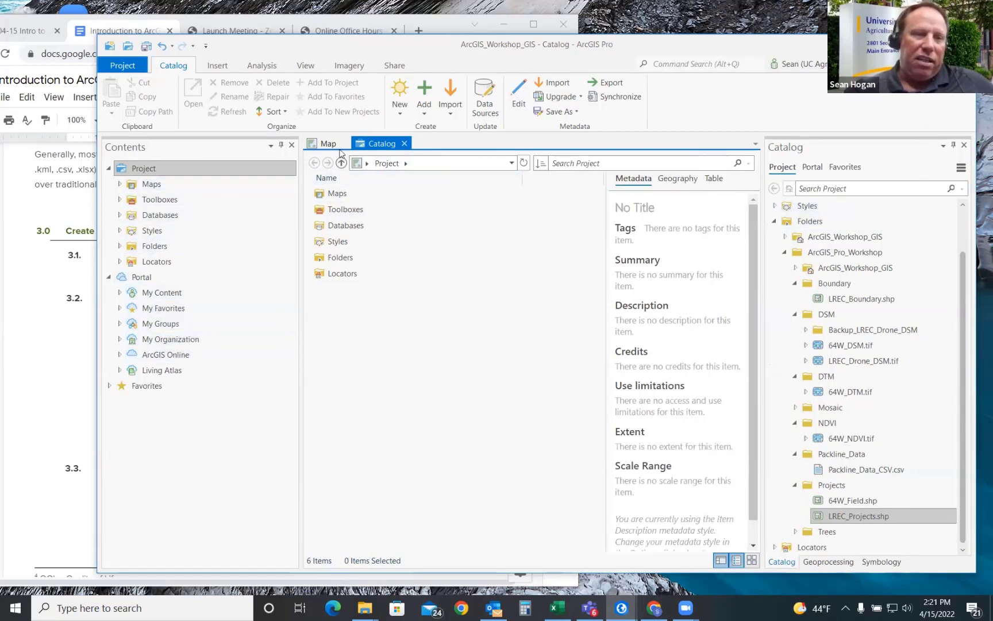
Step: Switch to the map view and back to the catalog view to compare what the Contents pane lists
click(328, 148)
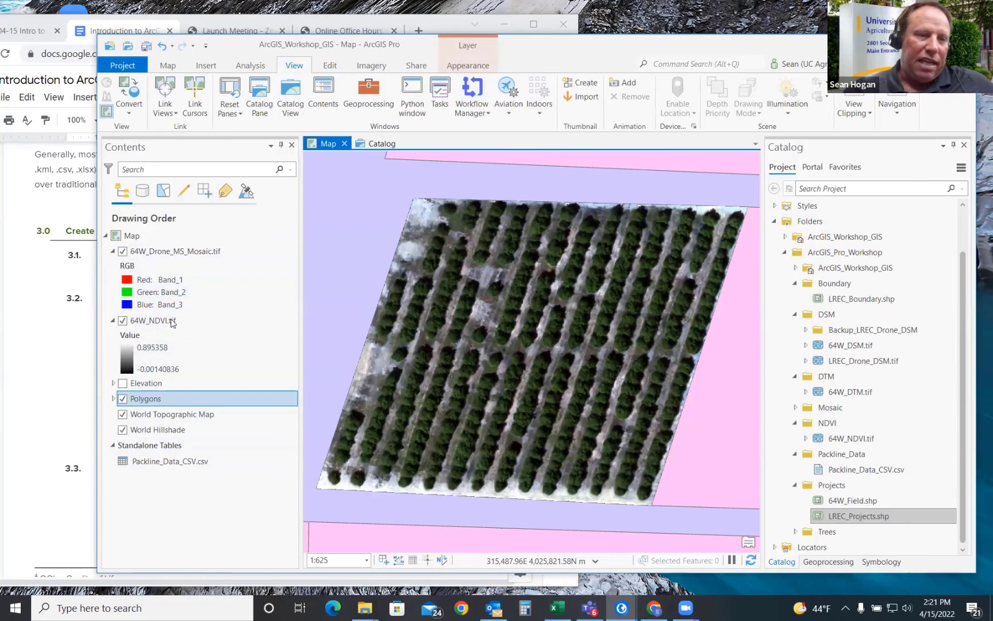
click(375, 145)
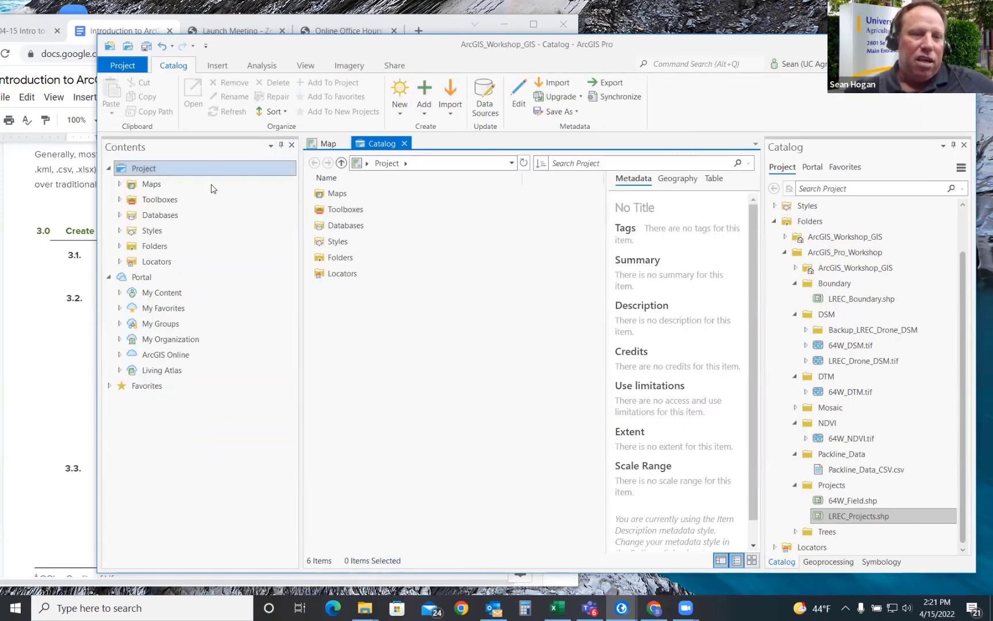
Step: Search the portal's Living Atlas collection for NAIP in the catalog view
click(161, 371)
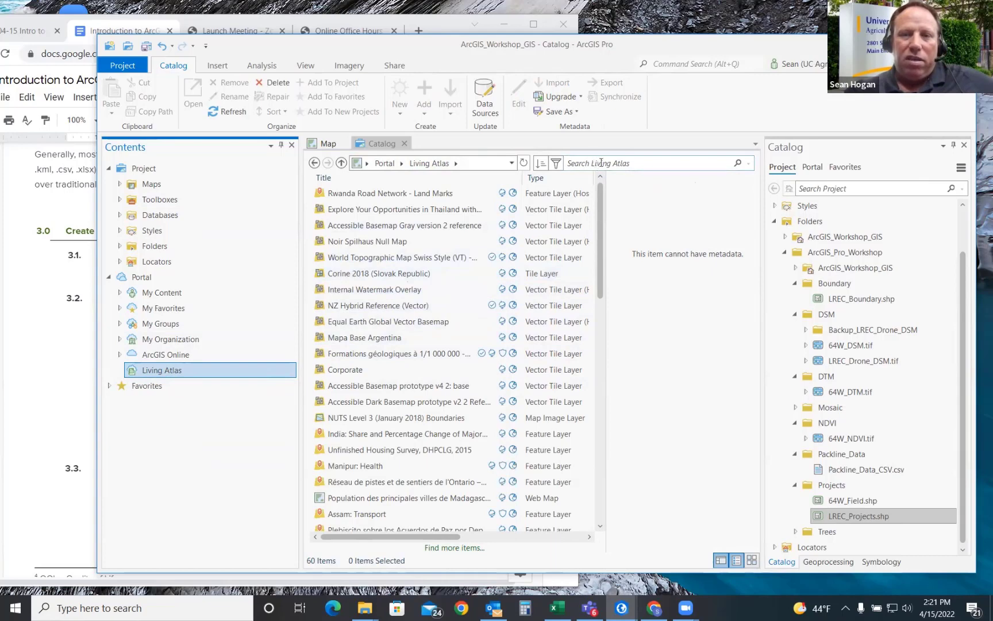
click(584, 163)
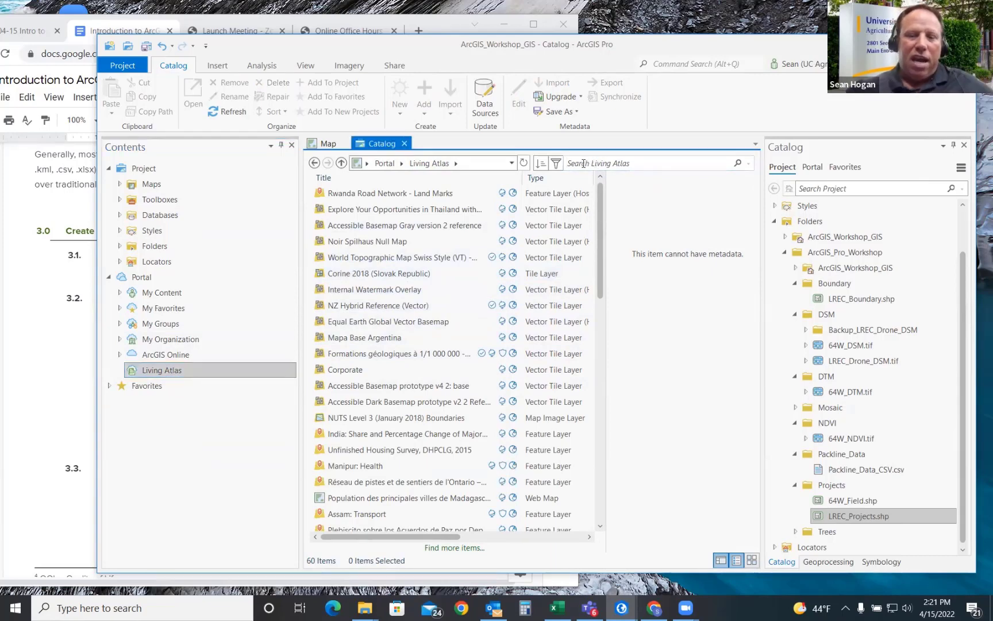
text(NAIP)
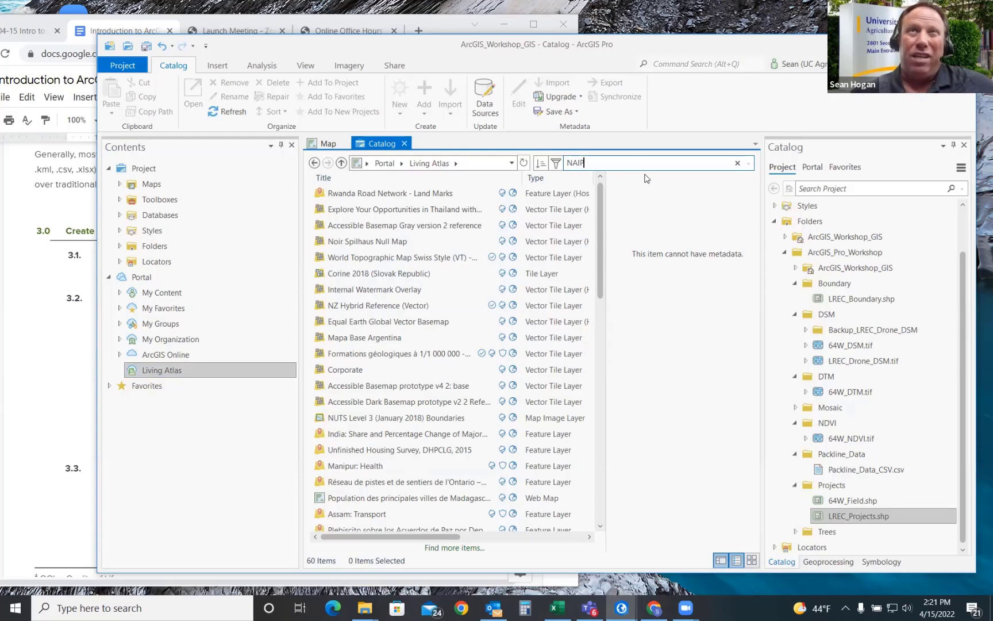
click(617, 162)
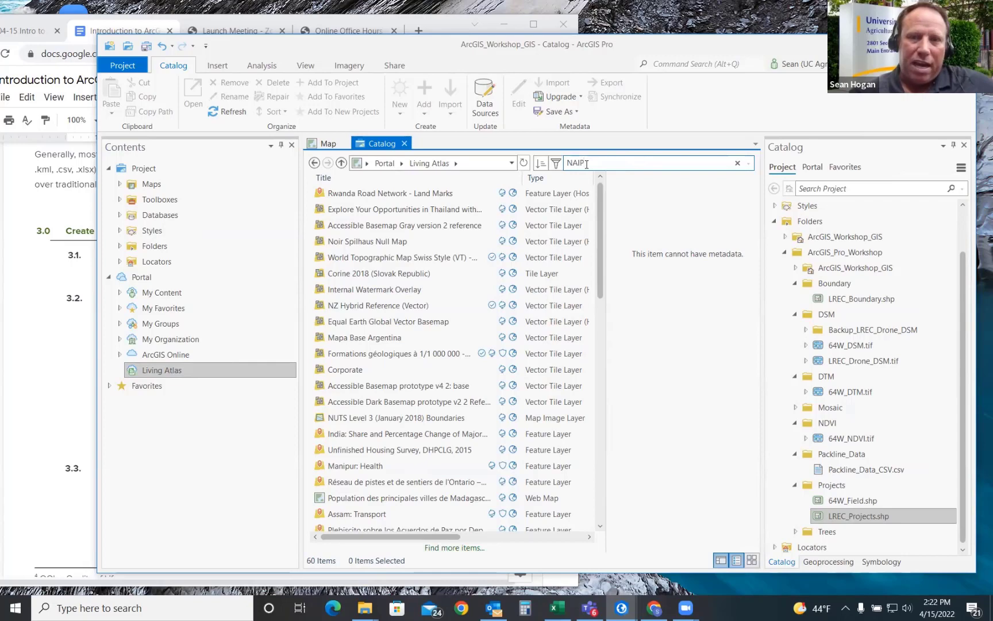
key(Return)
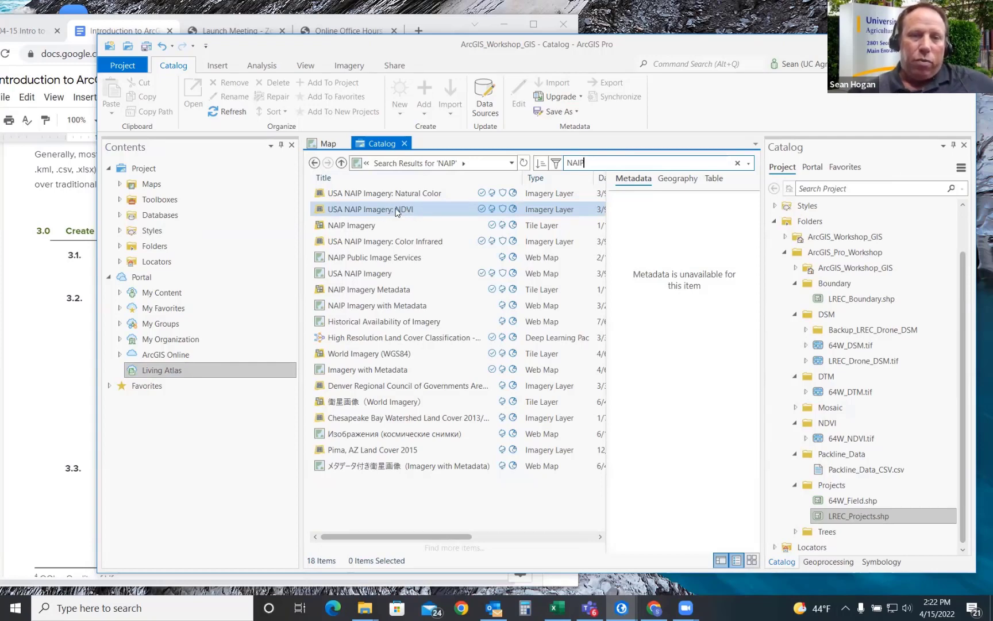
Step: Read the metadata summary and description of the USA NAIP Imagery: NDVI layer
click(357, 211)
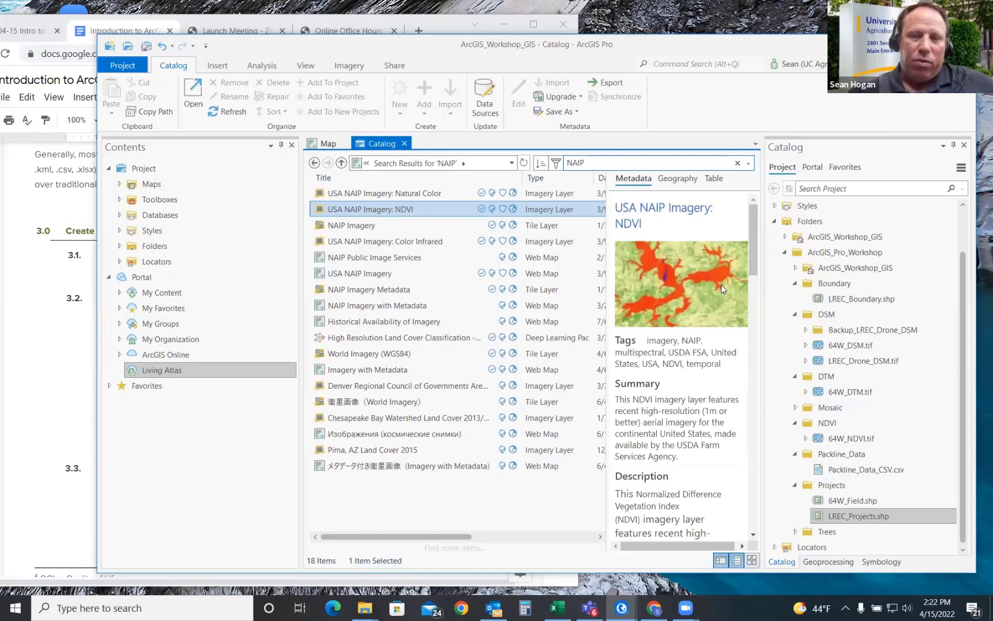
scroll(671, 294, down, 10)
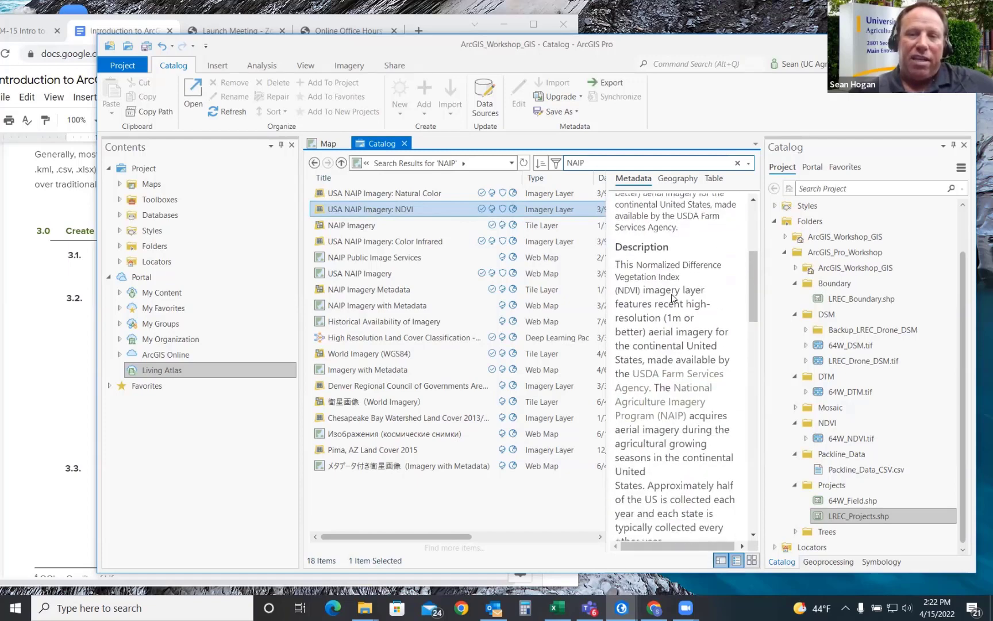
Step: Review the USA NAIP Imagery: NDVI metadata, and add the USA NAIP Imagery: Color Infrared layer from the Living Atlas results to the map
scroll(671, 295, down, 15)
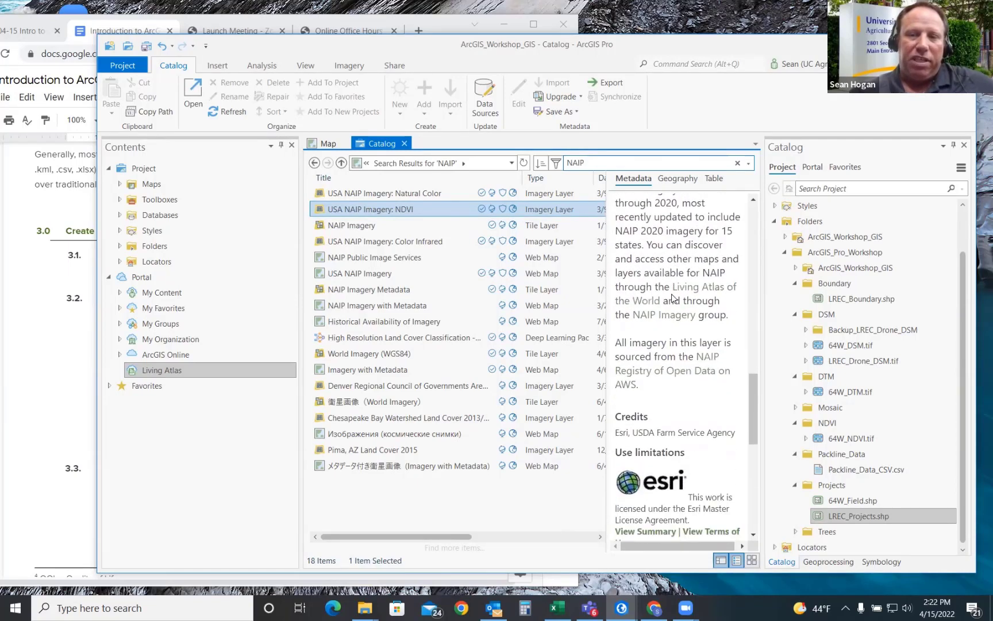
scroll(671, 297, up, 10)
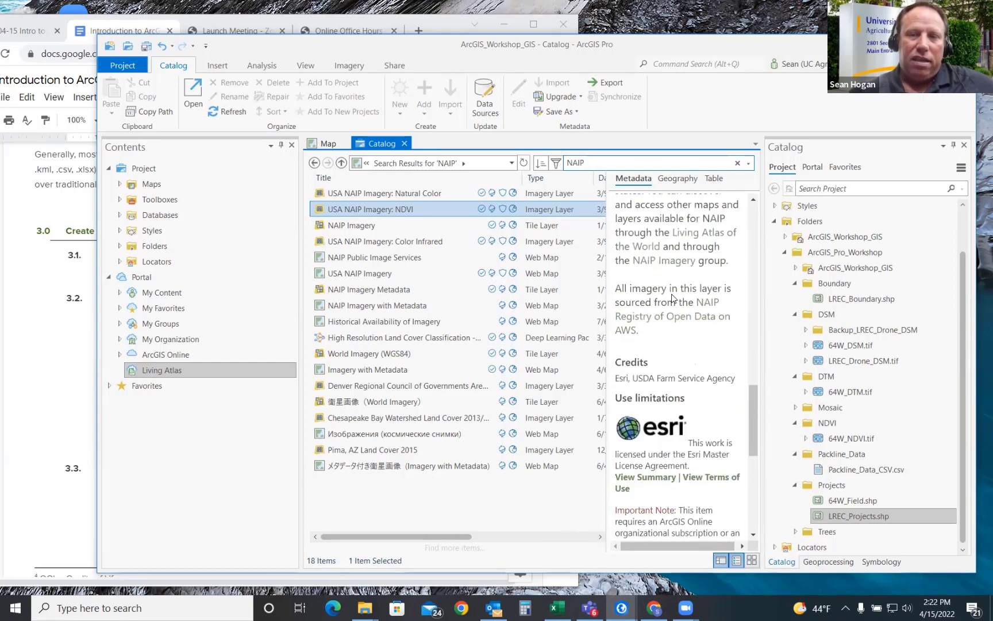
scroll(672, 294, up, 10)
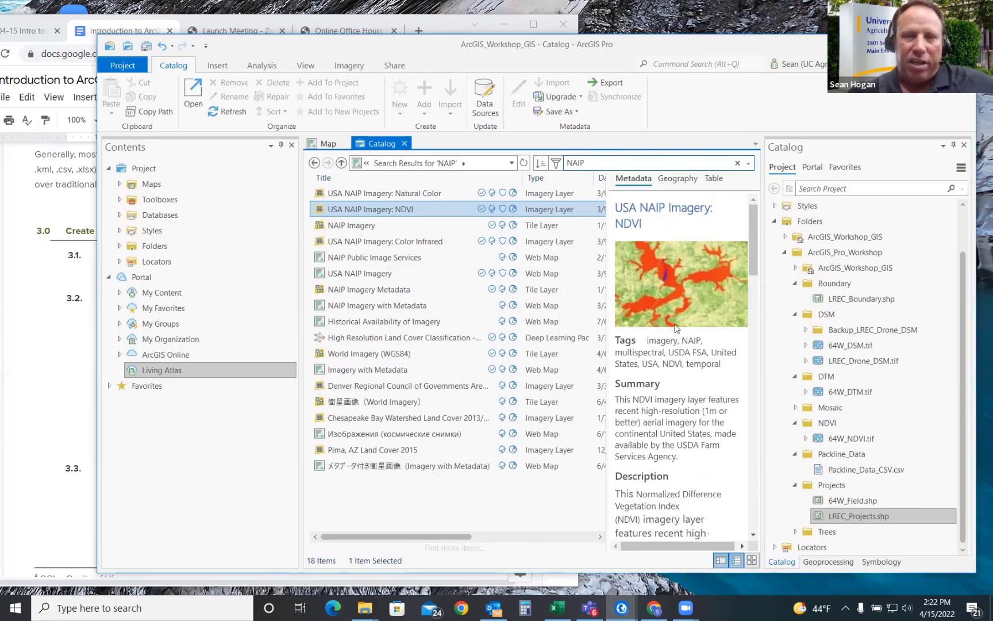
click(406, 195)
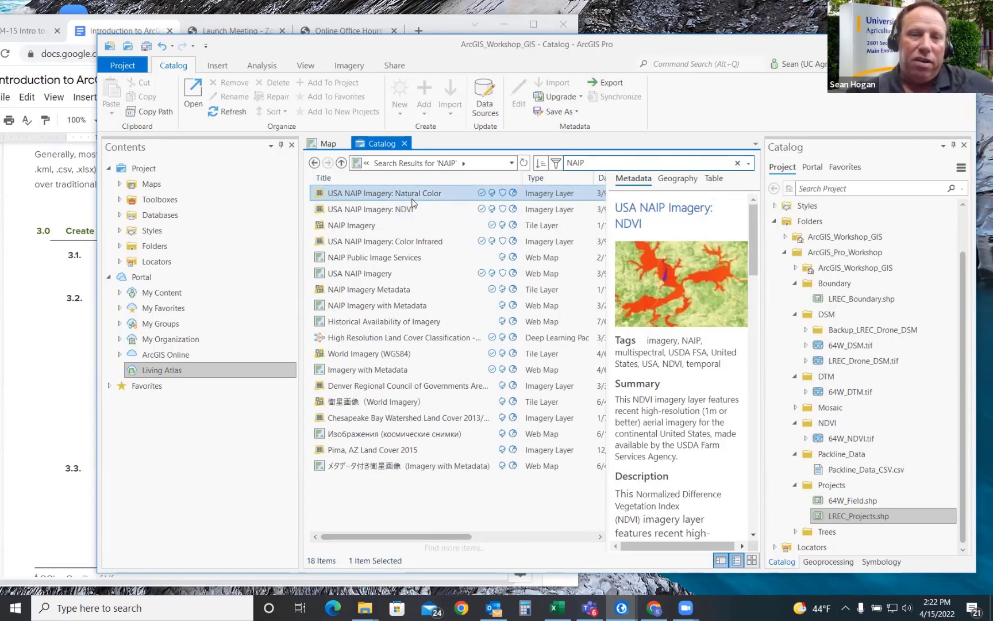
click(400, 243)
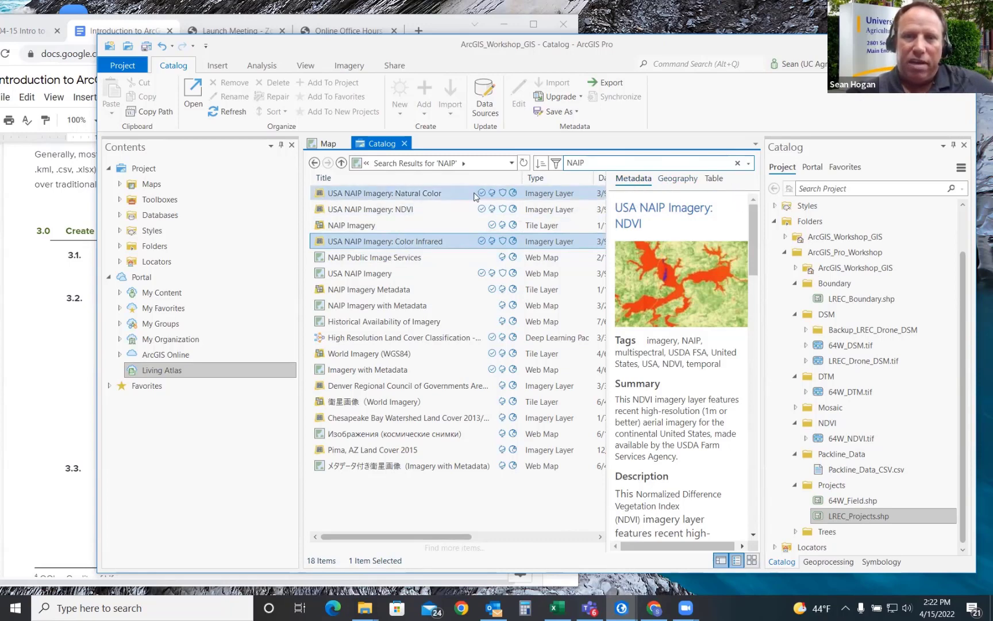
click(414, 193)
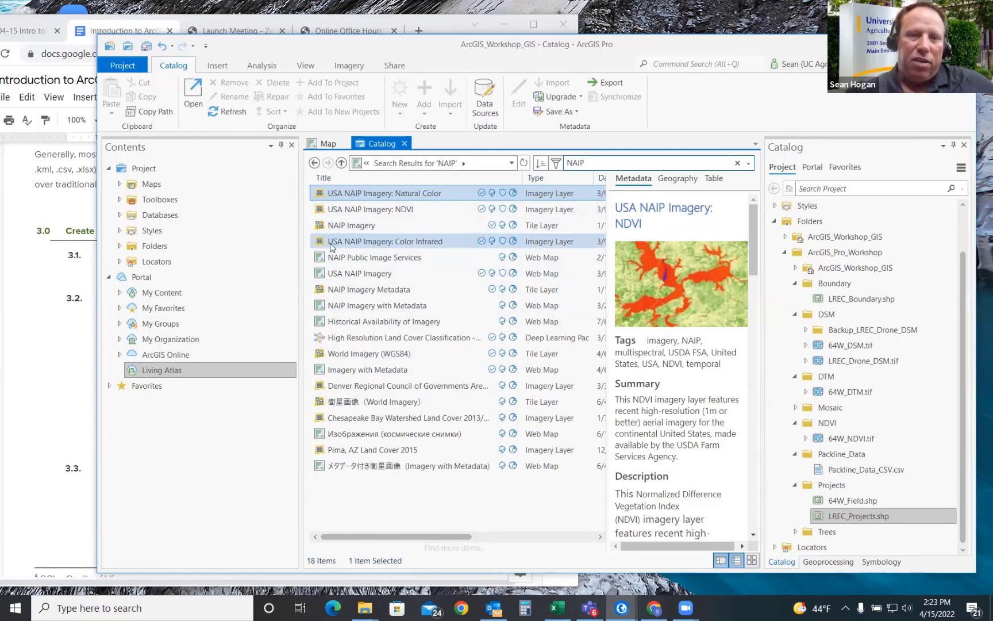
right_click(407, 244)
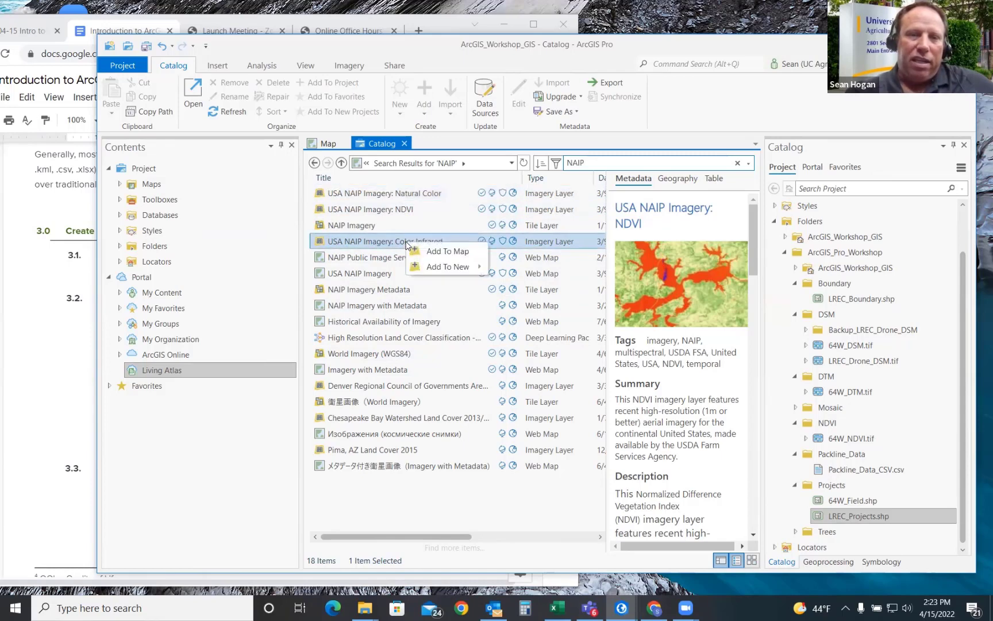
click(444, 253)
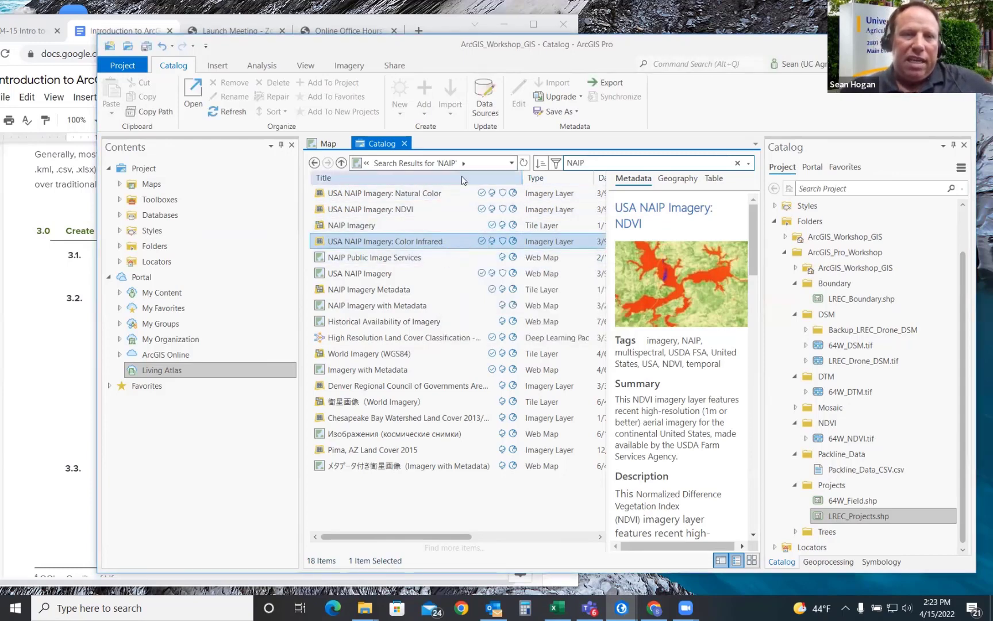
click(325, 144)
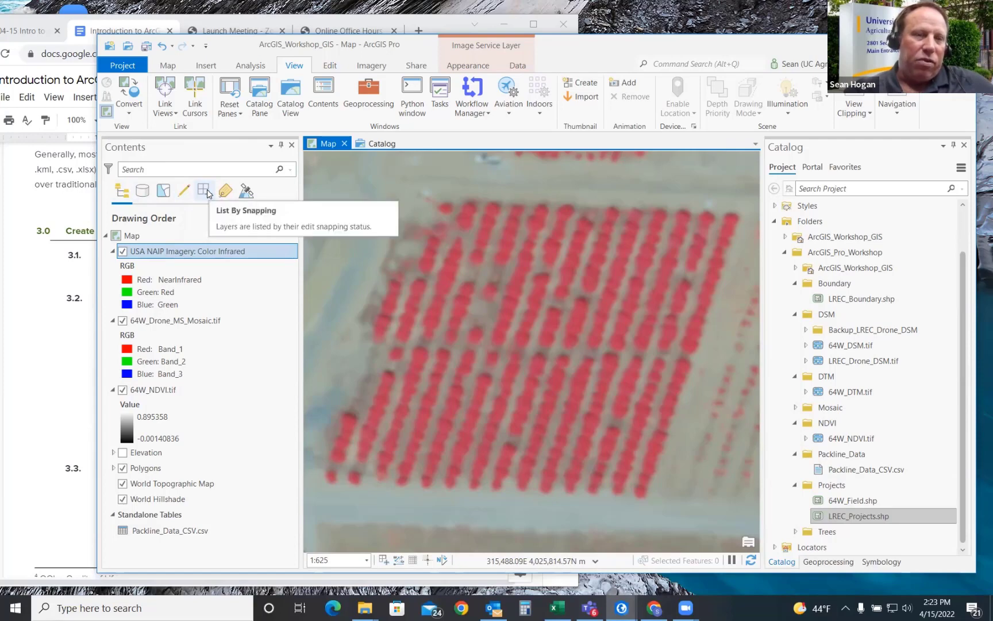
Step: Hide the USA NAIP Imagery: Color Infrared layer and move it directly below the Polygons group in the drawing order
click(142, 192)
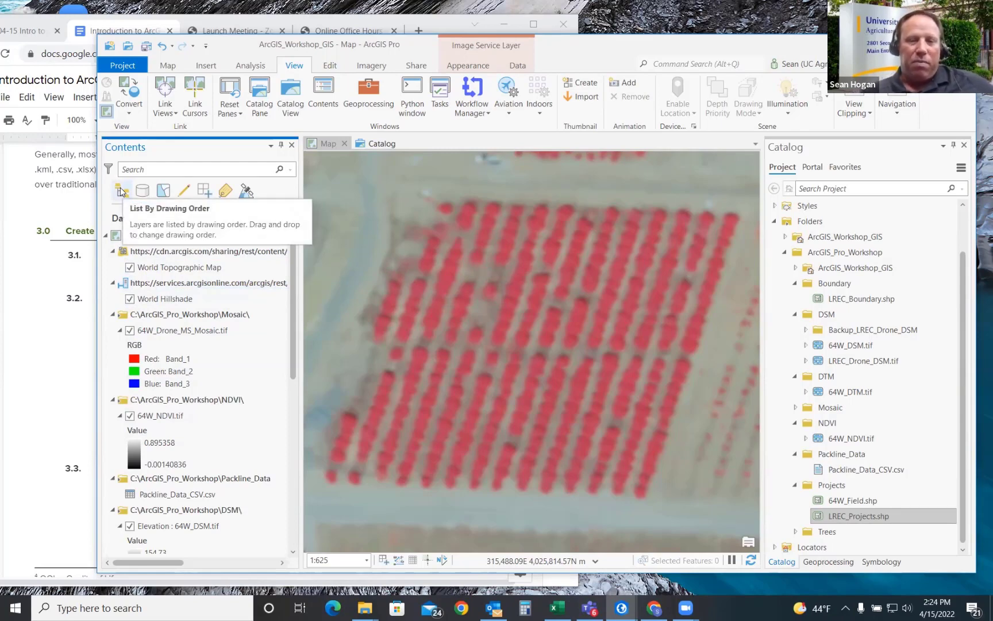
click(121, 191)
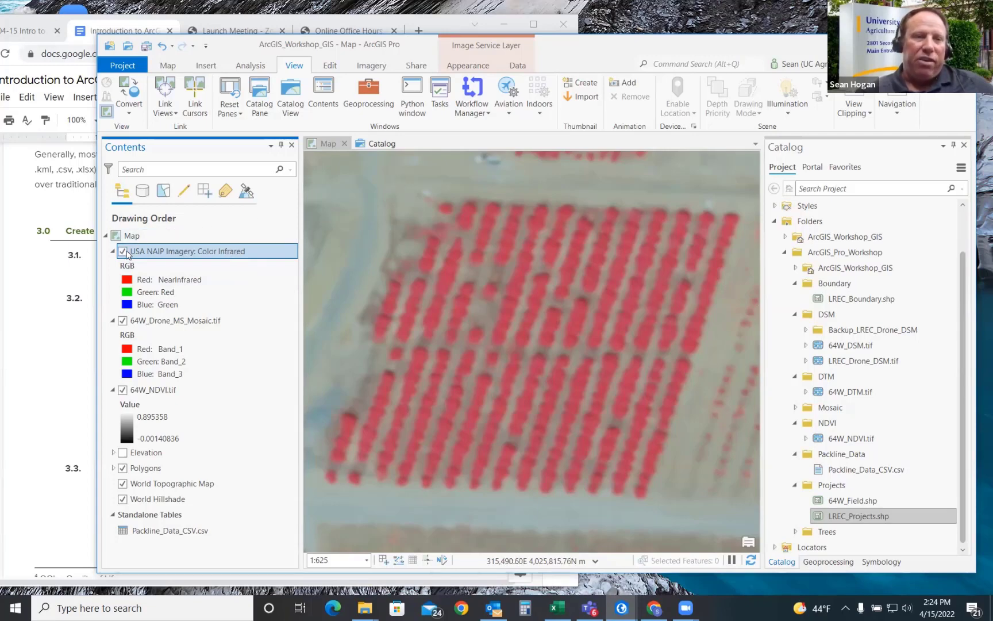
click(123, 252)
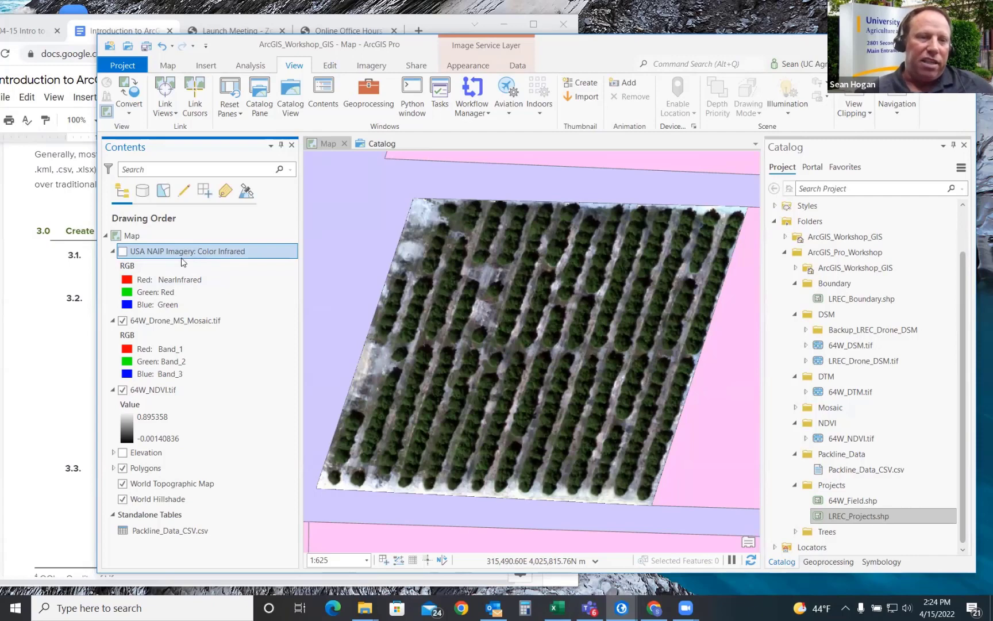
drag(152, 253, 172, 481)
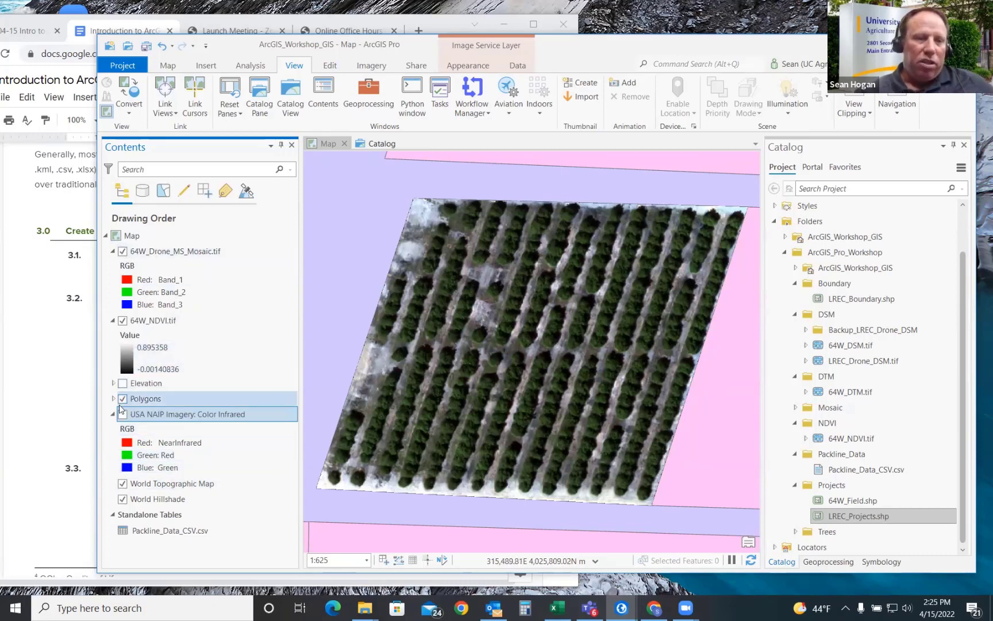
Step: Hide the Polygons group and briefly display the NAIP Color Infrared imagery to view the area surrounding the drone mosaic
click(123, 399)
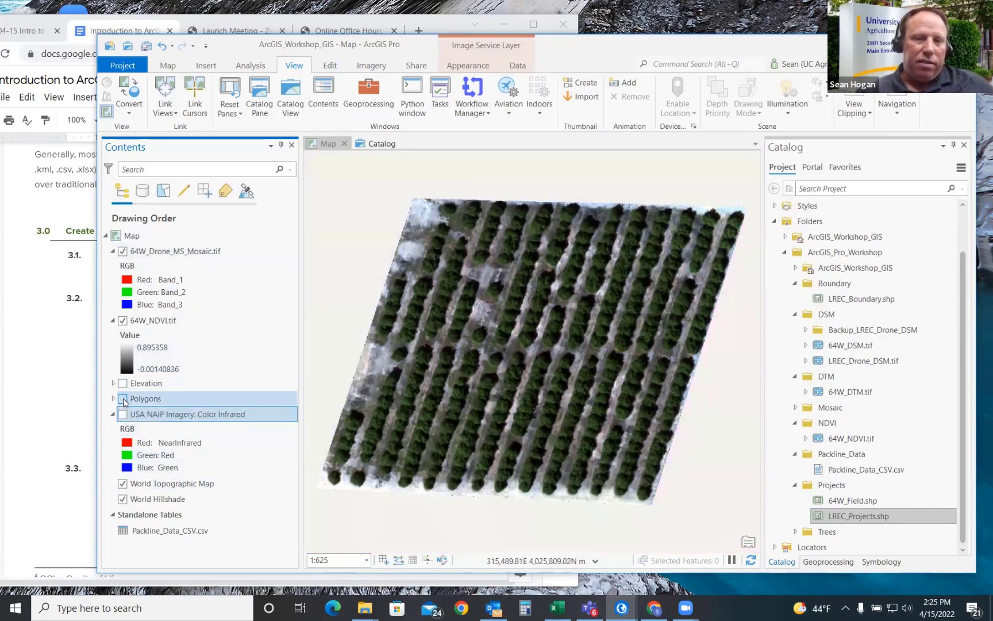
scroll(581, 261, down, 5)
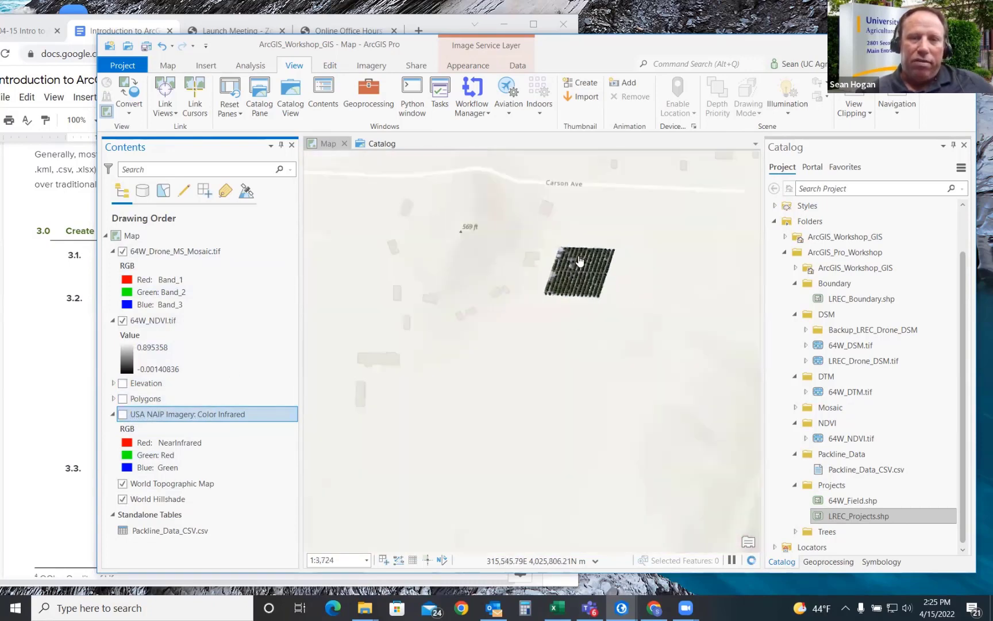
scroll(579, 262, down, 3)
drag(573, 232, 546, 253)
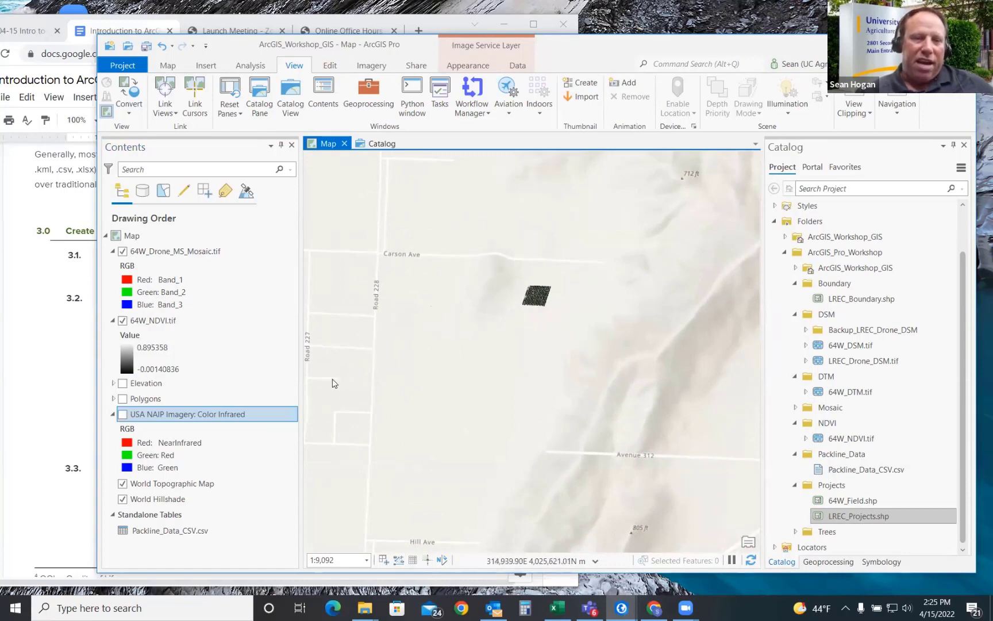
click(123, 414)
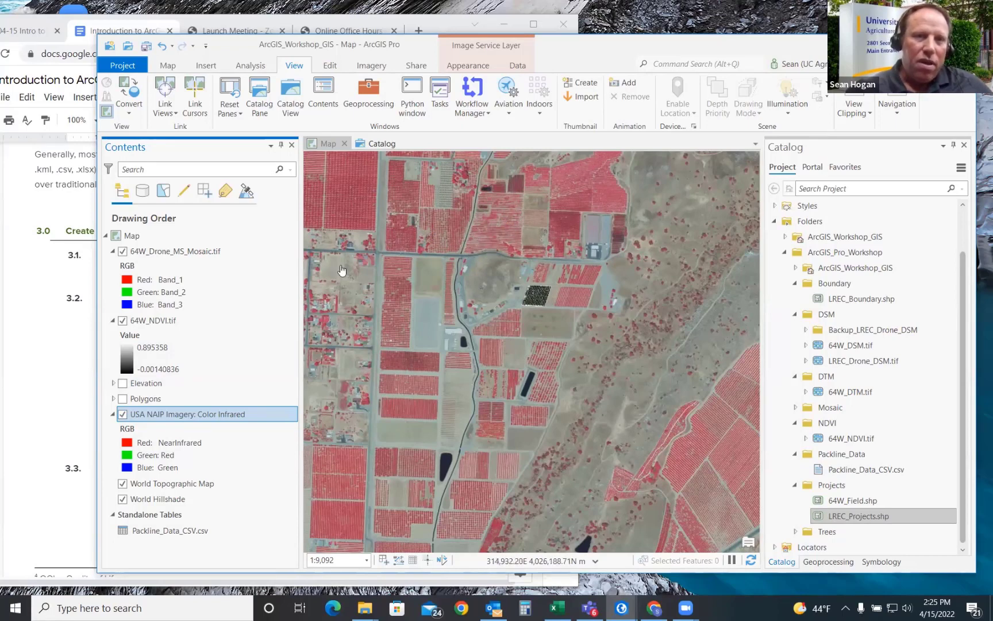
click(122, 414)
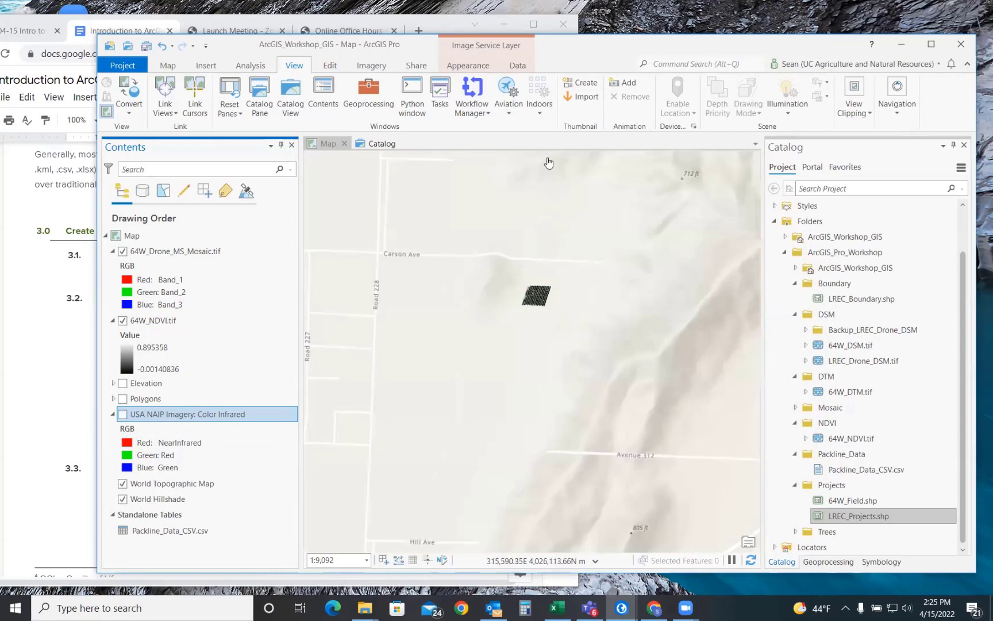
Step: Change the basemap to Imagery Hybrid and toggle its World Imagery layer off and on
click(167, 67)
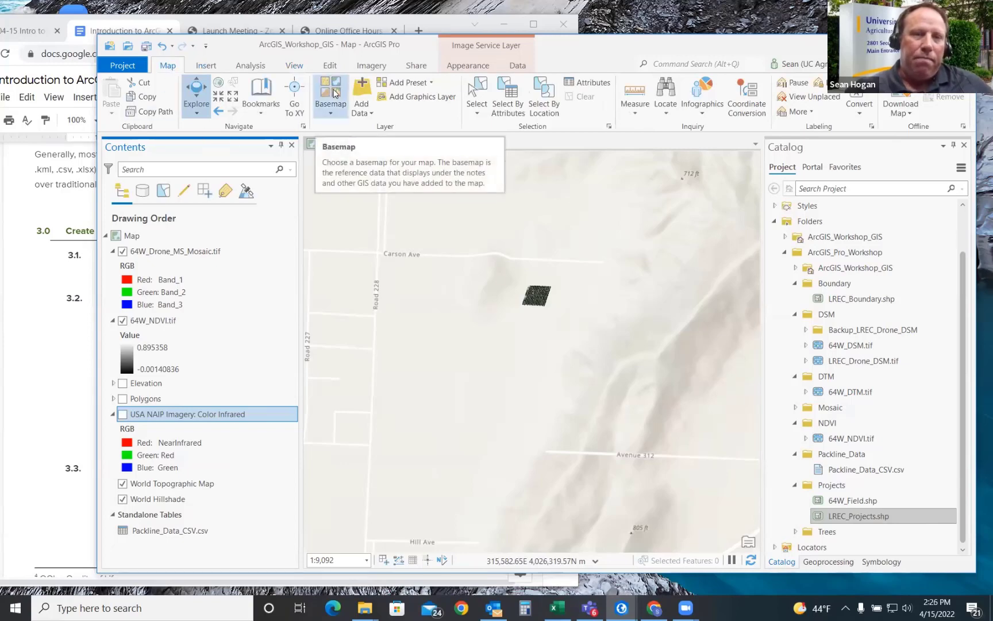
click(335, 94)
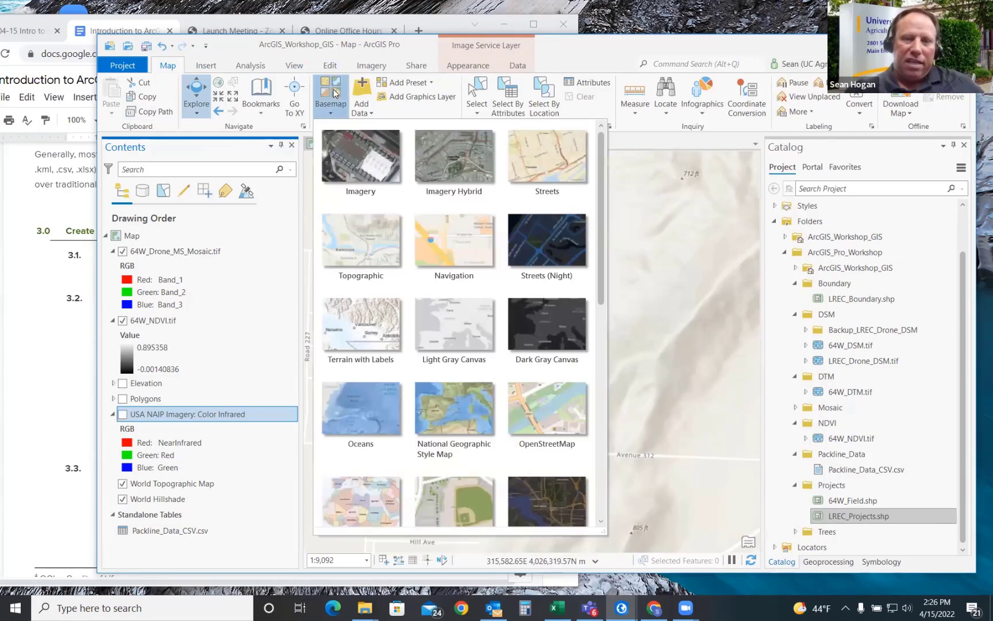
drag(600, 178, 599, 473)
drag(611, 289, 614, 91)
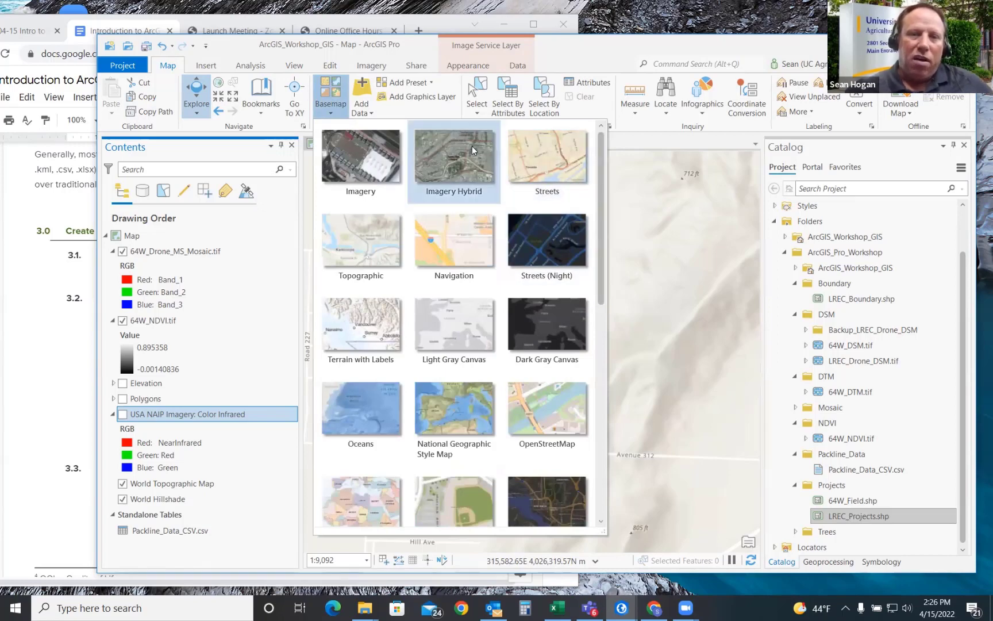
click(443, 164)
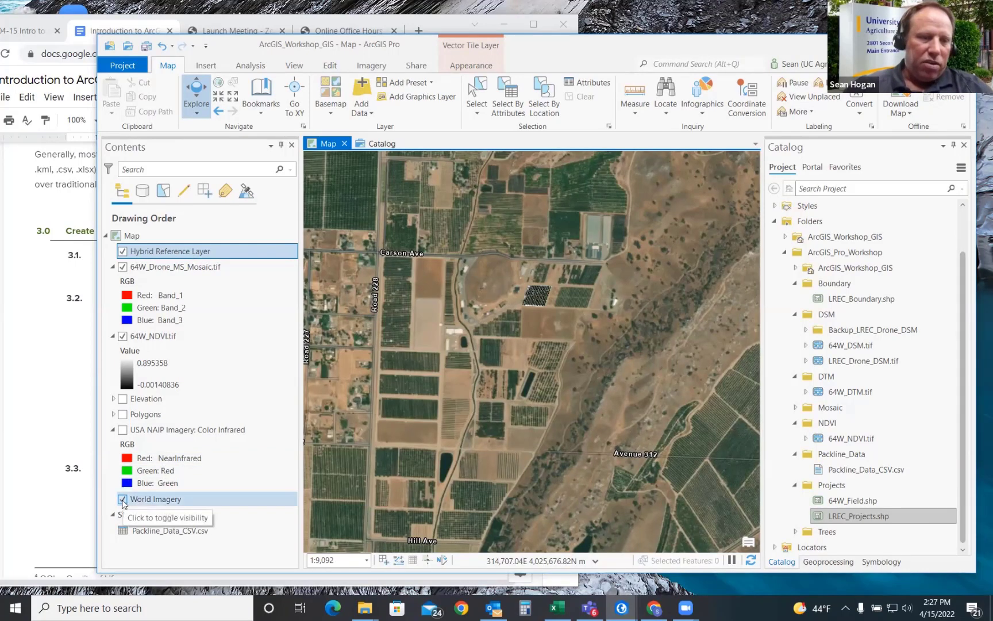
click(122, 500)
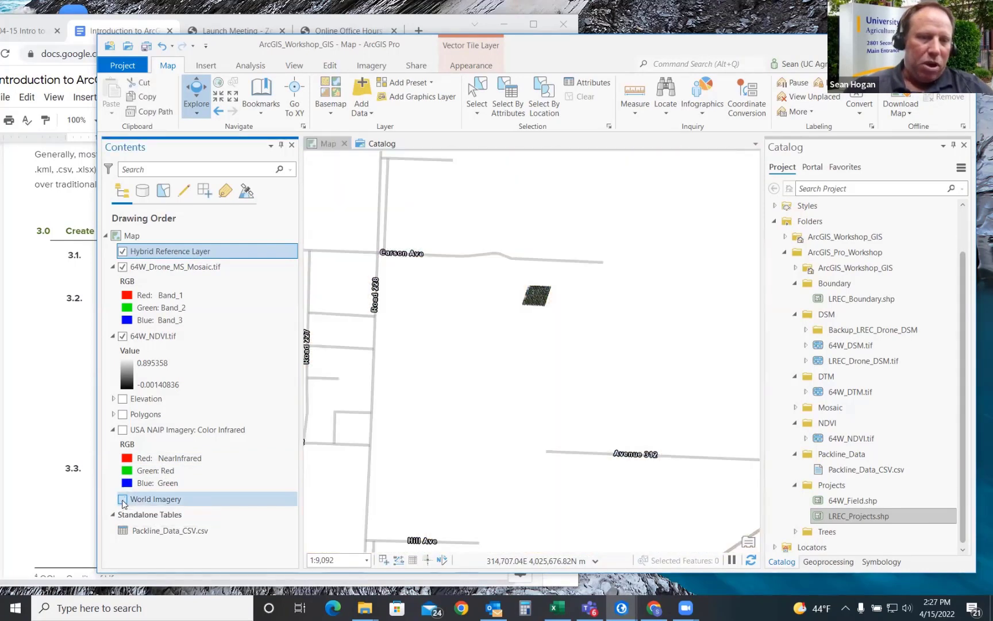
click(123, 499)
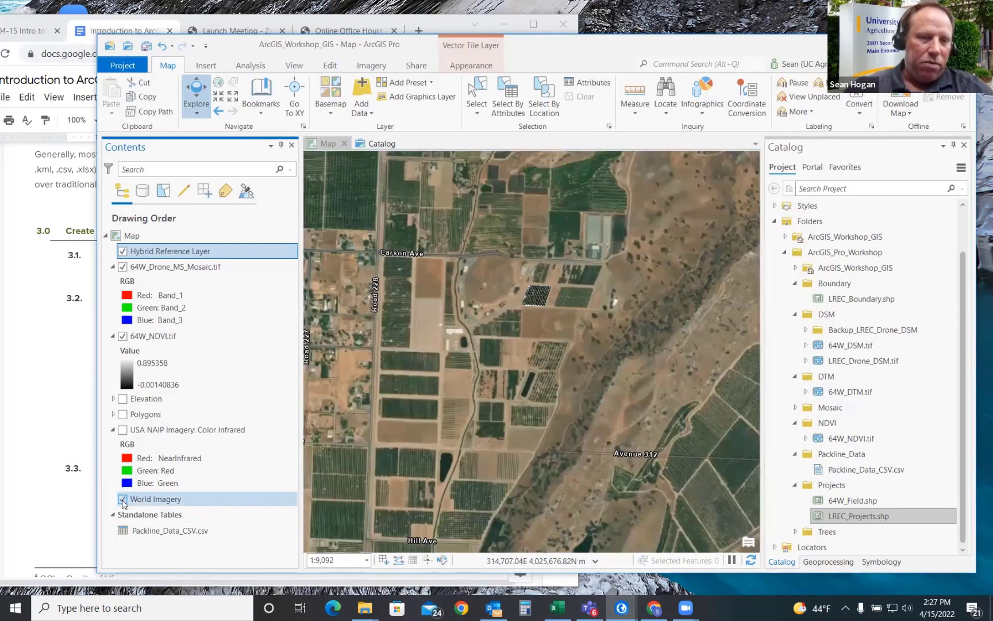
Step: Set the map's basemap to Topographic
click(334, 105)
click(378, 251)
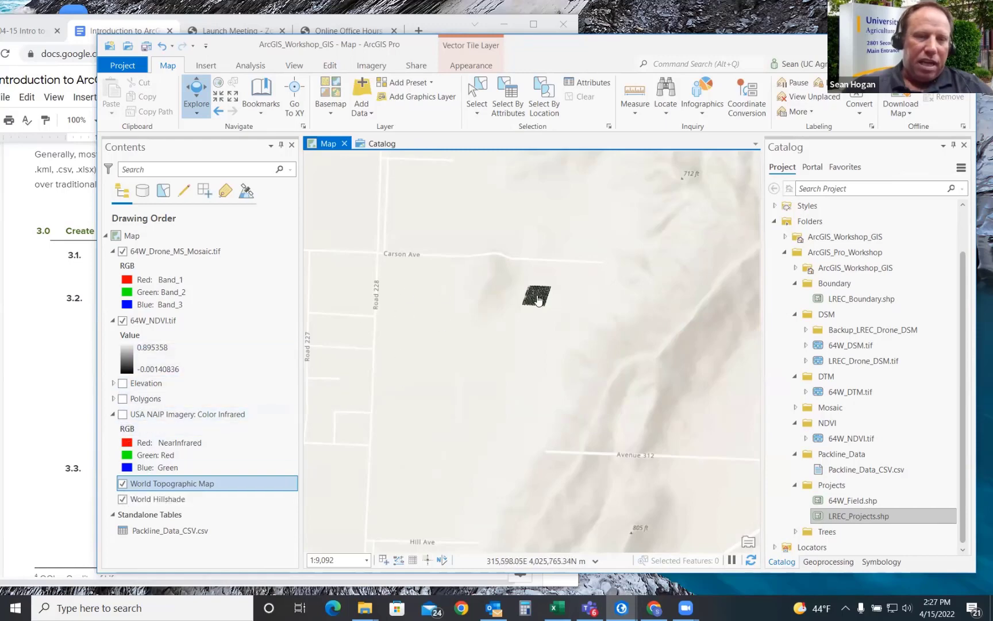
scroll(544, 303, up, 2)
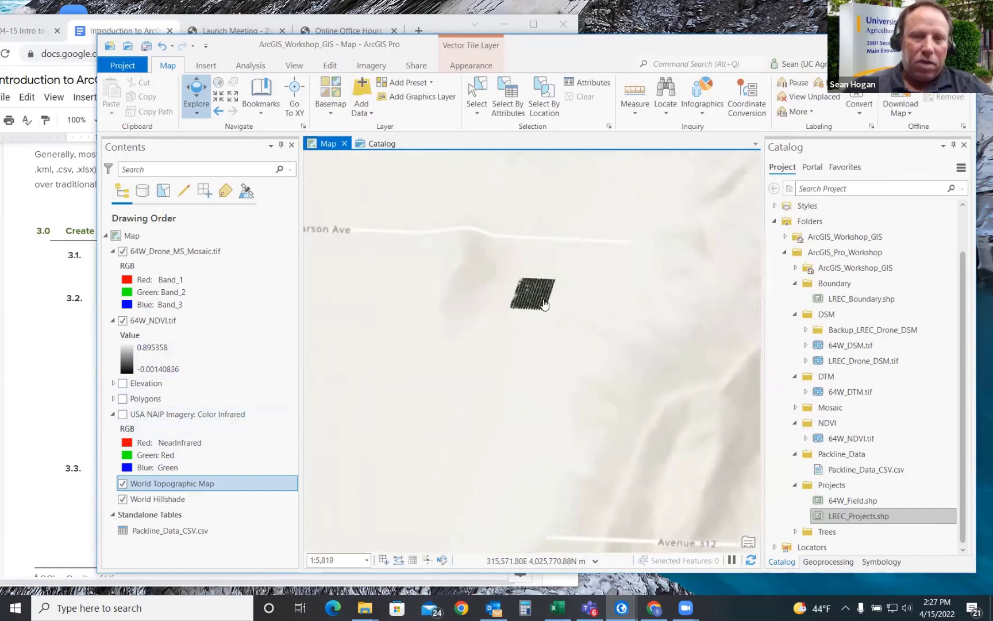
Step: Show the Polygons group around the 64W drone mosaic and save the project
click(124, 400)
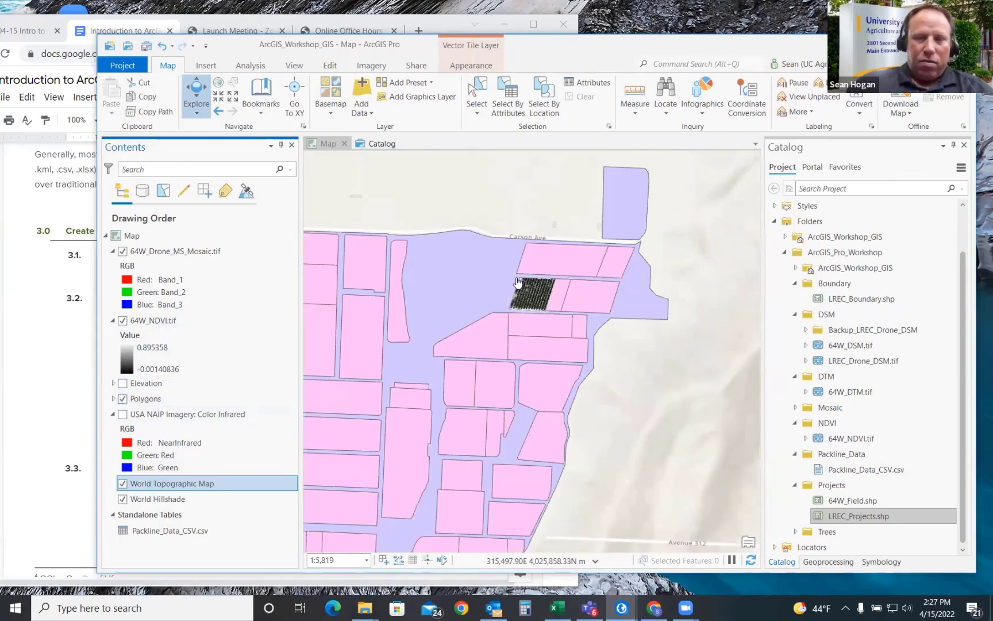
scroll(520, 281, up, 4)
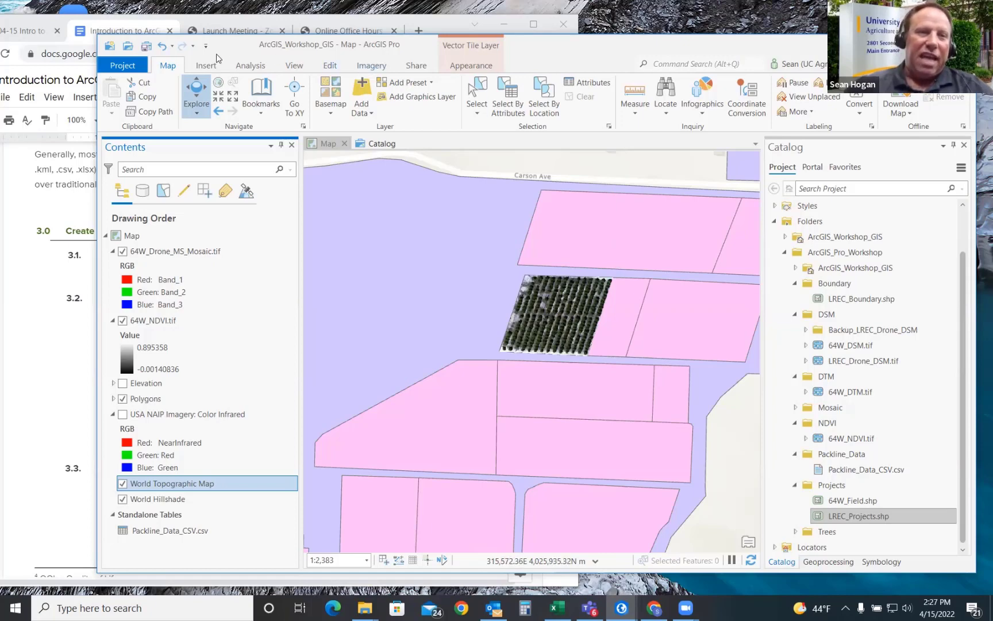
click(147, 46)
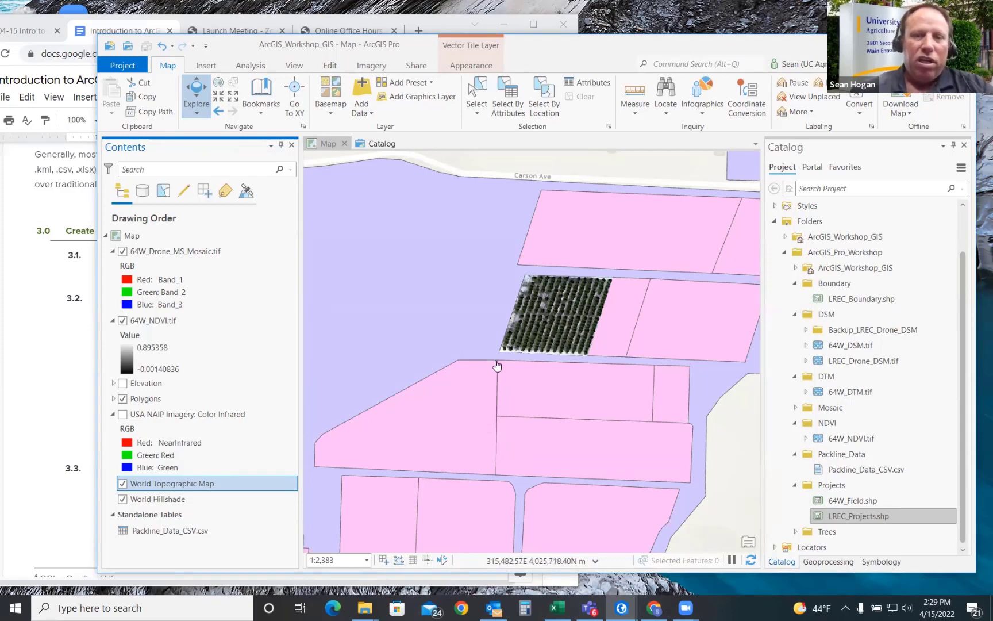
Step: Expand the Trees folder under ArcGIS_Pro_Workshop in the project's folders to list its shapefiles
click(775, 221)
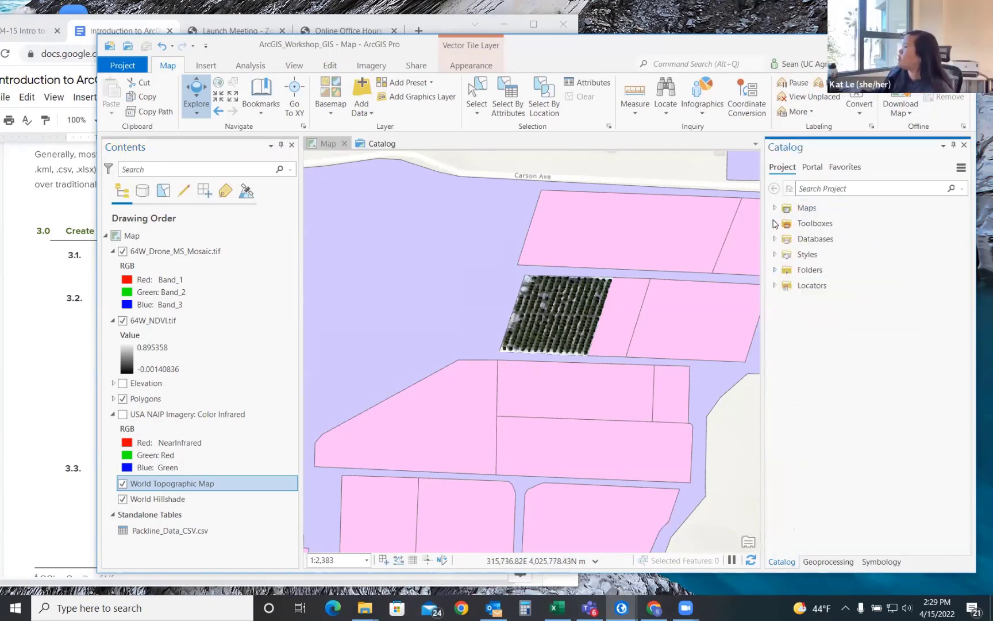
click(775, 270)
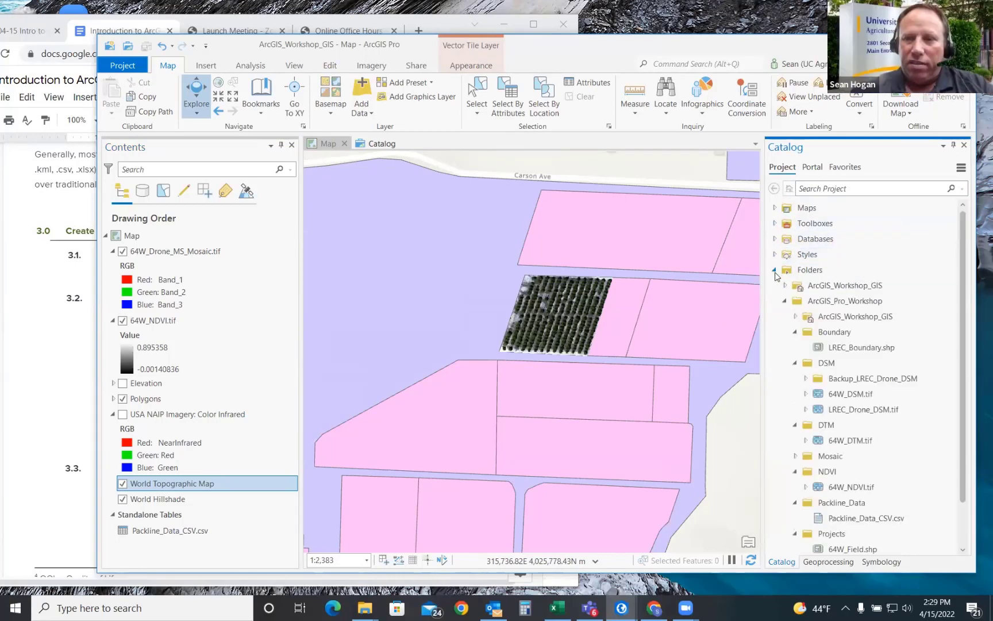
click(785, 300)
click(784, 301)
click(854, 306)
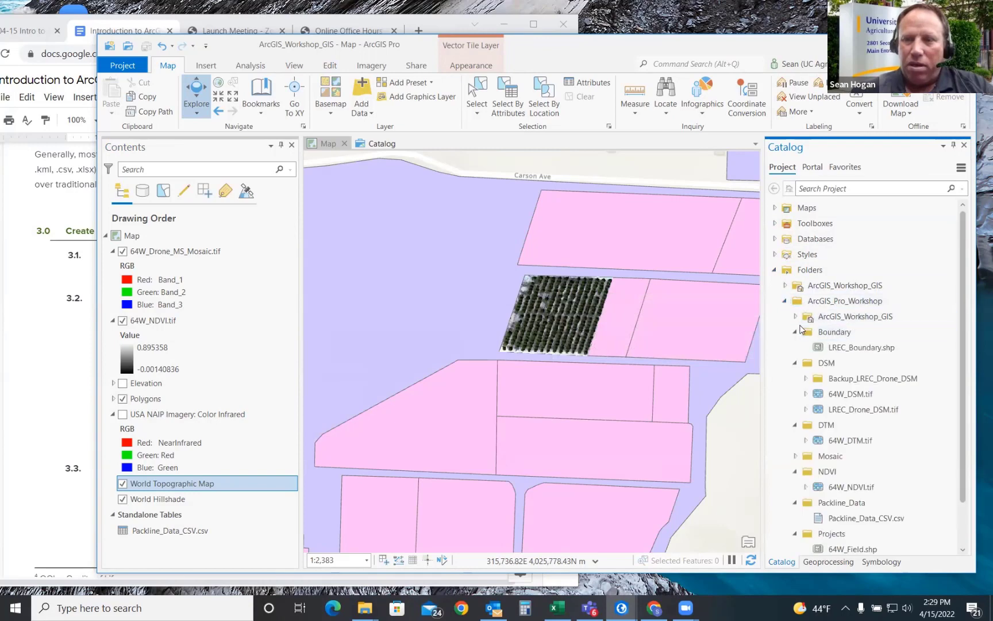
scroll(807, 326, down, 2)
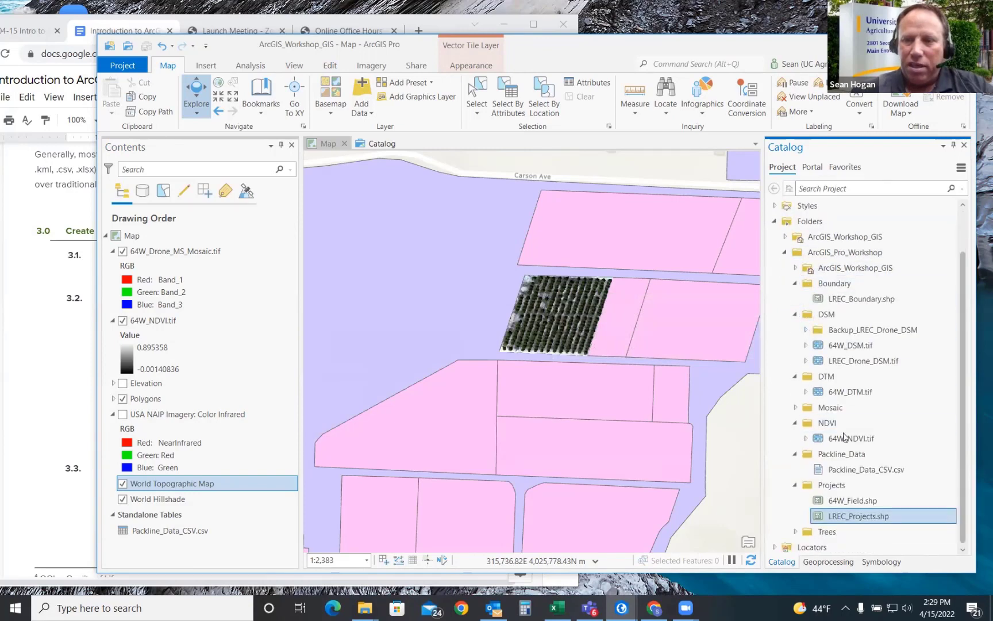
click(795, 531)
scroll(870, 505, down, 2)
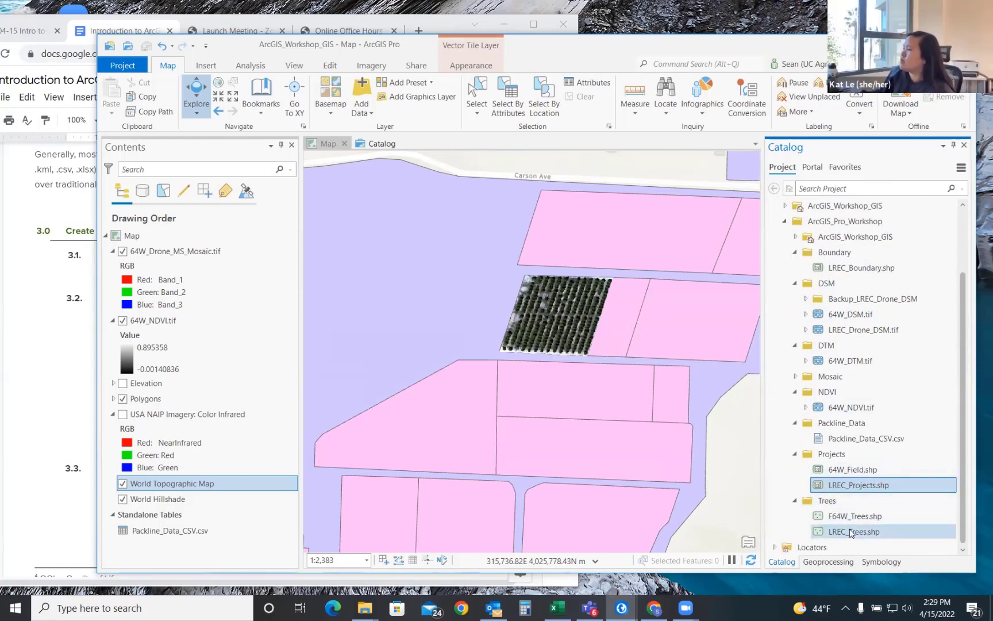
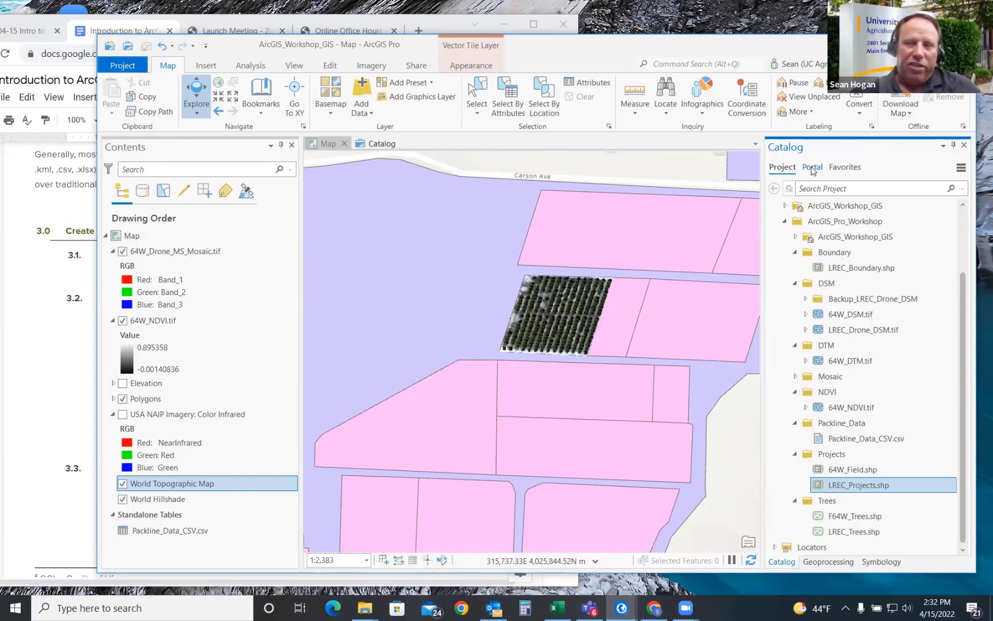
Step: Check the ArcGIS Online portal content, return to the project items and collapse the Folders group
click(811, 168)
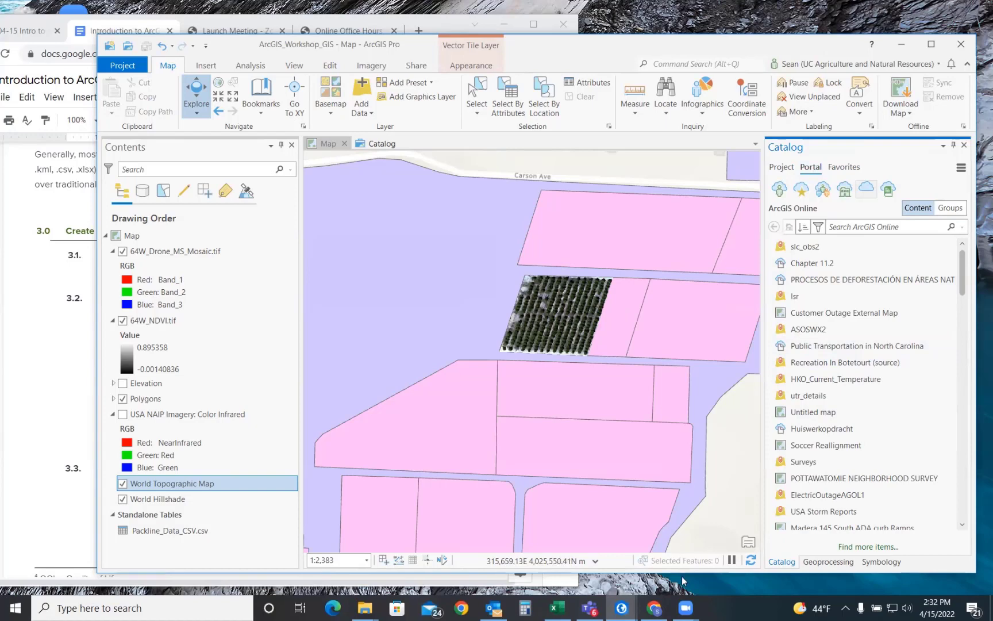
click(782, 168)
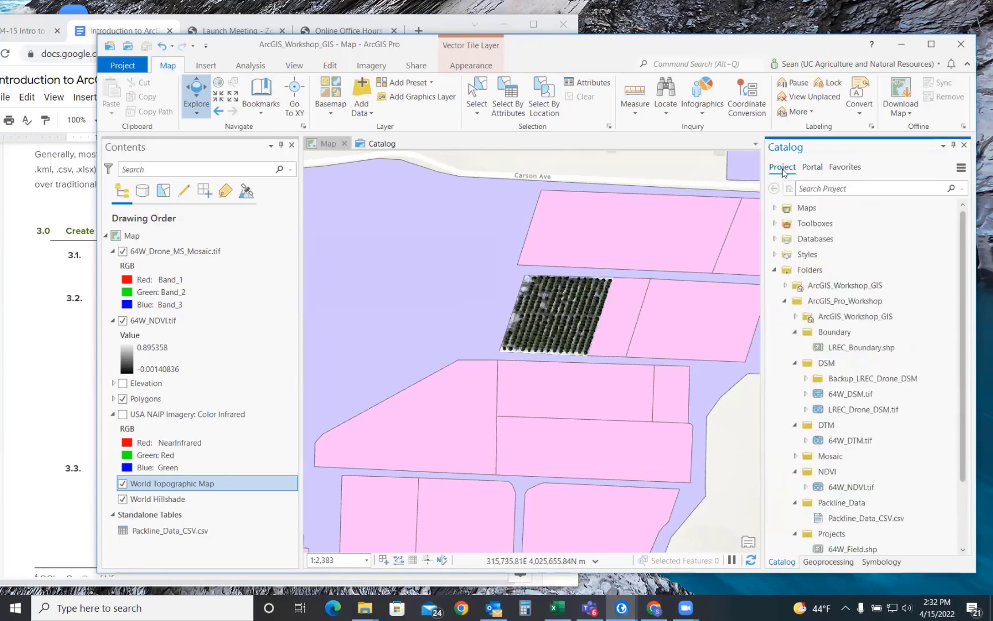
click(775, 270)
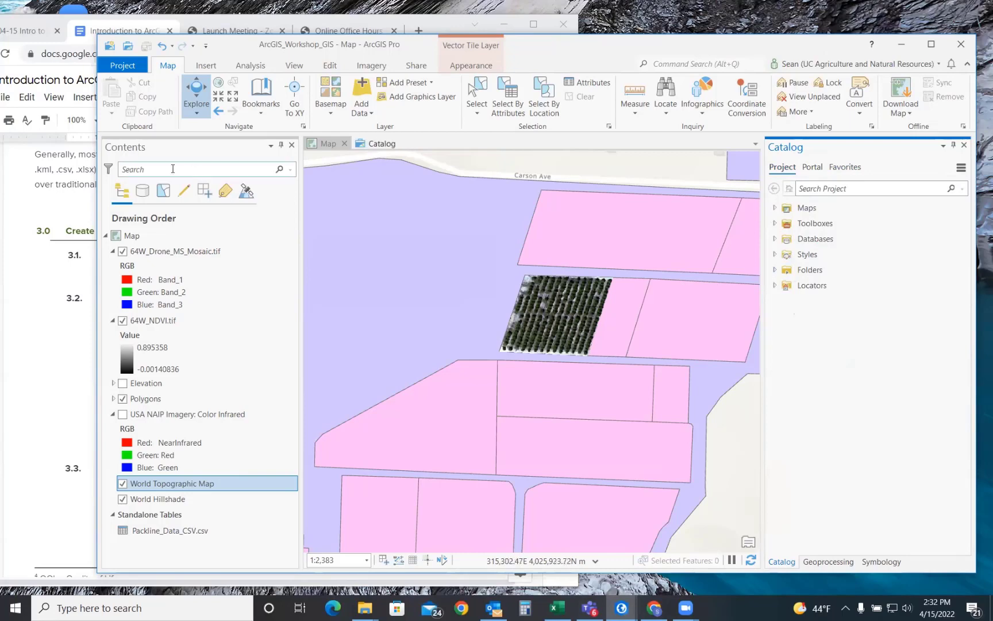
click(120, 65)
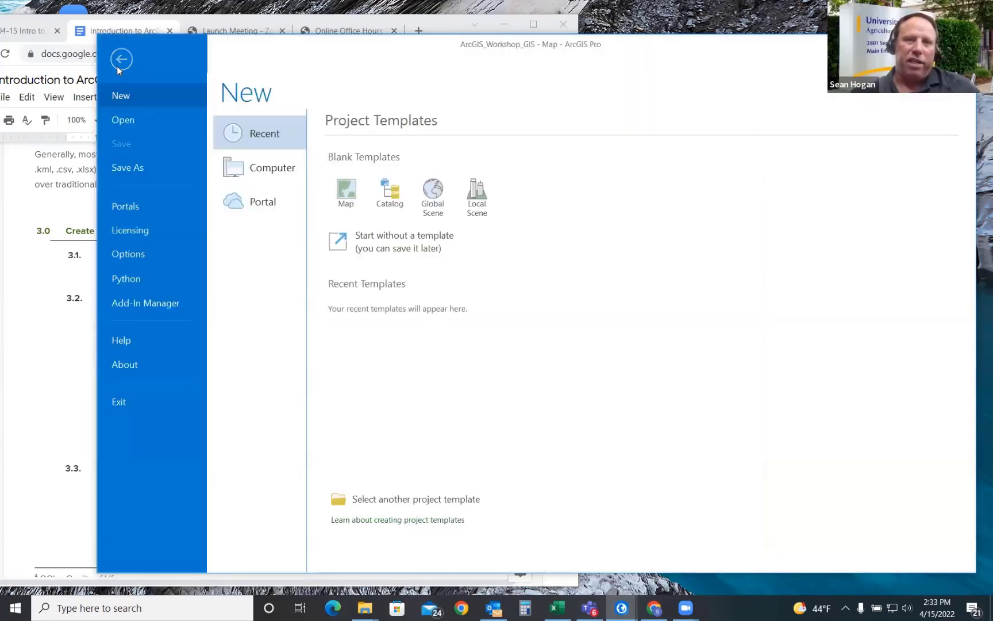
click(137, 229)
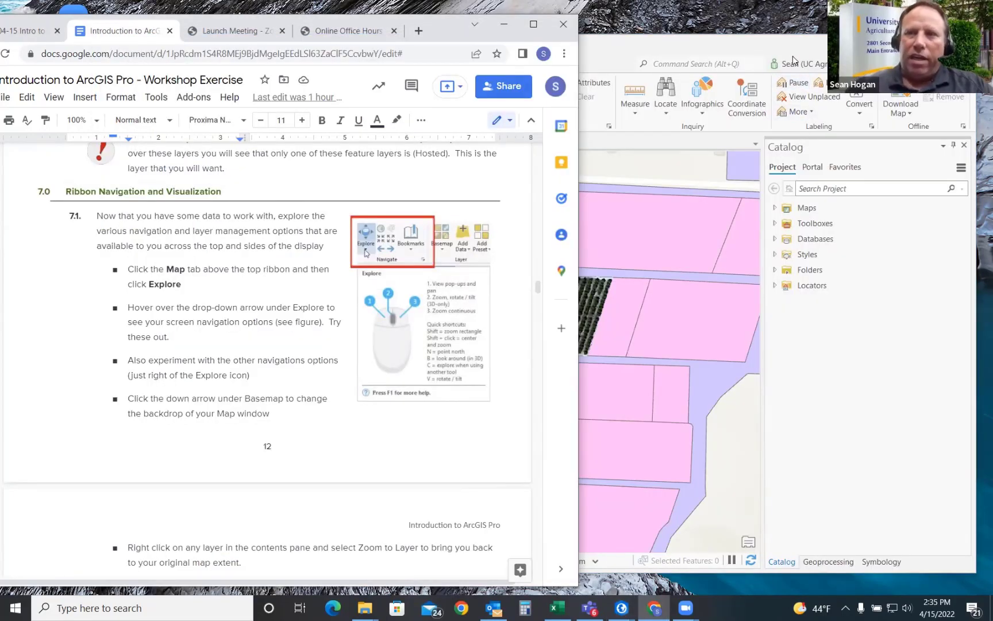
click(793, 61)
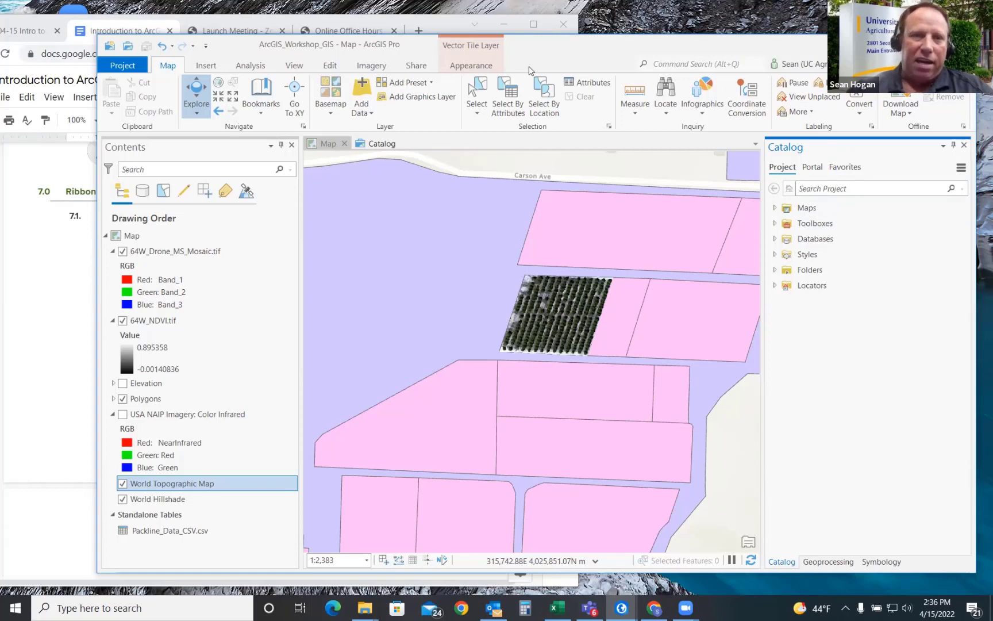
click(296, 67)
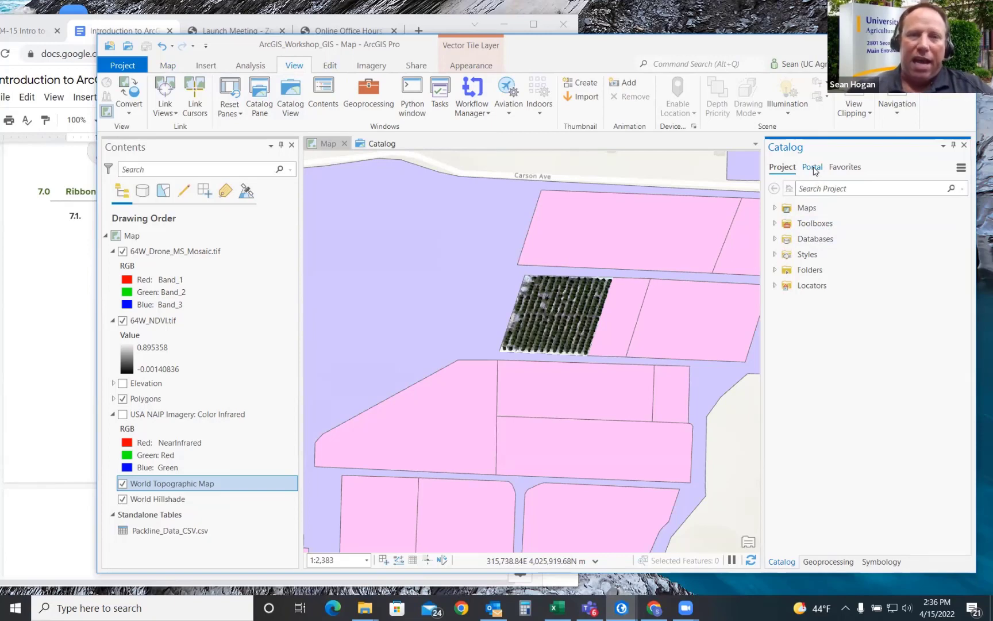
click(382, 143)
click(313, 144)
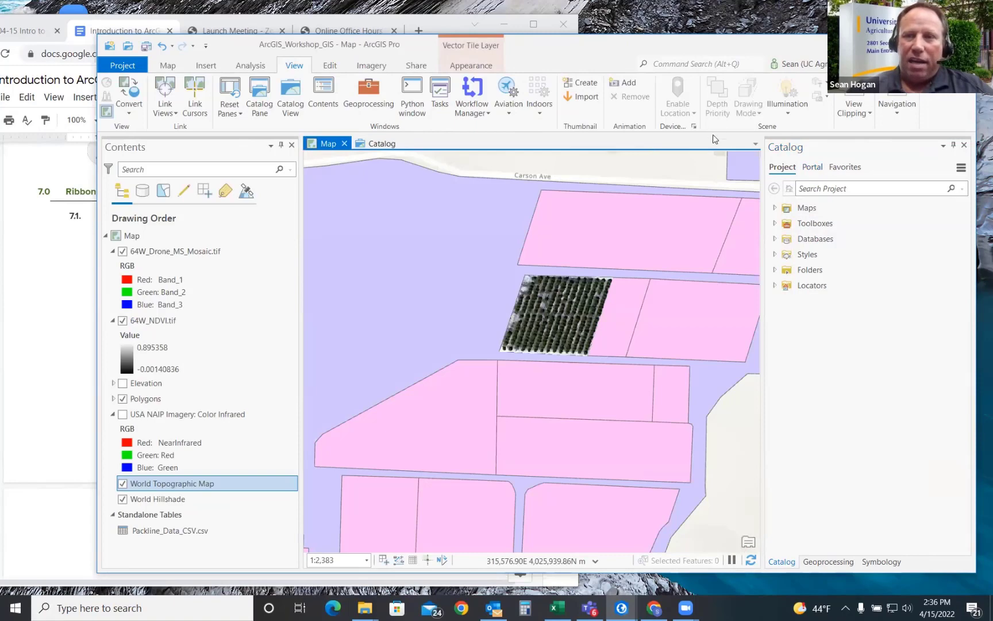
Step: Search the ArcGIS Online portal content for LREC_Trees
click(812, 167)
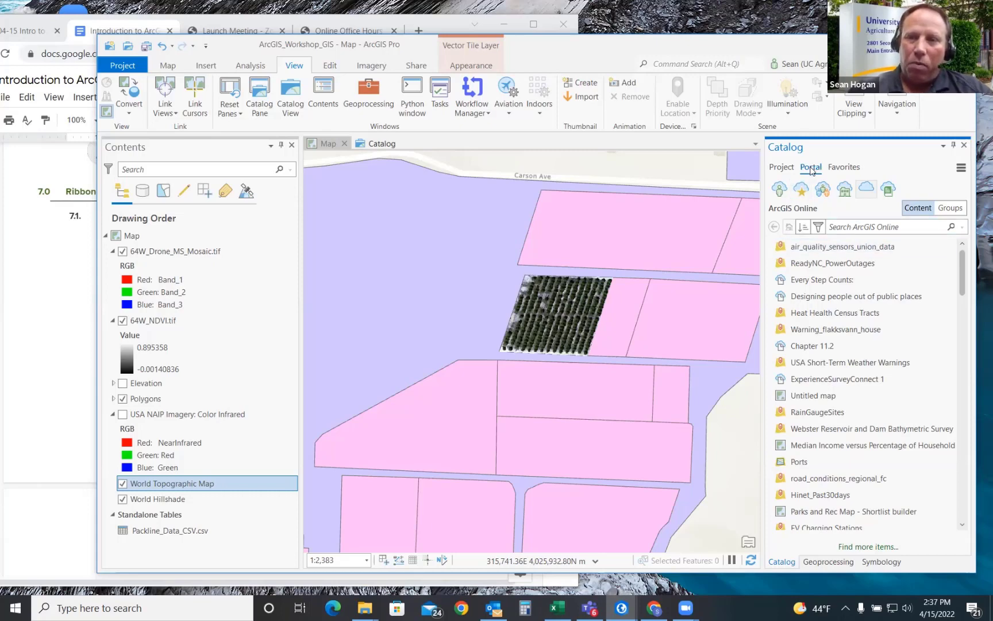
click(866, 191)
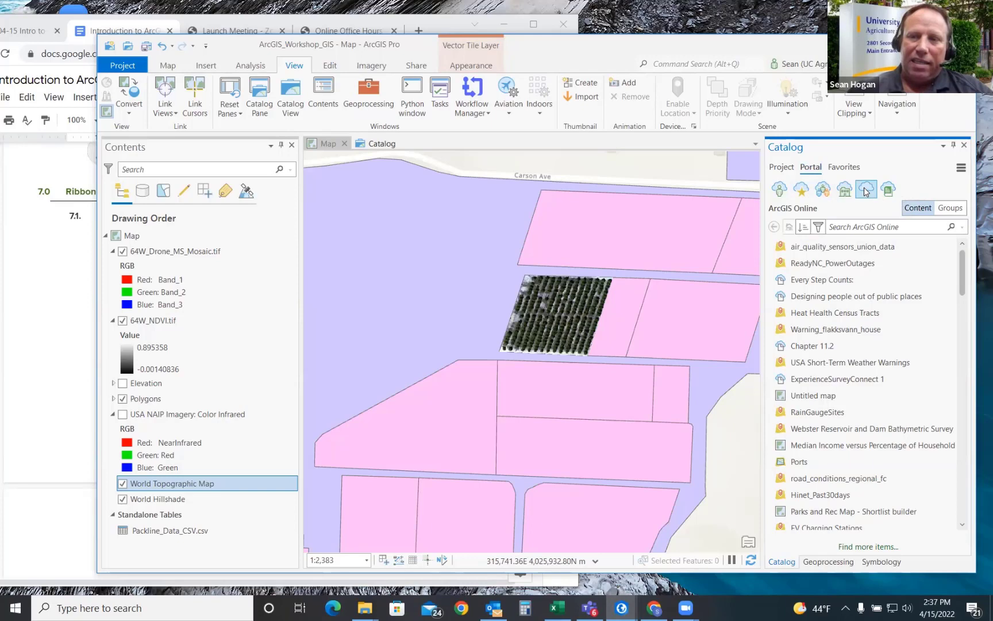
click(866, 227)
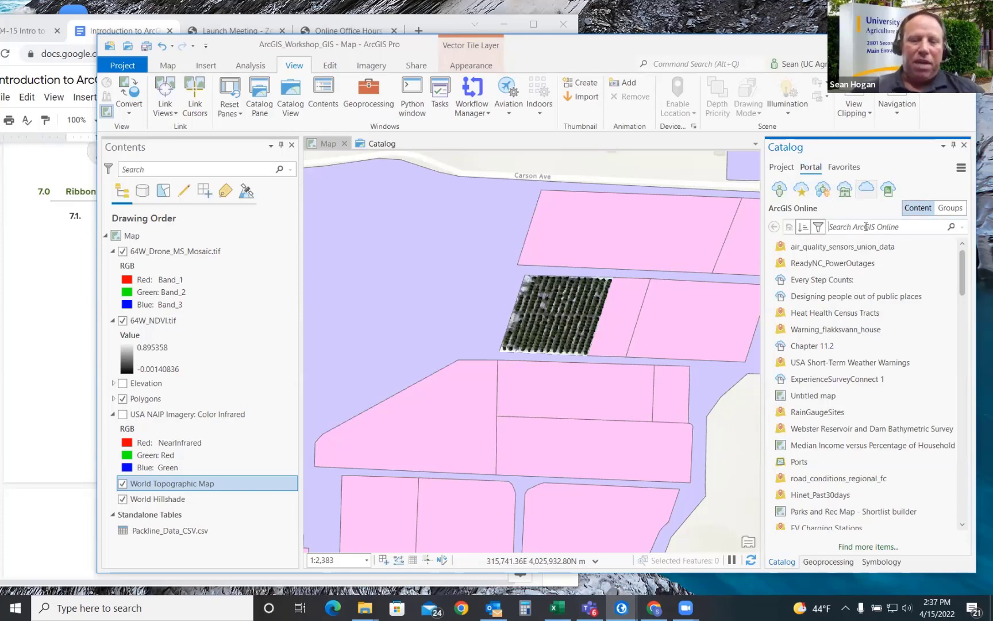
text(LREC_Trees)
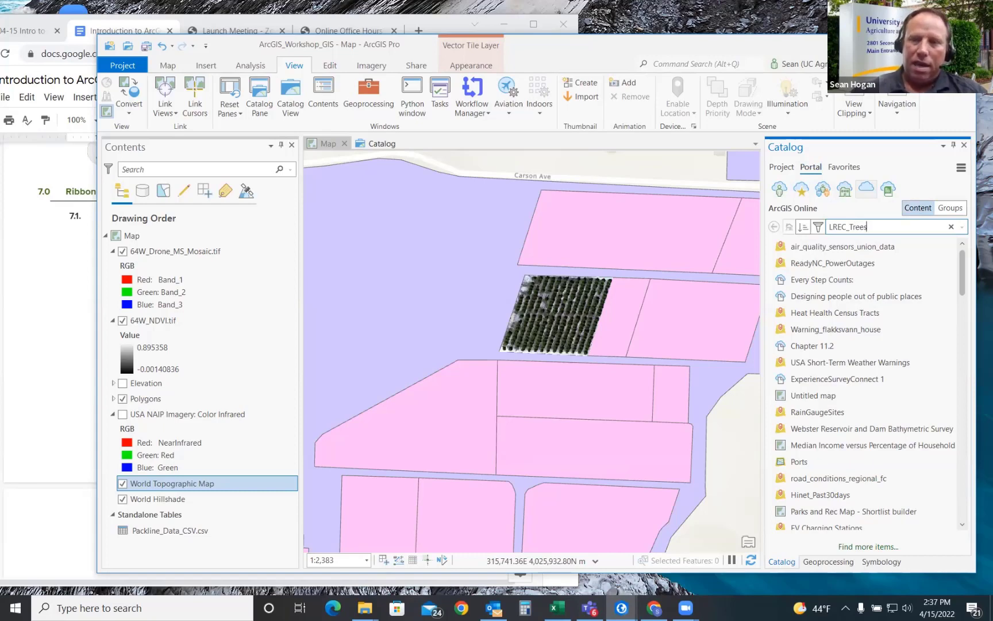
key(Return)
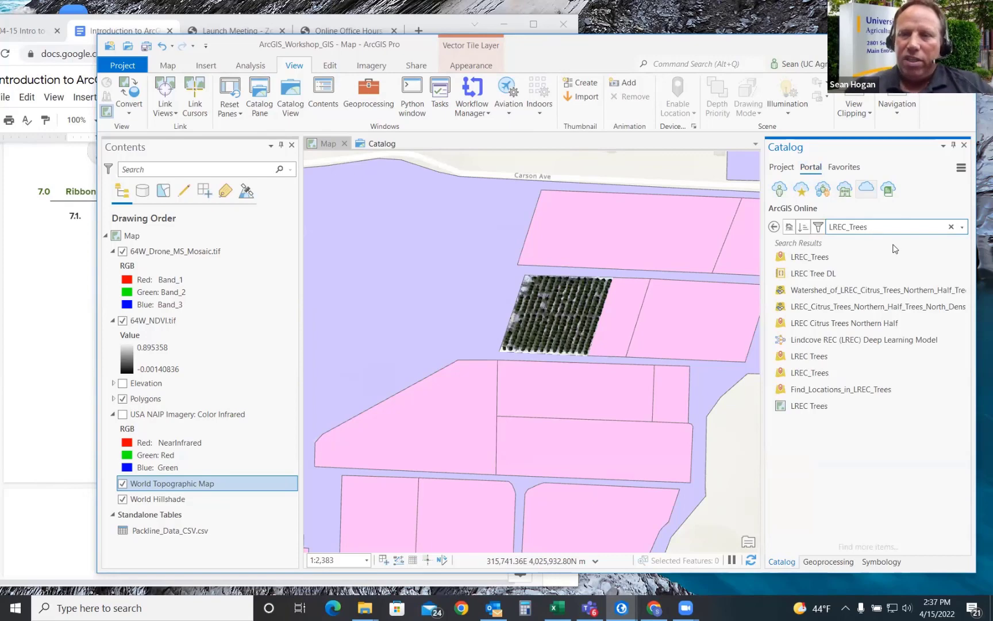
Step: Check the details of the similarly named search results and add the hosted LREC_Trees feature layer to the current map
click(894, 250)
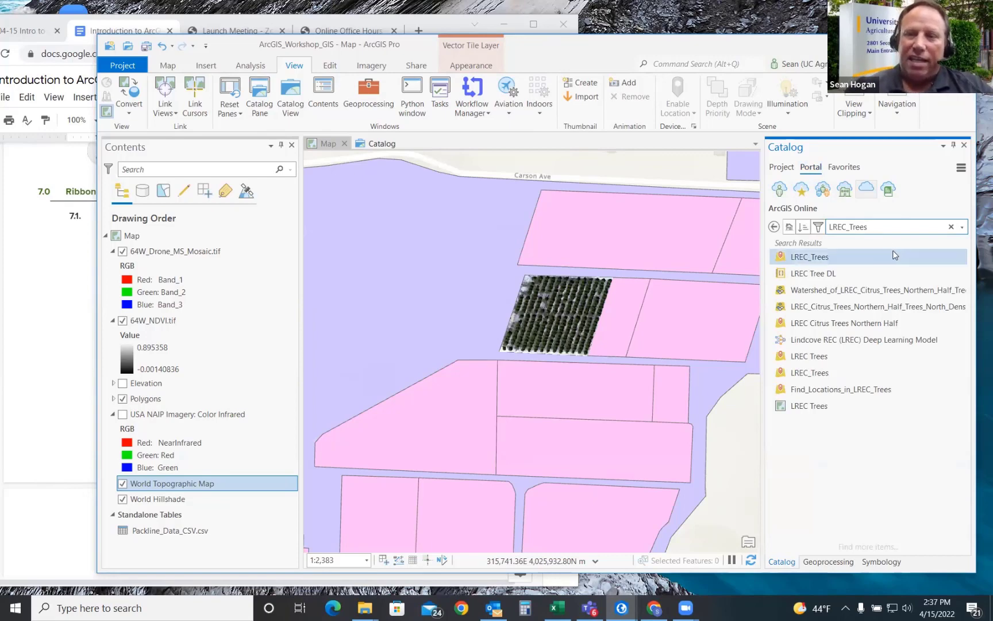
mouse_move(807, 259)
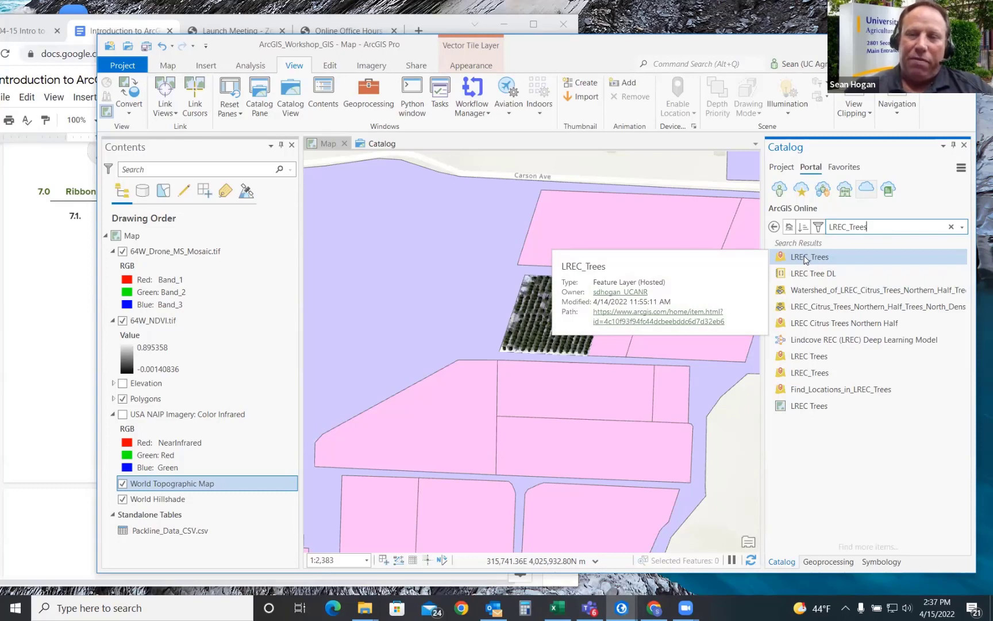
mouse_move(811, 358)
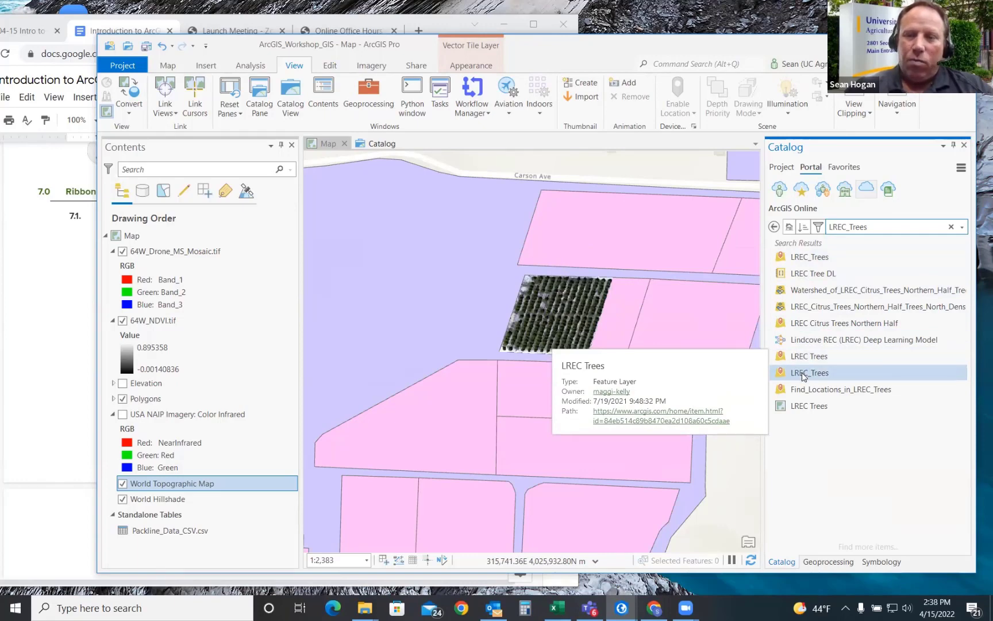
mouse_move(804, 375)
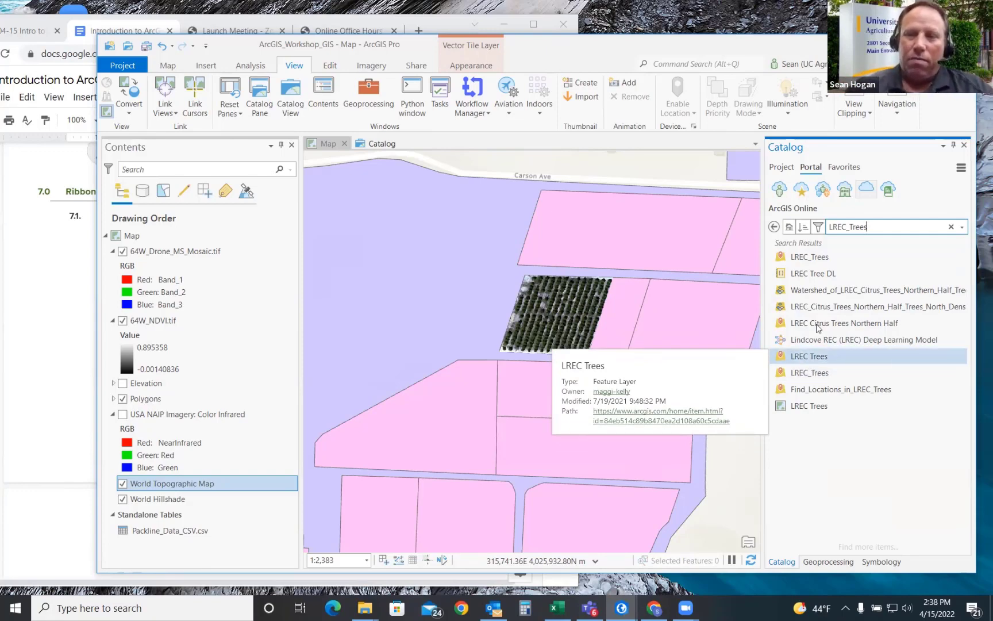
mouse_move(818, 264)
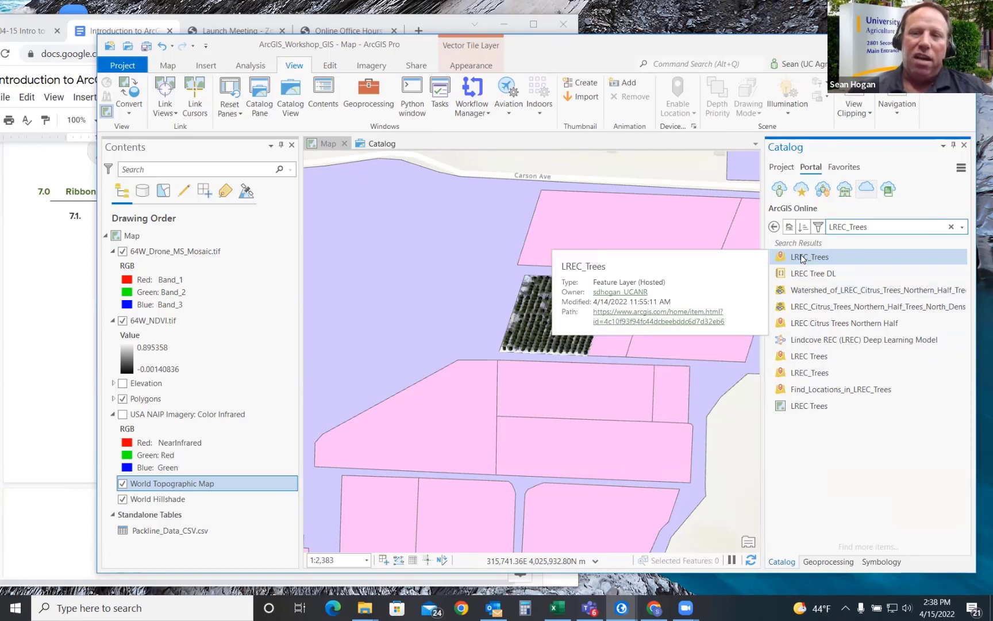
right_click(802, 258)
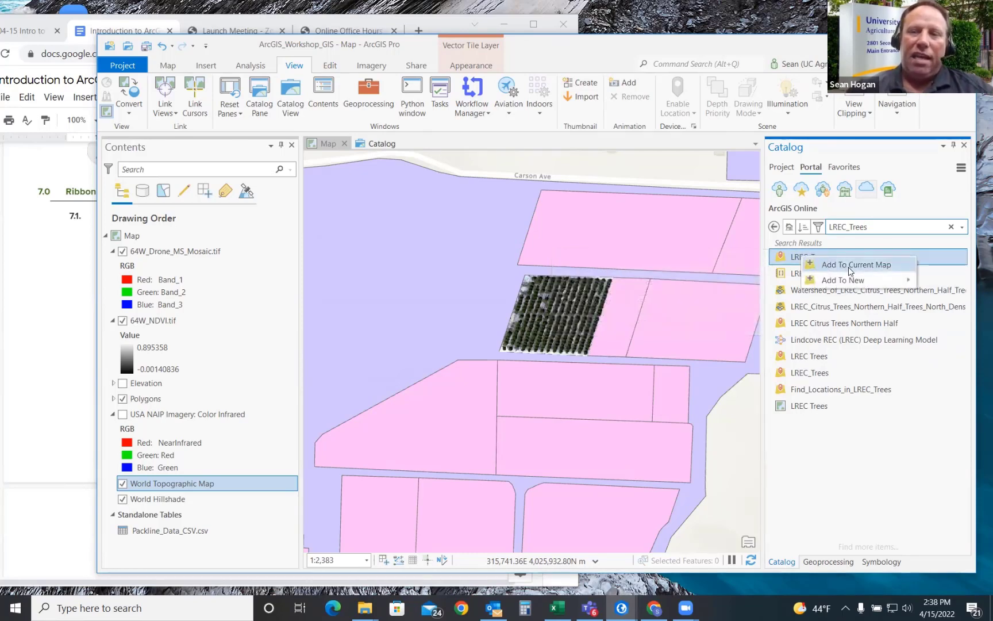
click(851, 265)
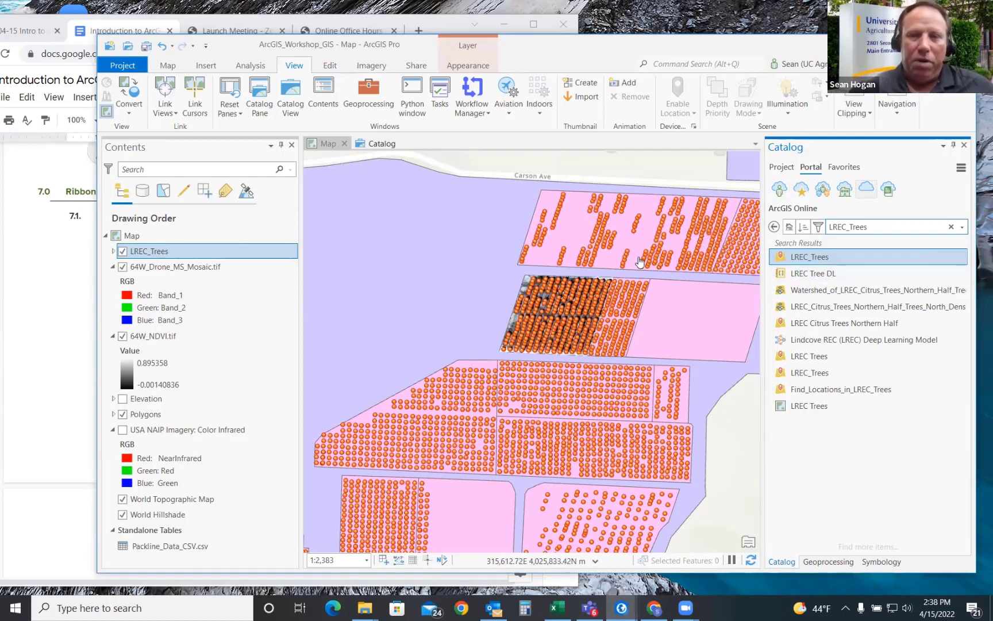
scroll(637, 263, down, 1)
scroll(643, 264, down, 3)
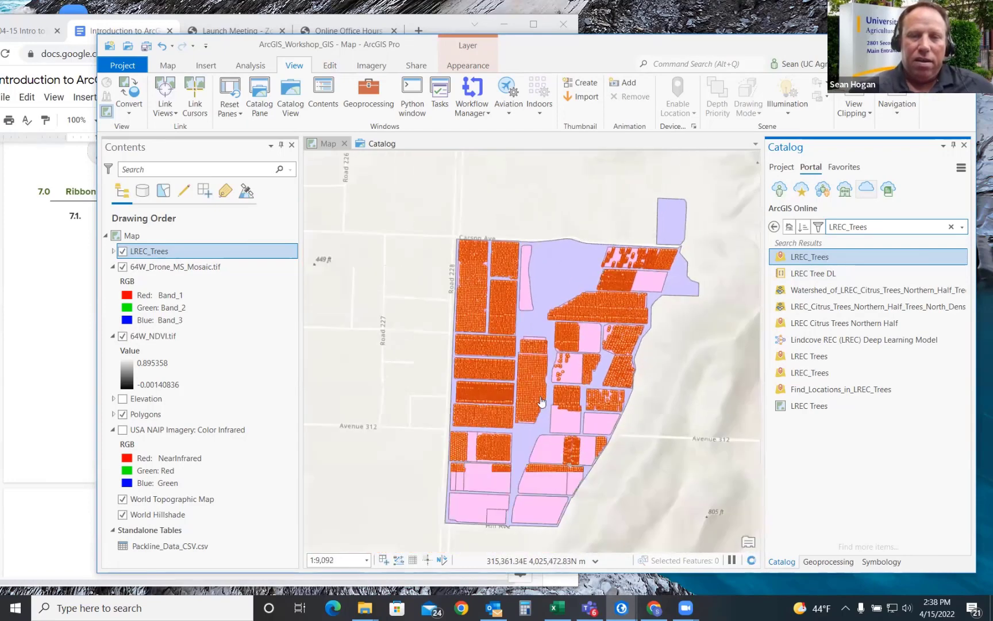
scroll(540, 456, up, 1)
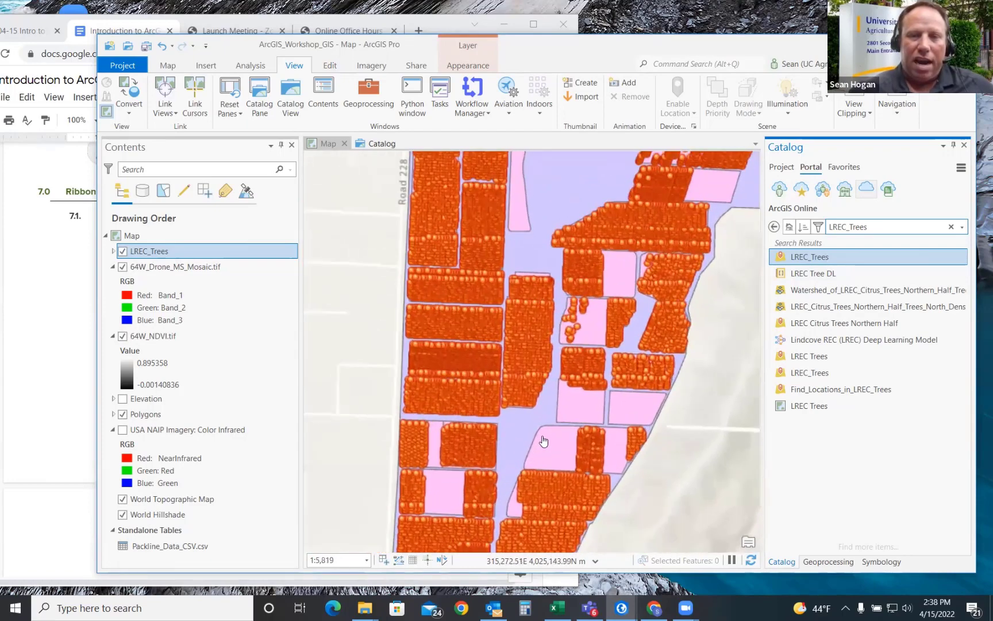
scroll(550, 402, down, 1)
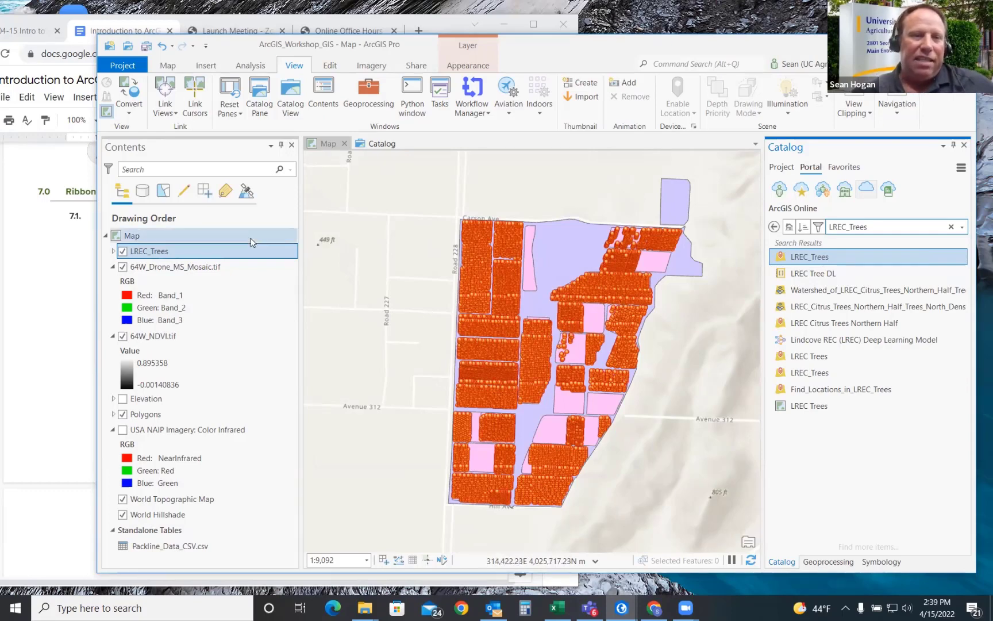
Step: Expand the LREC_Trees group in the drawing order and select the LREC_Trees sublayer inside it
click(142, 190)
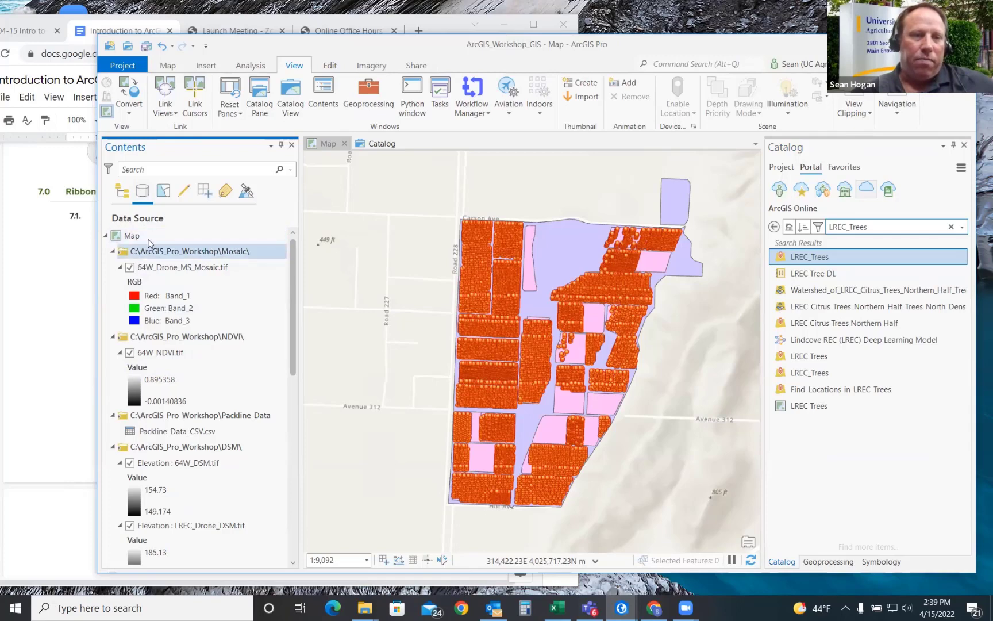
click(121, 190)
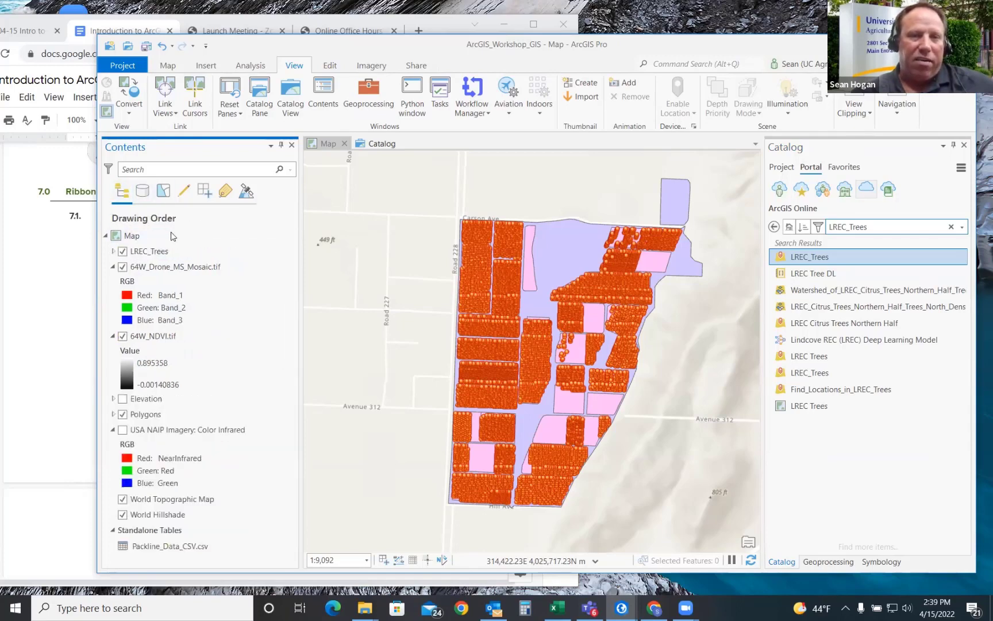
click(113, 251)
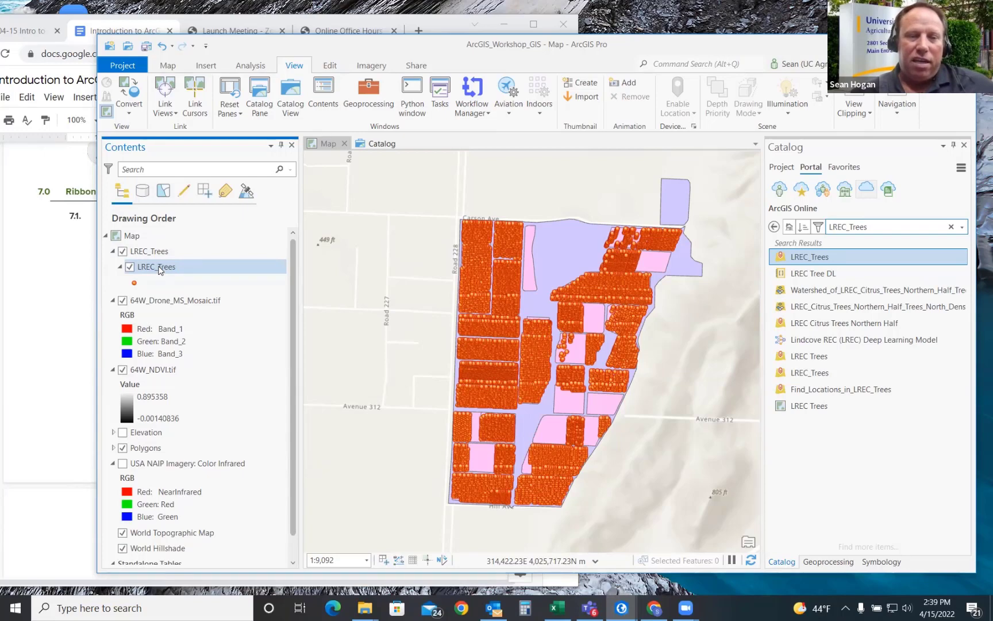
click(135, 269)
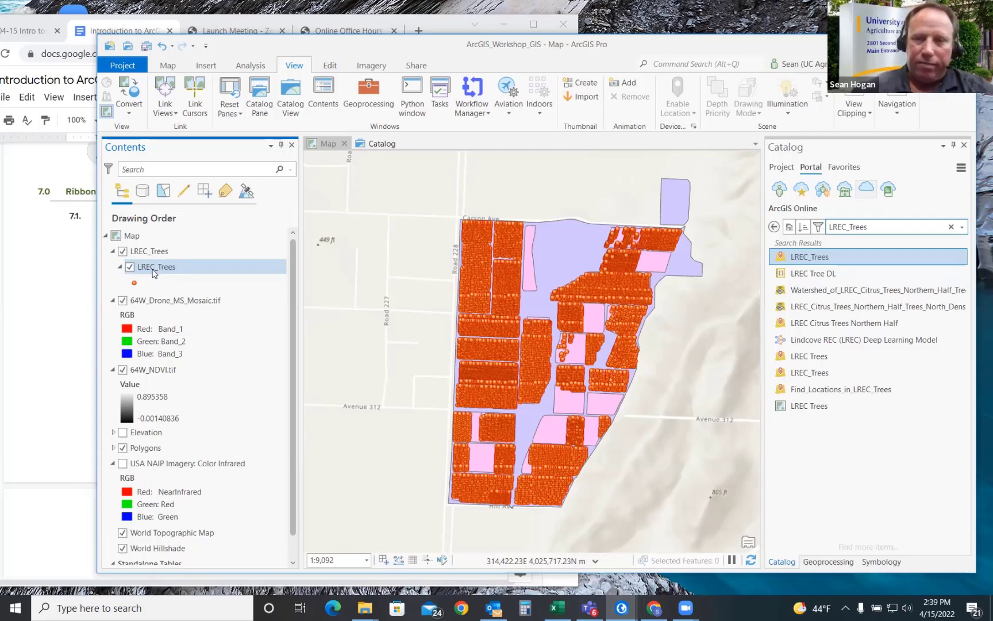
click(133, 283)
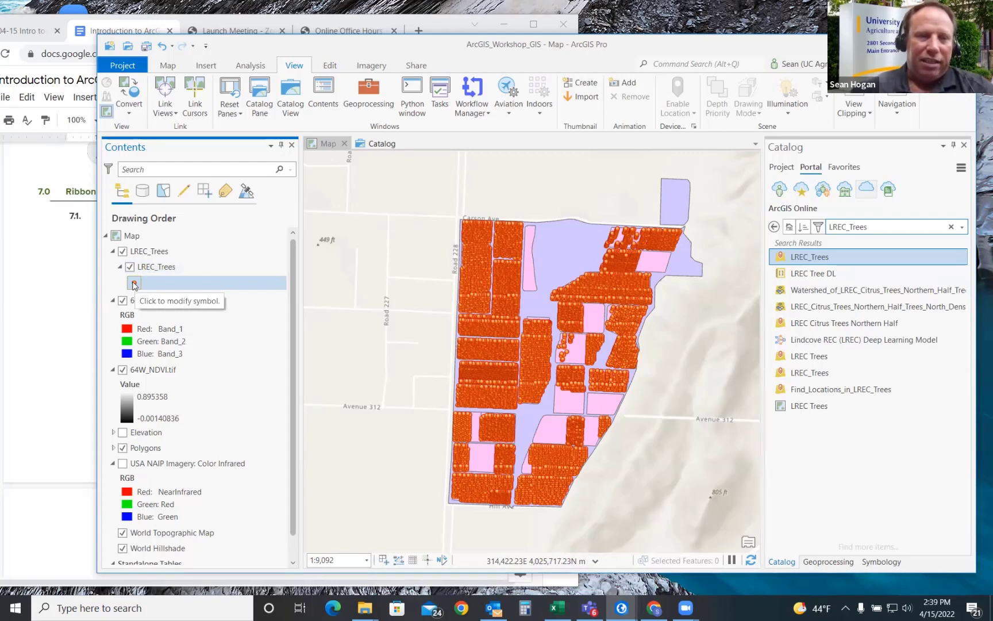
click(145, 268)
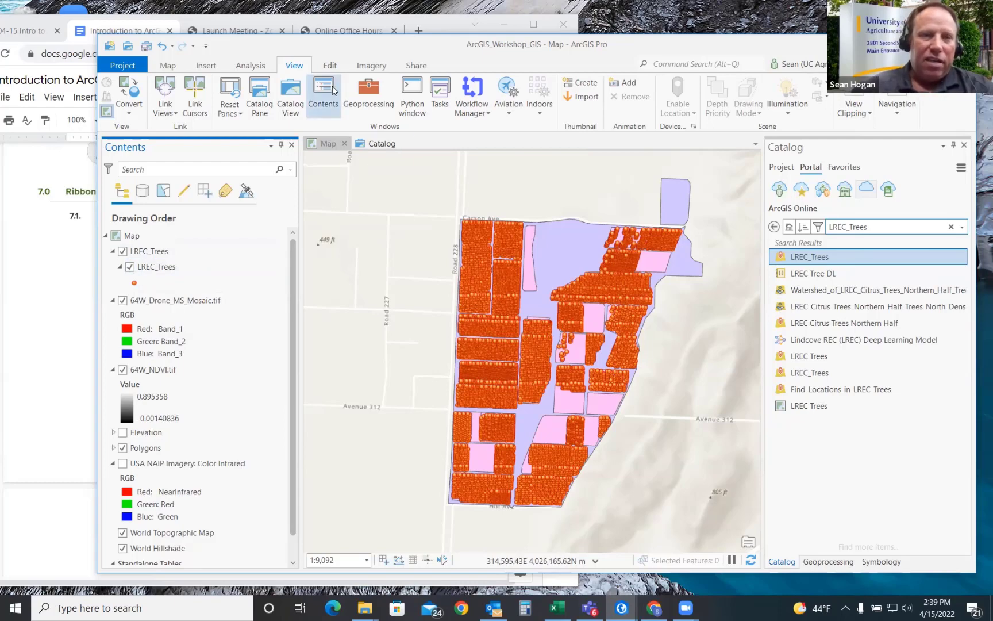
click(156, 269)
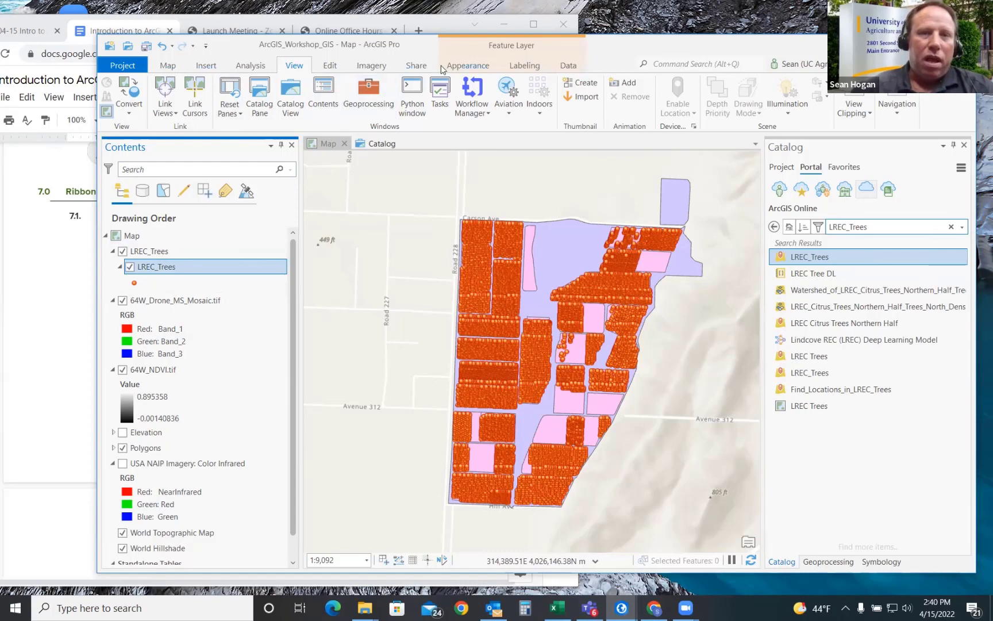
Step: Open the symbology settings of the LREC_Trees sublayer using Single Symbol as the primary symbology
click(461, 67)
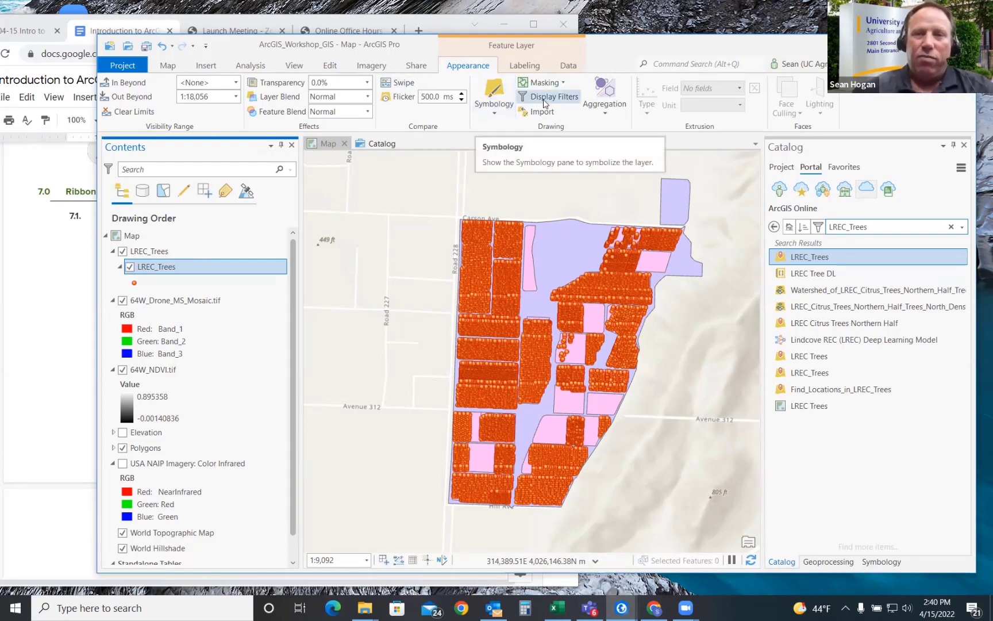
click(500, 88)
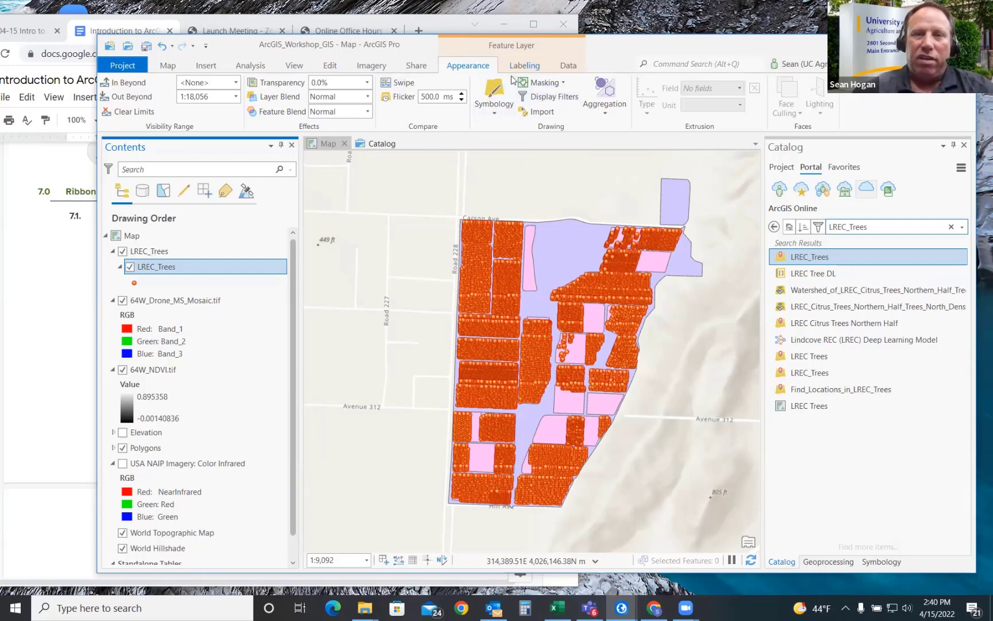
click(493, 109)
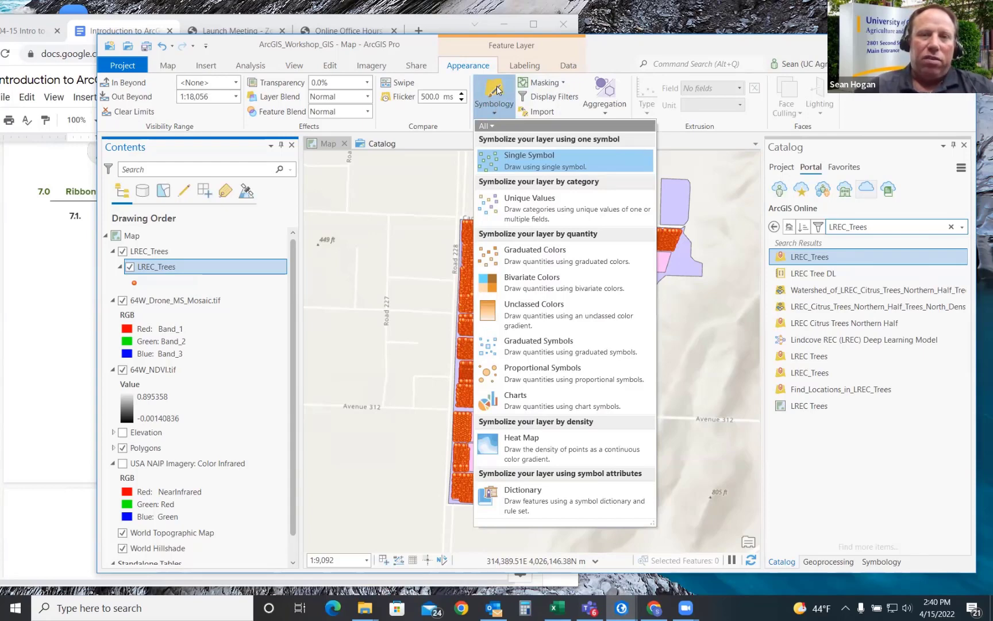
click(511, 159)
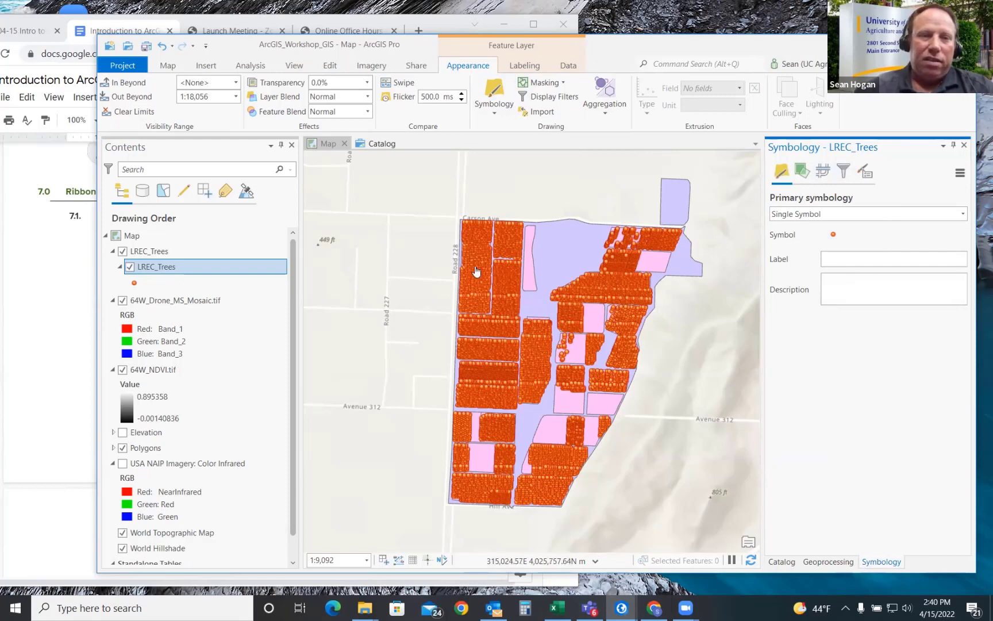
Step: Restyle the LREC_Trees points with the black Circle 1 symbol from the ArcGIS 2D gallery
click(135, 283)
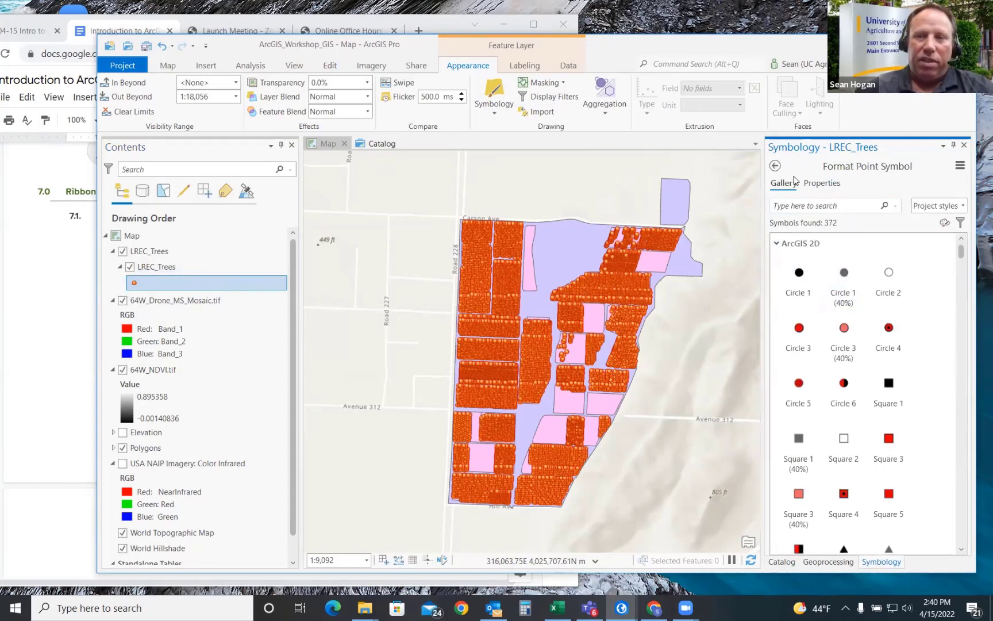
click(775, 166)
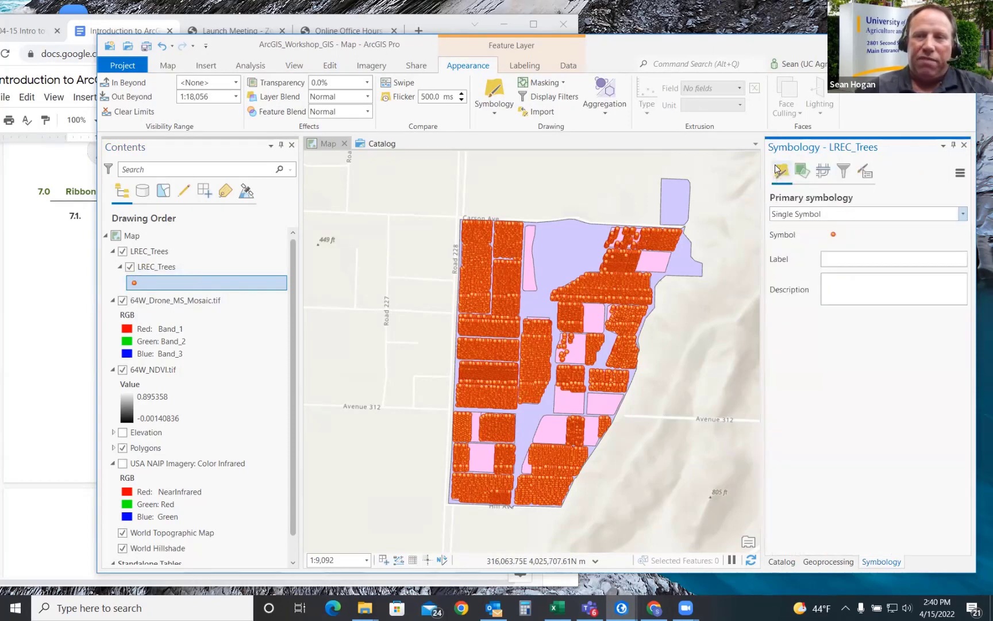
click(832, 234)
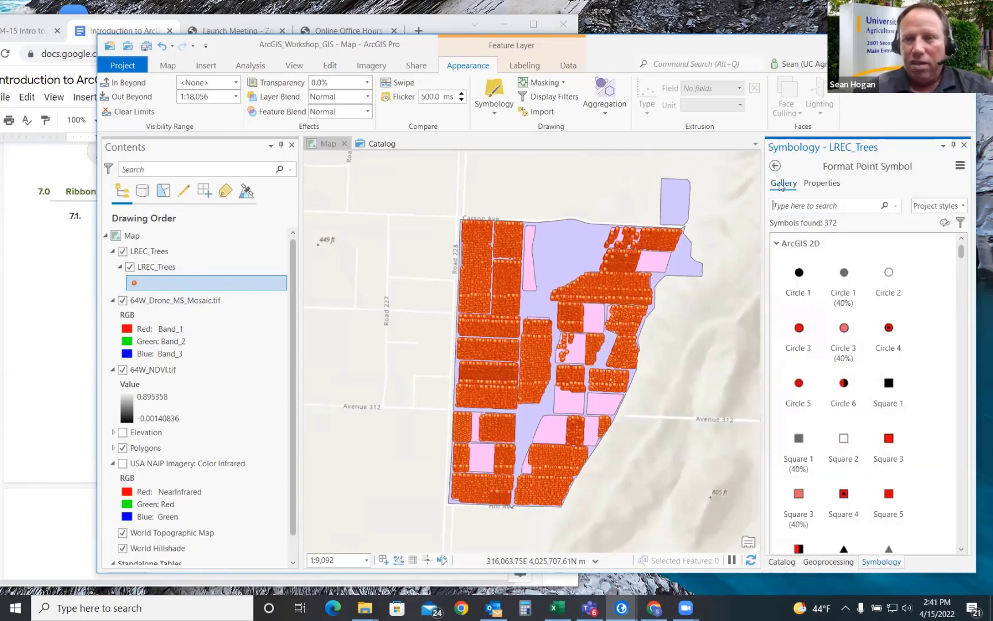
click(776, 165)
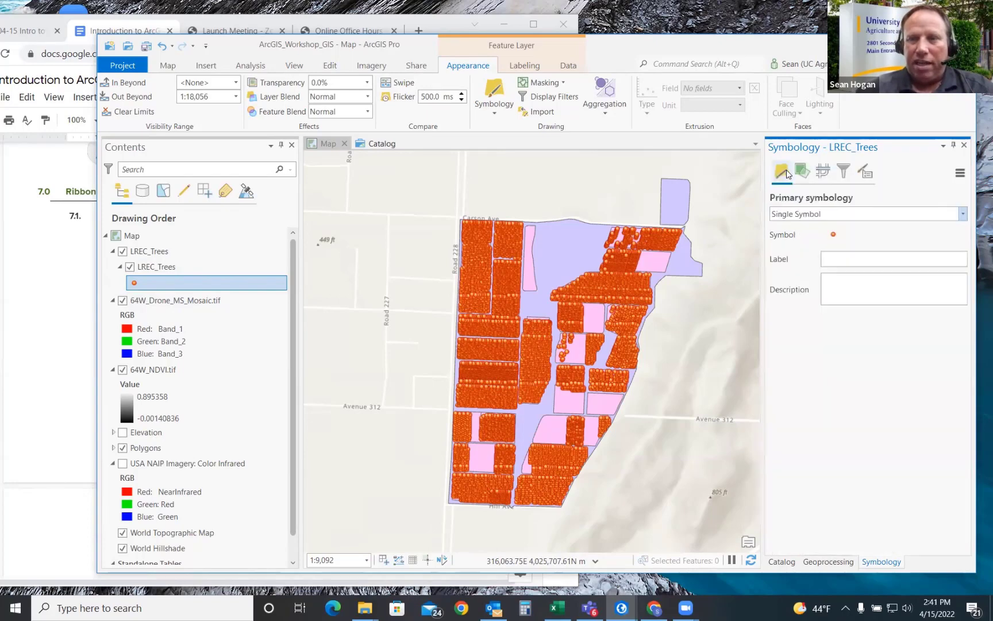
click(833, 235)
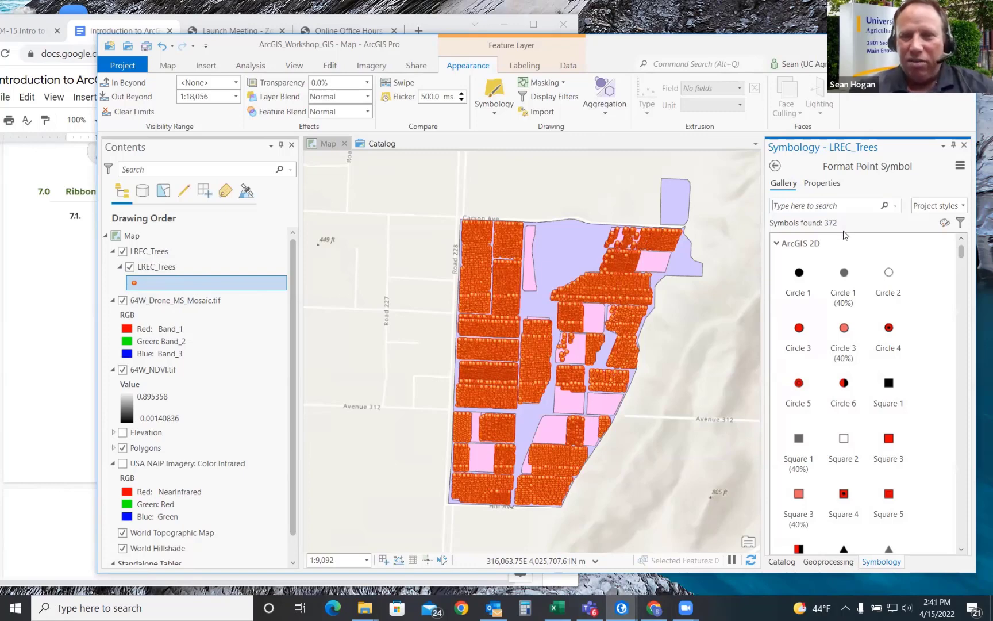
click(799, 274)
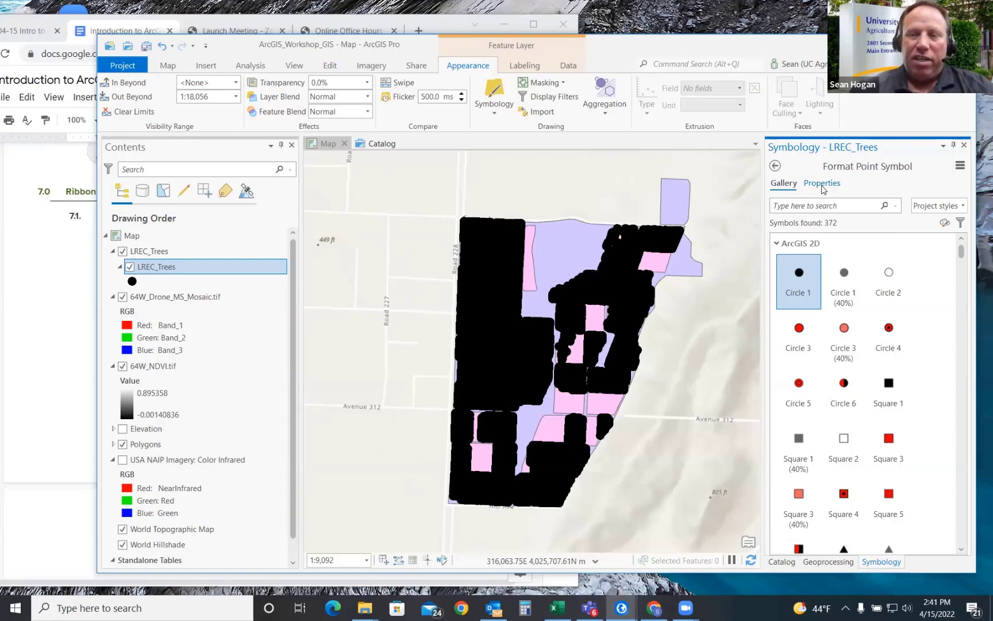
Step: Set the LREC_Trees point symbol size to 3 pt and apply it to the map
click(823, 184)
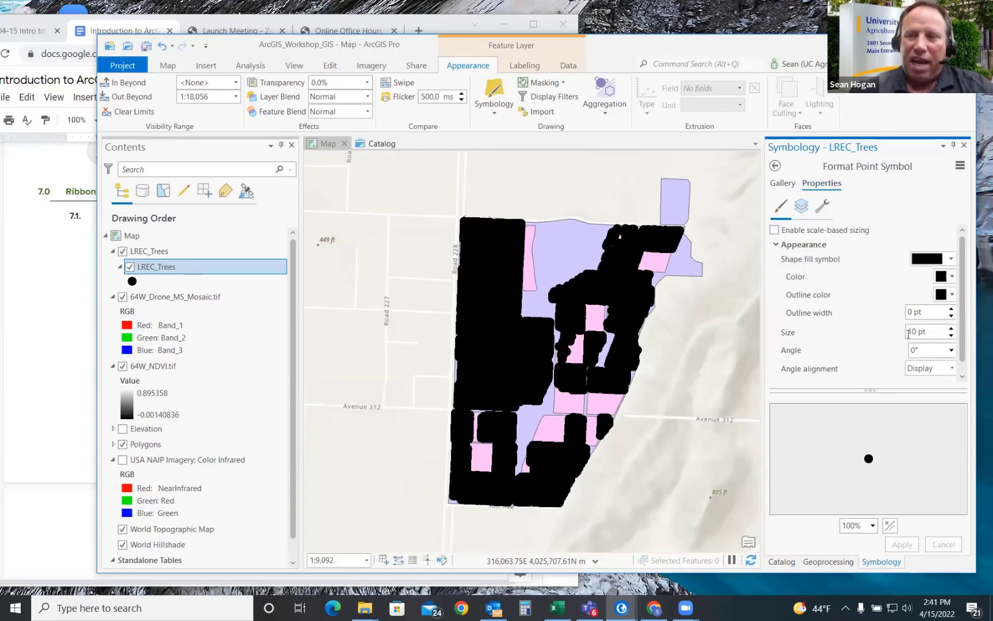
click(951, 336)
click(950, 336)
click(951, 336)
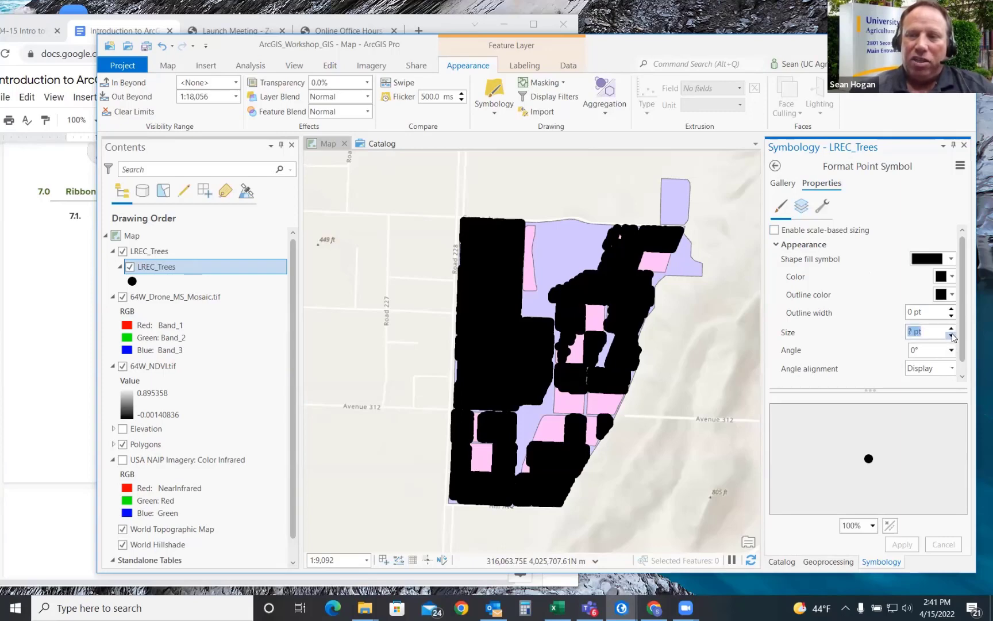
click(951, 336)
click(951, 336)
click(950, 336)
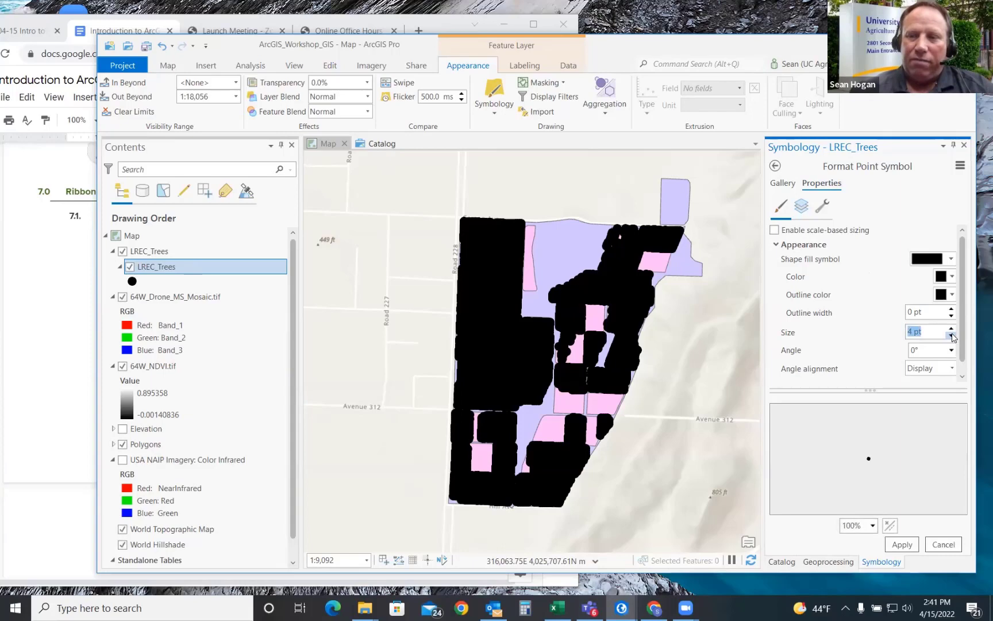
click(900, 544)
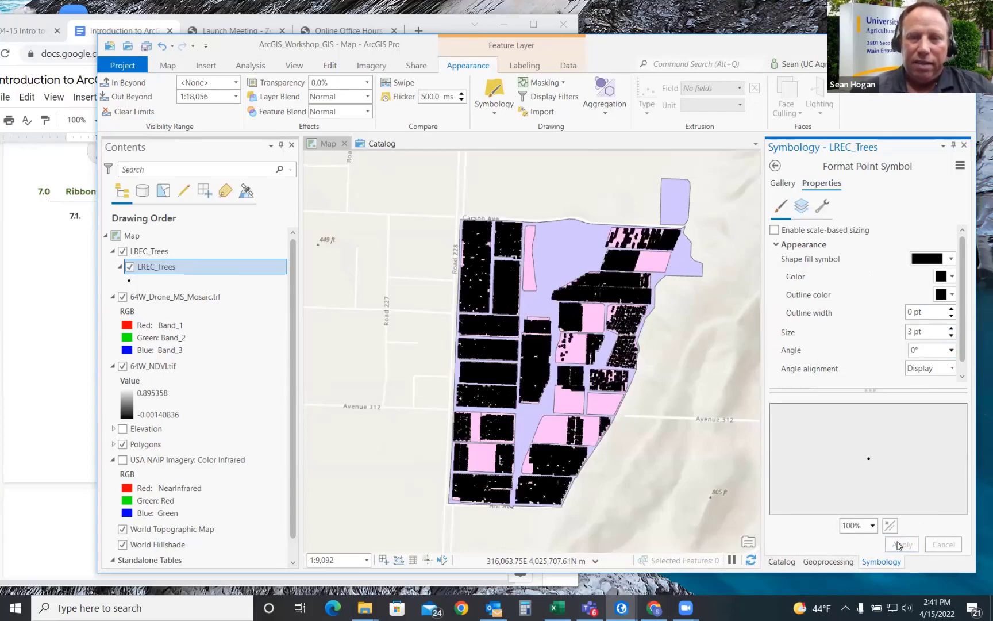
Step: Reduce the LREC_Trees point symbol size to 1 pt, apply it, and check the symbol gallery before returning to the symbol properties
click(951, 335)
click(951, 336)
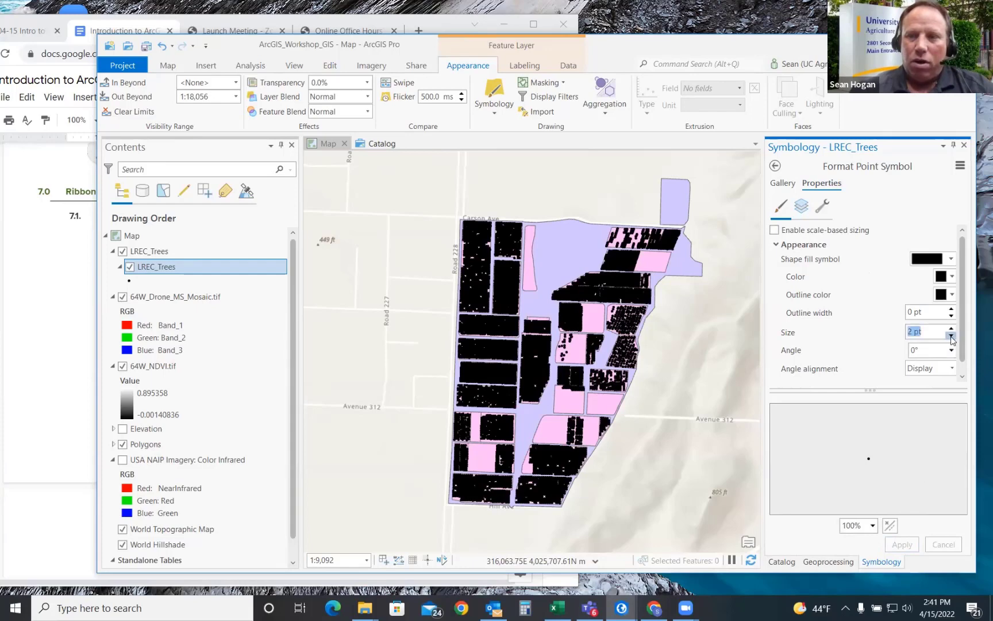
click(902, 543)
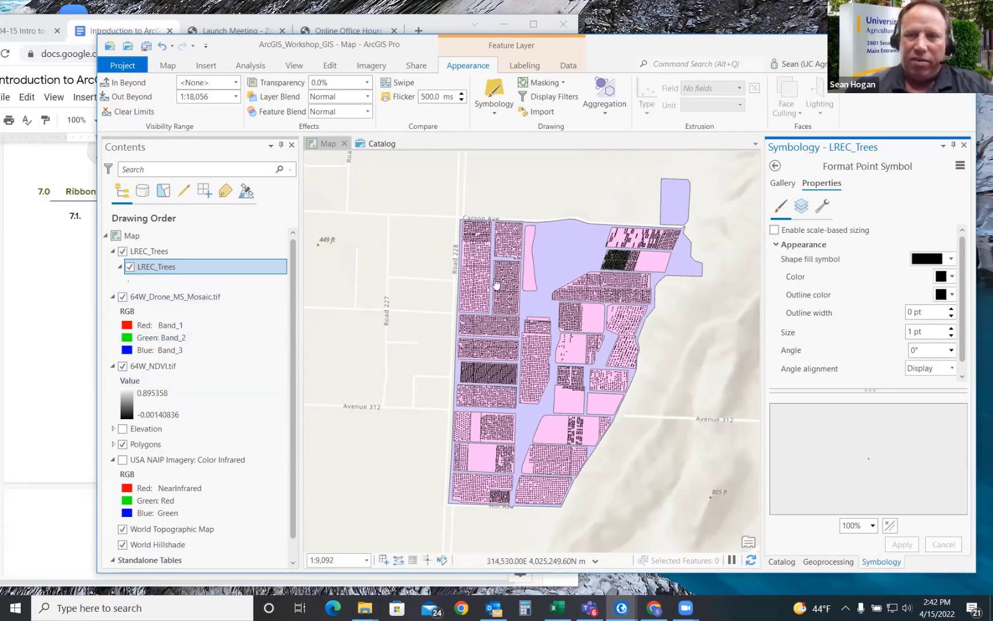
click(779, 183)
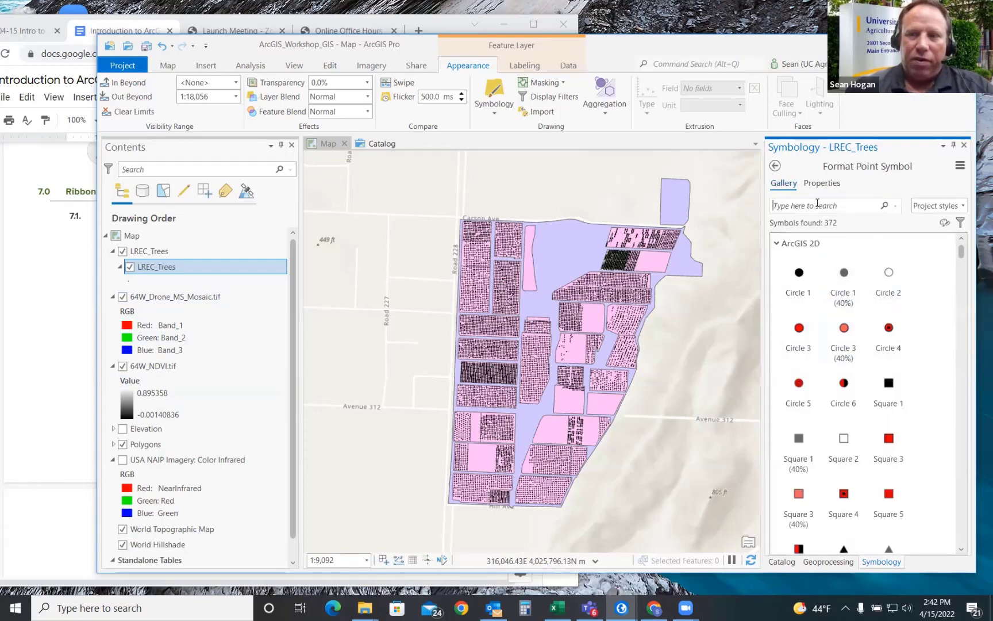
click(814, 182)
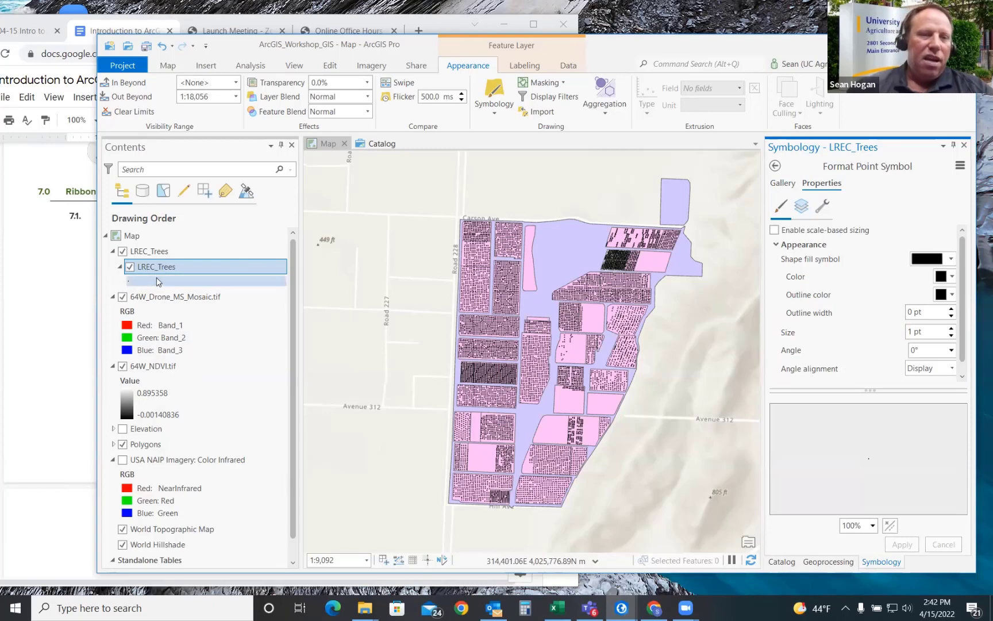
Step: Hide the 64W_Drone_MS_Mosaic.tif, 64W_NDVI.tif and LREC_Trees sublayer in the drawing order
drag(294, 261, 295, 292)
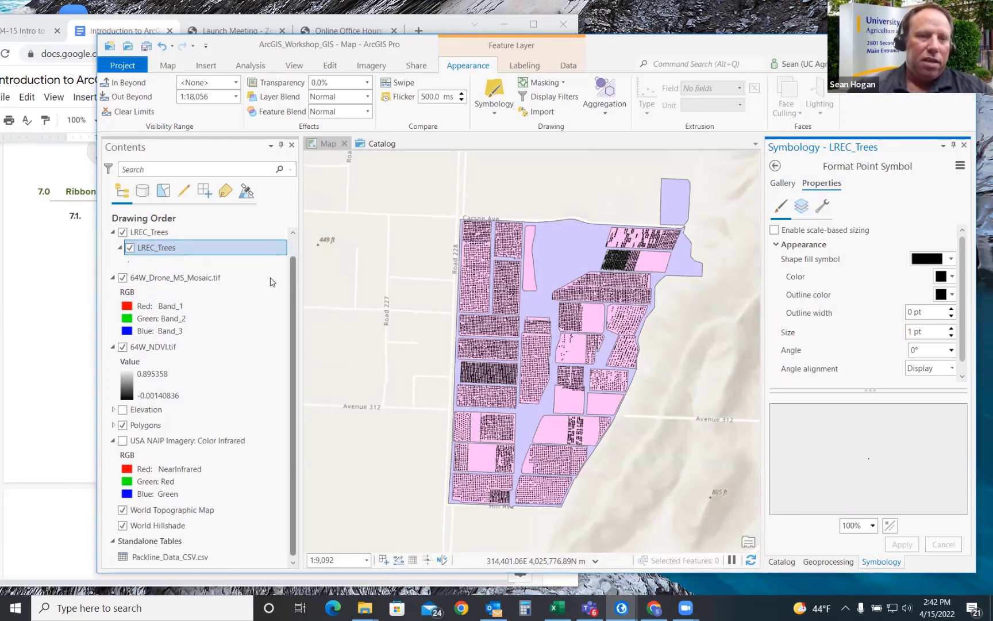
click(124, 279)
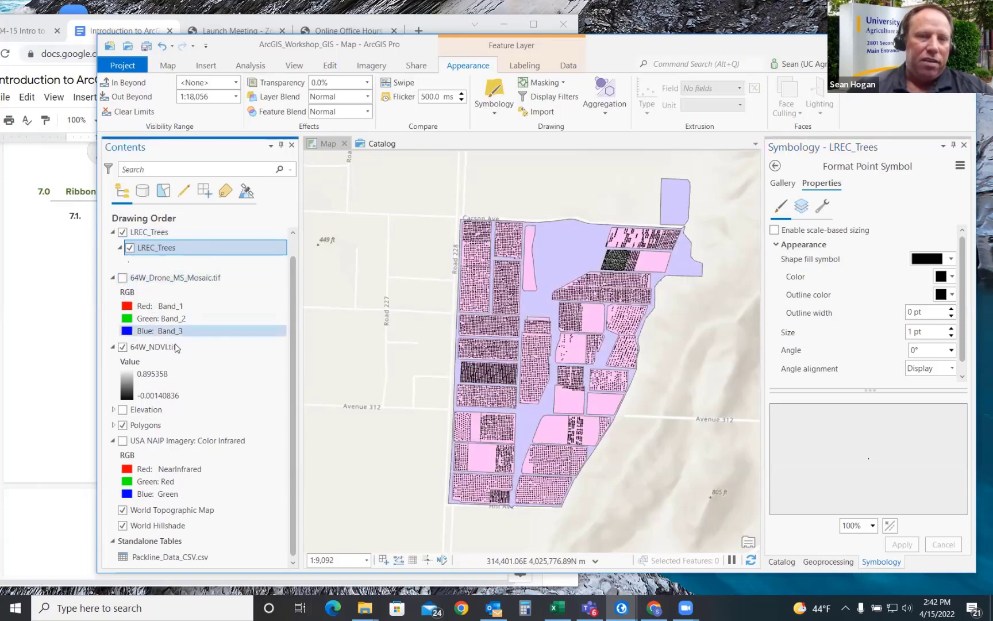
click(123, 347)
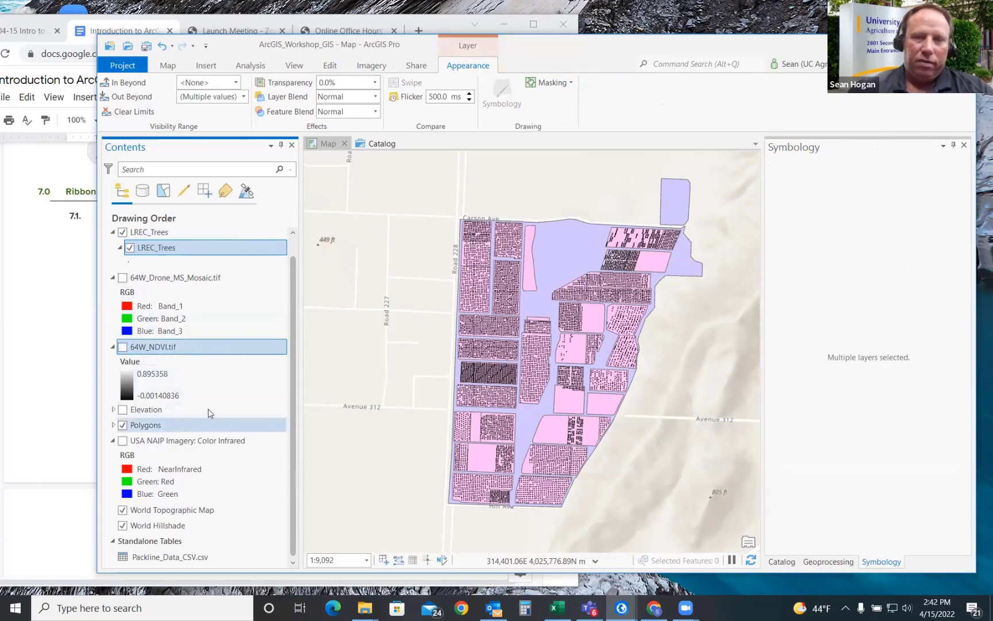
click(131, 248)
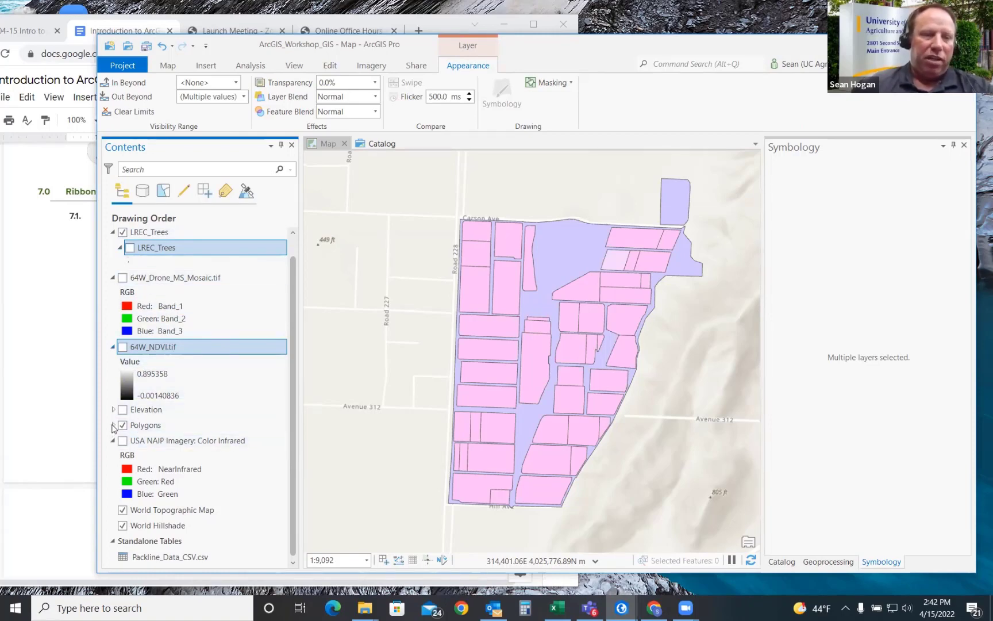
Step: Expand the Polygons group and restyle 64W_Field with the thicker of the two solid black outline symbols from the gallery
click(113, 425)
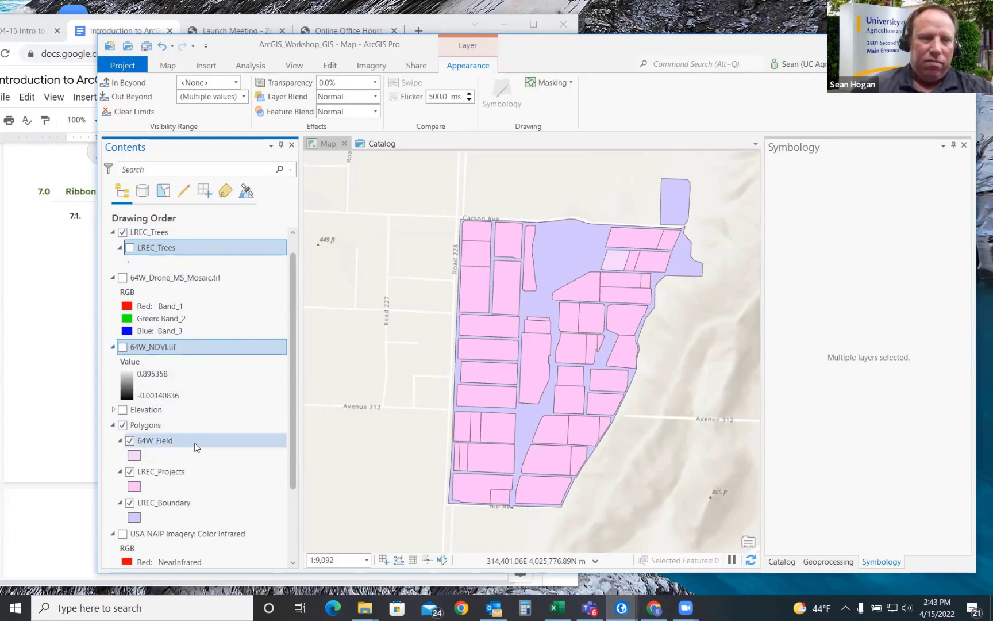
click(134, 455)
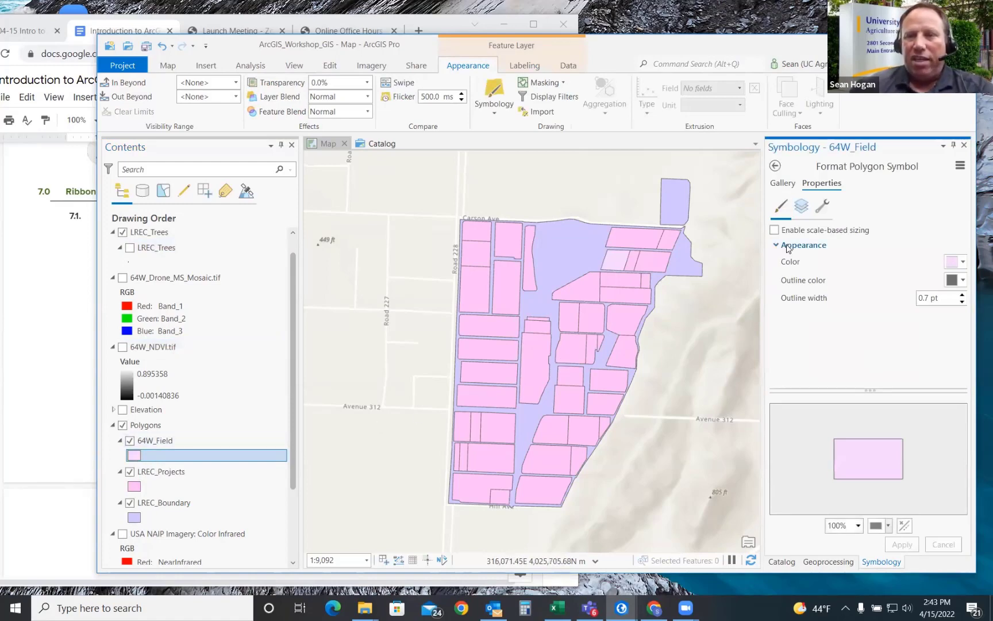
click(781, 184)
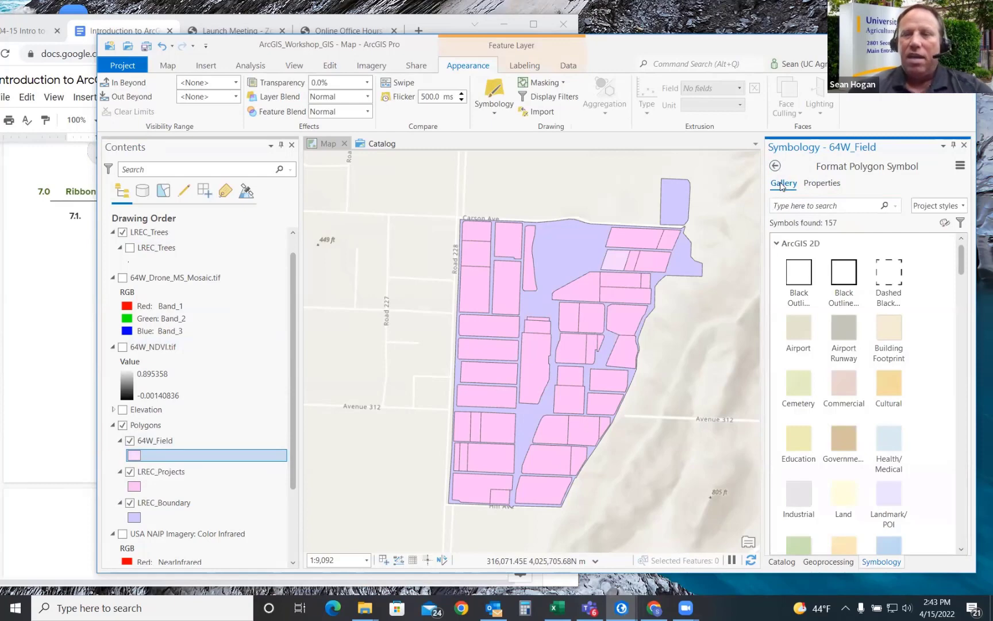
click(844, 275)
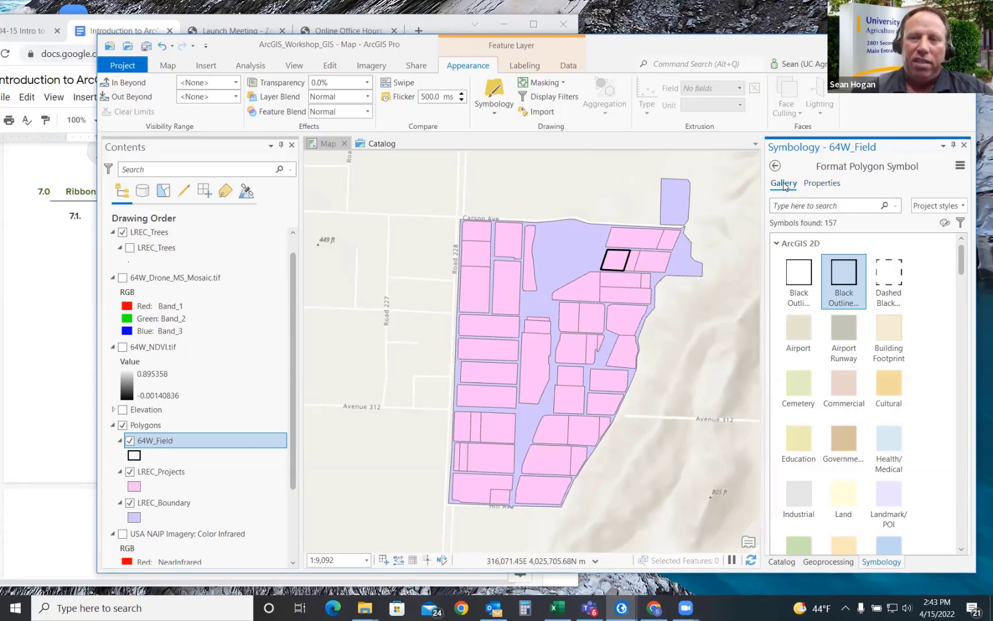
Step: Set the 64W_Field polygon fill color to bright red and apply it
click(822, 183)
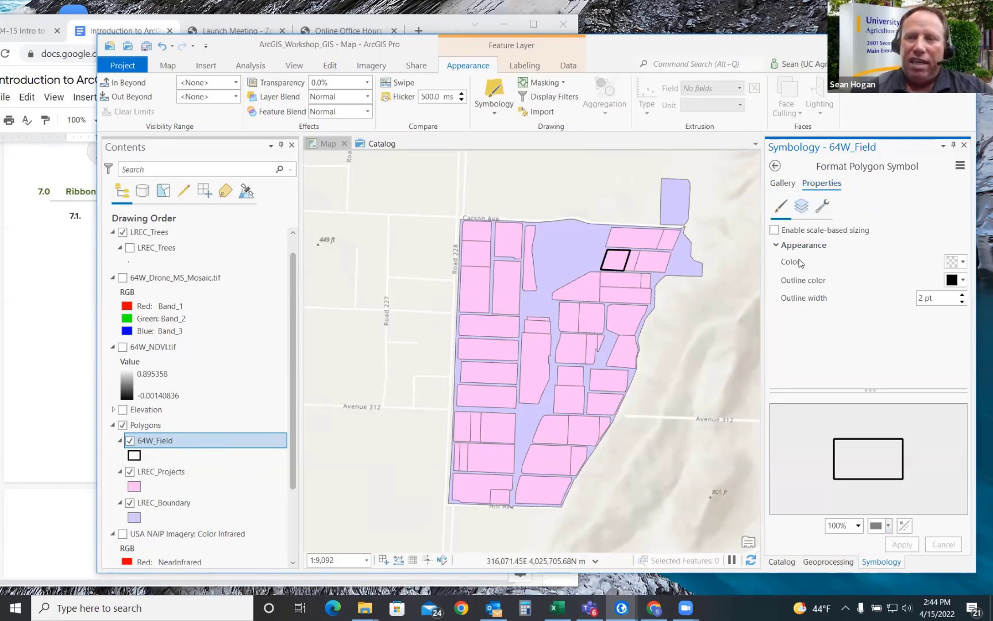
click(964, 263)
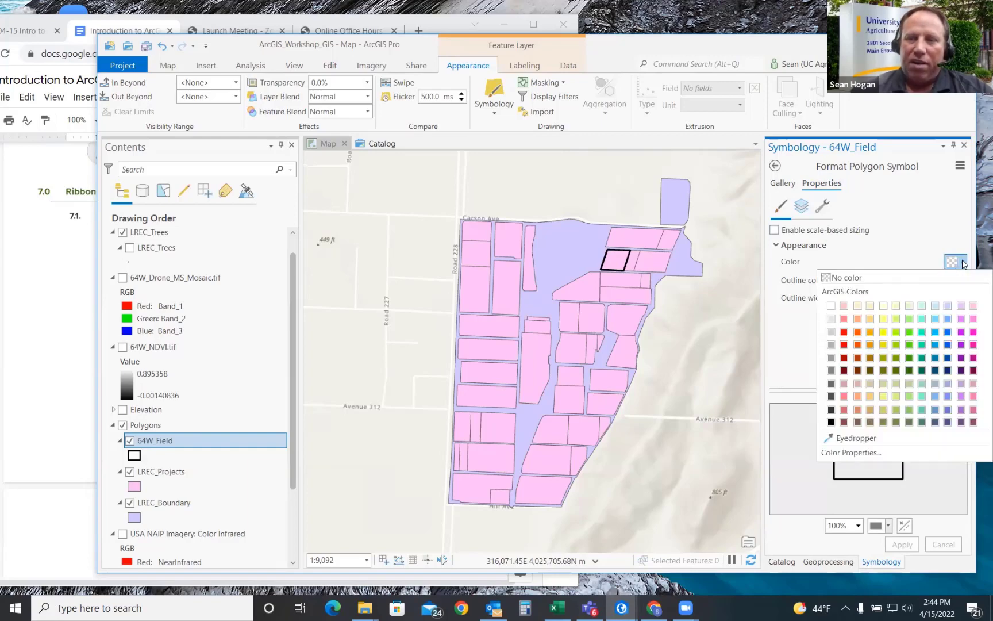
click(844, 333)
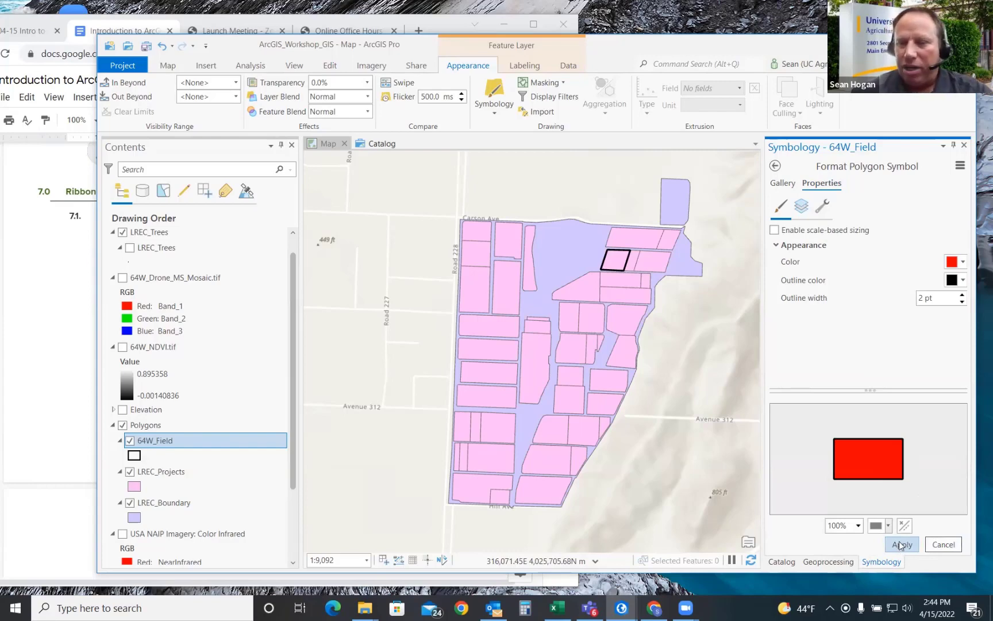
click(902, 544)
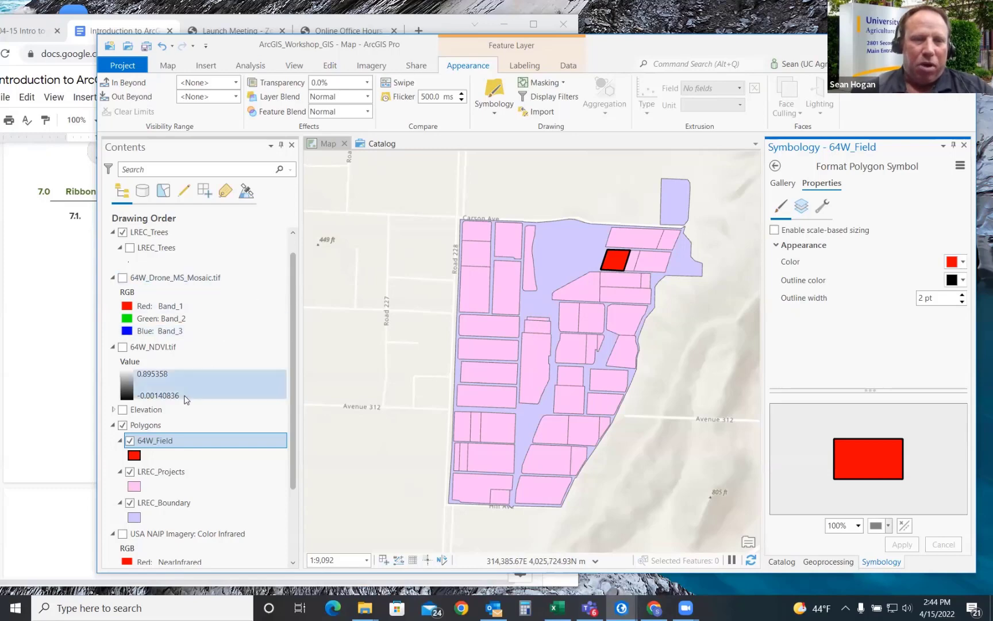
Step: Restyle the LREC_Projects polygons with an unfilled black outline from the gallery, settling on the thinner of the two solid outline symbols
click(134, 485)
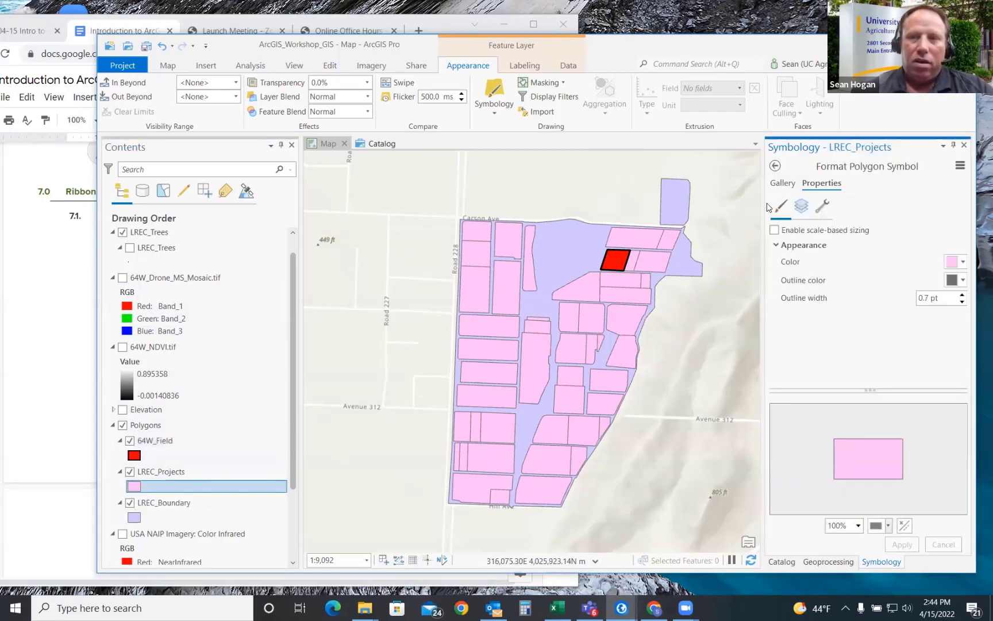
click(782, 184)
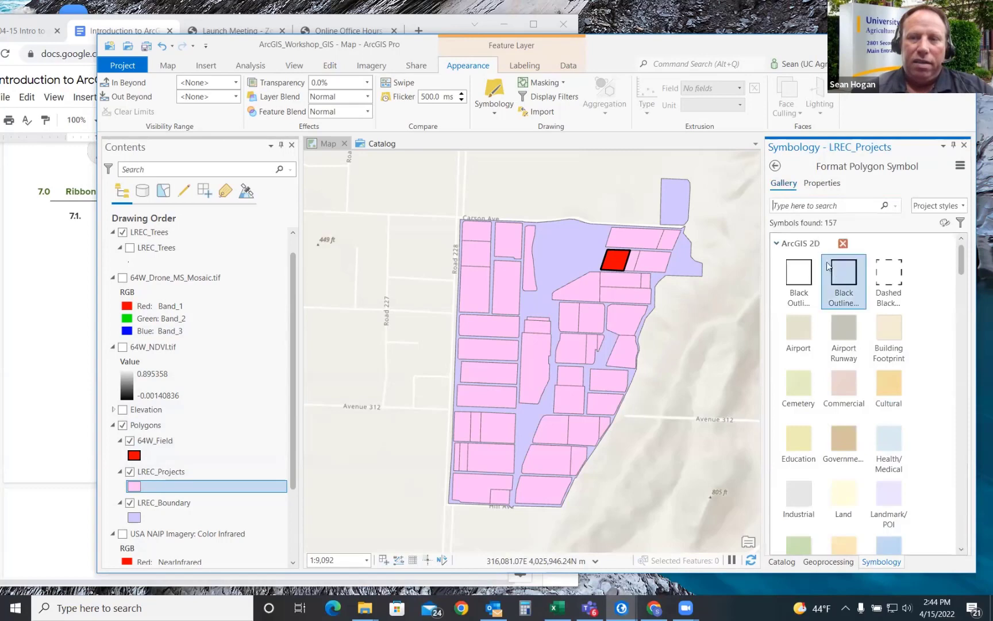
click(843, 274)
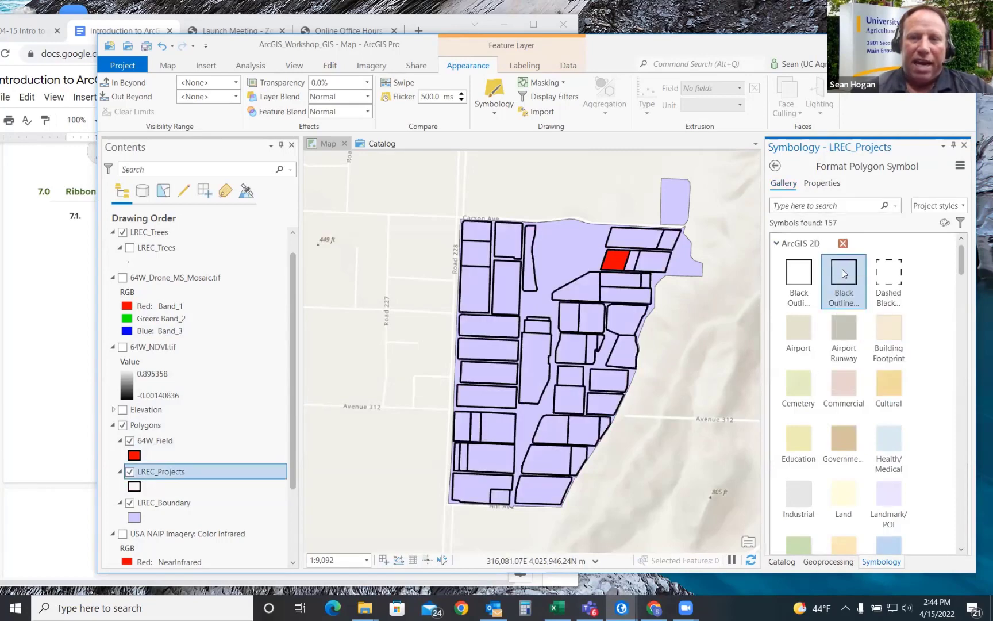
click(809, 274)
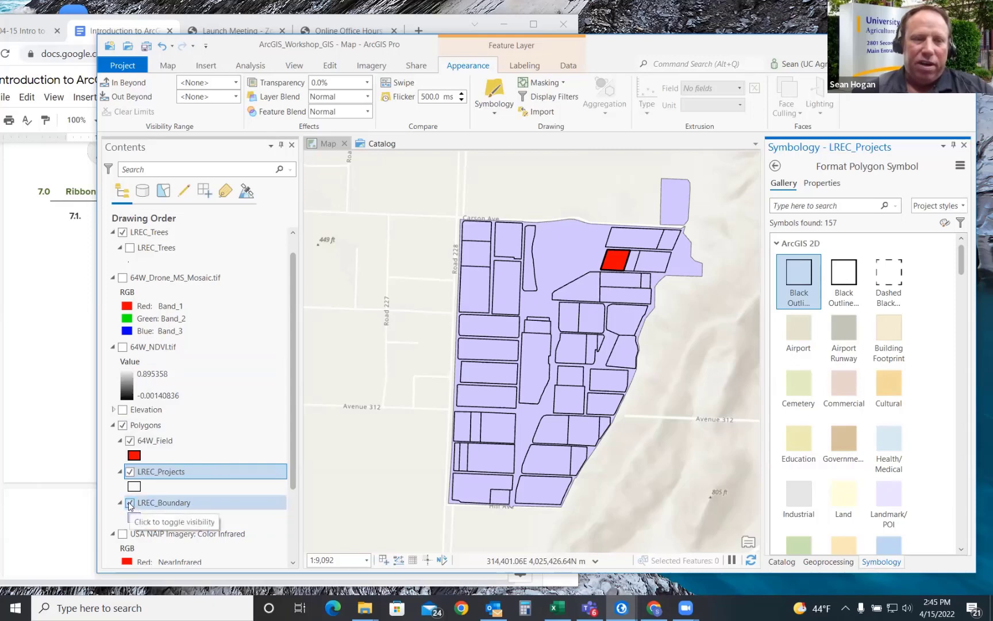
Step: Restyle the LREC_Boundary polygons with the thicker solid outline symbol from the gallery and apply a bright blue outline color
click(134, 518)
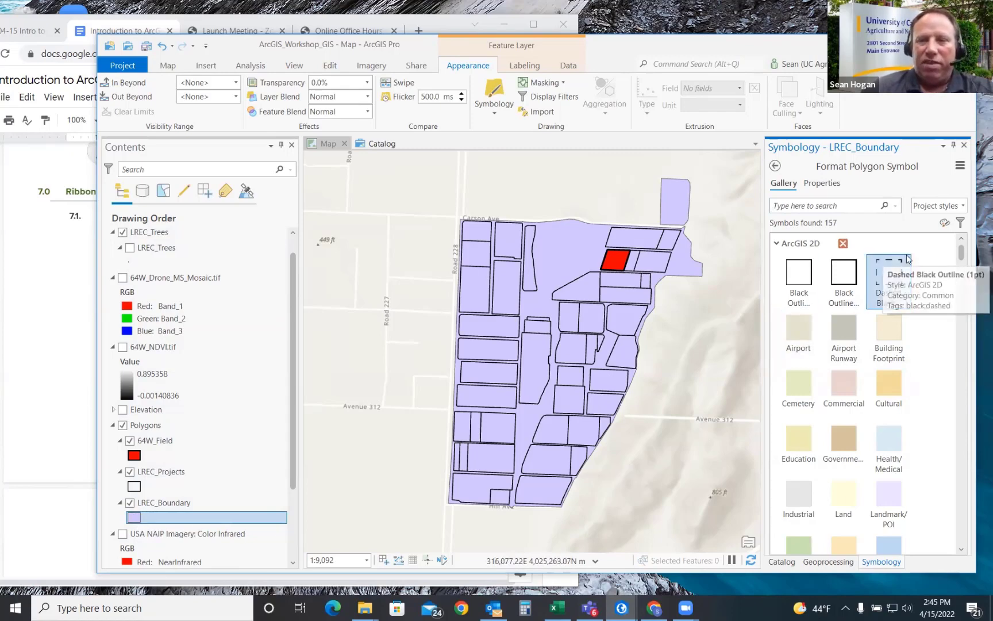
click(850, 276)
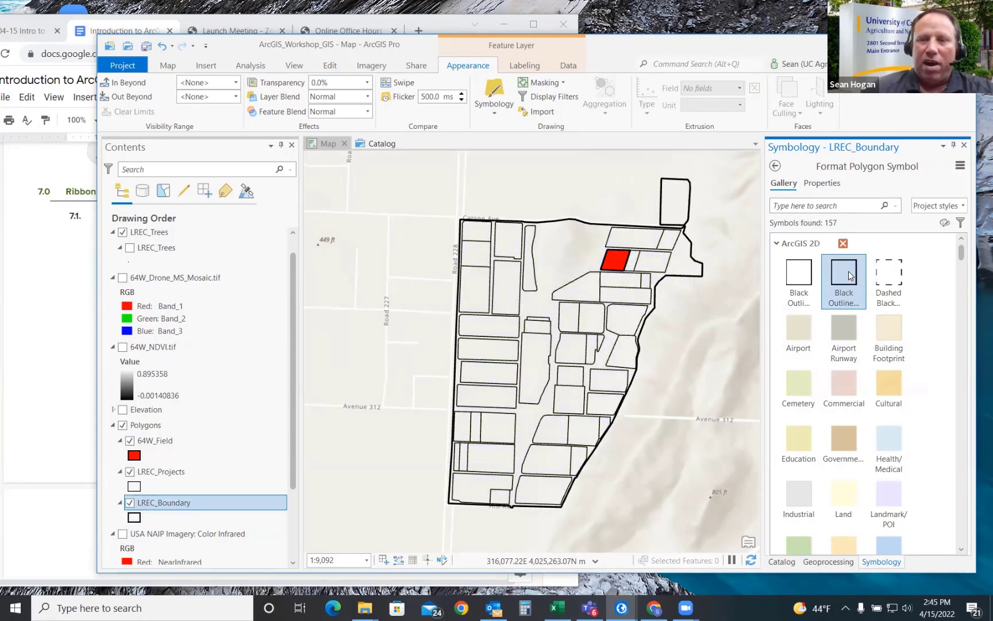
click(815, 187)
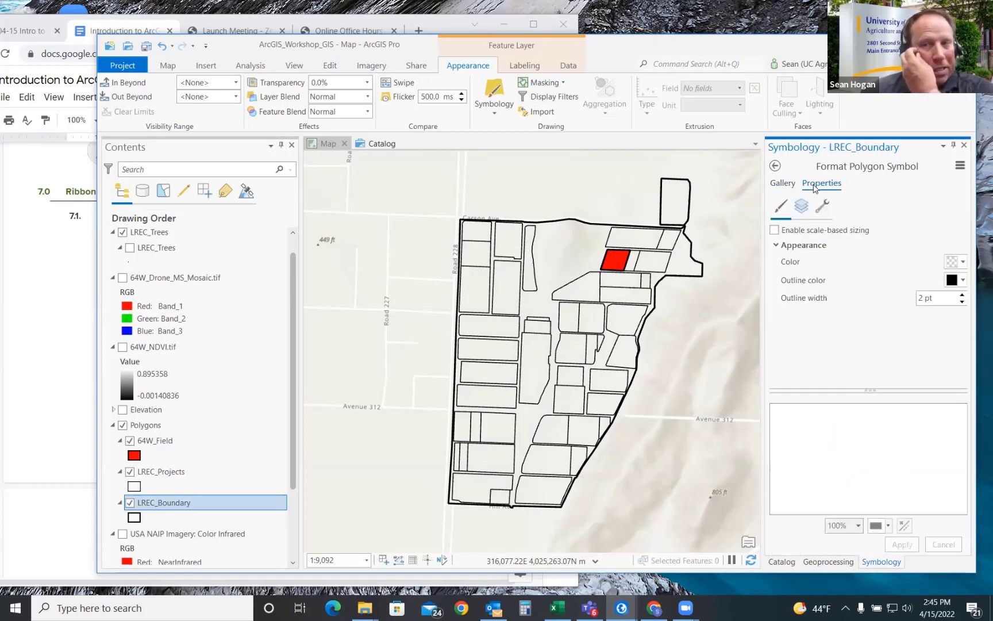
click(965, 281)
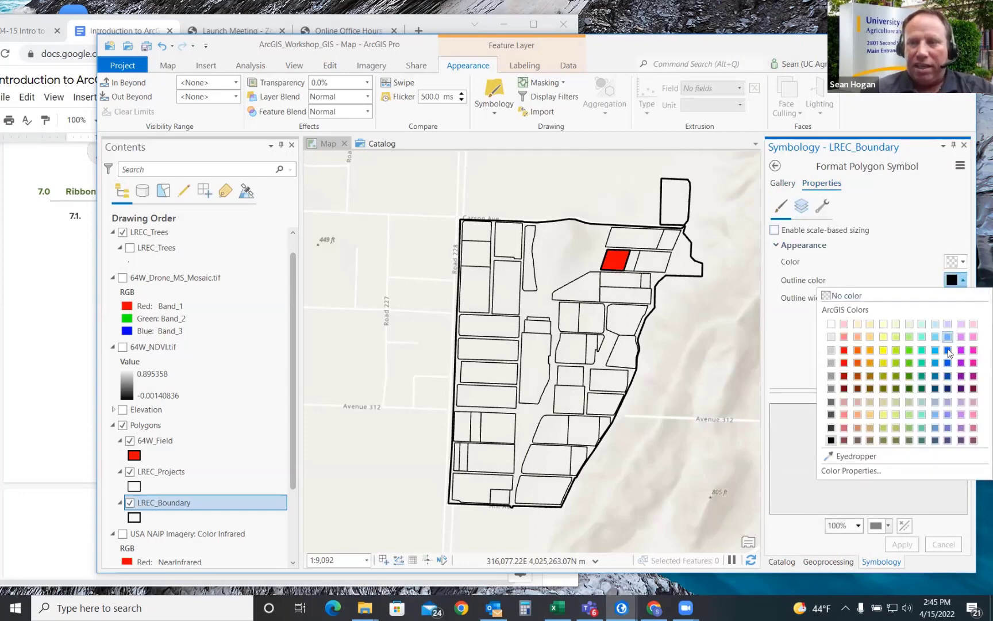
click(948, 361)
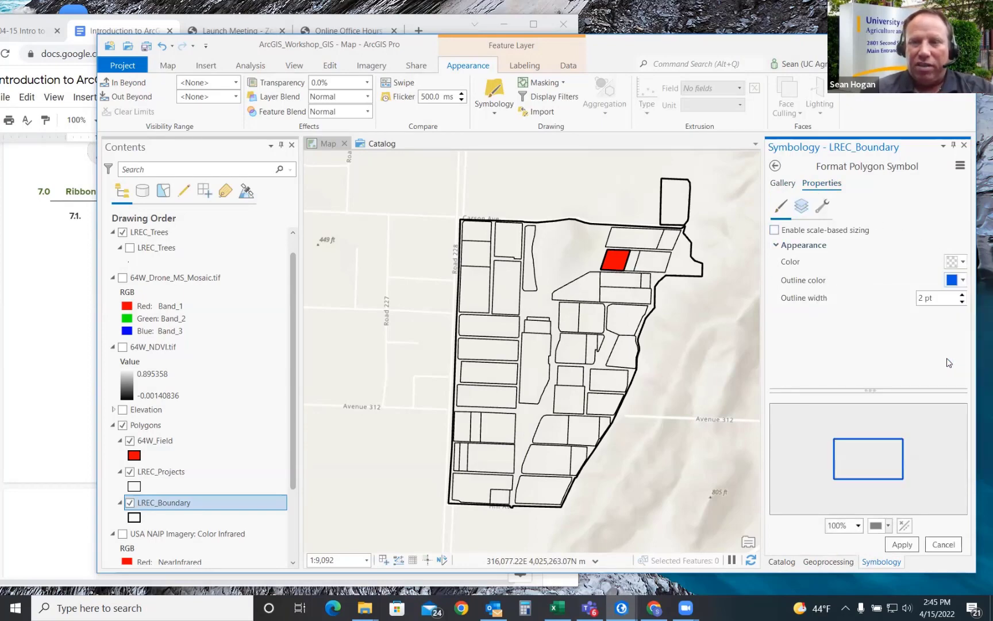
click(902, 544)
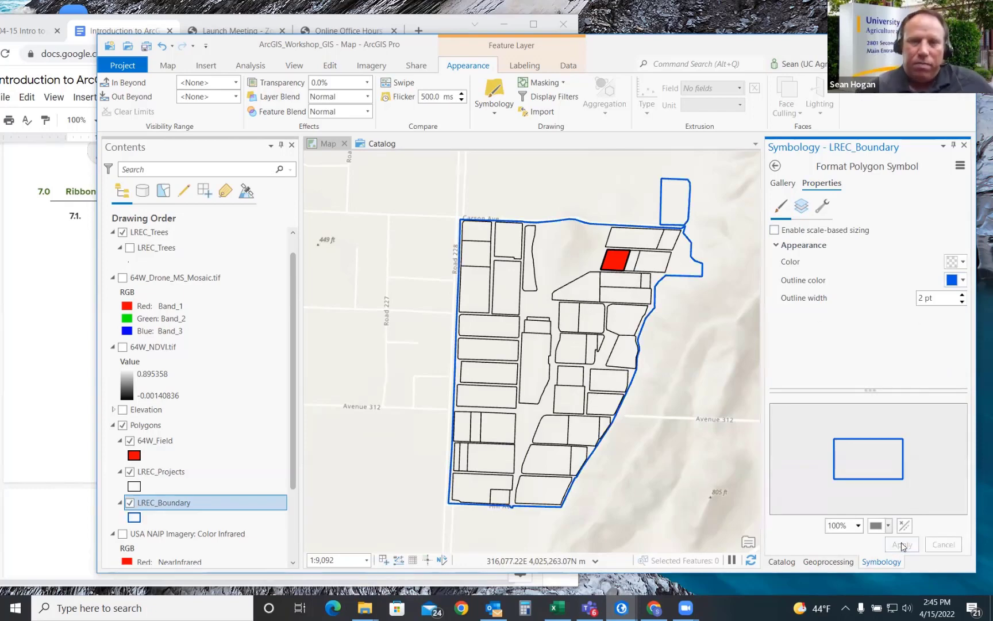
Step: Collapse the Polygons group, make 64W_Drone_MS_Mosaic.tif visible and zoom the map to that layer
click(113, 426)
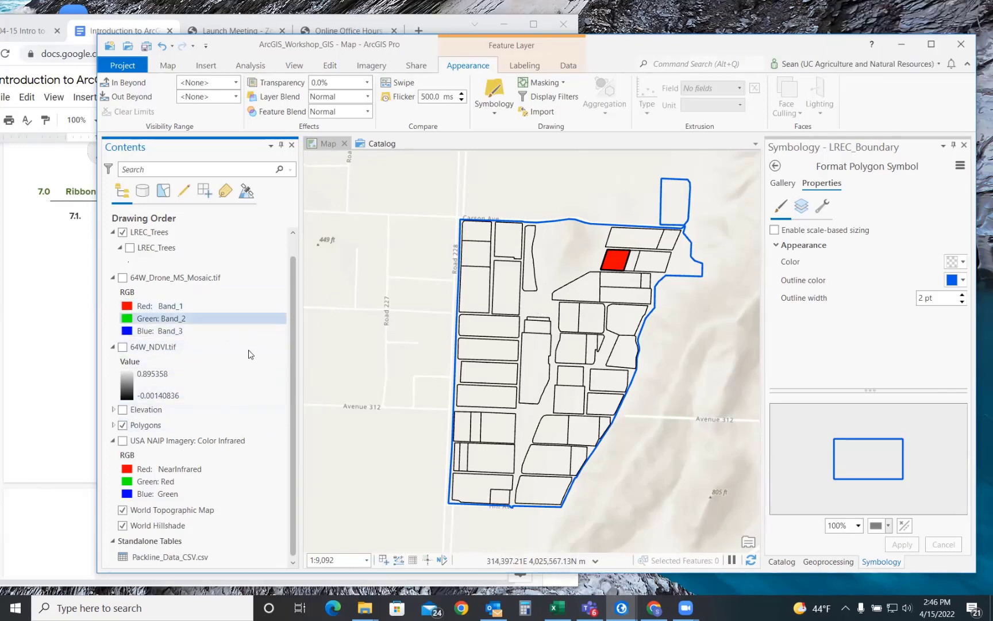
click(229, 386)
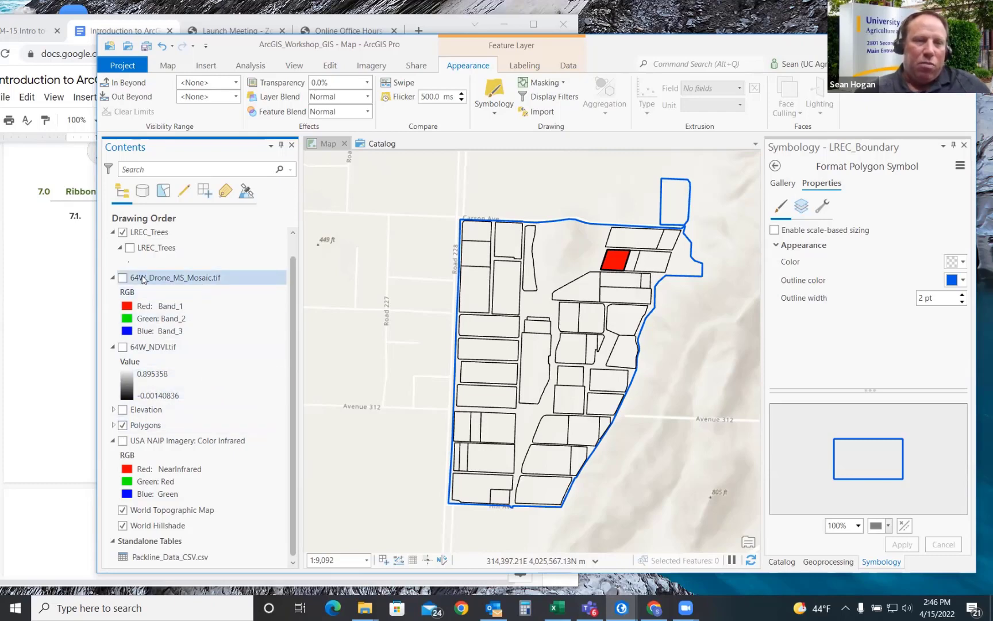
click(122, 279)
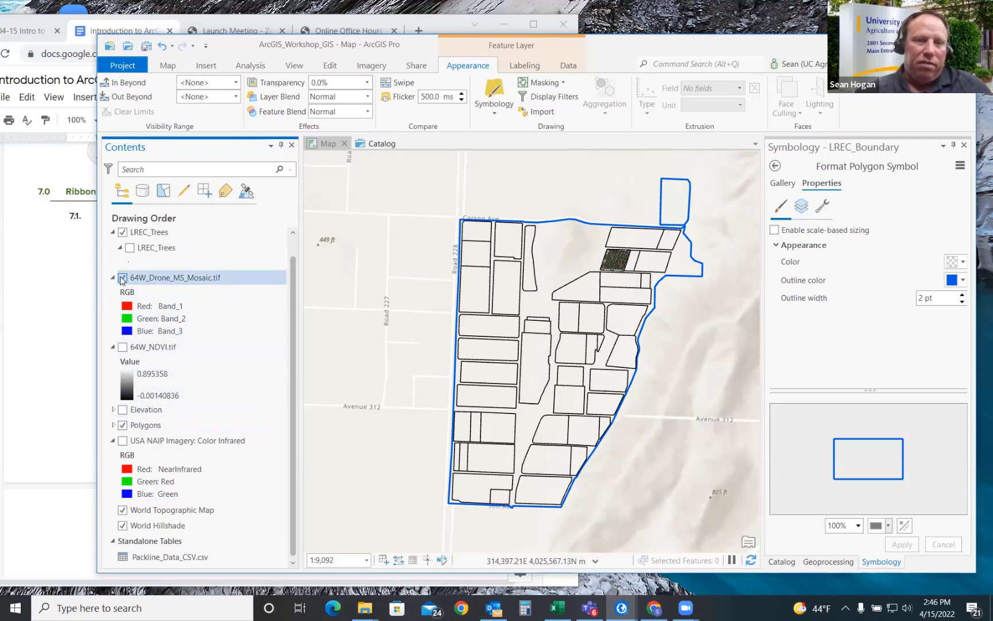
right_click(170, 280)
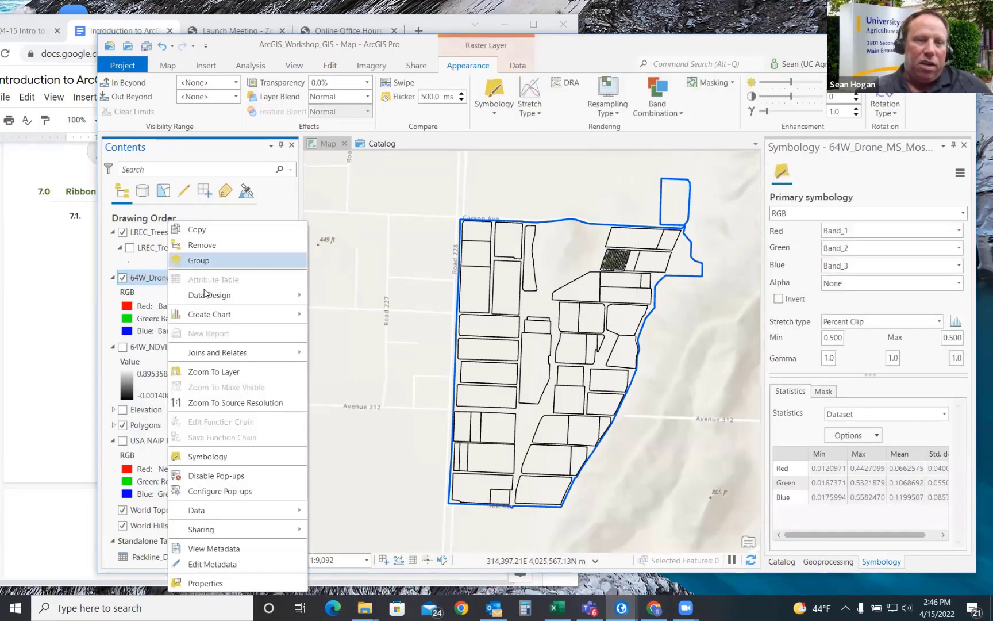
click(214, 372)
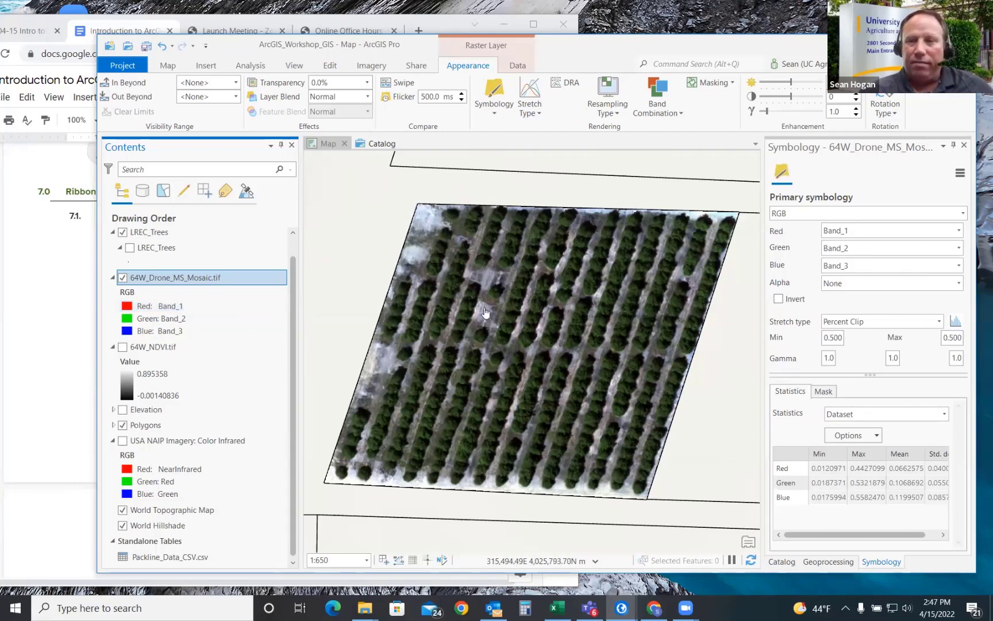
Step: Set the drone mosaic's RGB symbology to Band_3 for red and Band_1 for blue
click(959, 231)
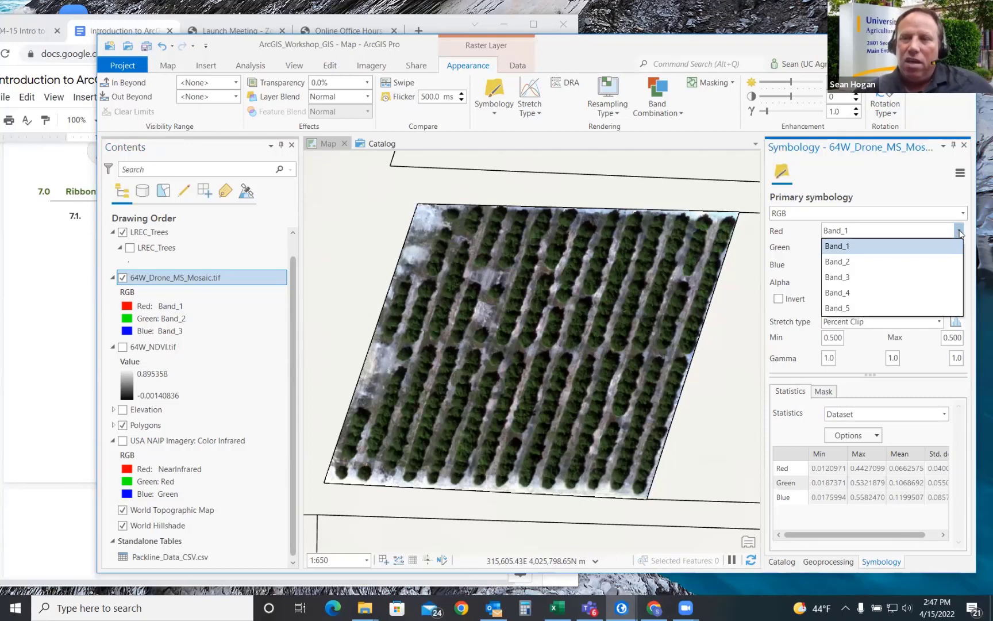
click(876, 177)
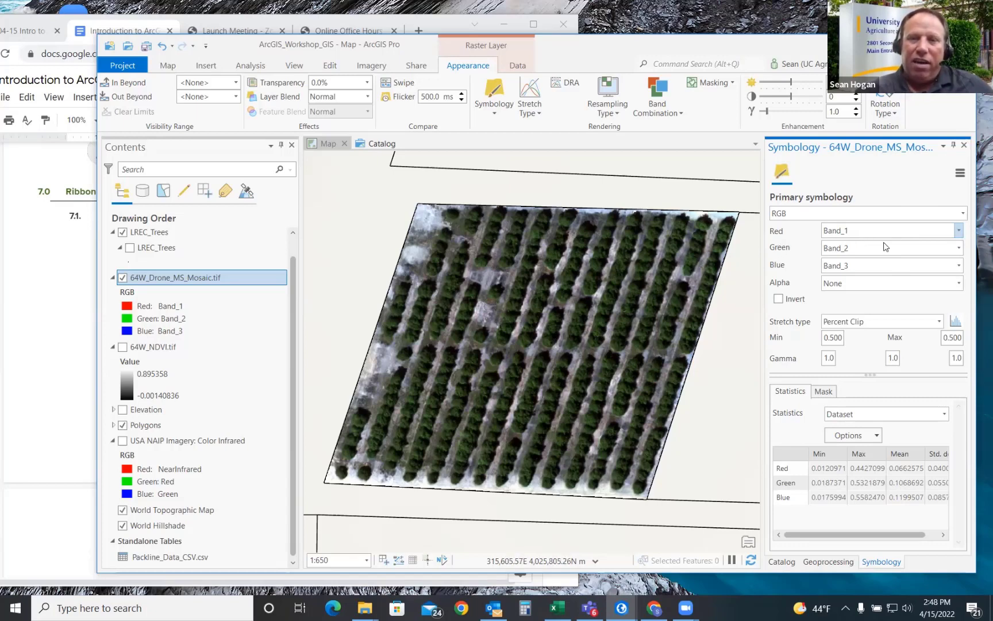
click(959, 231)
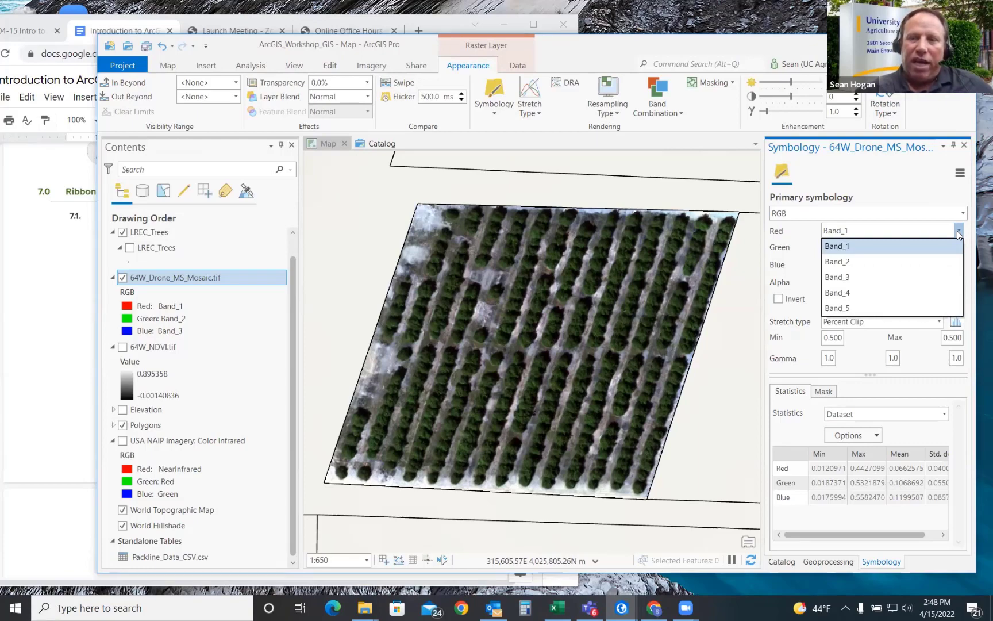
click(837, 278)
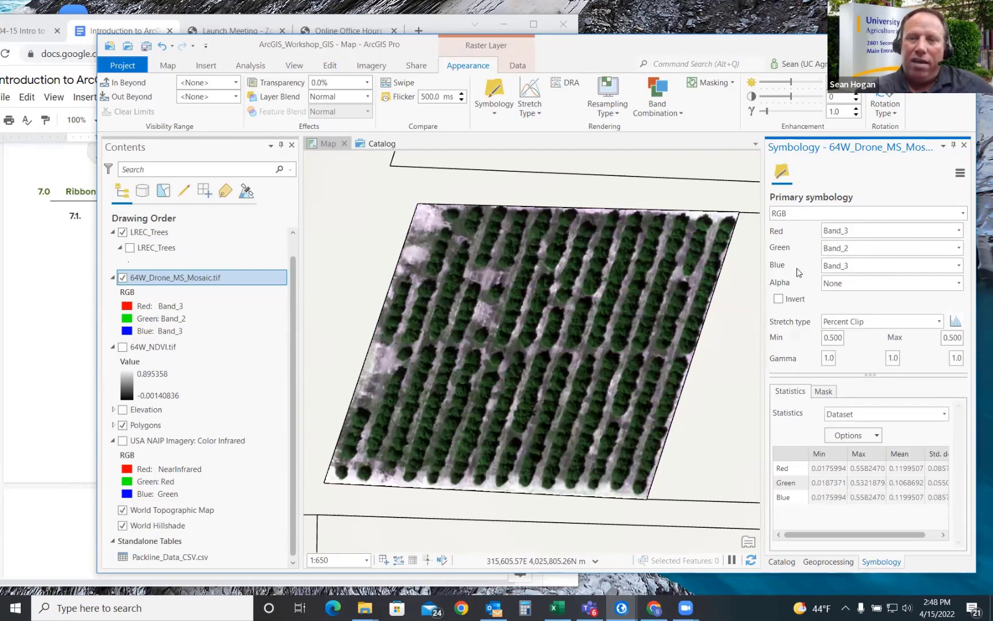
click(958, 265)
click(835, 281)
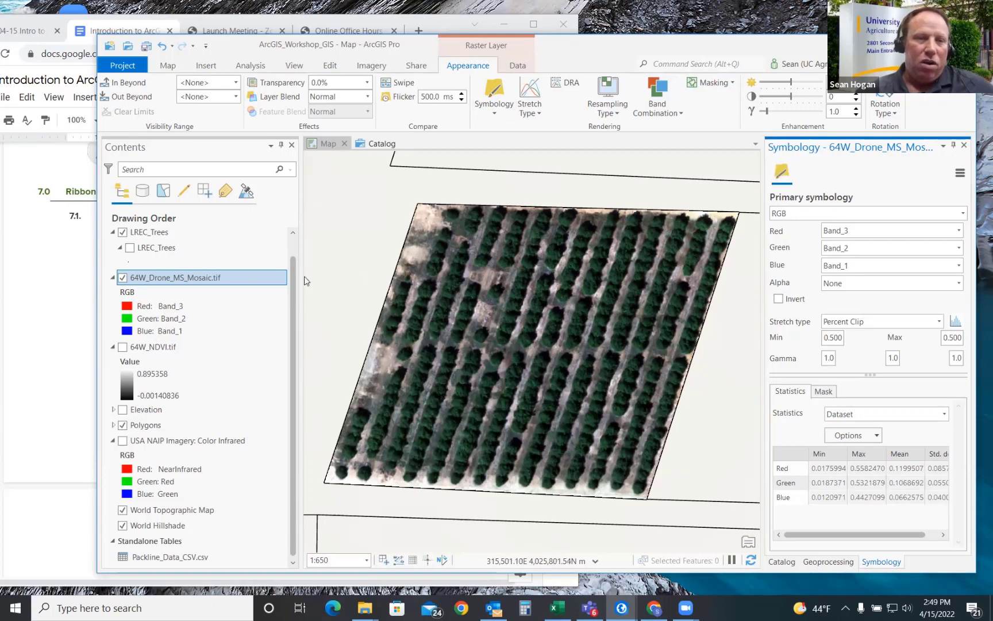
Step: Start a custom band combination for 64W_Drone_MS_Mosaic.tif with Band_5 as red, Band_3 as green and Band_2 as blue
click(170, 280)
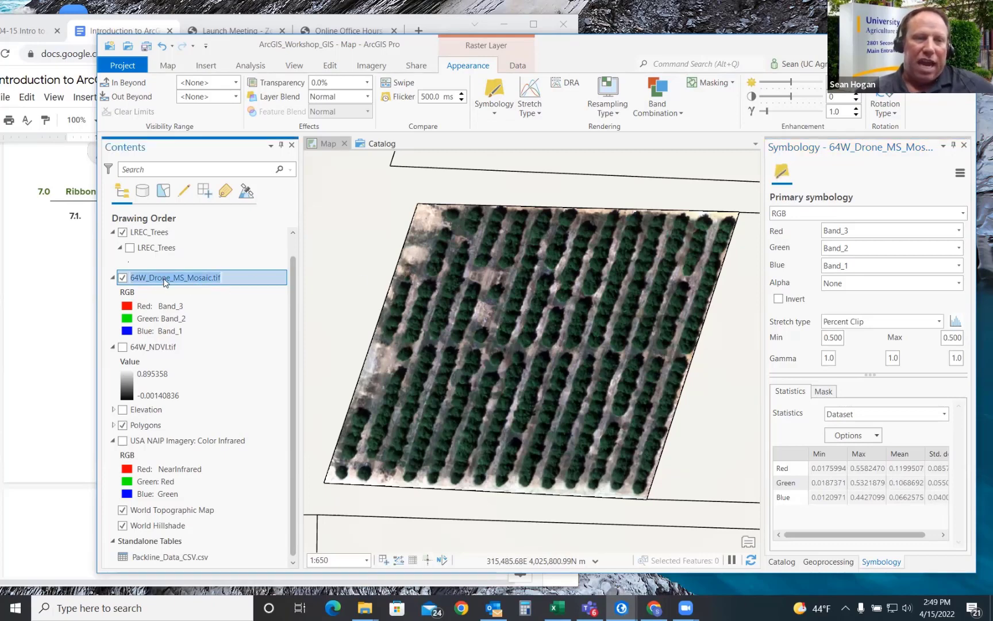
key(Down)
click(197, 277)
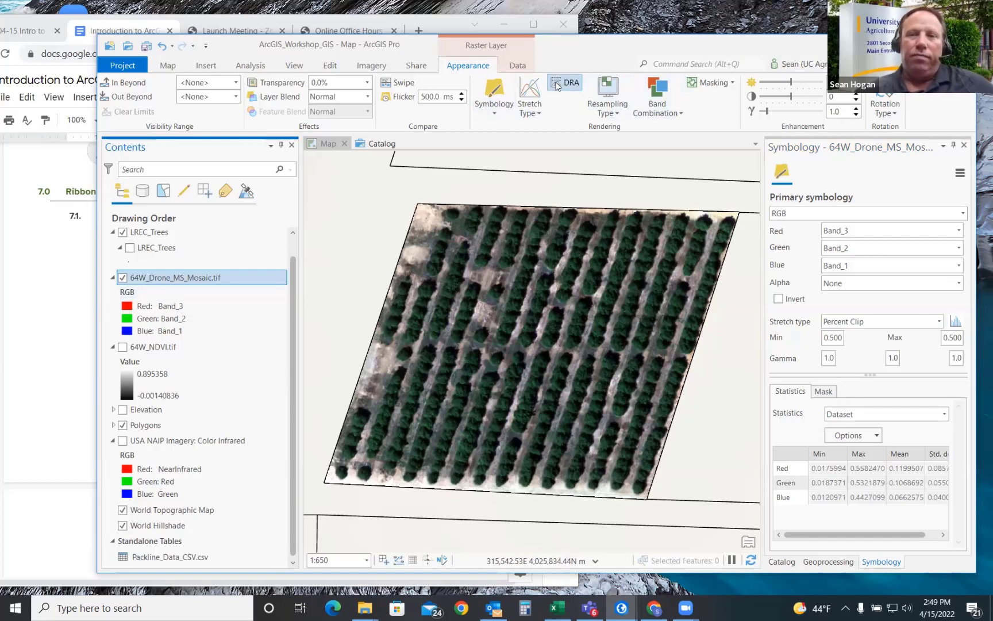
click(676, 112)
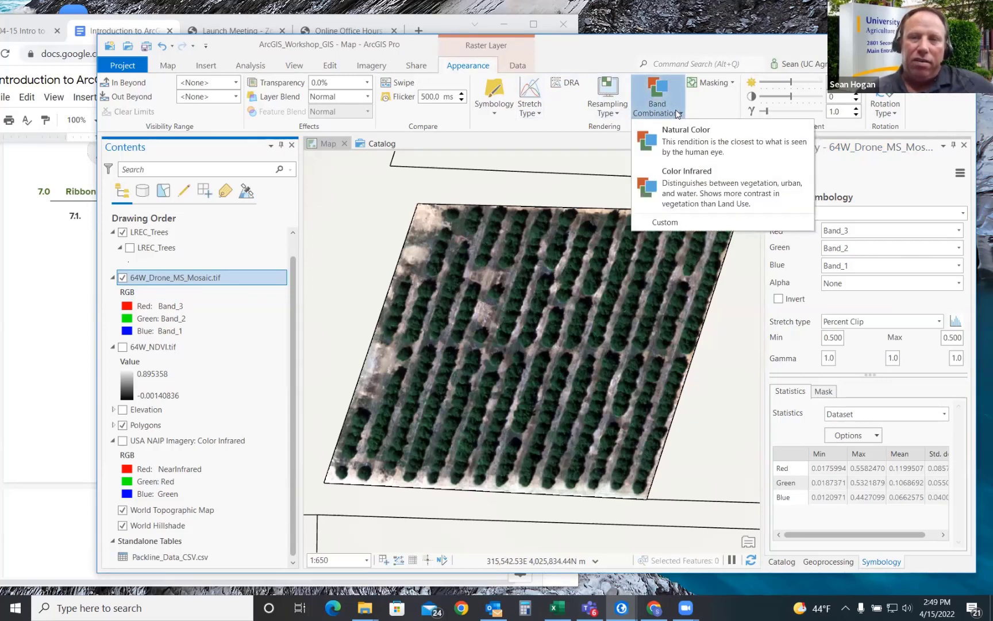
click(665, 224)
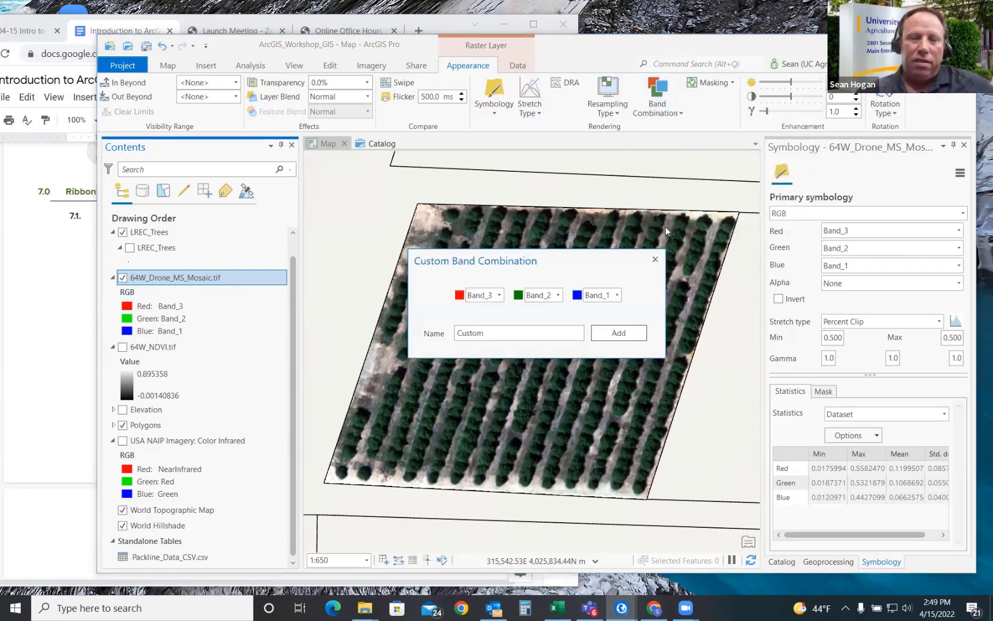
click(500, 294)
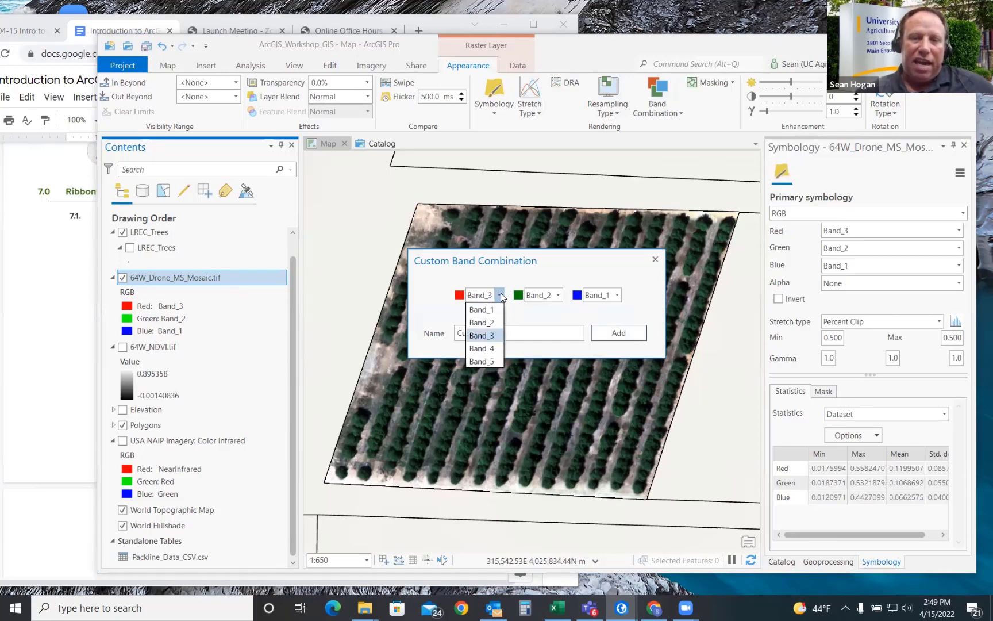
click(476, 360)
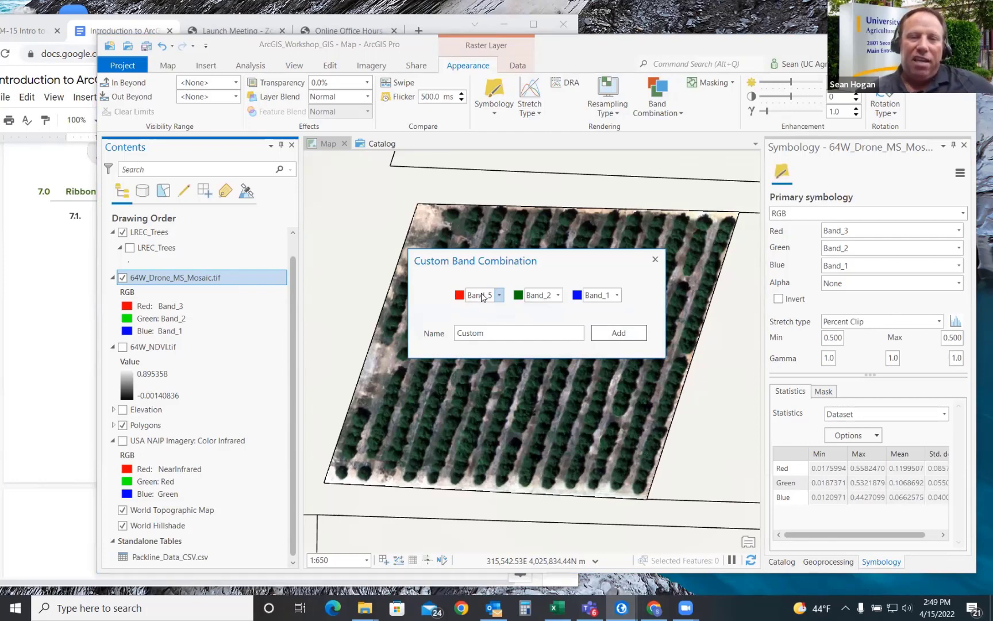
click(557, 295)
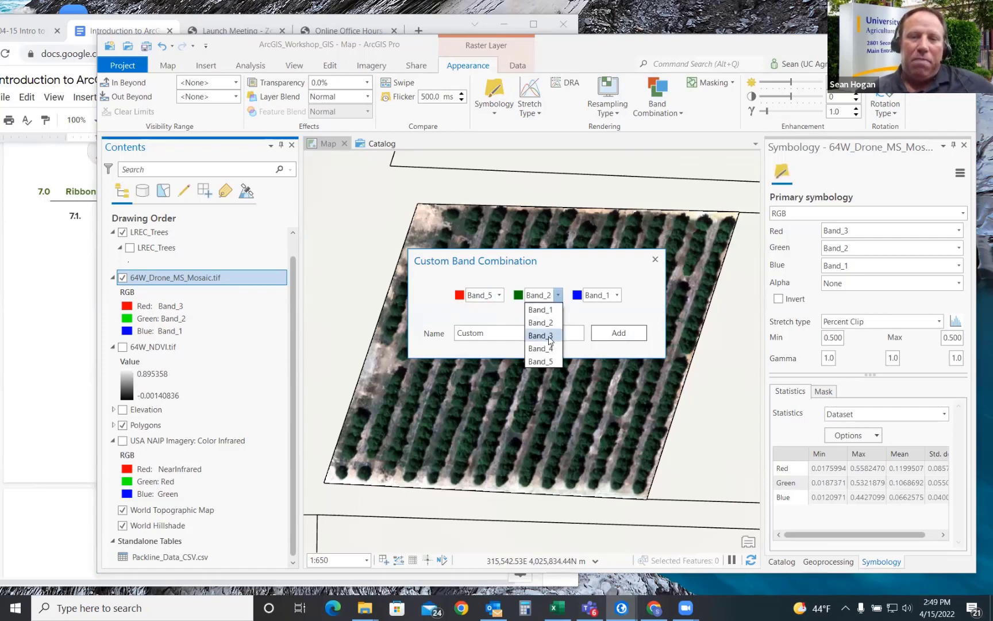
click(550, 336)
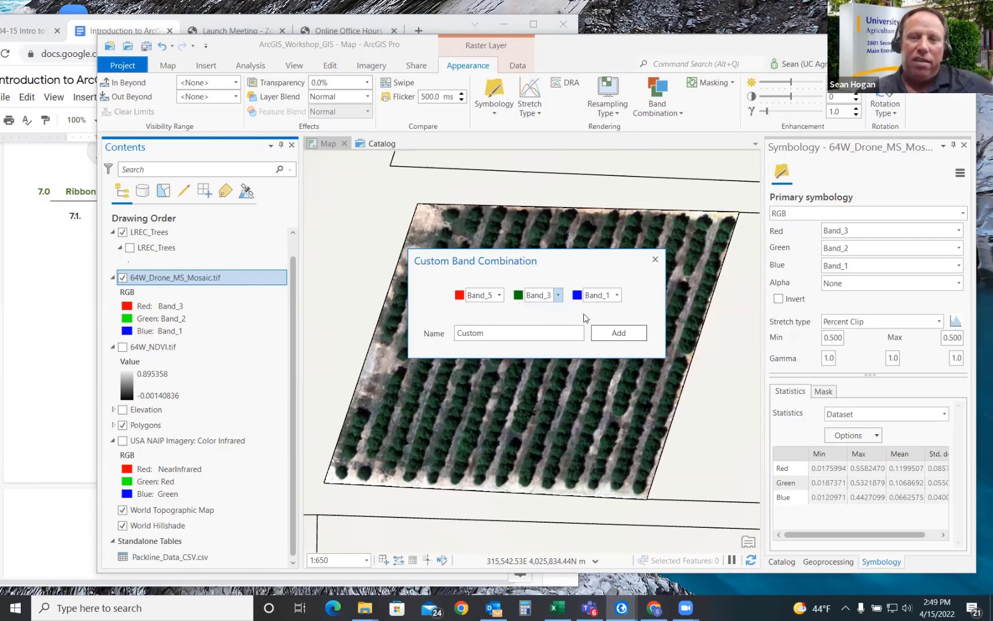
click(617, 296)
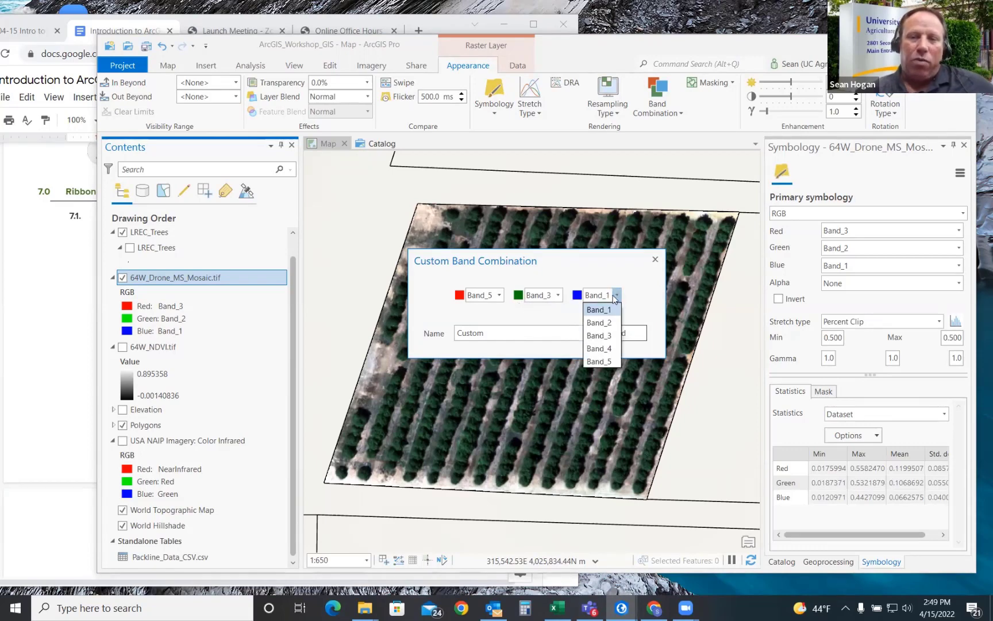
click(600, 323)
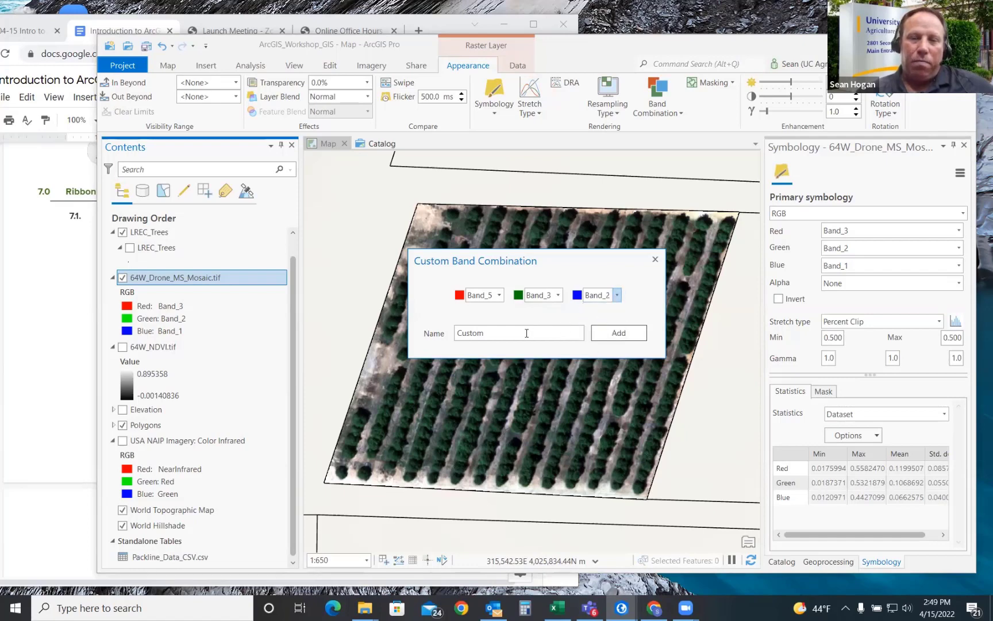
Step: Name the custom band combination CIR_532 and add it to the drone mosaic
drag(497, 333, 427, 335)
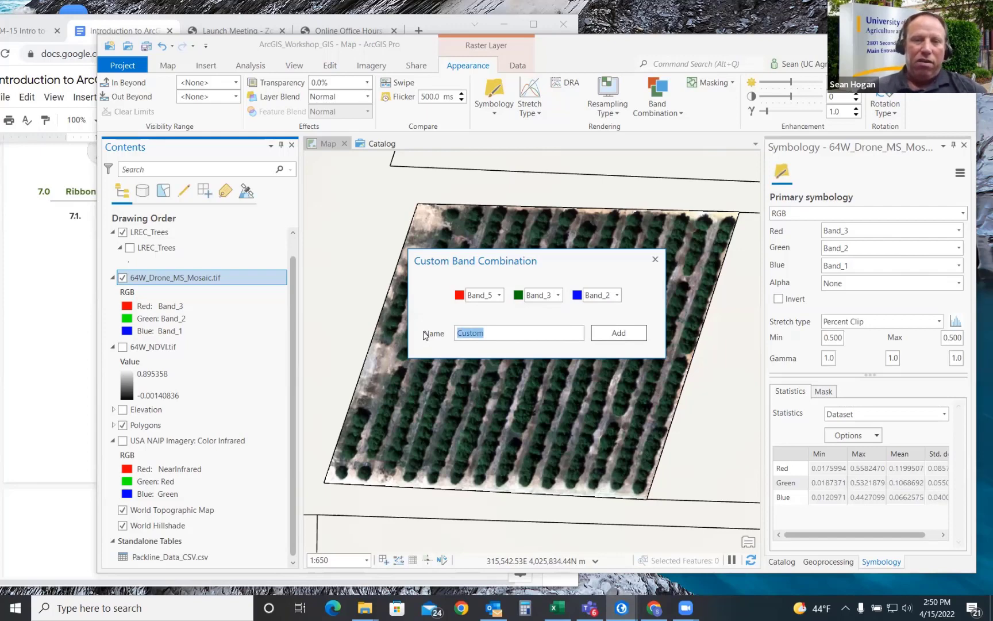
text(C)
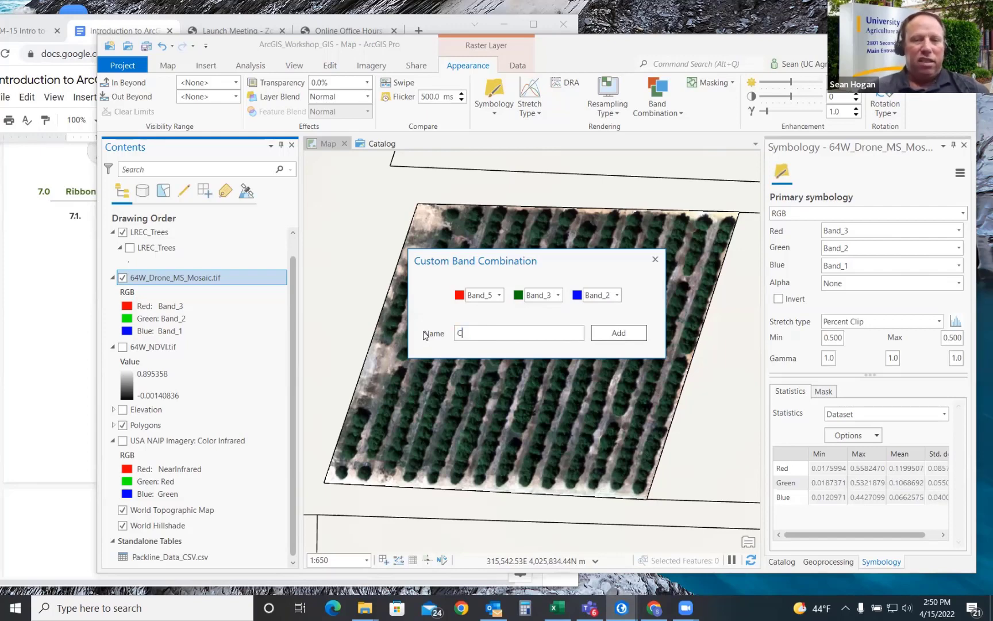
text(IR_532)
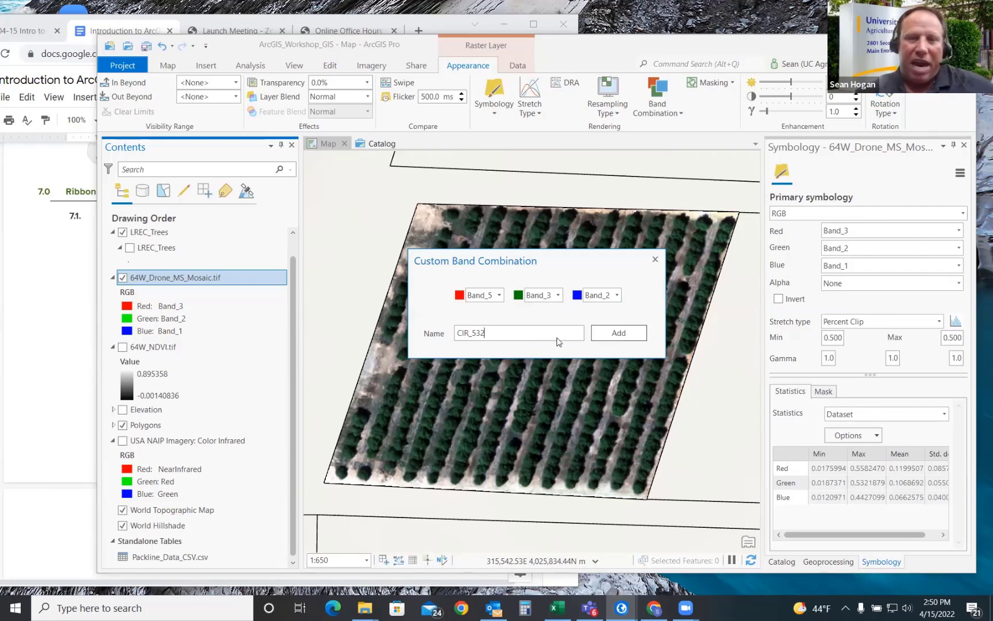
click(616, 335)
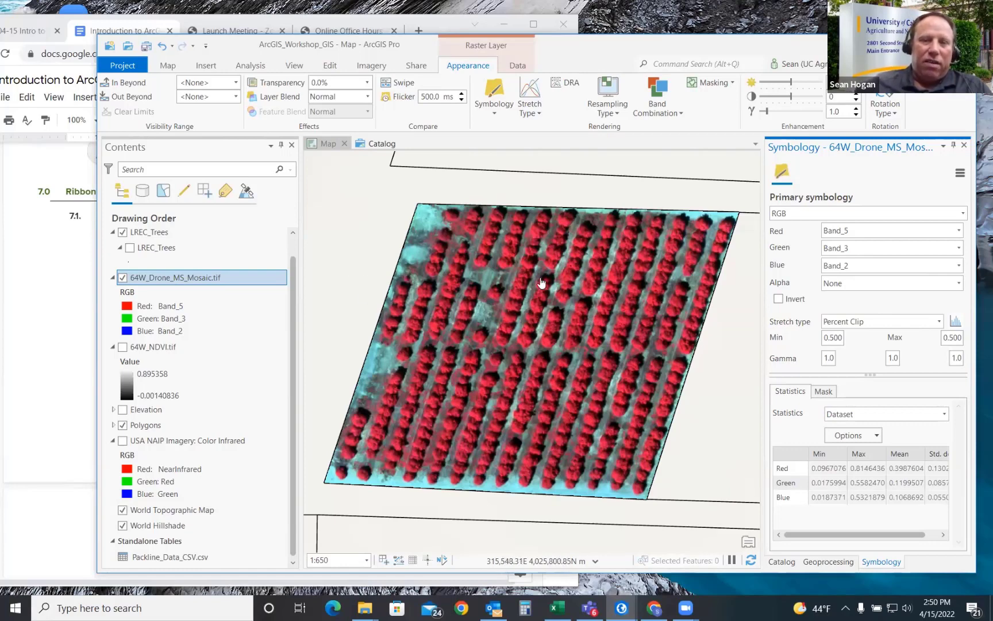
right_click(158, 279)
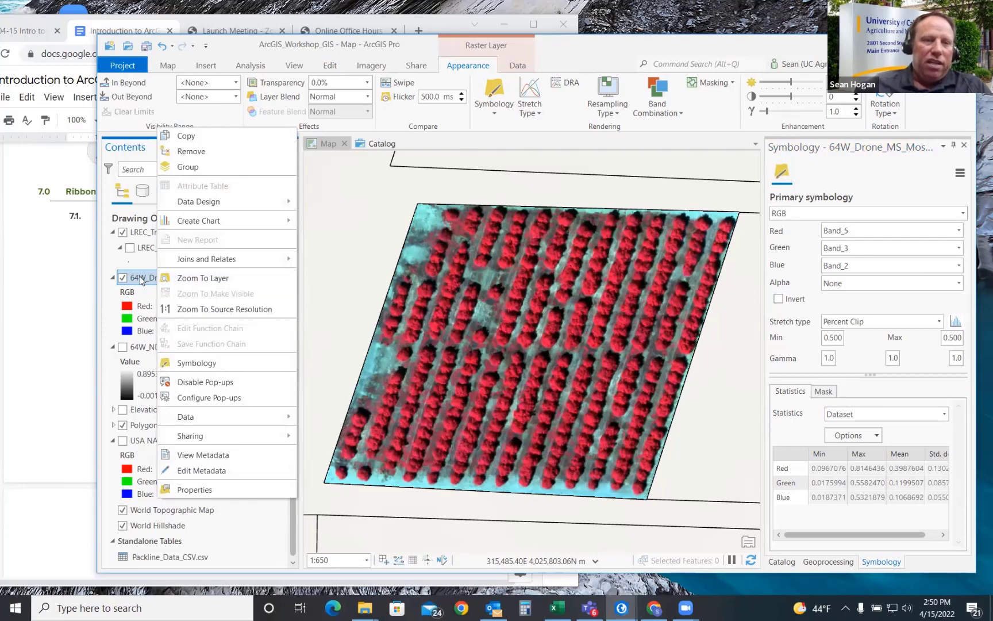
click(143, 280)
click(170, 279)
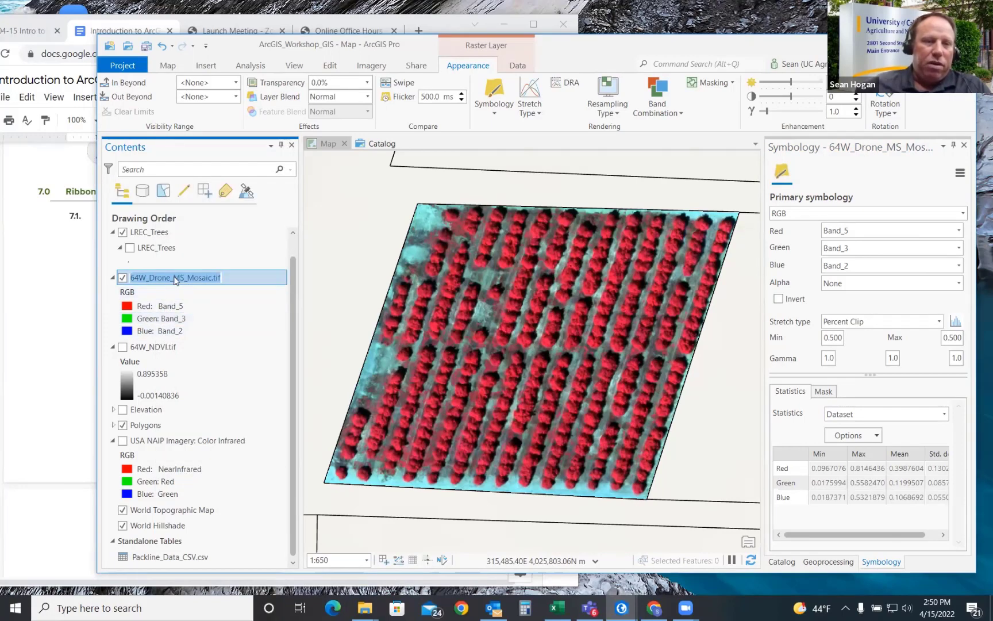
right_click(175, 279)
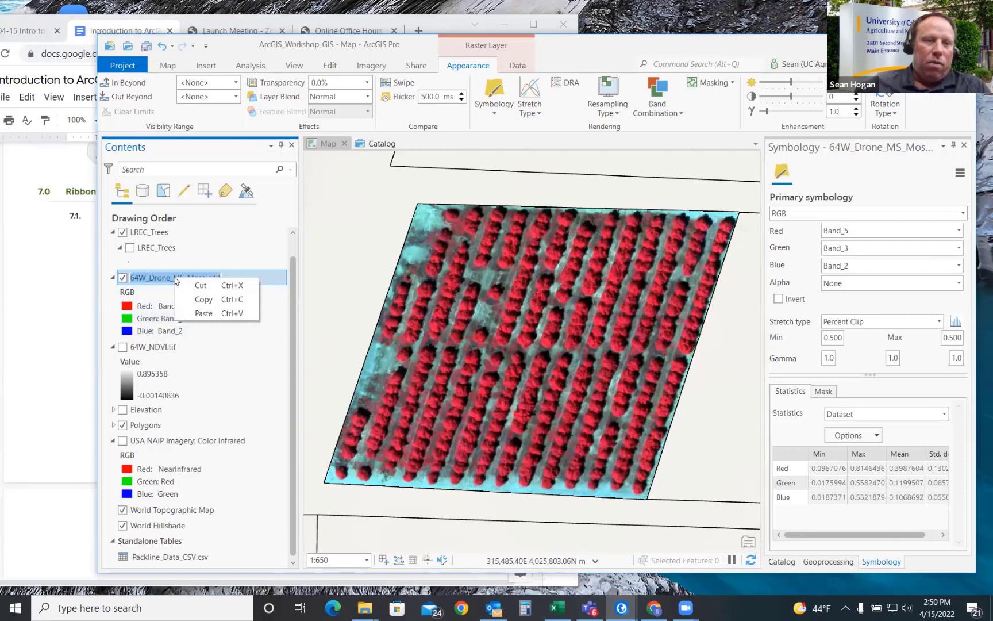
click(210, 300)
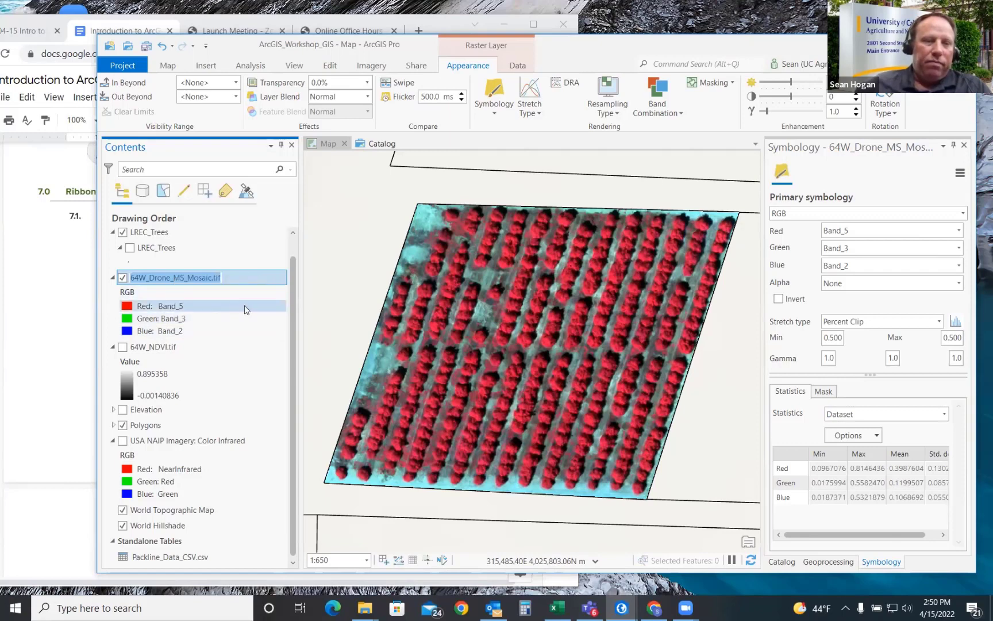
scroll(177, 246, up, 1)
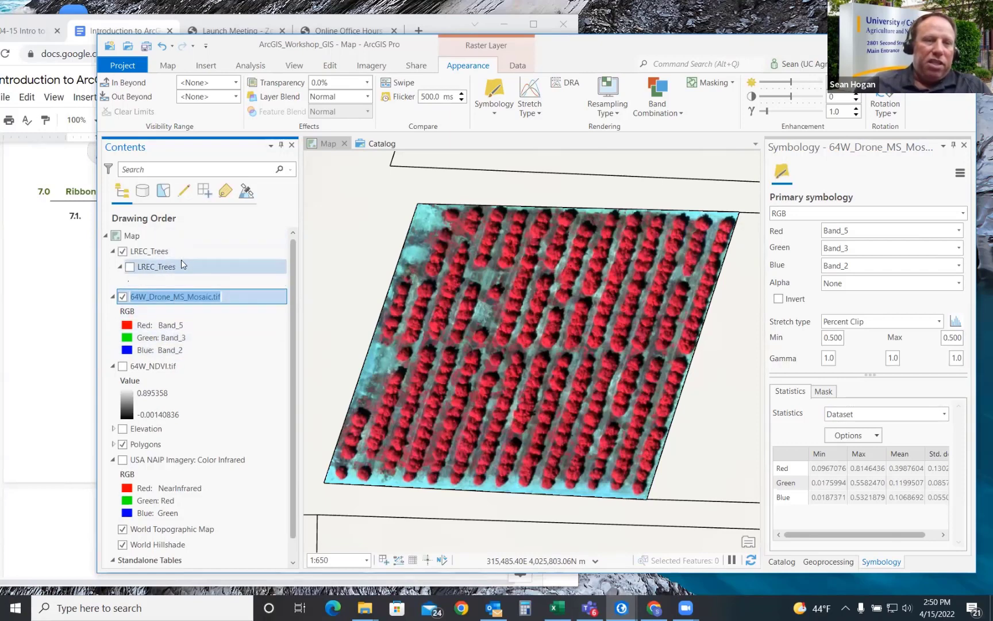
right_click(140, 238)
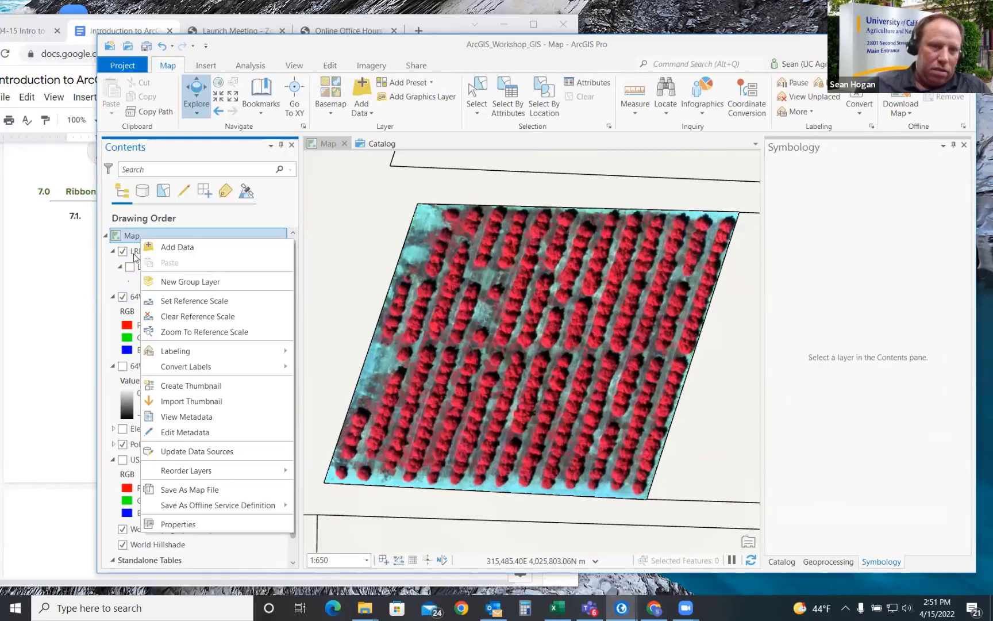
click(135, 251)
right_click(135, 251)
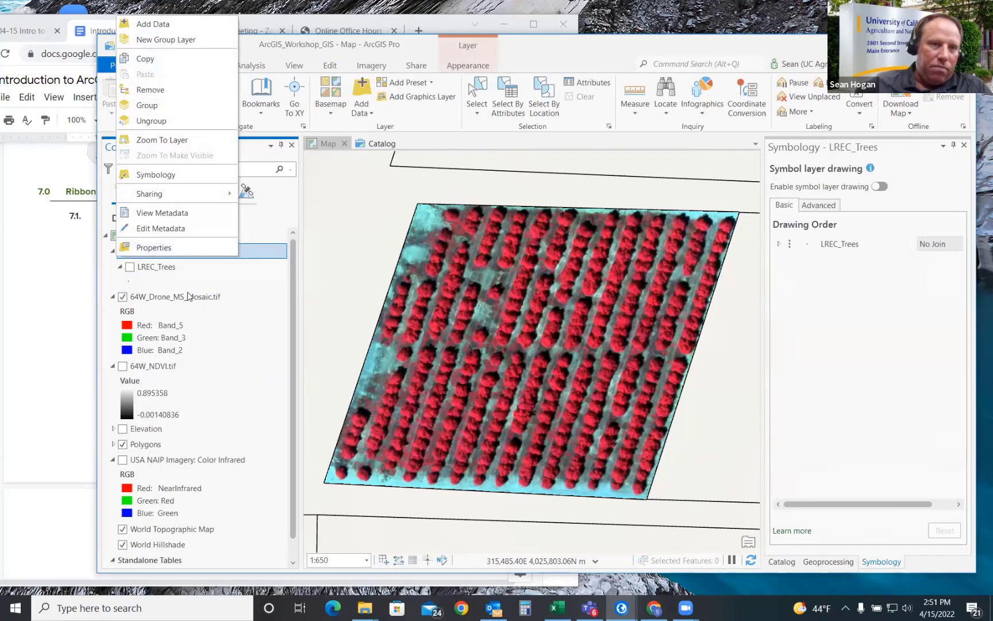
key(Escape)
right_click(163, 282)
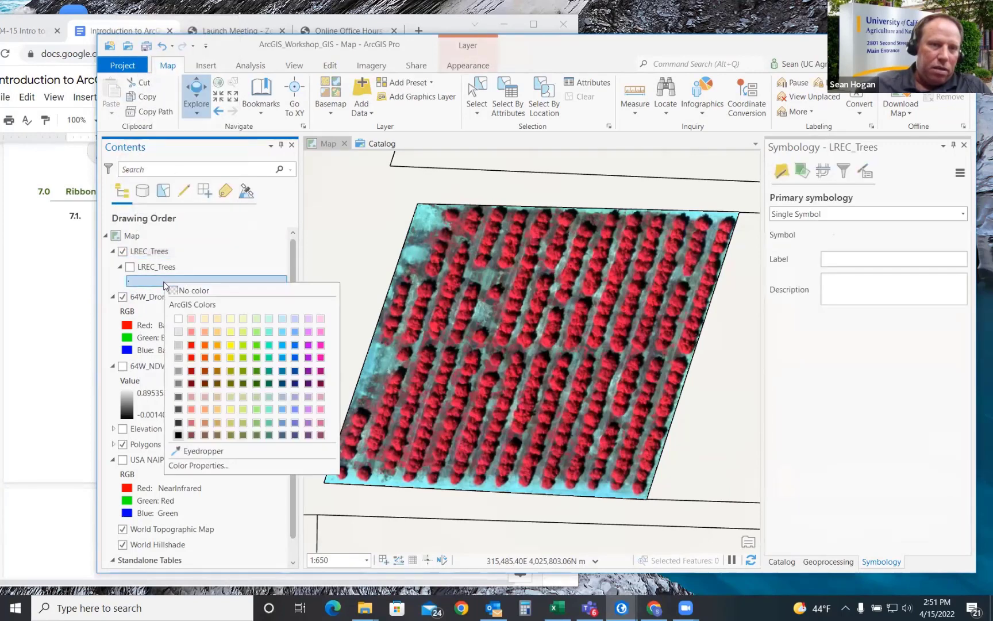
Step: Copy the 64W_Drone_MS_Mosaic.tif layer and paste a duplicate of it into the map
click(114, 294)
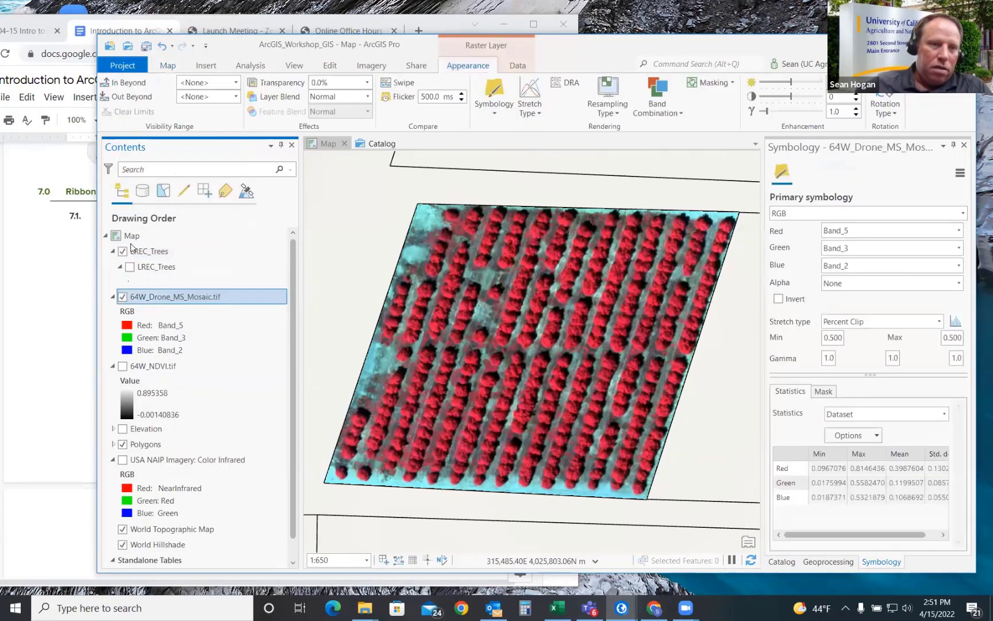
right_click(145, 298)
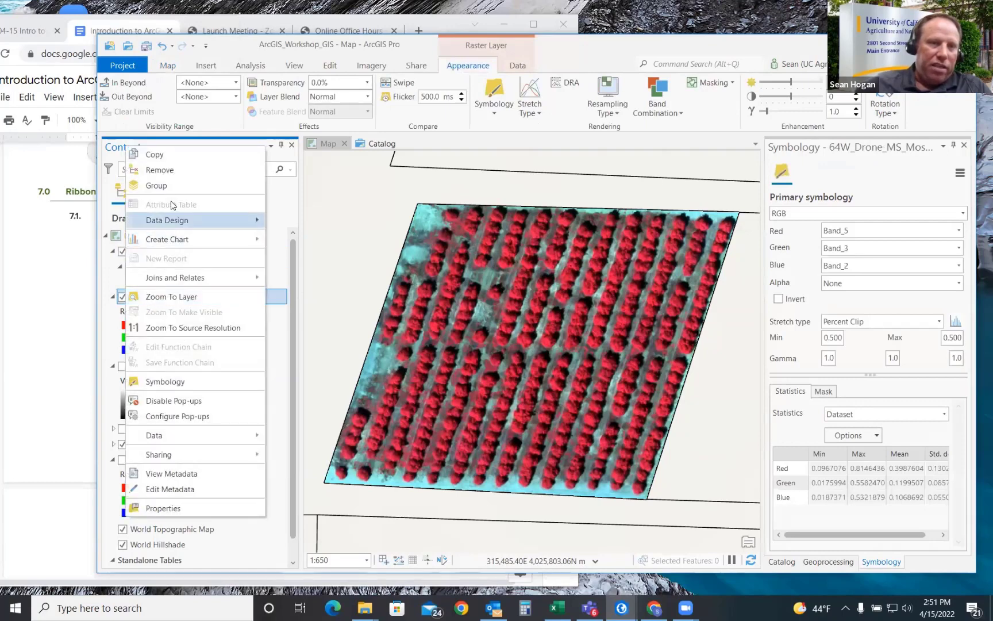
click(155, 155)
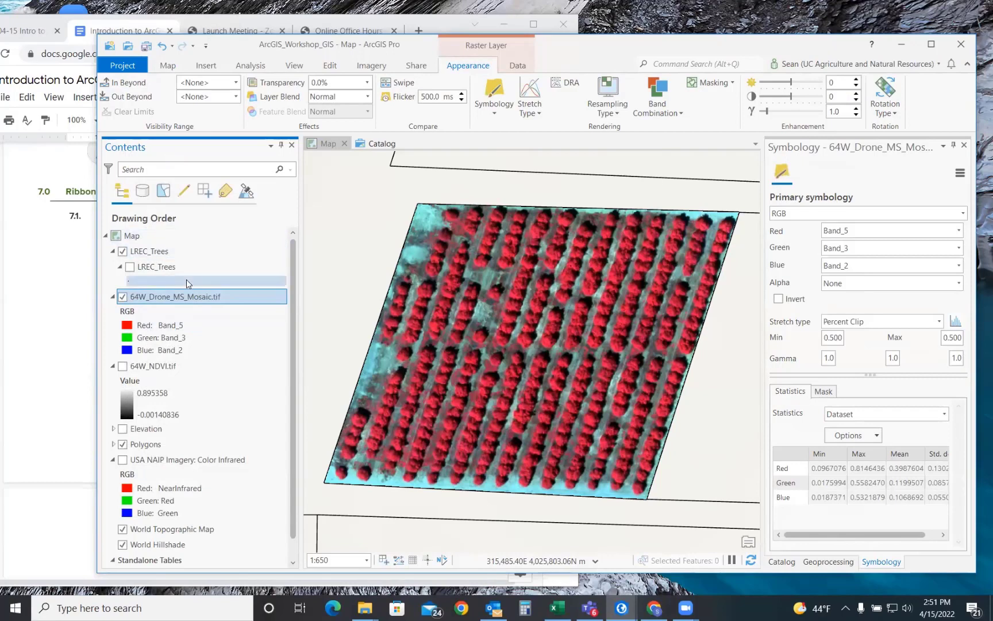
click(142, 239)
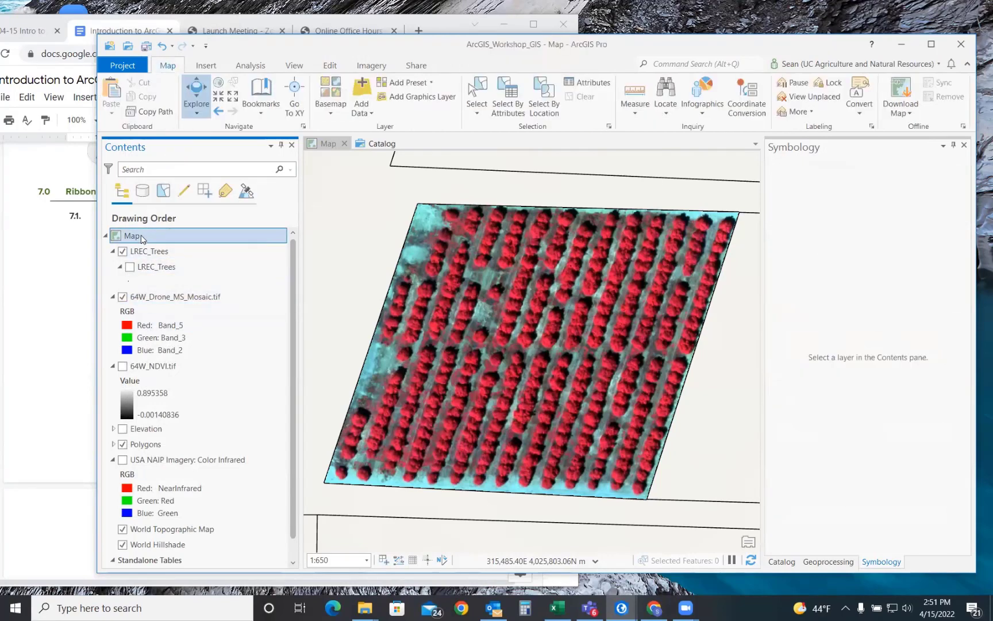
right_click(142, 239)
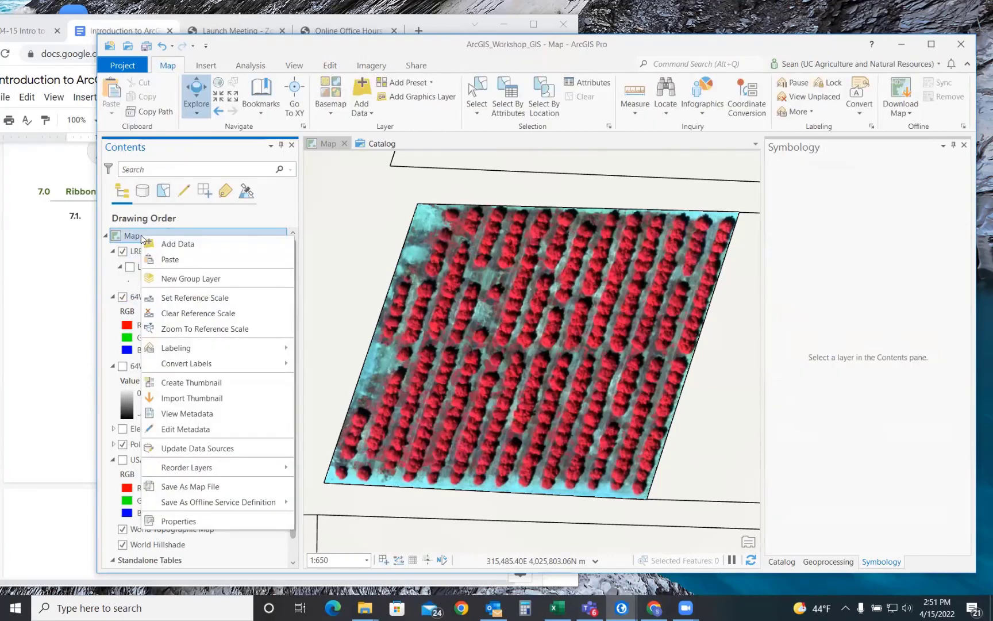
click(169, 260)
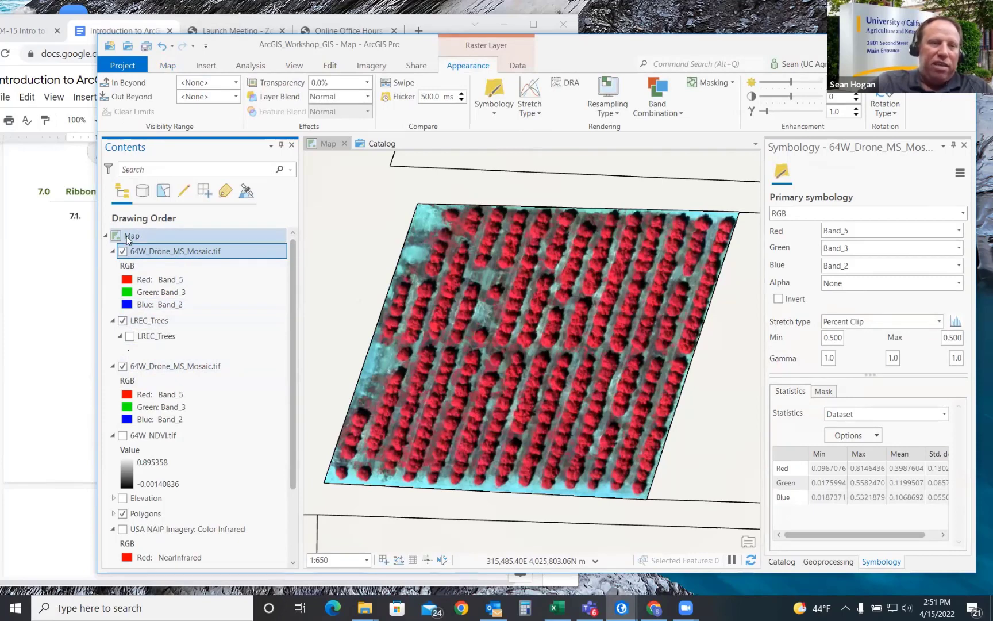
Step: Move the duplicated drone mosaic out of the tree group to directly above the original mosaic, keeping it visible
drag(153, 250, 144, 355)
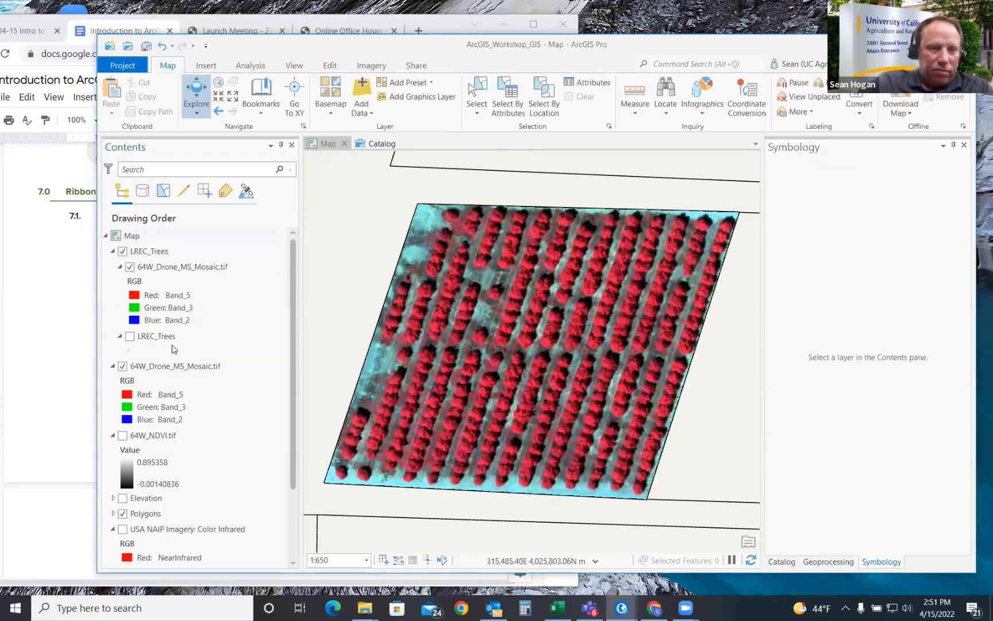
drag(168, 274, 143, 369)
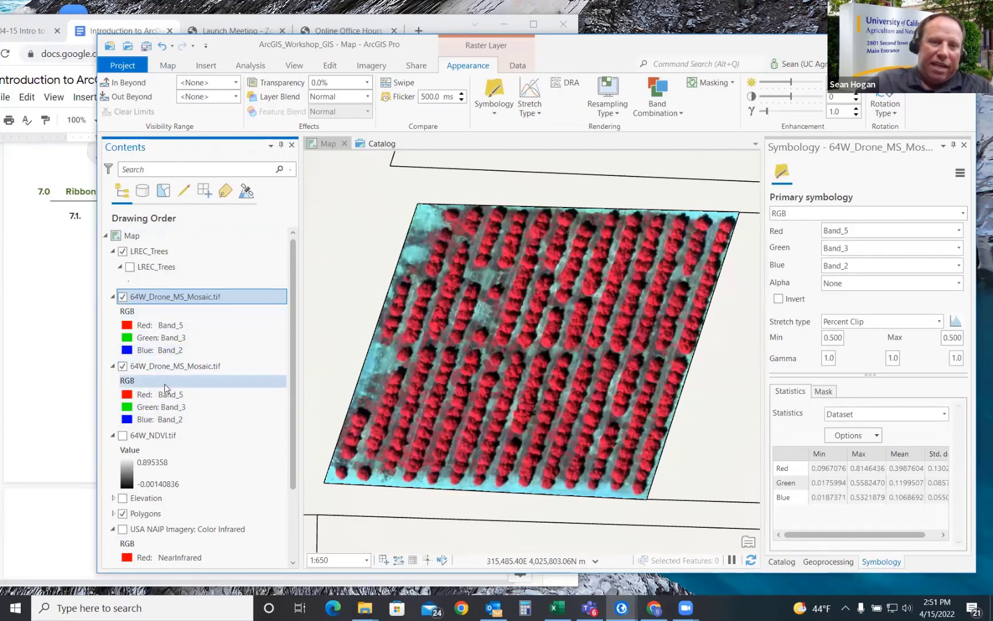
click(122, 297)
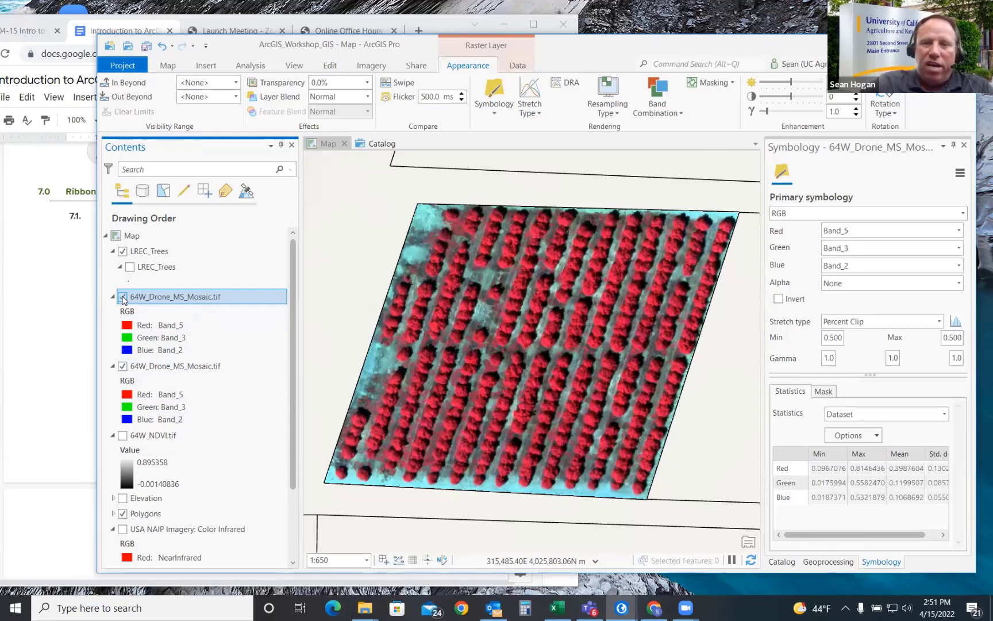
click(122, 297)
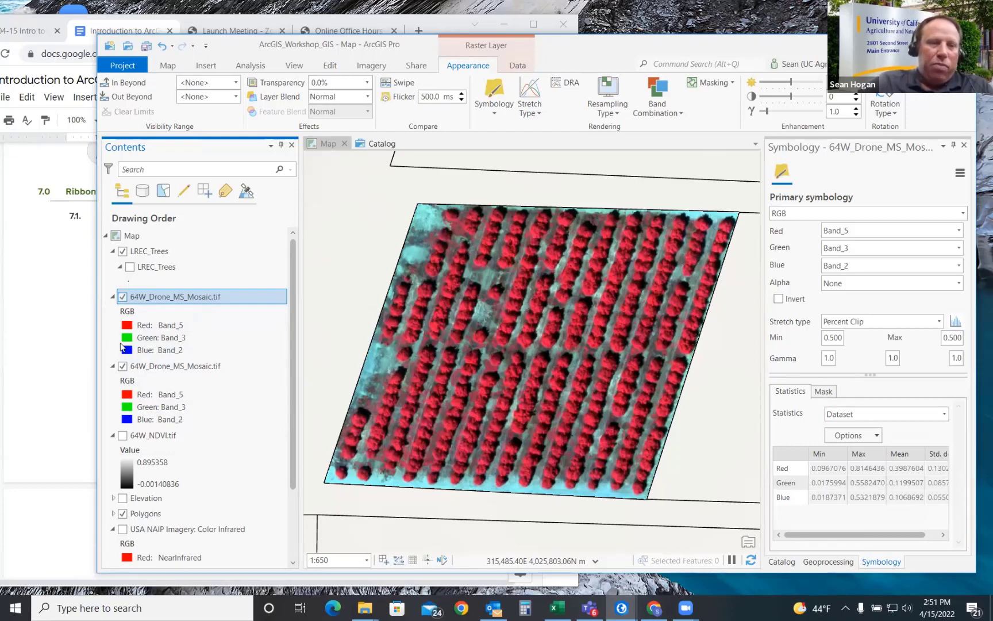
Step: Set the lower 64W_Drone_MS_Mosaic.tif layer's RGB symbology to Band_3 for red, Band_2 for green and Band_1 for blue
click(143, 367)
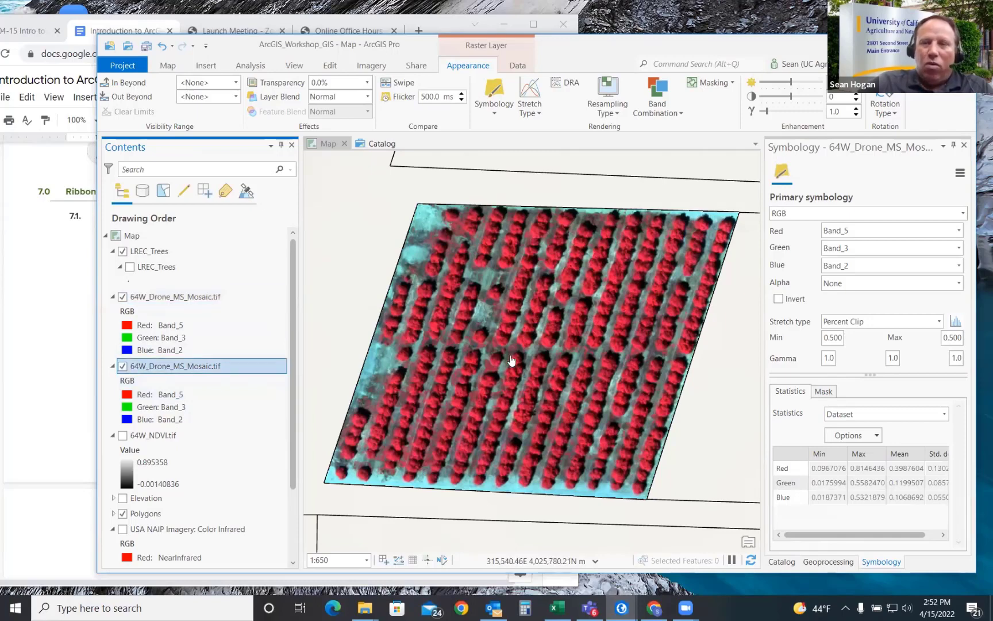
click(958, 231)
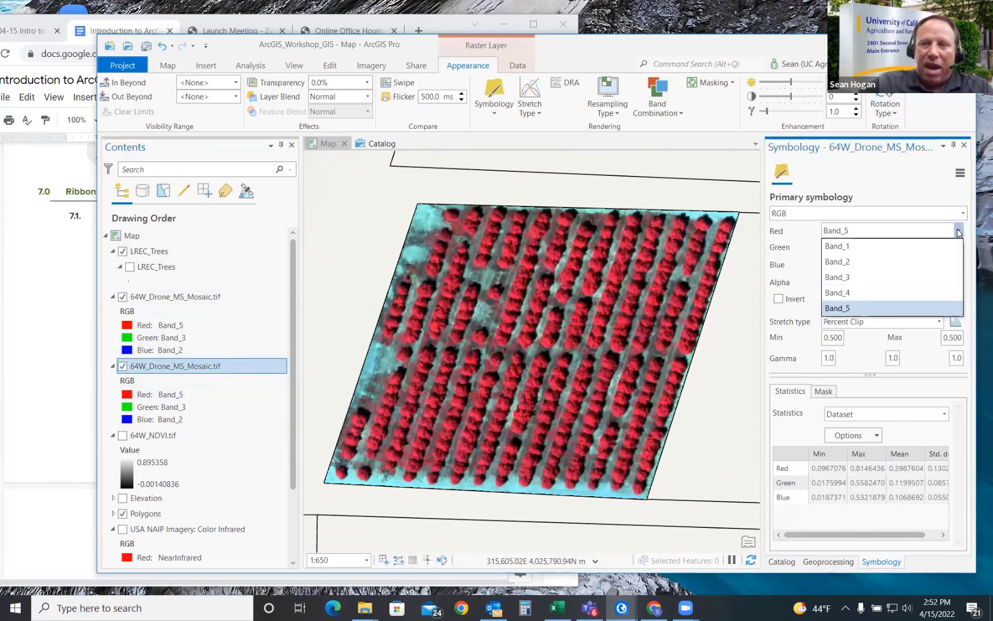
click(862, 277)
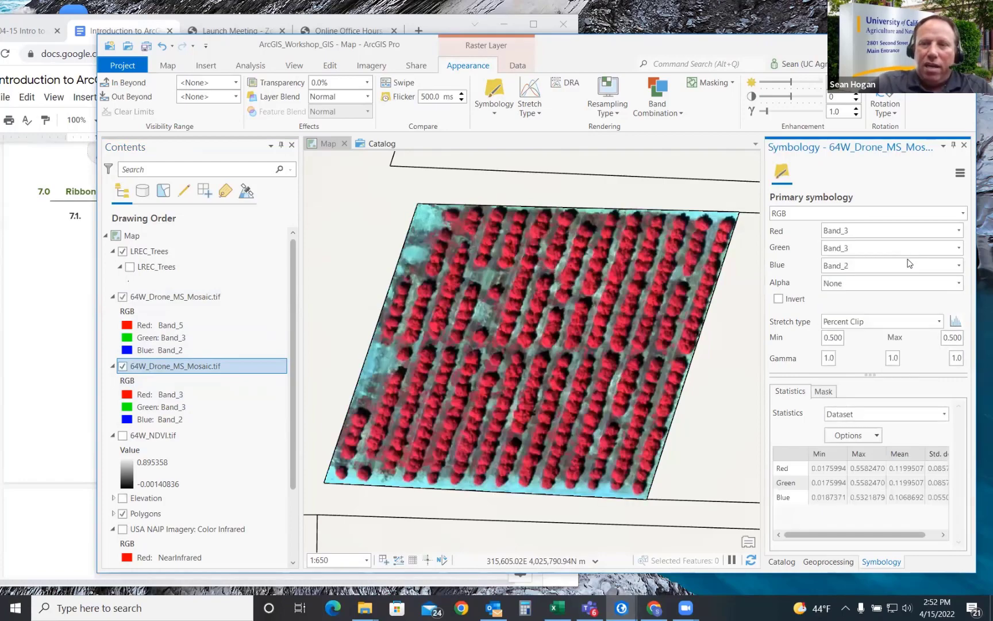
click(958, 248)
click(878, 280)
click(957, 265)
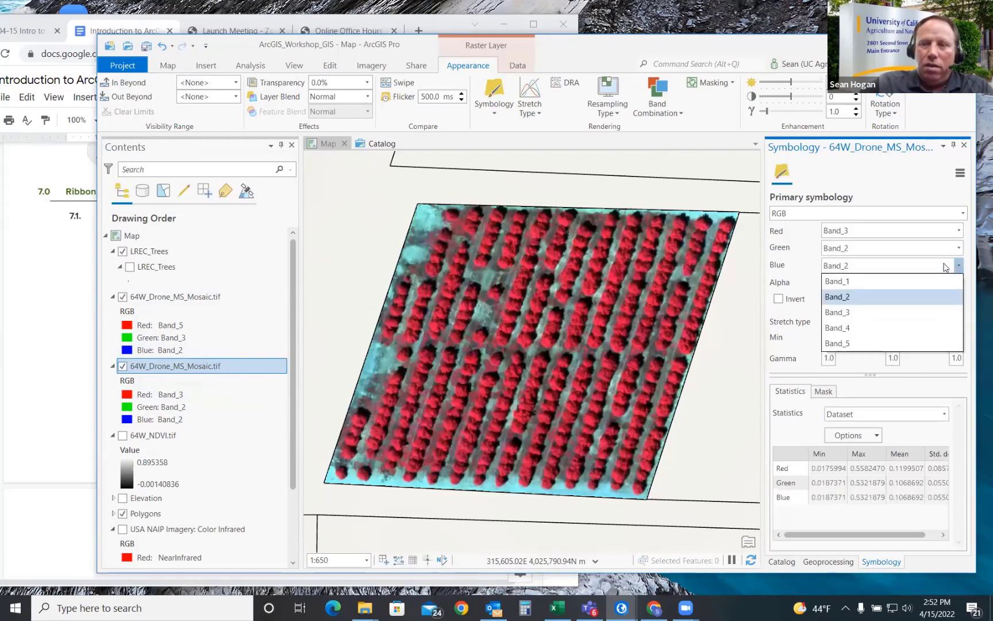
click(853, 280)
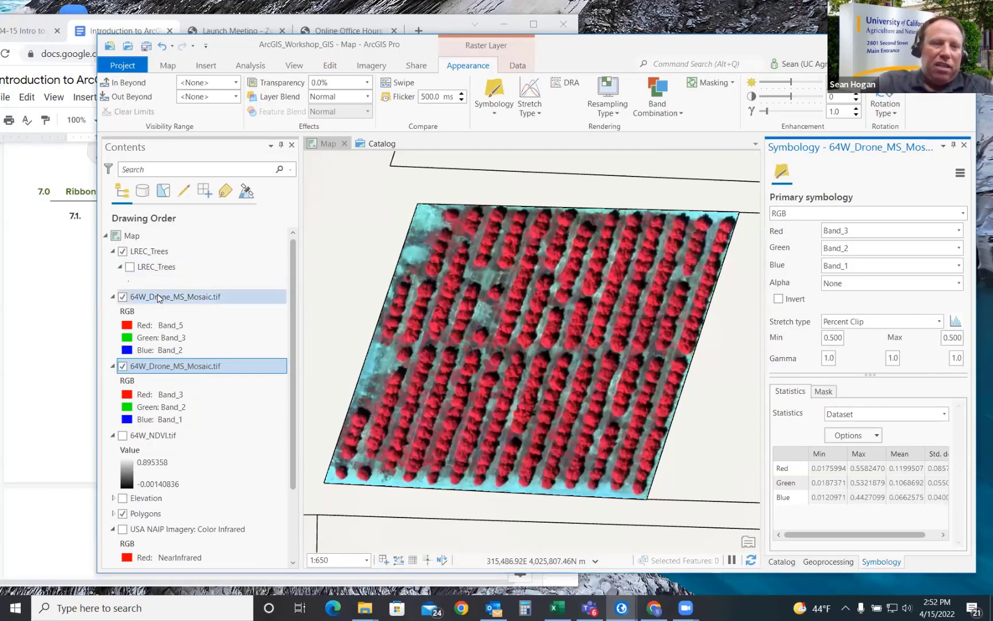
Step: Compare the upper color-infrared drone mosaic with the natural-color mosaic beneath it using the Swipe tool
click(122, 297)
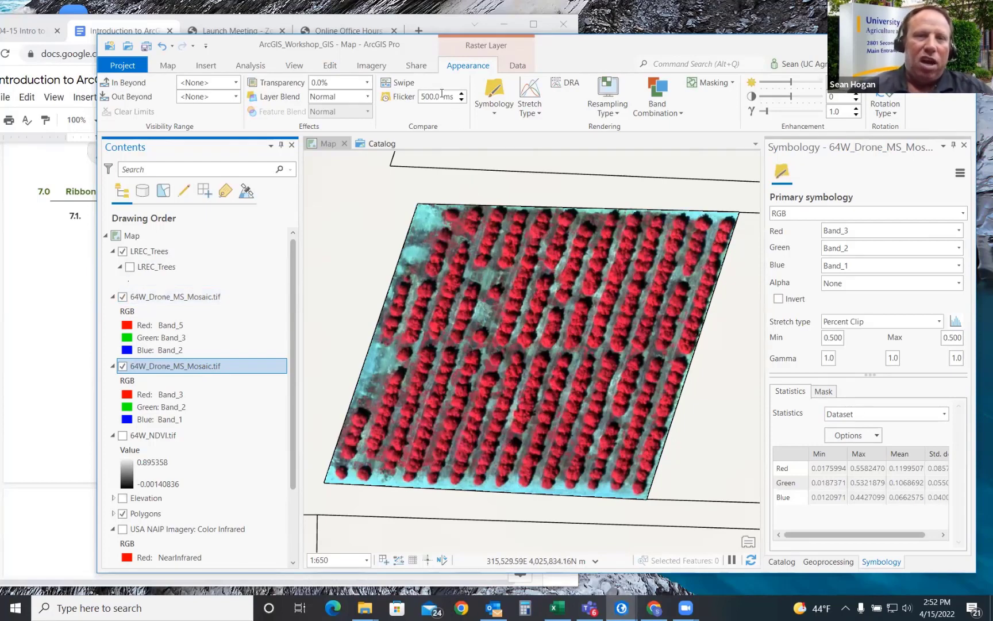
click(168, 300)
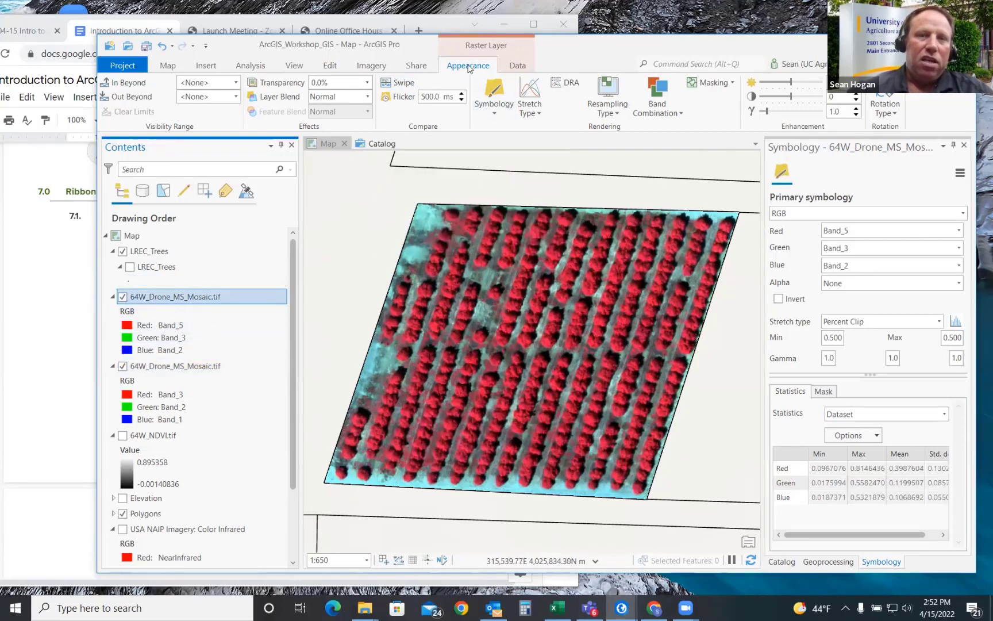
click(397, 84)
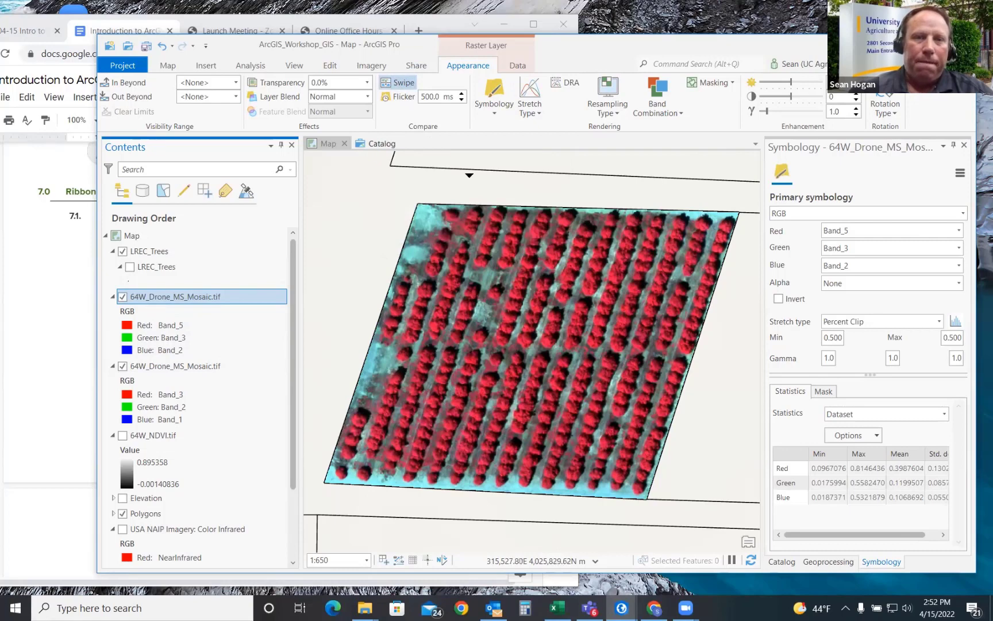
drag(484, 183, 546, 198)
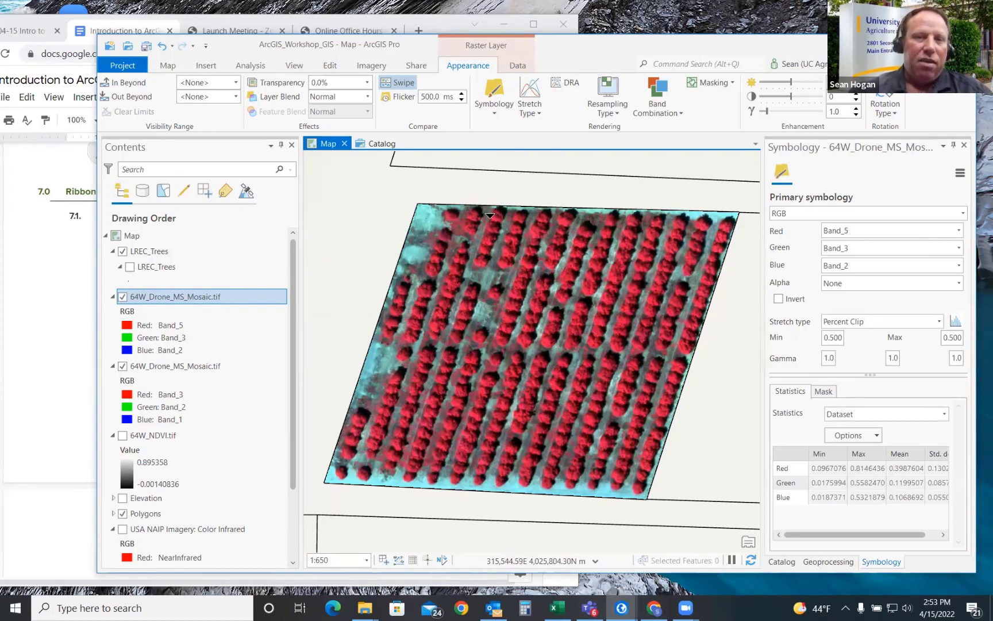
click(501, 114)
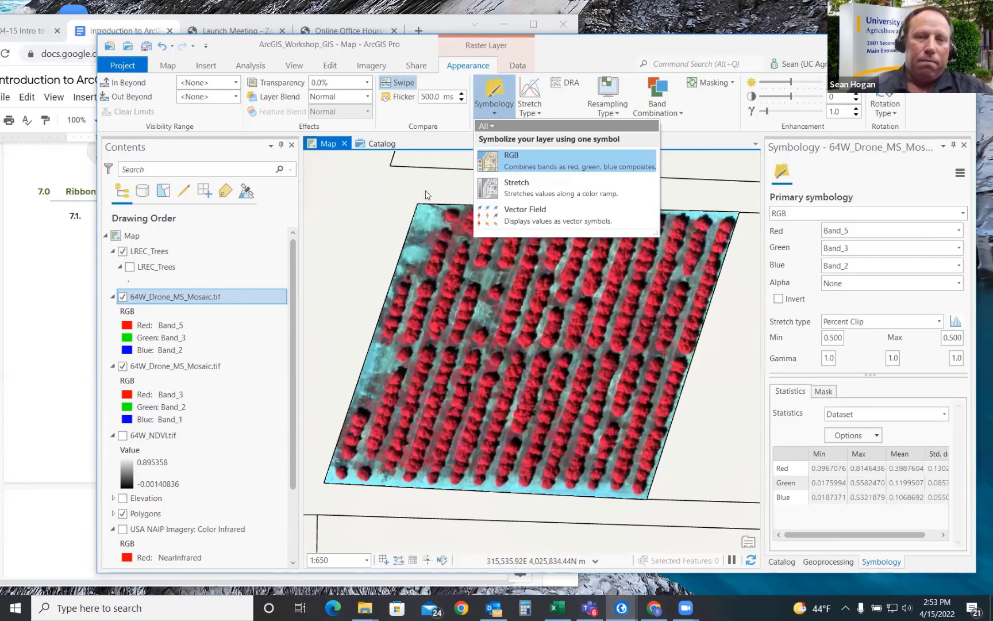
click(392, 184)
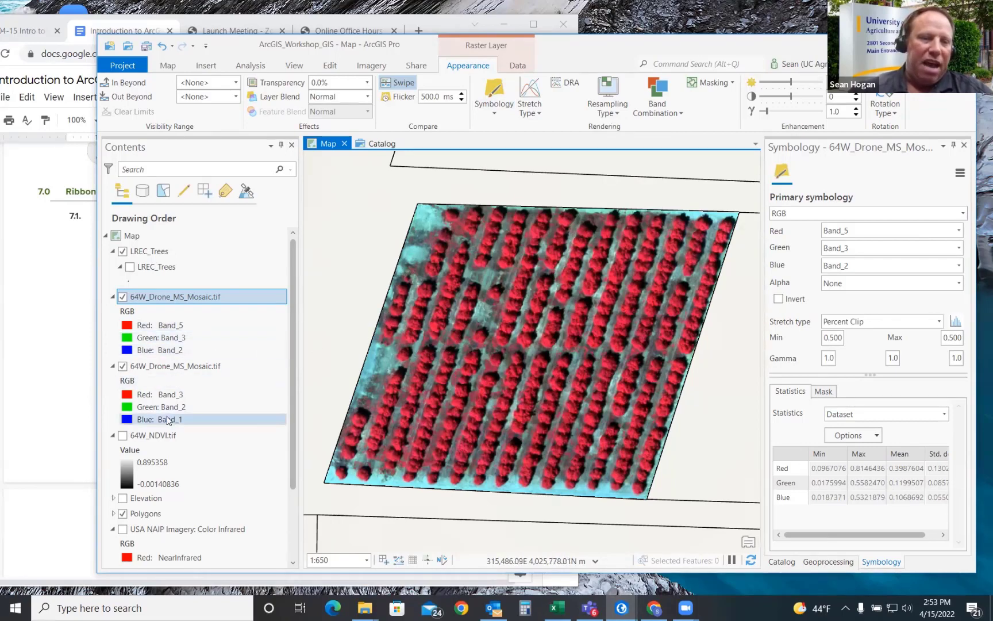
Step: Hide both 64W_Drone_MS_Mosaic.tif layers and make 64W_NDVI.tif visible
click(122, 297)
click(123, 296)
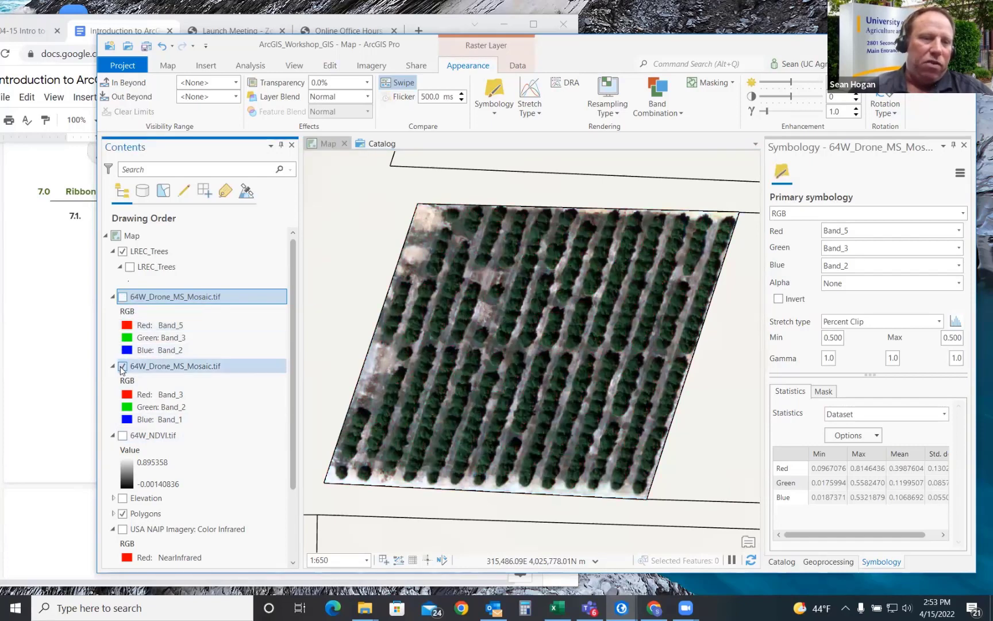
click(122, 366)
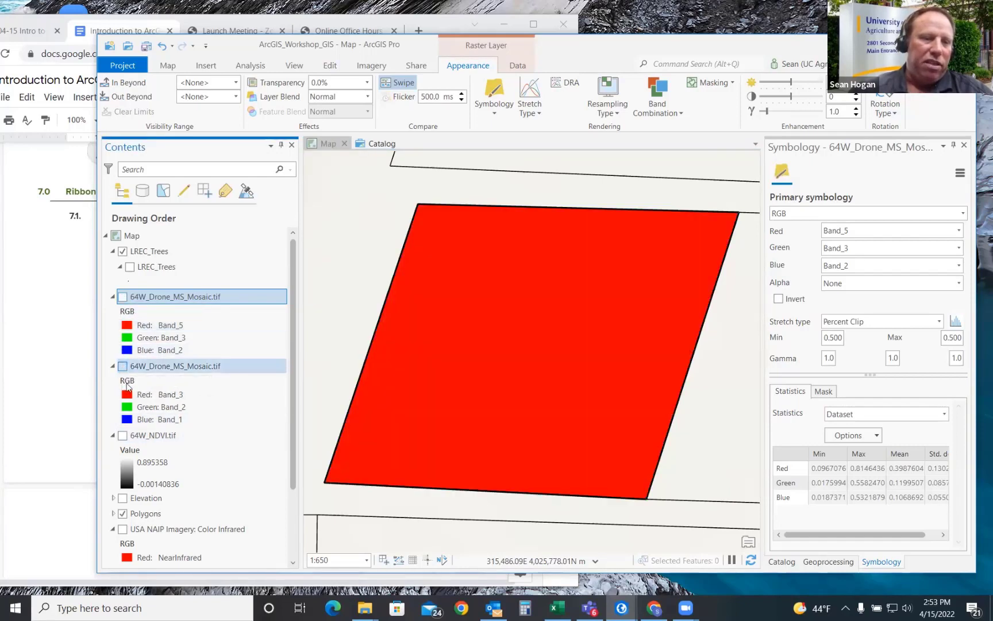
click(123, 435)
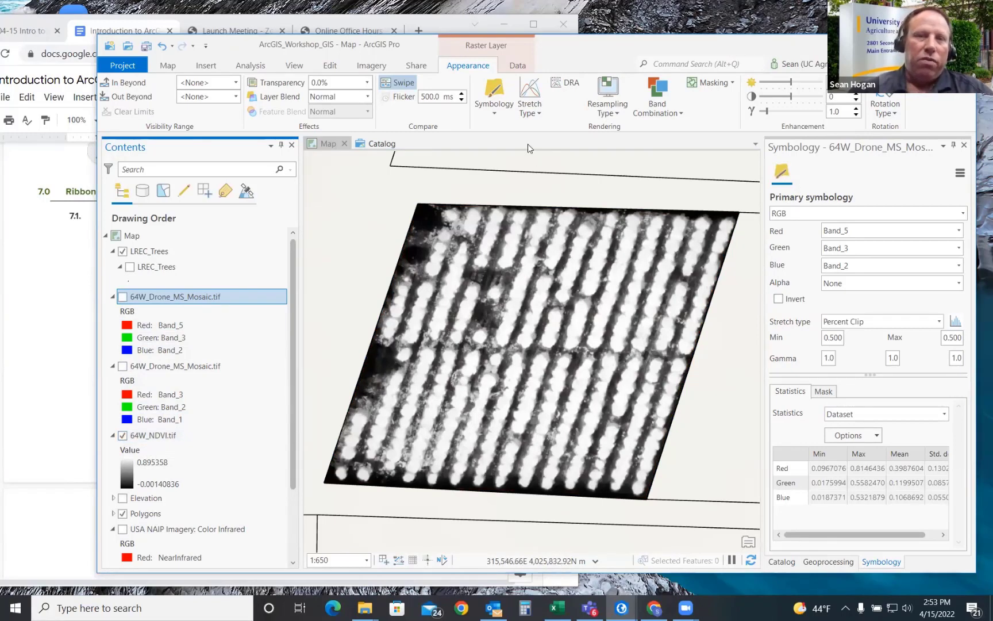
Step: Apply the green-yellow-orange color scheme to the 64W_NDVI.tif stretch symbology and invert it so high values are green
click(492, 93)
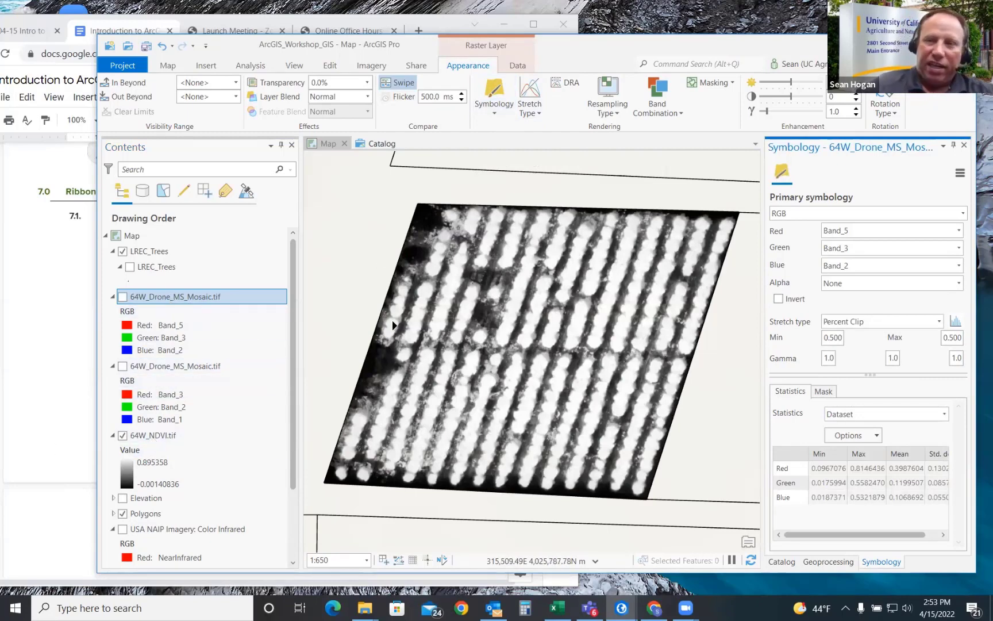
click(146, 436)
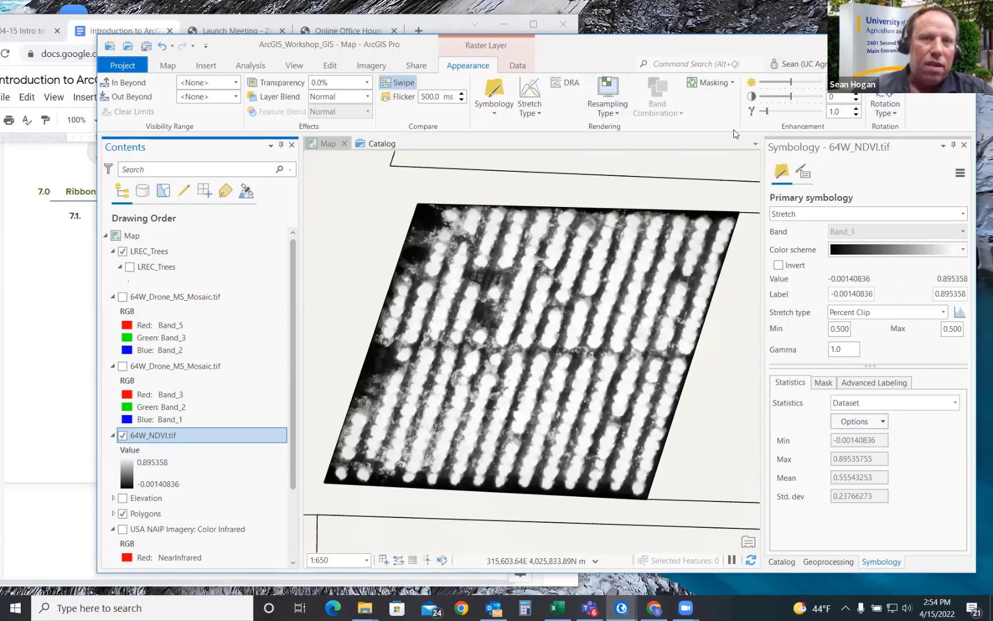
click(504, 115)
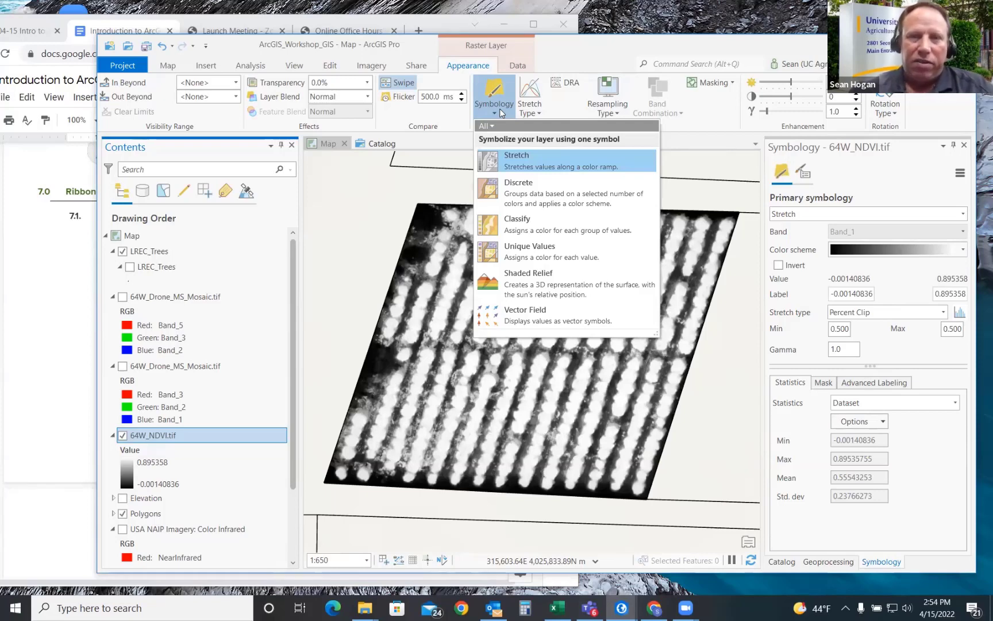
click(462, 87)
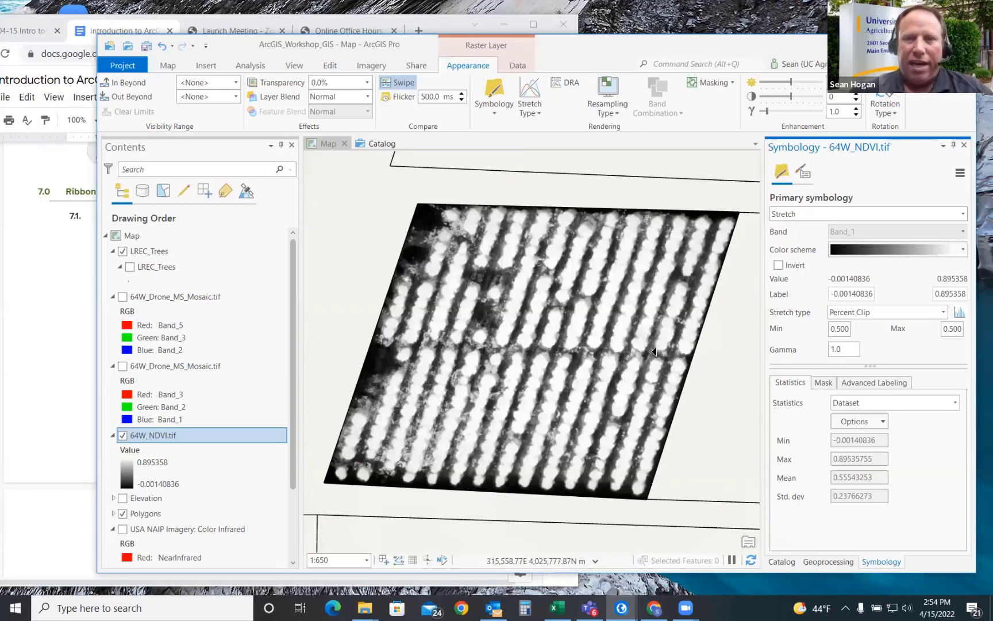
click(965, 251)
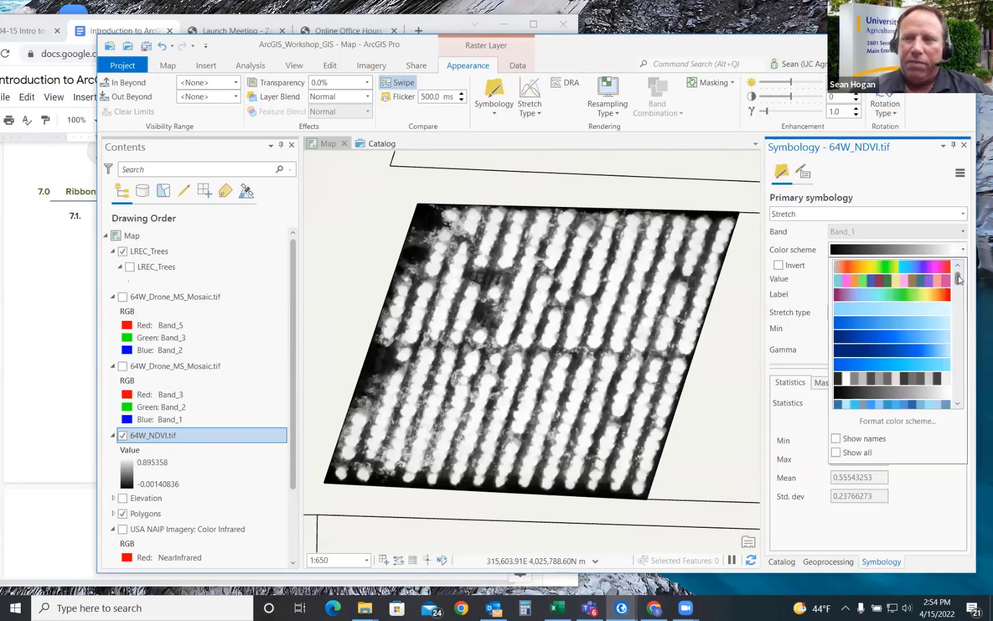
drag(958, 280, 959, 296)
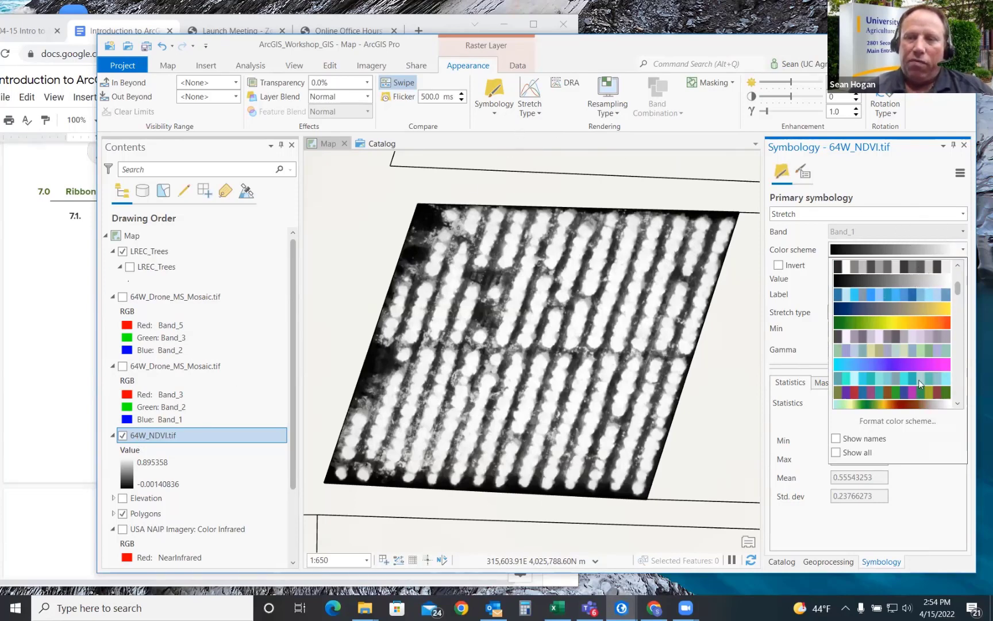
click(901, 325)
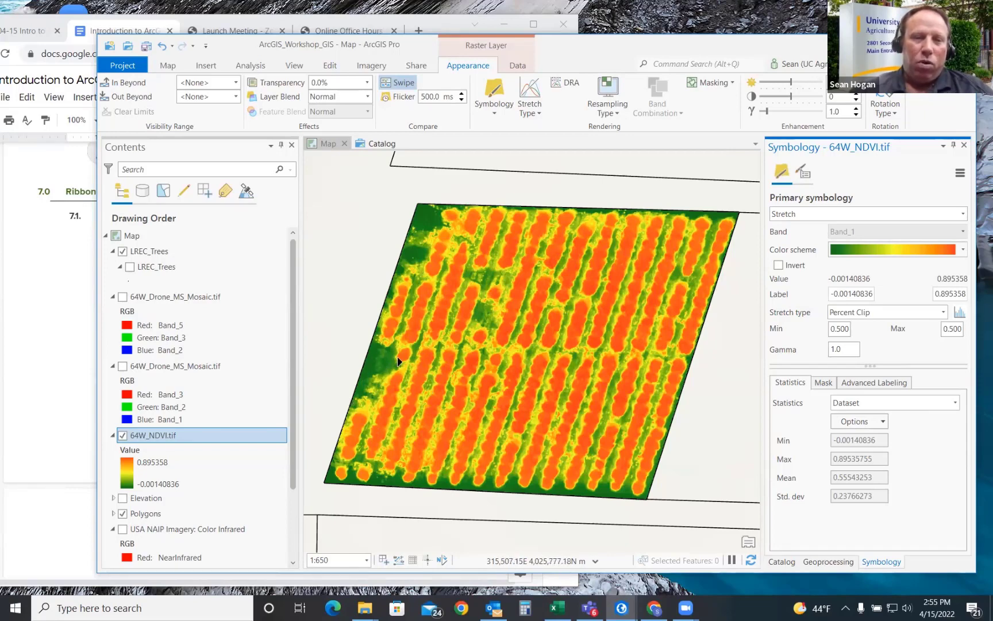
click(778, 265)
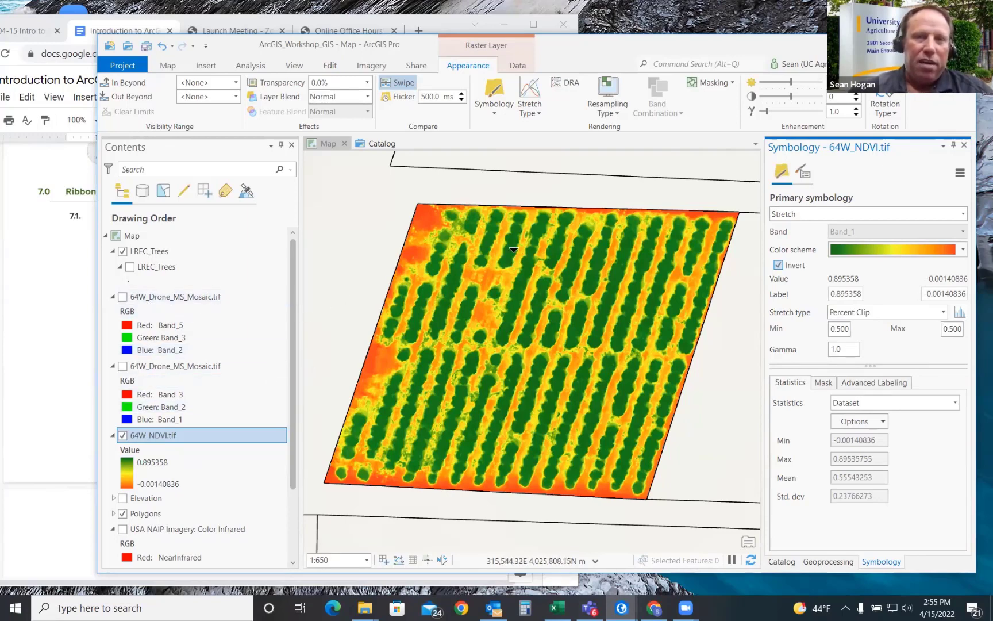
Step: Make the upper color-infrared 64W_Drone_MS_Mosaic.tif visible and compare it with the NDVI layer beneath using the Swipe tool
click(122, 297)
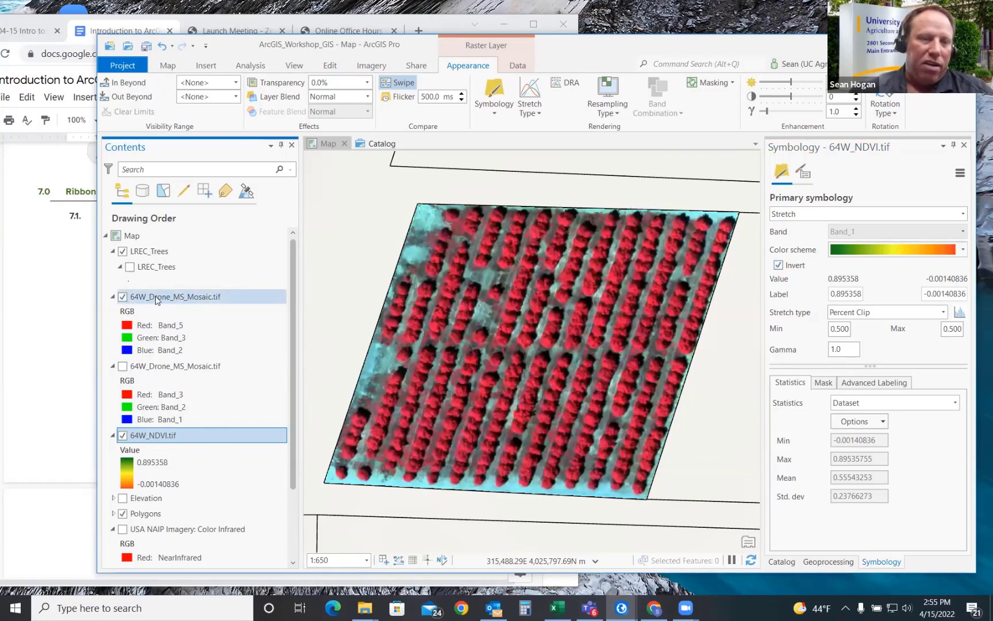
click(150, 300)
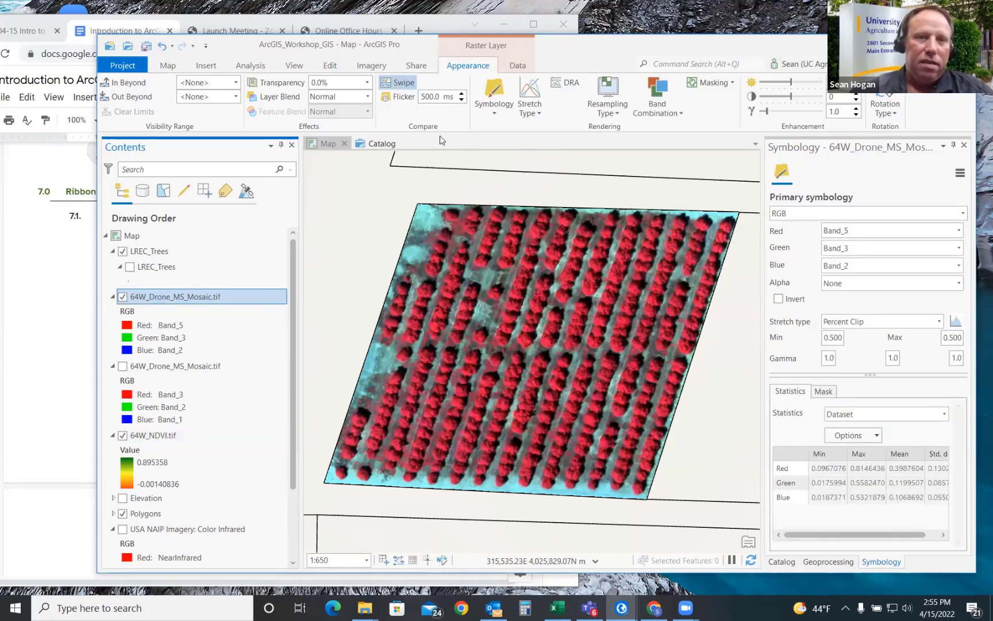
click(405, 85)
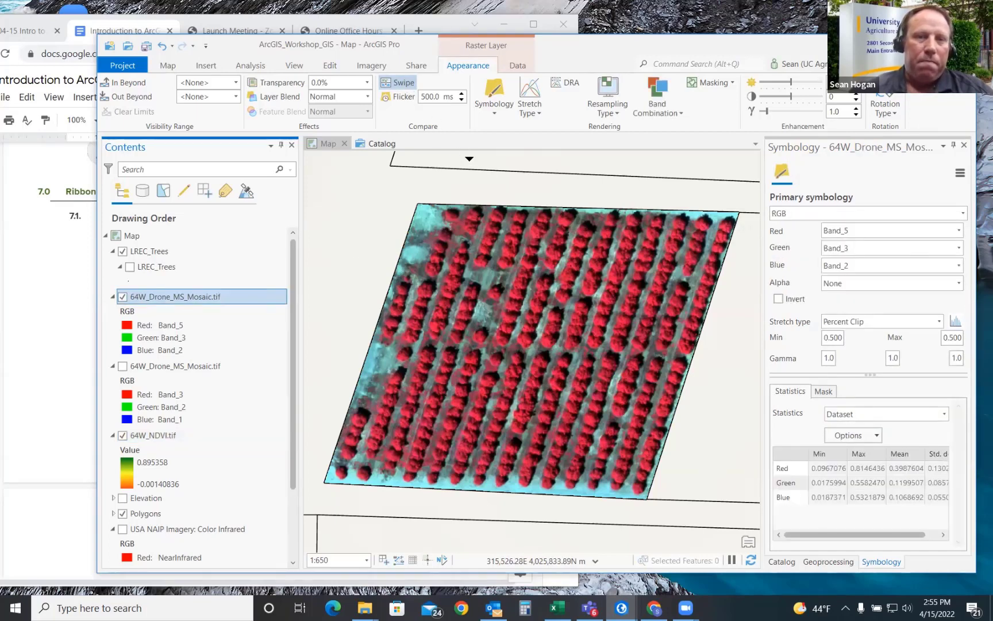
drag(501, 205, 522, 193)
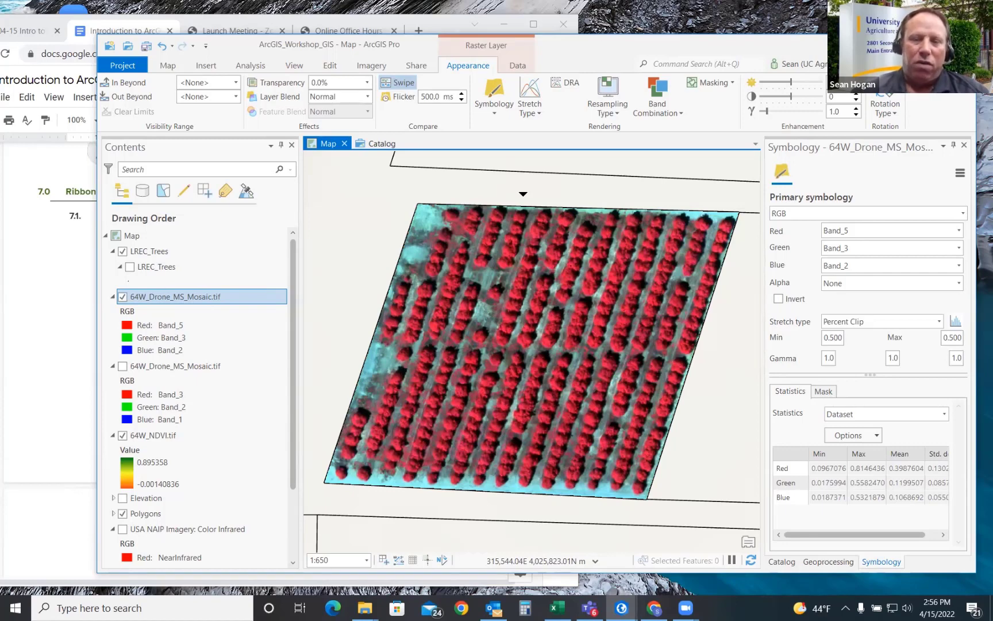
Step: Make the LREC_Trees sublayer visible and set its point symbol size to 3 pt
click(129, 266)
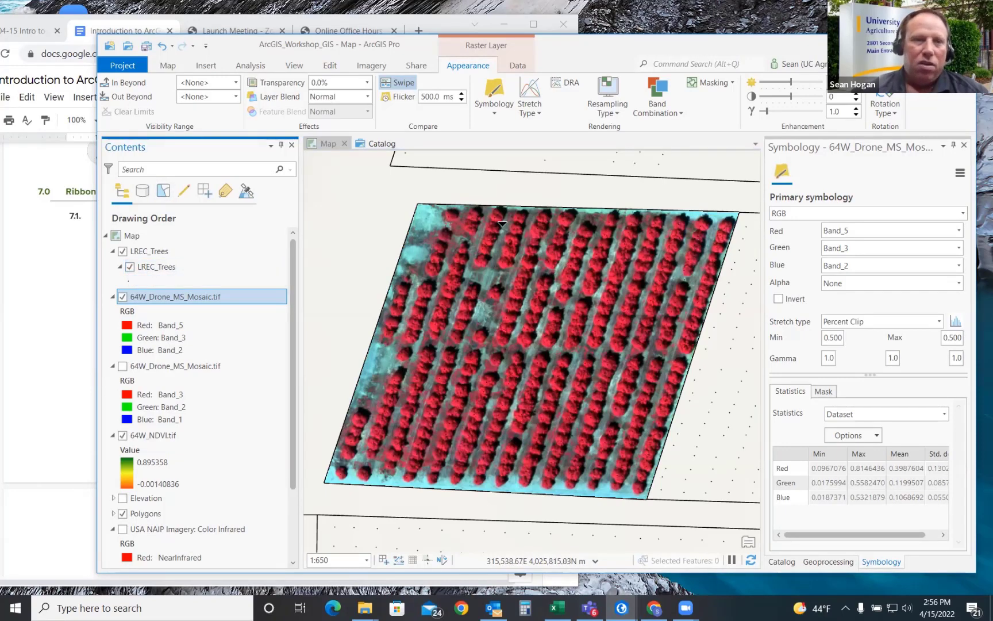
click(173, 265)
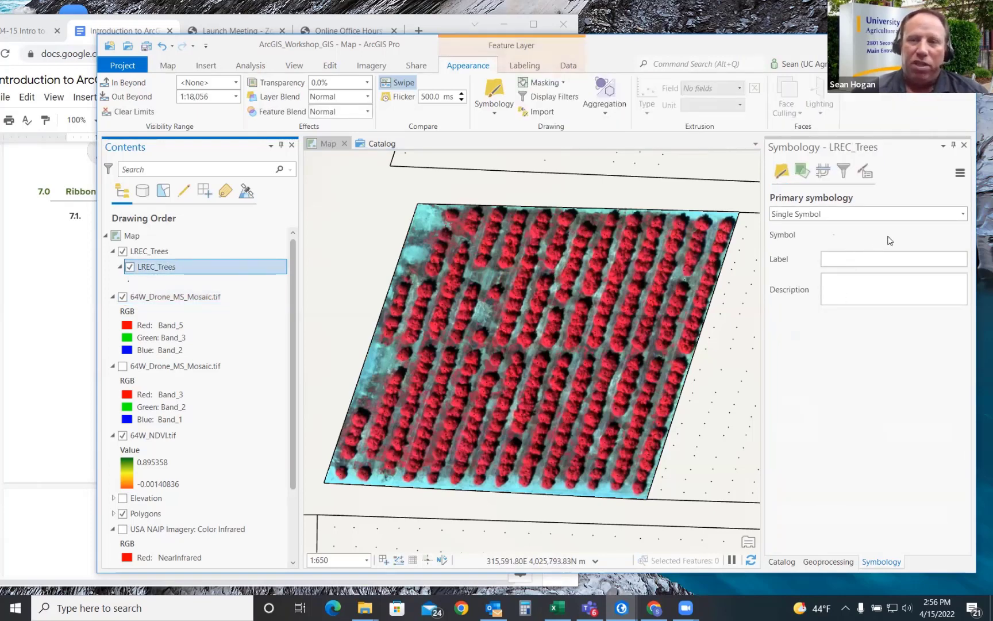
click(832, 237)
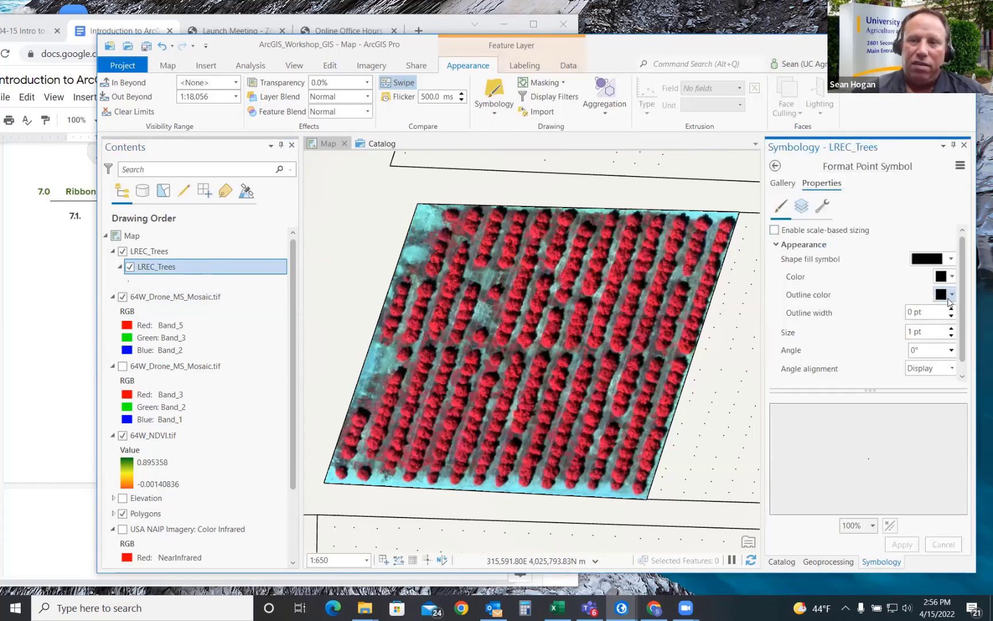
click(951, 327)
click(952, 326)
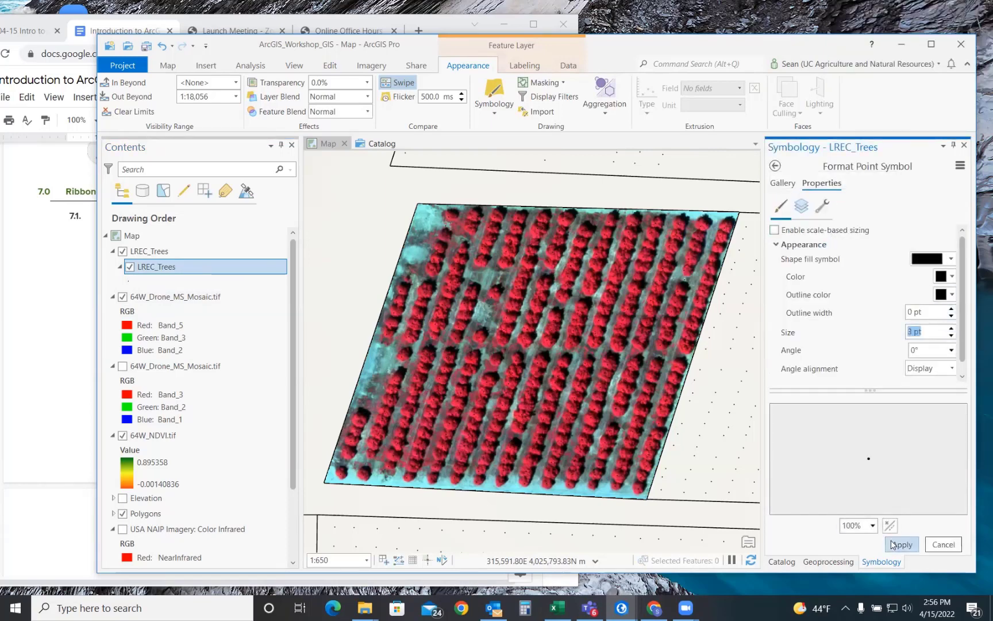
click(902, 544)
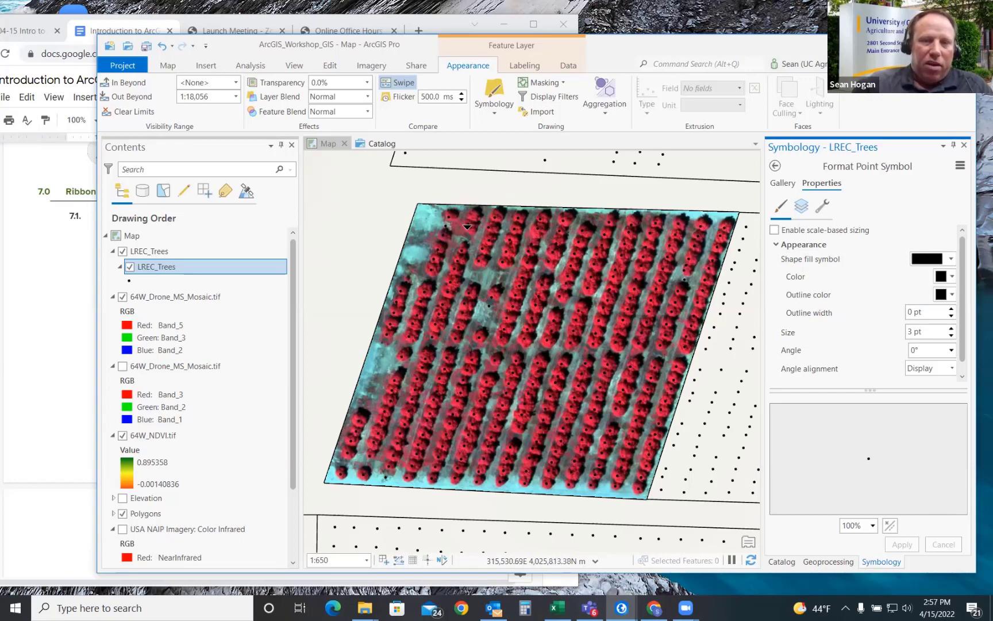
Step: Save the project and view the tree points across the whole research center
scroll(519, 261, down, 4)
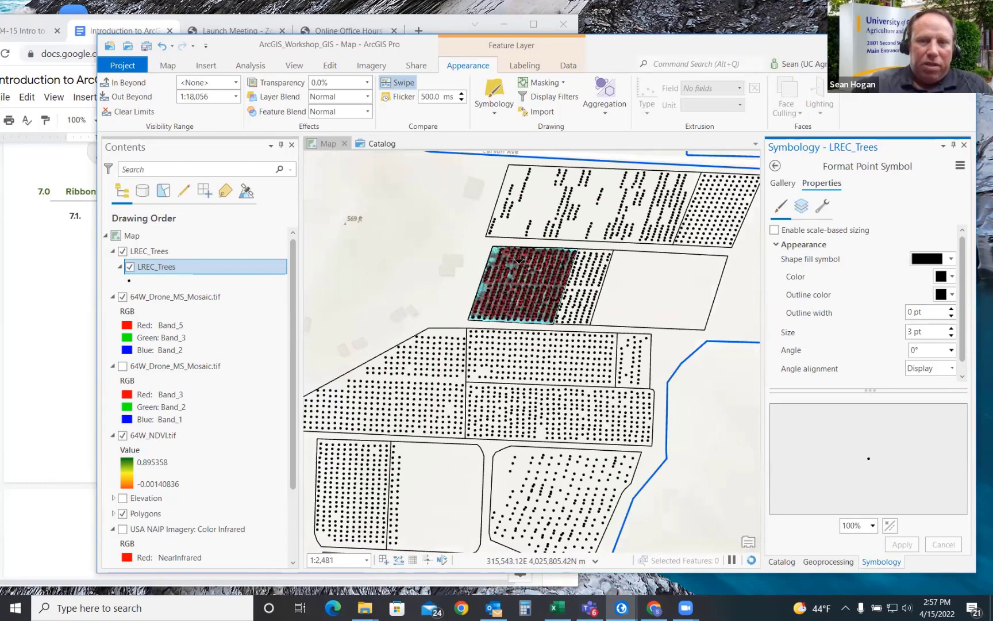
scroll(518, 261, down, 2)
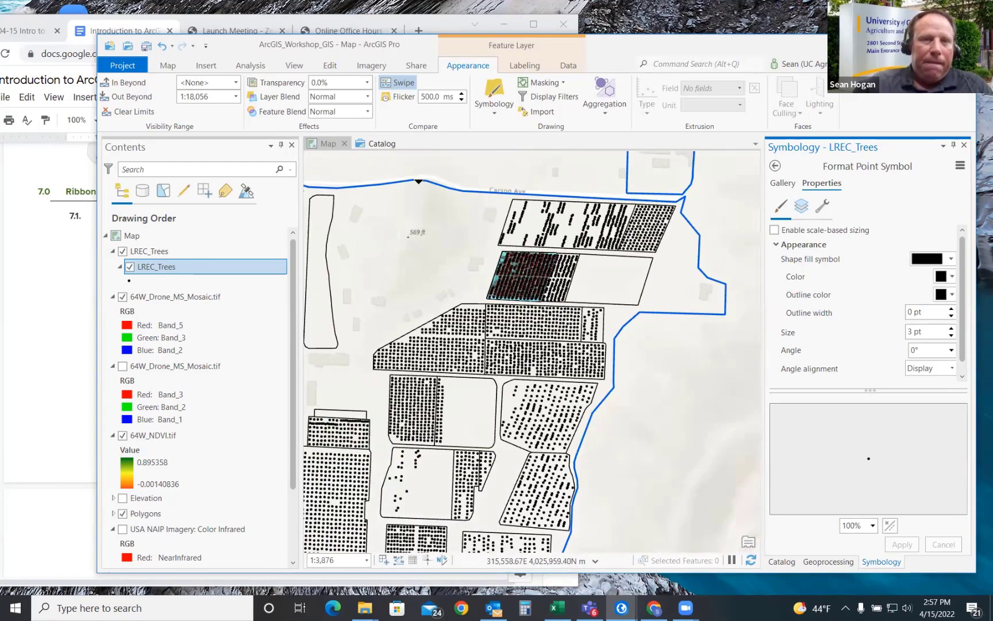
click(146, 48)
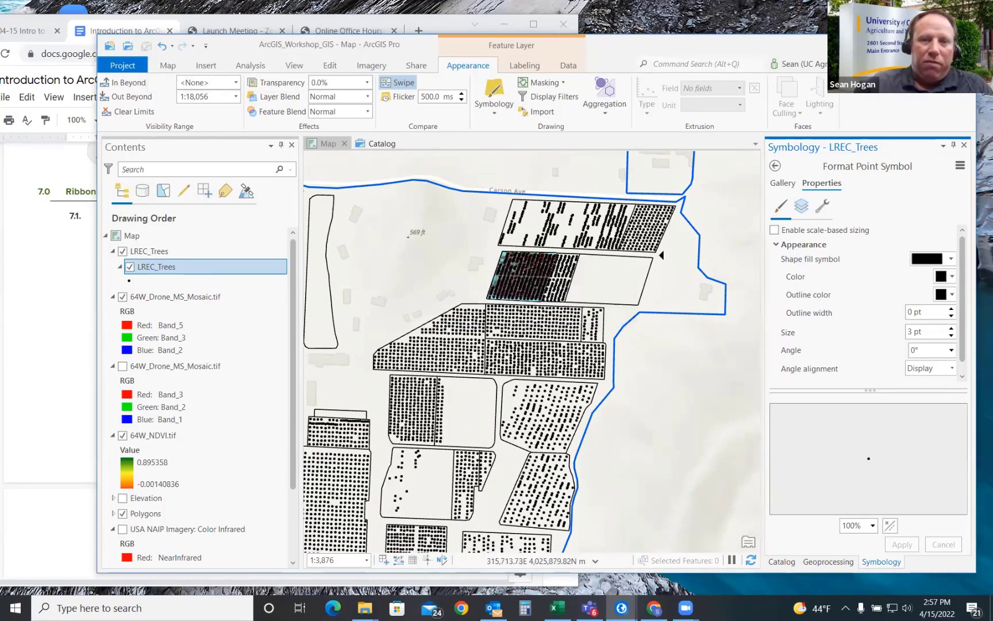
scroll(674, 256, down, 2)
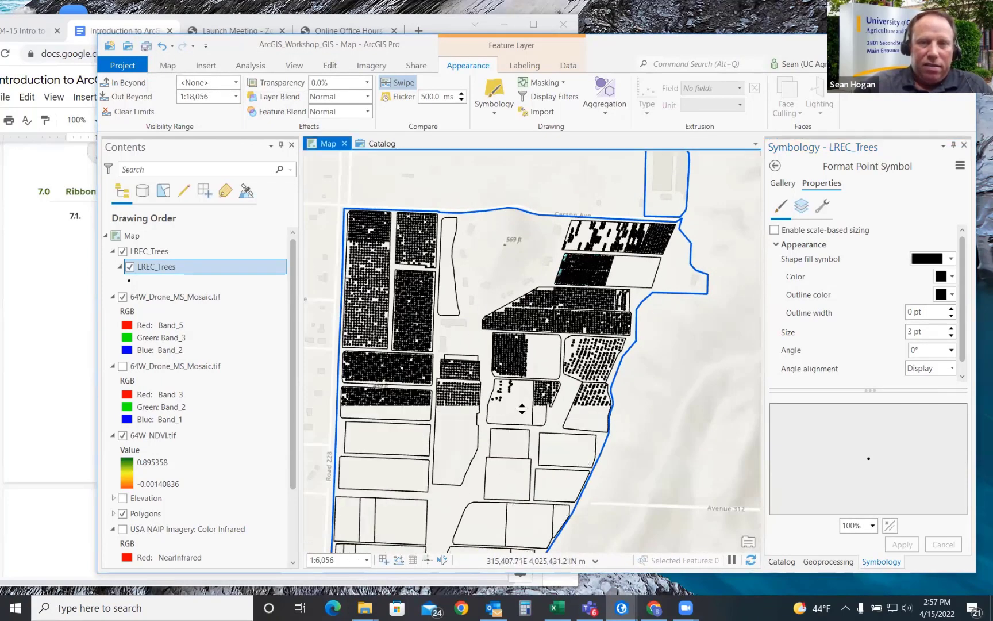
scroll(569, 326, down, 2)
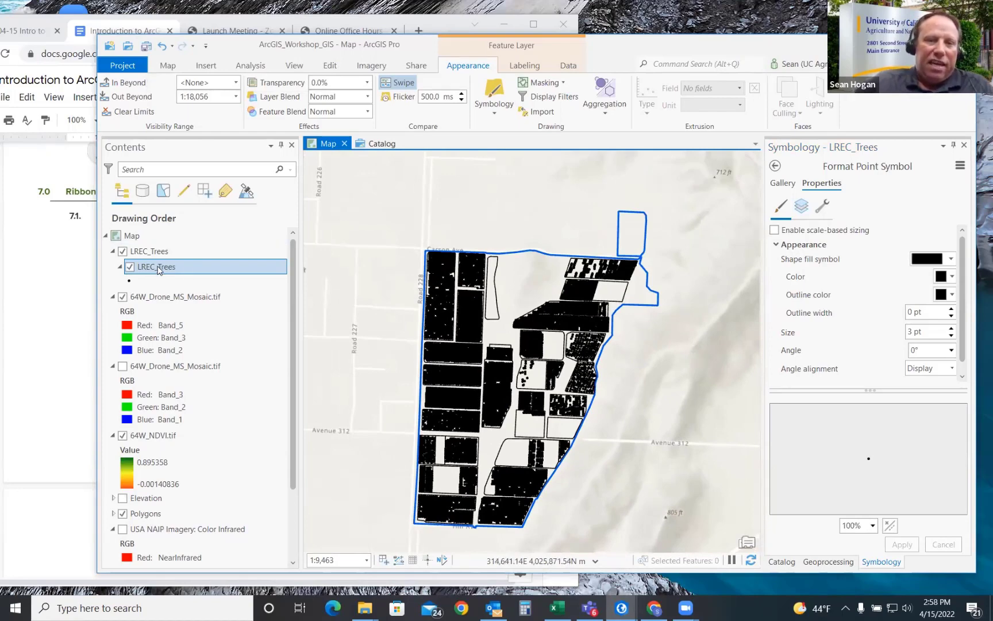
Step: Hide the LREC_Trees sublayer and the Polygons group, and make the Elevation group visible
click(130, 266)
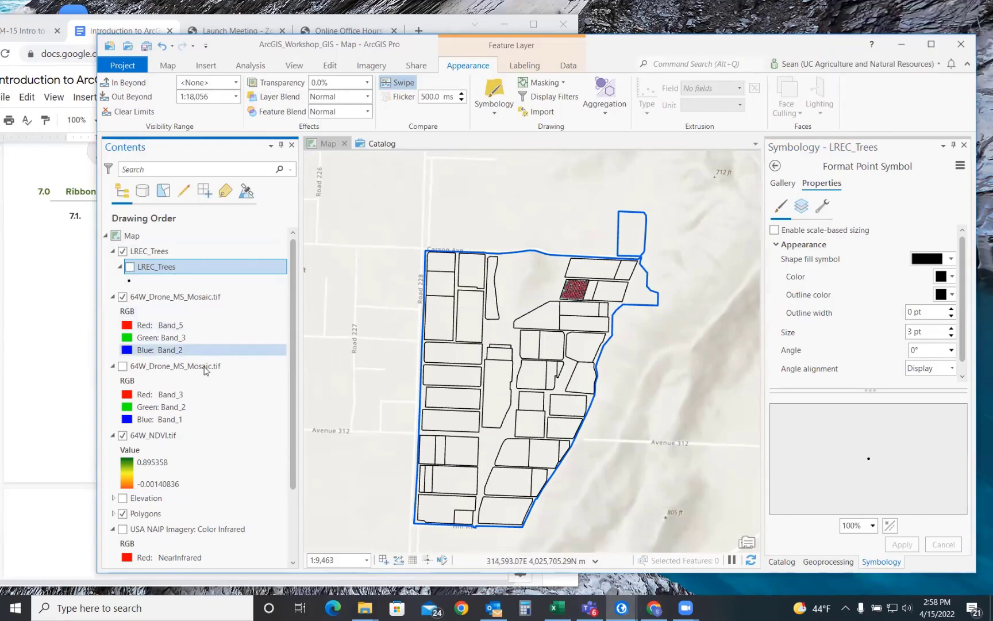
scroll(219, 471, down, 1)
scroll(220, 472, down, 2)
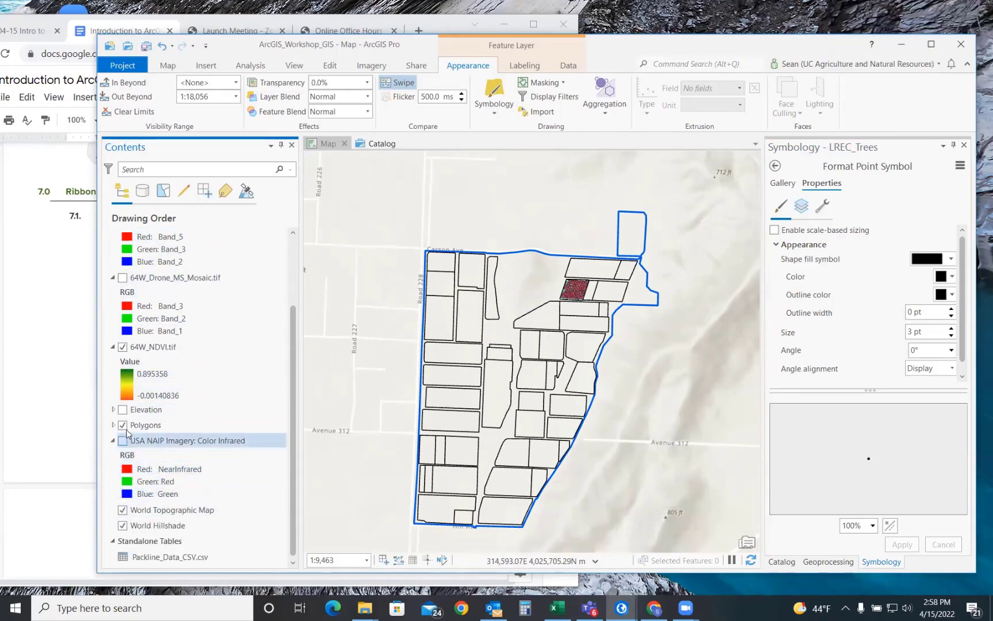
click(122, 425)
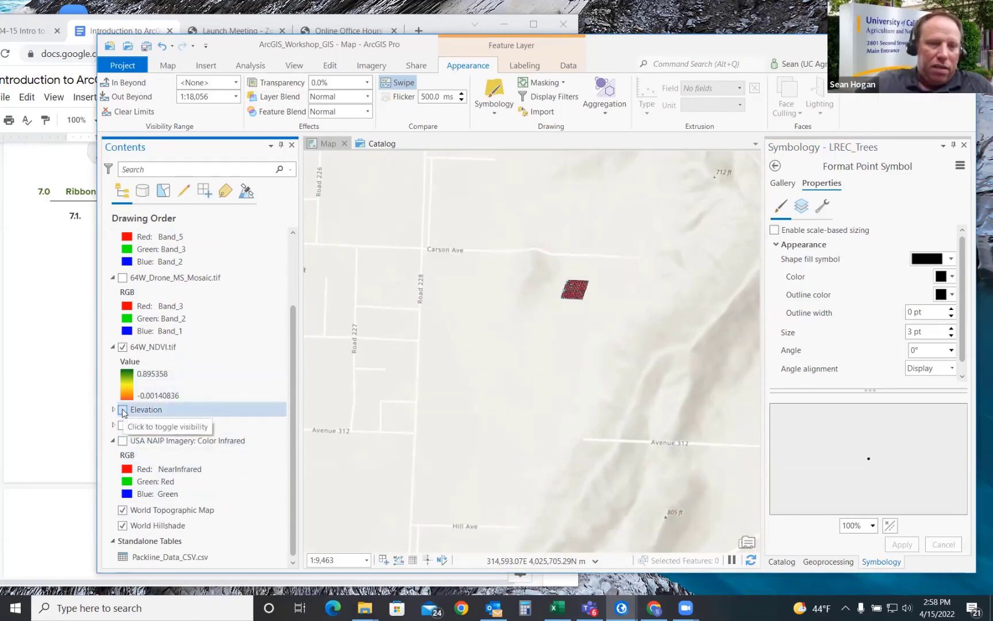
click(123, 410)
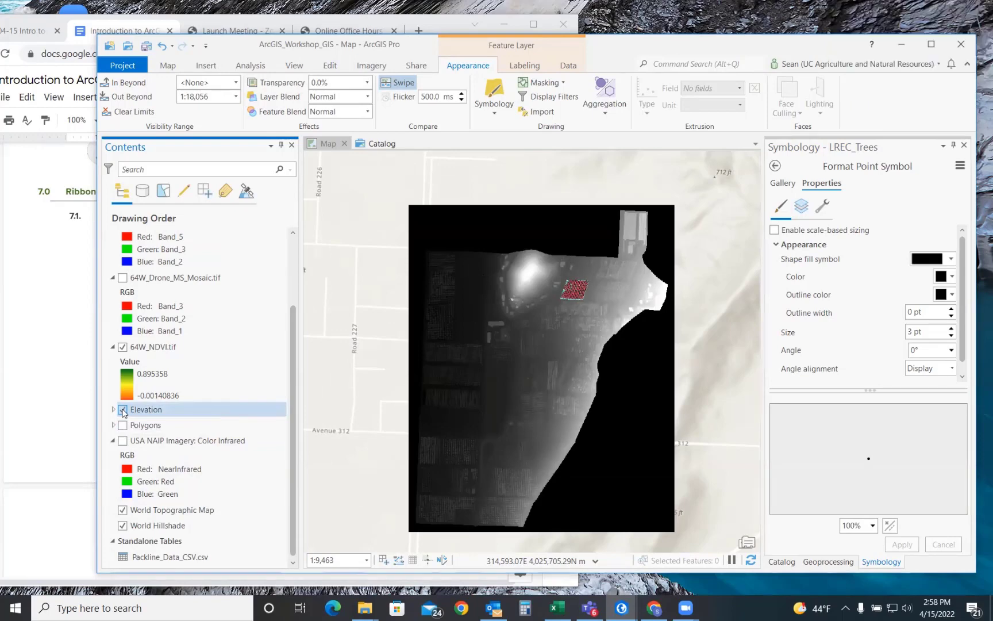
Step: Hide the upper 64W_Drone_MS_Mosaic.tif layer and the 64W_NDVI.tif layer
drag(294, 341, 297, 269)
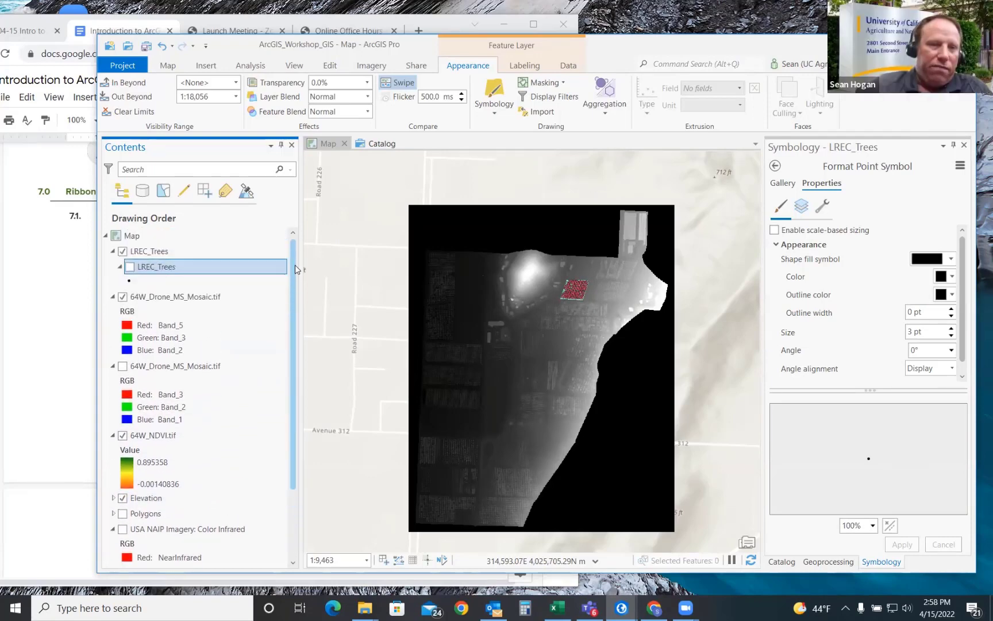
click(122, 296)
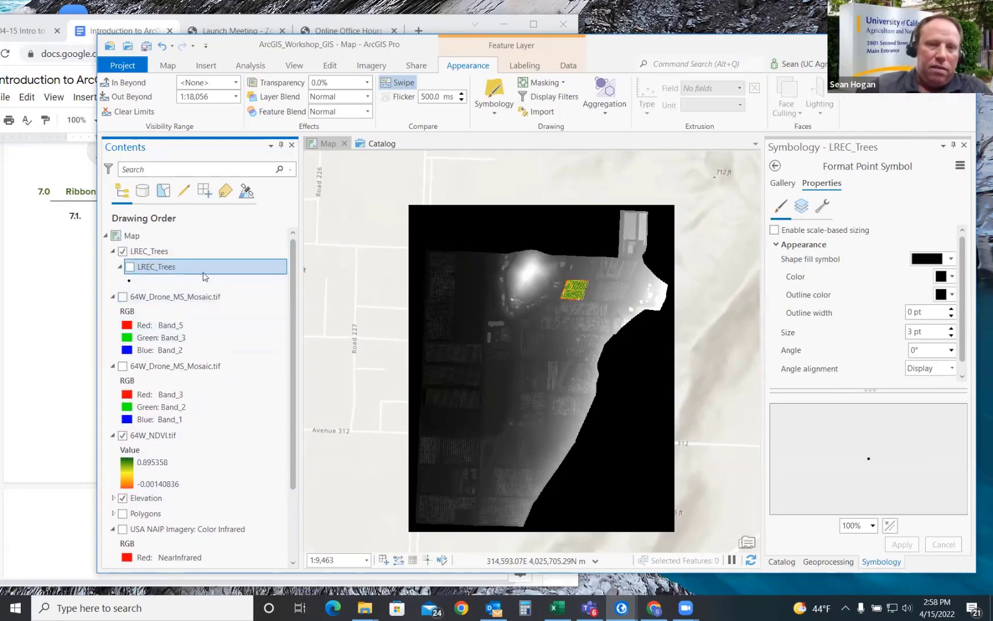
click(123, 435)
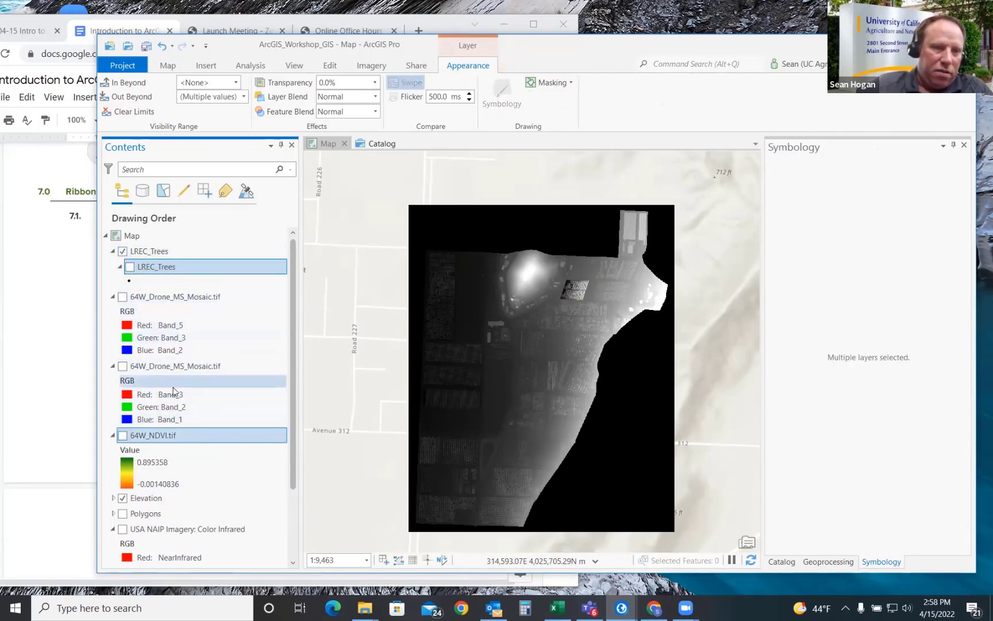
Step: Expand the Elevation group and hide 64W_DSM.tif and 64W_DTM.tif, keeping only LREC_Drone_DSM.tif visible
scroll(174, 391, down, 2)
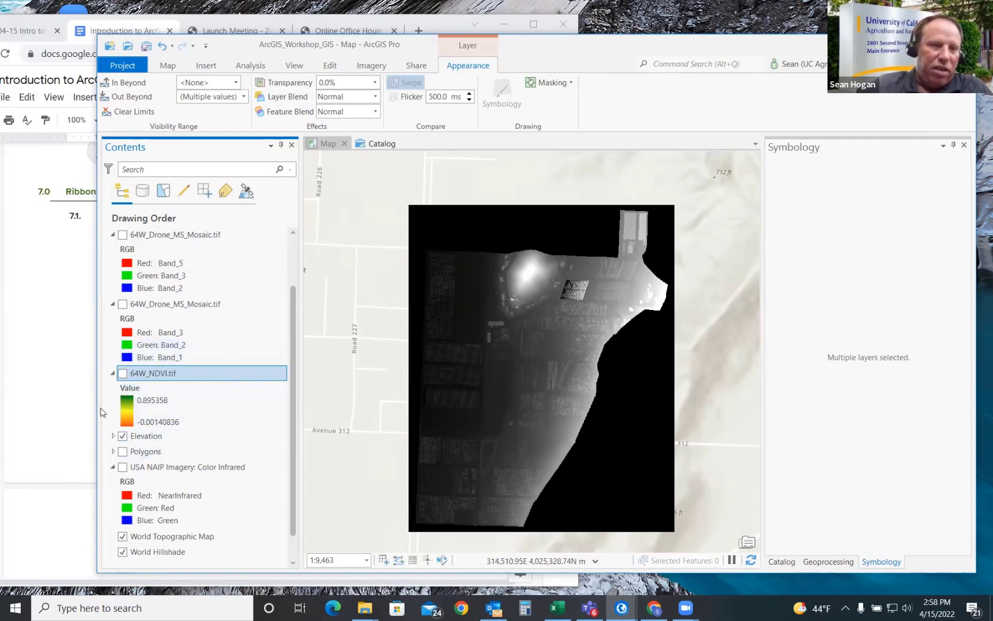
click(113, 435)
scroll(239, 359, down, 2)
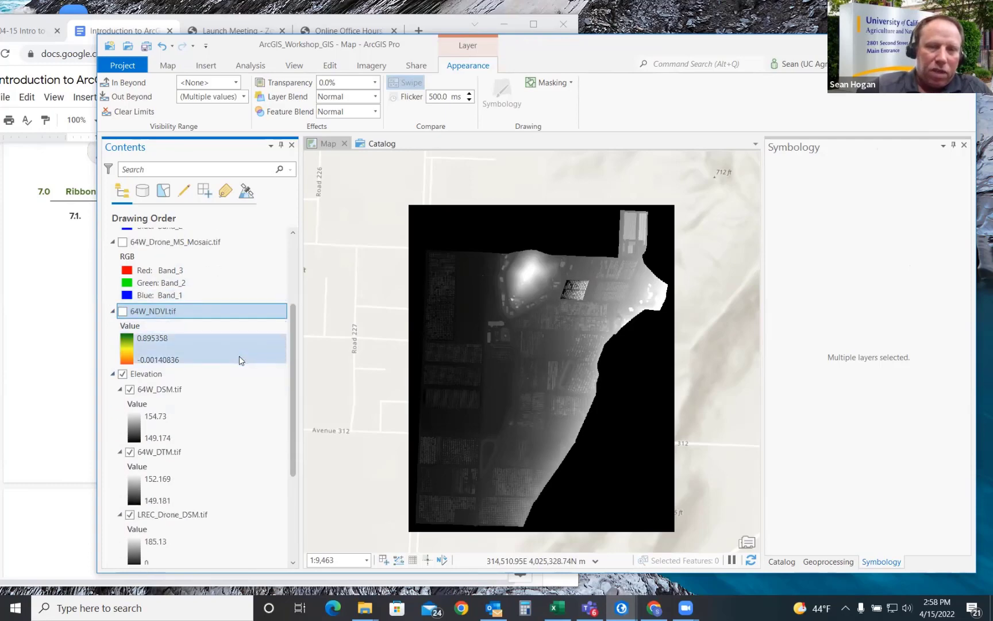
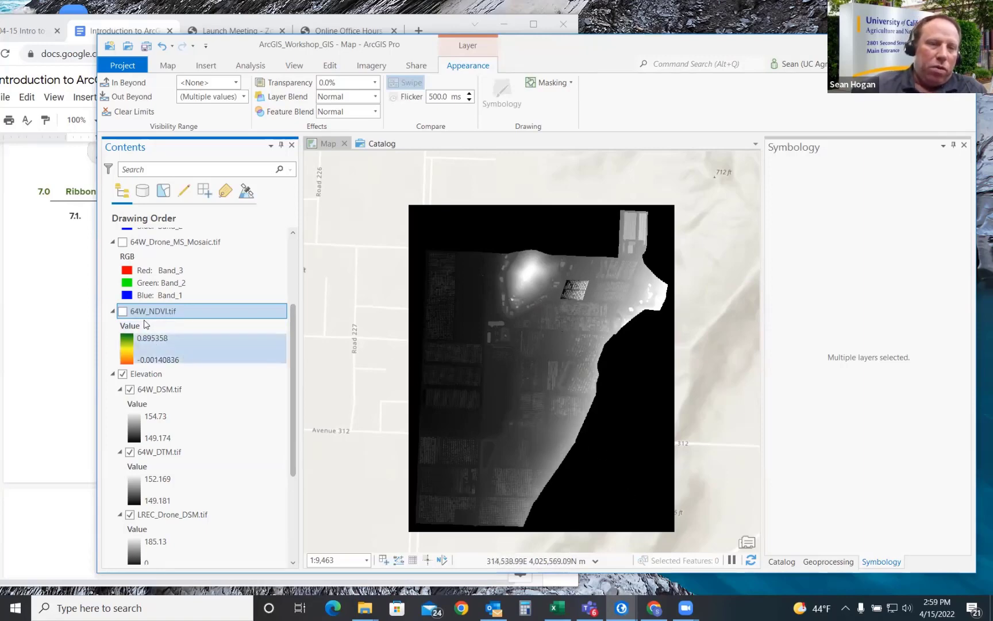
click(130, 390)
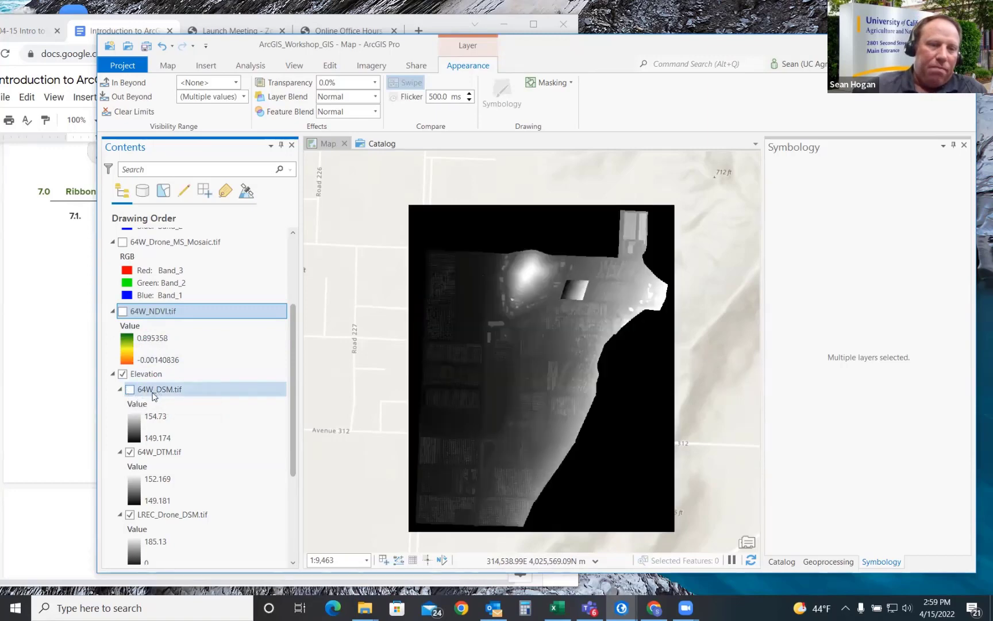
click(128, 452)
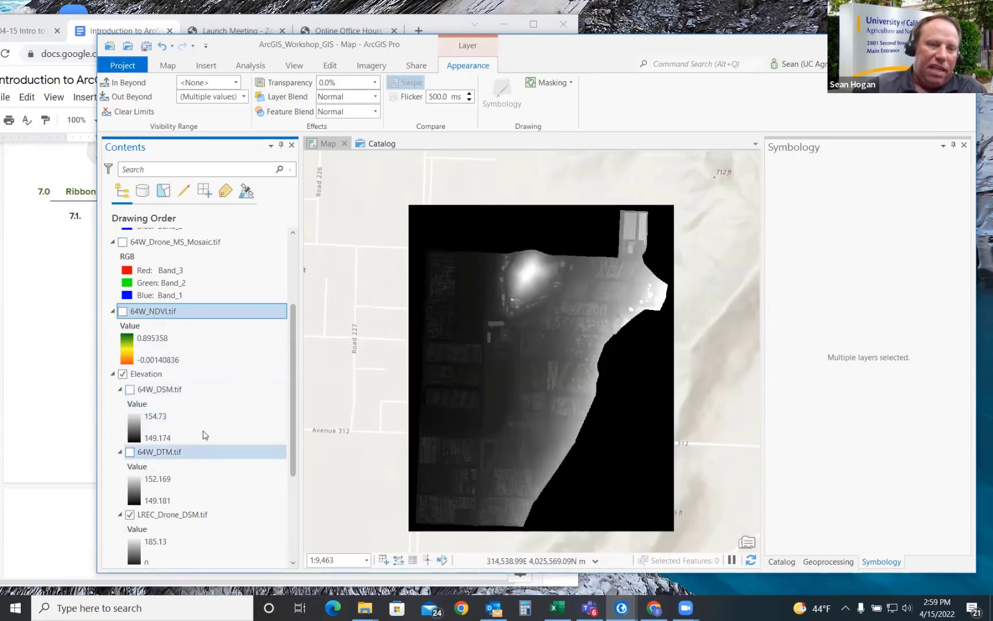
scroll(192, 424, down, 1)
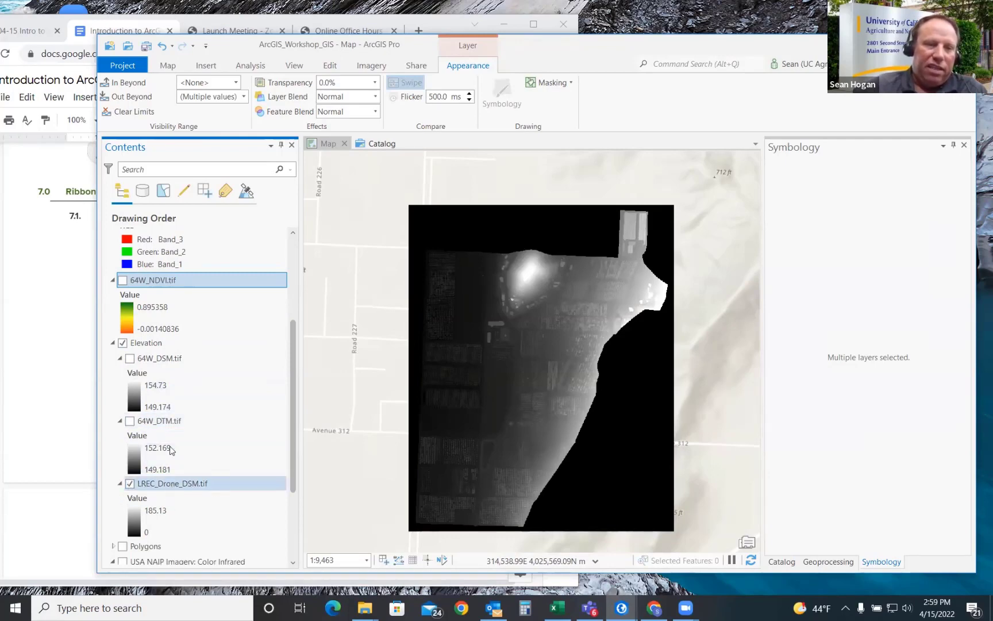
Step: Apply the Elevation #1 color scheme to the LREC_Drone_DSM.tif layer
click(160, 488)
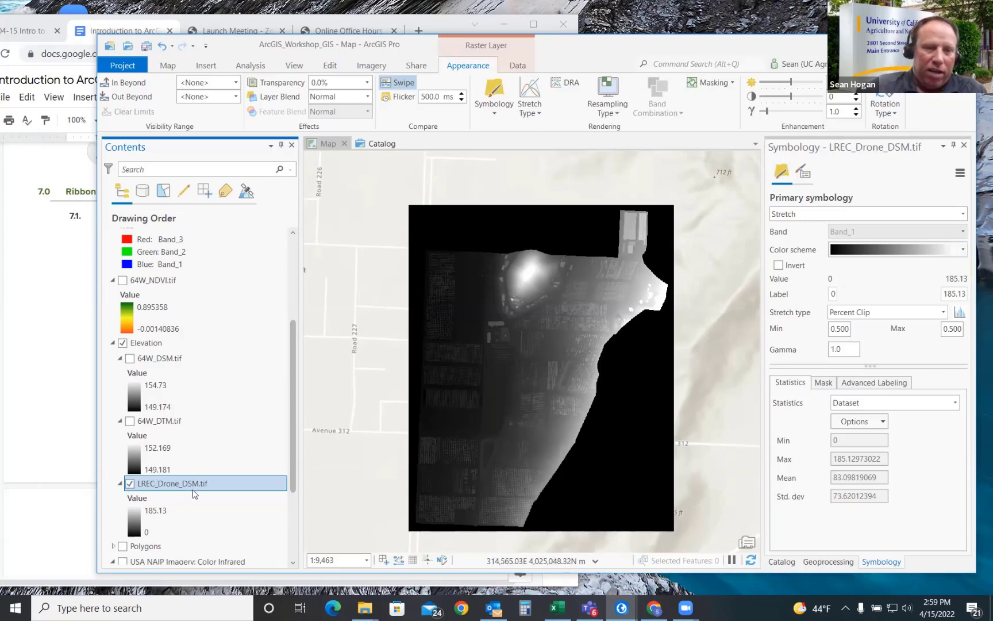
click(963, 251)
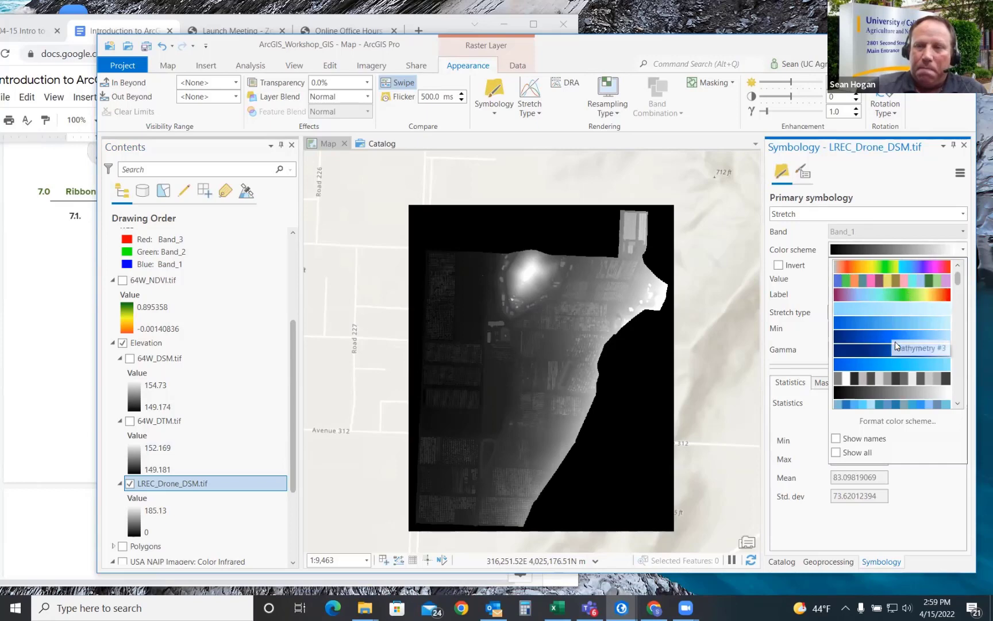
scroll(893, 311, down, 2)
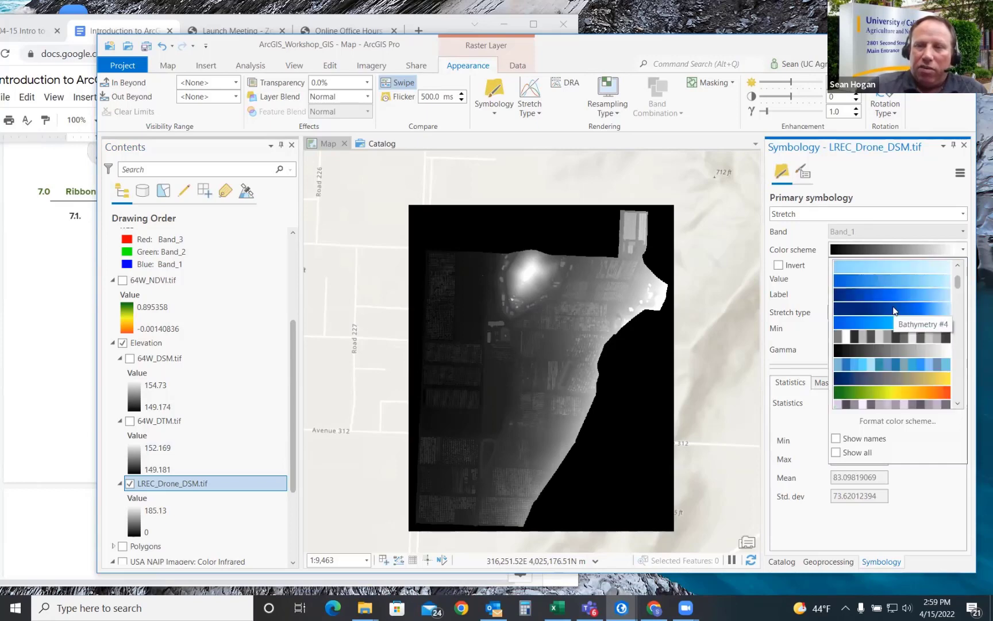
scroll(894, 310, down, 1)
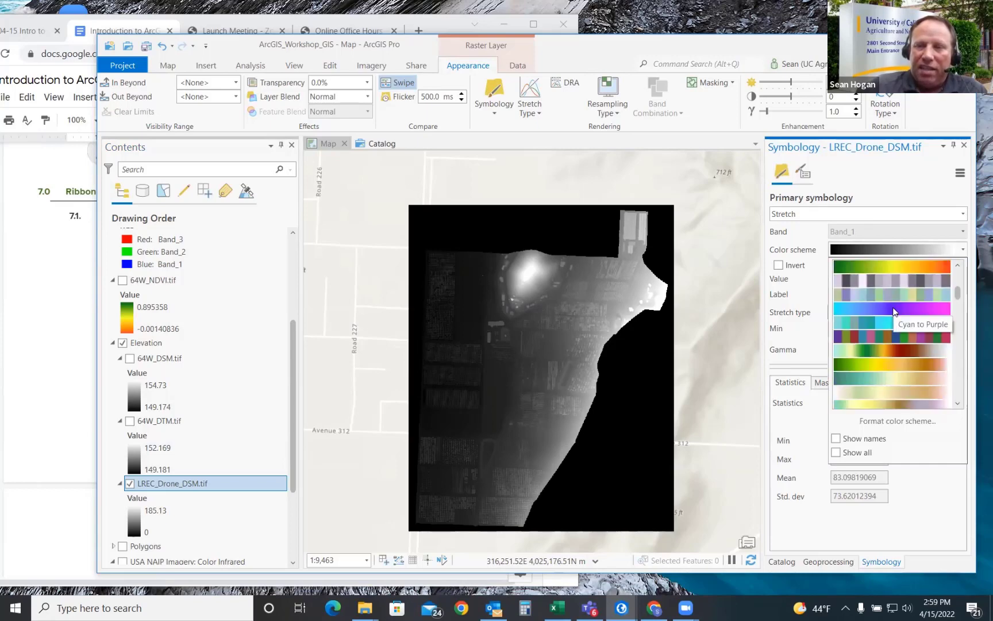
scroll(935, 308, down, 1)
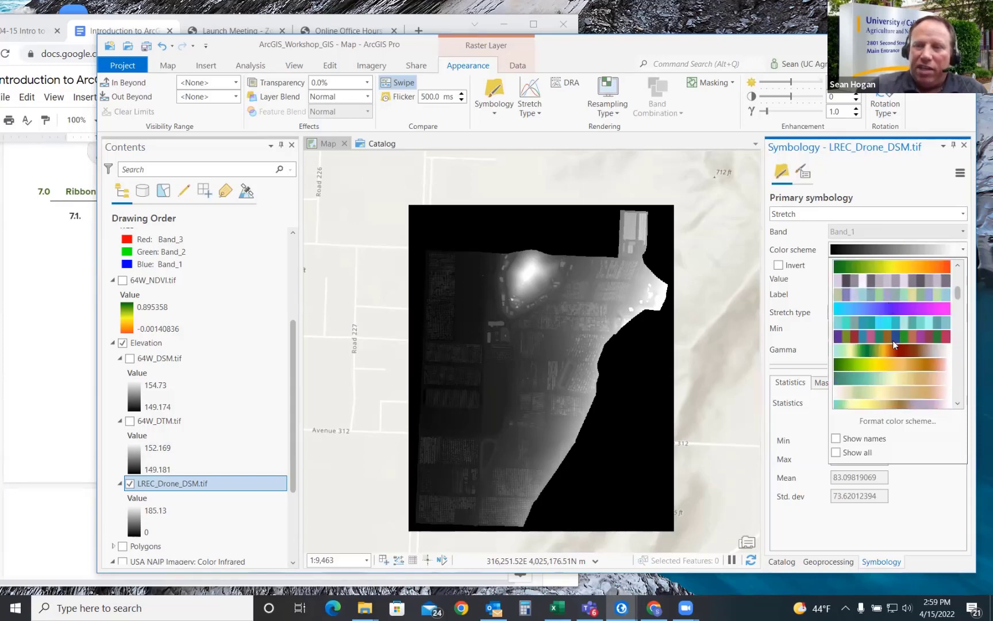
scroll(886, 299, down, 1)
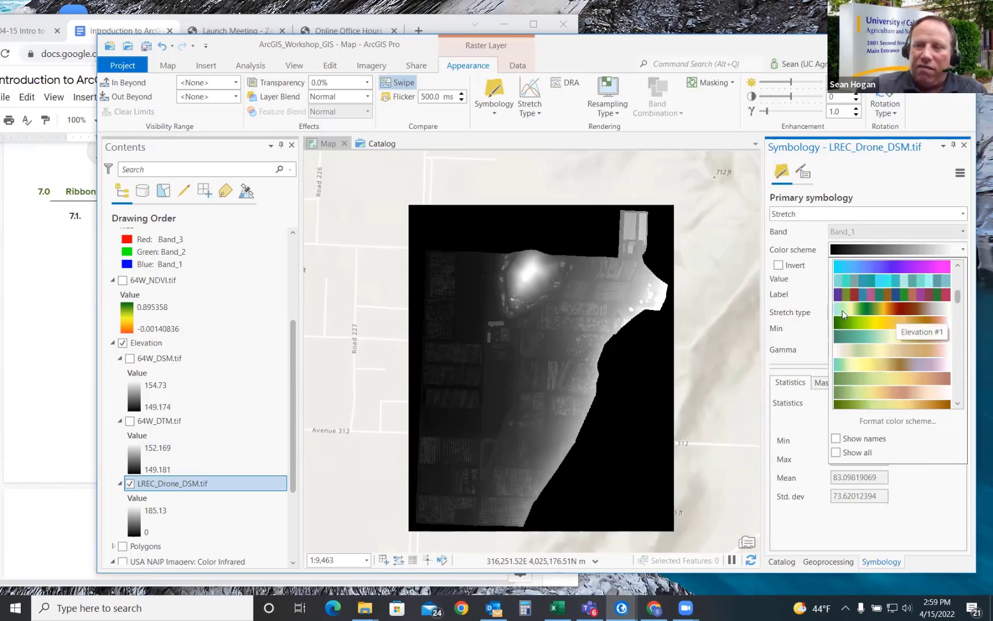
click(904, 314)
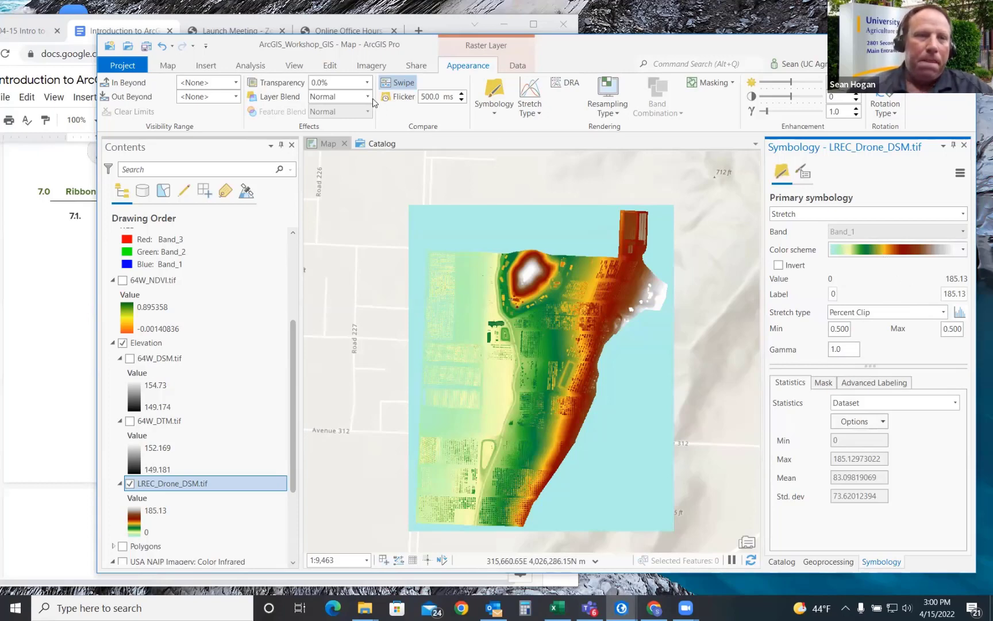
Step: Check the pixel value of the blank background area surrounding the LREC_Drone_DSM.tif raster
click(167, 66)
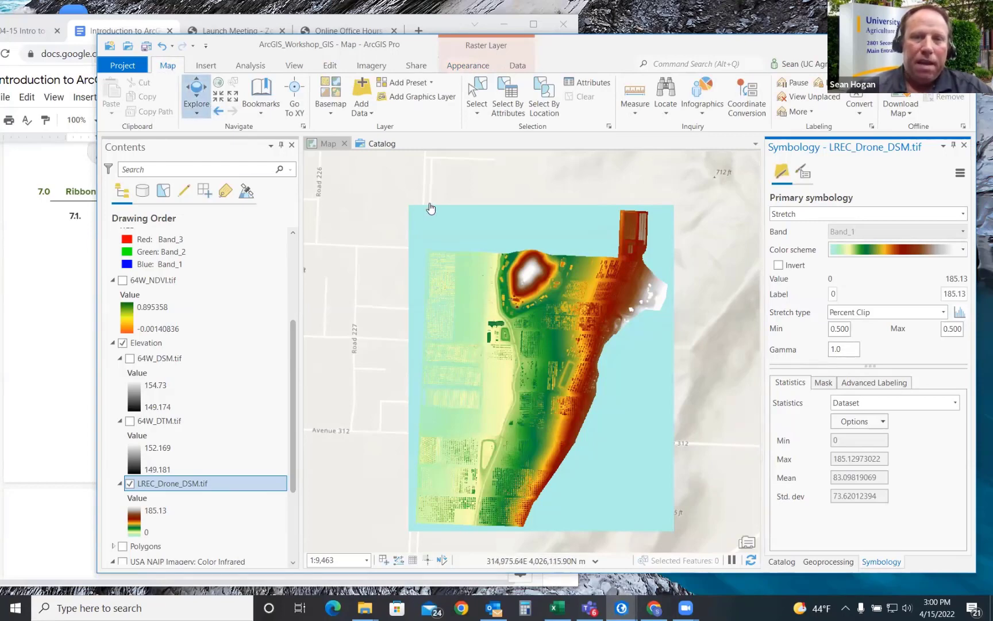
click(503, 232)
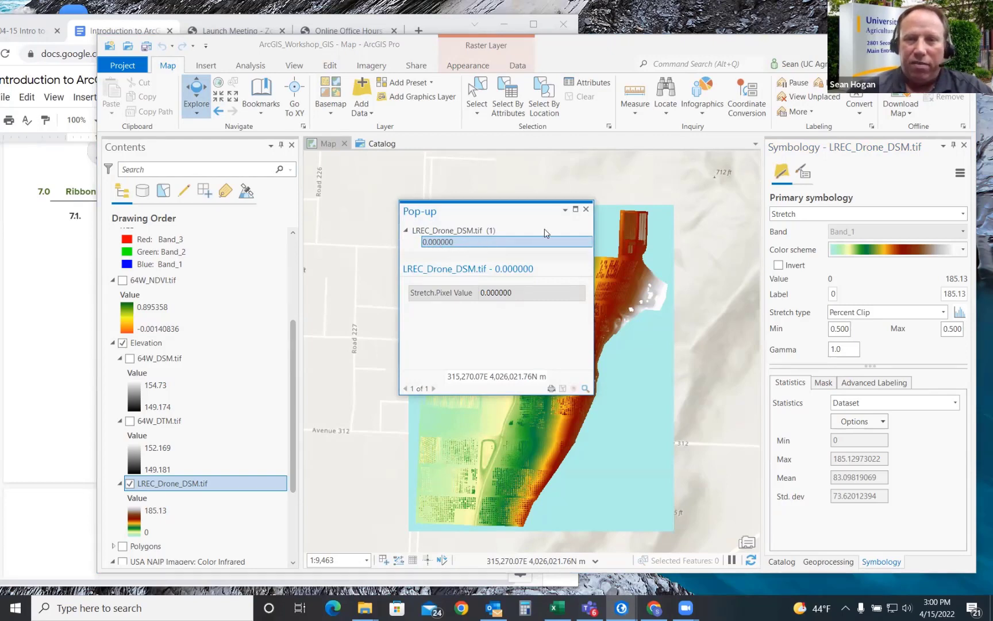
click(586, 209)
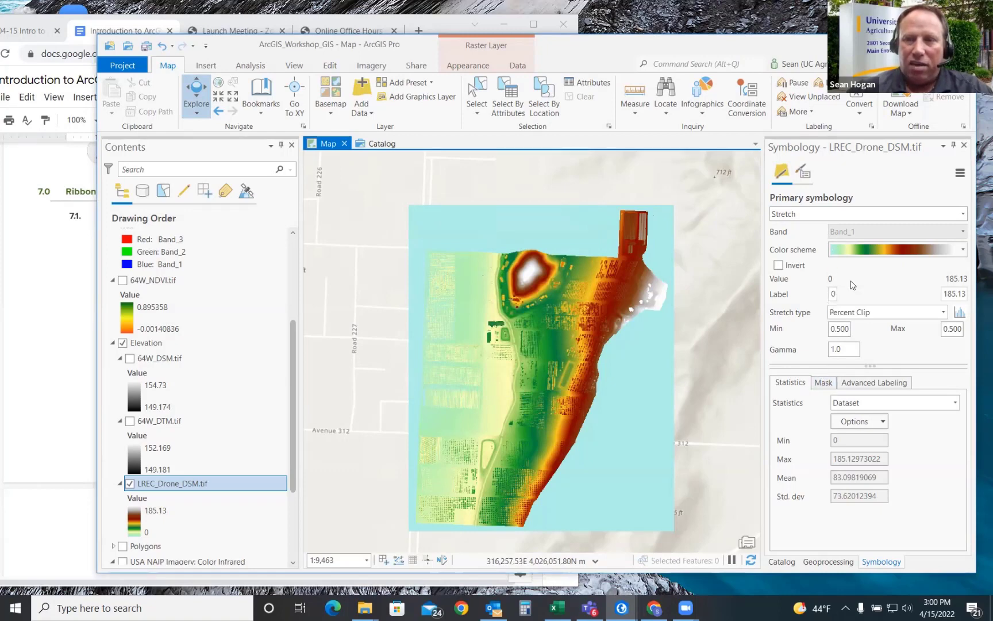
Step: Mask LREC_Drone_DSM.tif by displaying background value 0 without color, and save the project
click(824, 383)
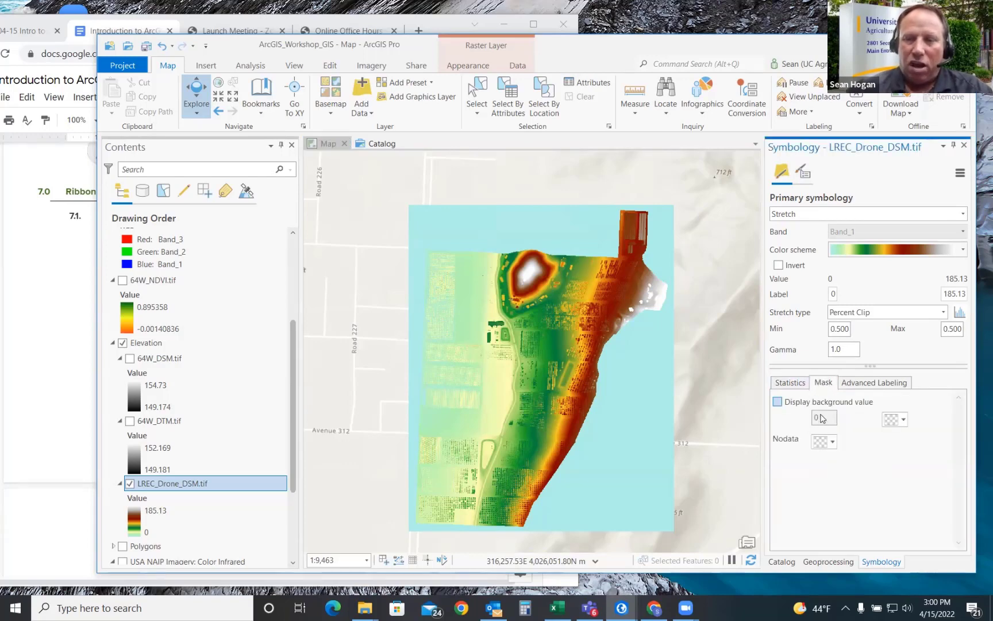
click(777, 402)
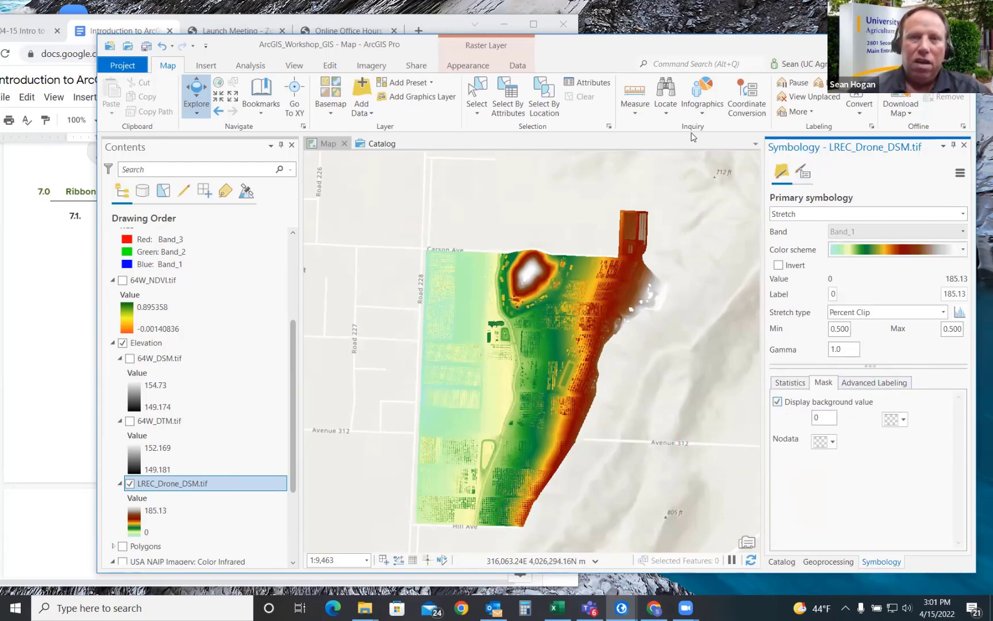
click(146, 46)
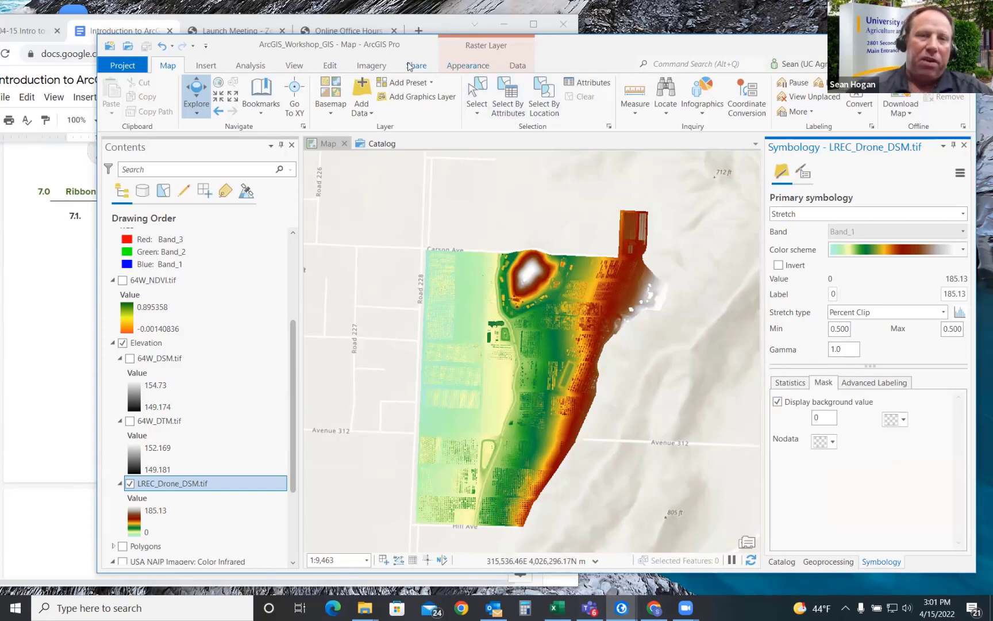
Step: Search the system raster functions for "hill" and open the Hillshade function
click(372, 66)
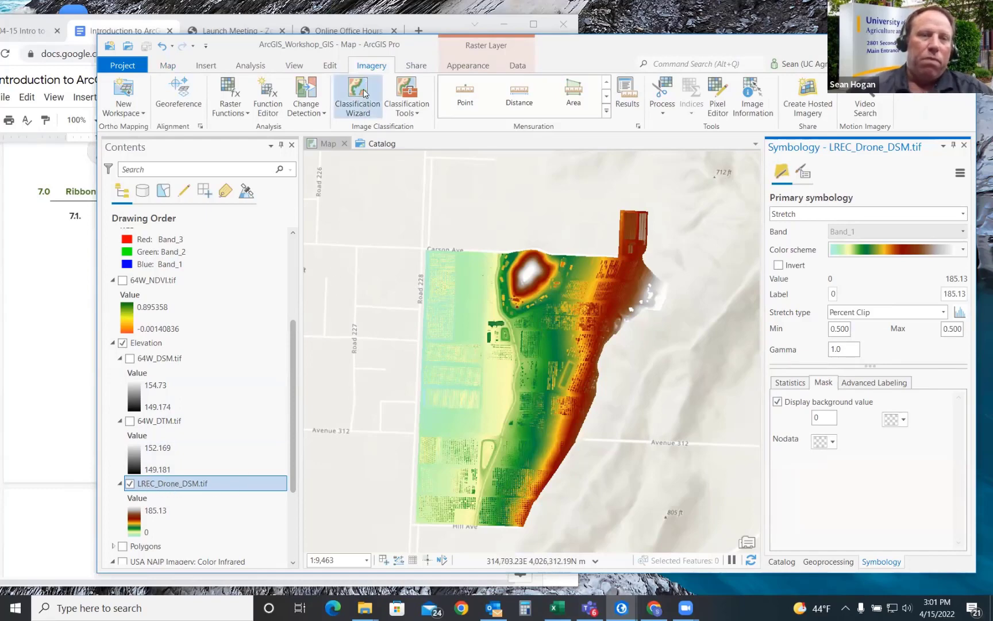
click(234, 90)
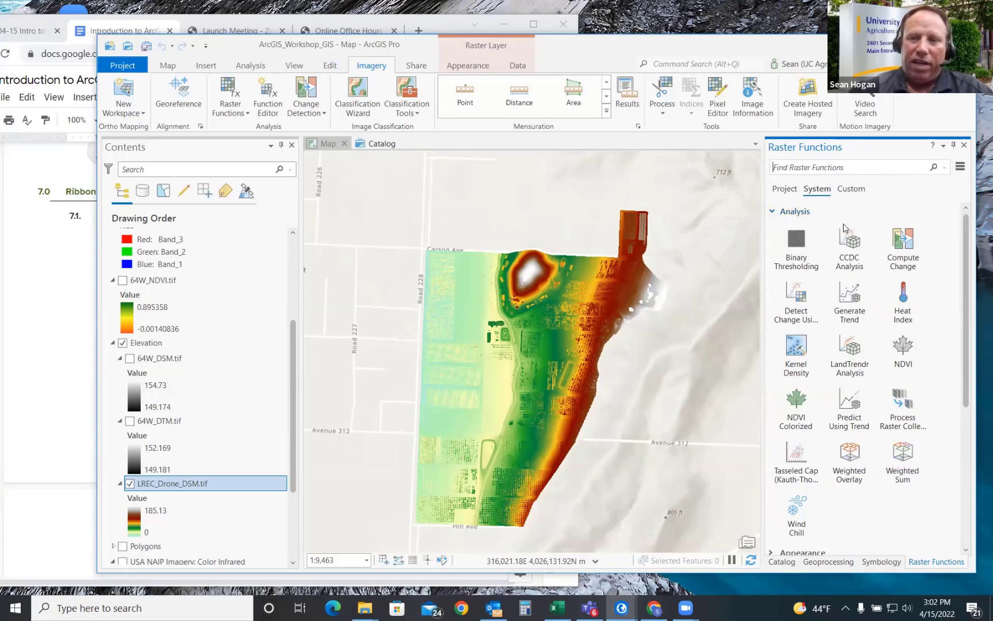
scroll(849, 229, down, 3)
scroll(849, 271, down, 2)
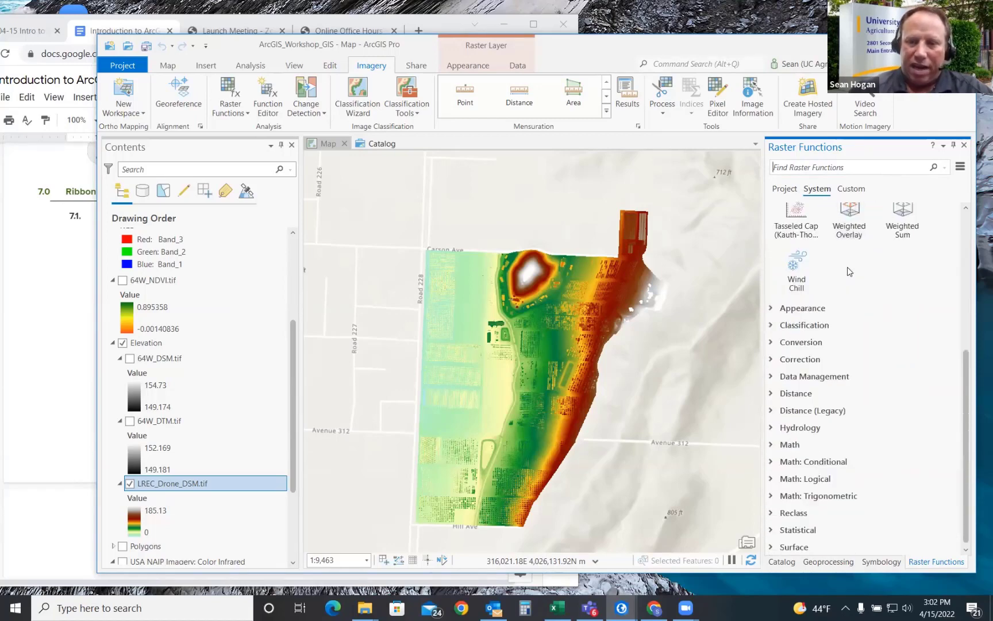
scroll(847, 267, up, 4)
scroll(843, 274, up, 4)
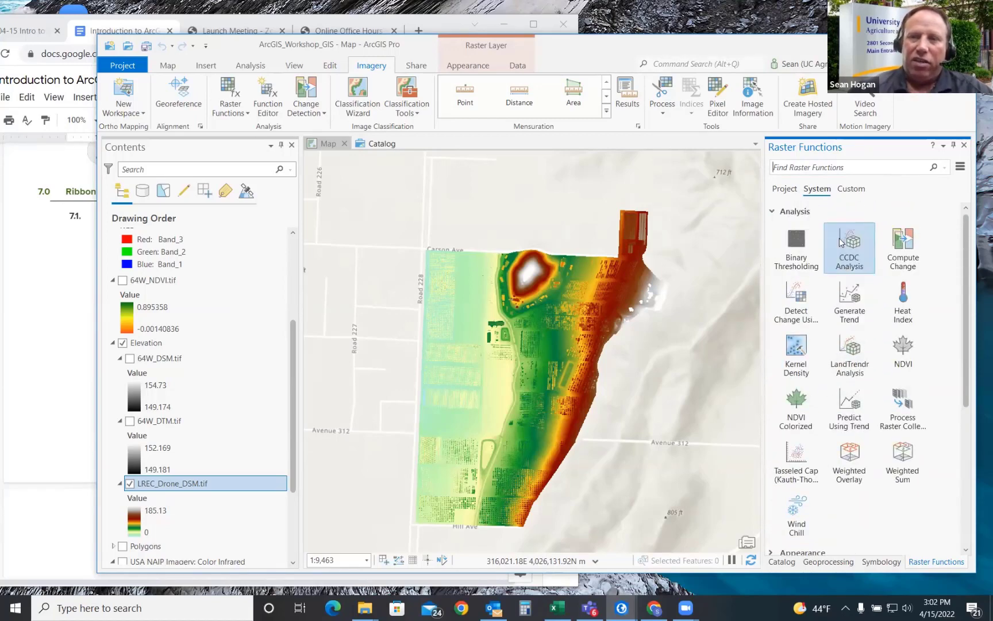
click(802, 170)
text(hill)
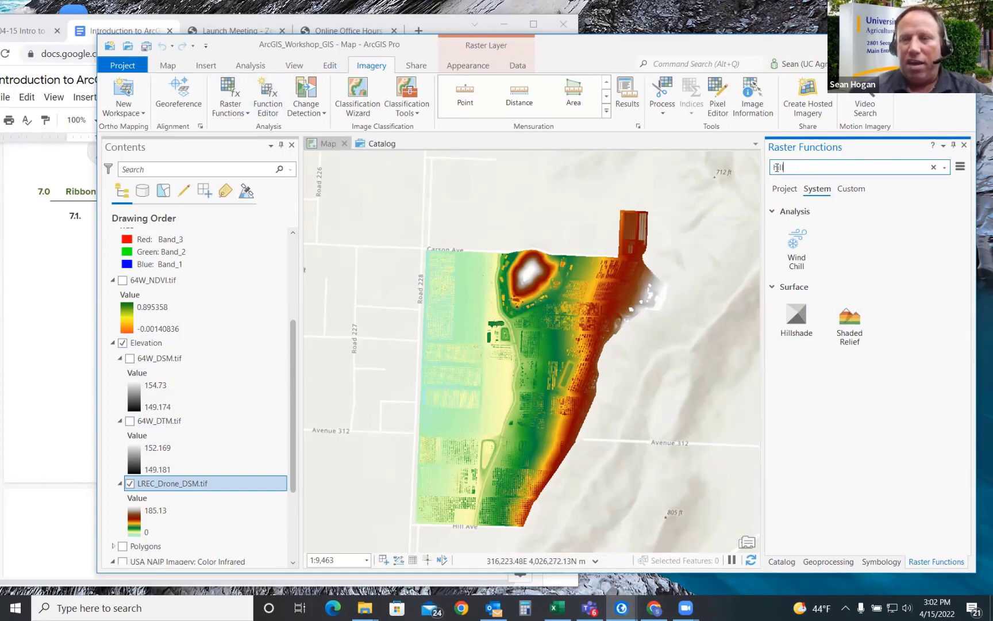
click(794, 320)
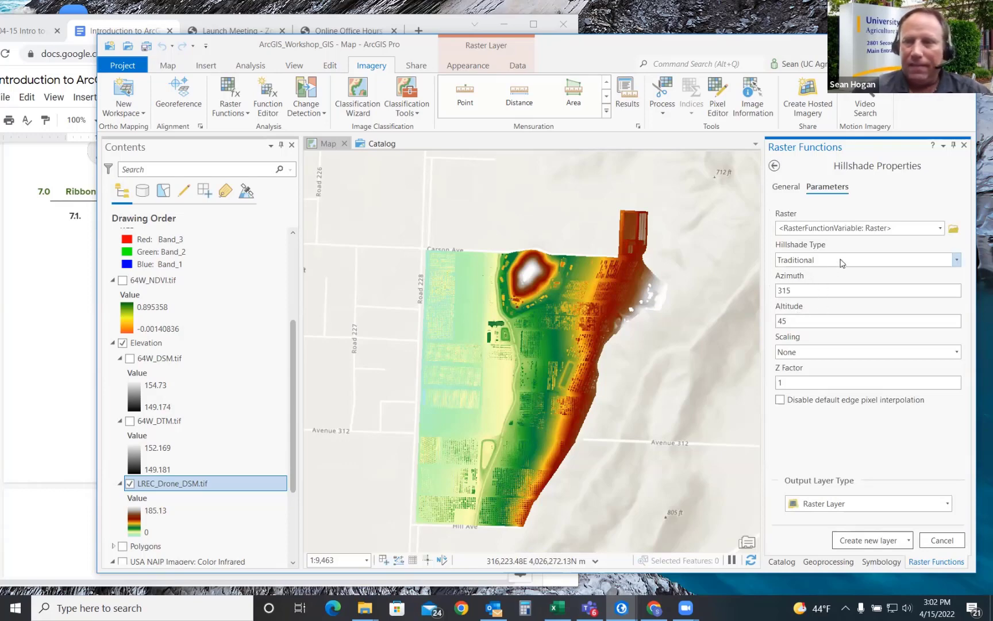
Step: Create a Multidirectional hillshade layer from LREC_Drone_DSM.tif with scaling set to None
click(941, 227)
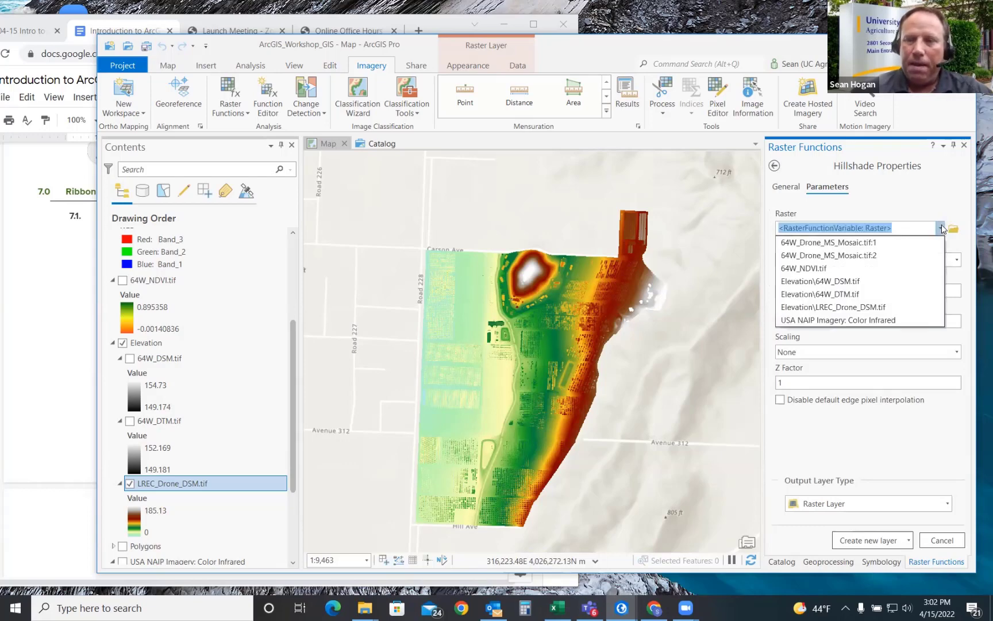
click(842, 308)
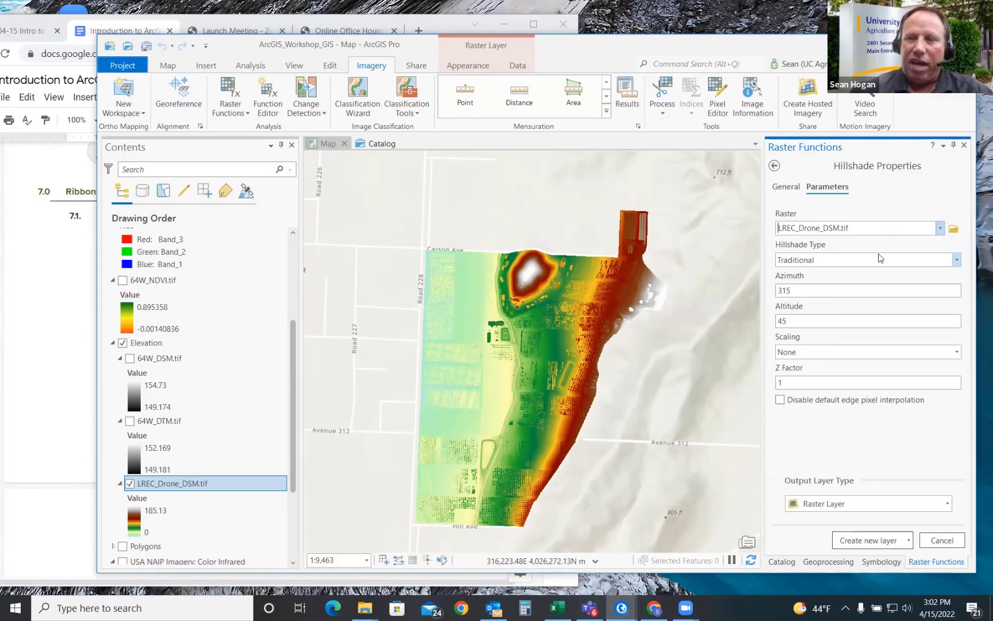
click(955, 260)
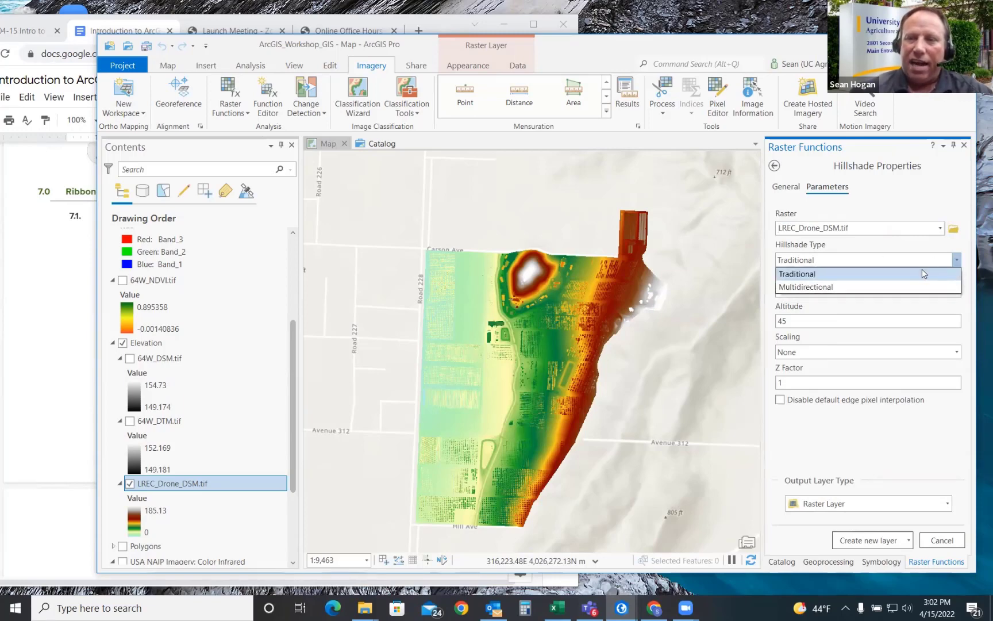
click(823, 285)
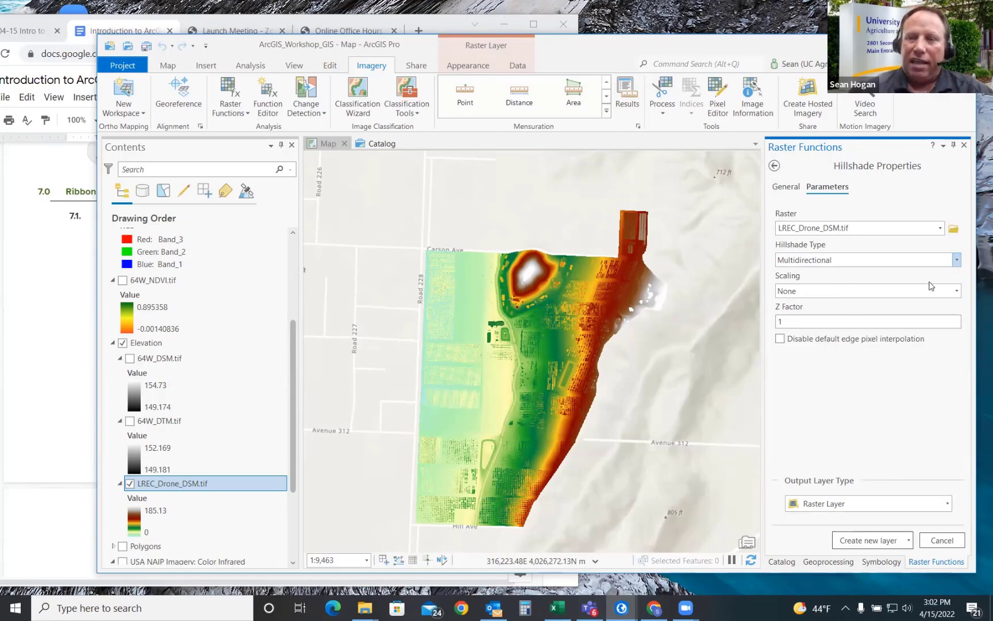
click(957, 291)
click(958, 292)
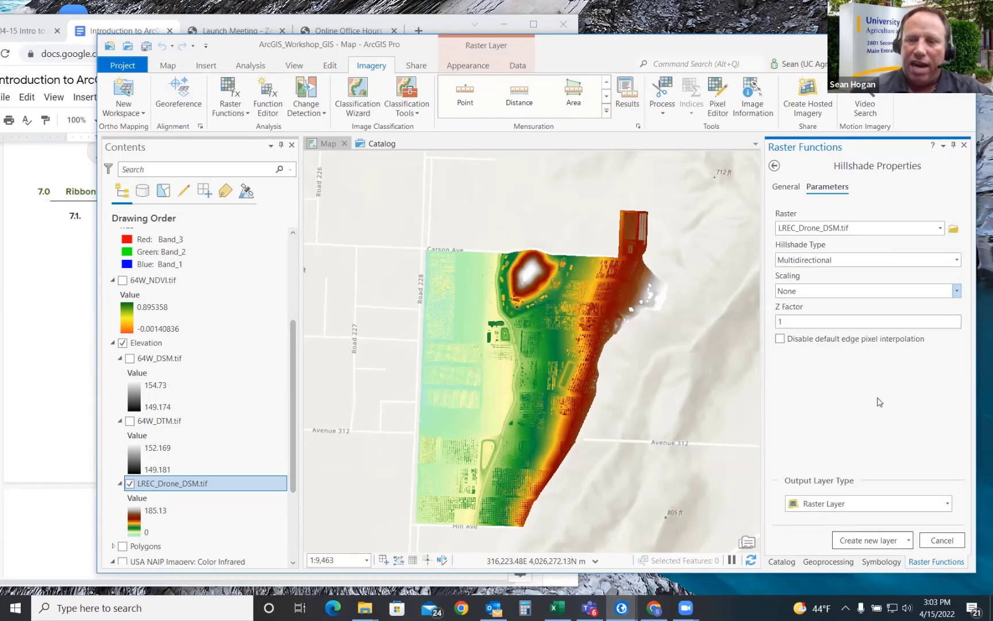
click(866, 540)
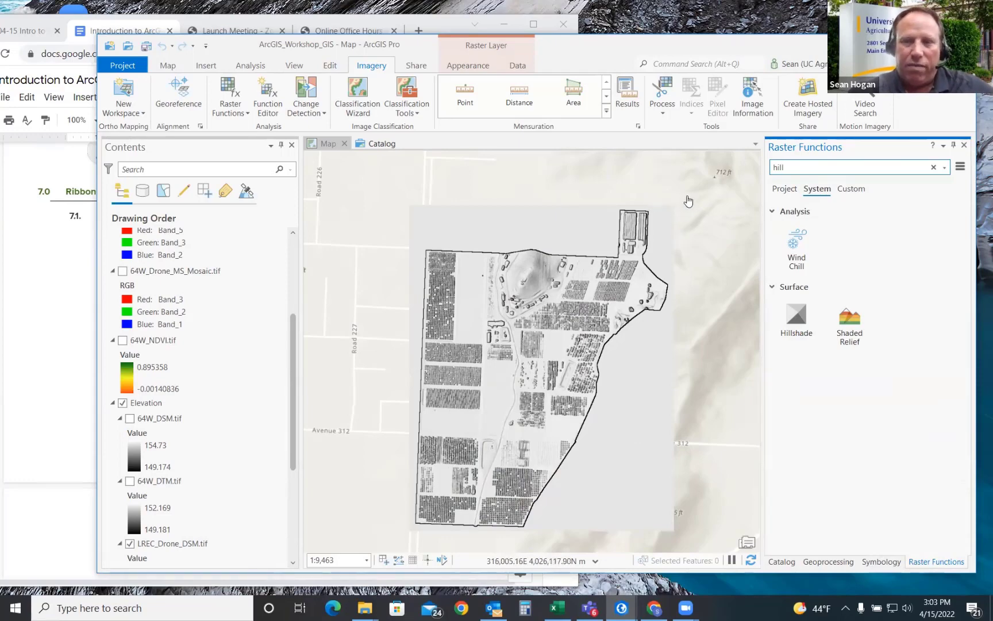
Step: Check the hillshade's pixel value in the blank background, and mask the hillshade layer with a transparent background value of 228
click(492, 224)
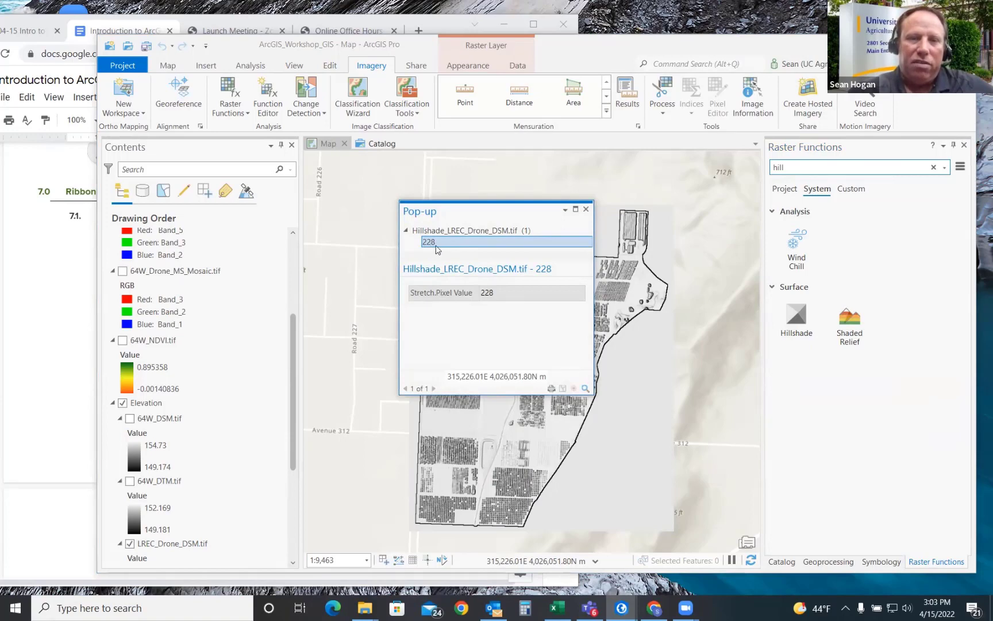
click(585, 209)
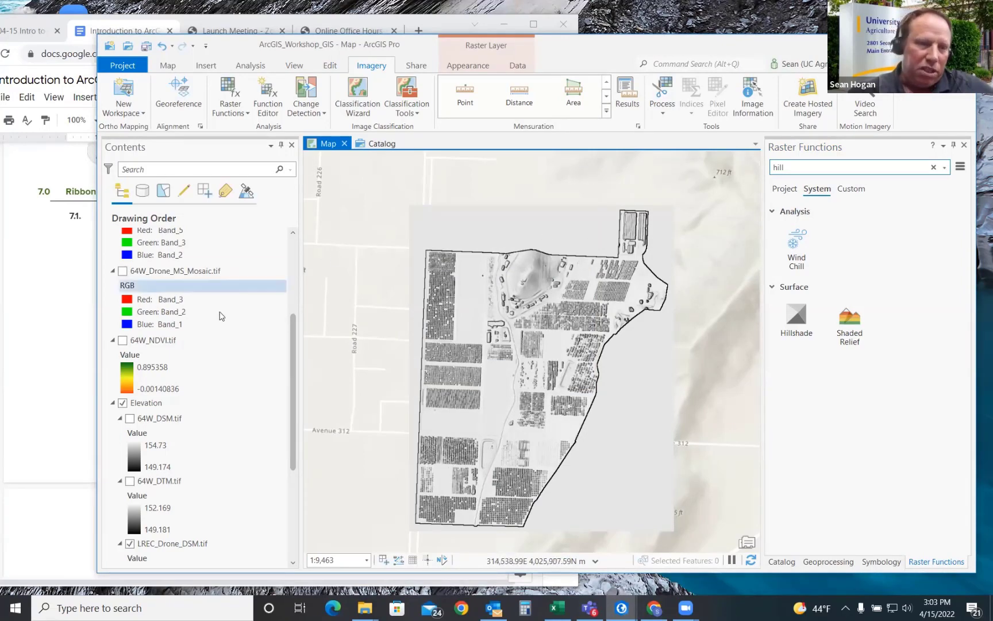
drag(294, 335, 299, 242)
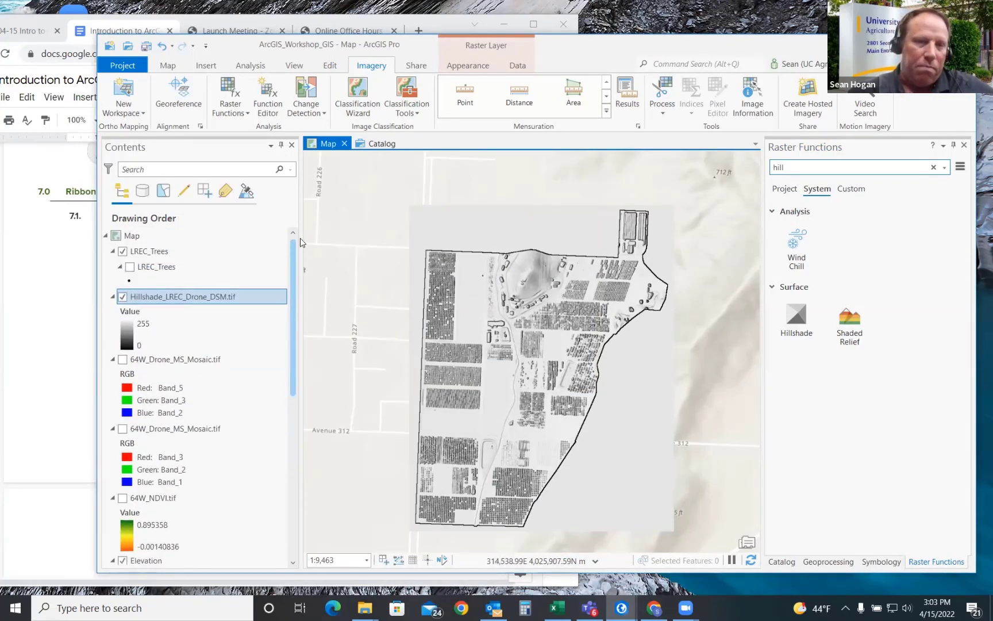
click(153, 298)
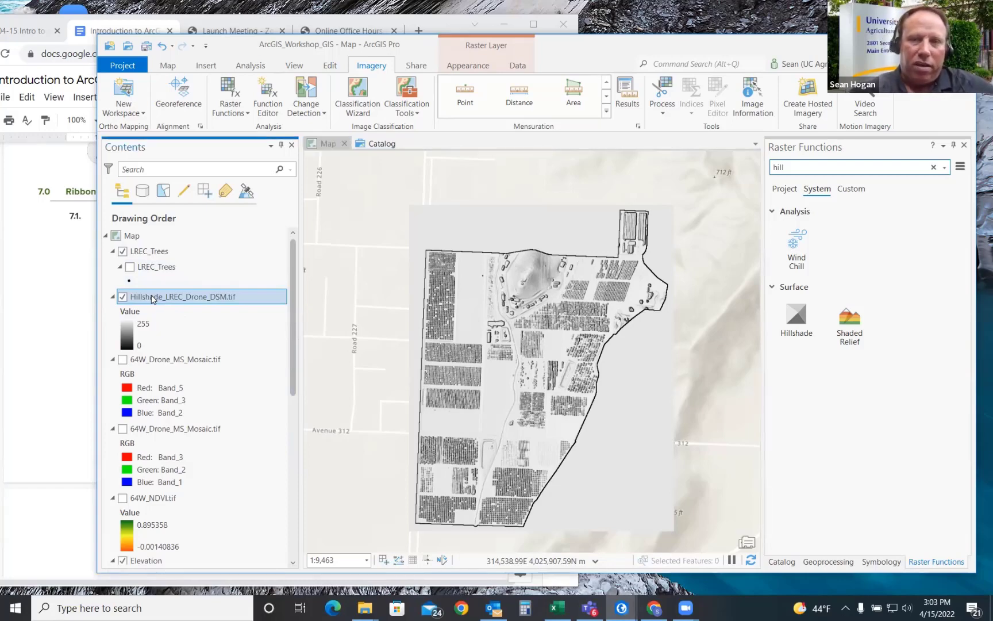
click(129, 331)
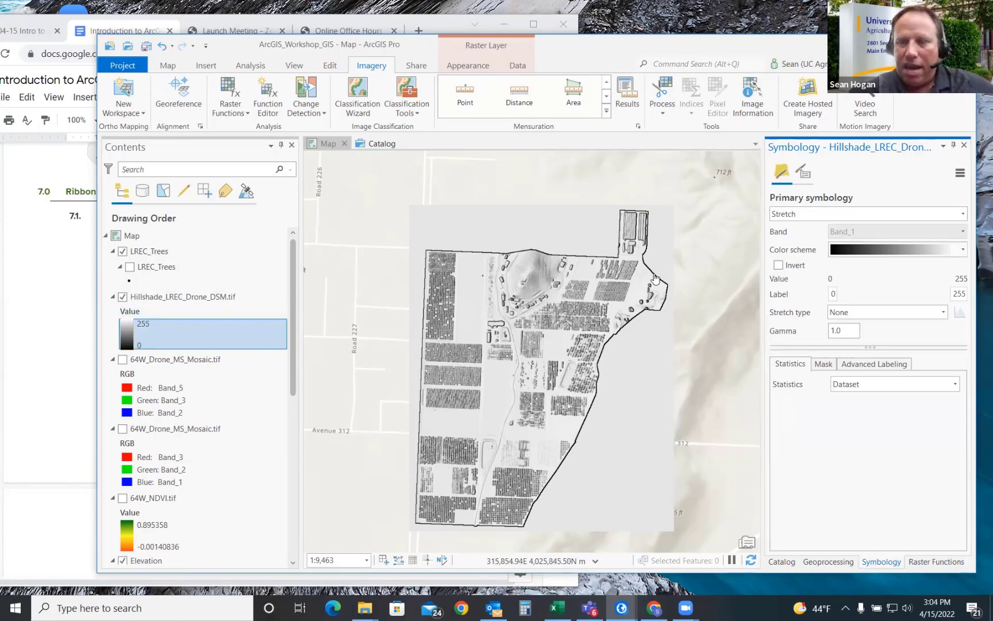
click(464, 70)
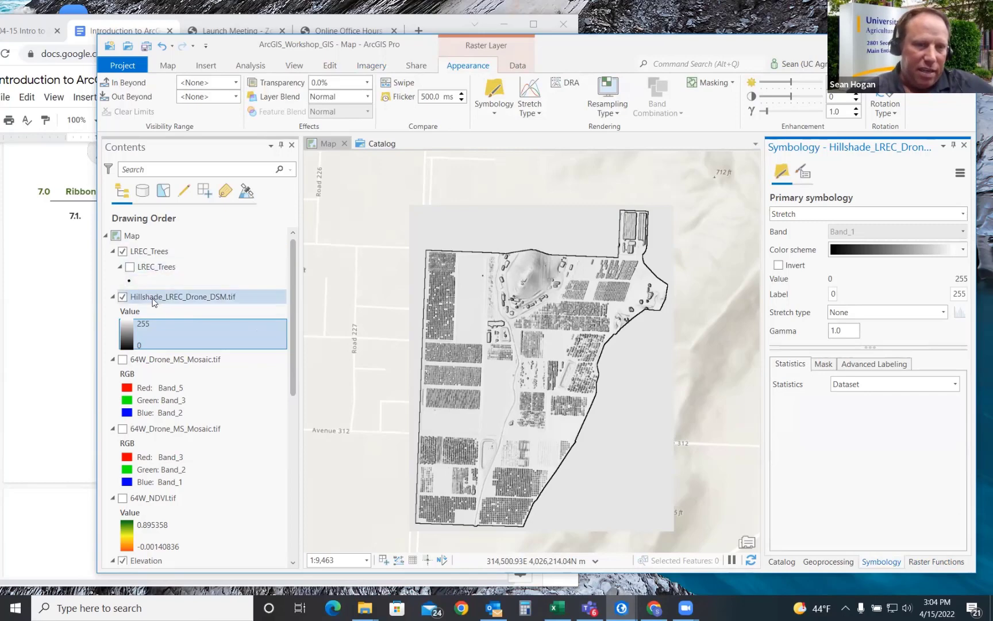
click(824, 364)
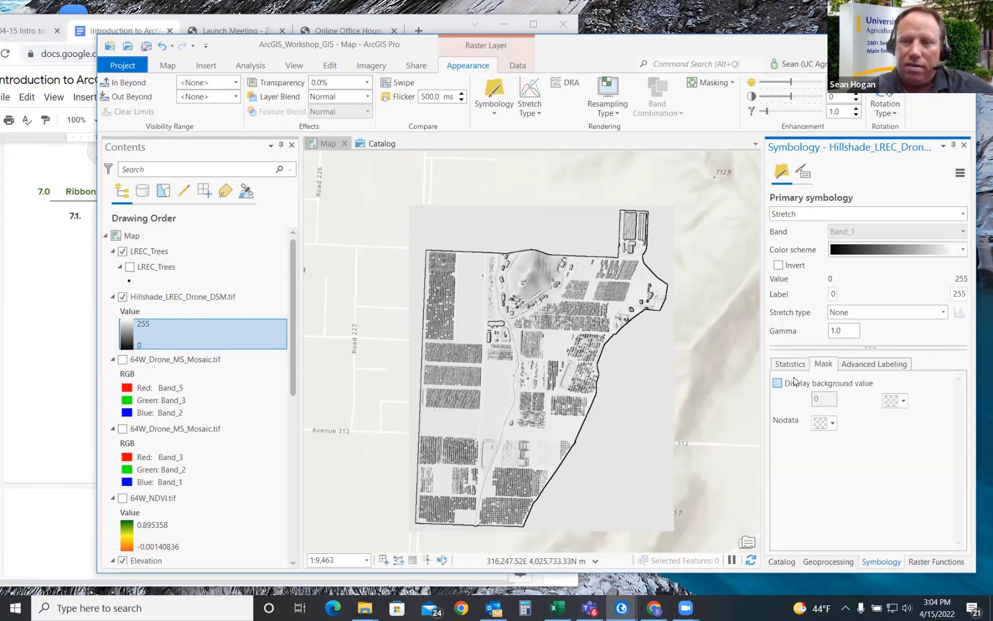
click(777, 383)
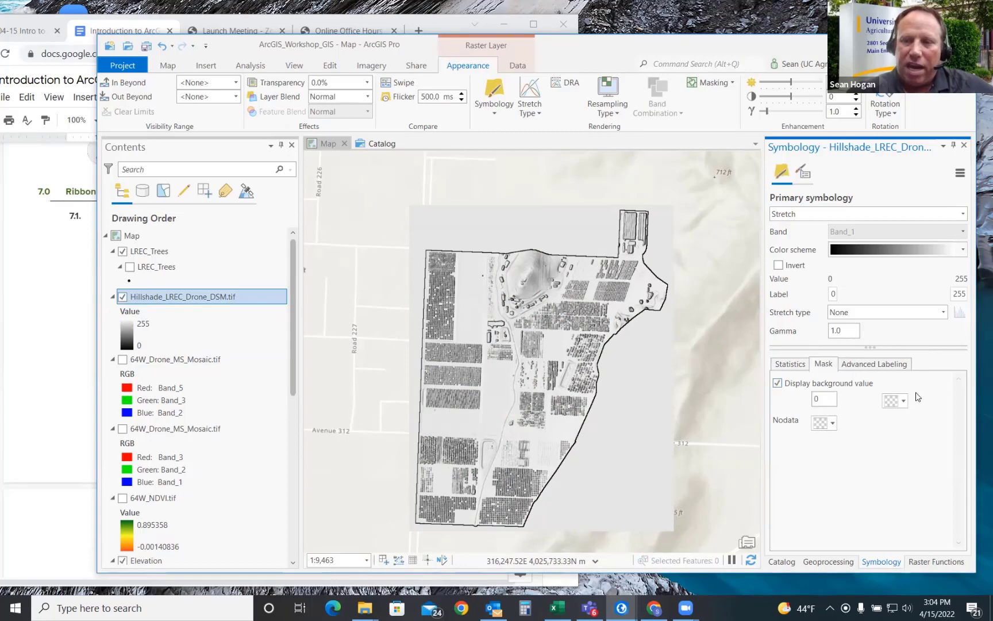
drag(823, 397, 812, 401)
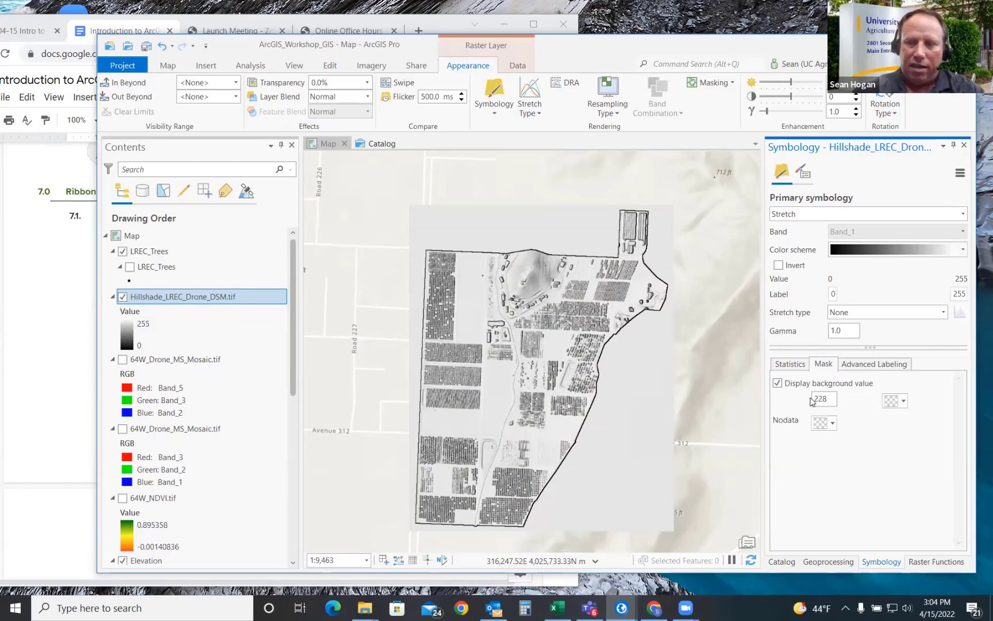
key(Return)
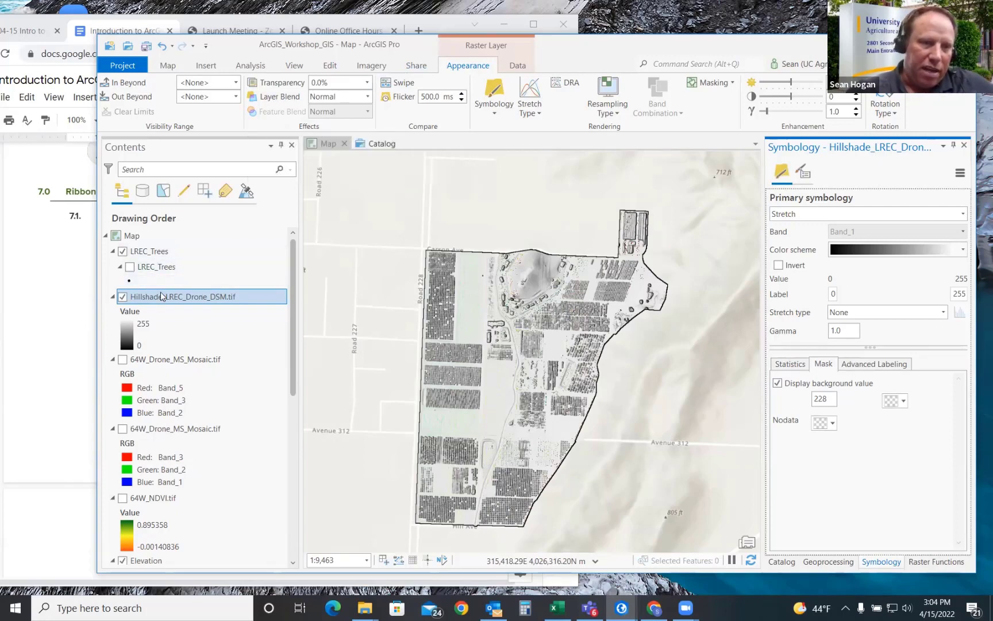
Step: Move the hillshade layer directly above LREC_Drone_DSM.tif in the Elevation group and set its layer blend to Multiply
drag(161, 298, 173, 381)
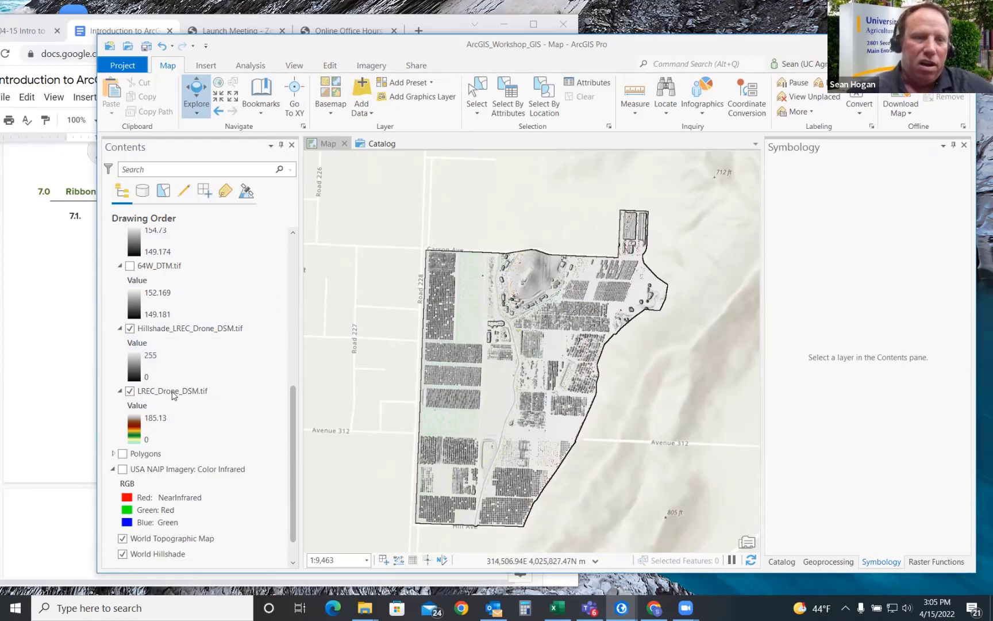
click(184, 331)
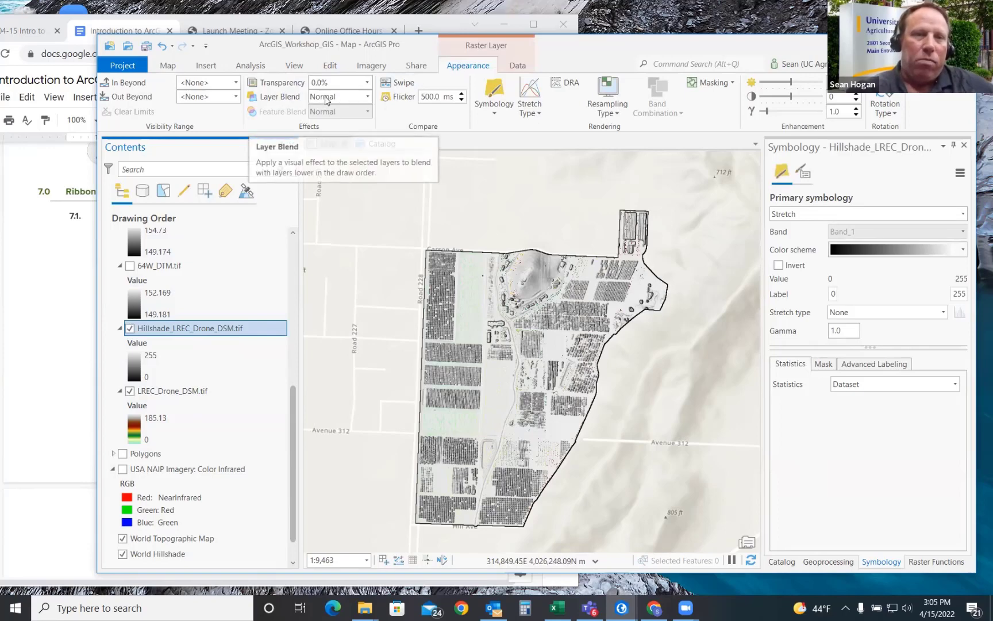
click(367, 97)
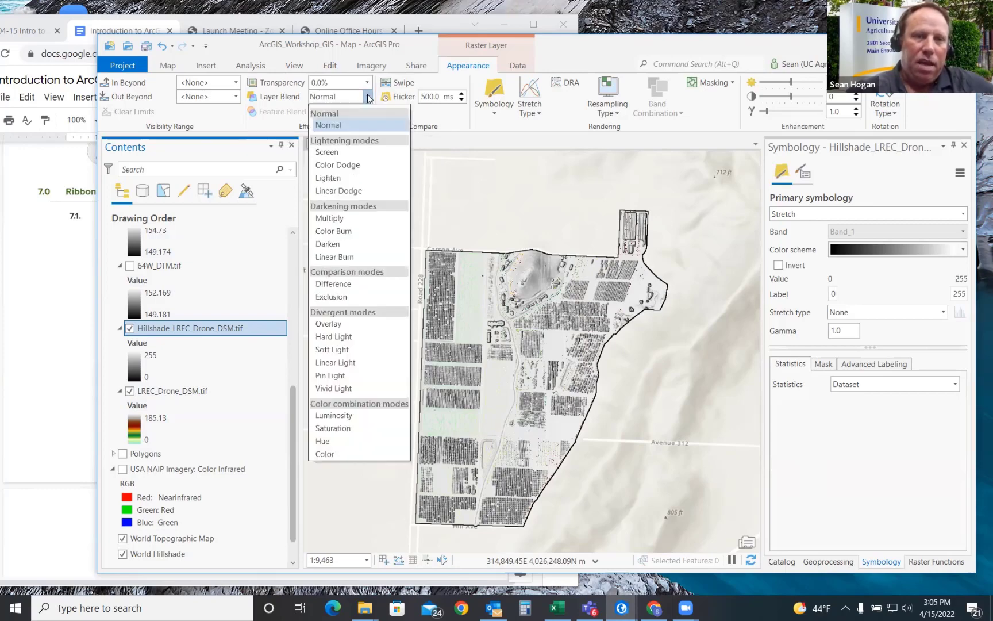
click(330, 218)
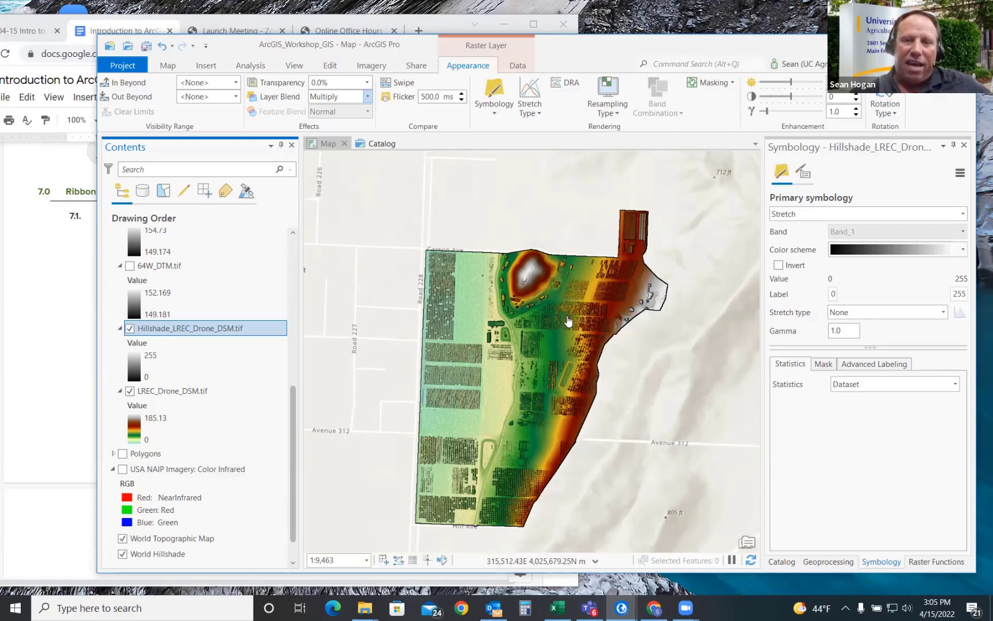
Step: Examine the hillshade blended with the colored elevation around the hill, buildings and orchard rows
scroll(559, 316, up, 5)
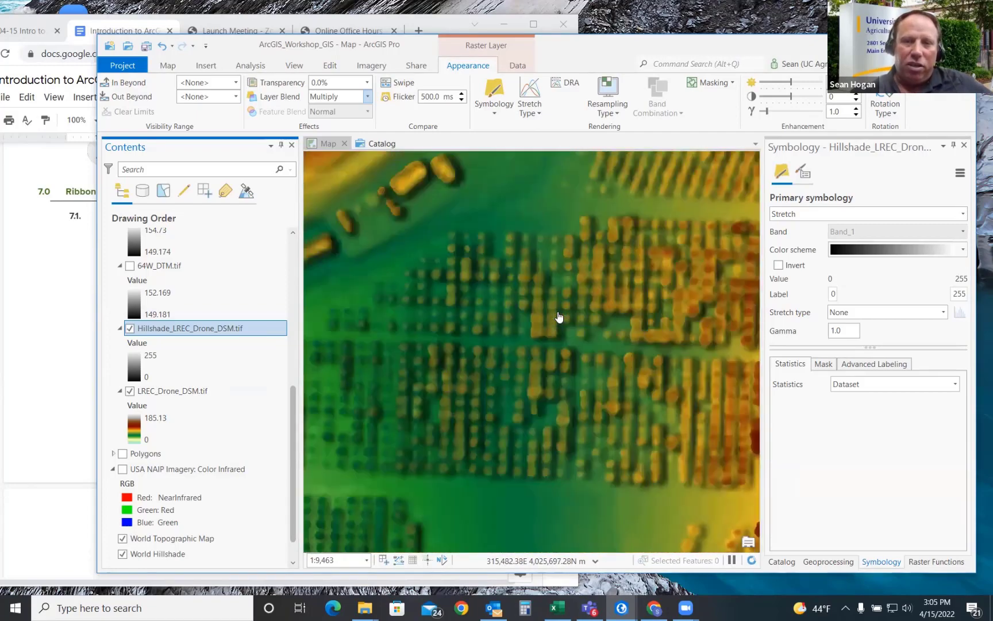
scroll(524, 295, down, 2)
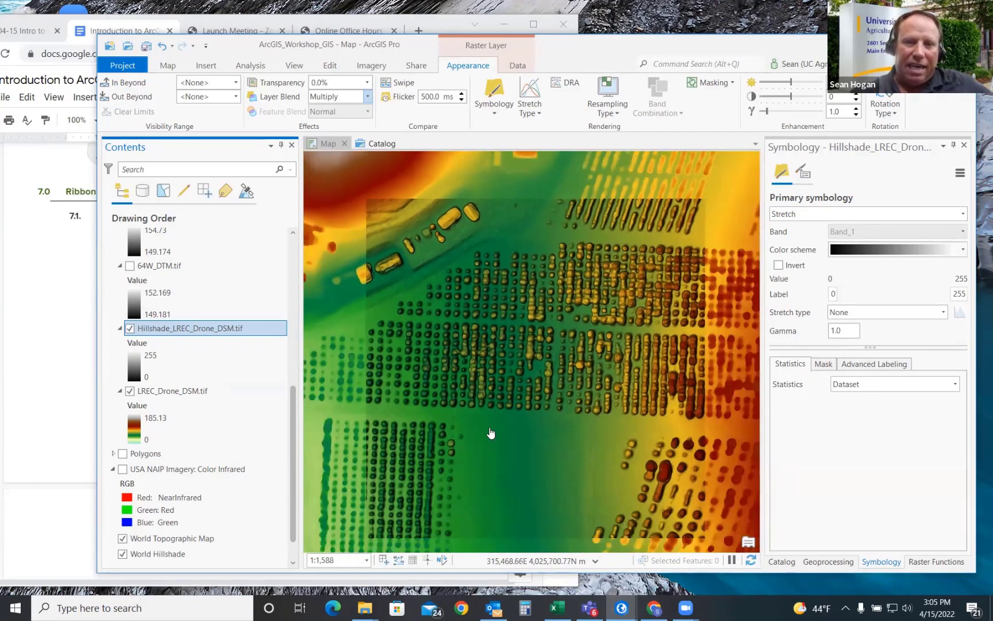
drag(442, 325, 564, 349)
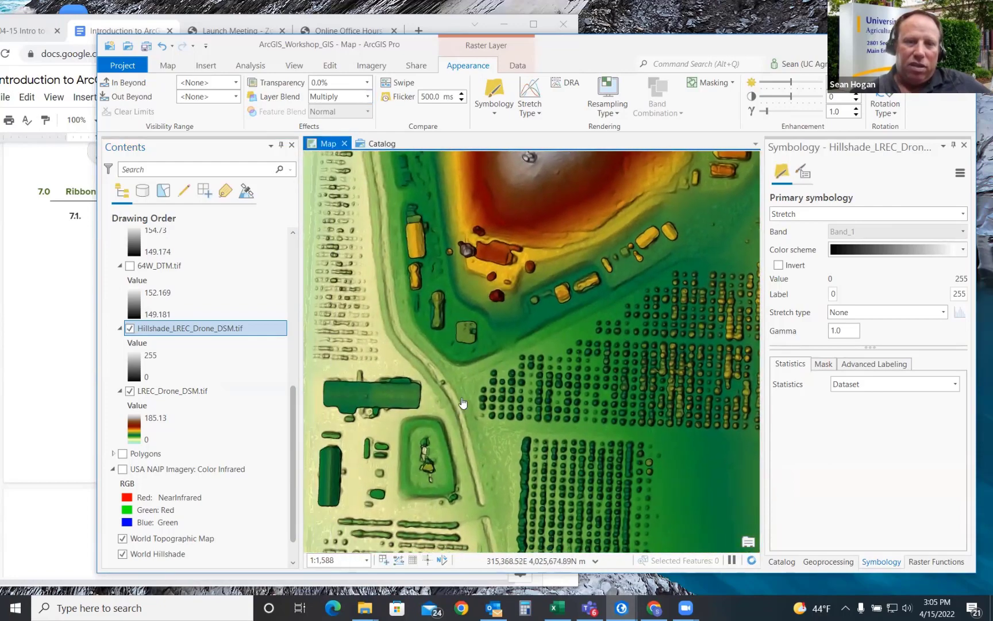
scroll(520, 346, down, 5)
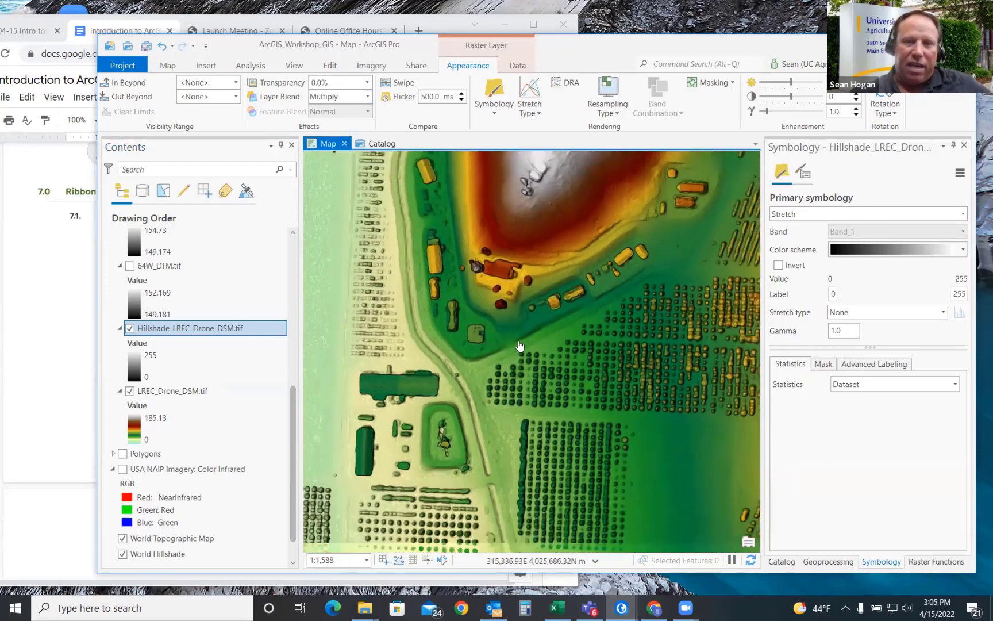
scroll(531, 358, down, 2)
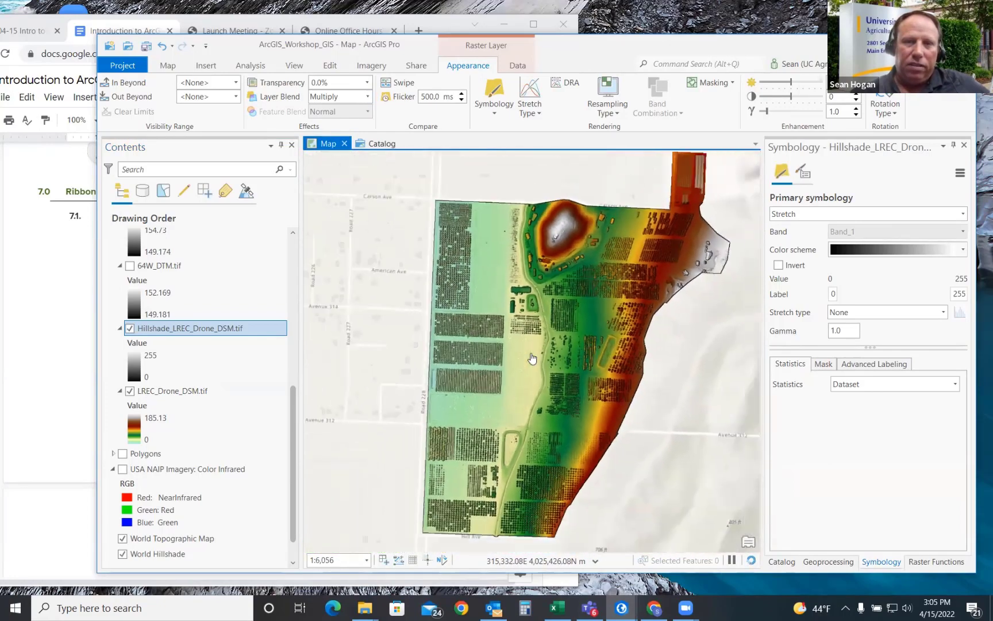
scroll(554, 340, up, 2)
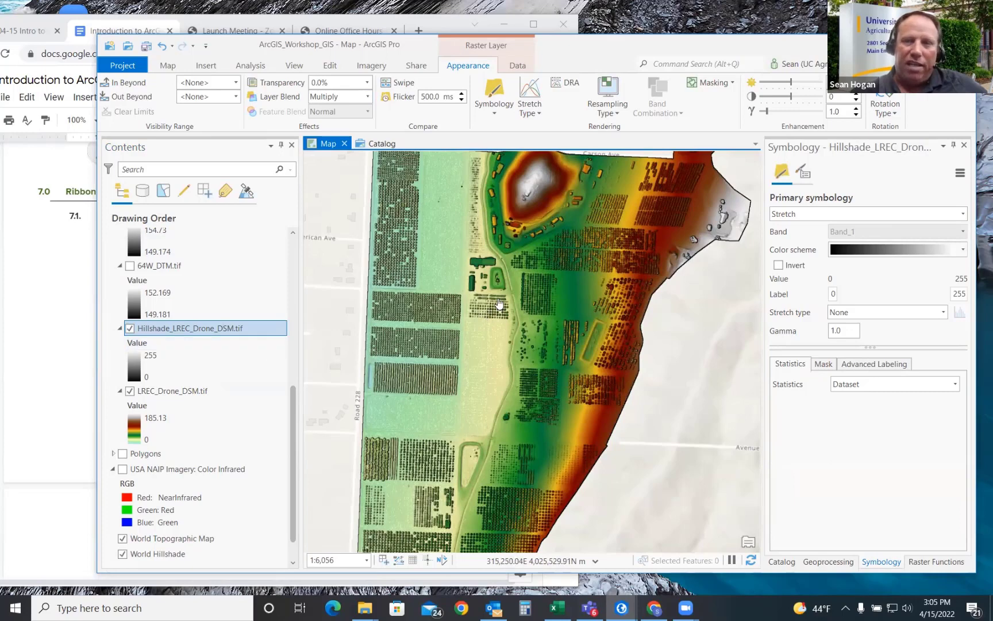
Step: Review the available layer blend modes for the hillshade layer and view the whole blended elevation area
click(371, 66)
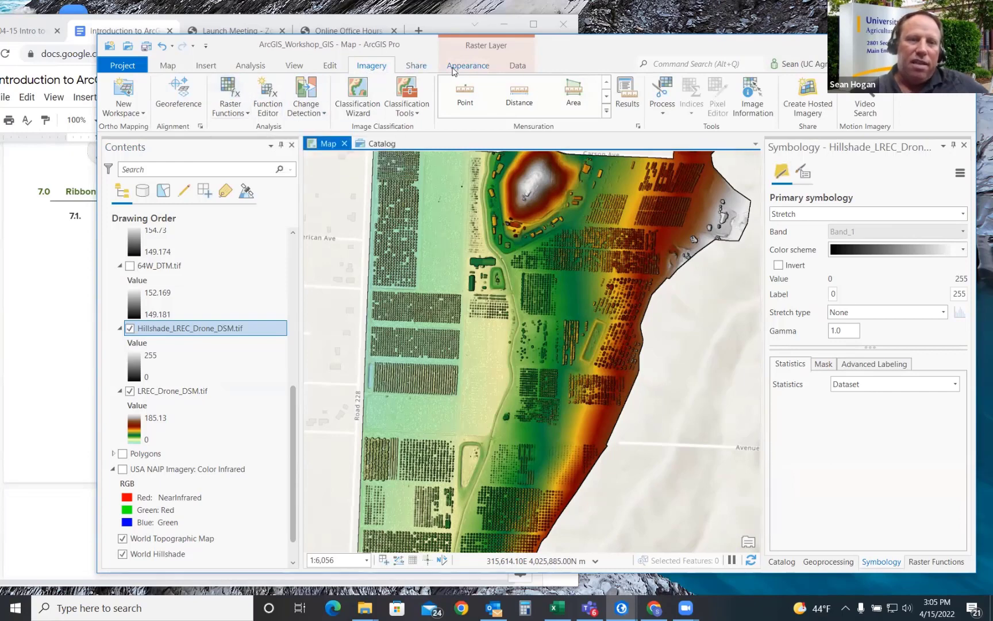
click(173, 332)
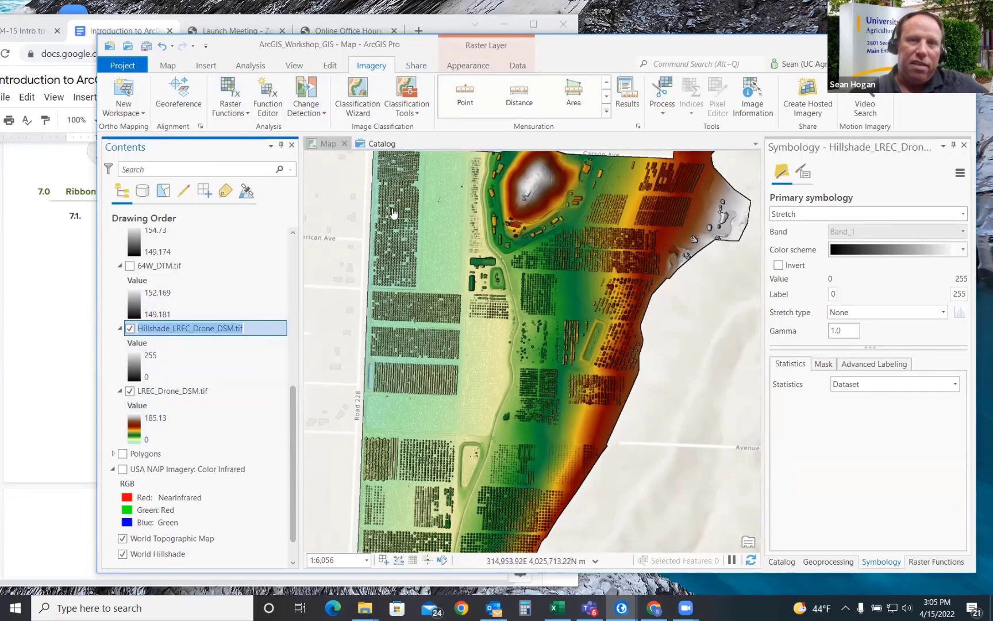
click(468, 66)
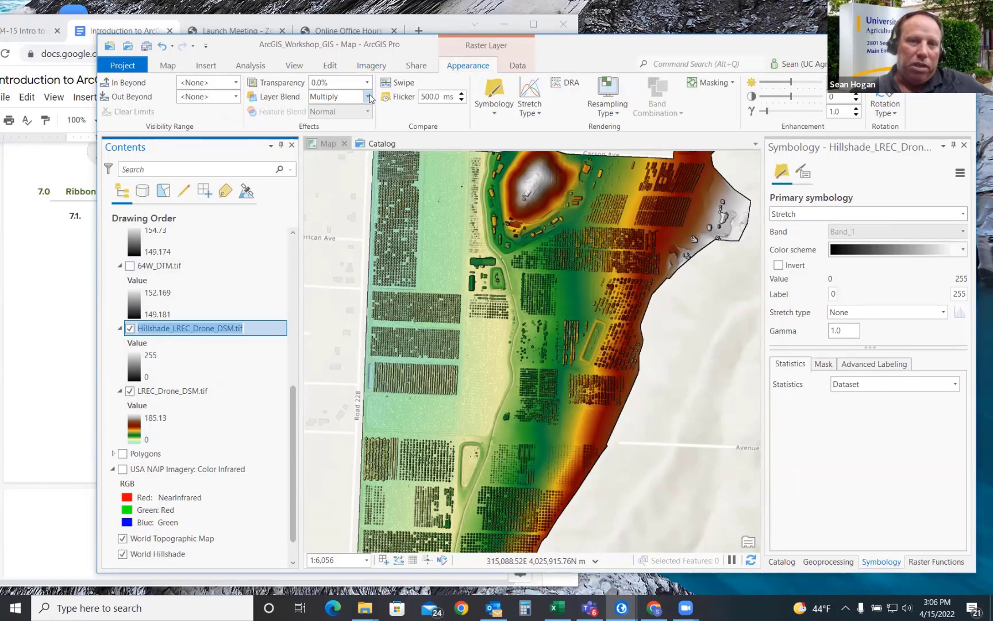
click(368, 98)
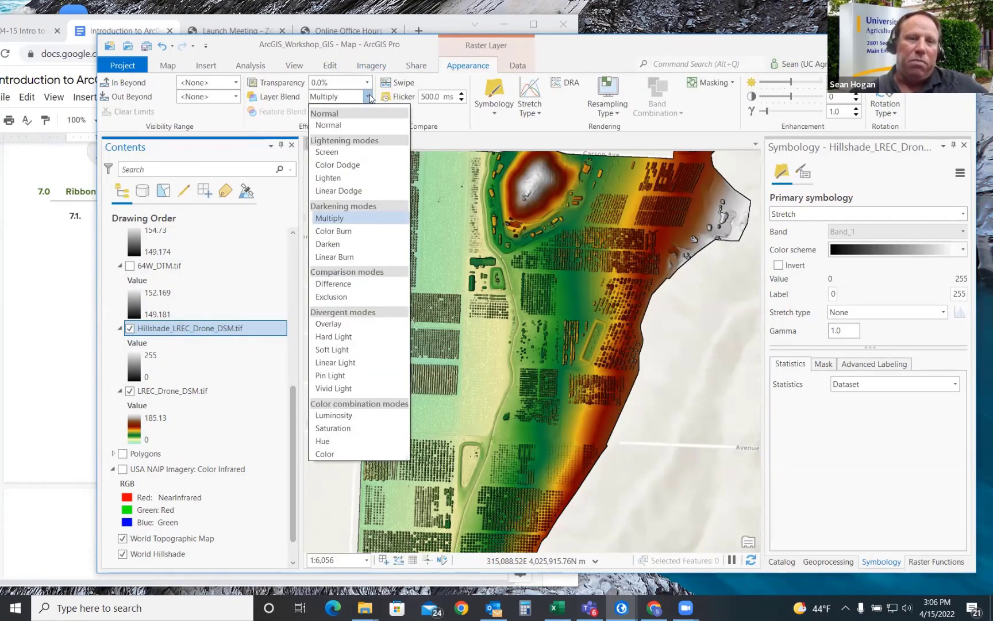
click(466, 56)
scroll(567, 301, down, 3)
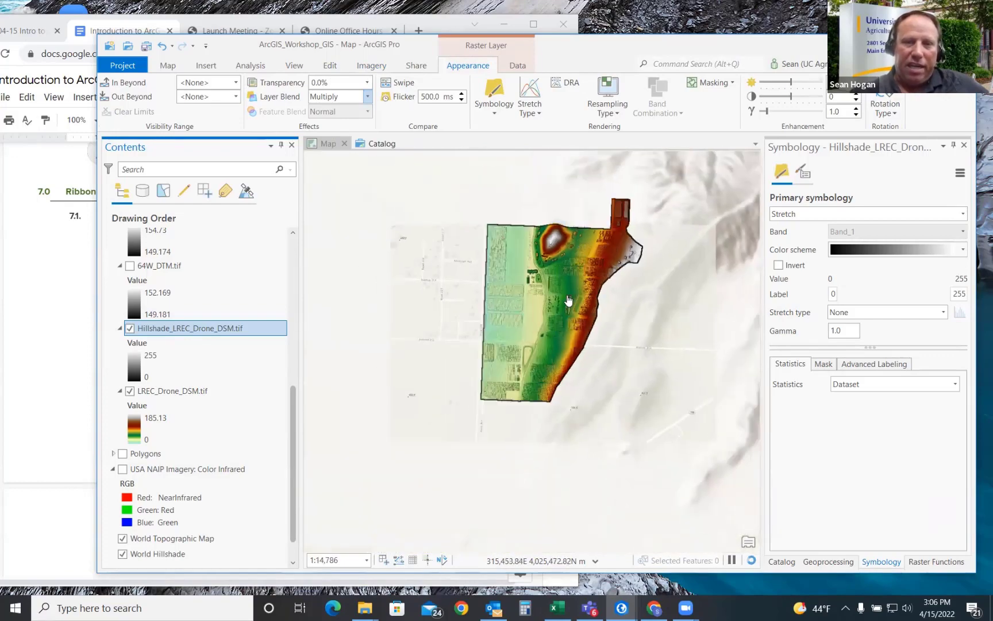
scroll(567, 301, up, 2)
drag(649, 328, 643, 369)
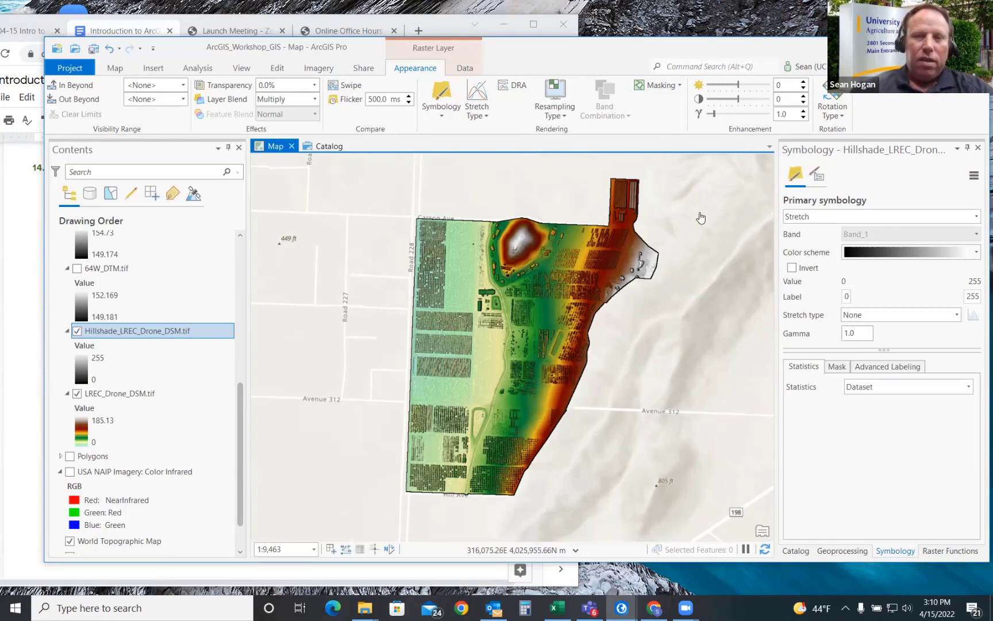
Step: Make the LREC_Trees point layer visible and open its attribute table
drag(240, 405, 243, 242)
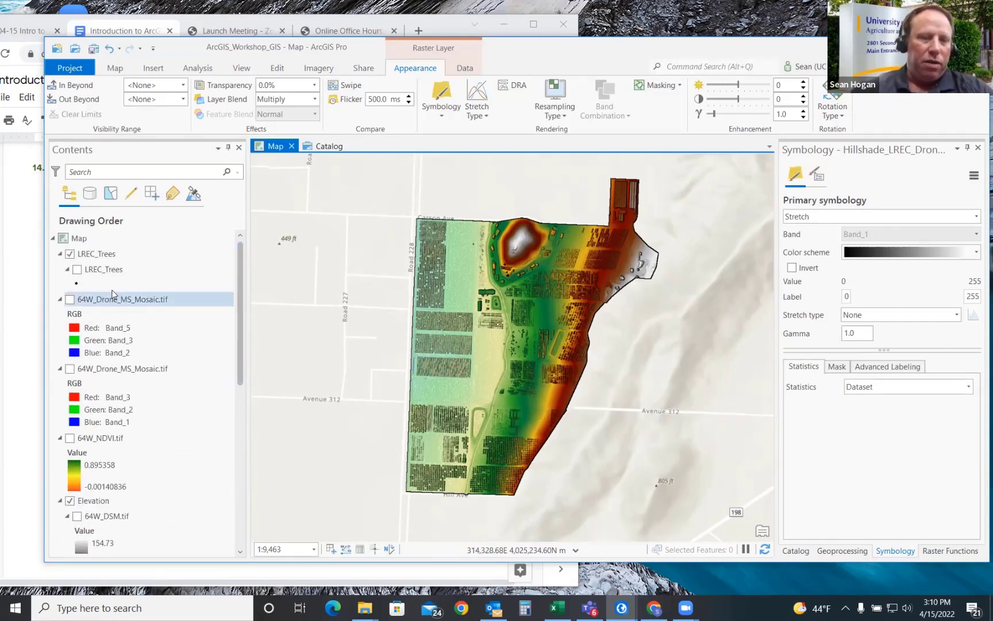
click(99, 273)
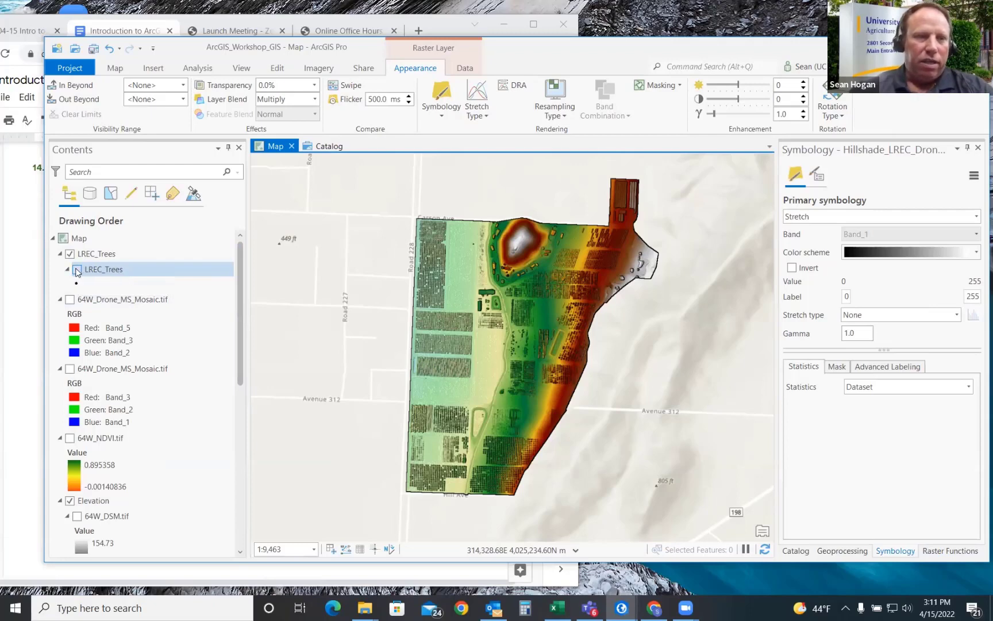
click(77, 271)
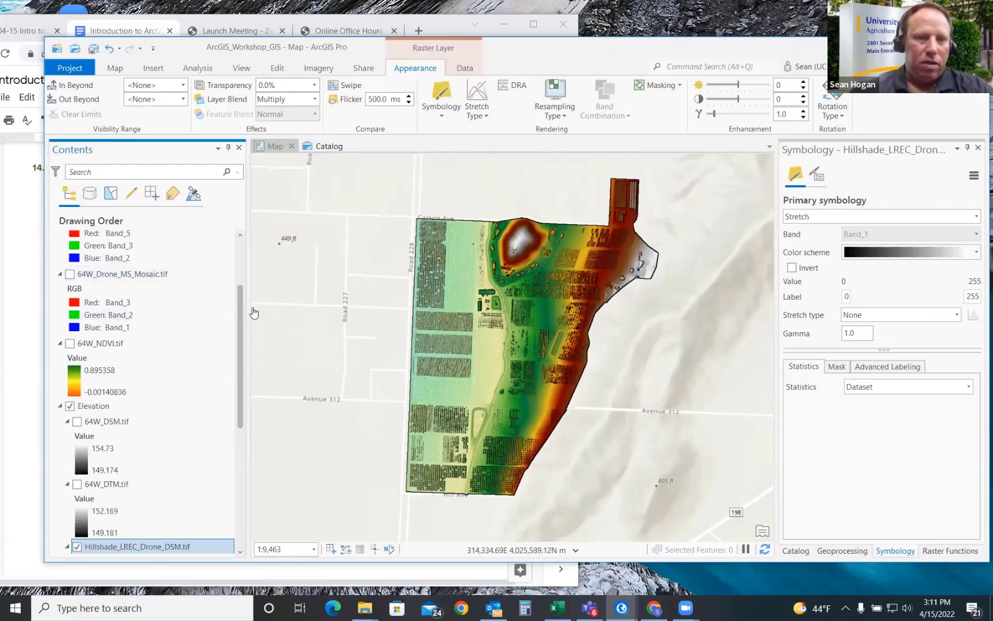
drag(239, 323, 249, 224)
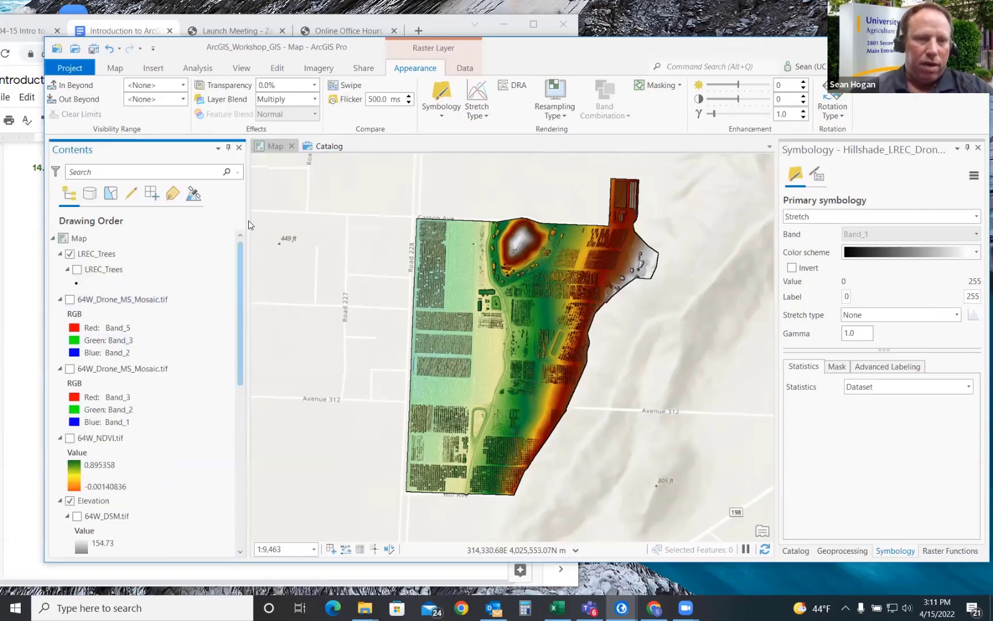
click(99, 267)
click(76, 269)
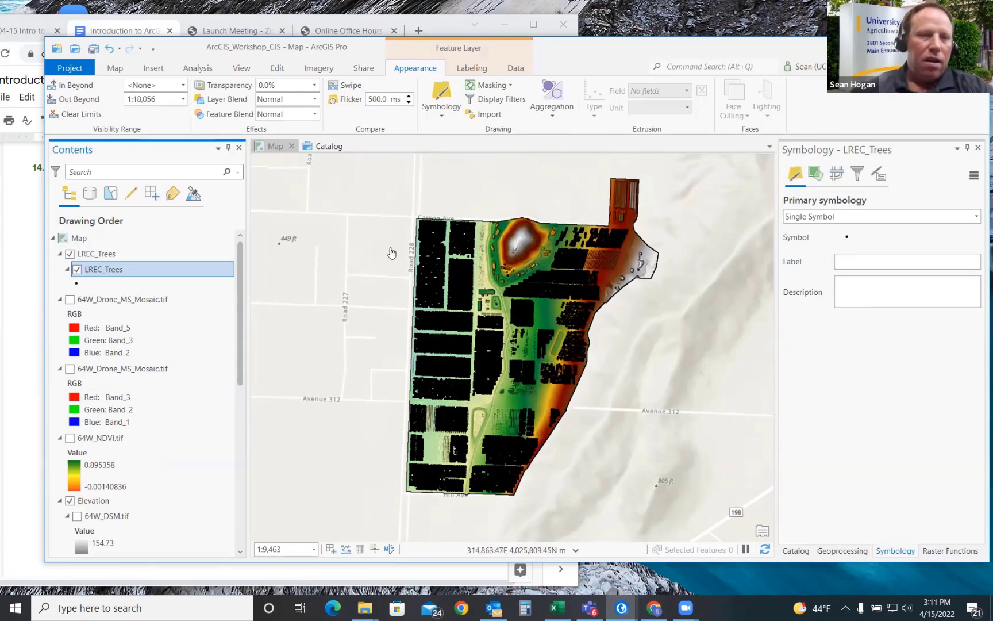
right_click(106, 272)
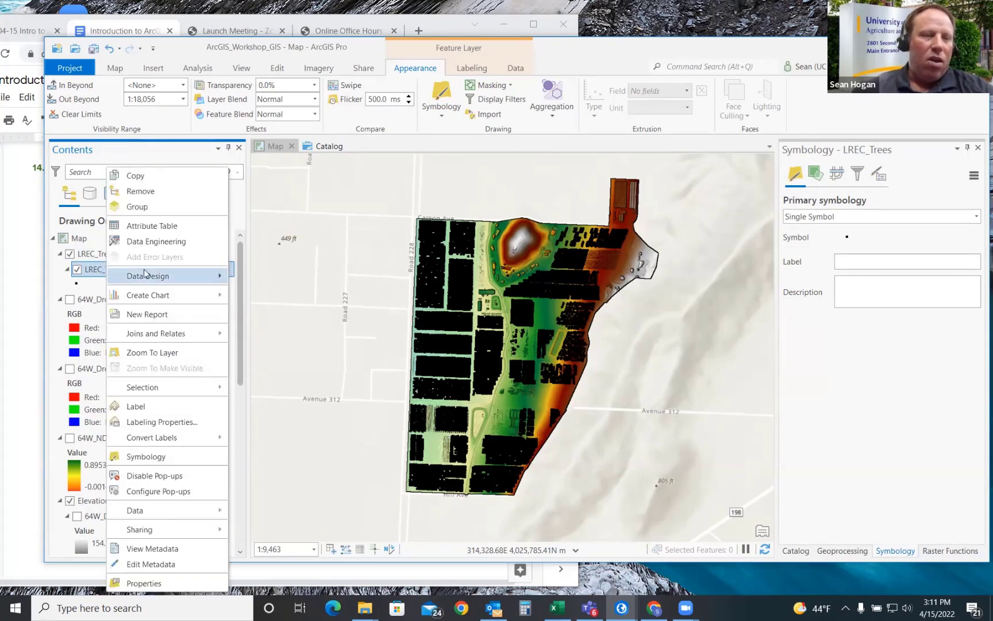
click(158, 229)
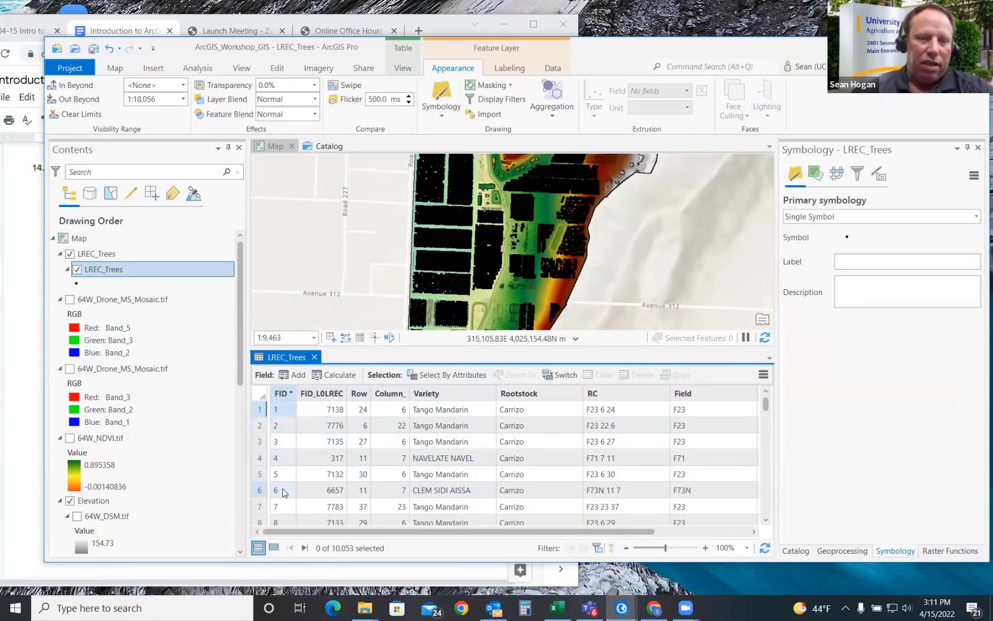
Step: Select individual tree records and the first seven rows to locate them on the map, and clear the selection
click(260, 411)
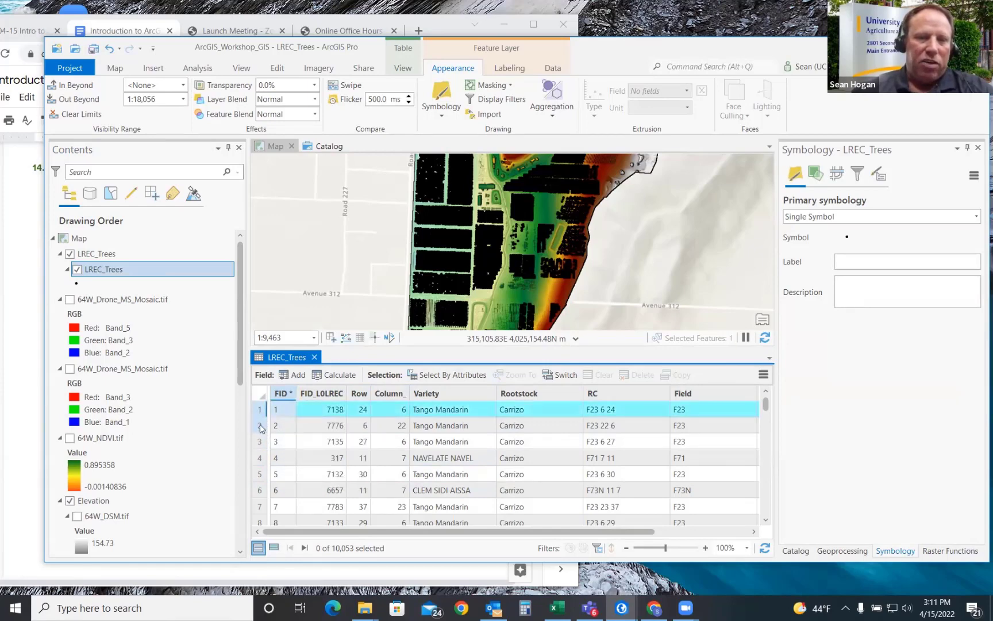
click(260, 425)
click(260, 442)
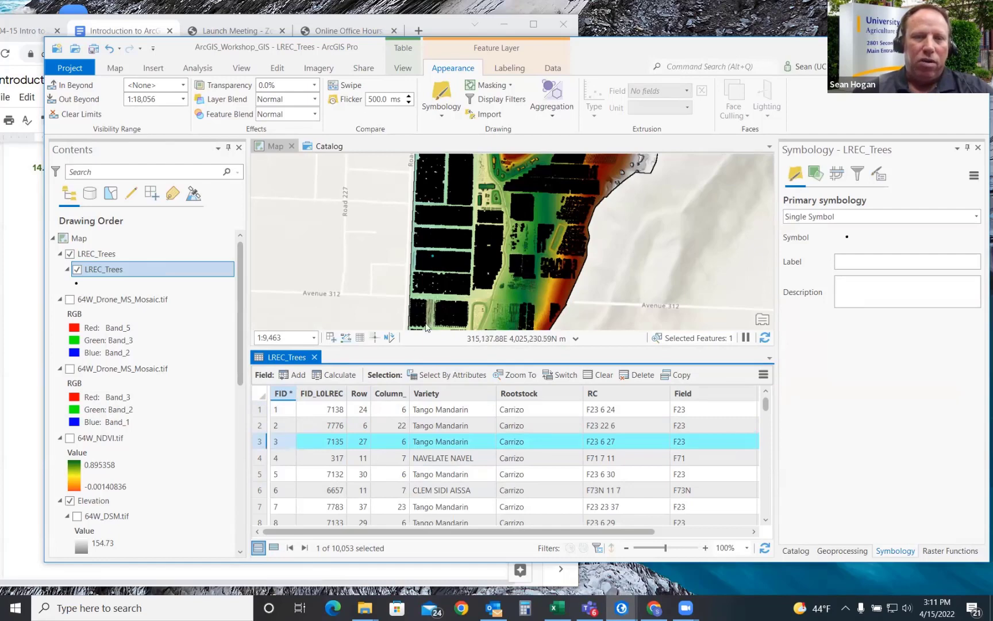
drag(260, 412, 260, 505)
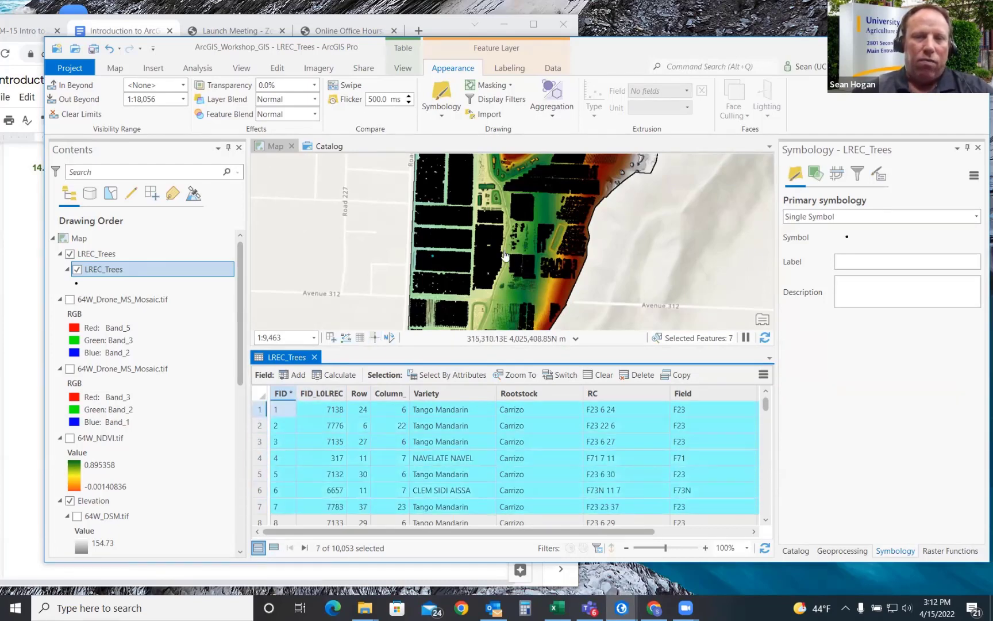
scroll(505, 256, down, 2)
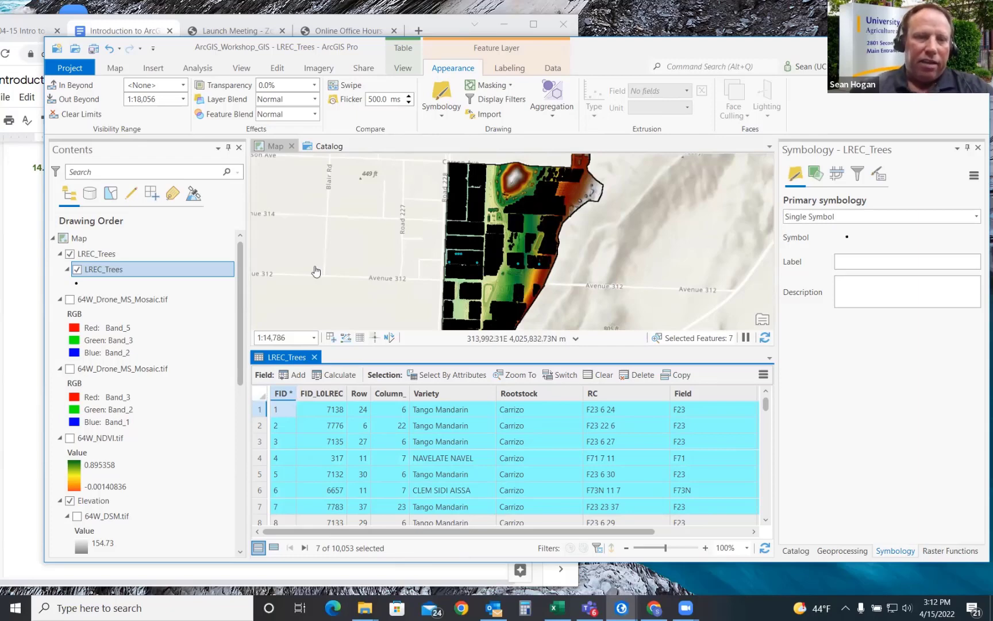
click(260, 399)
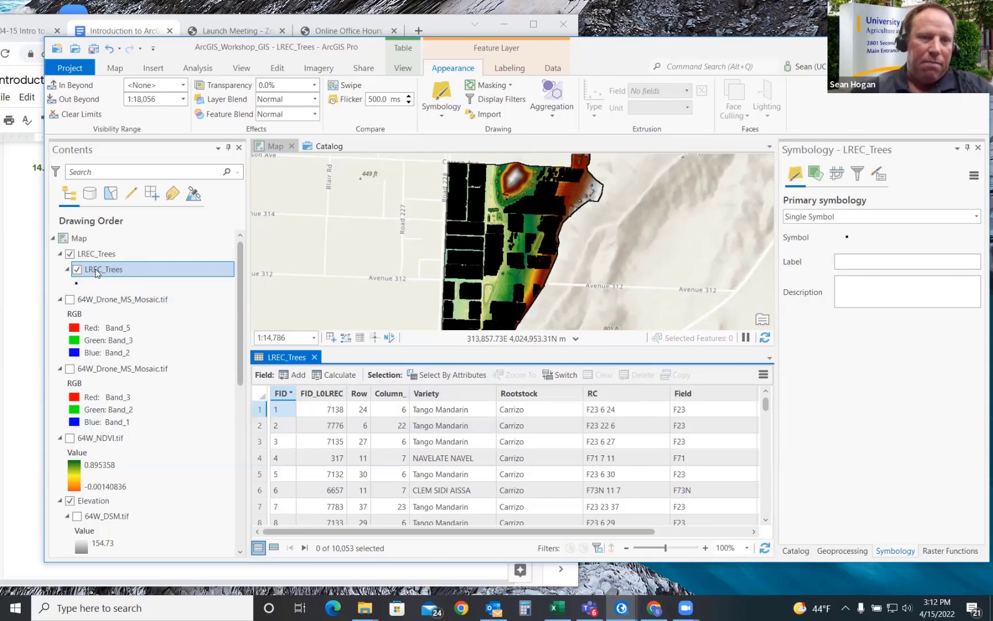
Step: Start a Select By Attributes query on LREC_Trees with Field as the where-clause field, keeping the map in view
right_click(103, 271)
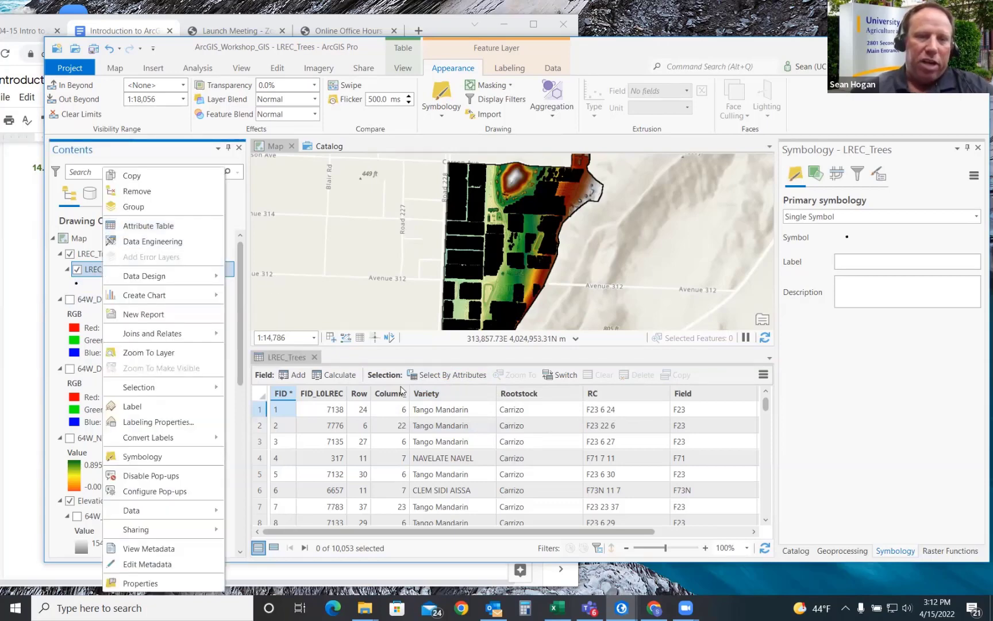
click(443, 376)
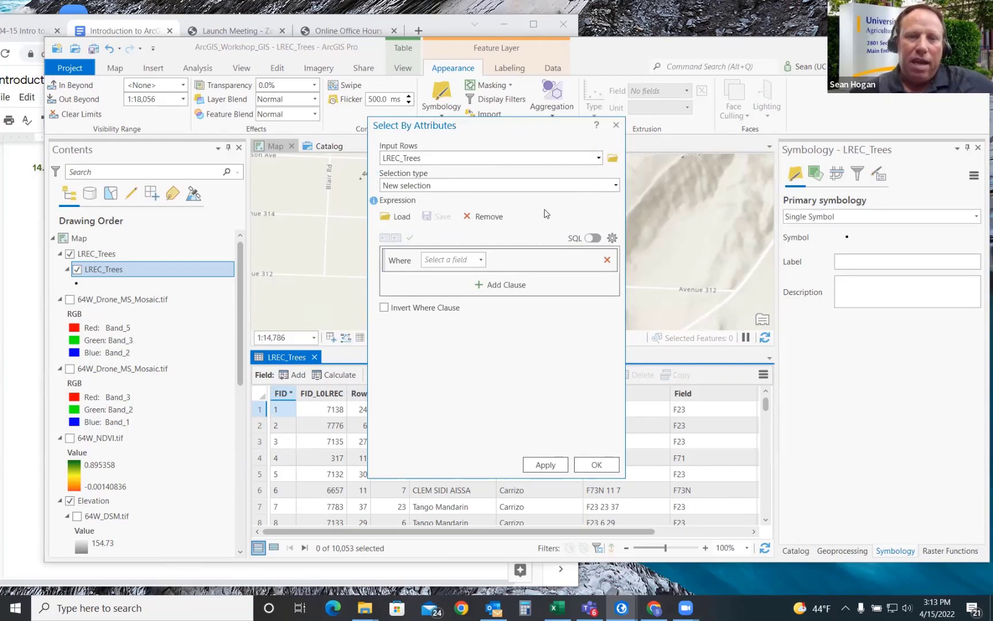
click(480, 260)
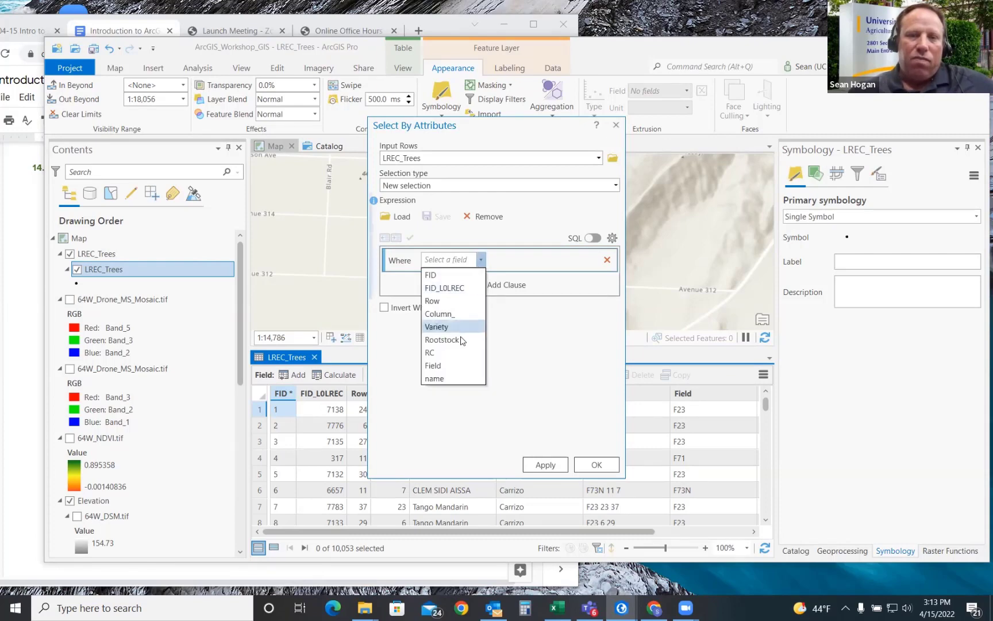
click(443, 366)
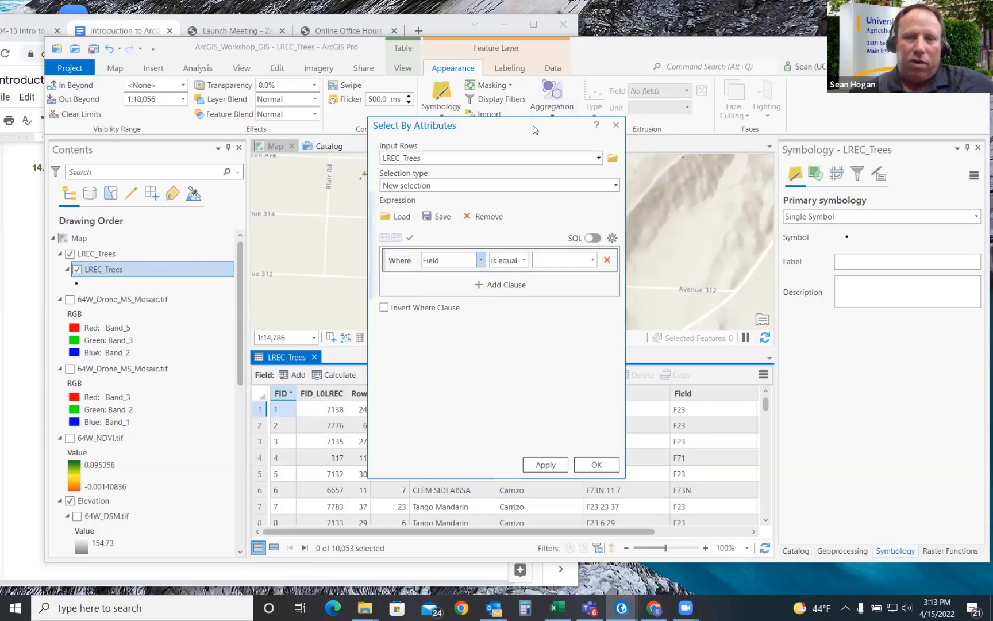
drag(533, 129, 264, 131)
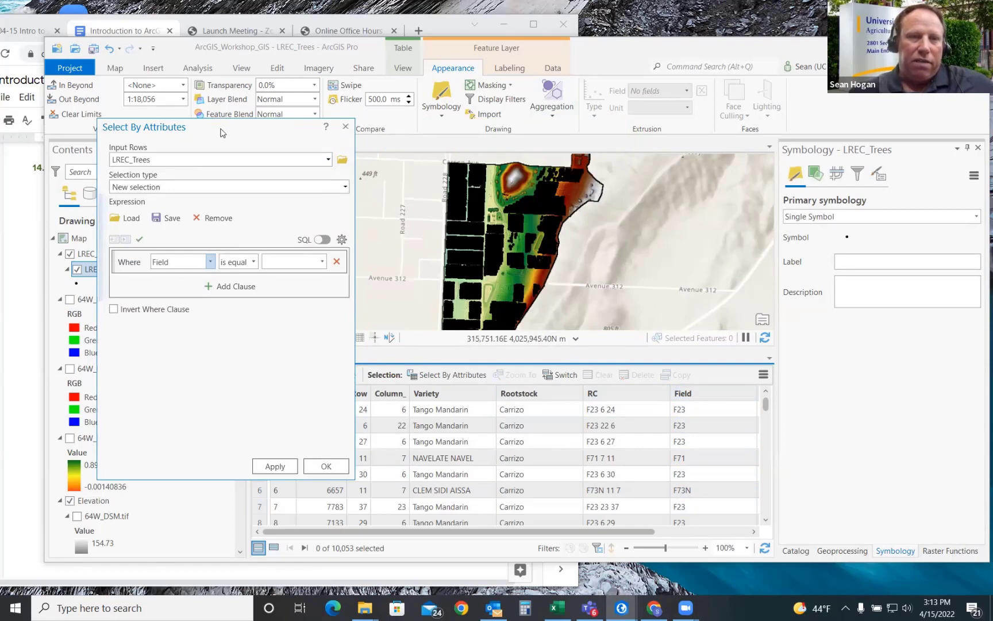
drag(226, 128, 343, 121)
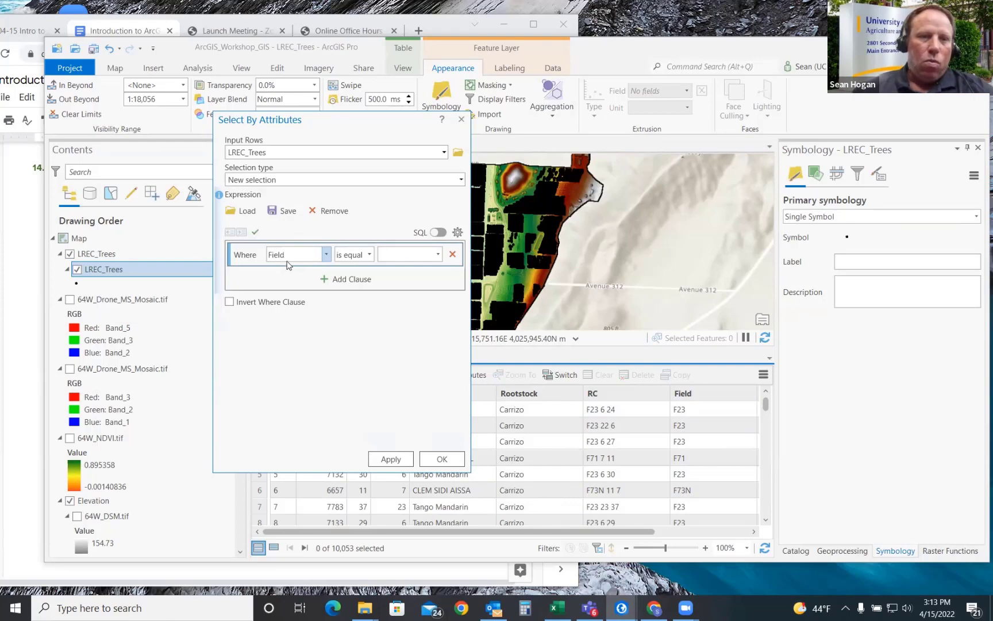
Step: Select the tree records whose Field begins with F63W and look at them on the map
click(369, 255)
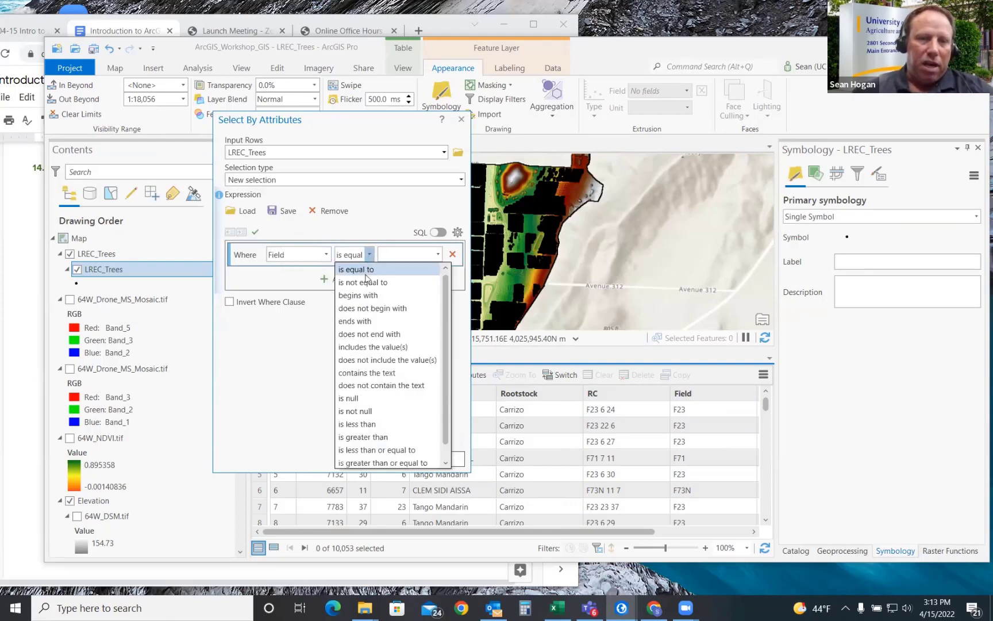
click(359, 295)
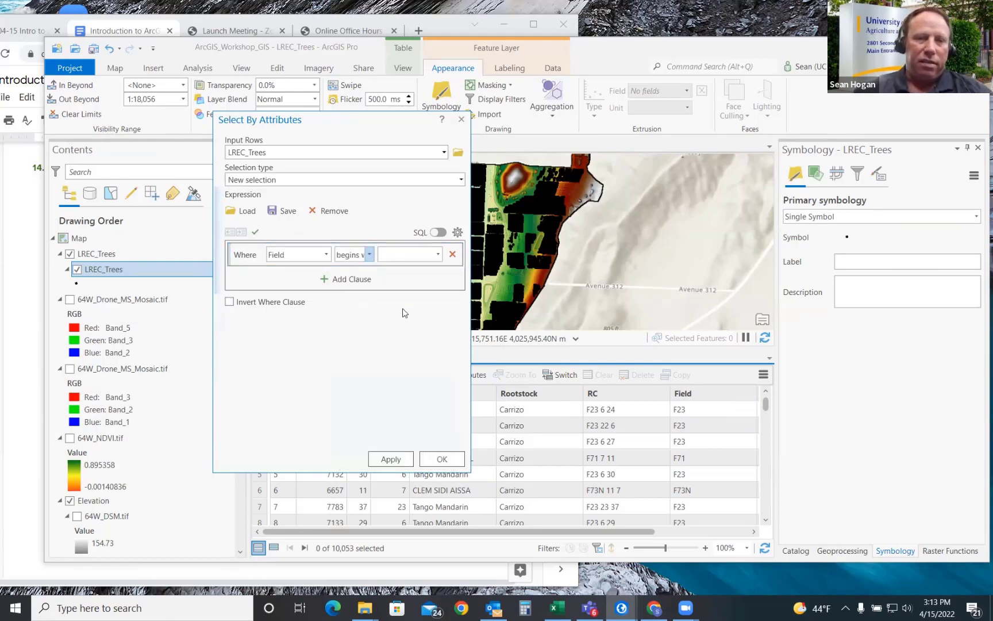
click(399, 254)
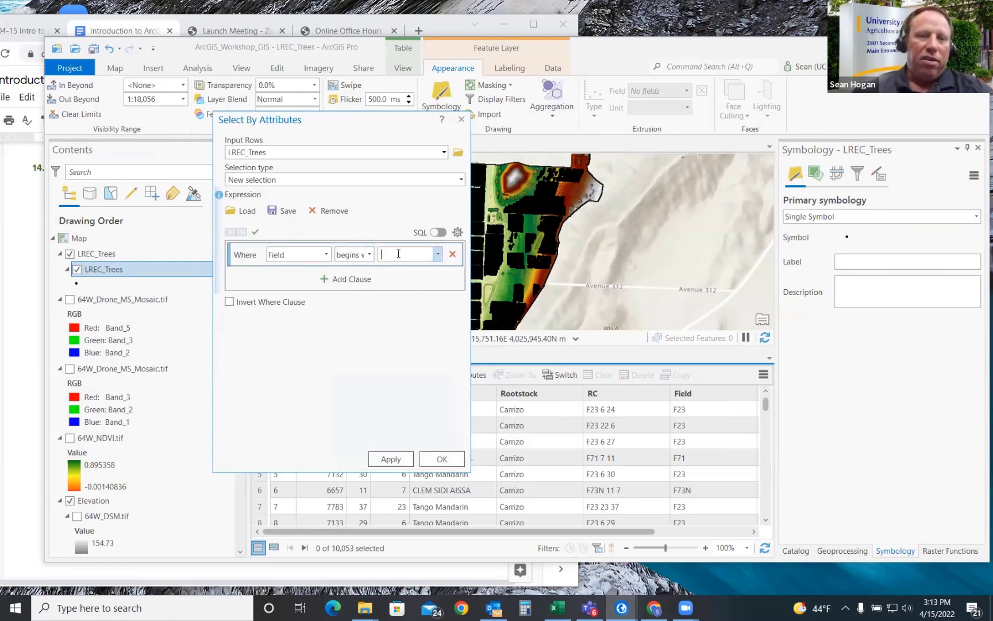
click(438, 255)
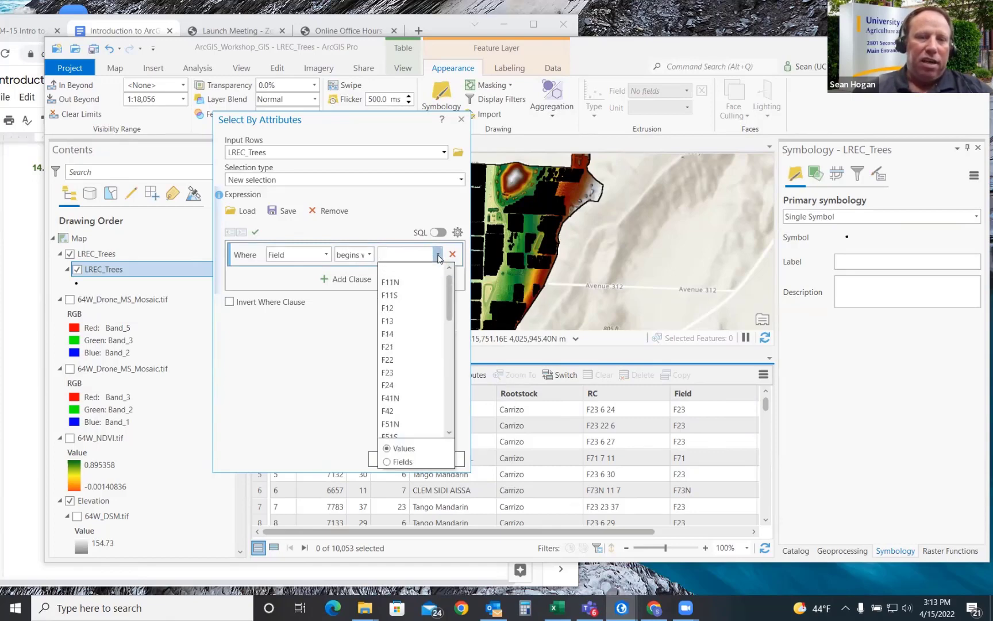
click(385, 255)
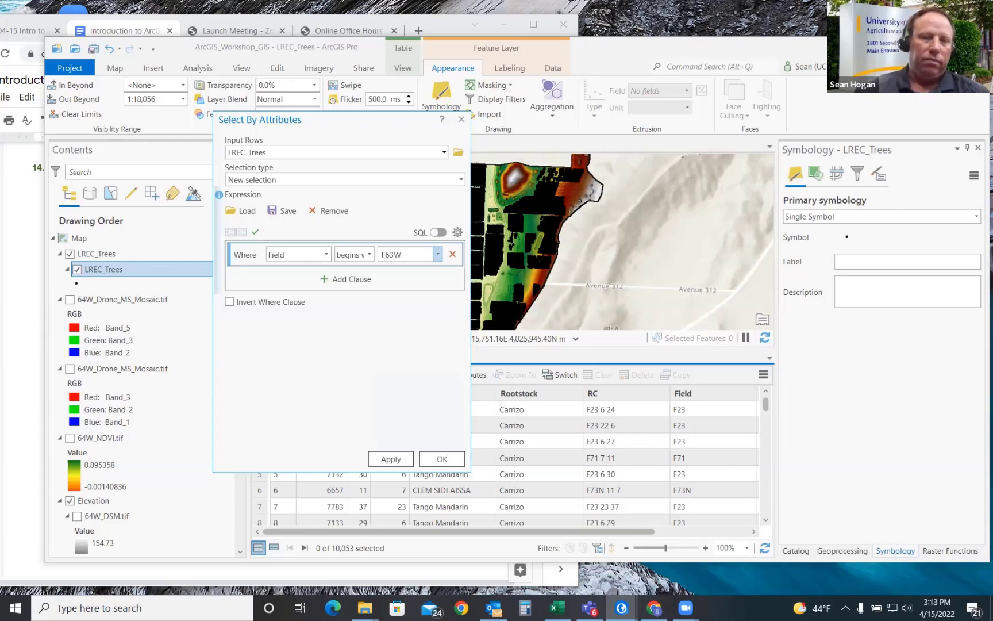
click(392, 459)
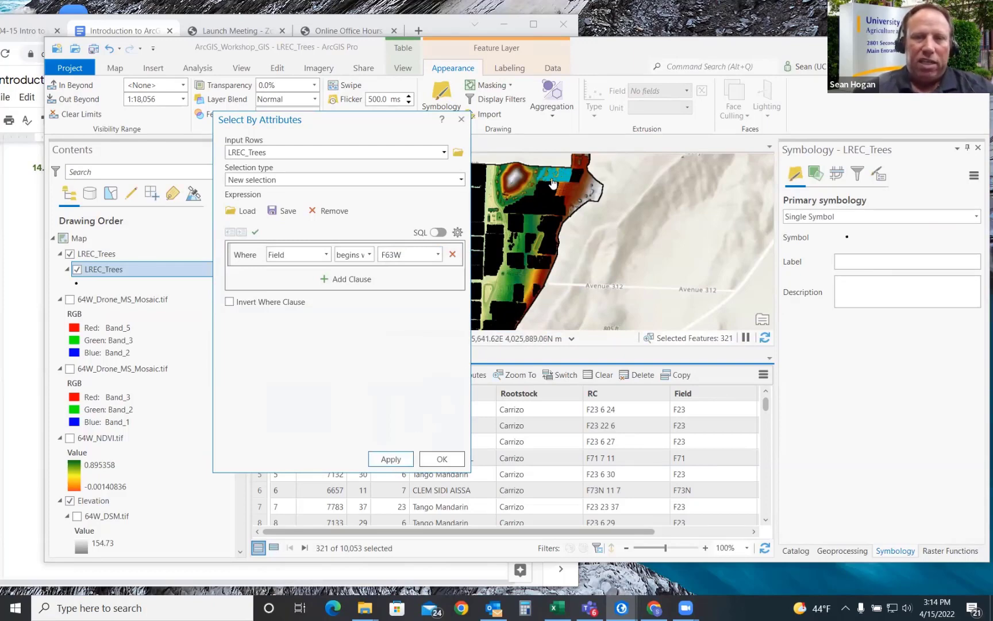
scroll(555, 170, up, 1)
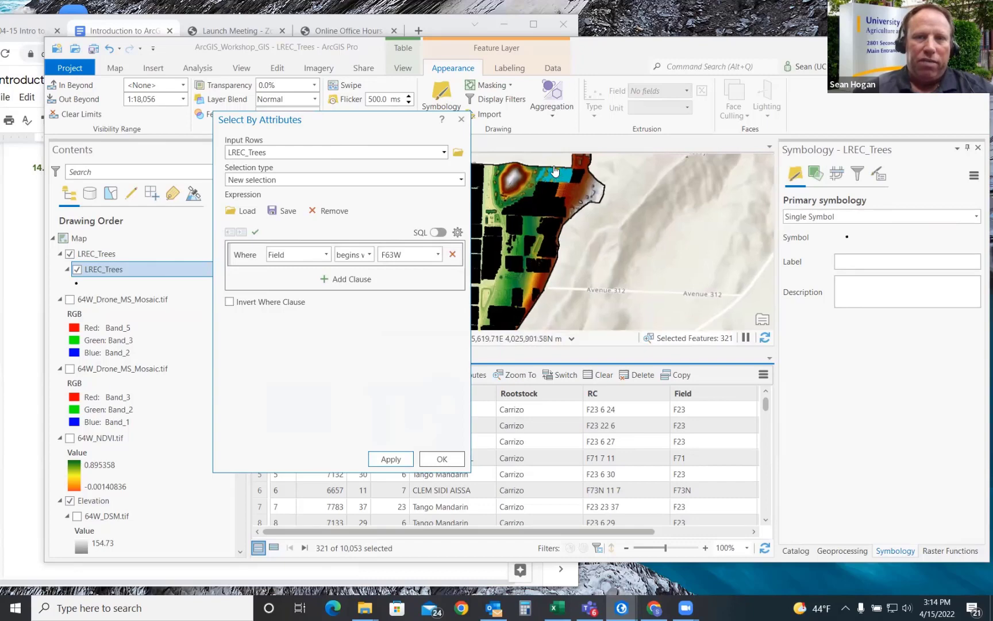
scroll(555, 169, up, 1)
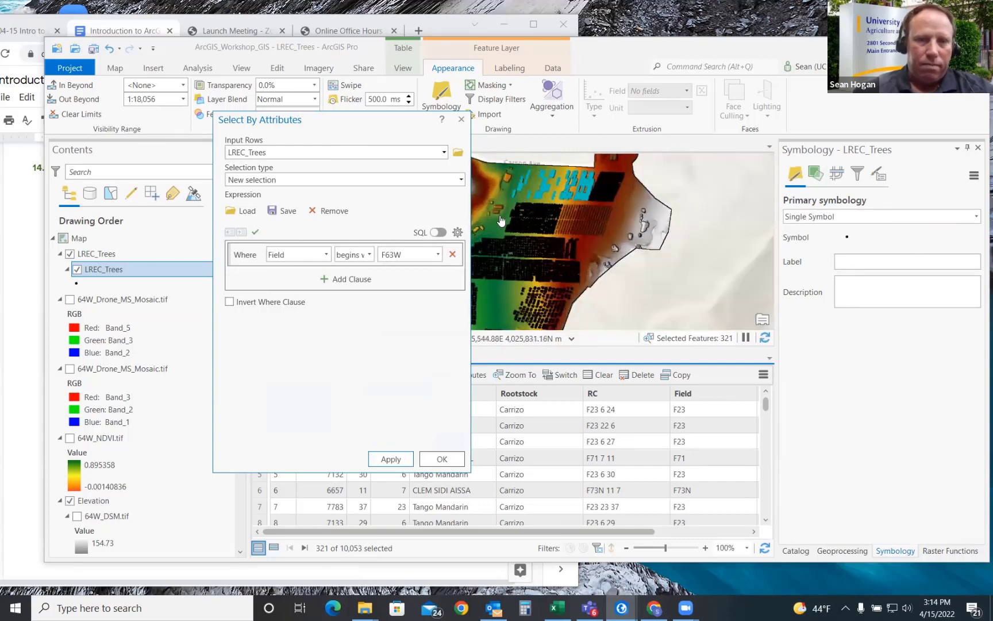
Step: Change the clause value to F64W, apply the new selection and view the selected trees up close
double_click(395, 253)
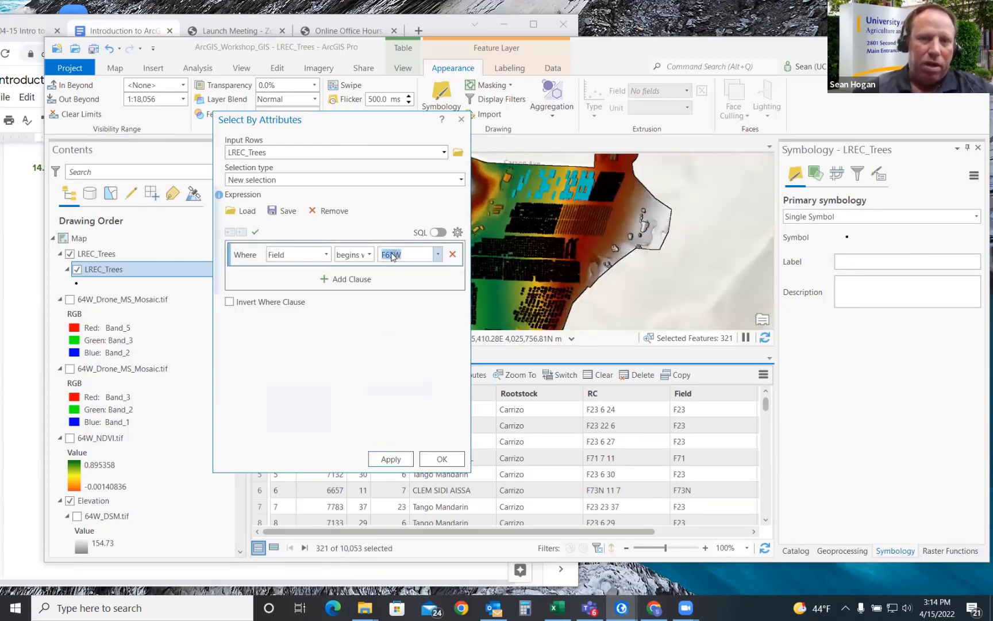
click(391, 255)
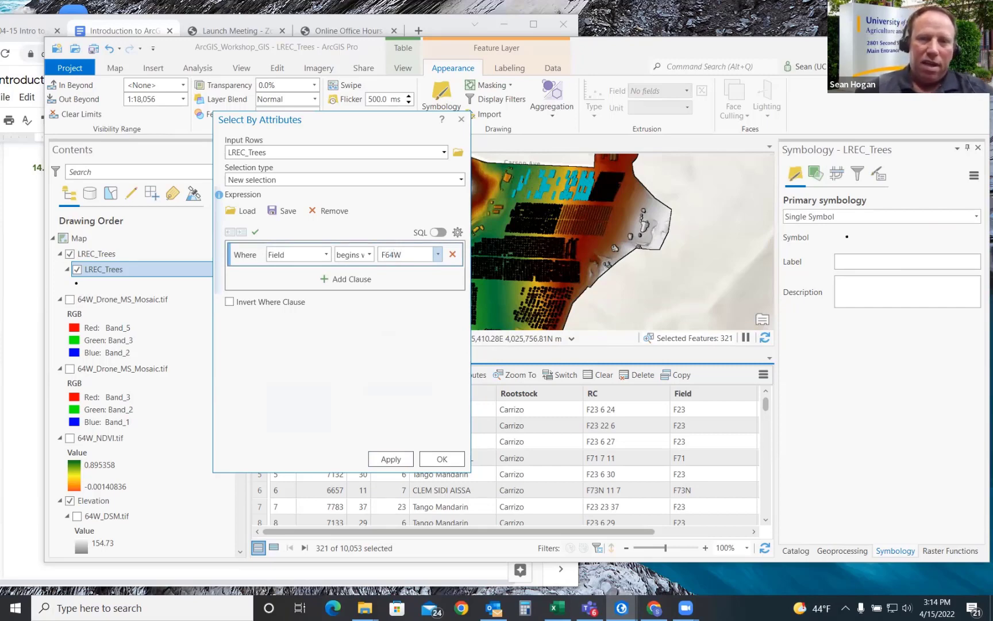
click(391, 458)
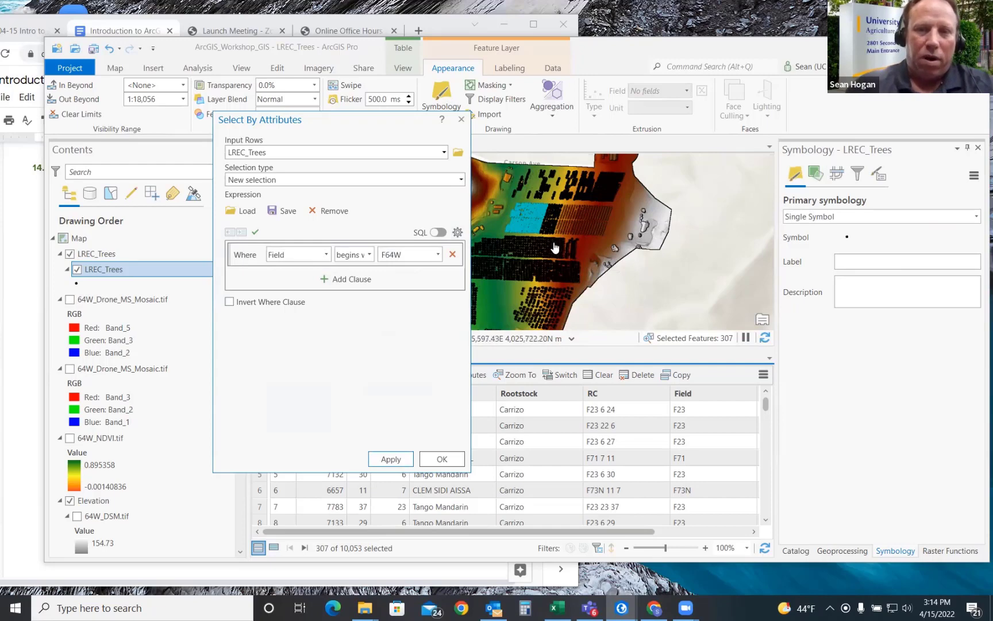
scroll(540, 239, up, 2)
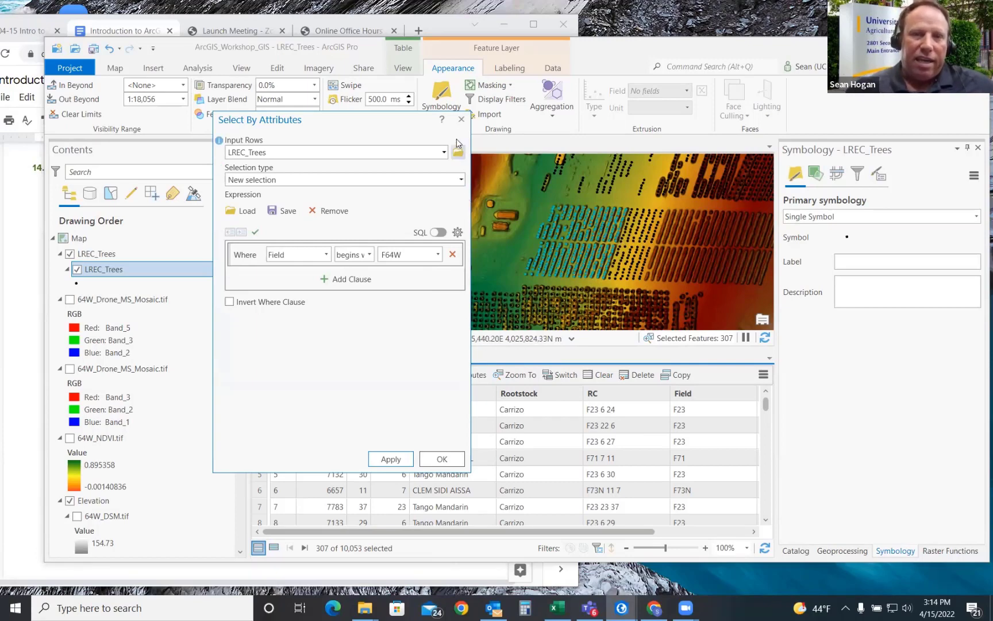
Step: Close the Select By Attributes dialog, keeping the current tree selection
click(462, 121)
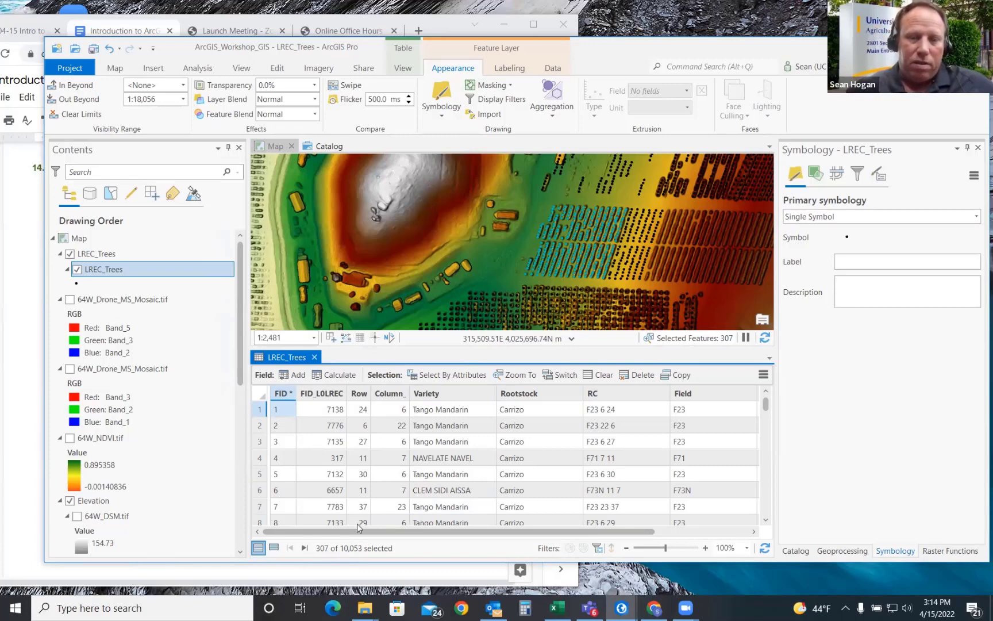
click(447, 375)
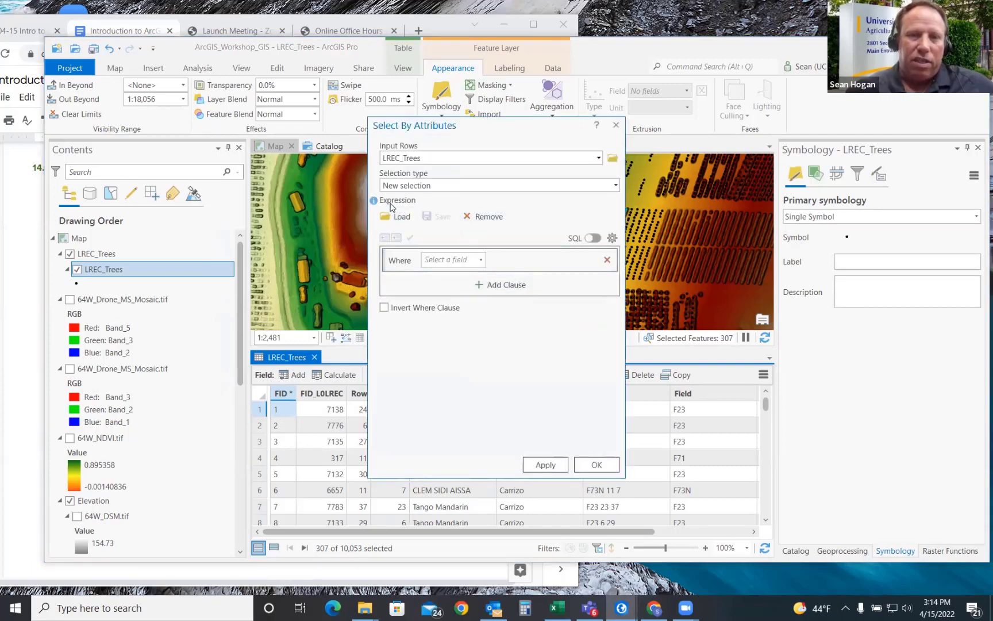
click(481, 260)
click(434, 365)
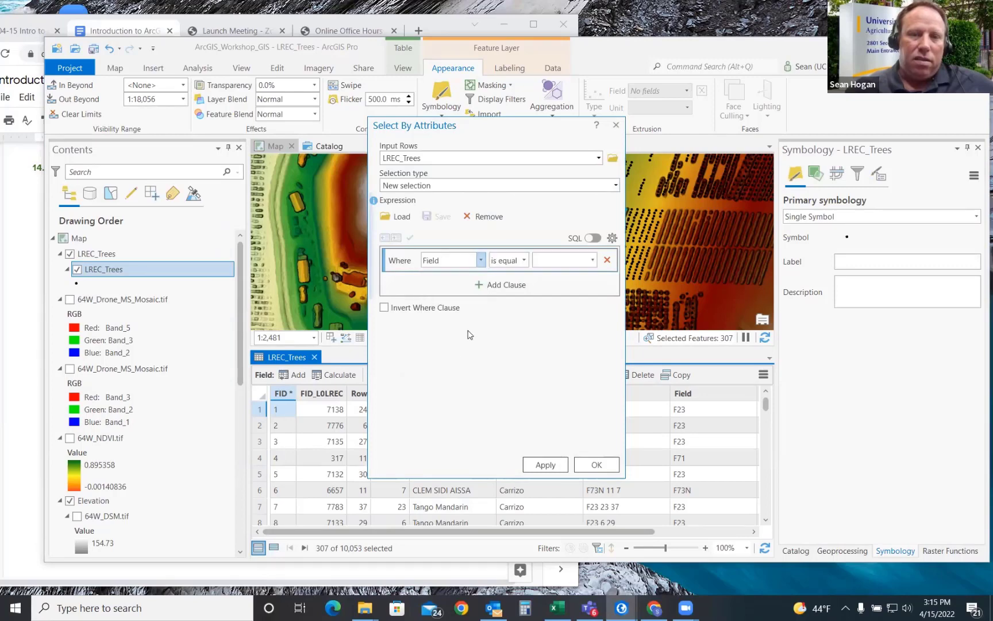
click(523, 262)
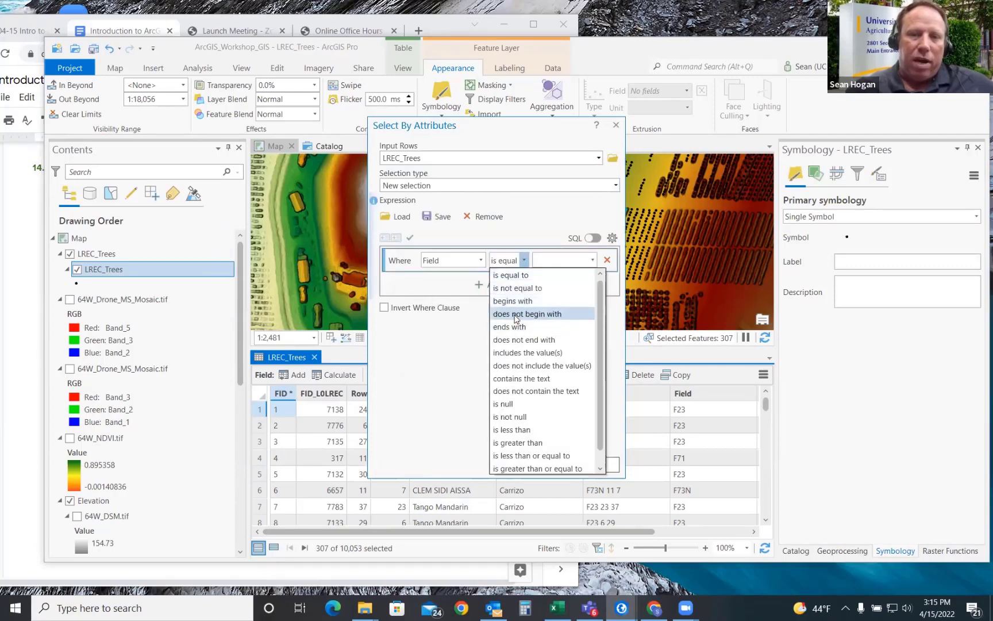
click(517, 303)
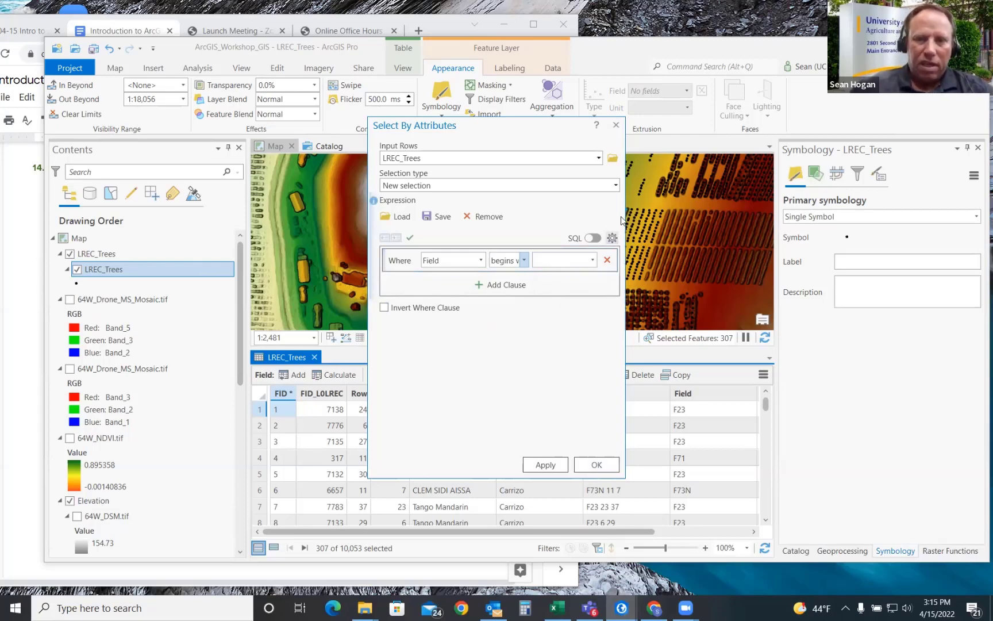
click(615, 124)
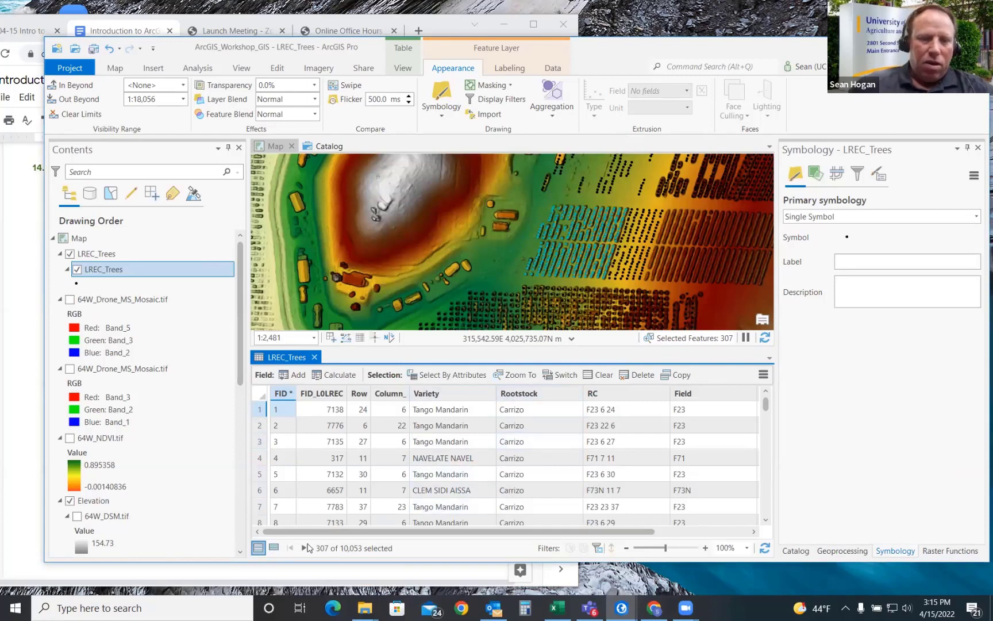
Step: Look through the LREC_Trees attribute table, limiting it to the selected records and examining their FID_L0LREC, variety and field values
scroll(428, 460, down, 3)
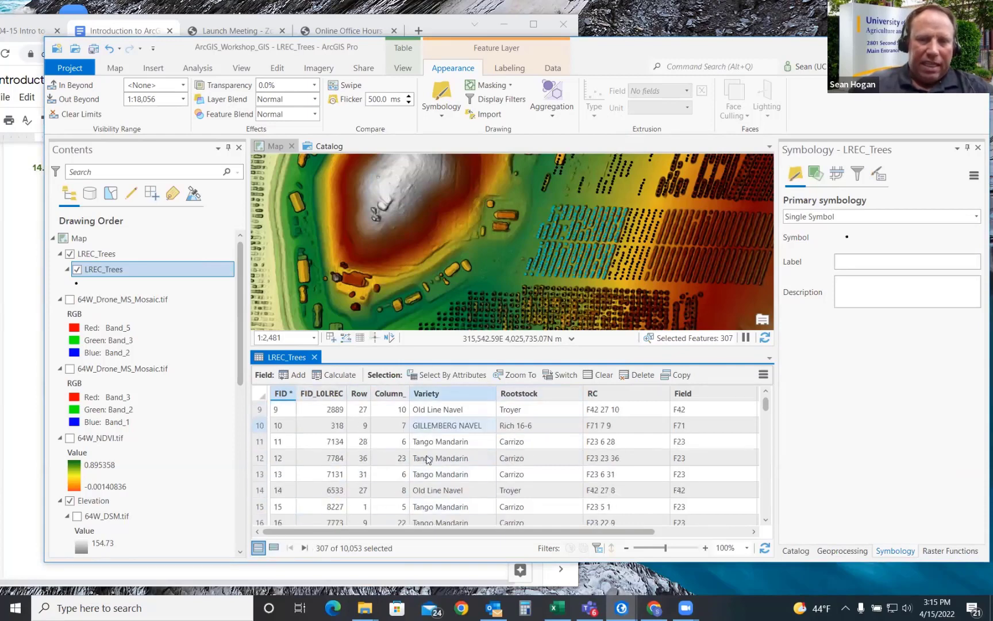
scroll(428, 460, down, 4)
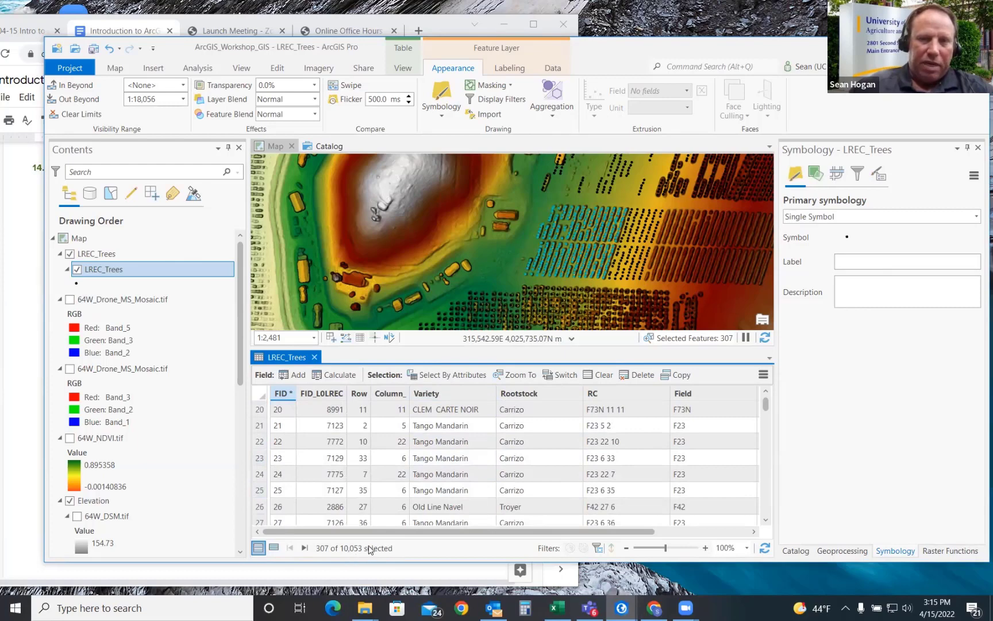
click(275, 549)
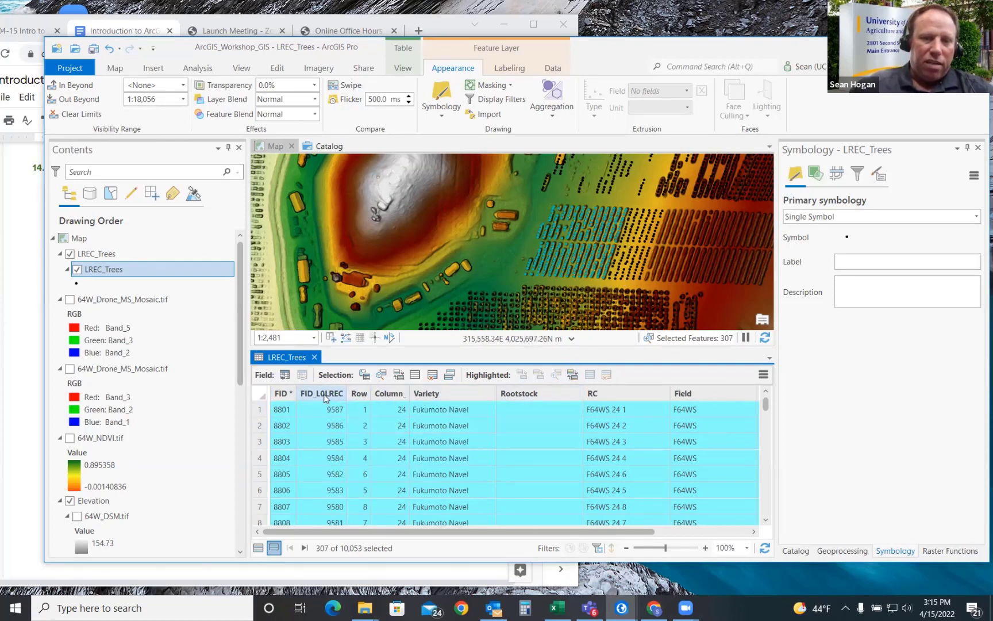
mouse_move(329, 398)
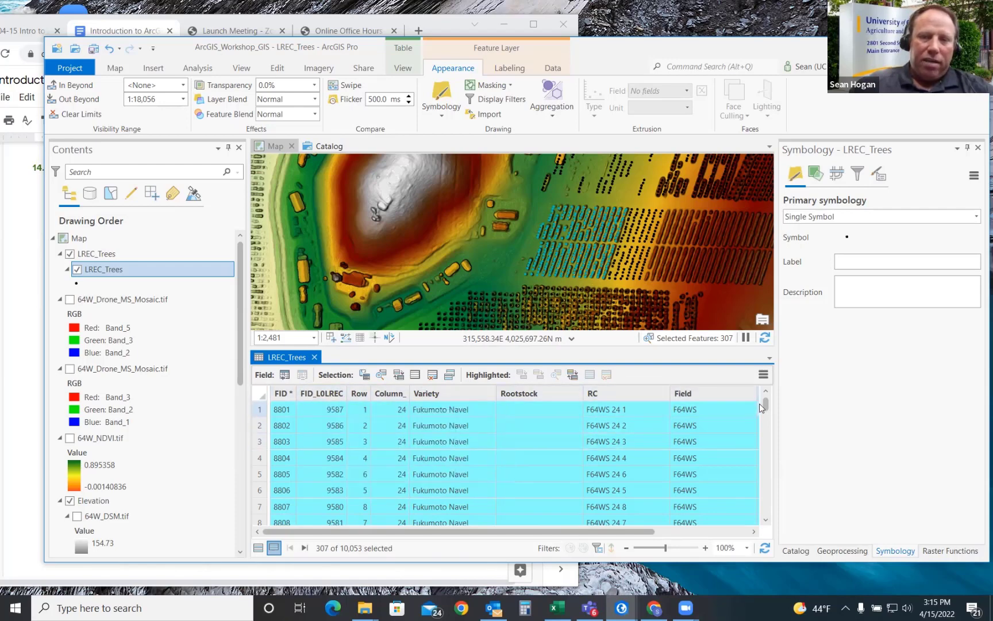
drag(767, 406, 766, 412)
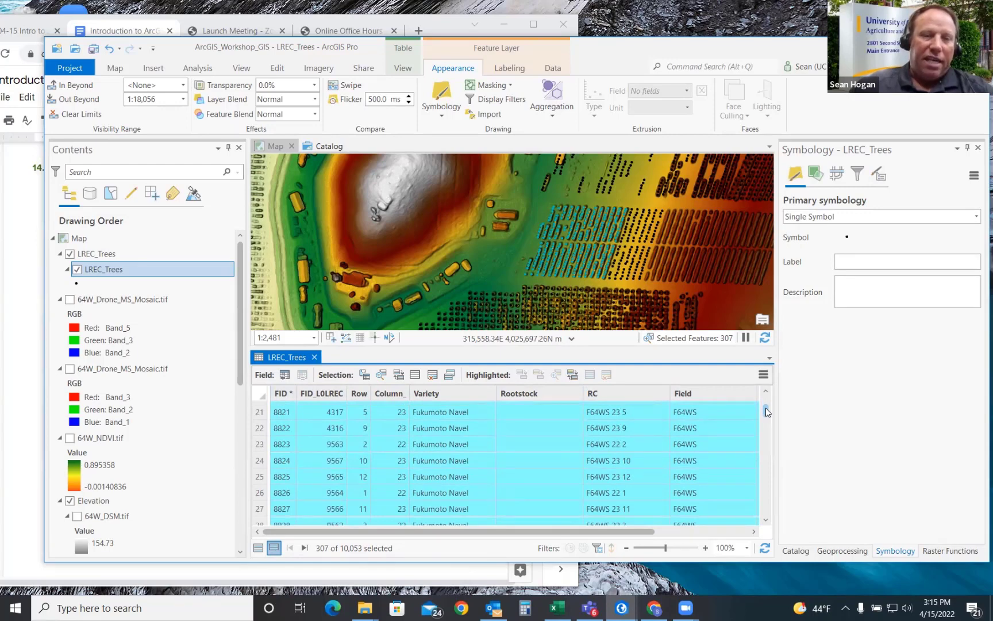
drag(765, 412, 784, 384)
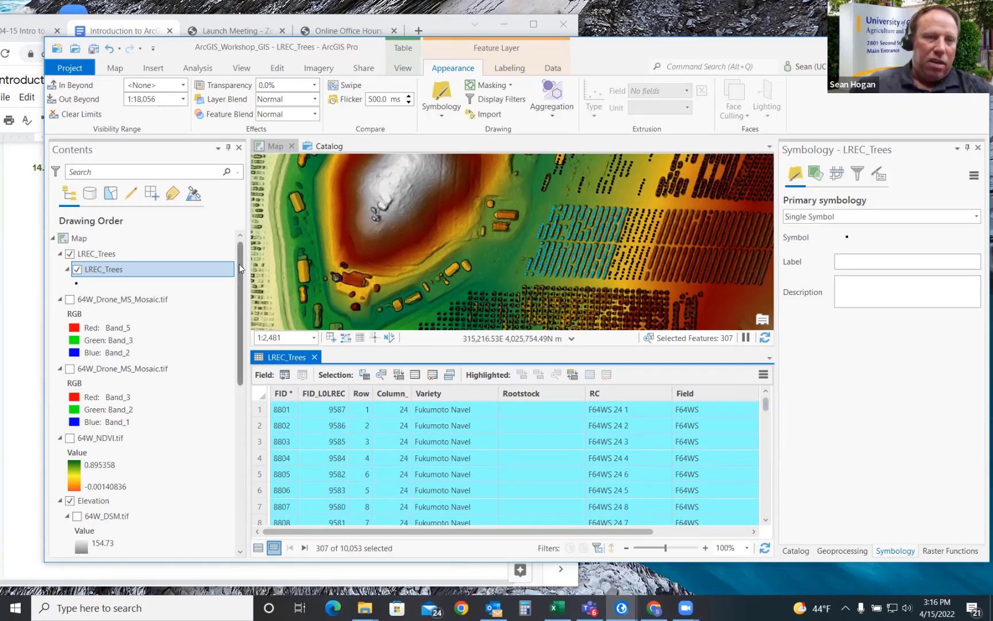
Step: Open the Packline_Data_CSV.csv standalone table, compare its fields with the LREC_Trees table, and close both tables
drag(239, 264, 236, 492)
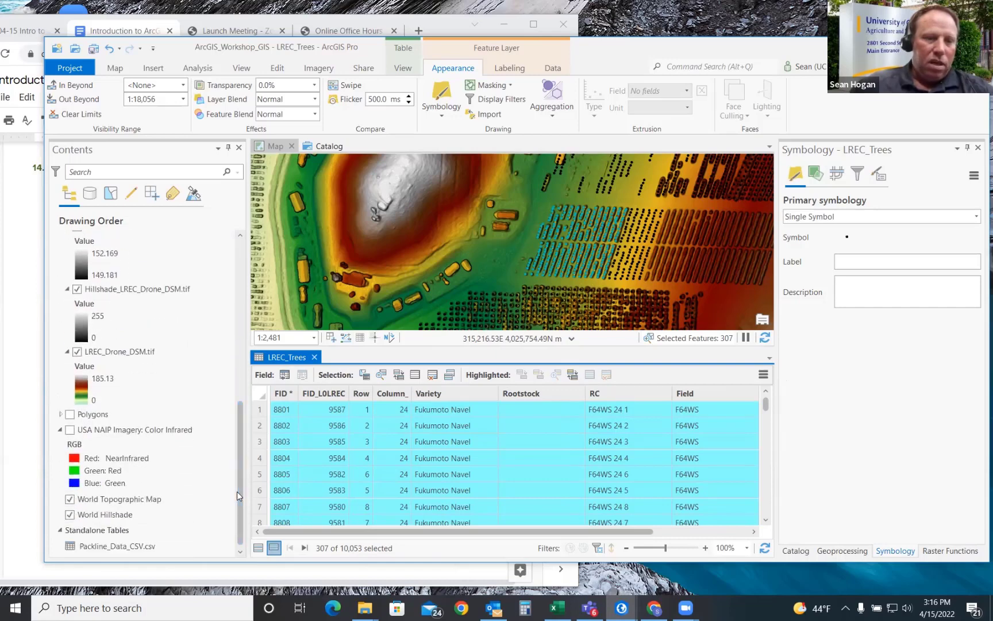
right_click(102, 547)
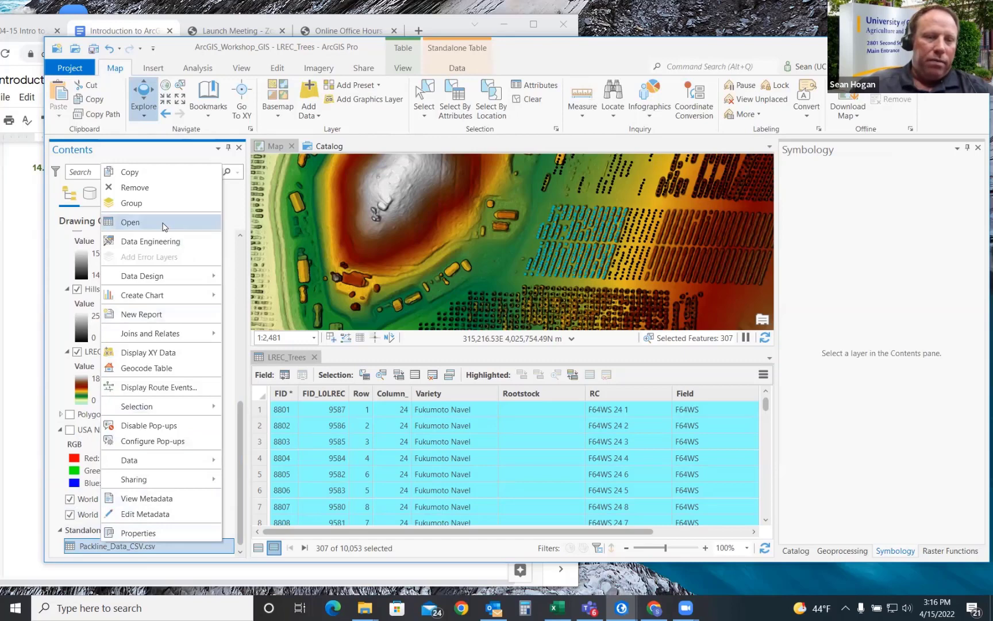
click(129, 222)
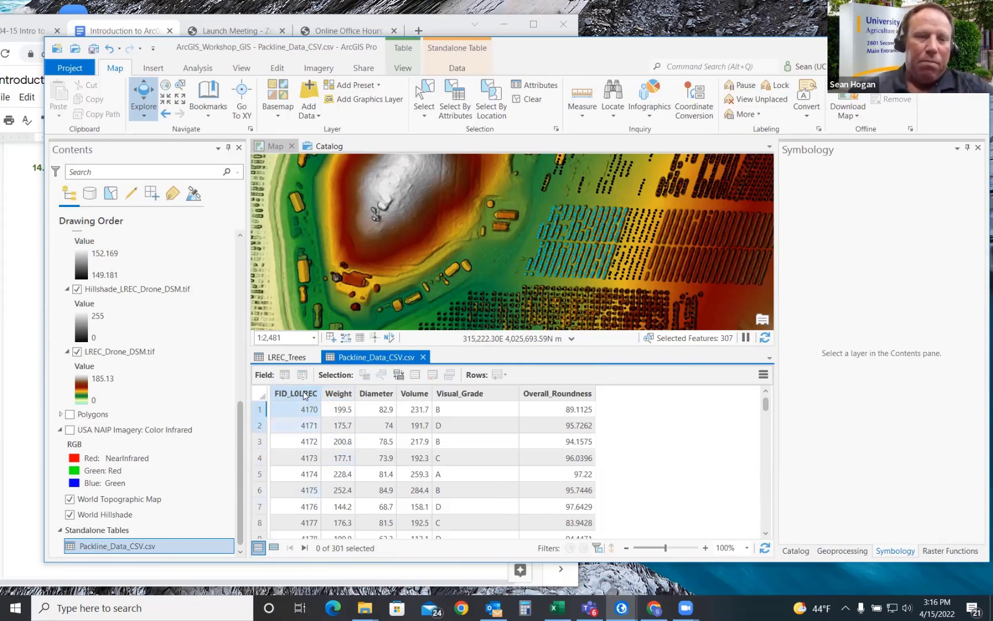
click(285, 358)
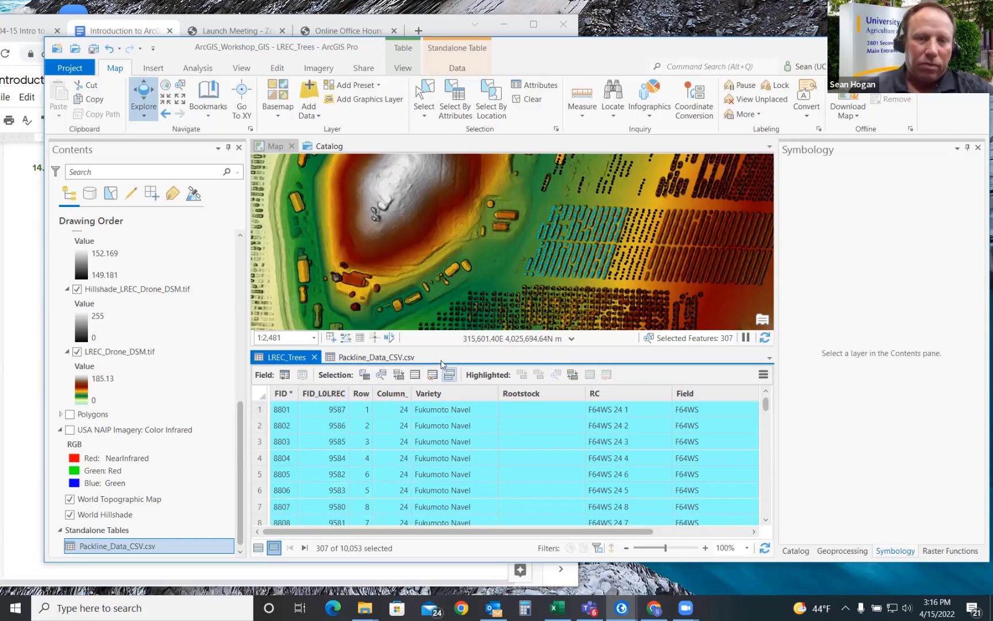
click(423, 357)
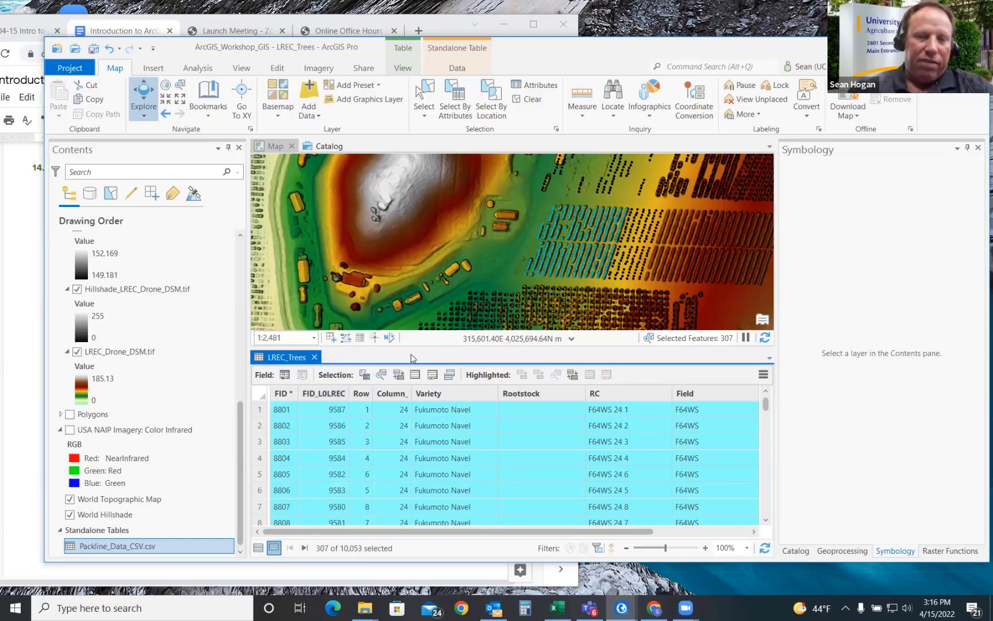
click(315, 357)
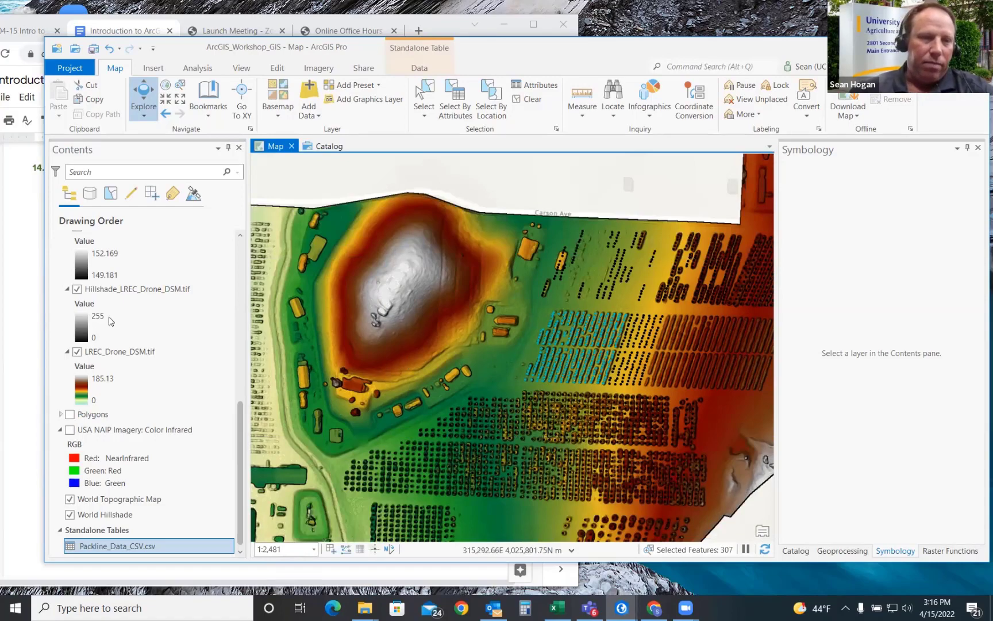
Step: Turn off the LREC_Drone_DSM.tif and Hillshade_LREC_Drone_DSM.tif layers on the map
click(78, 351)
click(77, 351)
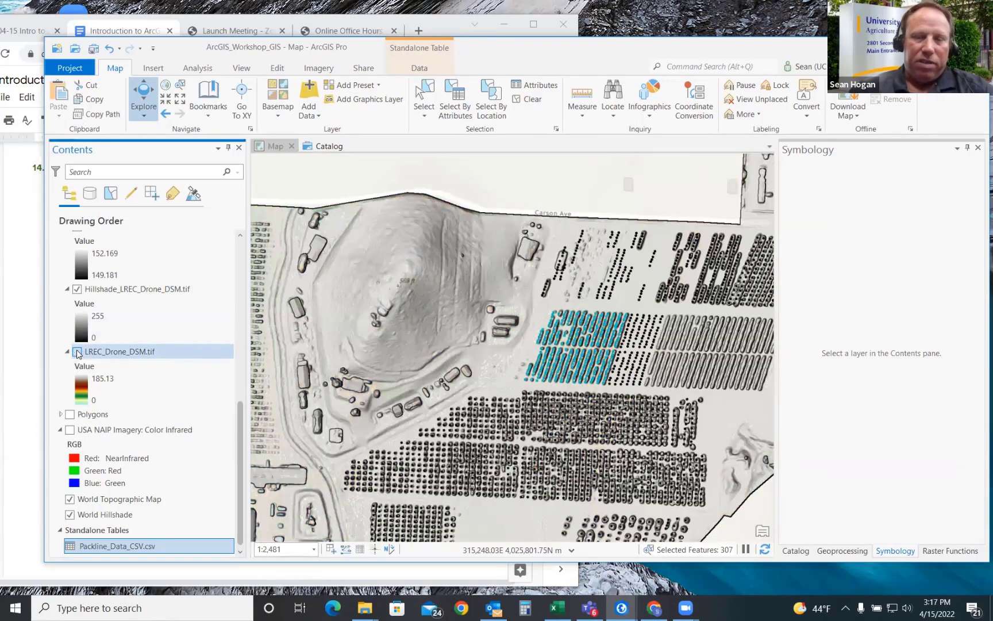
click(78, 289)
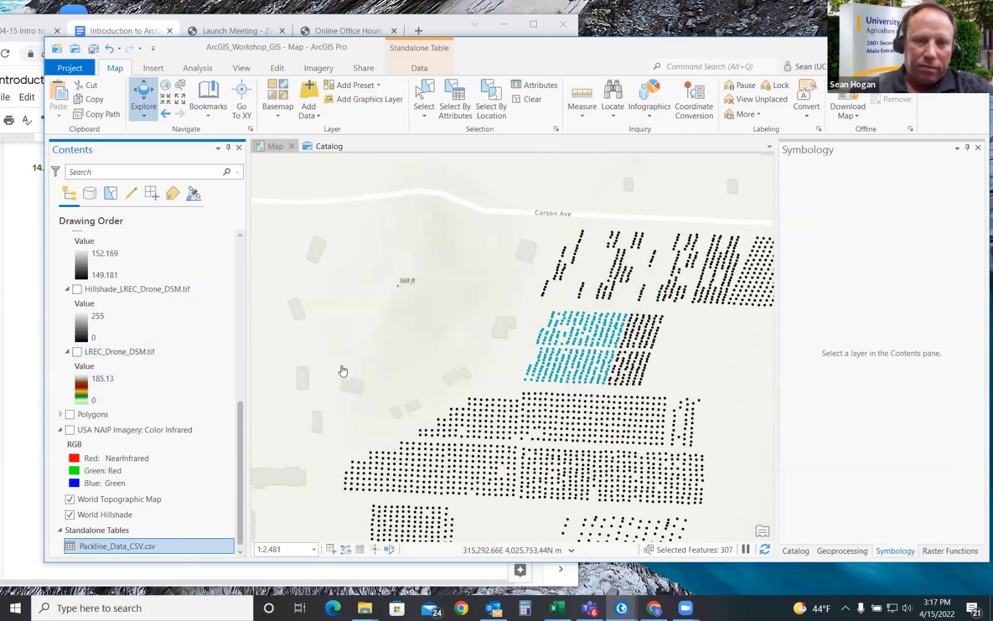
Step: Set up an Export Features operation for the selected LREC_Trees with output name F64W_Trees_UTM, and open its environment settings
drag(242, 434, 224, 262)
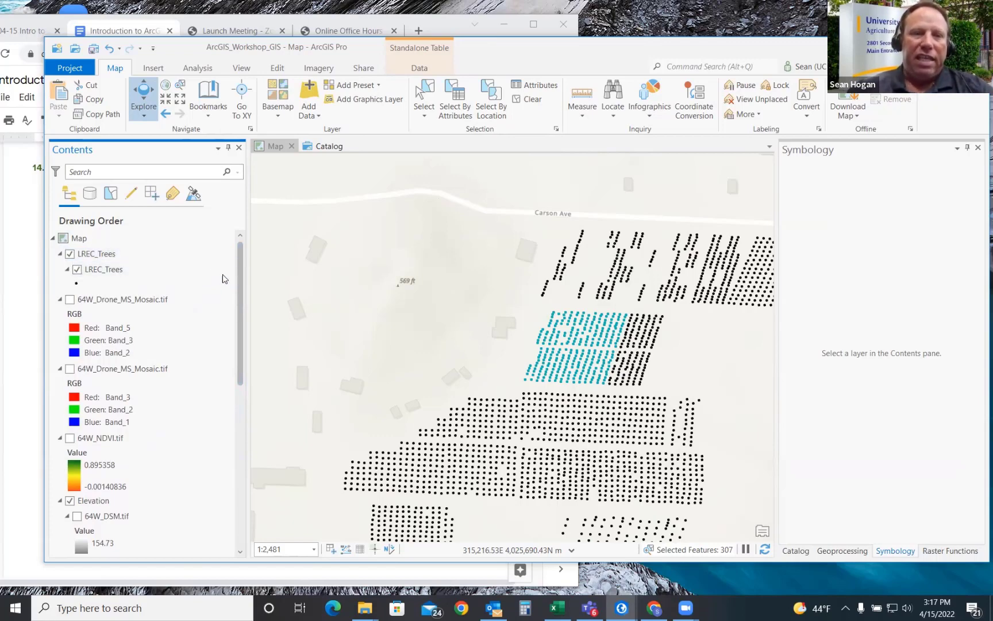
right_click(99, 273)
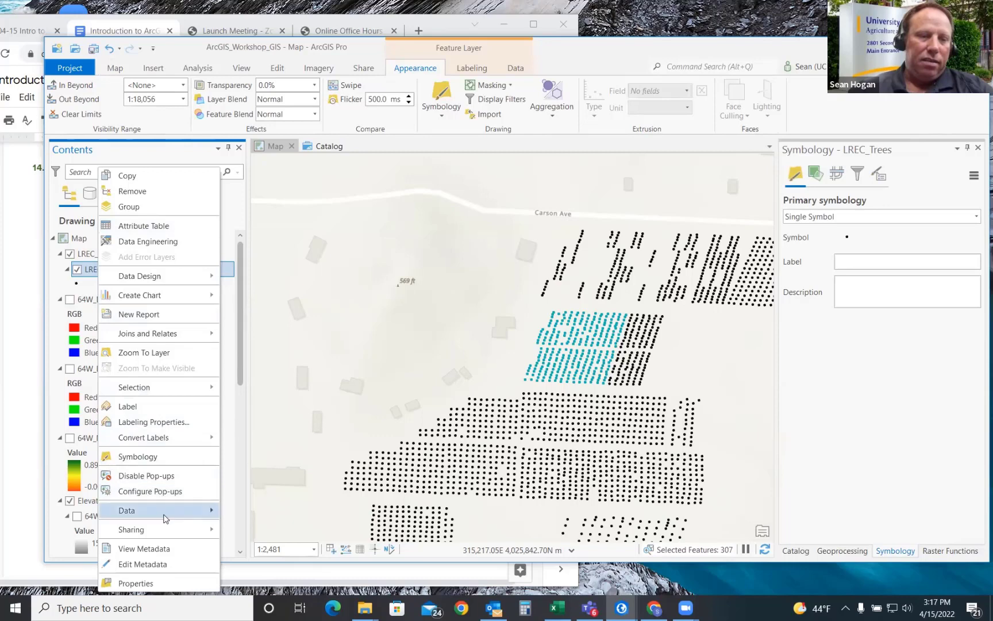
mouse_move(166, 519)
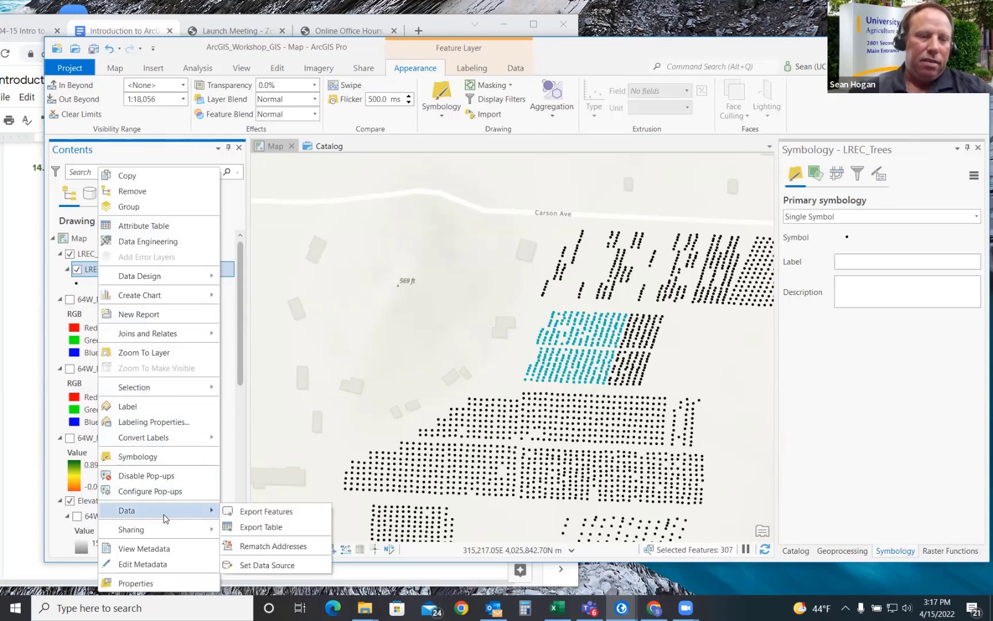
click(258, 513)
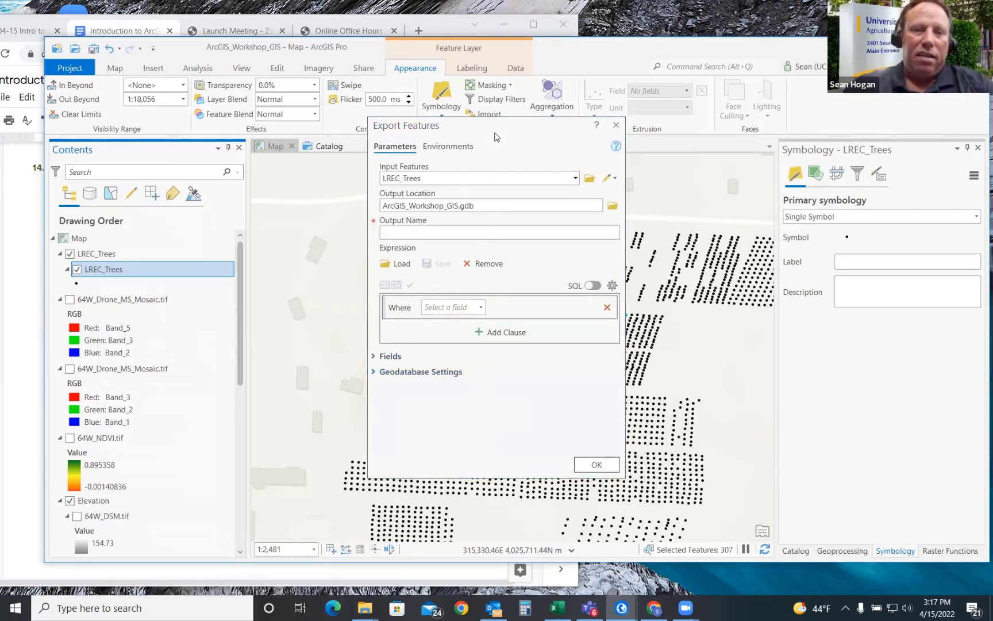
drag(495, 135, 765, 128)
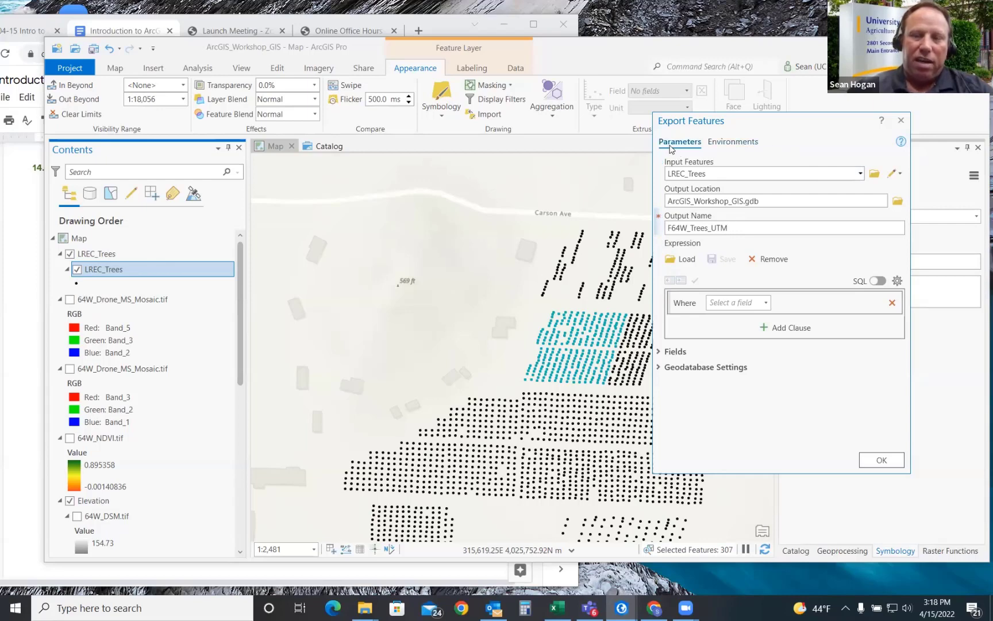
click(733, 142)
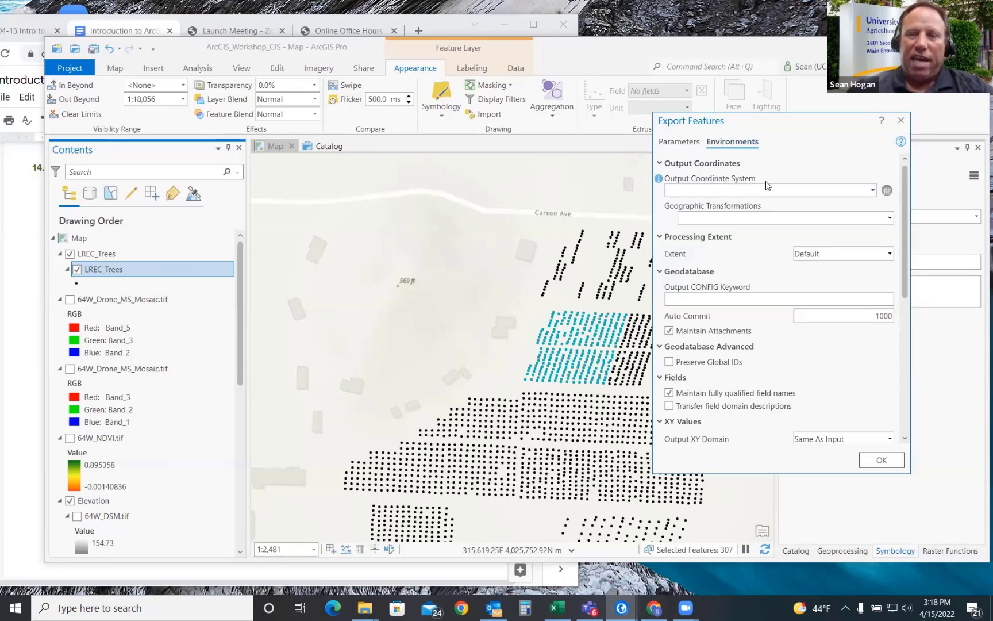
click(886, 190)
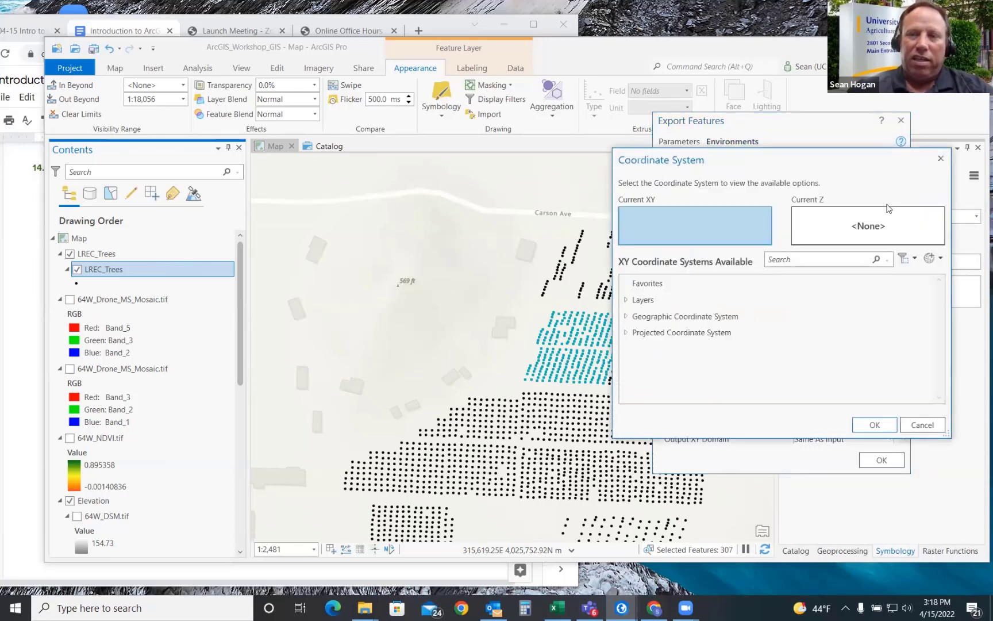
click(625, 334)
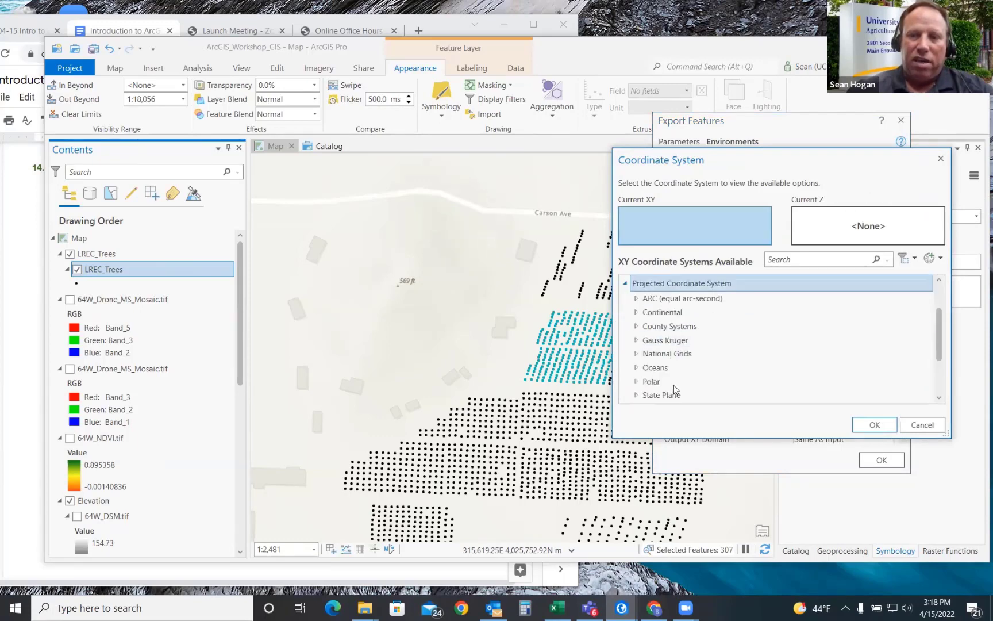
scroll(671, 393, down, 3)
click(635, 368)
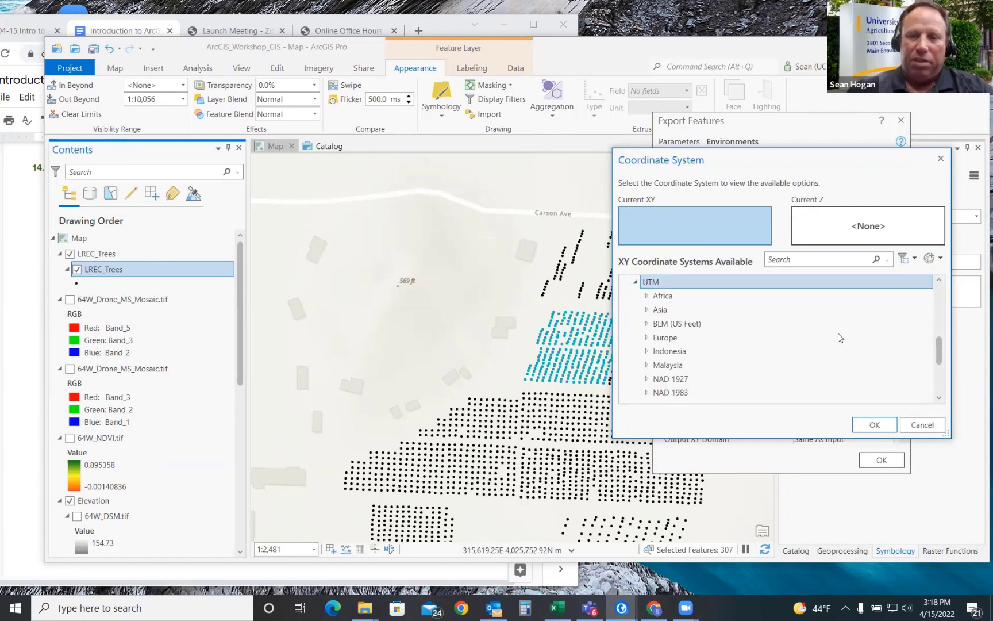
click(941, 159)
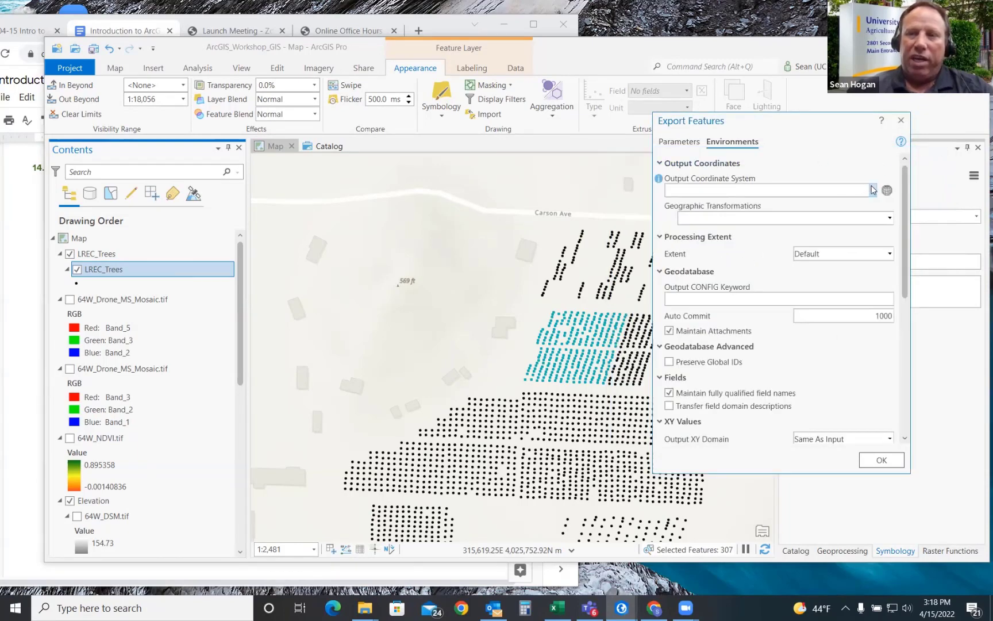
Step: Set the export's output coordinate system to WGS_1984_UTM_Zone_11N by matching the current map, and run the export
click(873, 190)
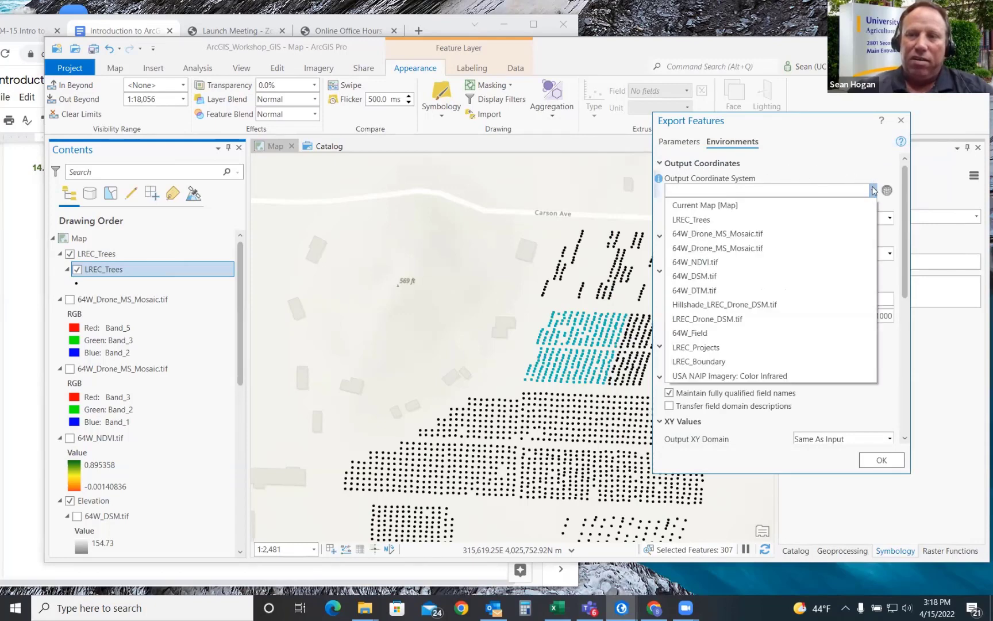
click(708, 210)
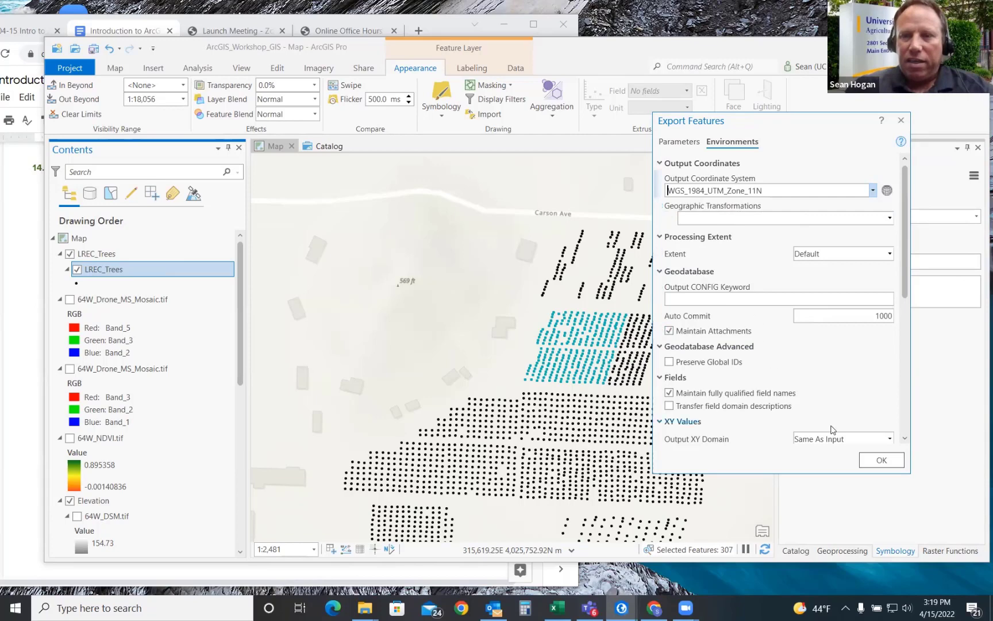
click(679, 143)
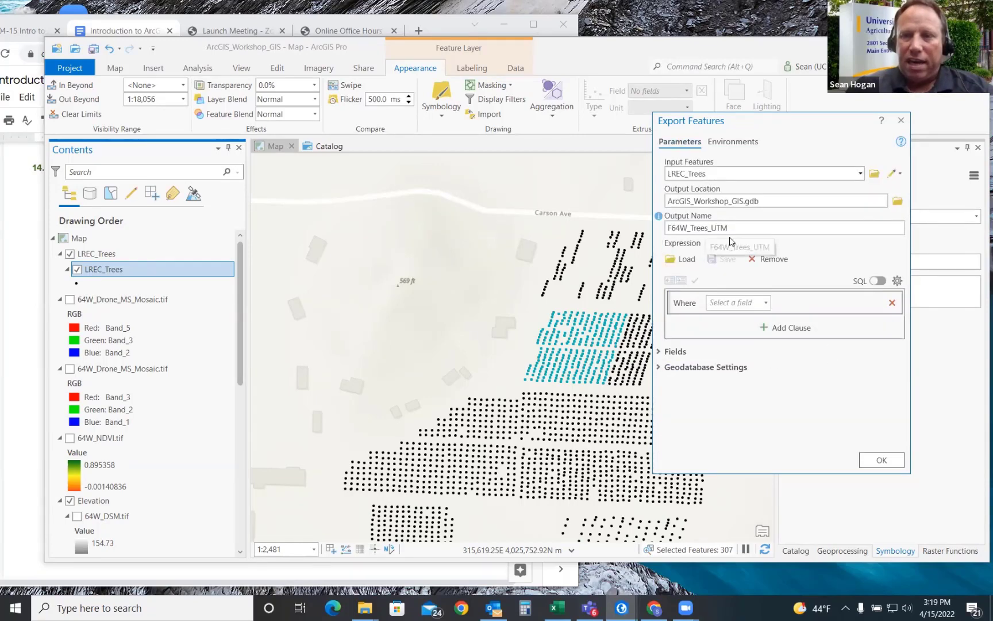
click(881, 457)
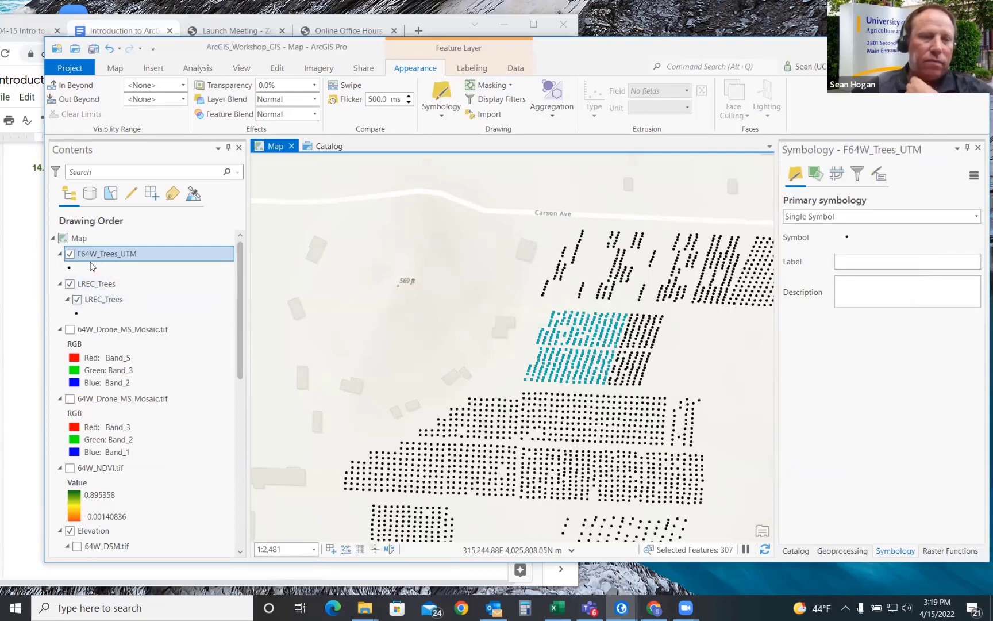
Step: Turn off the original LREC_Trees point layer inside the LREC_Trees group
click(76, 299)
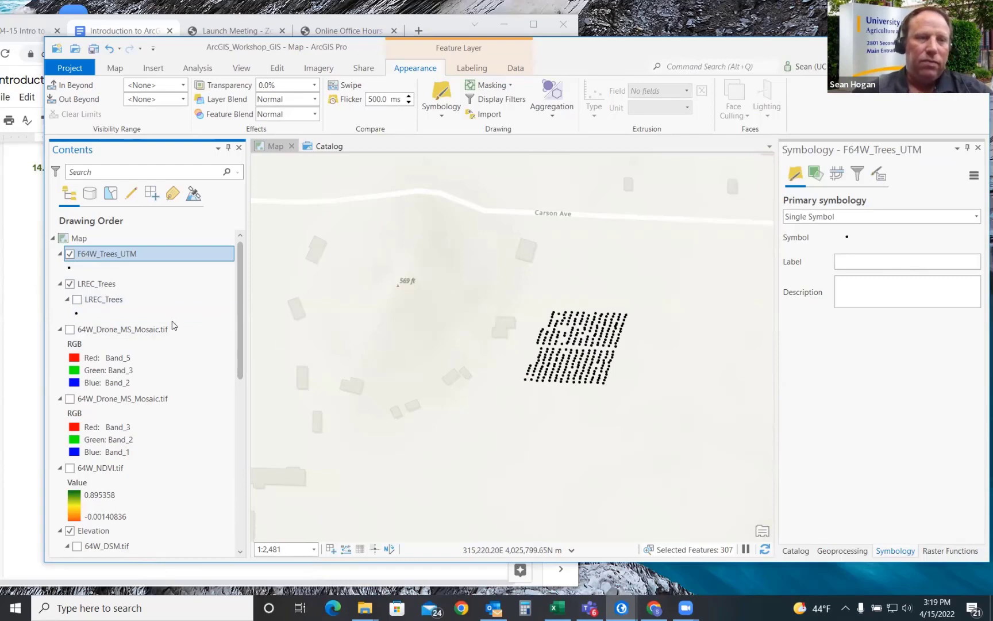
Step: Turn on the Polygons group on the map and turn off its 64W_Field layer
scroll(170, 316, down, 2)
scroll(171, 316, down, 8)
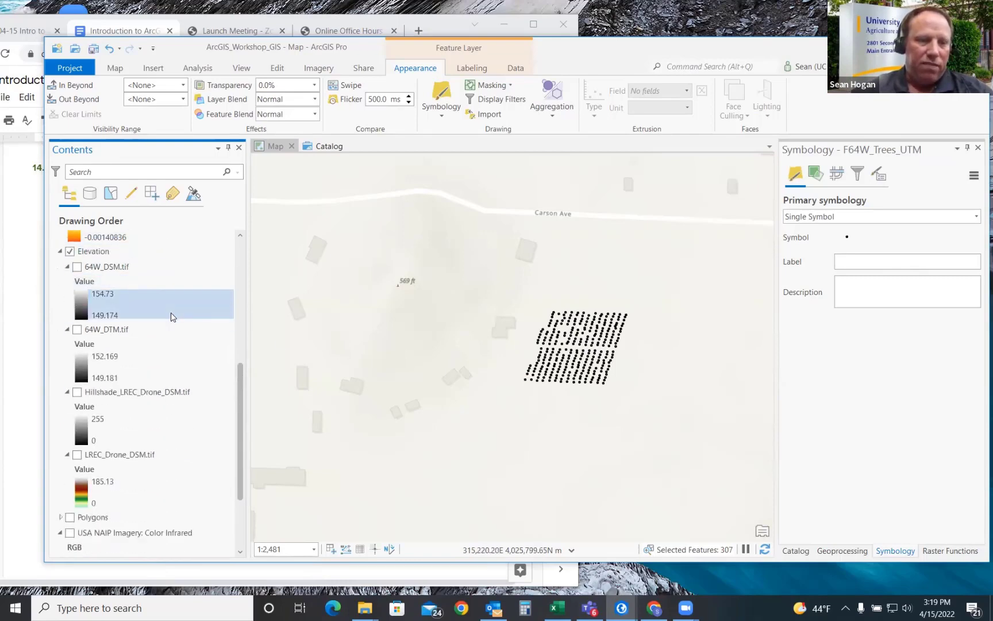
scroll(170, 316, down, 3)
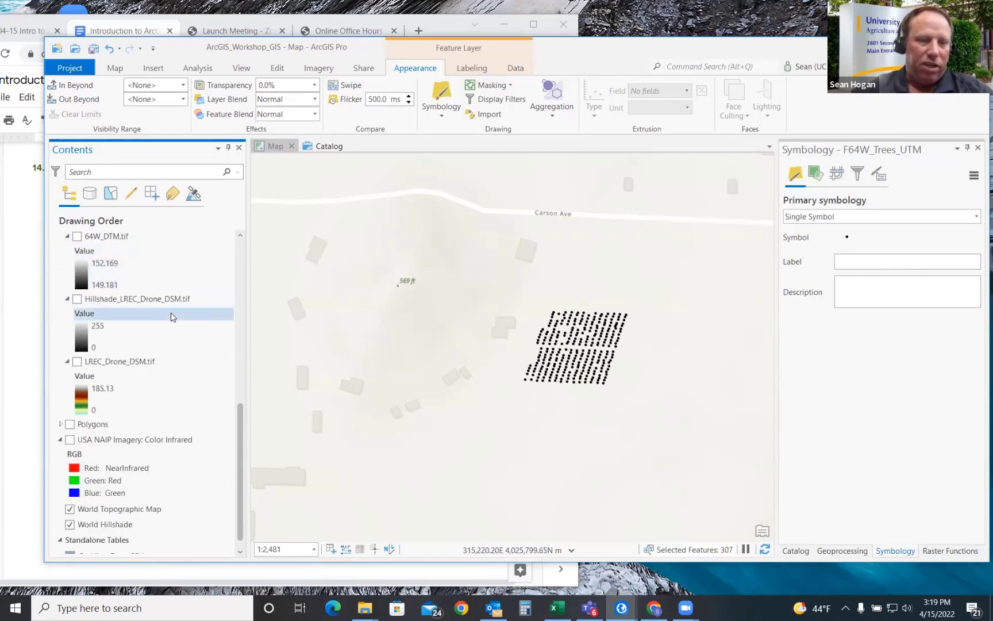
click(71, 423)
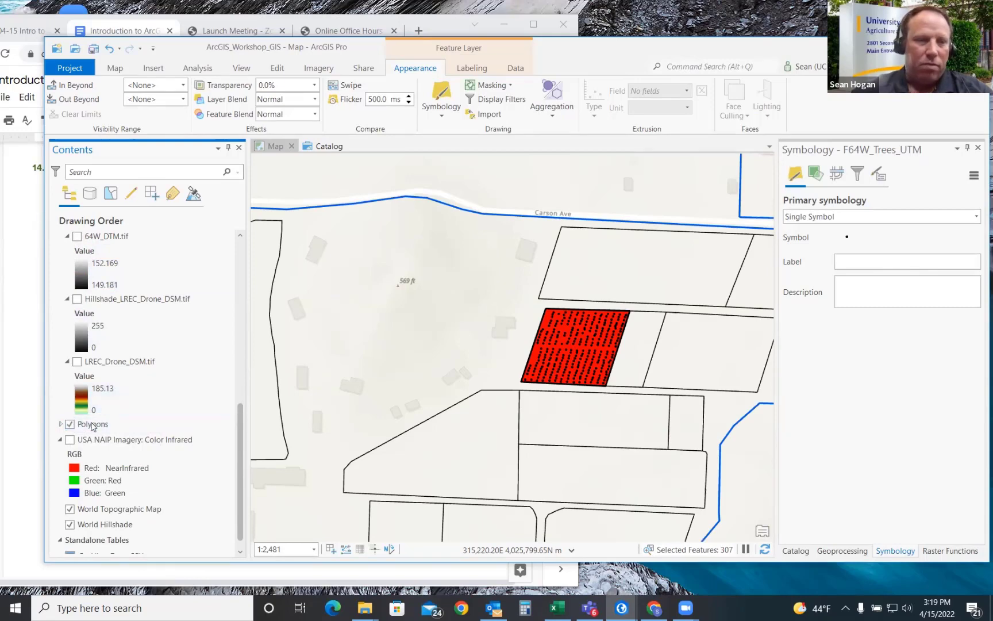
click(60, 424)
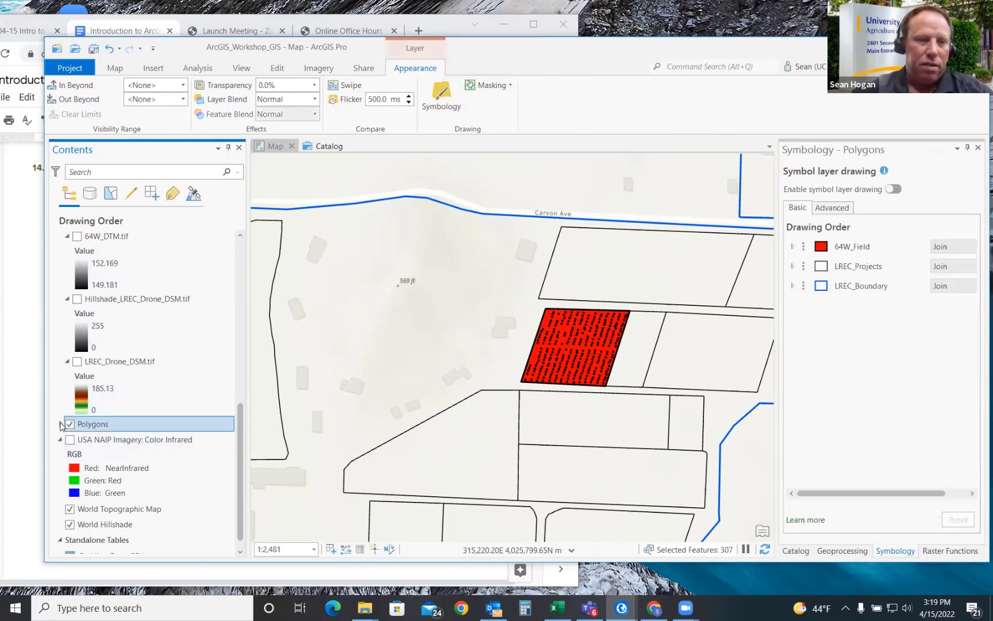
click(77, 440)
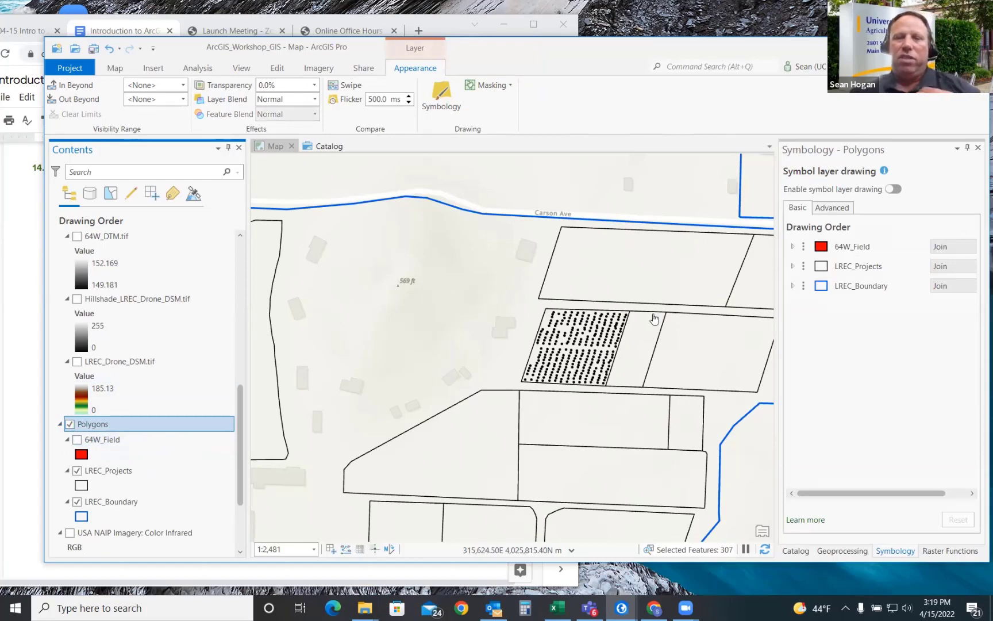
Step: Check the trees against the Band_5, Band_3, Band_2 version of 64W_Drone_MS_Mosaic.tif by turning it on and off again
drag(241, 395, 262, 246)
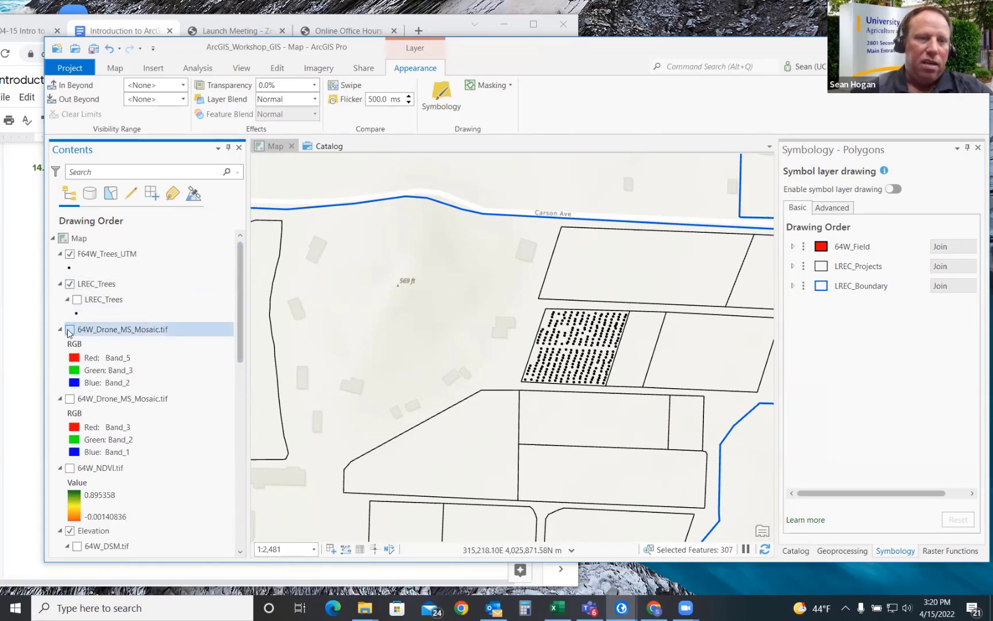
click(70, 330)
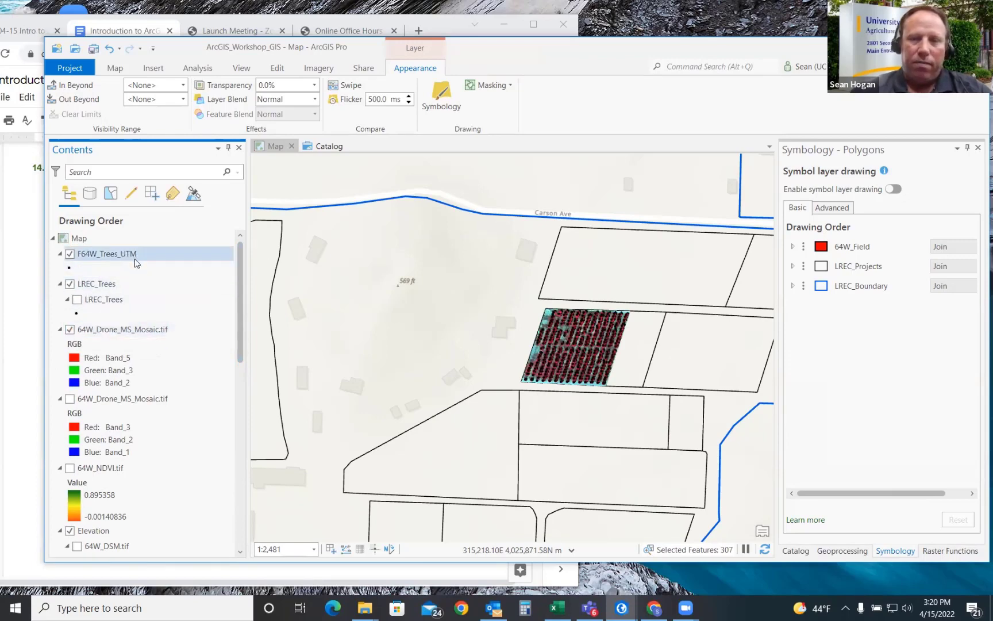
click(70, 330)
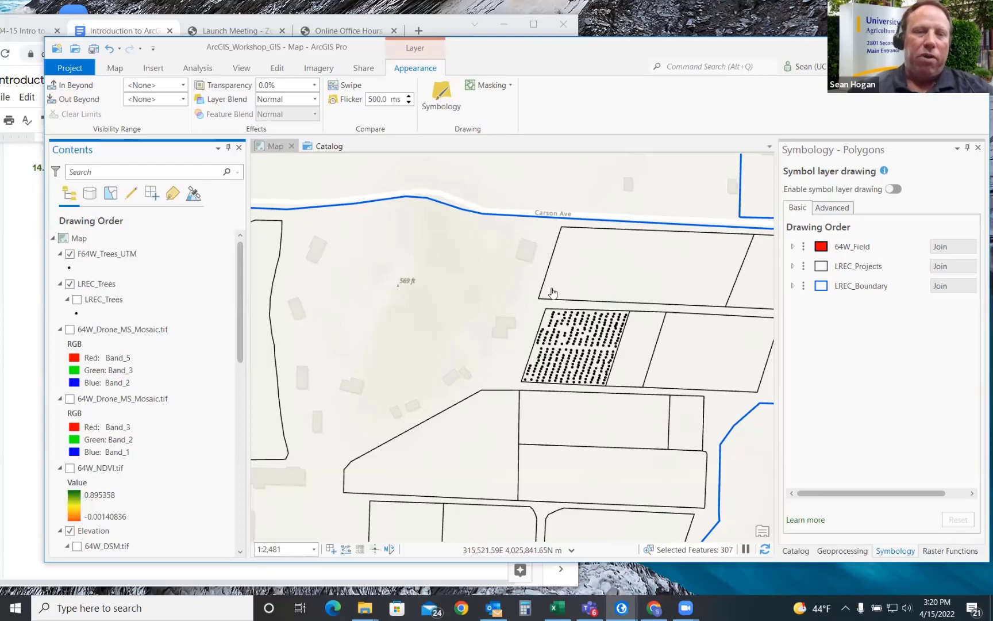
Step: Join Packline_Data_CSV.csv to the F64W_Trees_UTM layer using FID_L0LREC as both join fields, keeping all target features
click(121, 259)
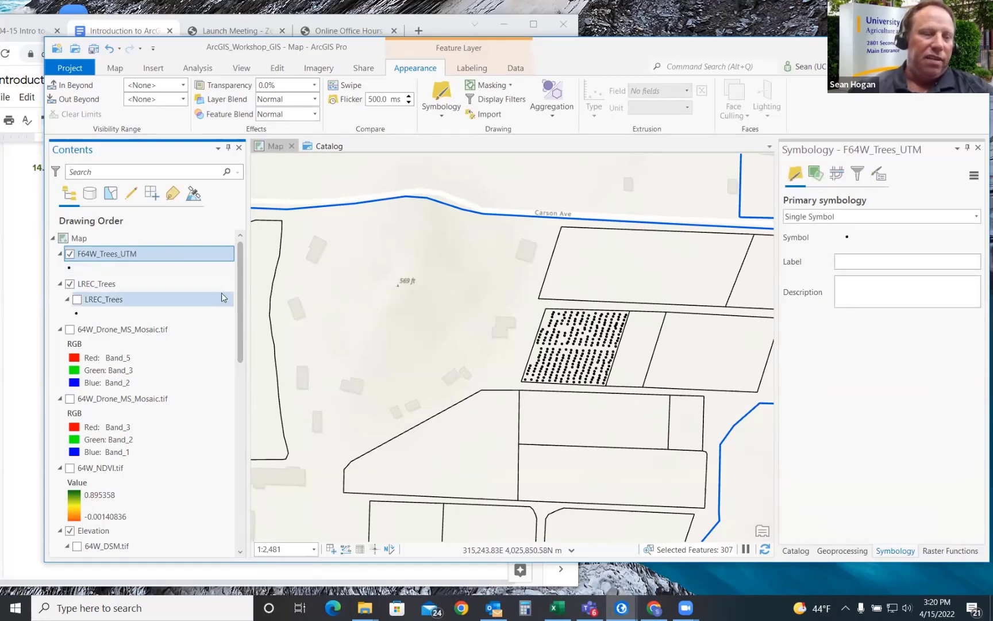
right_click(104, 257)
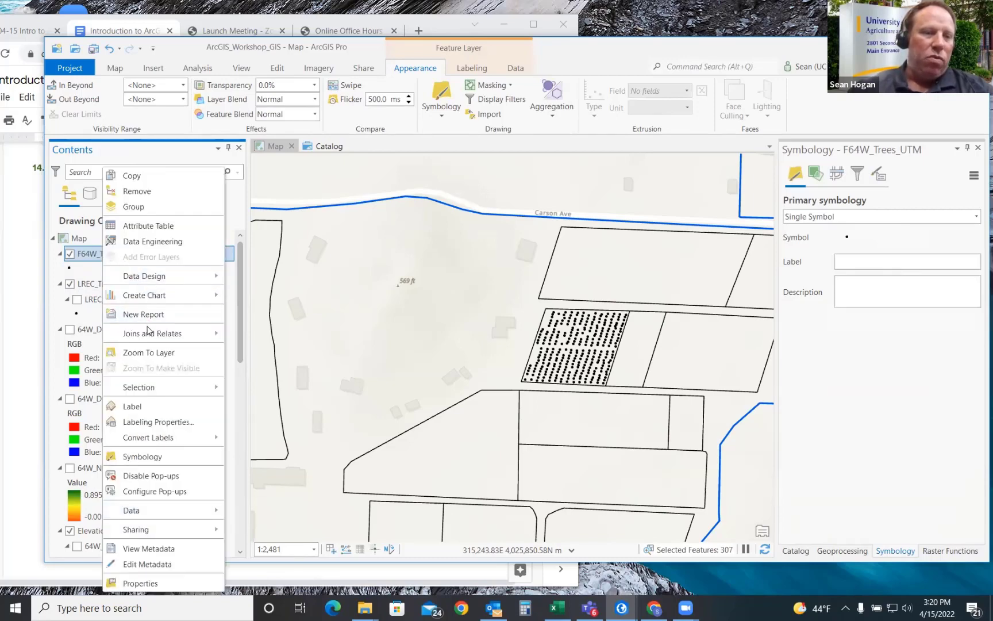
mouse_move(149, 335)
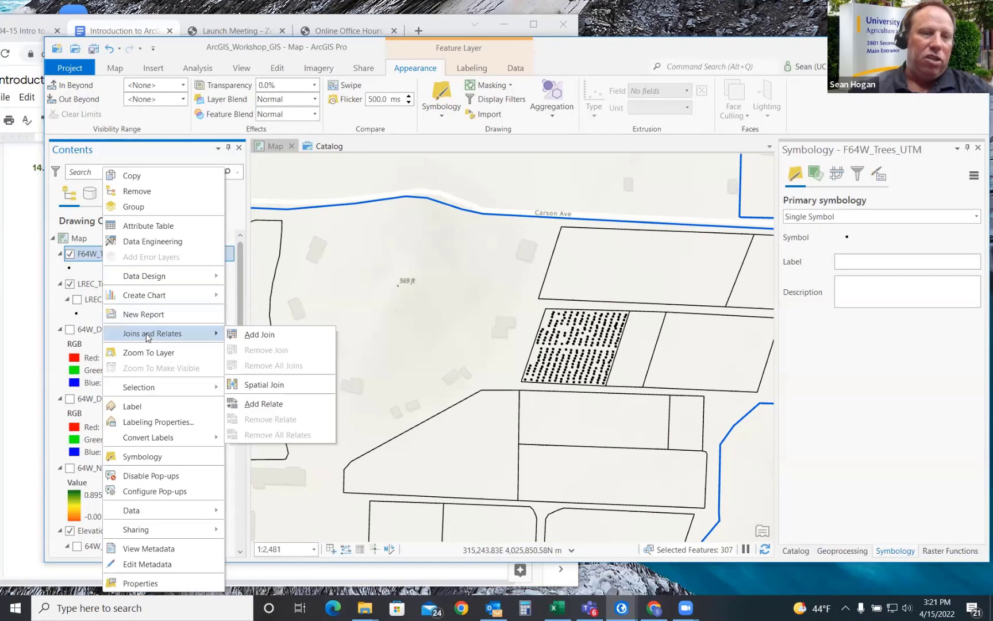
click(256, 335)
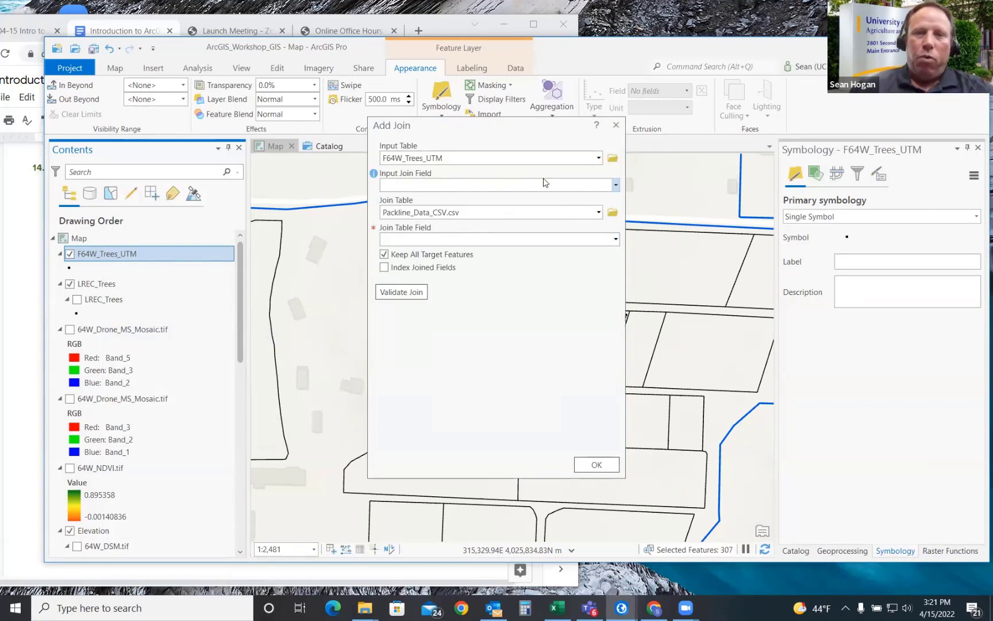
click(615, 186)
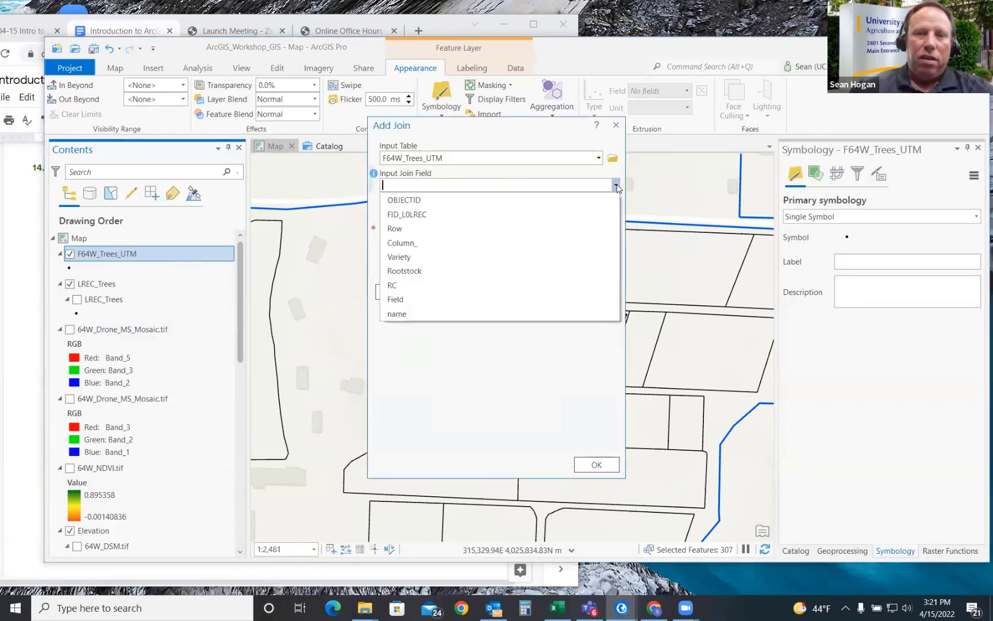
click(415, 215)
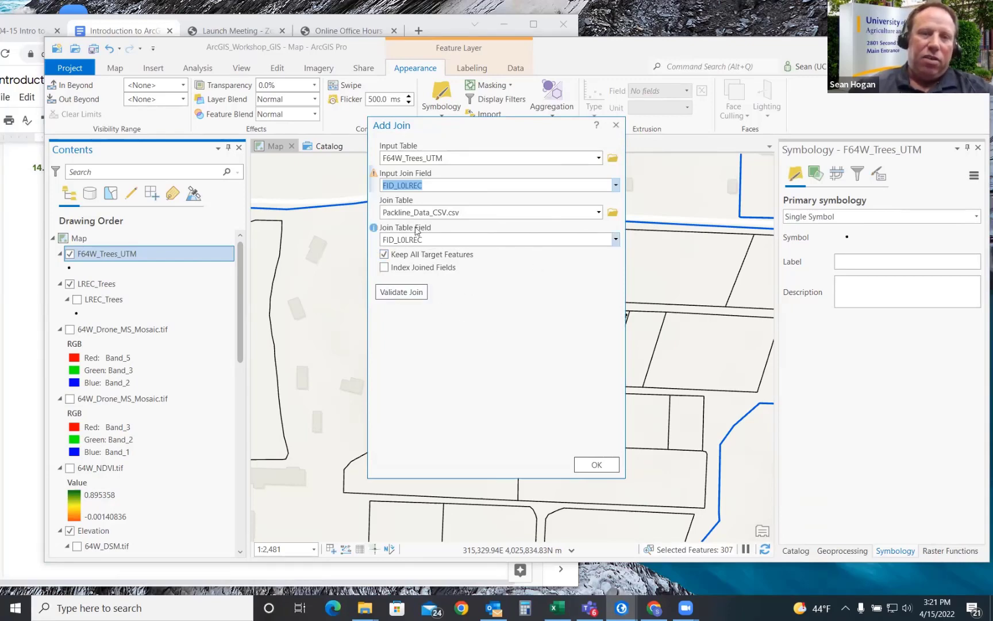
mouse_move(372, 174)
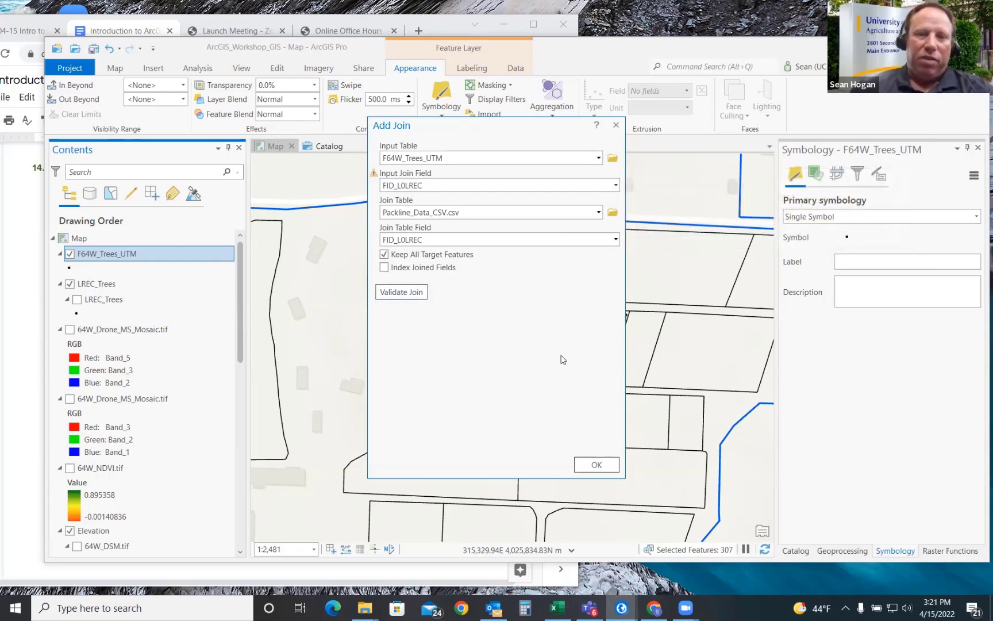
click(596, 466)
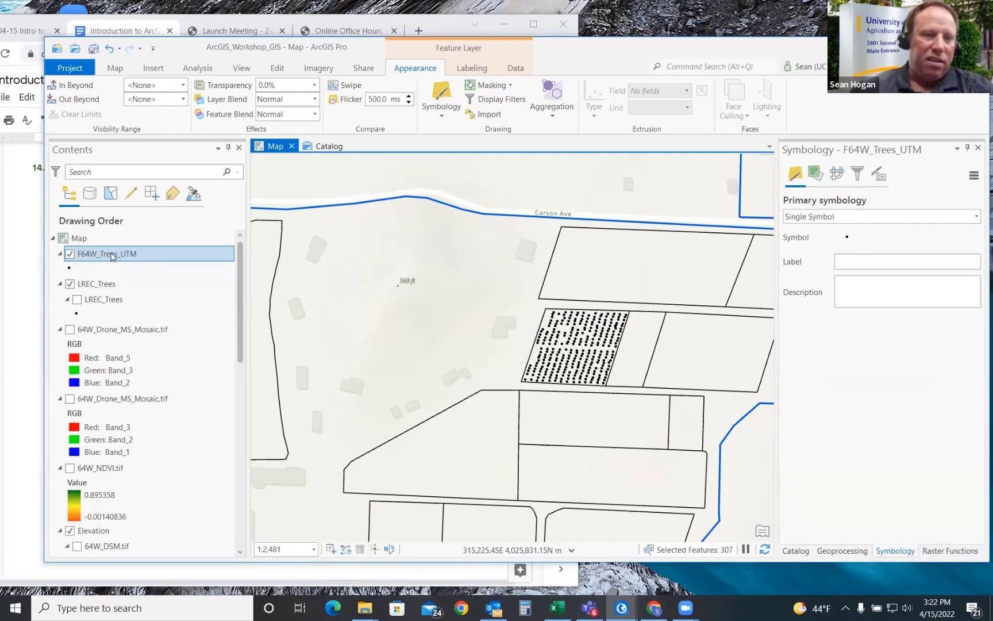
Step: Open the F64W_Trees_UTM attribute table, examine the joined packline fields such as Weight, Diameter and Visual_Grade, and close the table
right_click(109, 252)
mouse_move(112, 255)
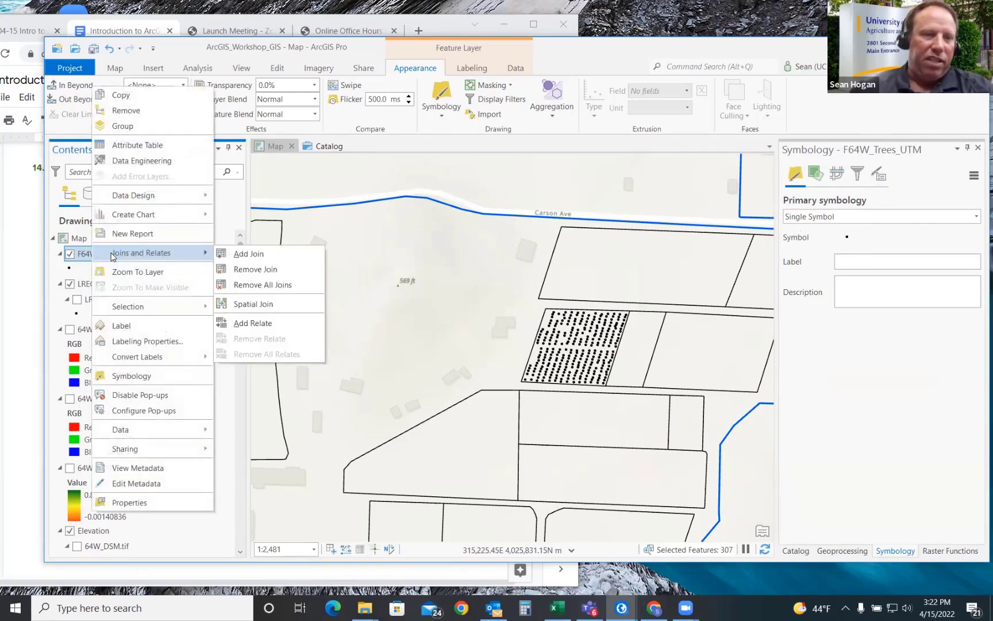
click(126, 146)
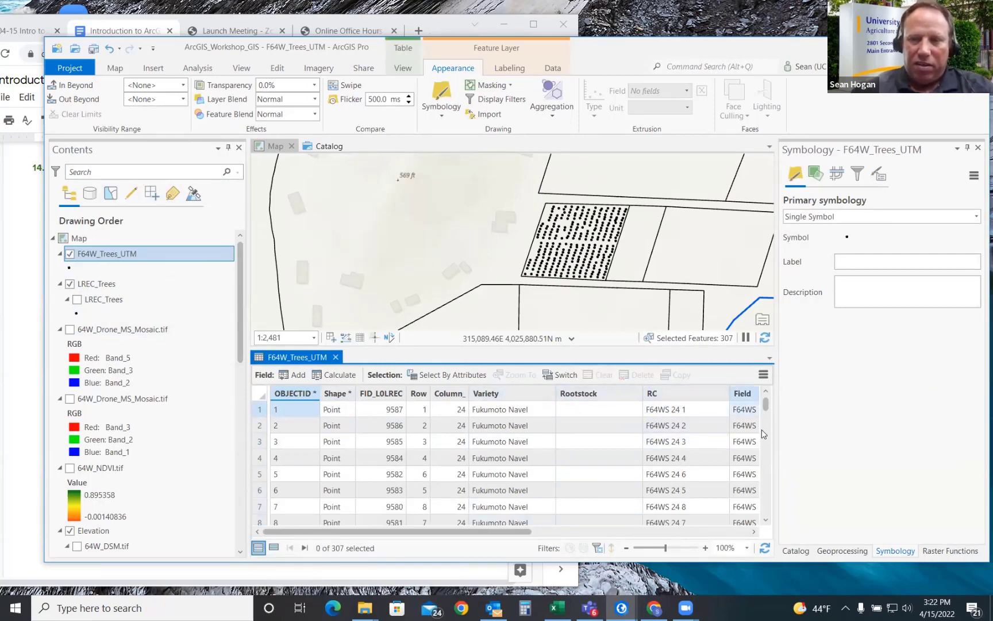
drag(418, 533, 709, 539)
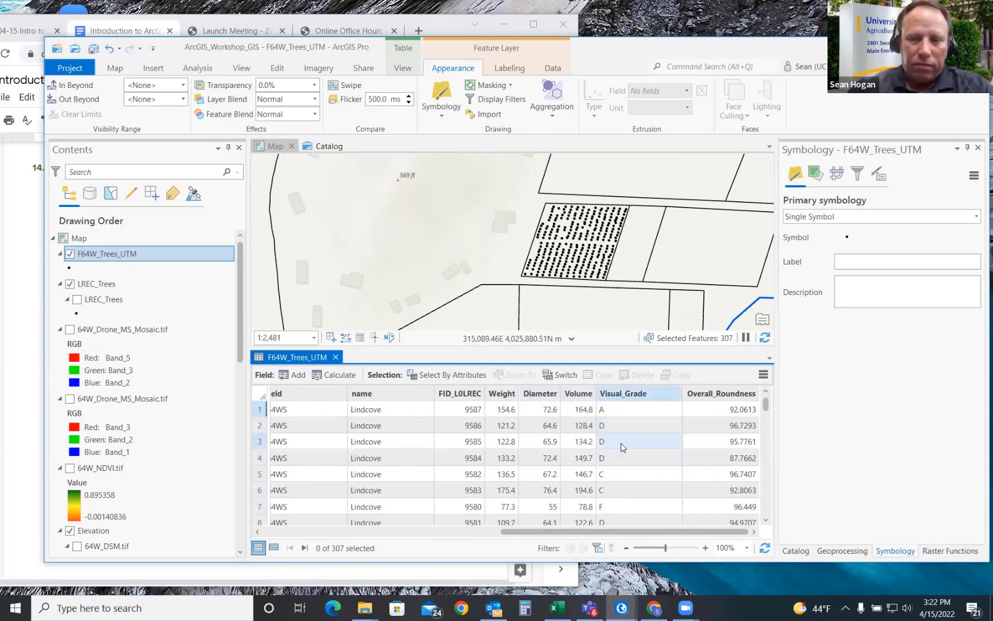
scroll(531, 409, down, 1)
scroll(530, 408, up, 1)
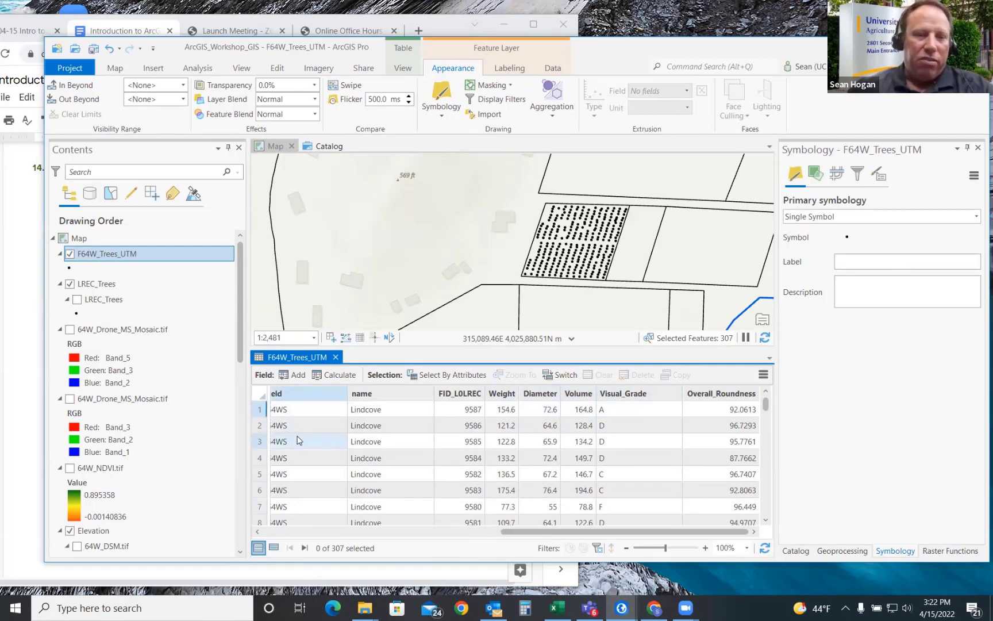
drag(524, 535, 272, 537)
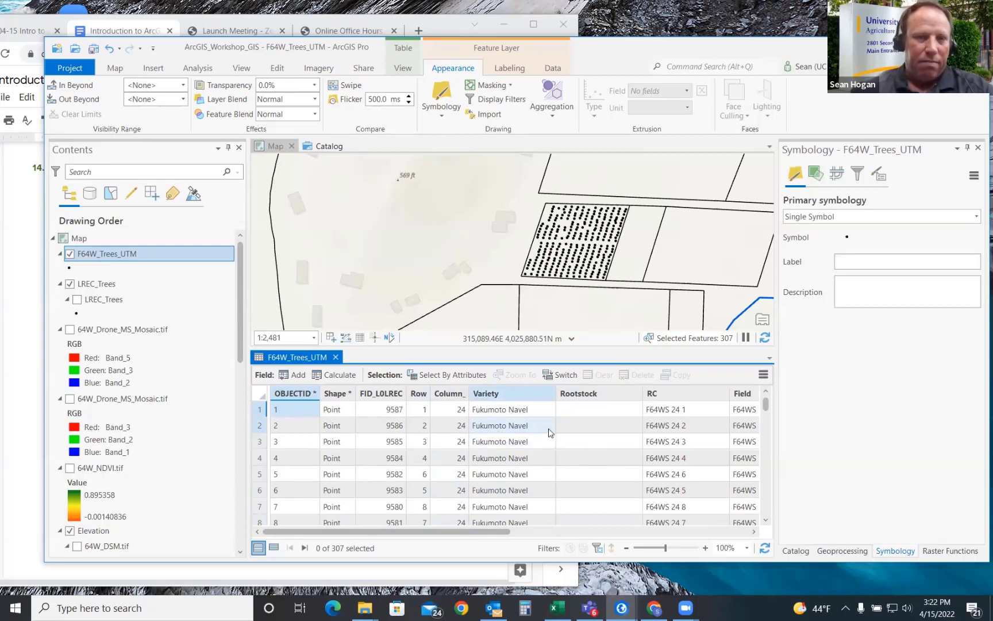
right_click(95, 257)
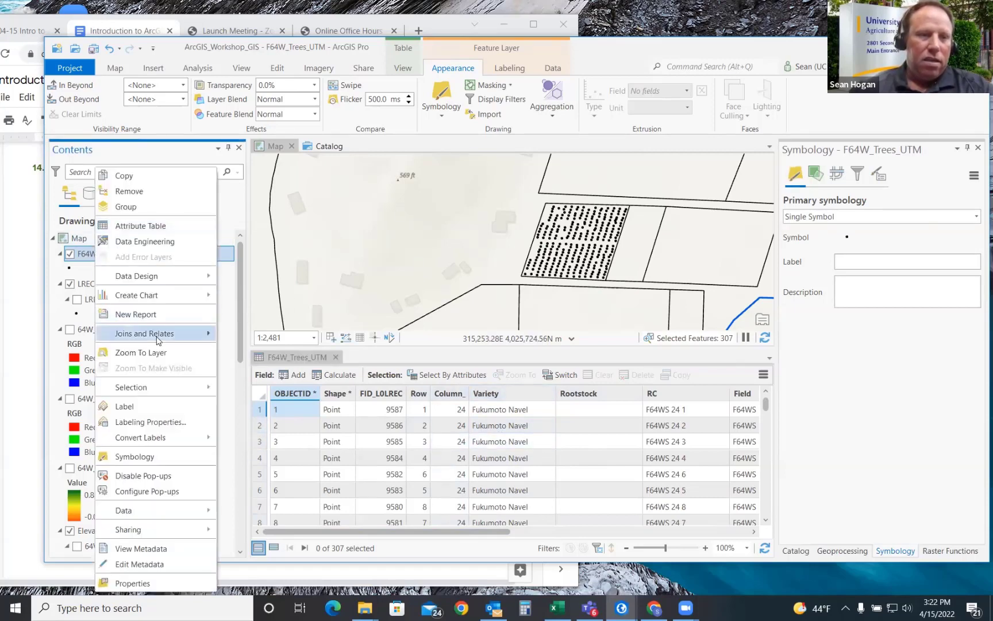
click(80, 257)
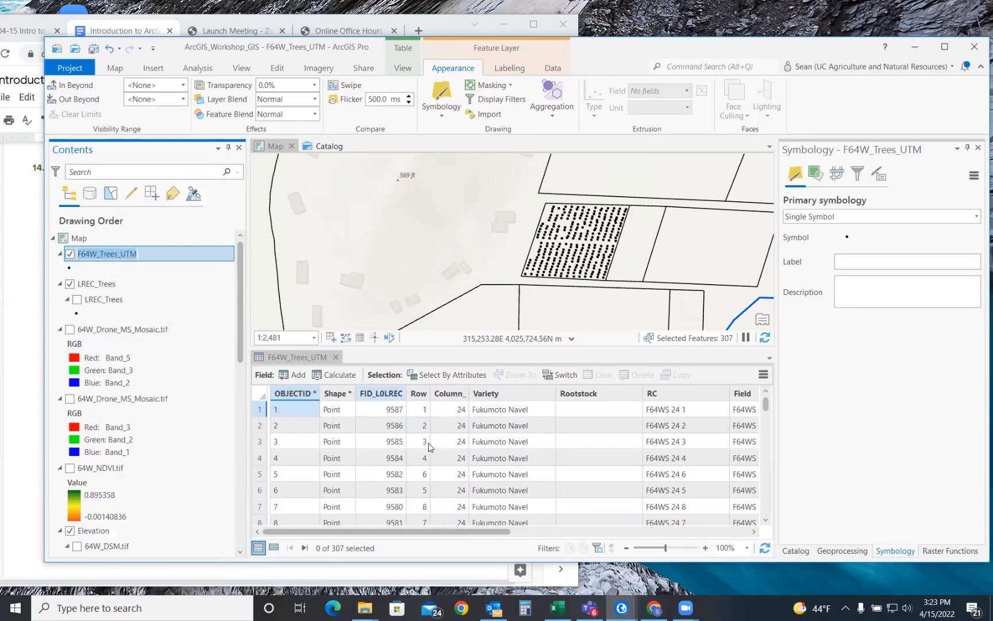
drag(426, 534, 367, 531)
click(335, 356)
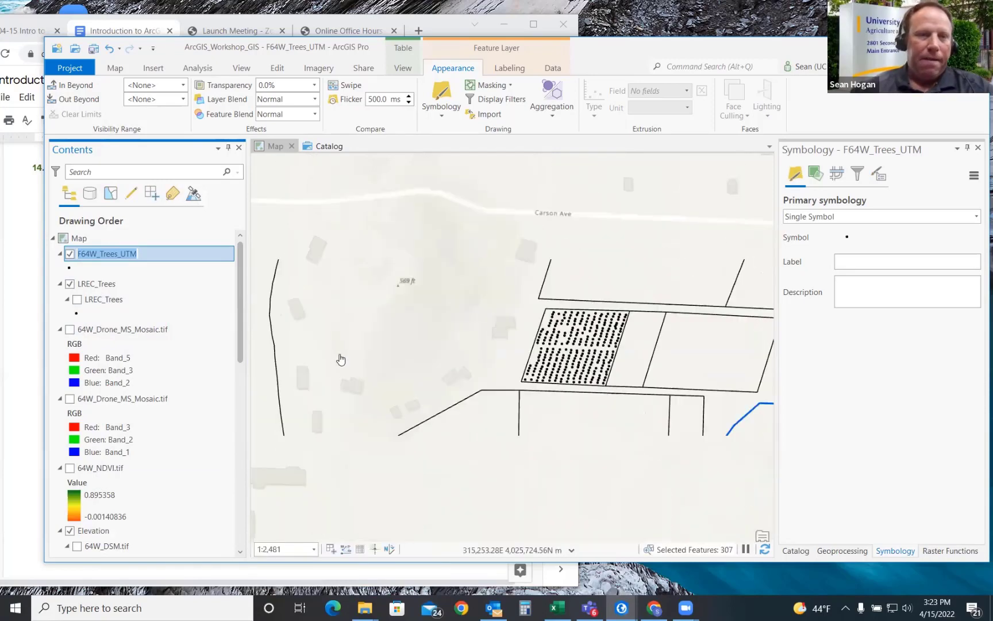
Step: Symbolize the F64W_Trees_UTM layer with proportional symbols based on the Weight field
click(109, 258)
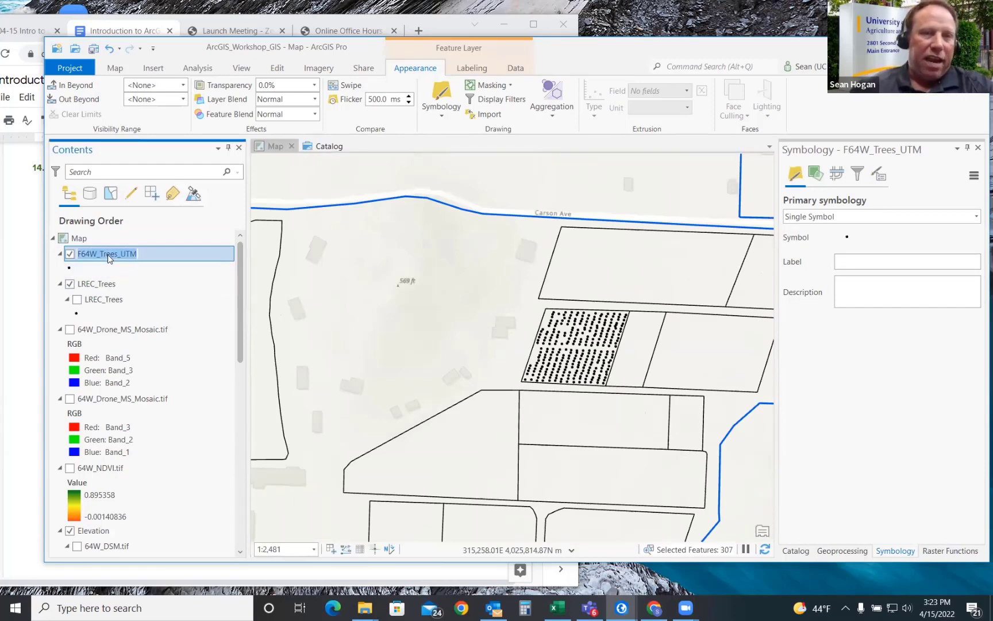
click(443, 99)
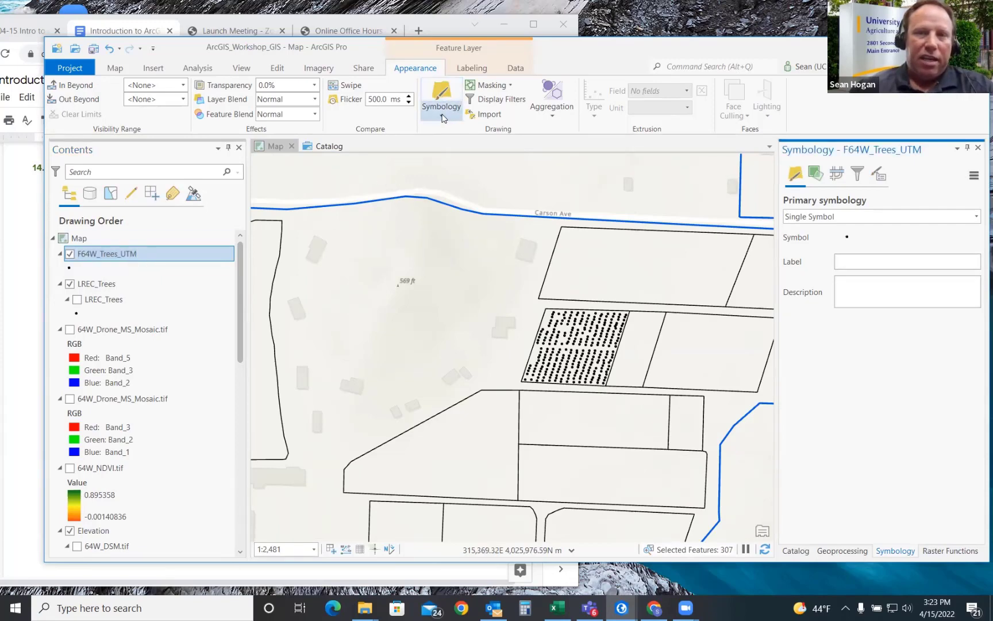
click(443, 115)
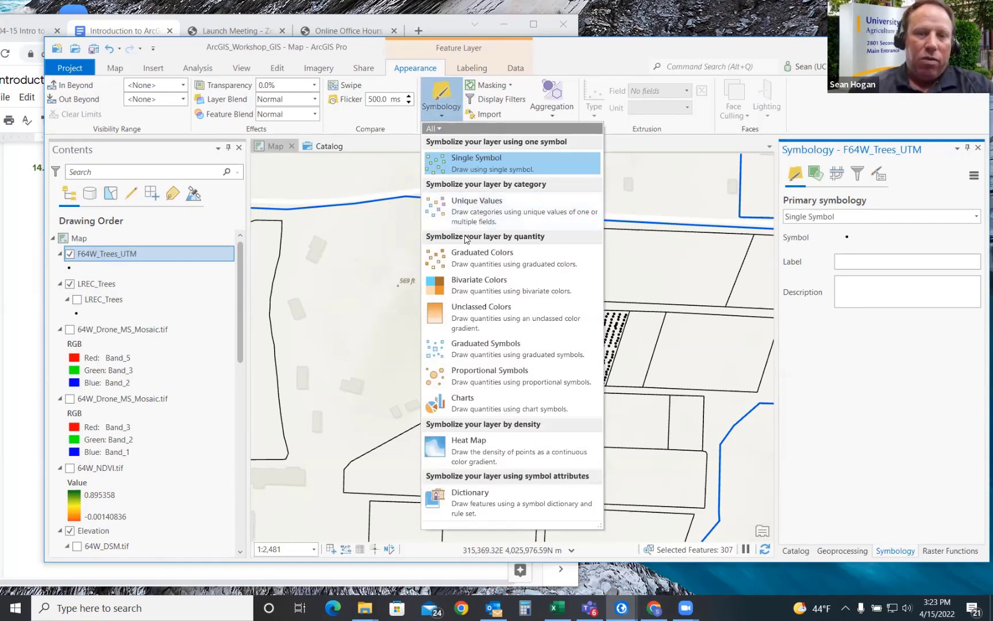
click(476, 378)
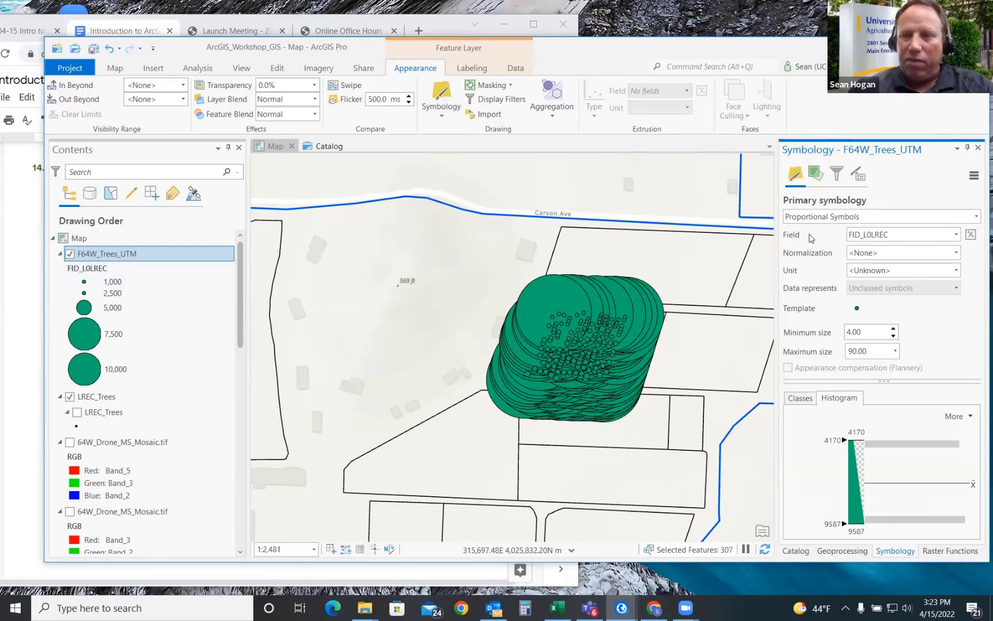
click(957, 234)
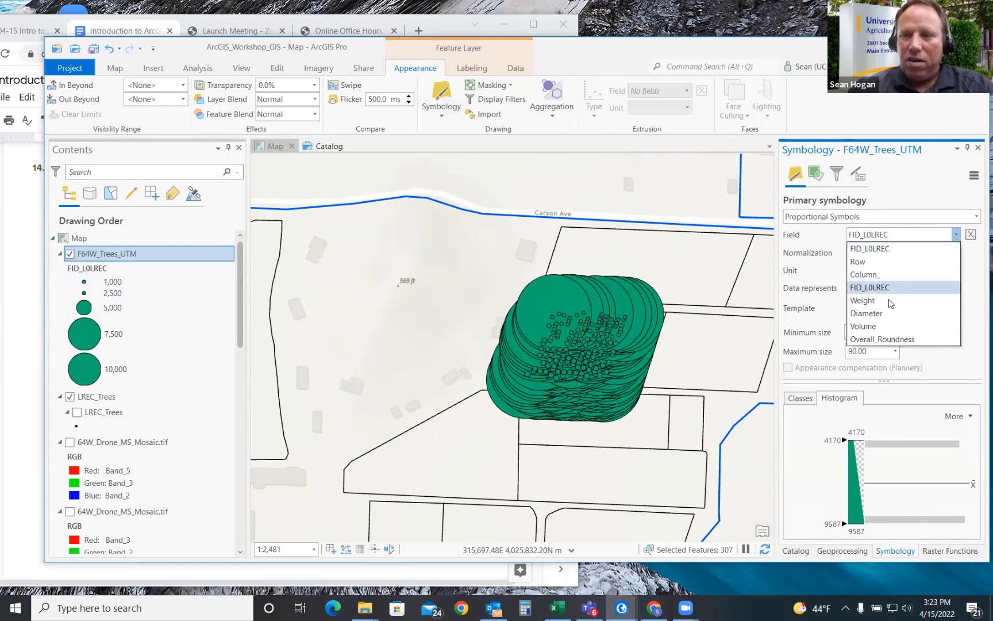
click(871, 299)
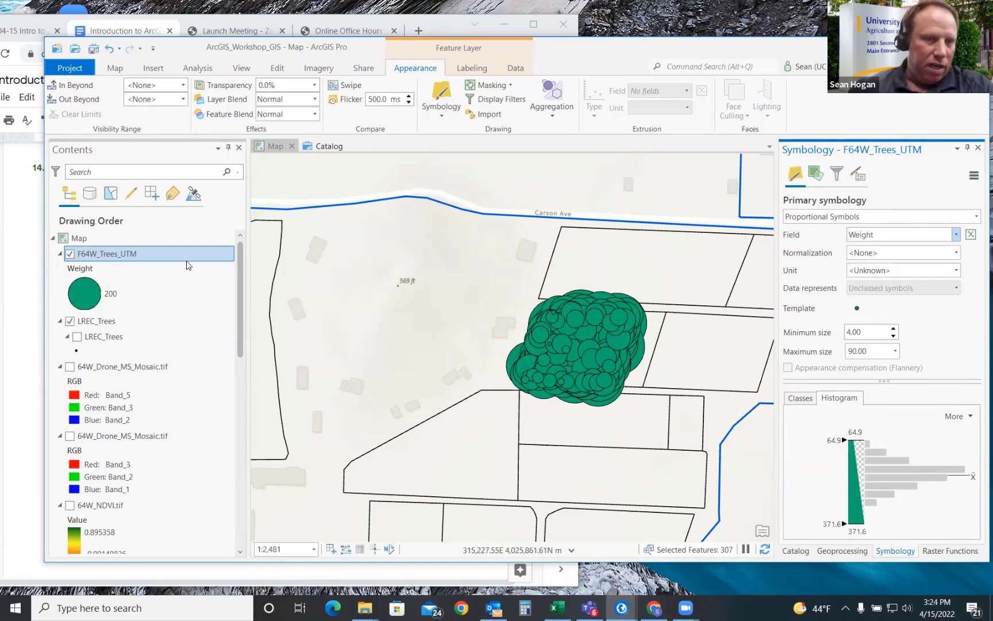
Step: Change the F64W_Trees_UTM symbology to Graduated Symbols
click(97, 256)
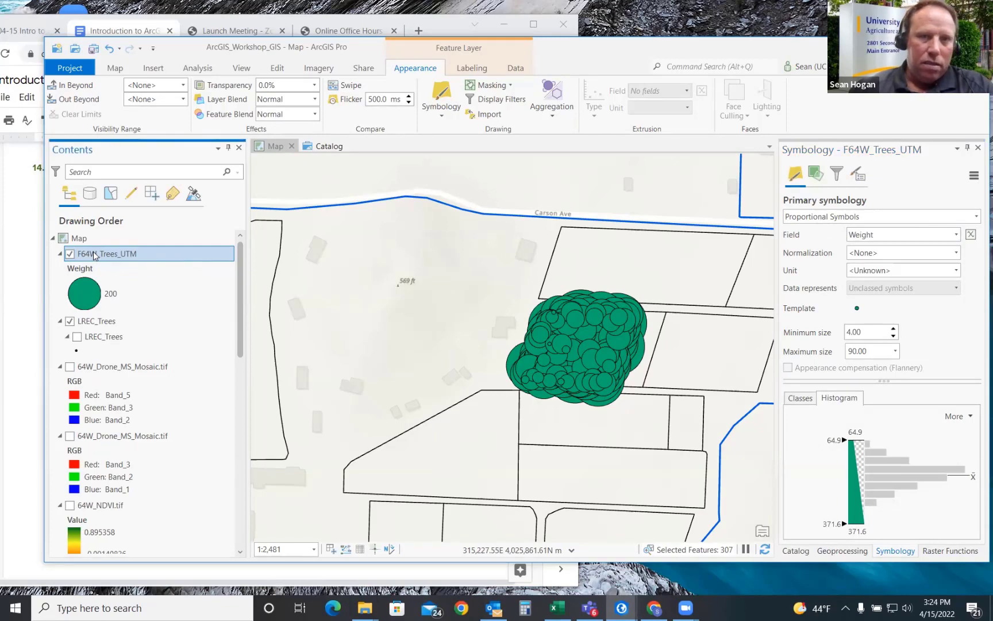
click(444, 112)
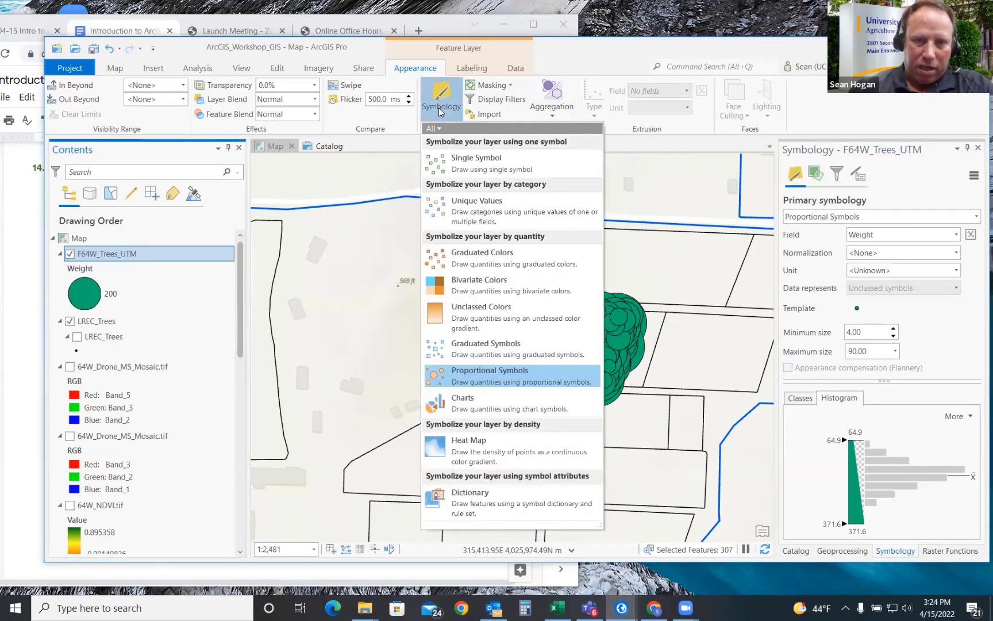
click(482, 350)
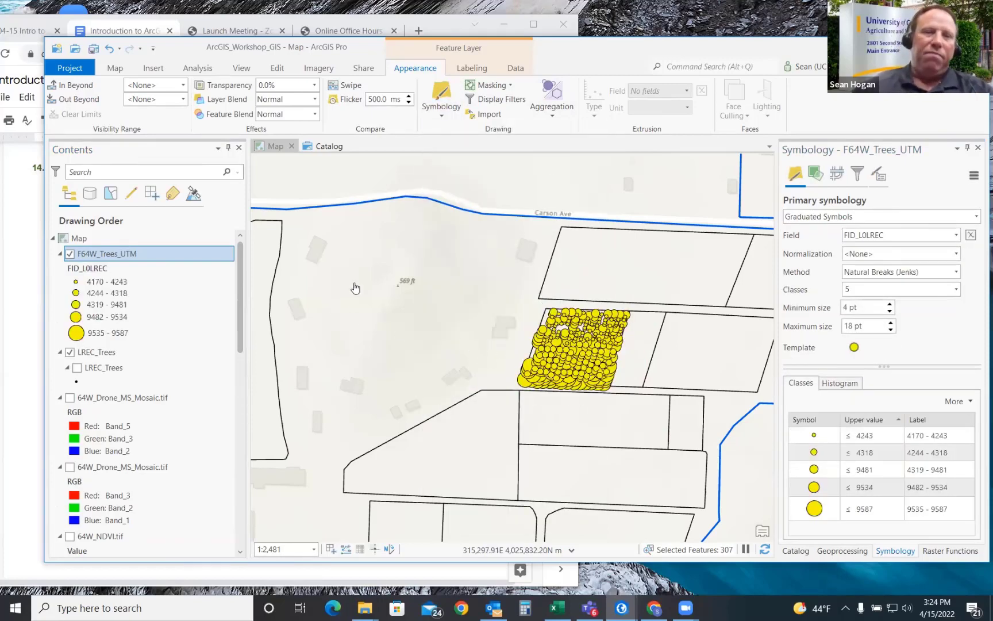
click(447, 119)
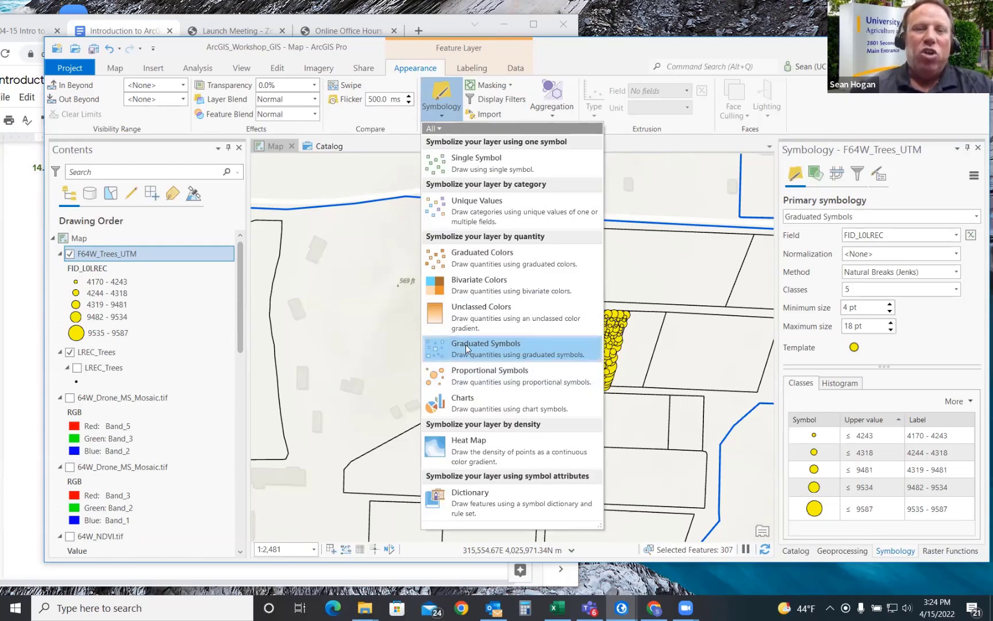
click(441, 114)
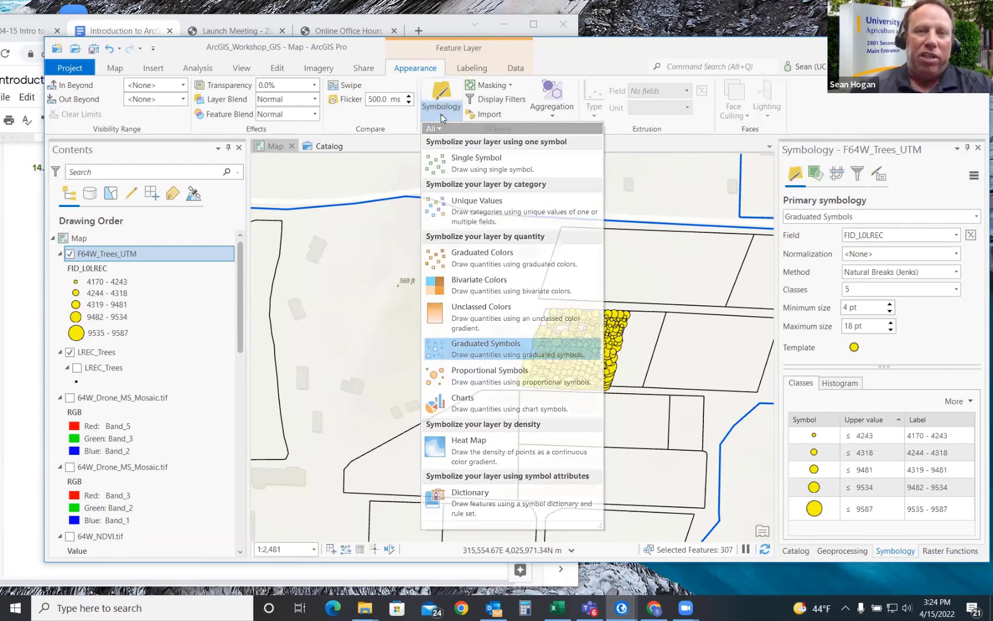
Step: Symbolize the F64W_Trees_UTM layer with Graduated Symbols based on the Weight field
click(441, 114)
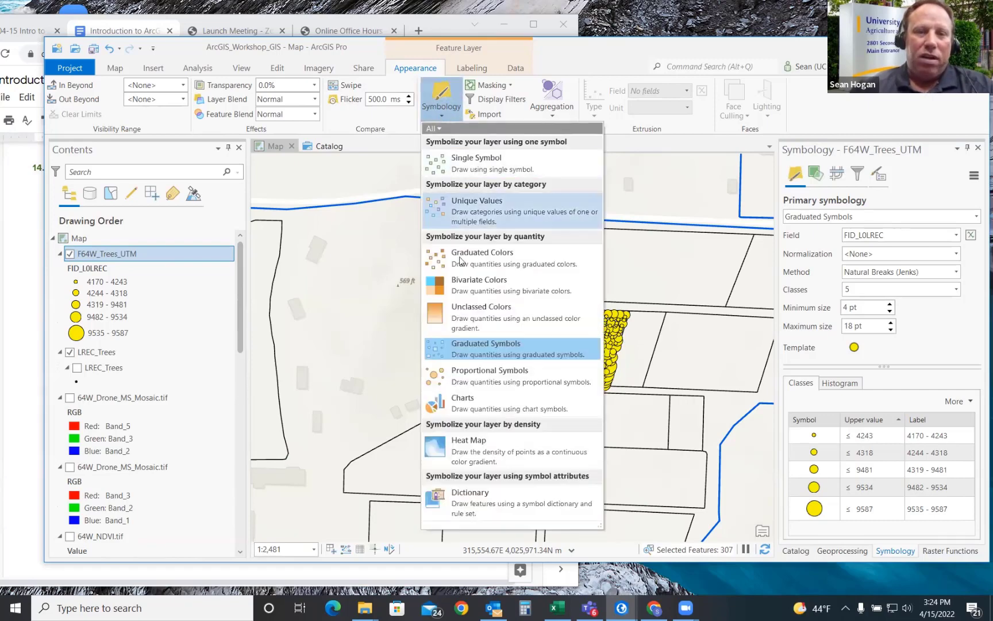
click(469, 347)
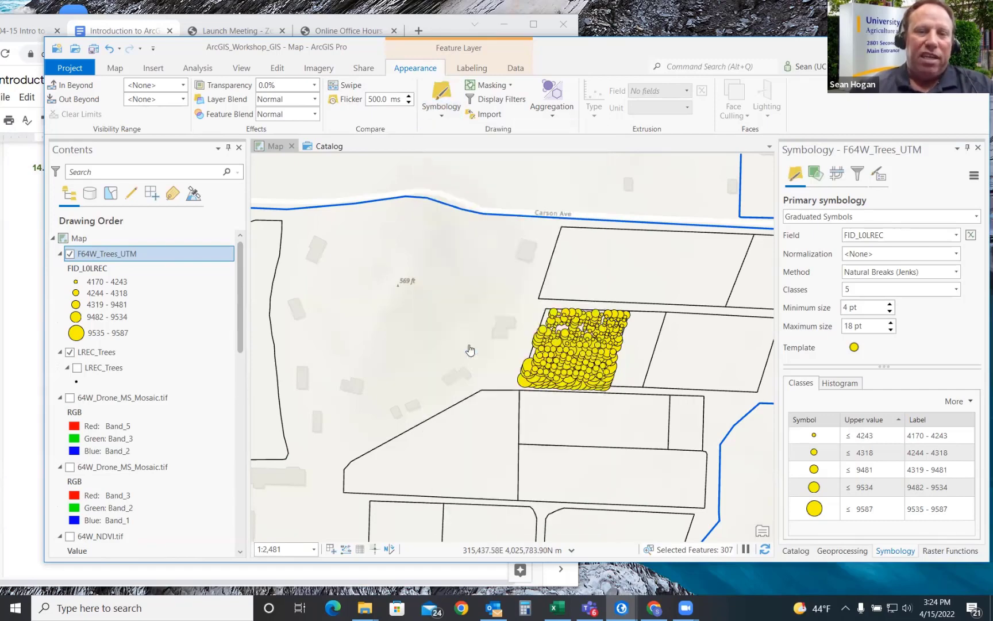
scroll(591, 347, up, 5)
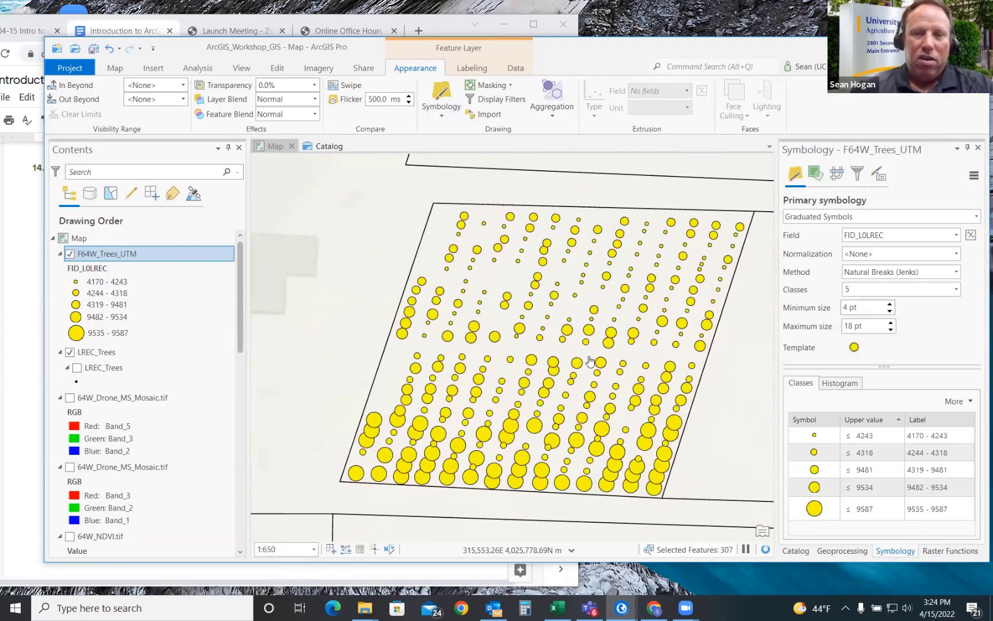
drag(684, 359, 670, 352)
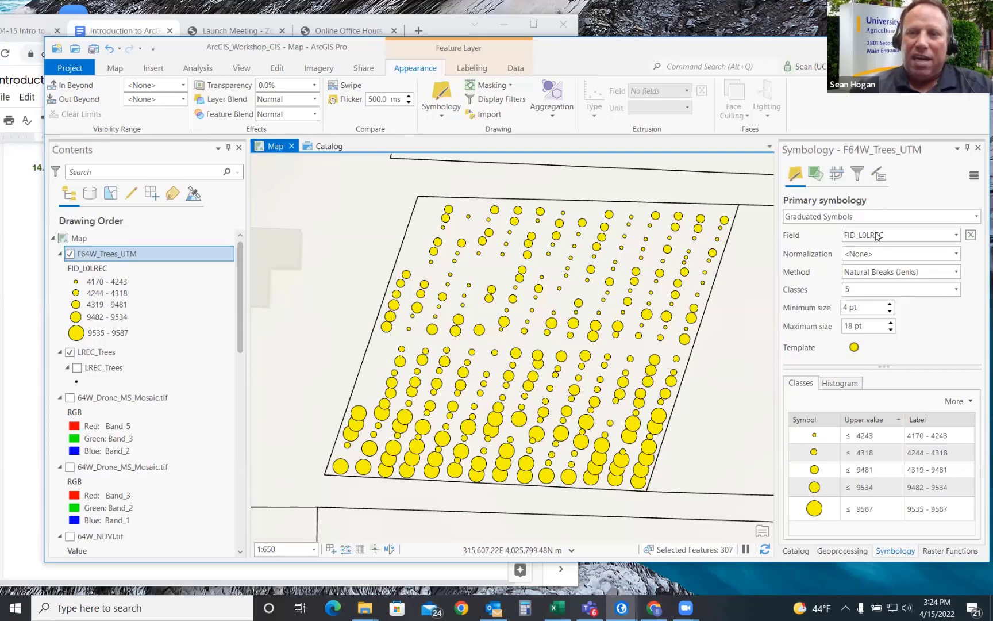
click(957, 235)
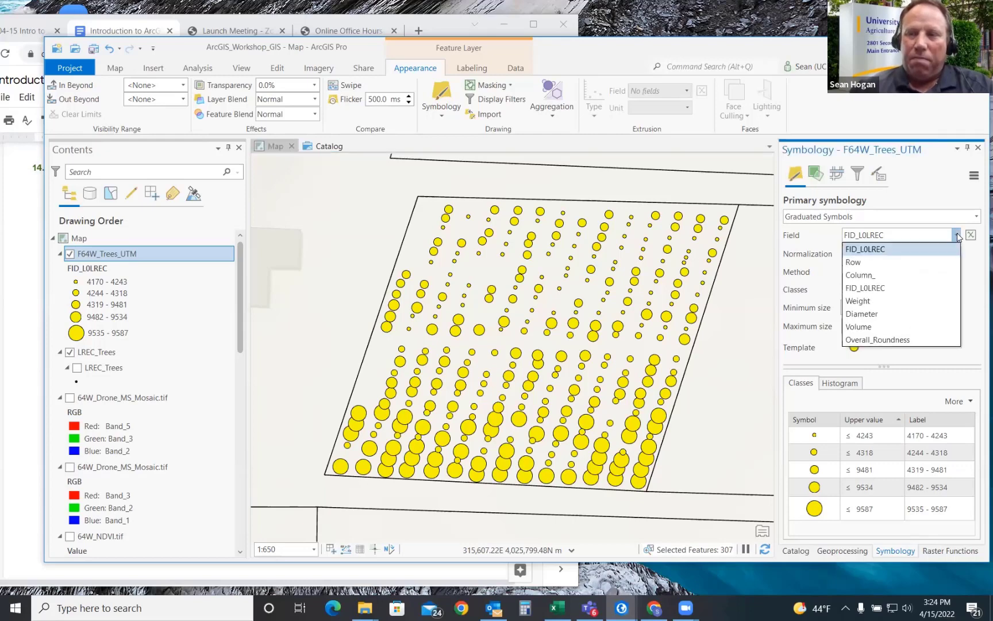
click(861, 303)
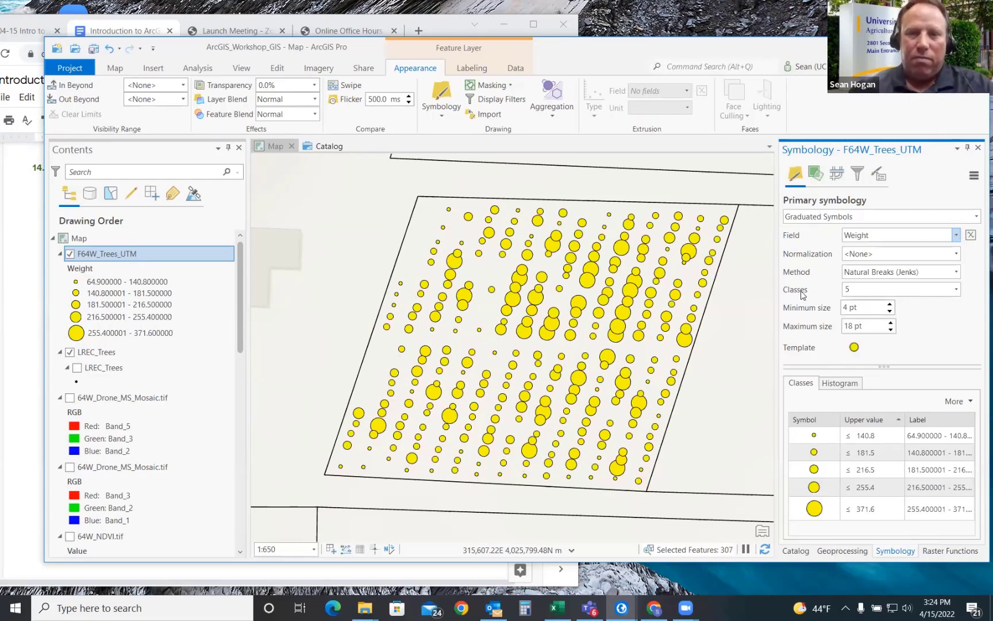
Step: Show the Band_5/Band_3/Band_2 64W_Drone_MS_Mosaic.tif layer and hide the LREC_Projects and LREC_Boundary polygon layers
click(70, 397)
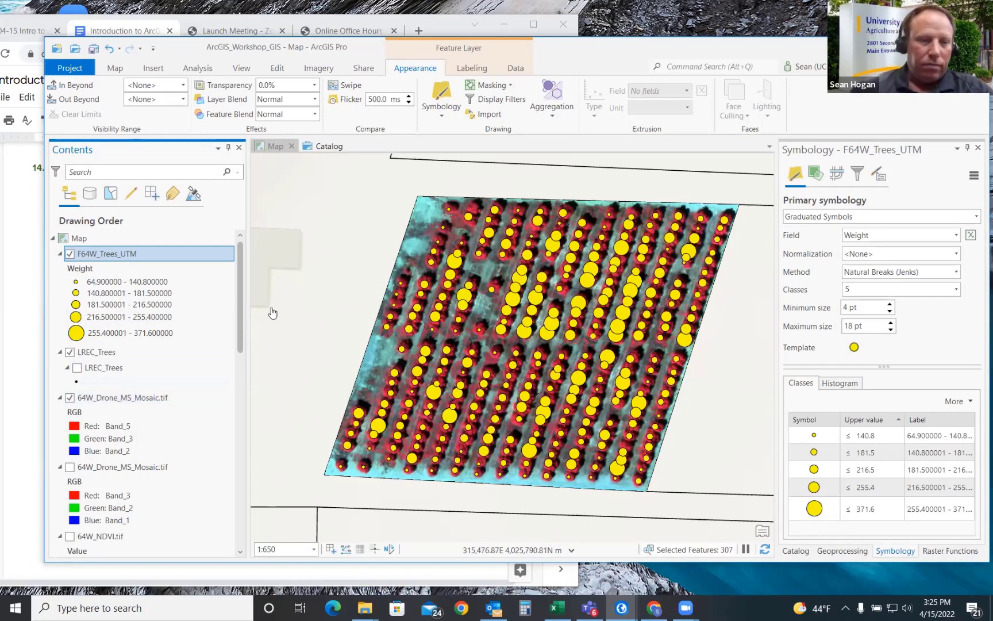
scroll(240, 319, down, 1)
drag(240, 319, 239, 491)
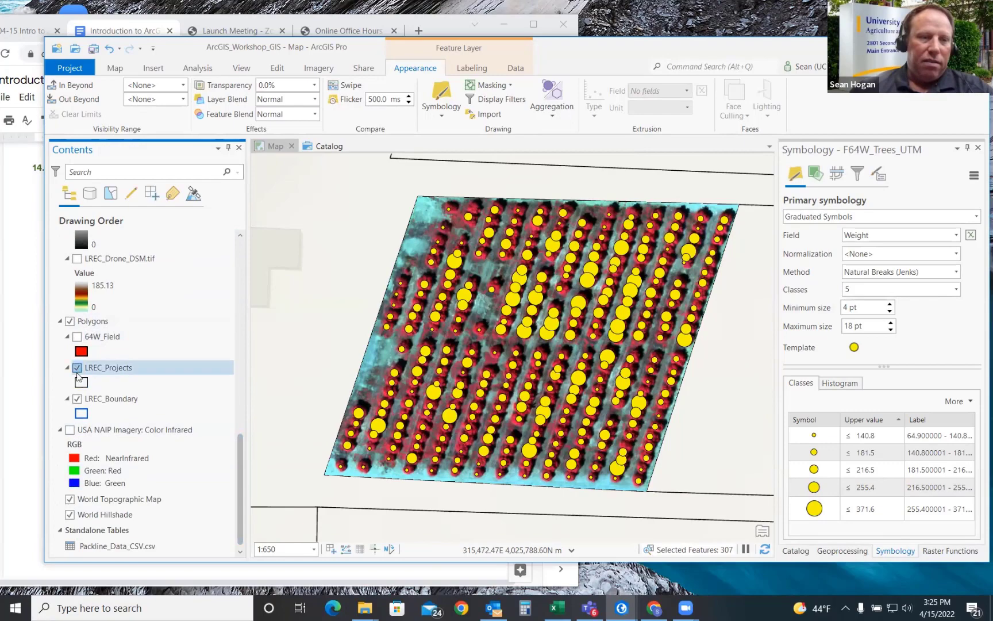
click(77, 367)
click(77, 399)
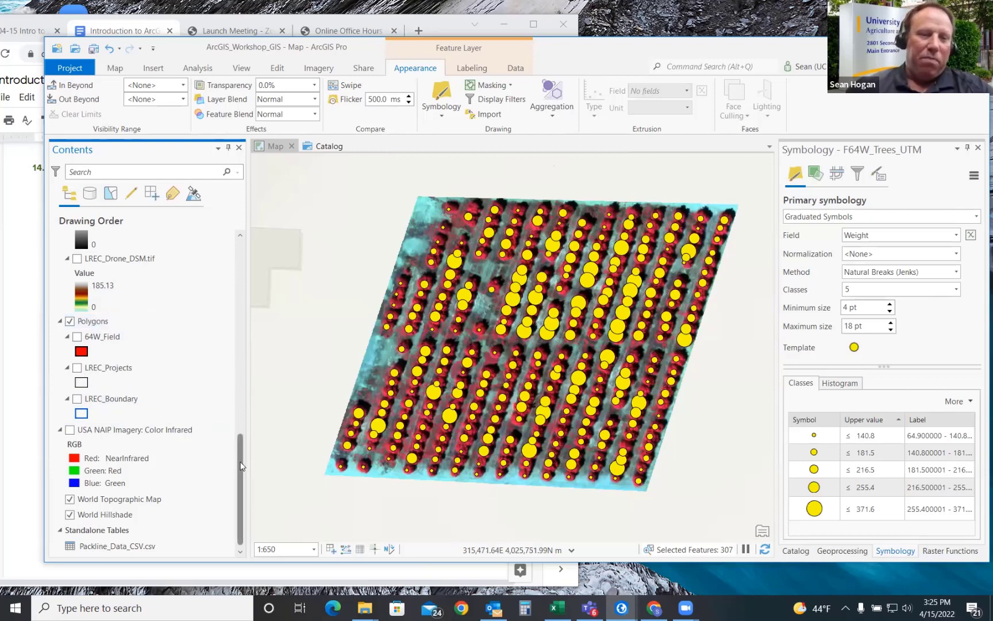
drag(241, 465, 244, 338)
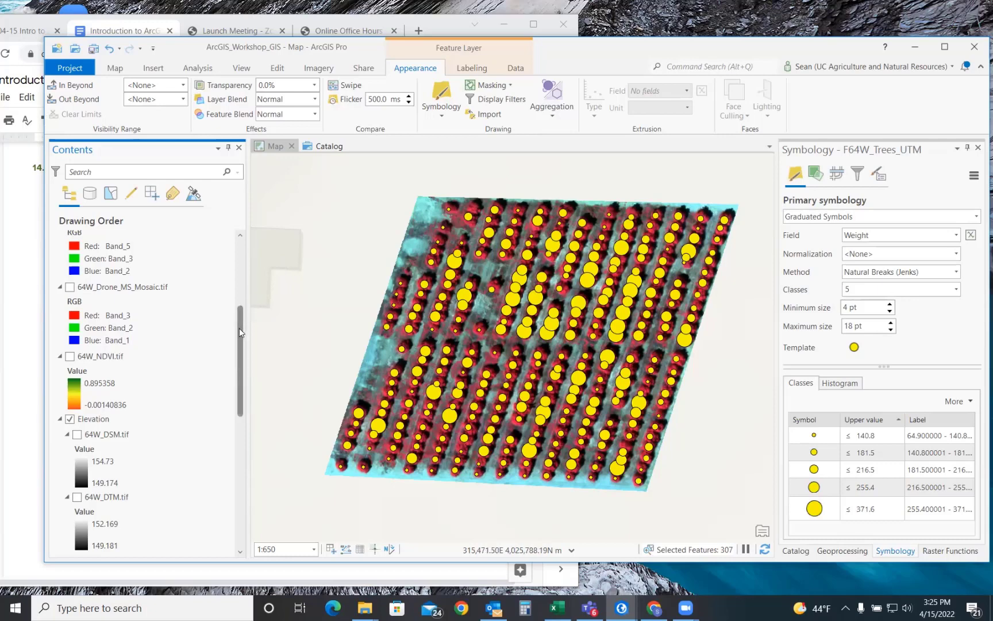
scroll(245, 267, up, 3)
scroll(245, 266, up, 1)
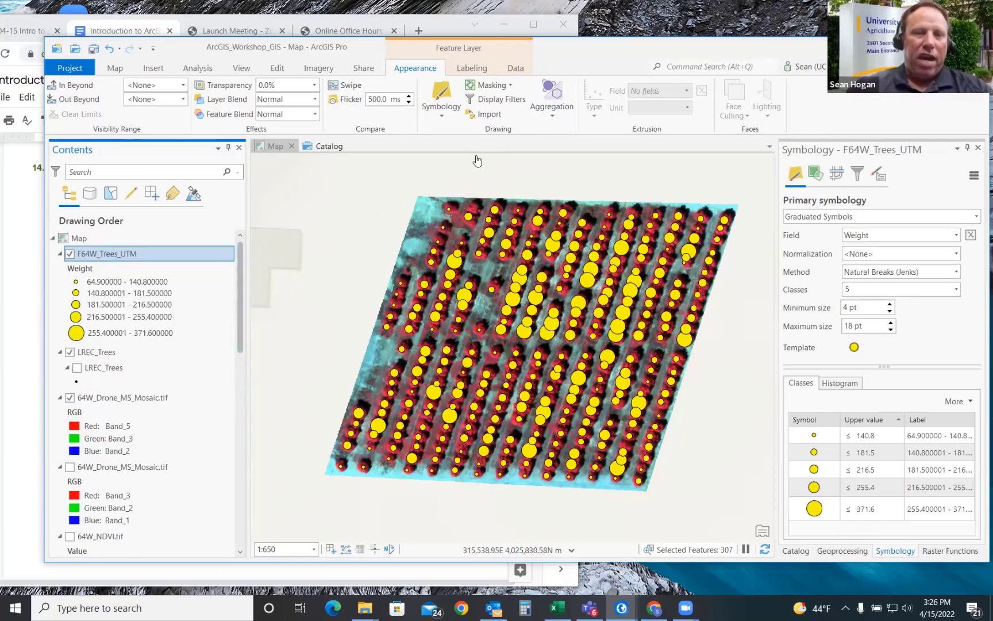
Step: Close the Catalog view and create a new ANSI Landscape Letter layout, 8.5" x 11"
click(272, 147)
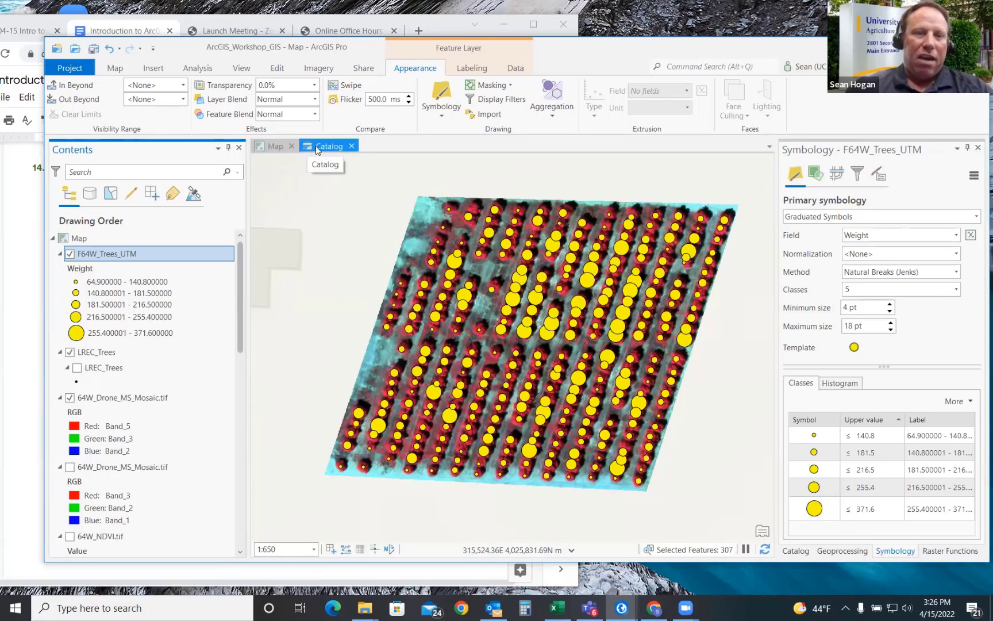
click(351, 146)
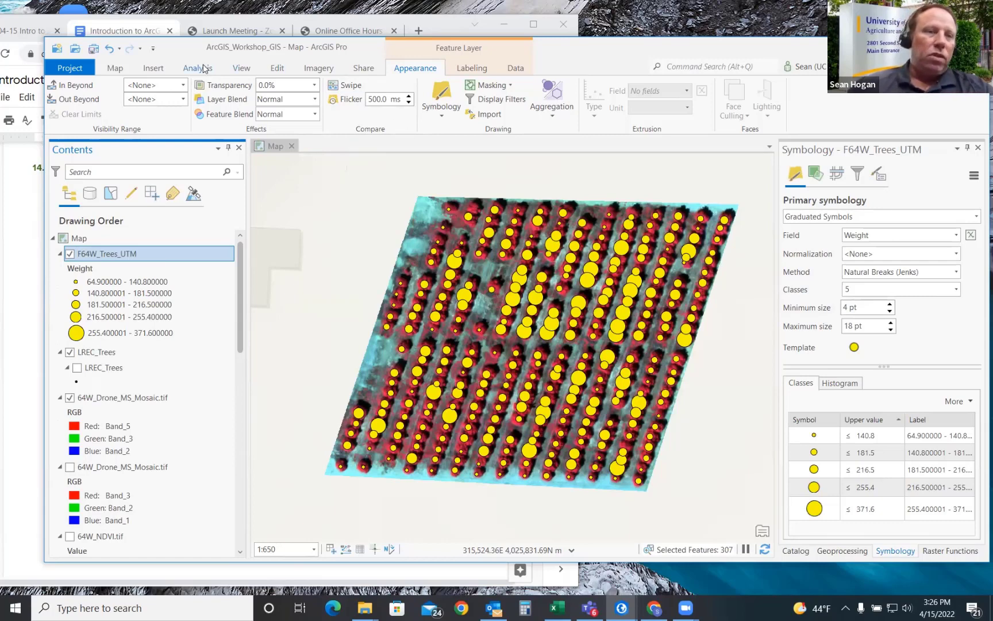
click(152, 70)
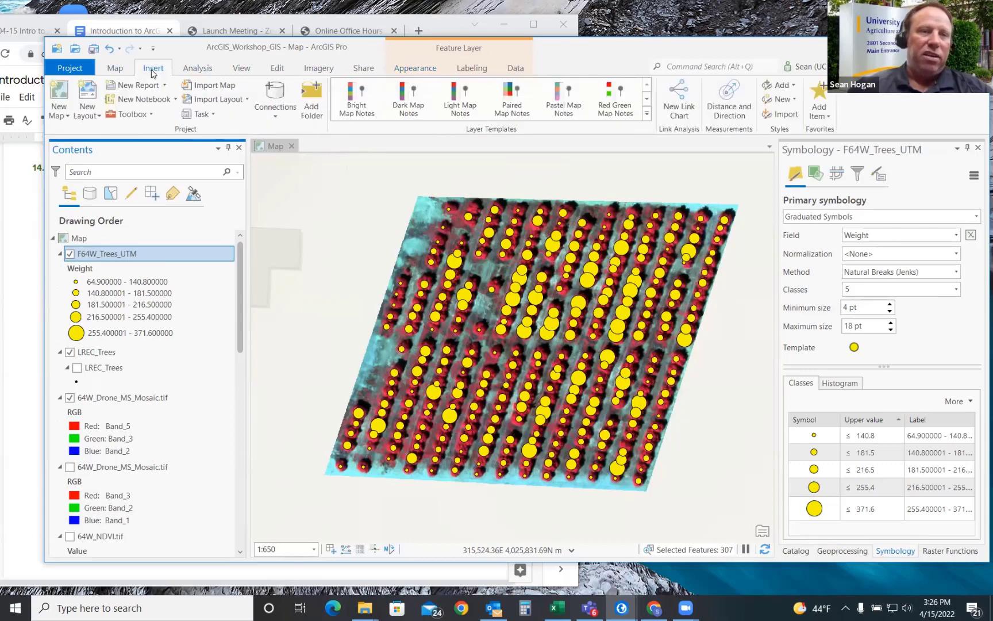
click(88, 97)
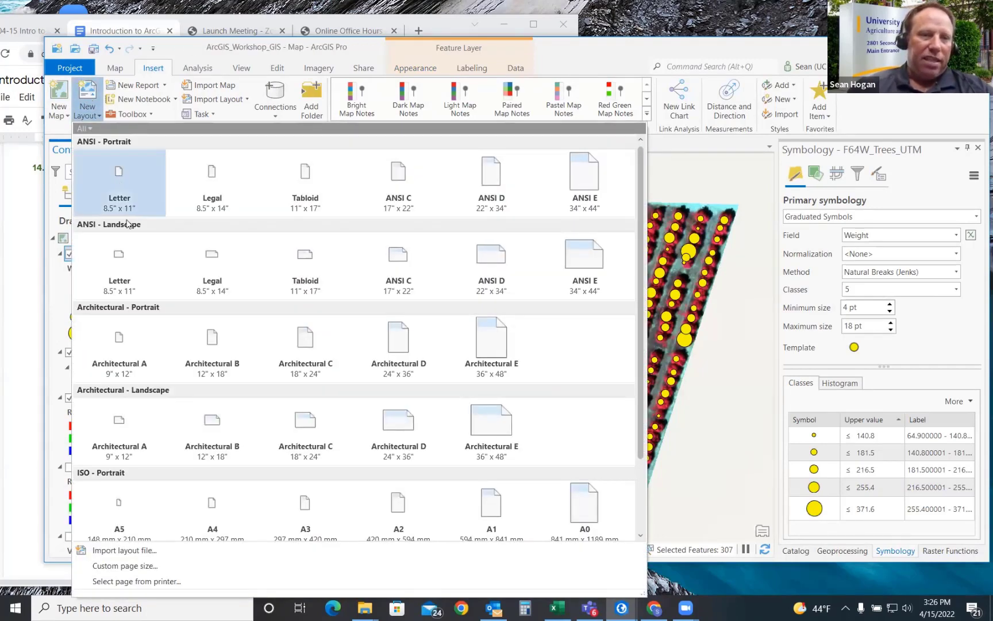
click(119, 262)
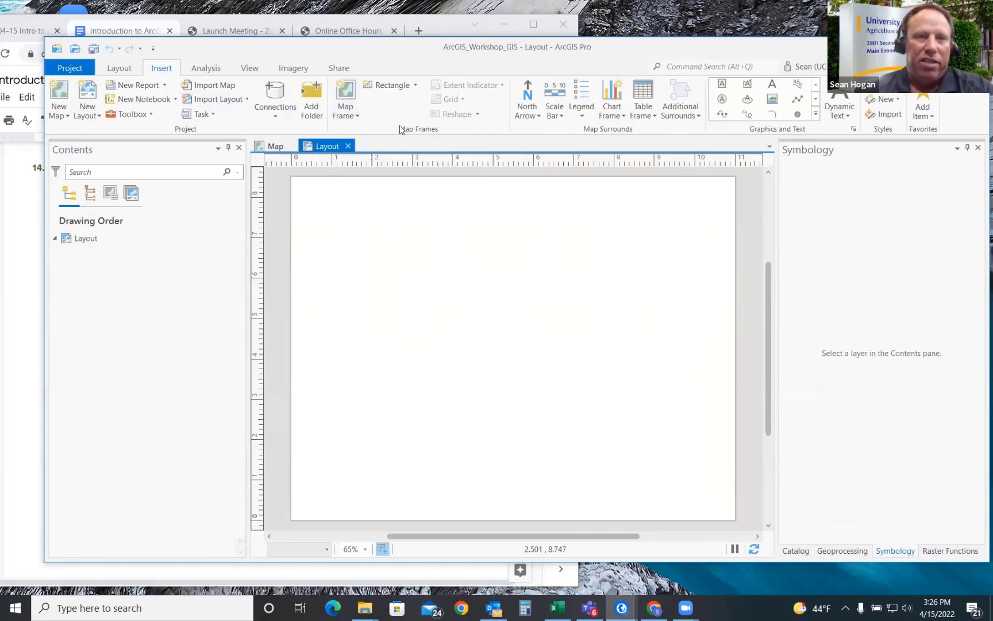
Step: Insert a map frame with the map's 1:650 extent, covering the whole layout page
click(346, 97)
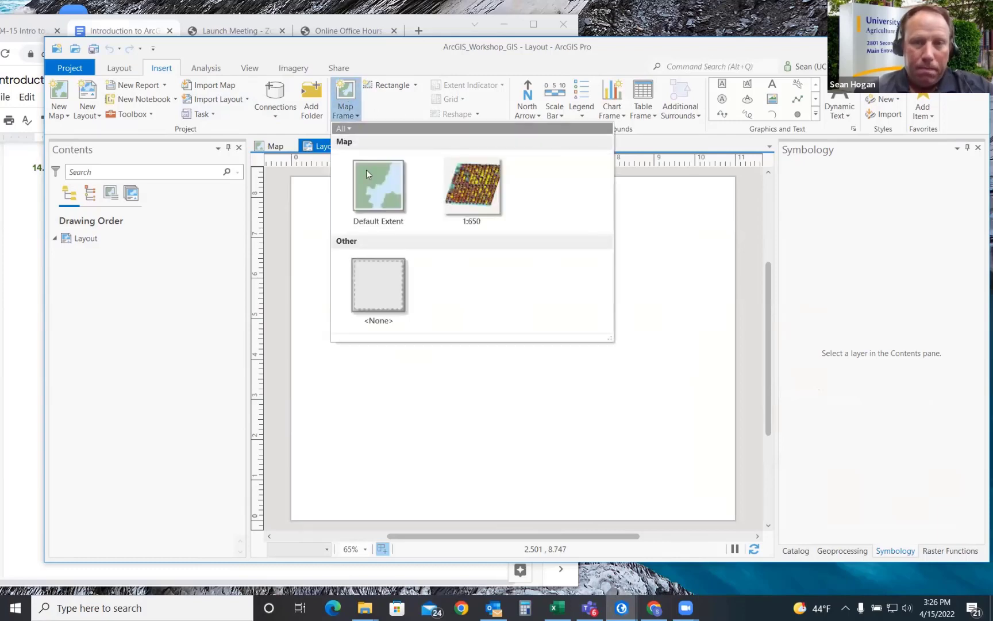
click(473, 189)
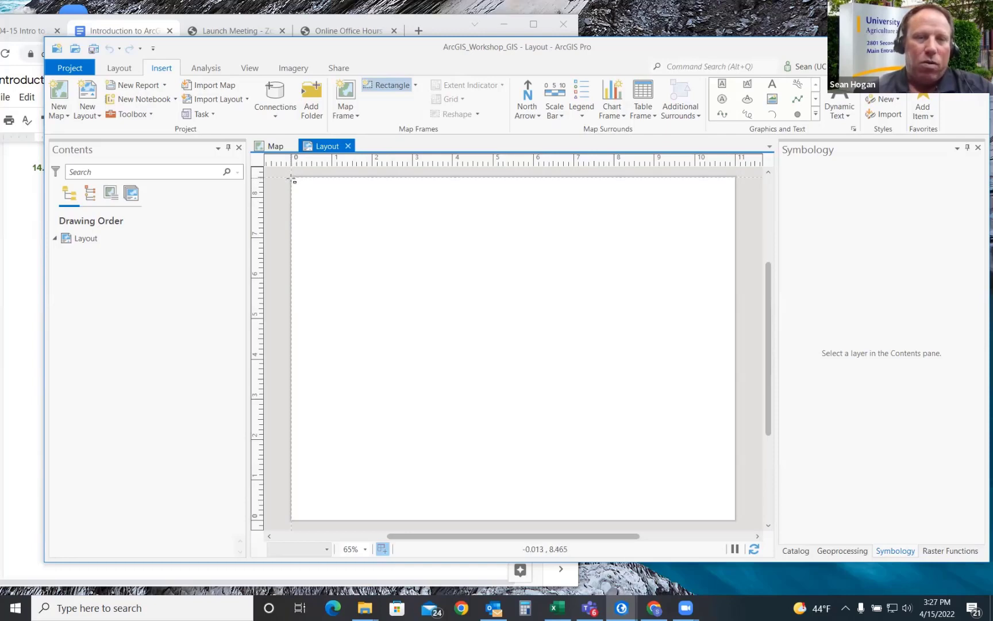
mouse_move(292, 179)
mouse_down()
mouse_move(512, 323)
mouse_move(653, 468)
mouse_move(734, 523)
mouse_up()
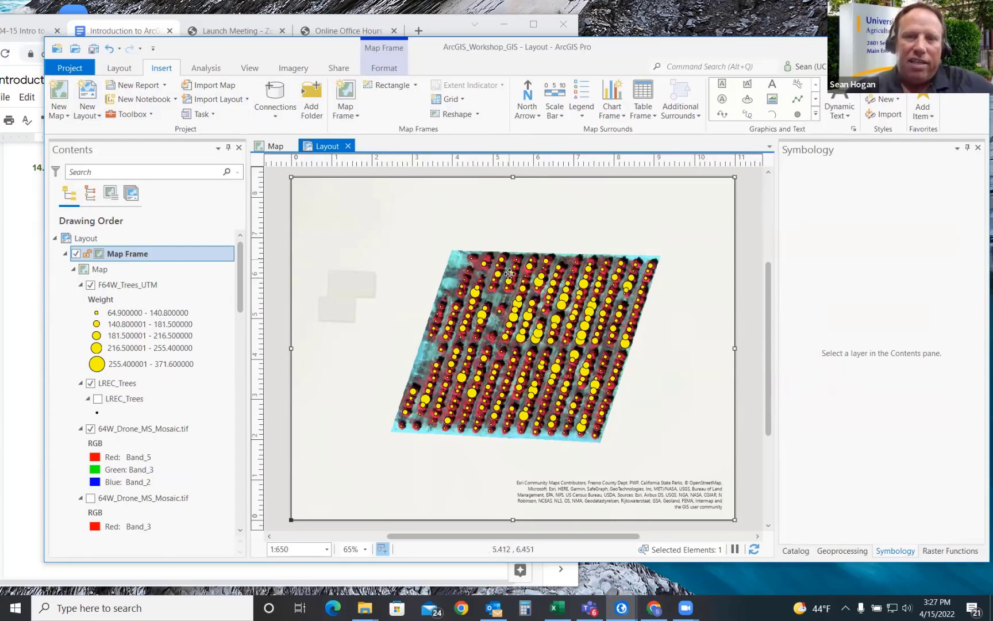
Step: Activate the layout's map frame and enlarge the orchard to a scale of 1:500, centred on the page
right_click(516, 290)
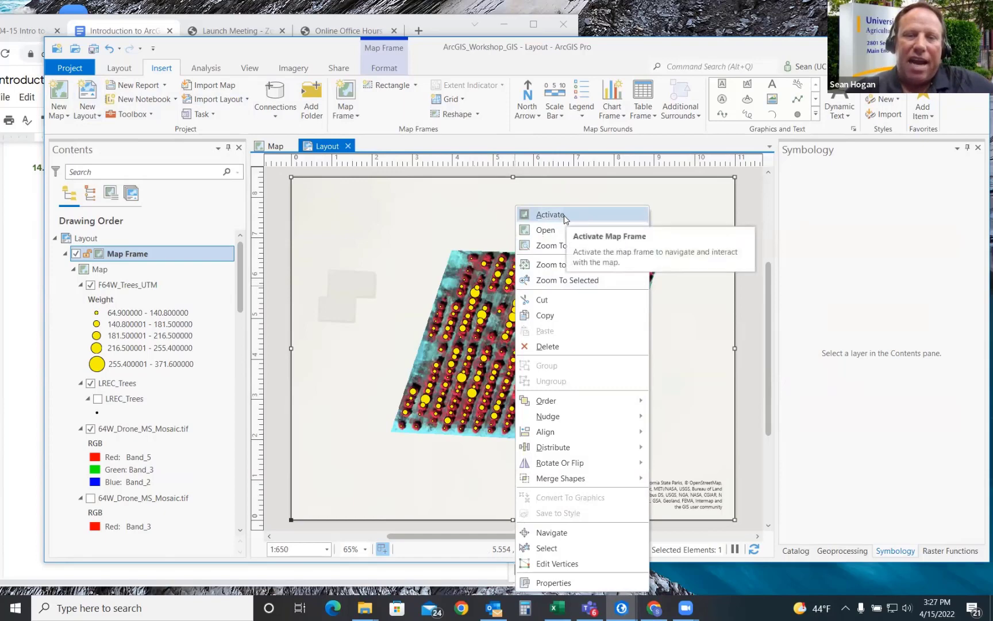
click(471, 215)
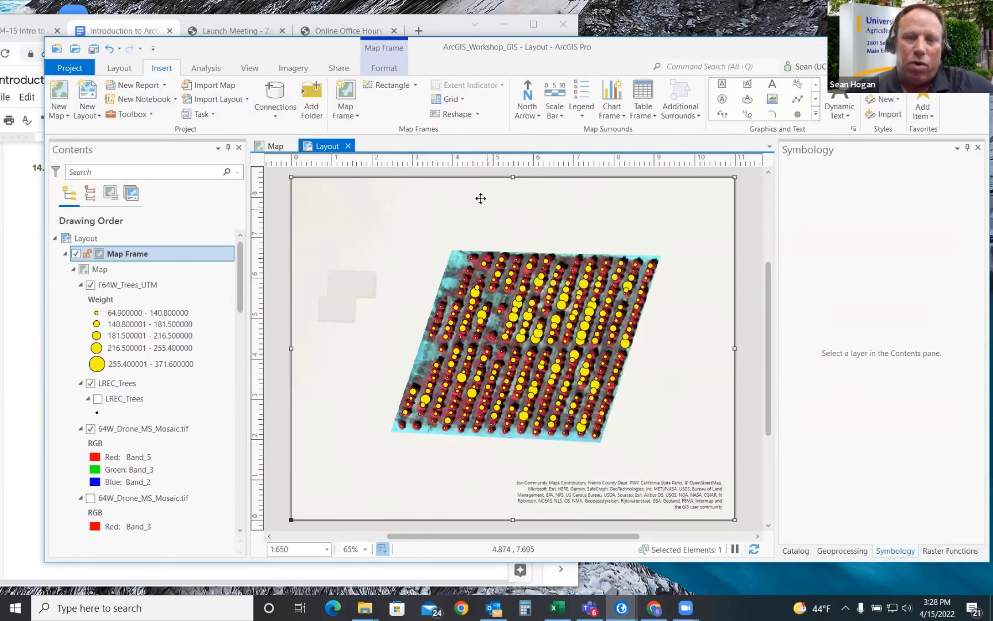
mouse_move(481, 240)
mouse_down()
mouse_move(493, 255)
mouse_move(496, 237)
mouse_move(514, 244)
mouse_move(508, 265)
mouse_move(477, 252)
mouse_move(488, 238)
mouse_up()
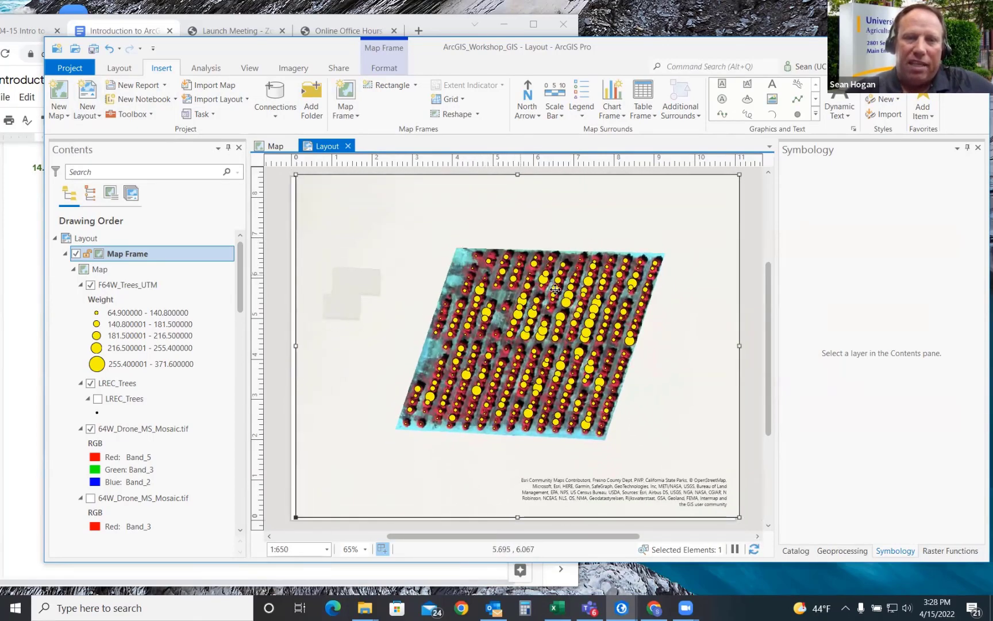
right_click(527, 252)
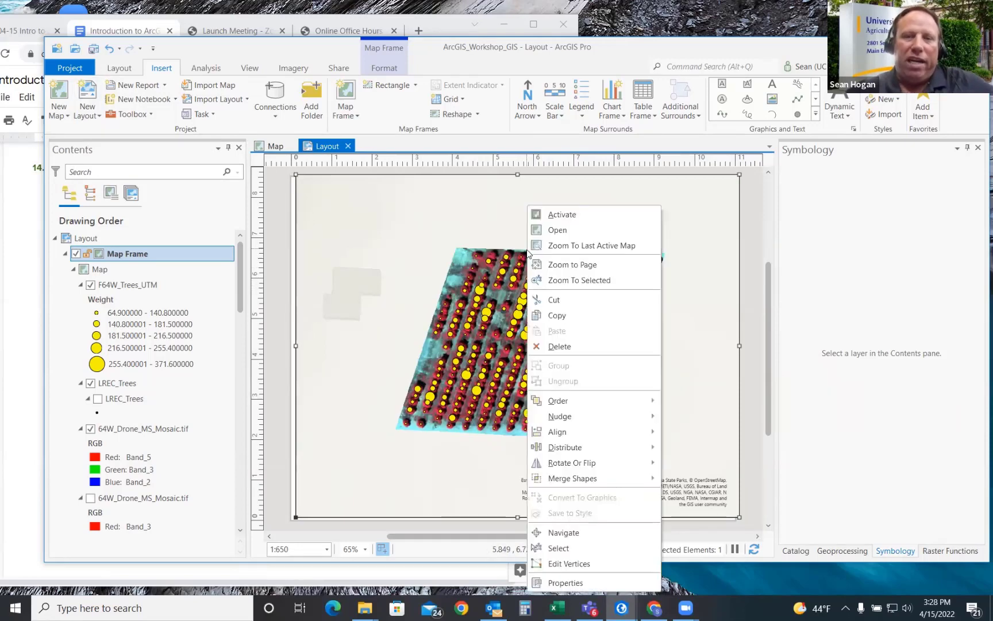
click(554, 214)
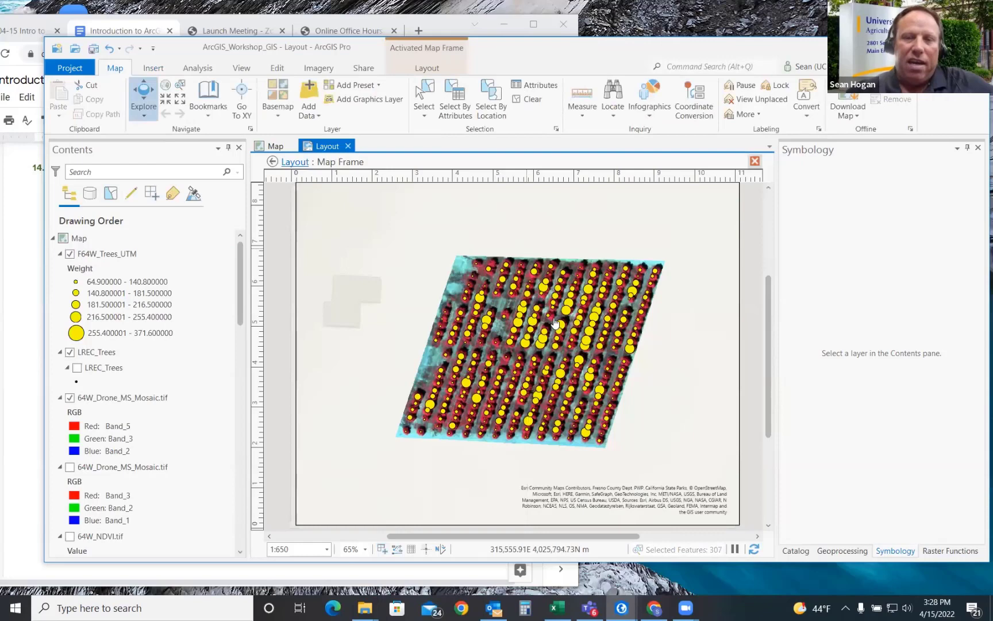
scroll(553, 322, down, 2)
scroll(553, 323, up, 2)
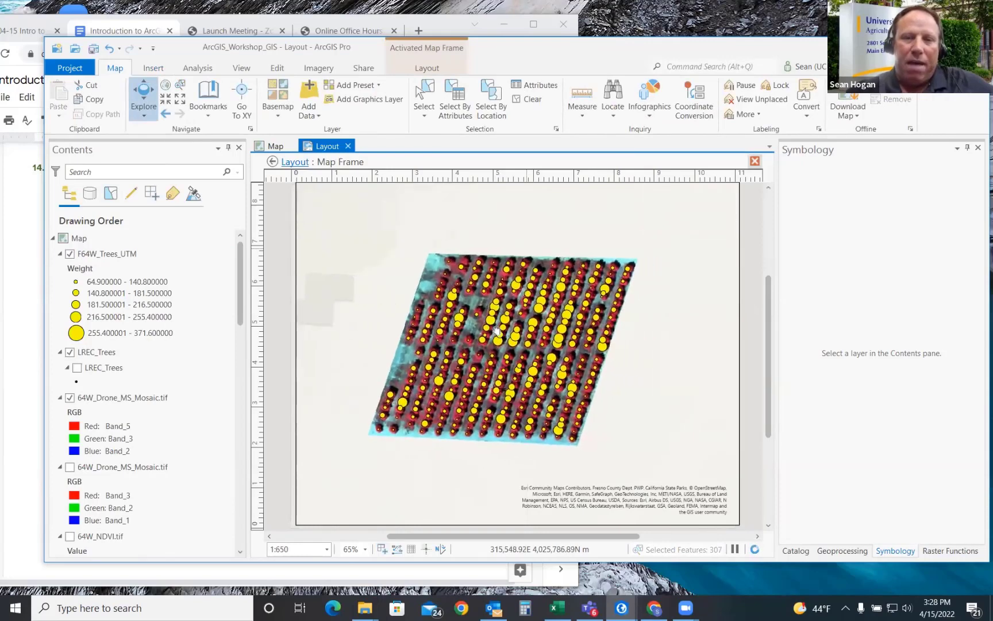
scroll(521, 319, up, 2)
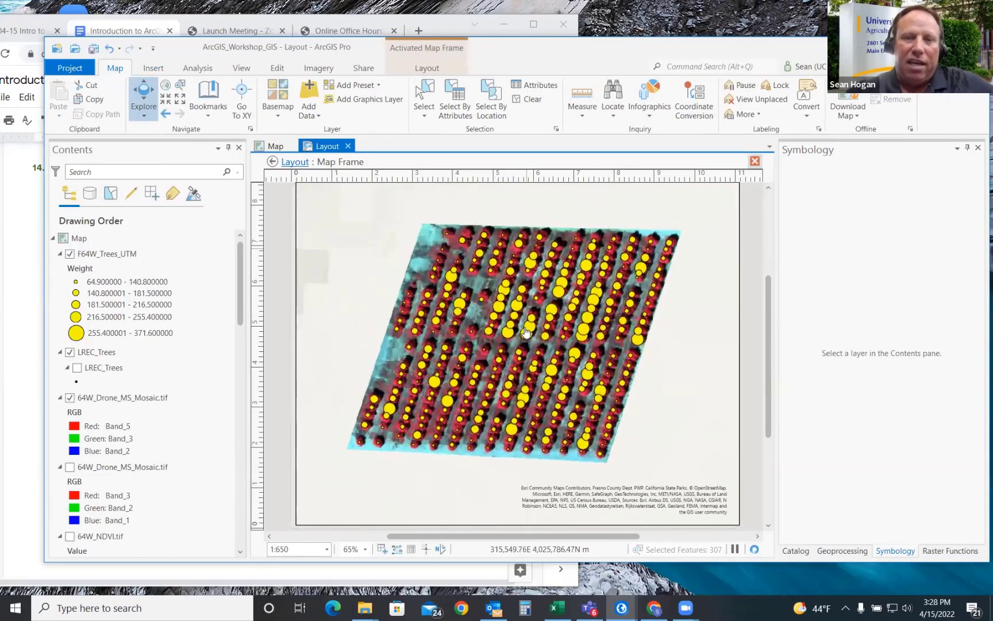
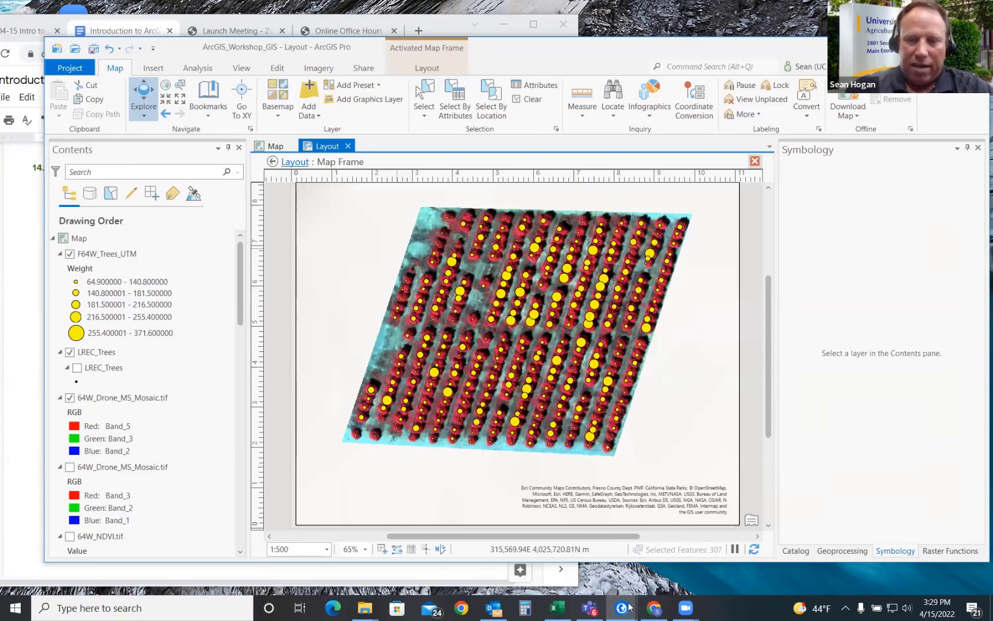
Step: Switch to the Arc_Pro_GIS_Exercise project, examine its Primary Layout as a finished example, and return to the ArcGIS_Workshop_GIS layout
mouse_move(621, 608)
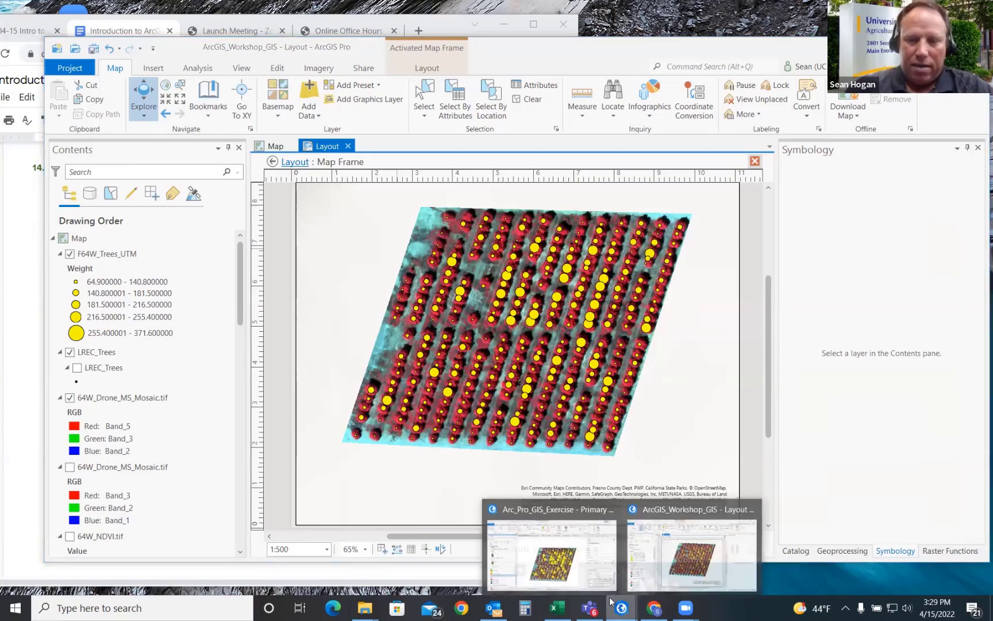
click(565, 554)
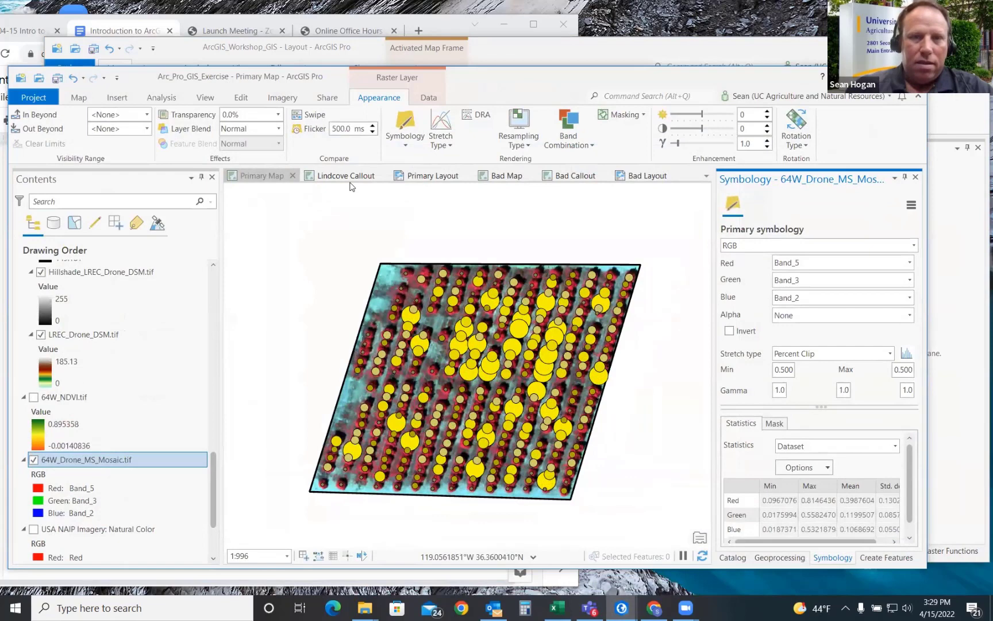
click(434, 174)
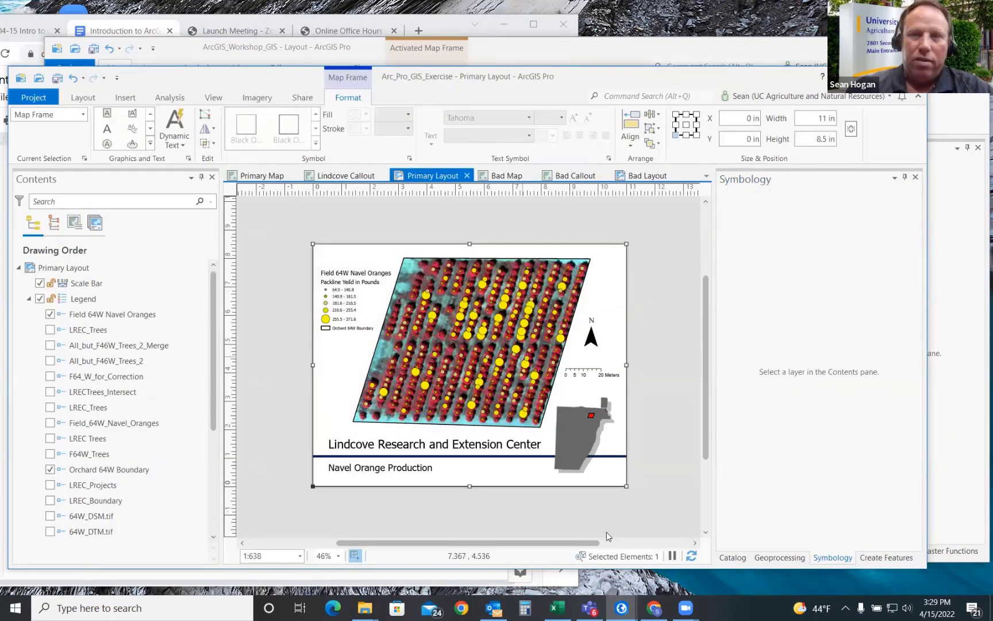
click(852, 76)
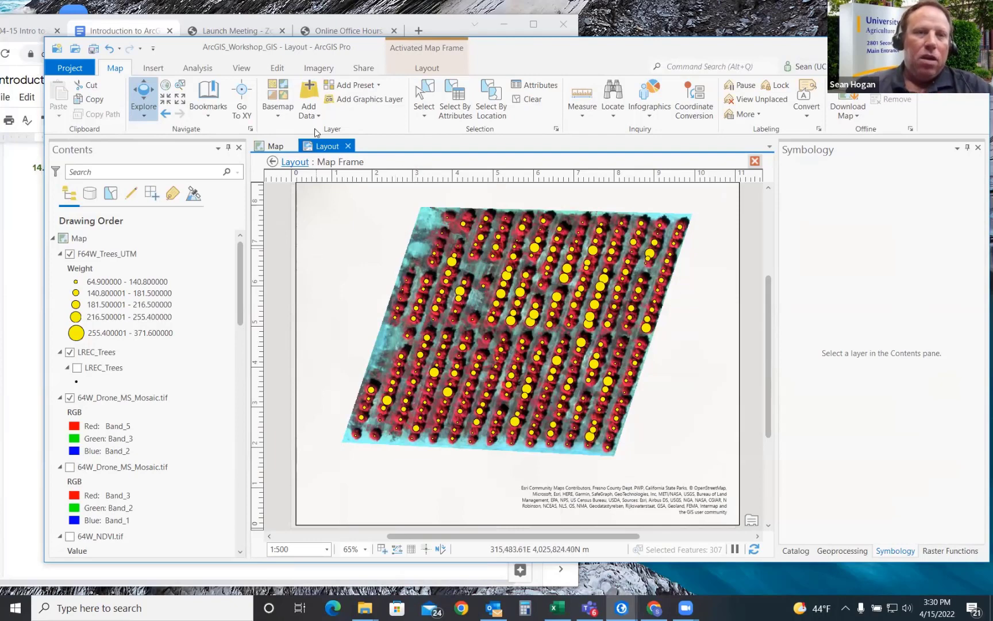
Step: Close the map frame's activation and move the frame so its edges align with the layout page
click(420, 69)
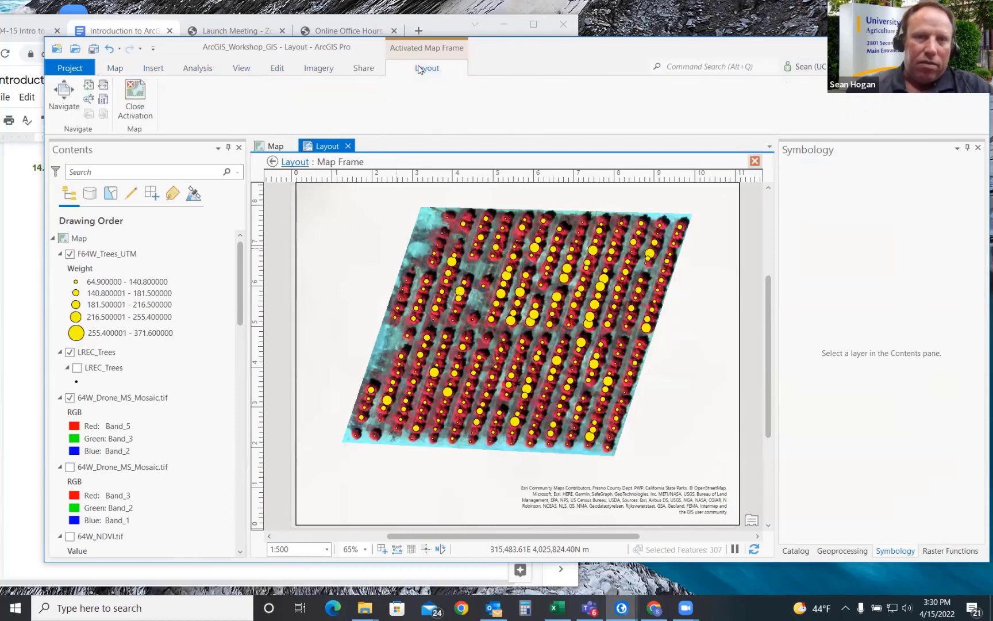
click(137, 96)
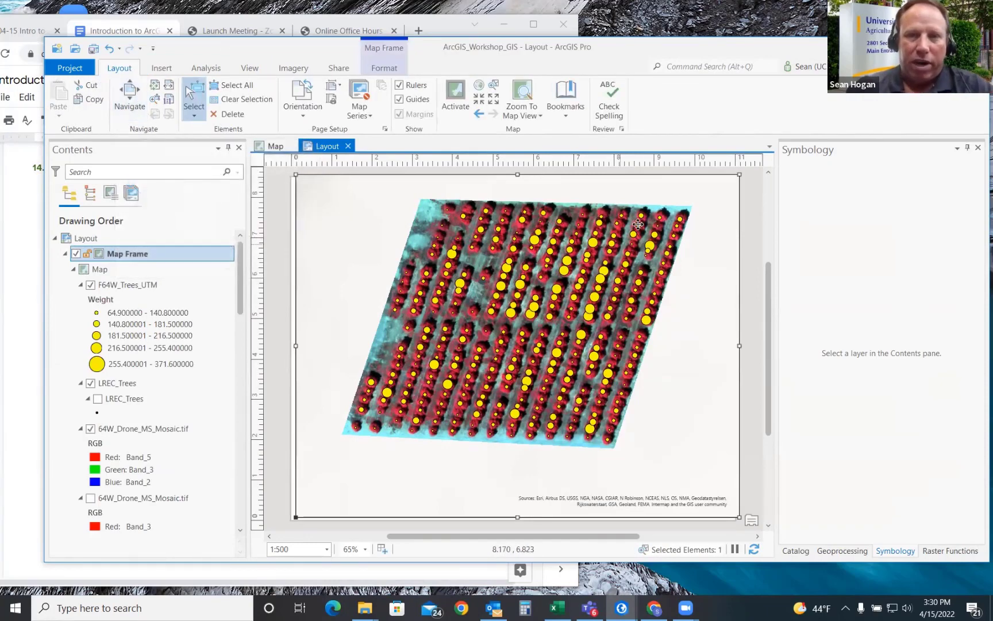
drag(625, 194, 621, 197)
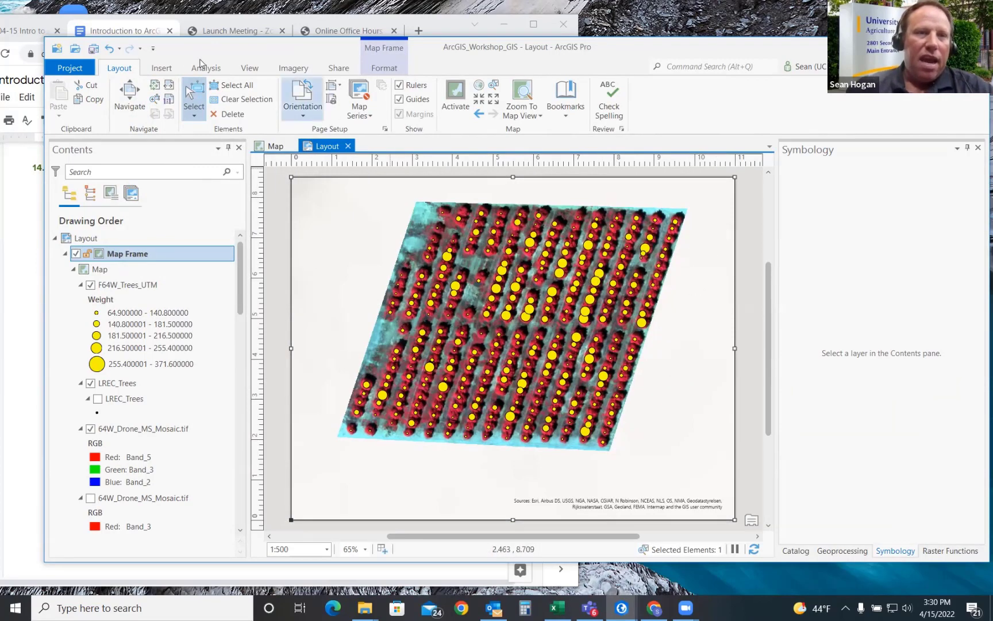
click(162, 69)
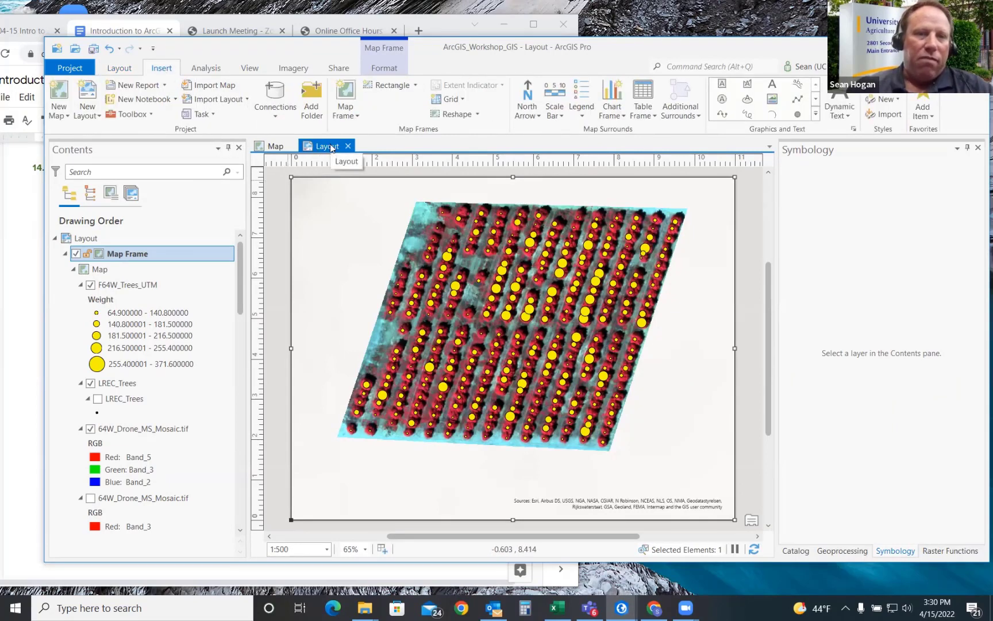
Step: Add a text element reading "Lindcove" to the layout, just below the lower-left corner of the orchard imagery
click(277, 147)
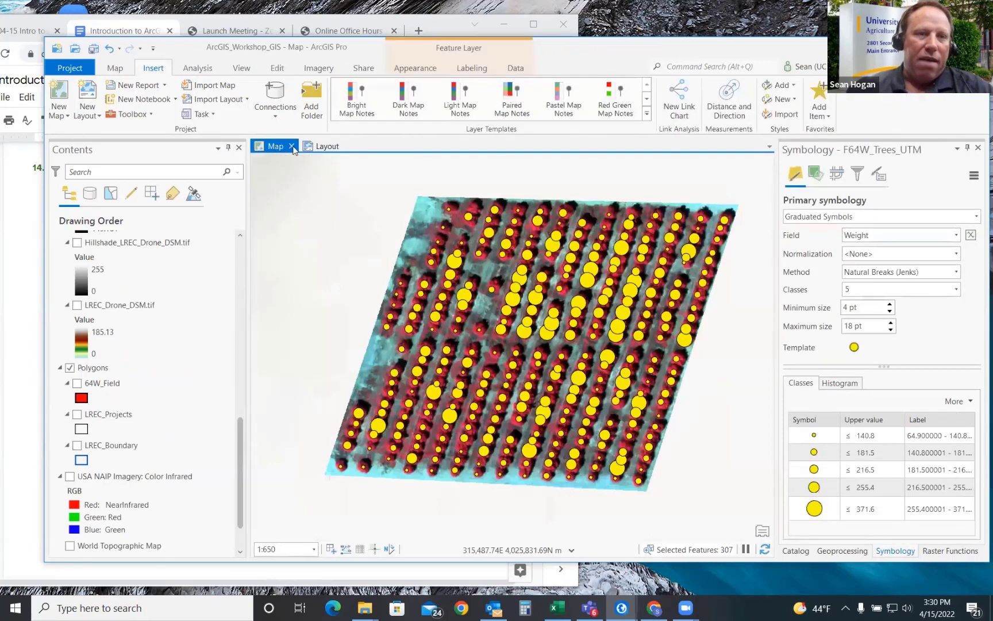
click(321, 146)
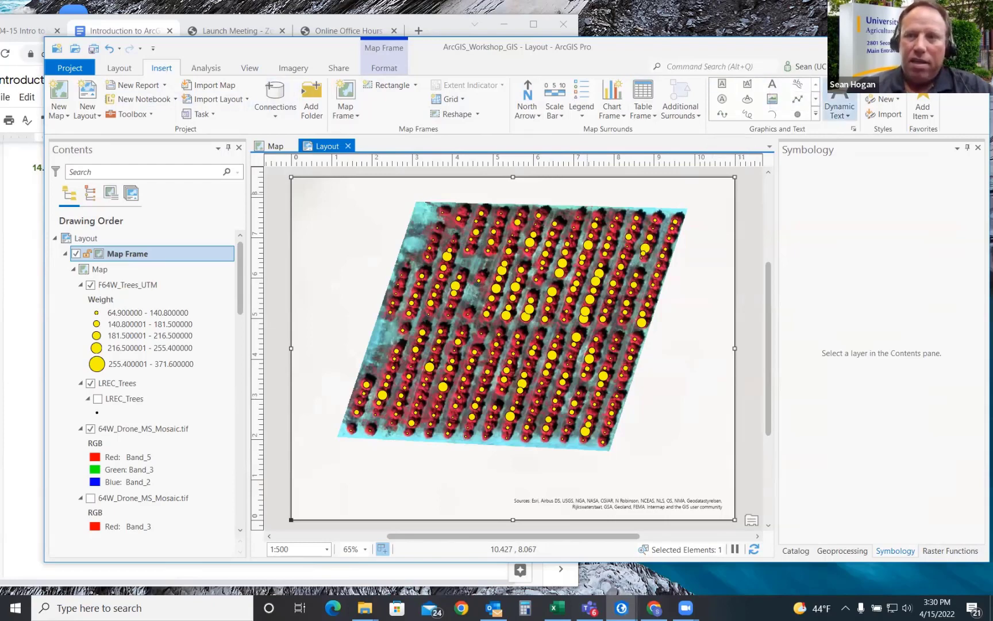
click(774, 85)
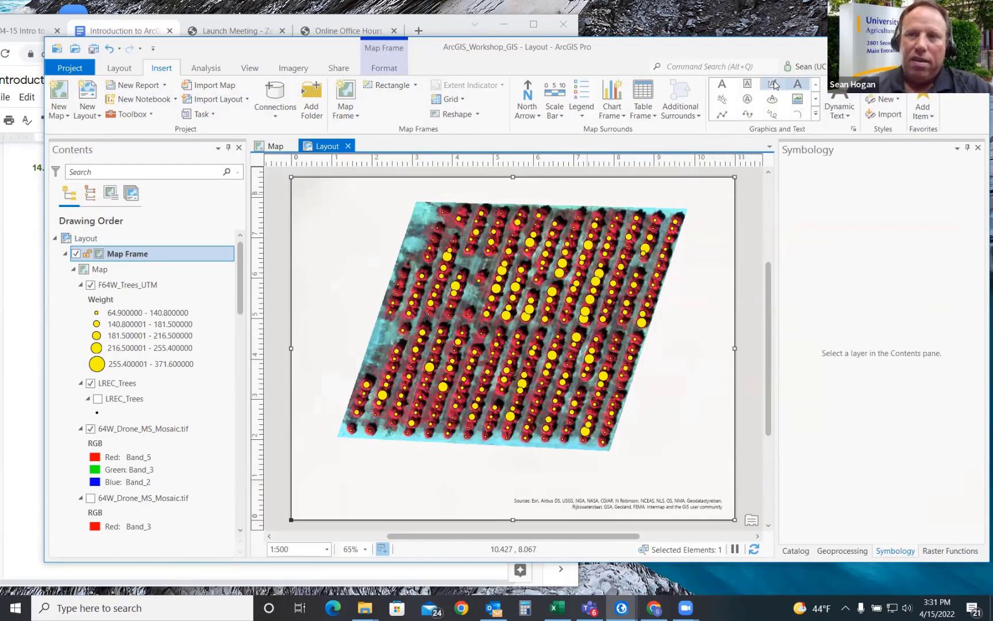
click(334, 466)
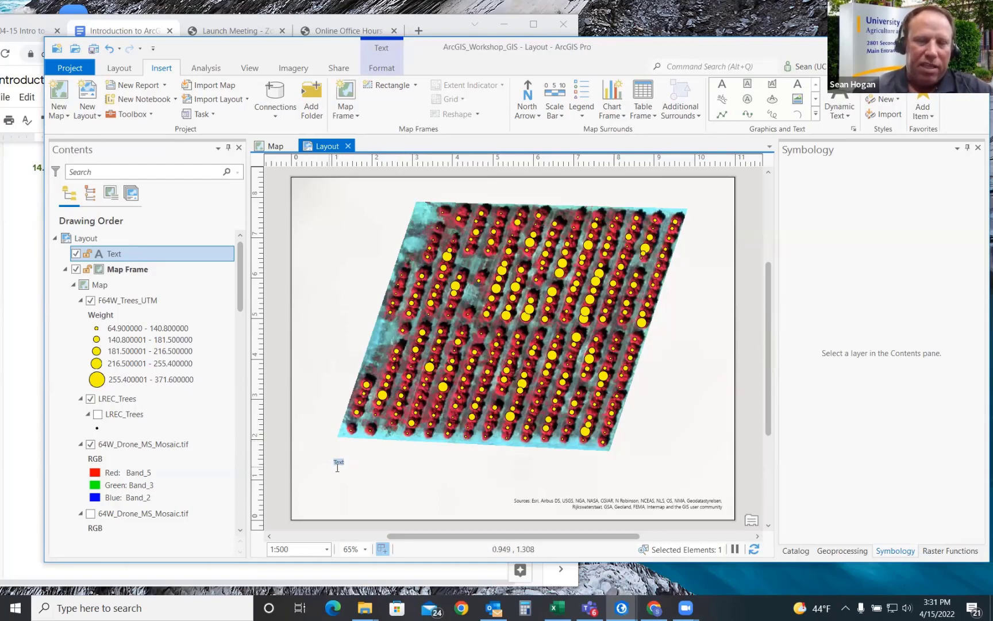
click(338, 462)
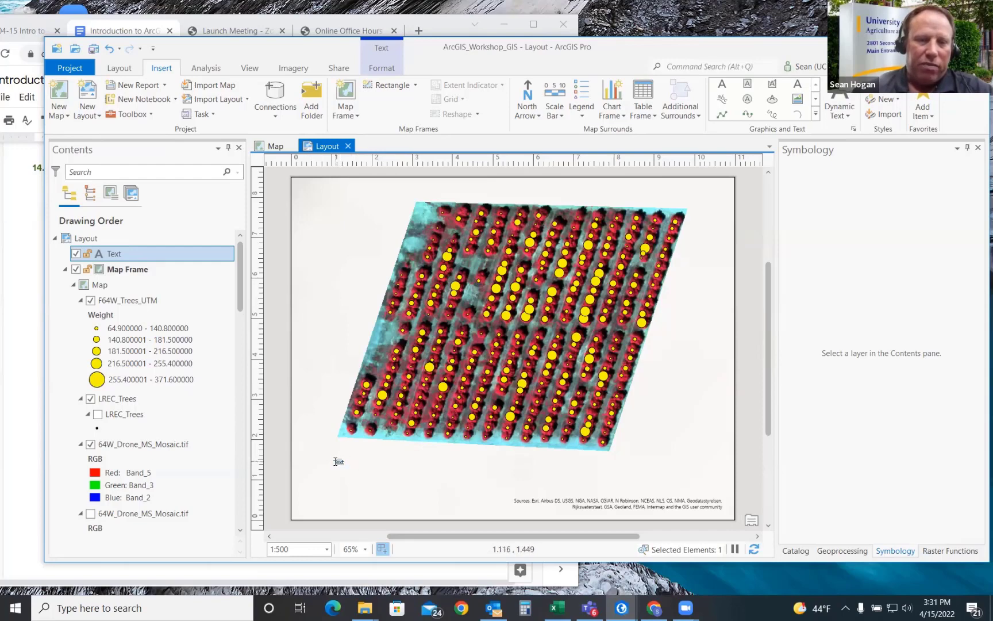
double_click(338, 461)
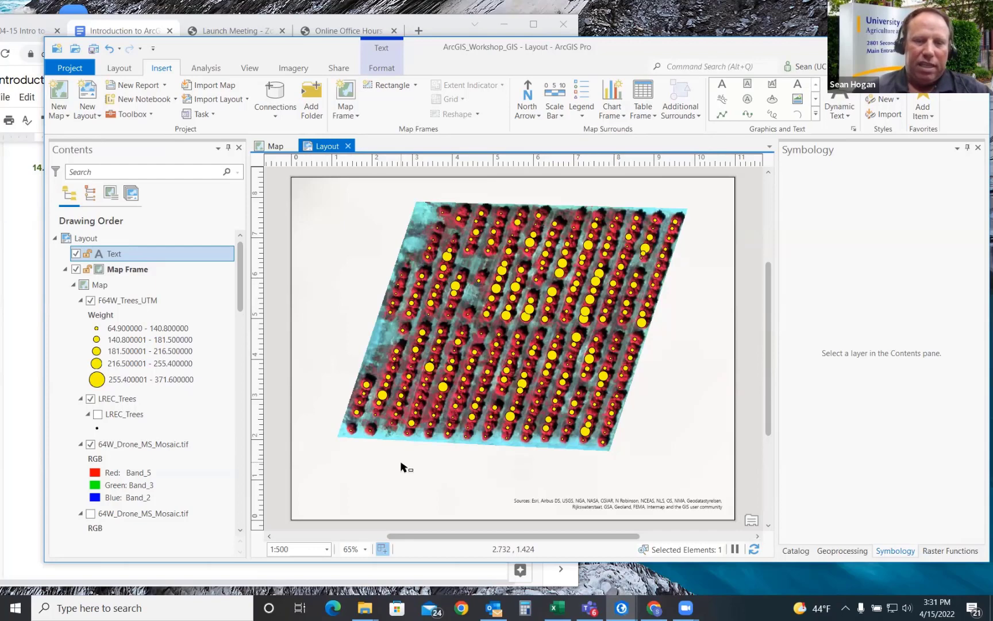
text(LId)
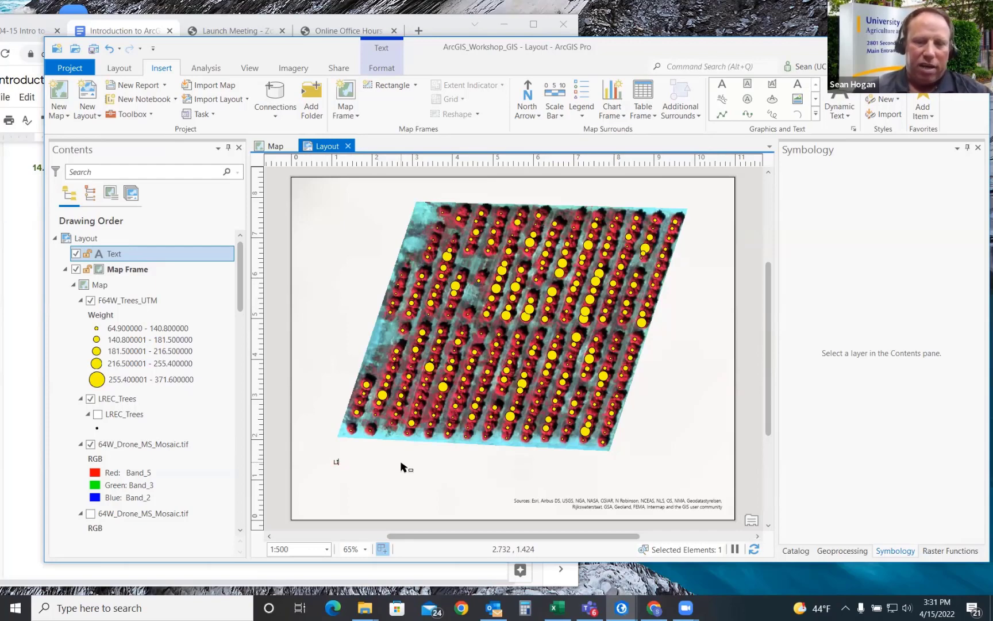
text(indc)
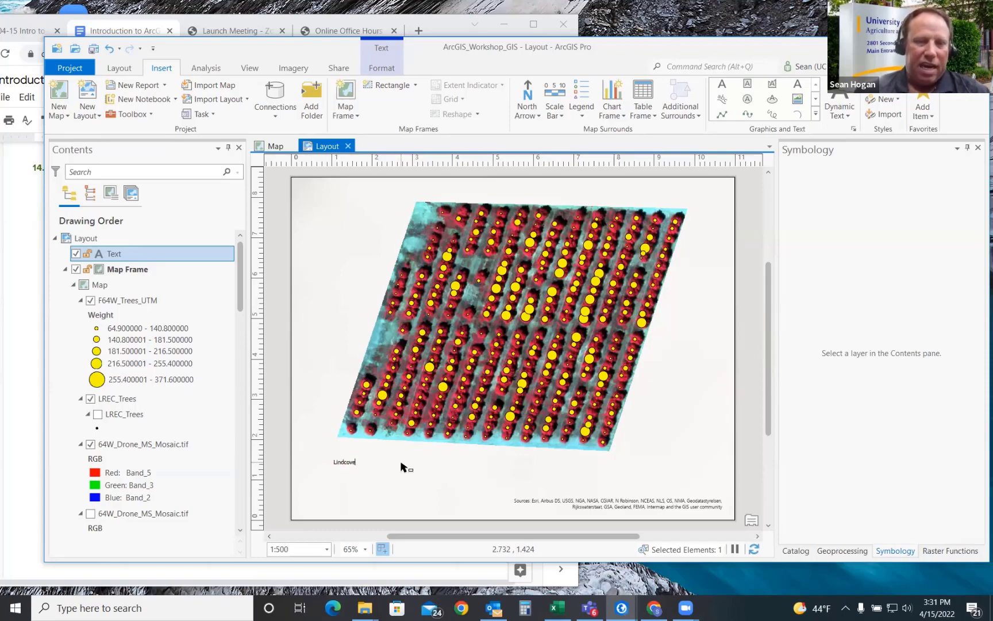
text(ove)
scroll(390, 454, up, 2)
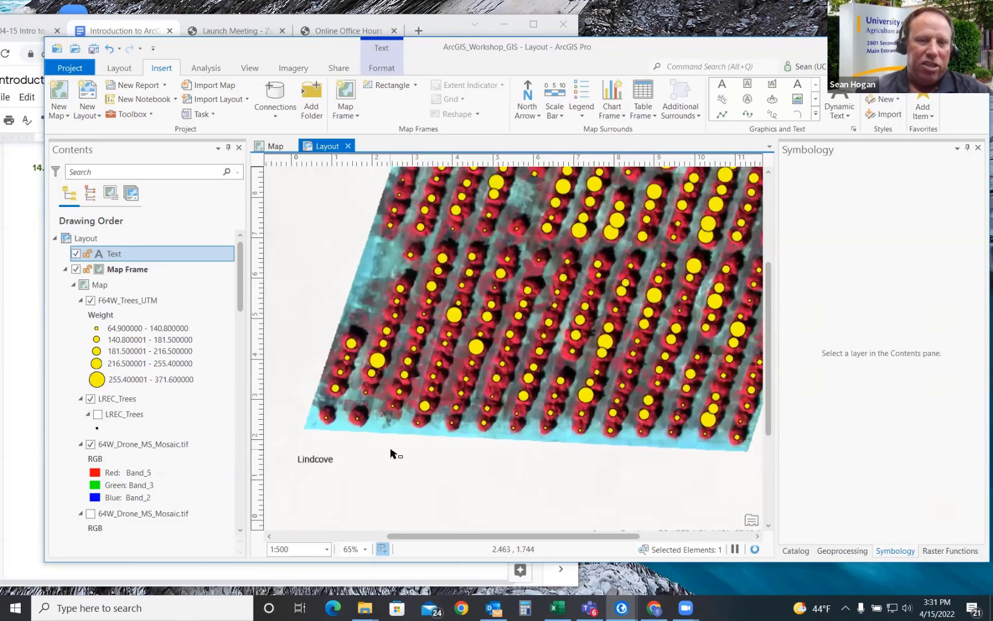
scroll(391, 454, down, 3)
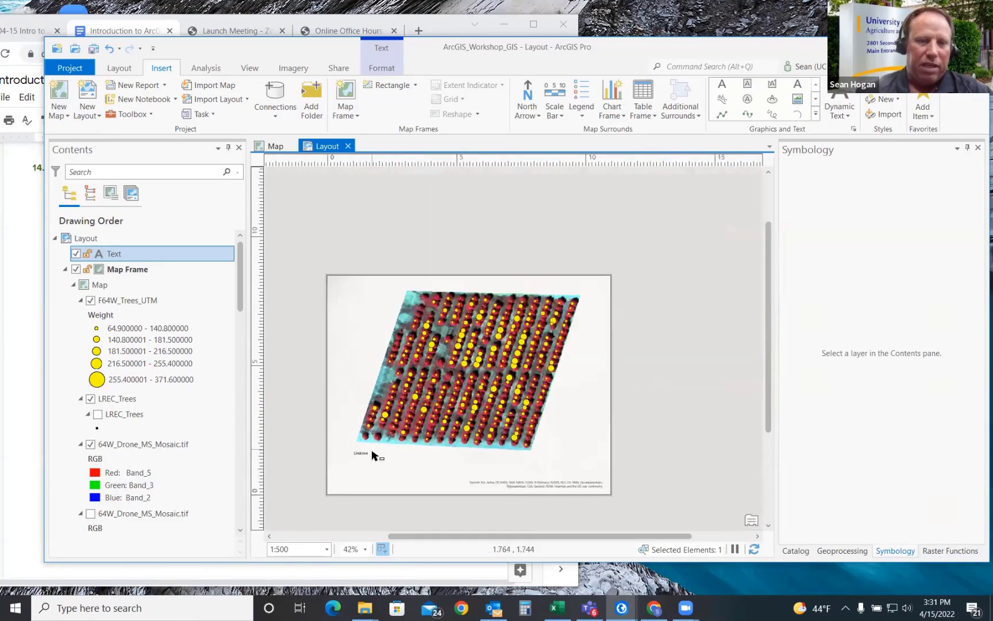
scroll(374, 455, up, 3)
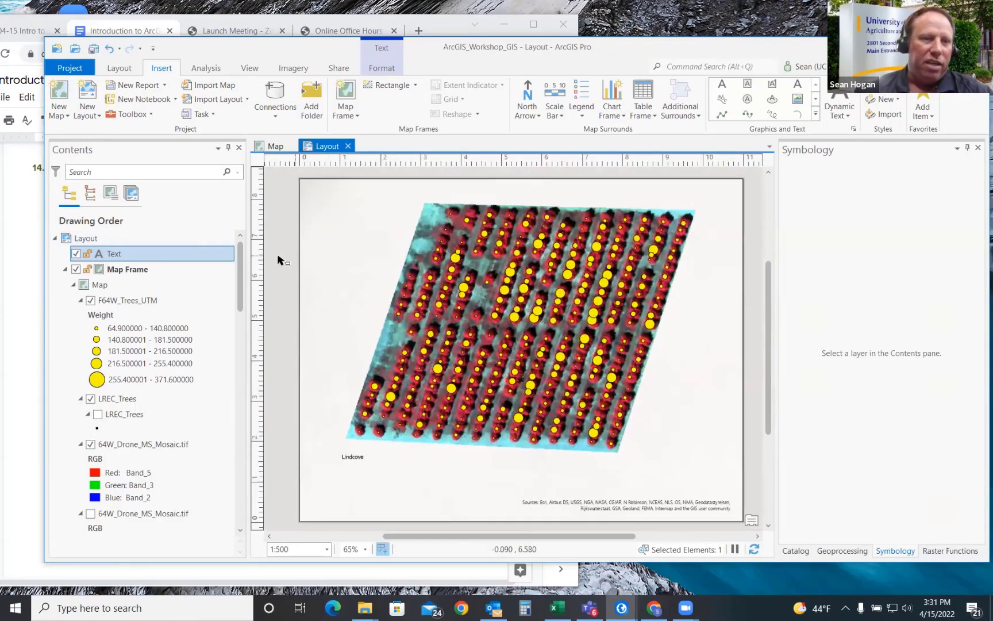
Step: Open the Lindcove text's properties, clear away the other docked panes, and extend the text to "Lindcove Research and Extension Center"
click(117, 255)
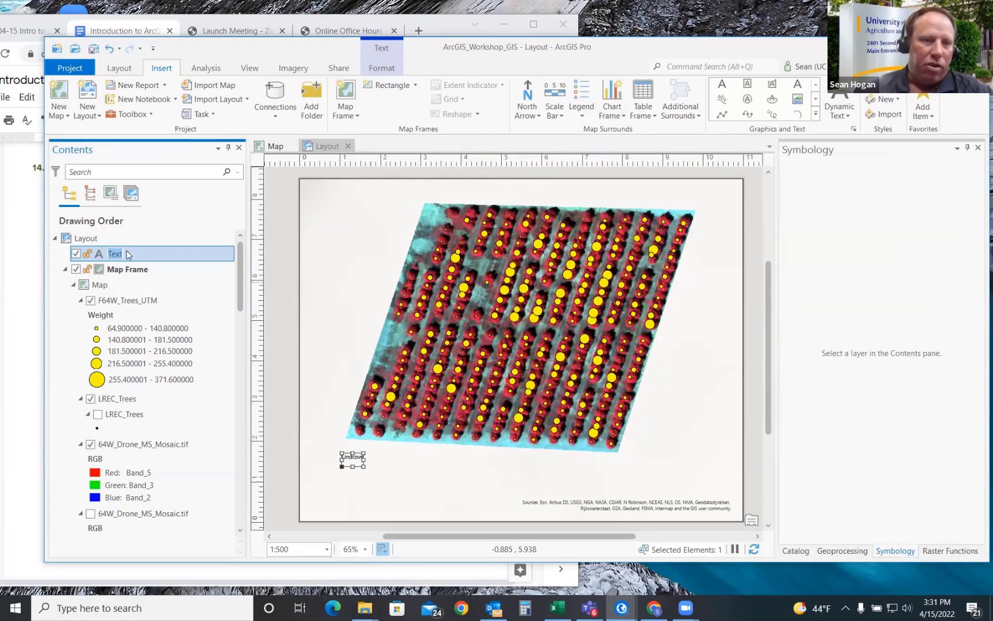
click(117, 259)
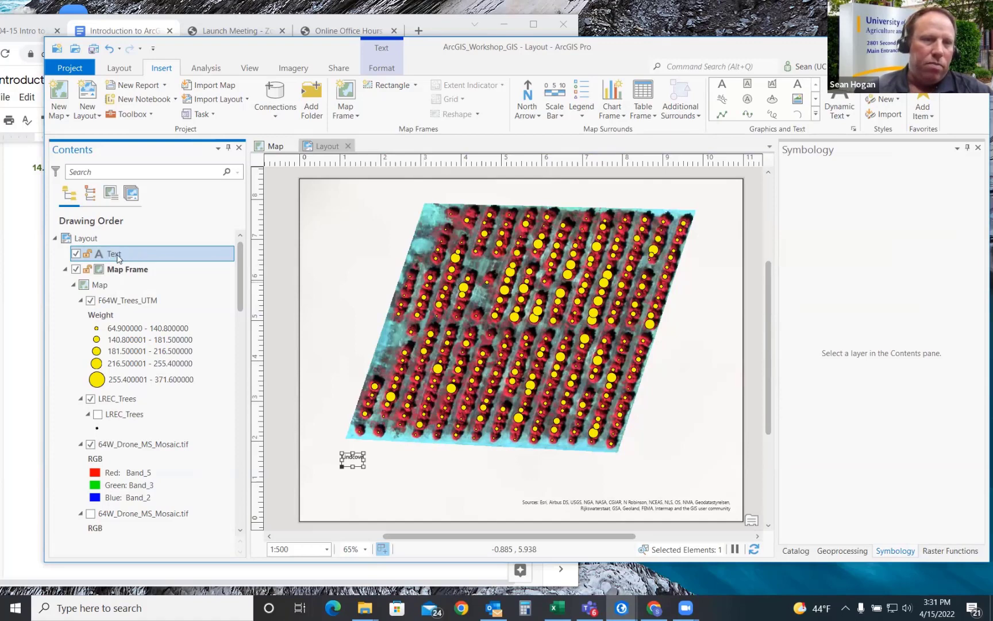
right_click(118, 258)
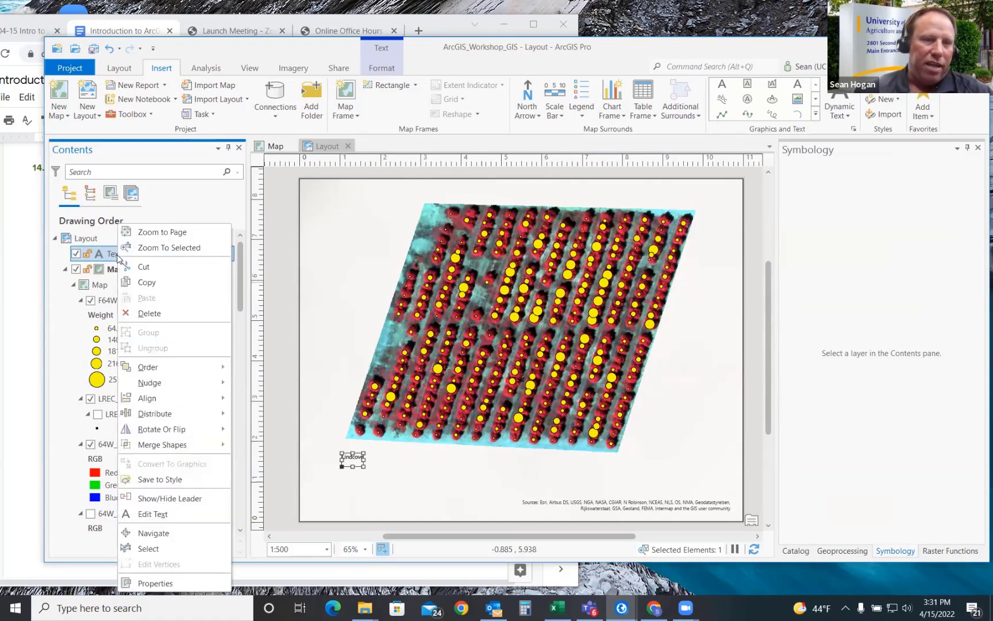
click(154, 583)
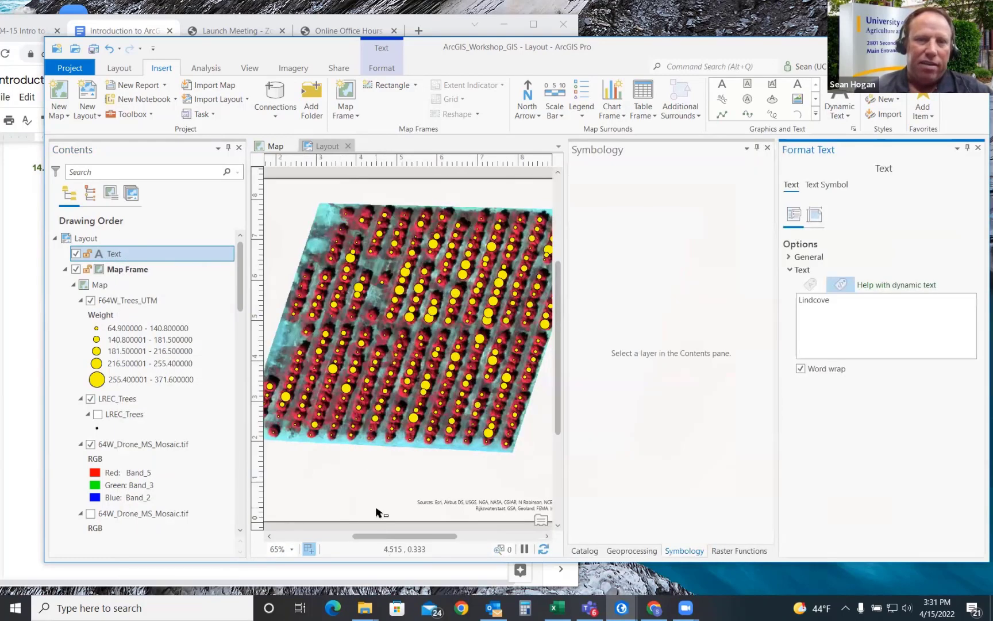
click(768, 148)
click(767, 147)
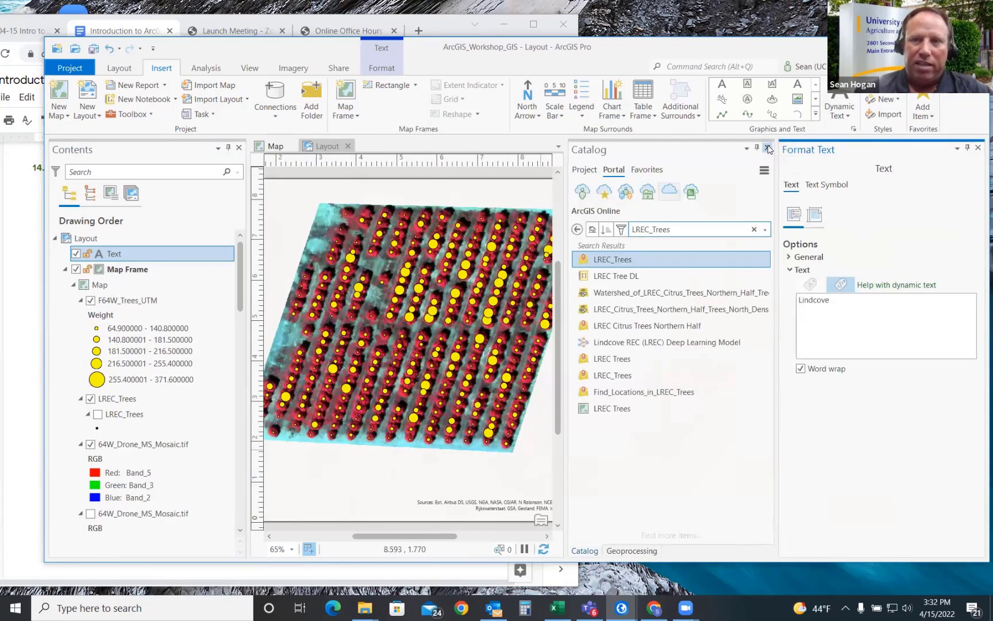
click(767, 147)
click(768, 148)
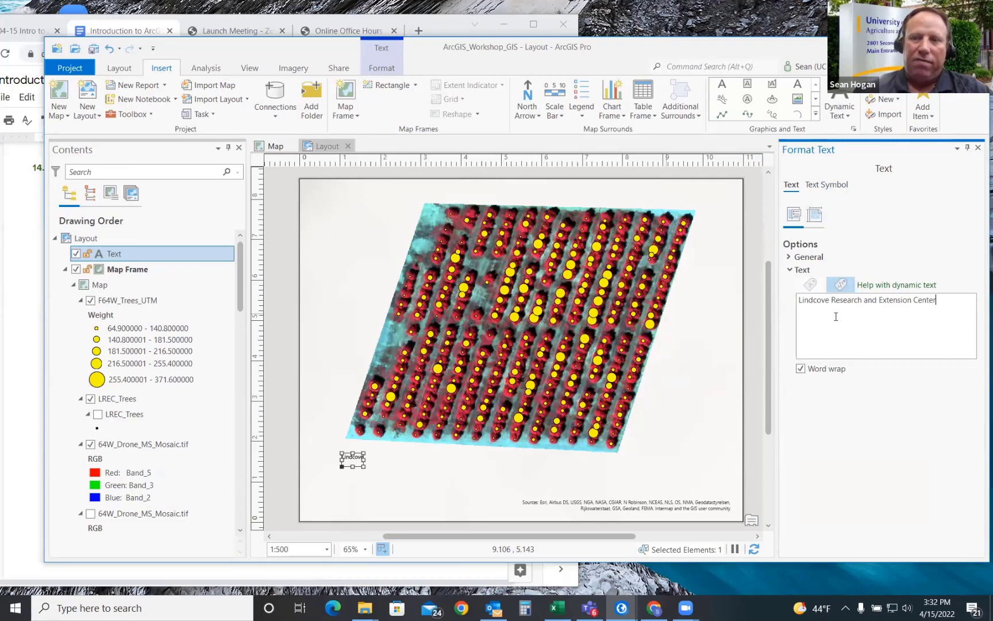
Step: Set the title text's size to 28 pt and move it just beneath the orchard imagery
click(825, 186)
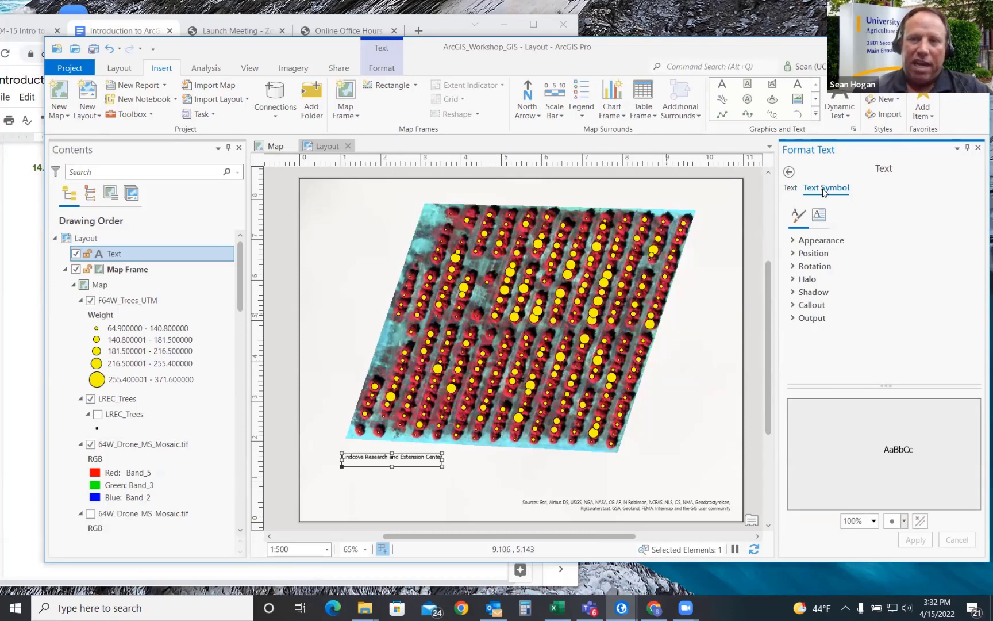
click(793, 241)
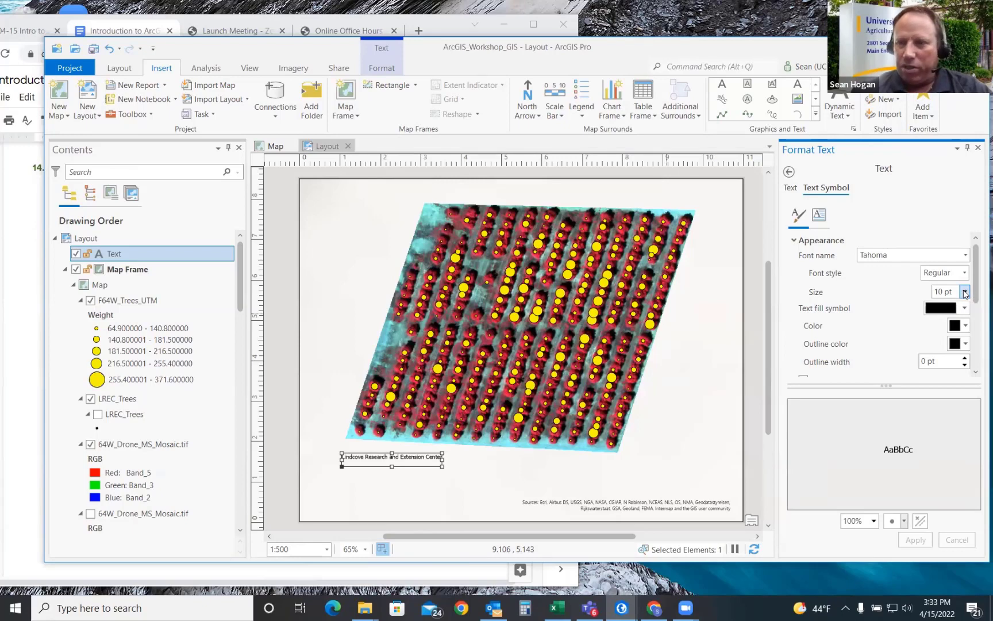
click(964, 291)
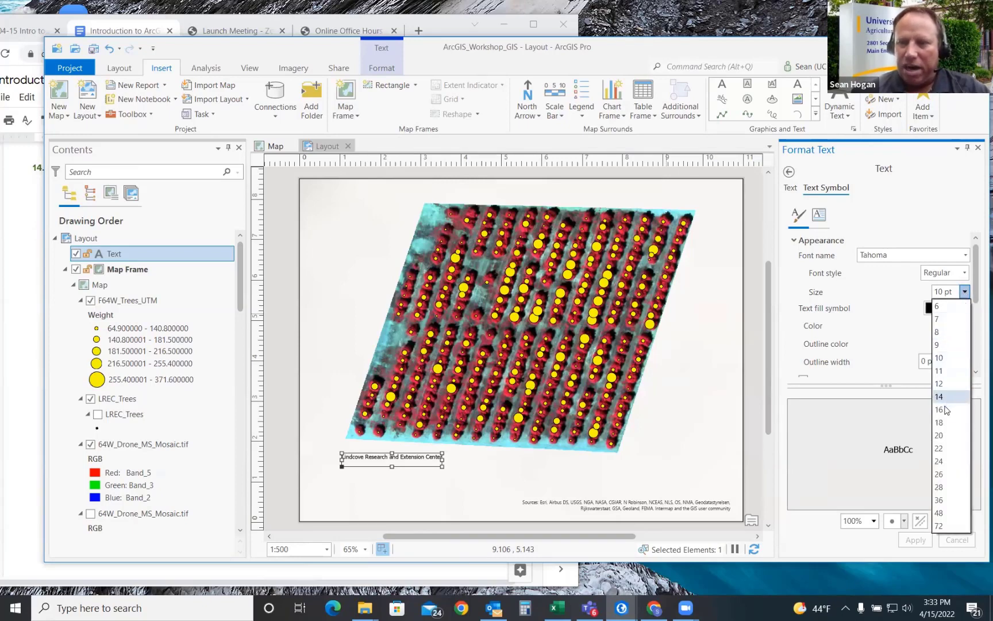
click(940, 487)
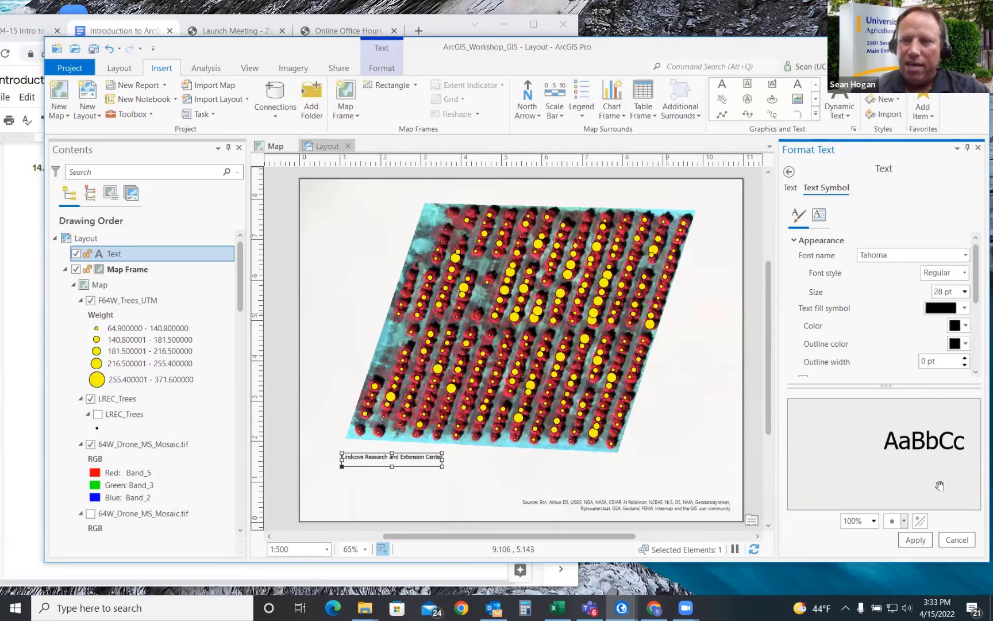
click(916, 539)
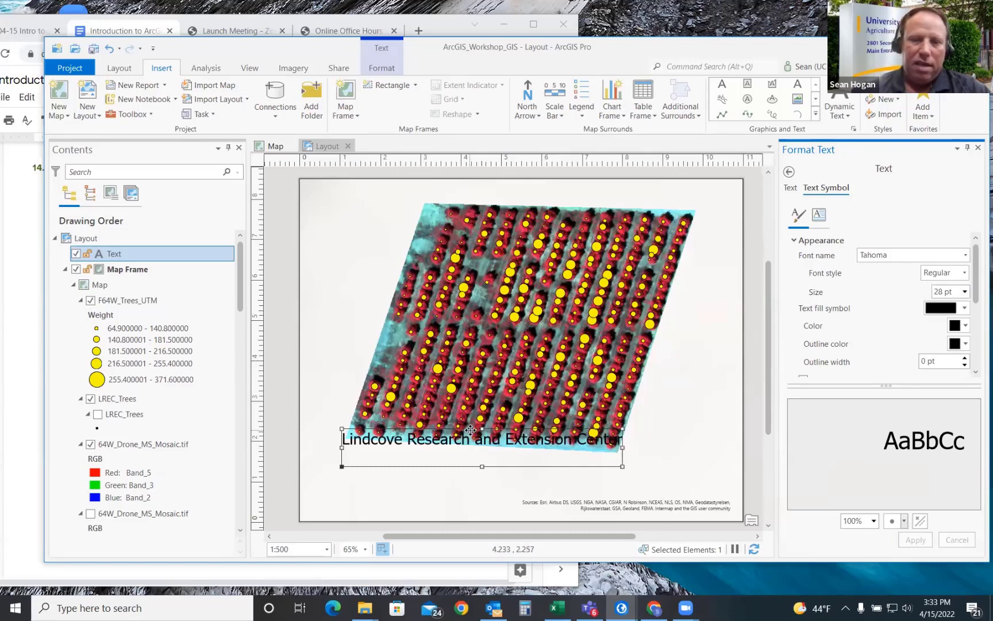
drag(470, 443, 449, 455)
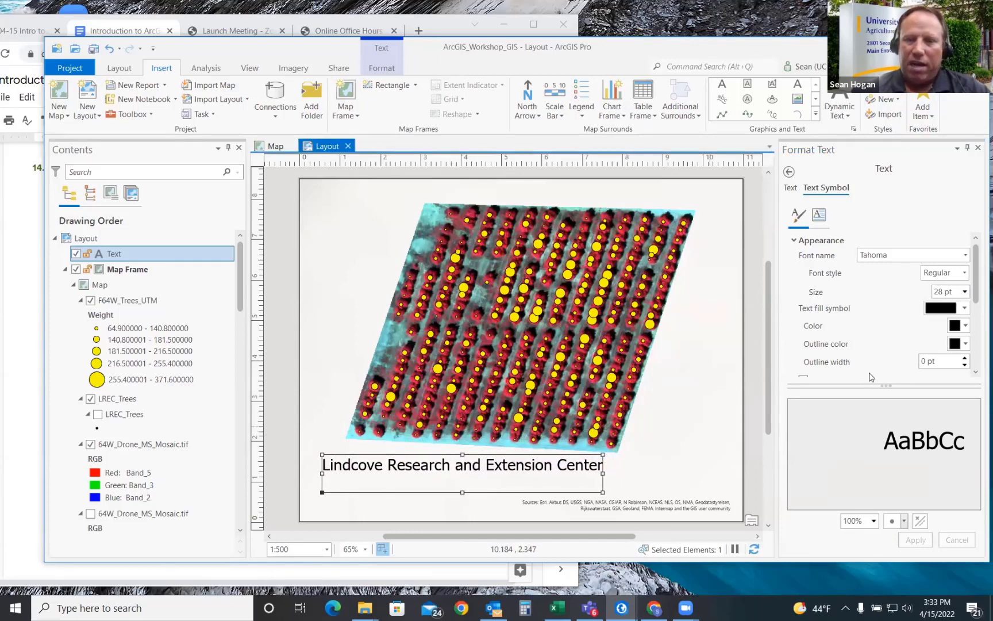
Step: Set the title text's size to 30 pt and apply it
double_click(942, 291)
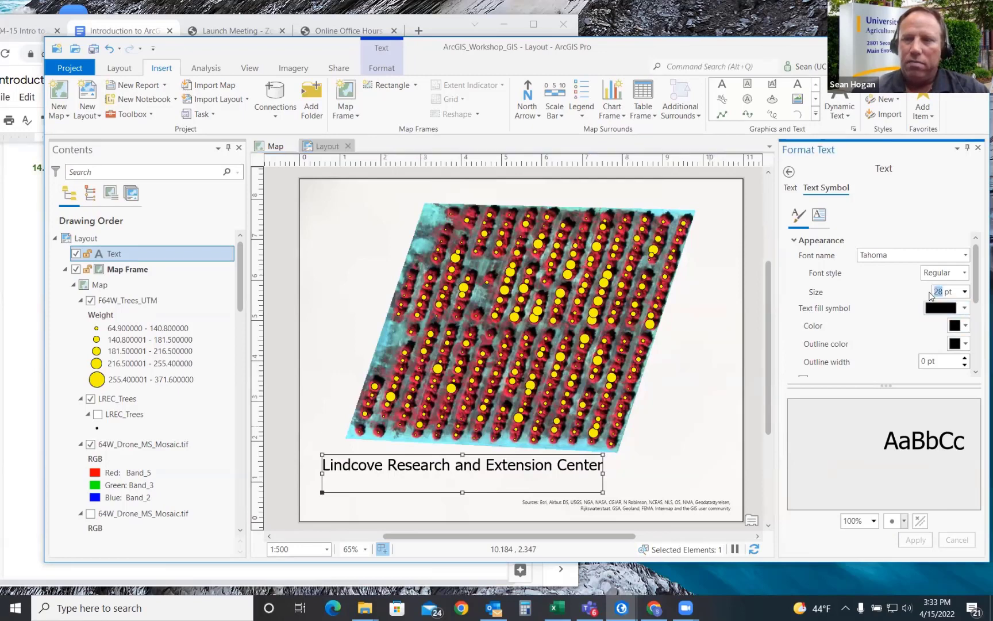
text(30)
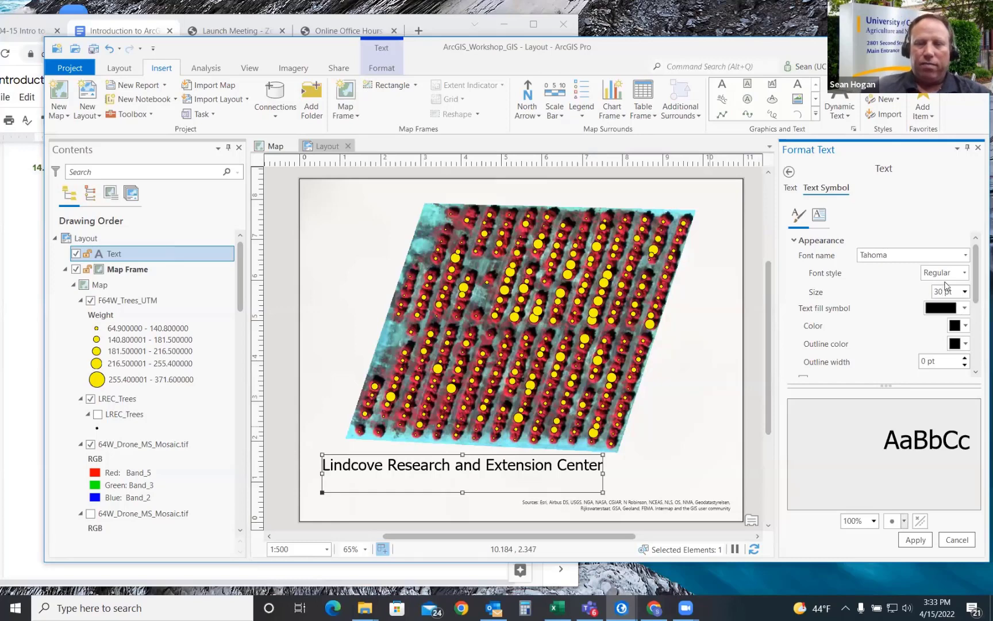
click(916, 539)
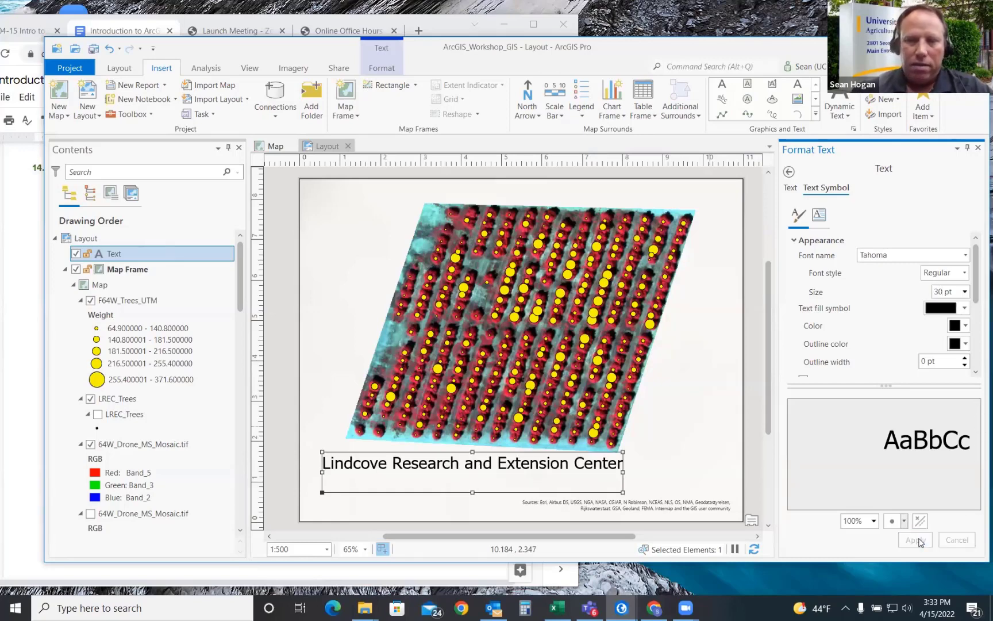
Step: Select the title text together with the map frame and shift both slightly on the page
click(452, 454)
shift+click(451, 446)
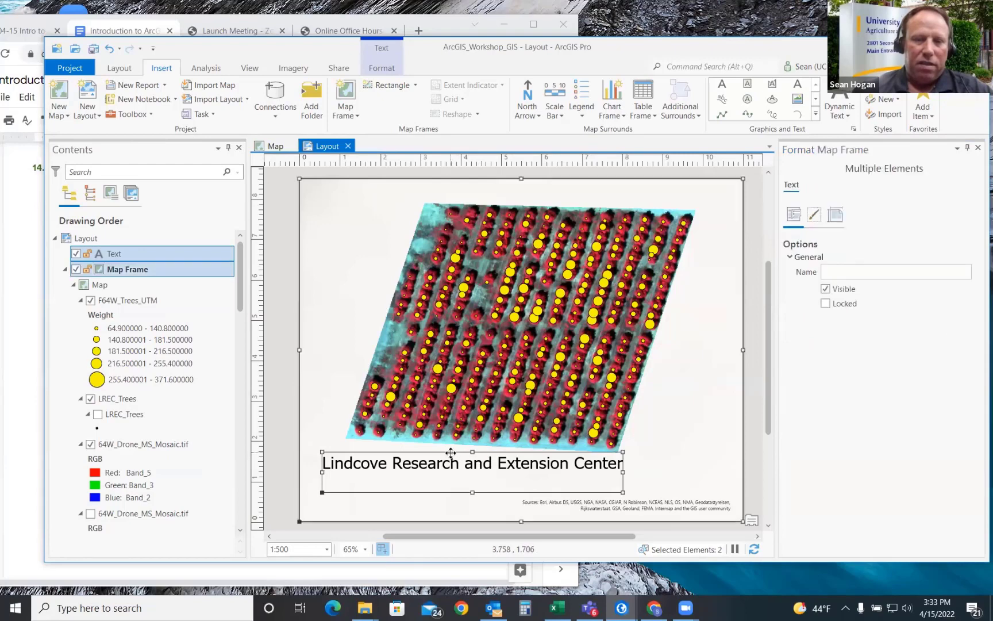
drag(450, 444, 451, 452)
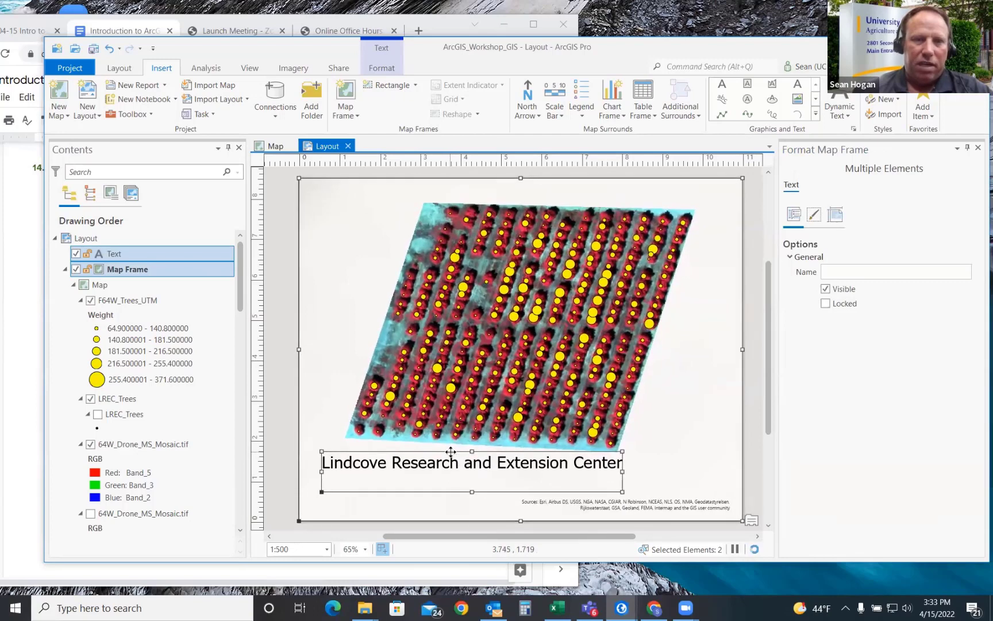
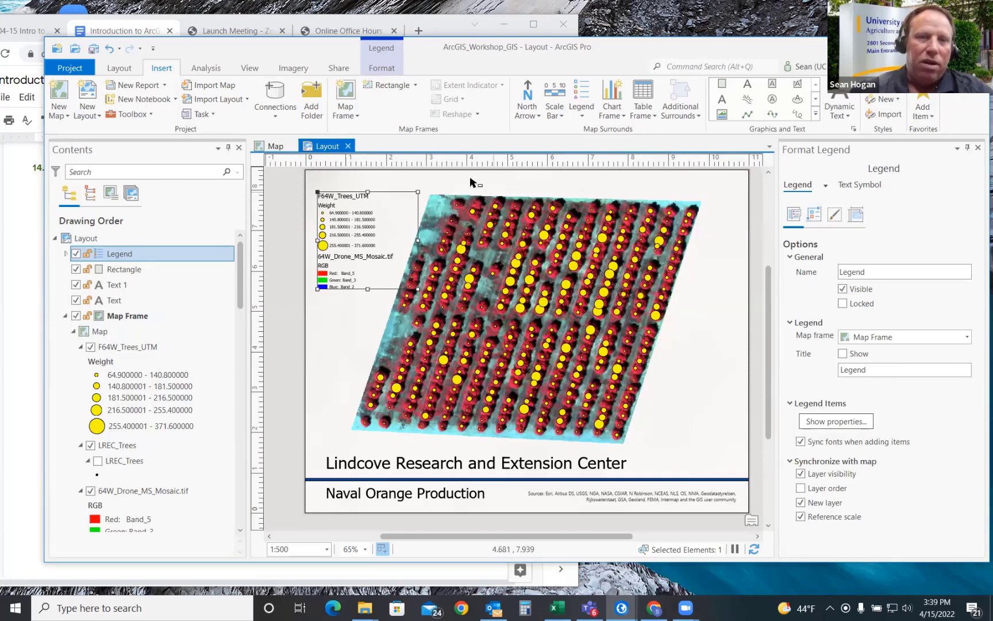
Step: Compare the F64W_Trees_UTM layer's entry in the map with the corresponding legend entry in the layout, ending in the map view
click(274, 148)
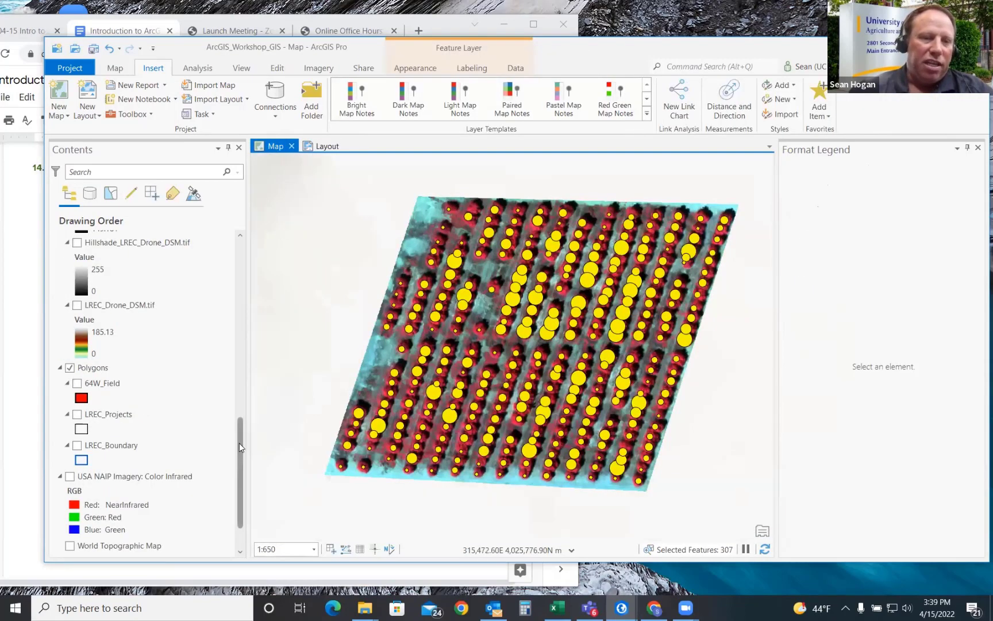
drag(239, 443, 251, 257)
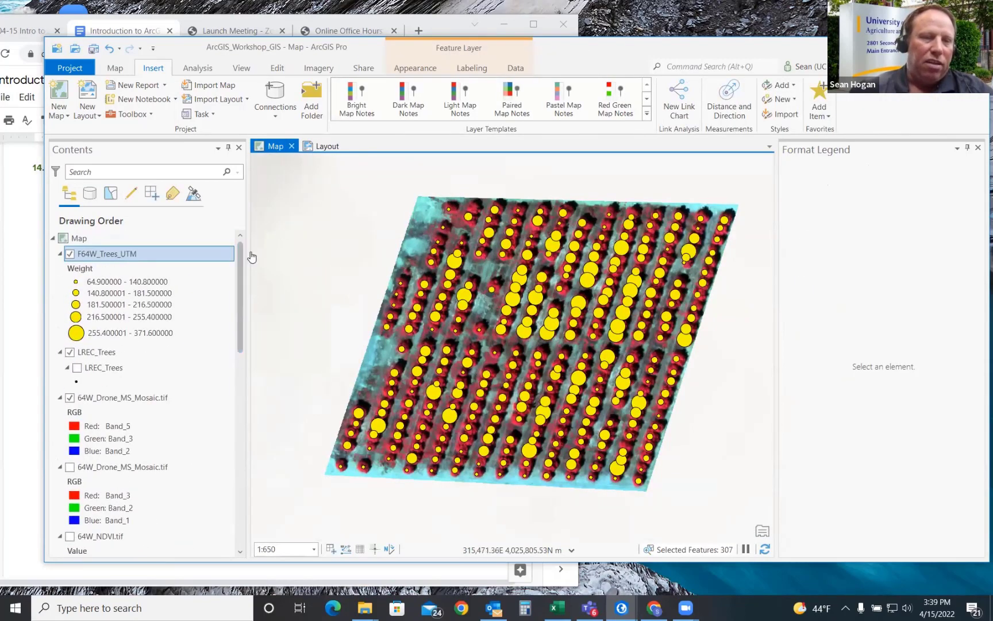
click(322, 147)
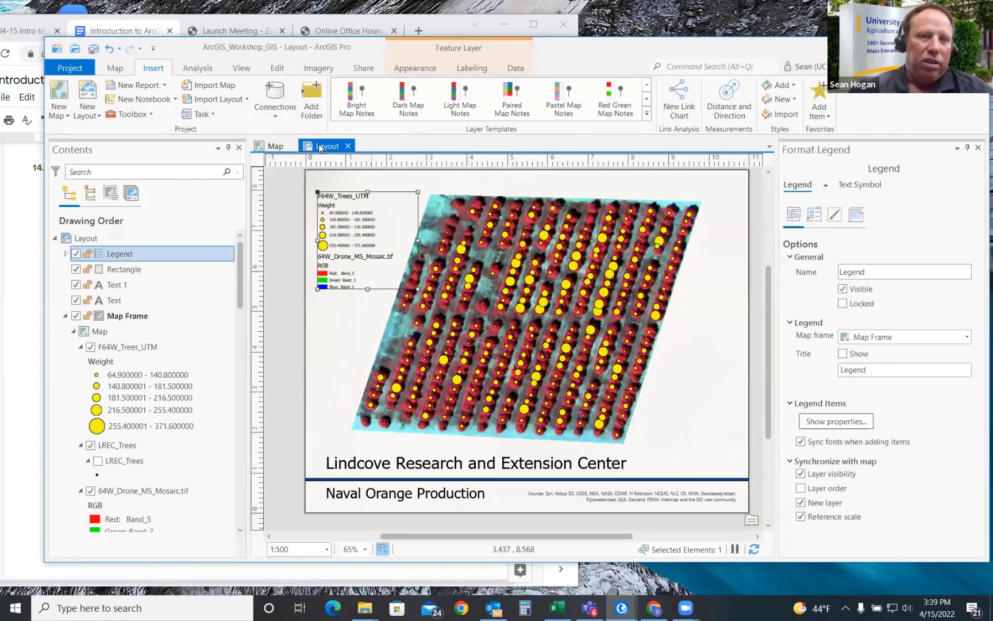
click(269, 146)
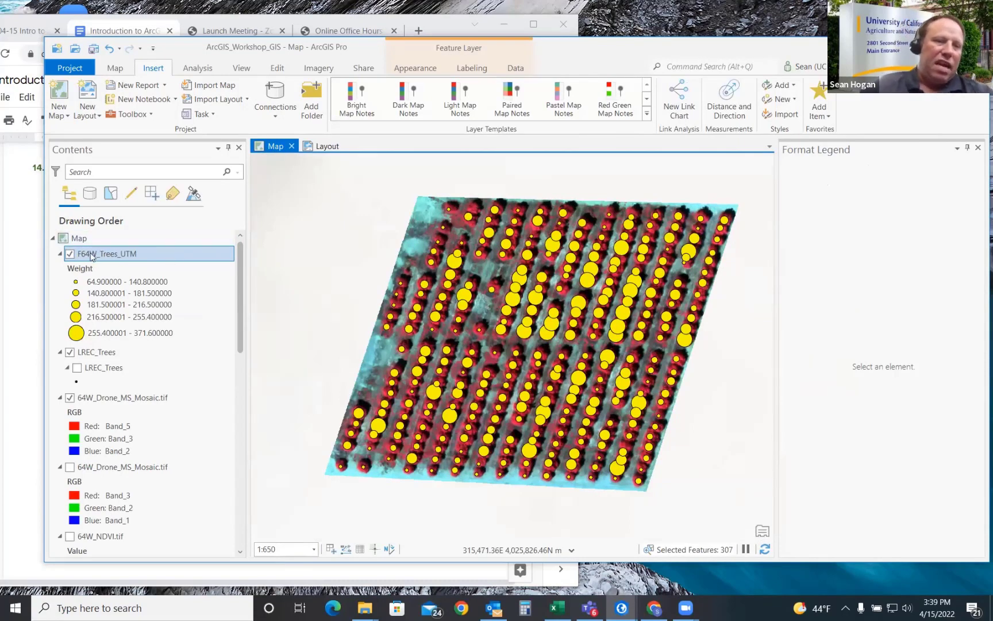
click(321, 148)
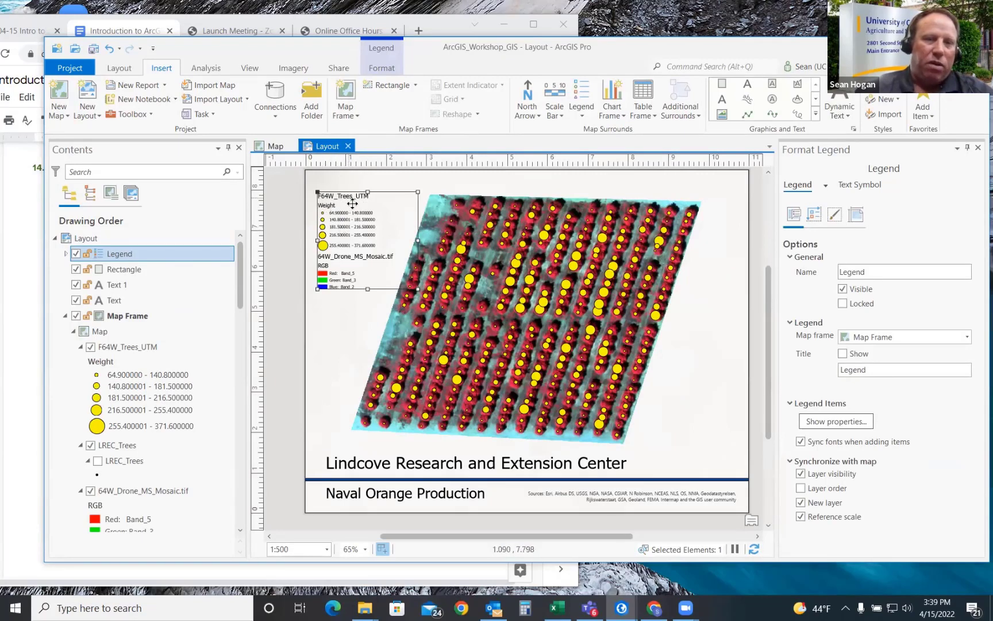
click(270, 147)
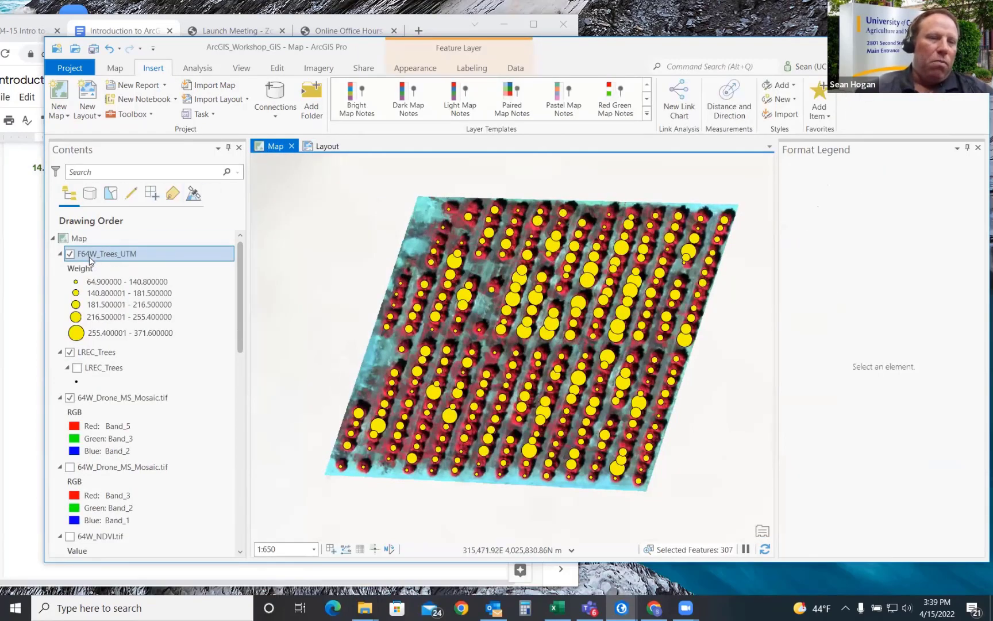
Step: Rename the F64W_Trees_UTM layer in the map as "Orchard F64W Naval Oranges"
click(96, 254)
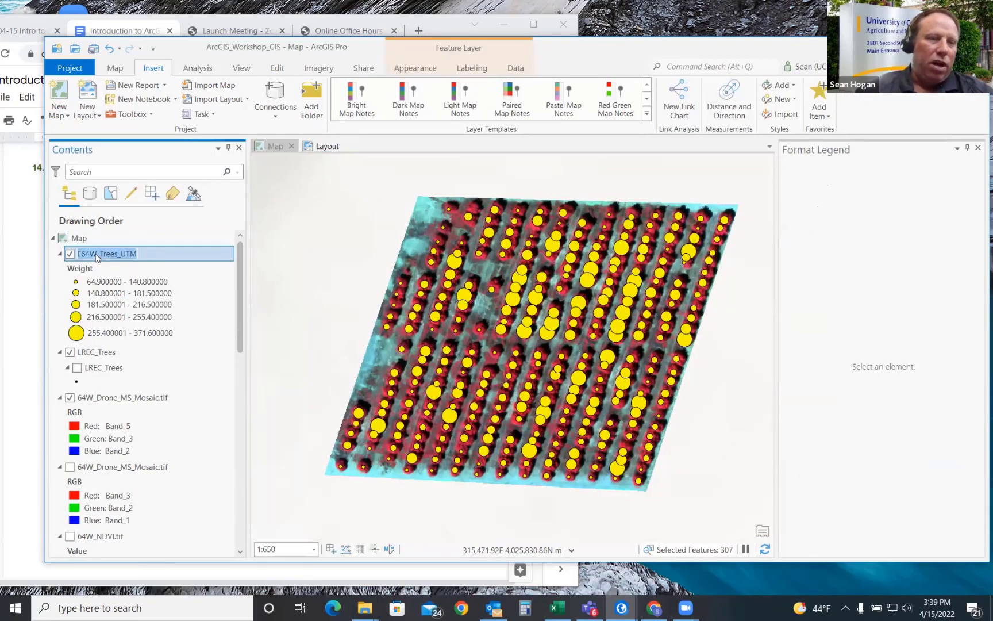
click(96, 254)
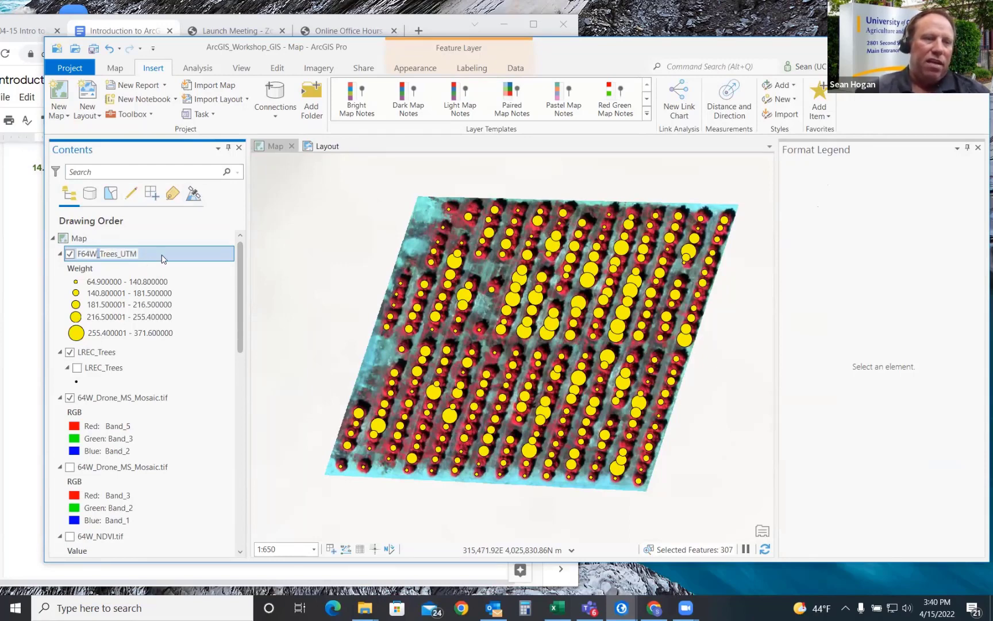
key(Delete)
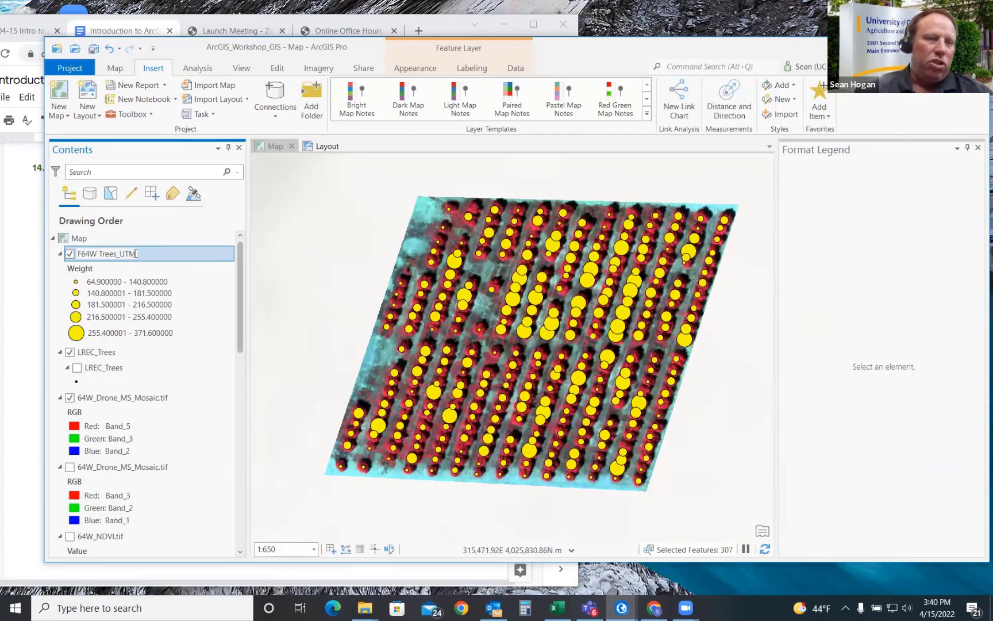
drag(136, 254, 97, 253)
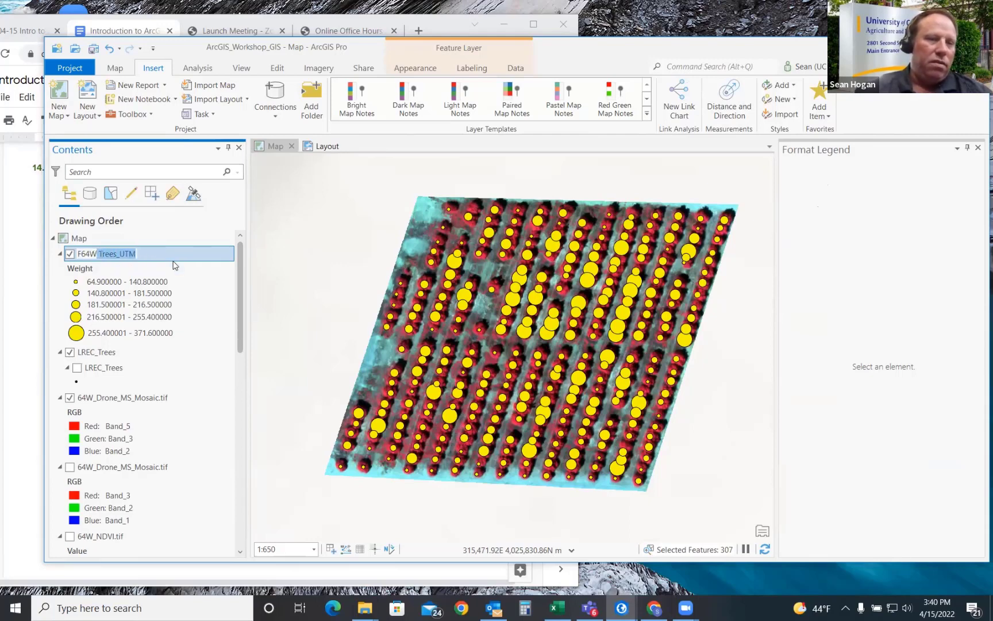
key(BackSpace)
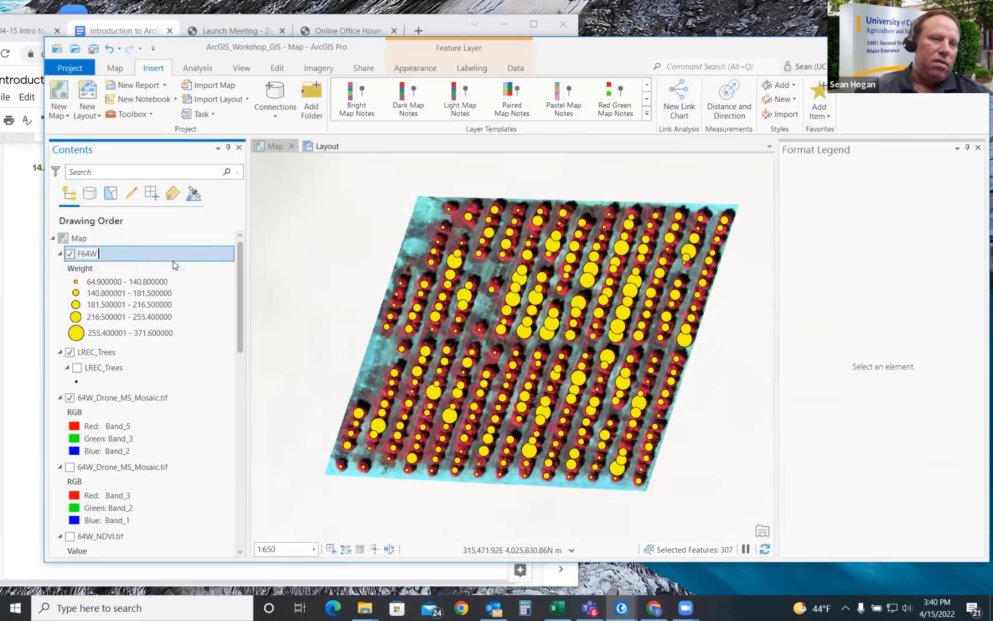
click(77, 253)
text(Orch)
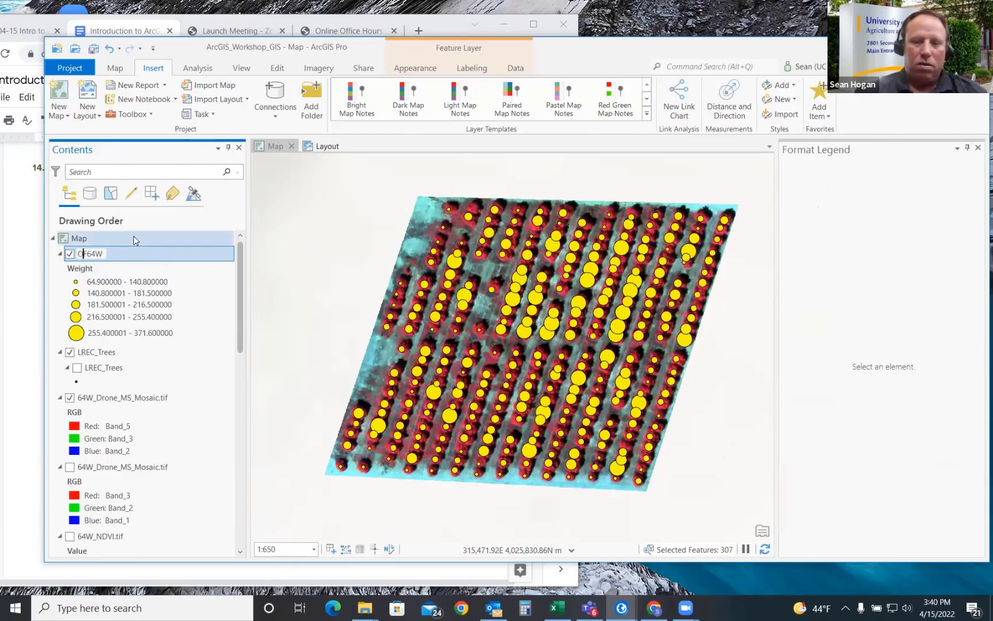
text(ard)
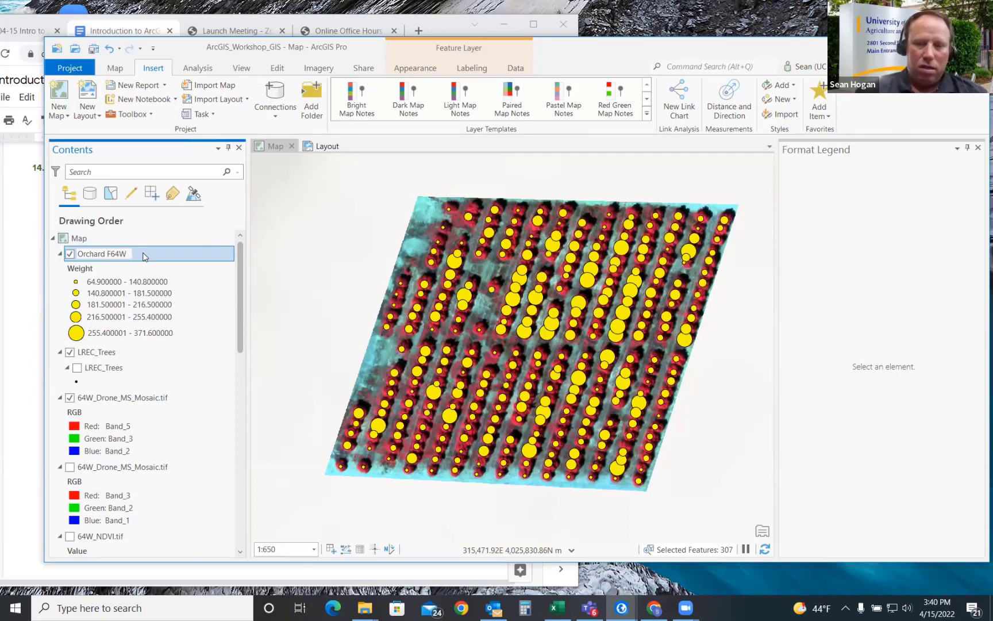
text(Naval)
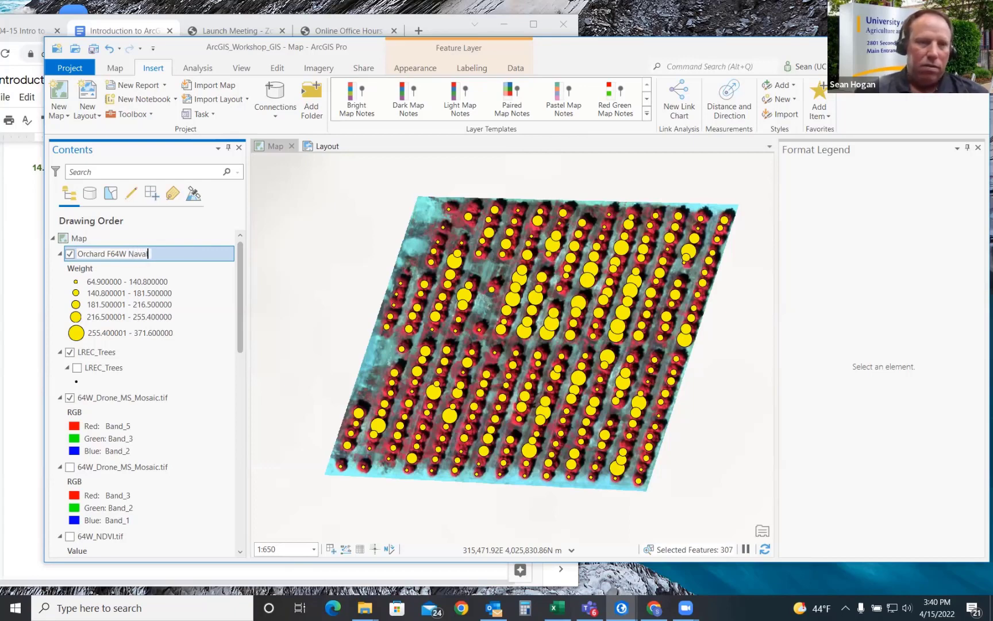
text( Oranges)
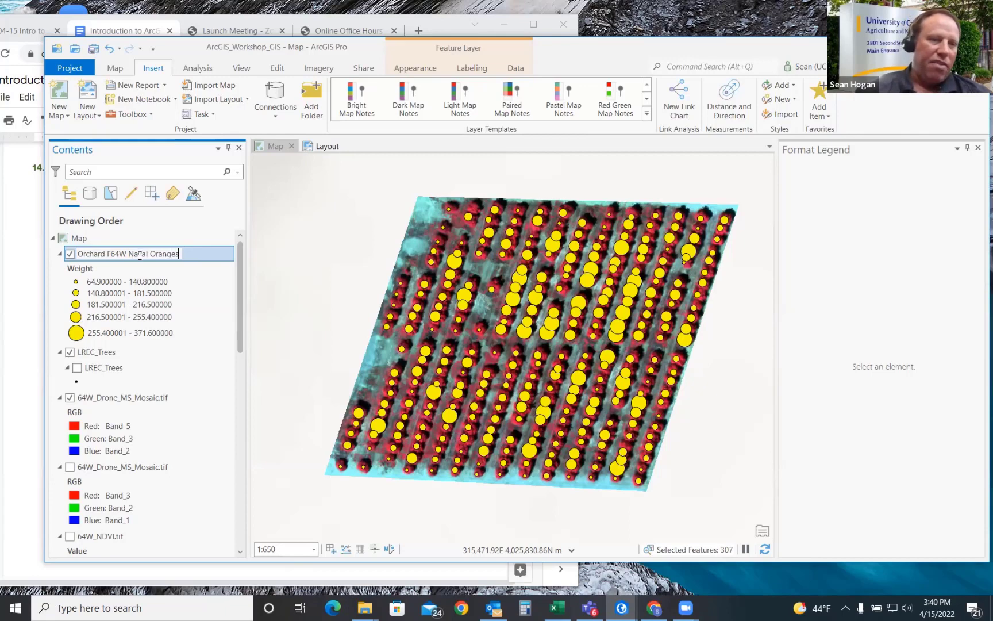
Step: Change the renamed tree layer's Weight symbology heading to "Yield in Pounds"
click(86, 269)
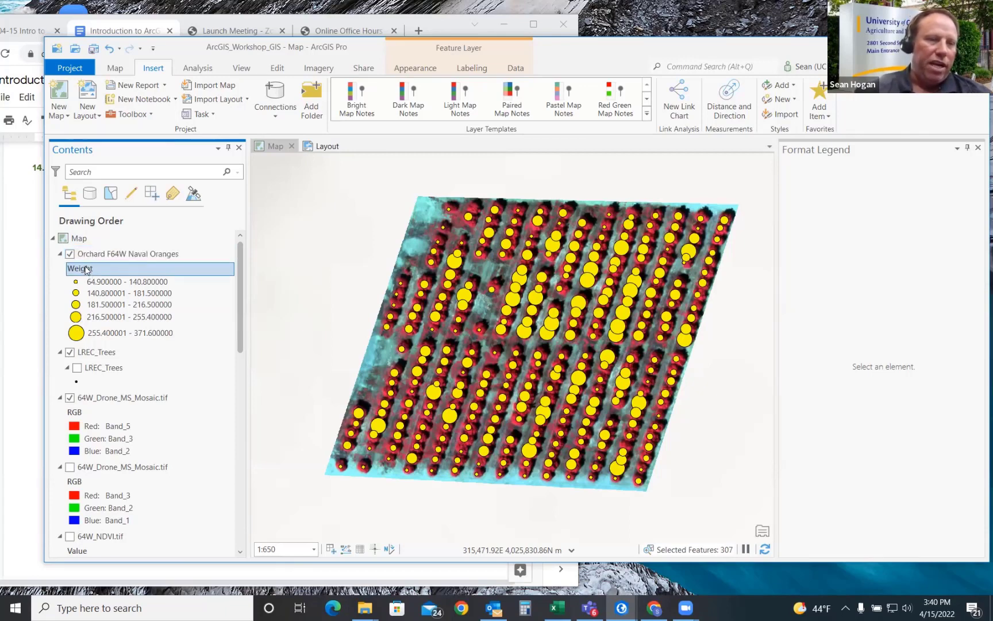
click(86, 268)
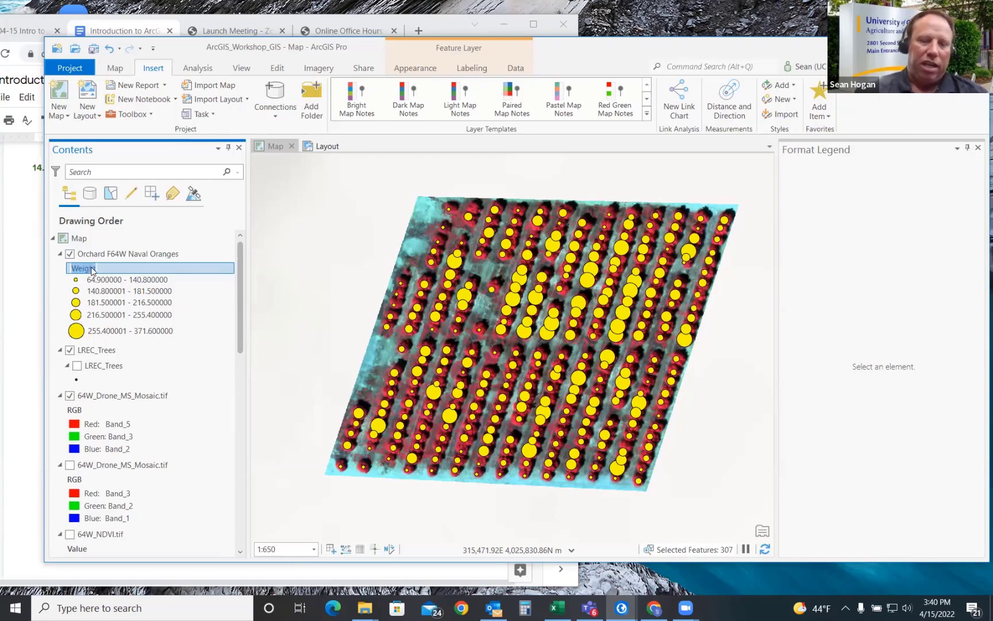
text(Yield in P)
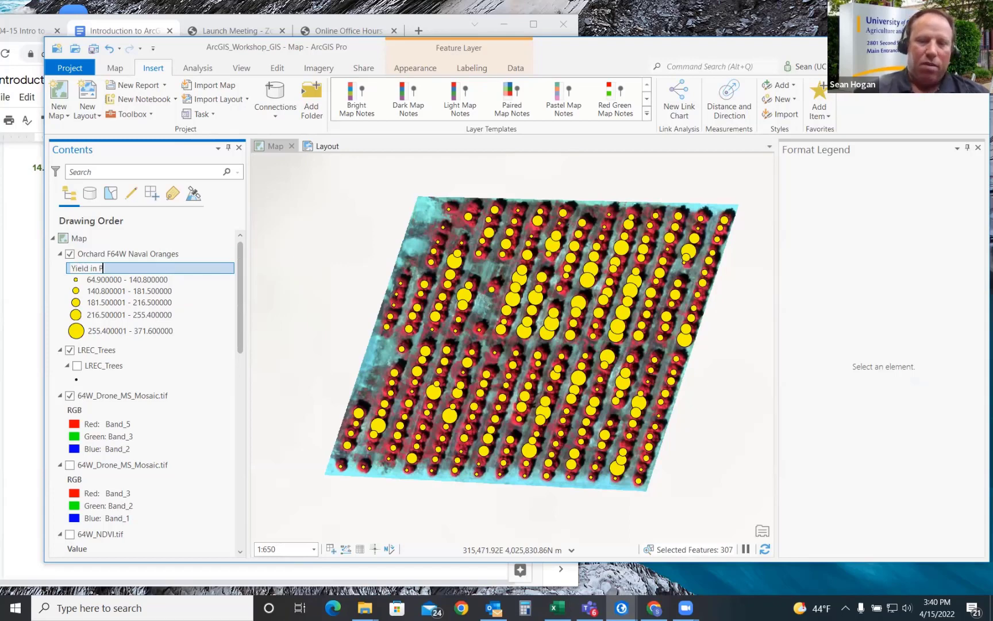
text(ounds)
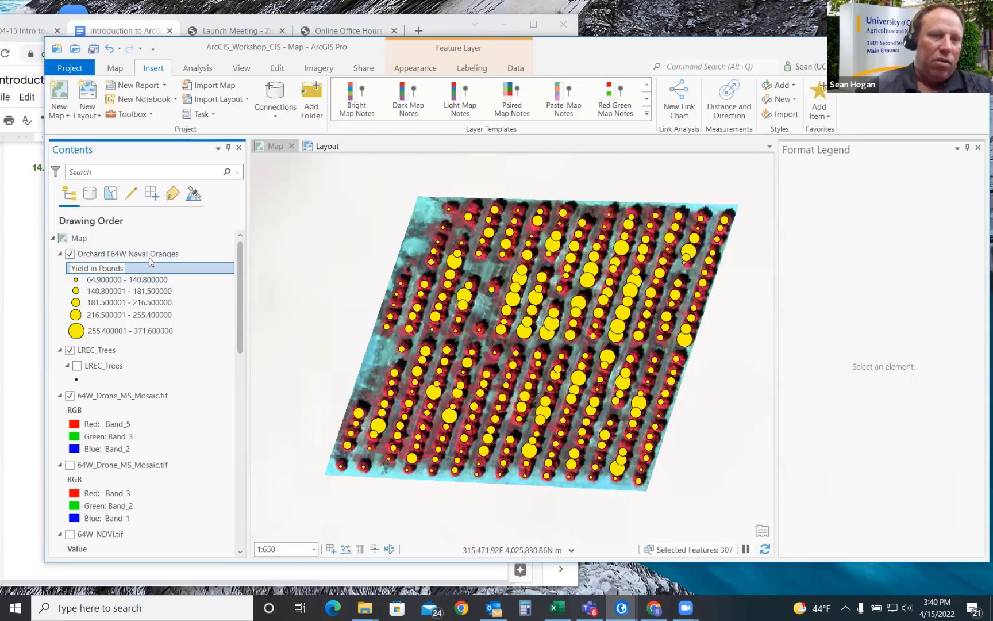
click(148, 257)
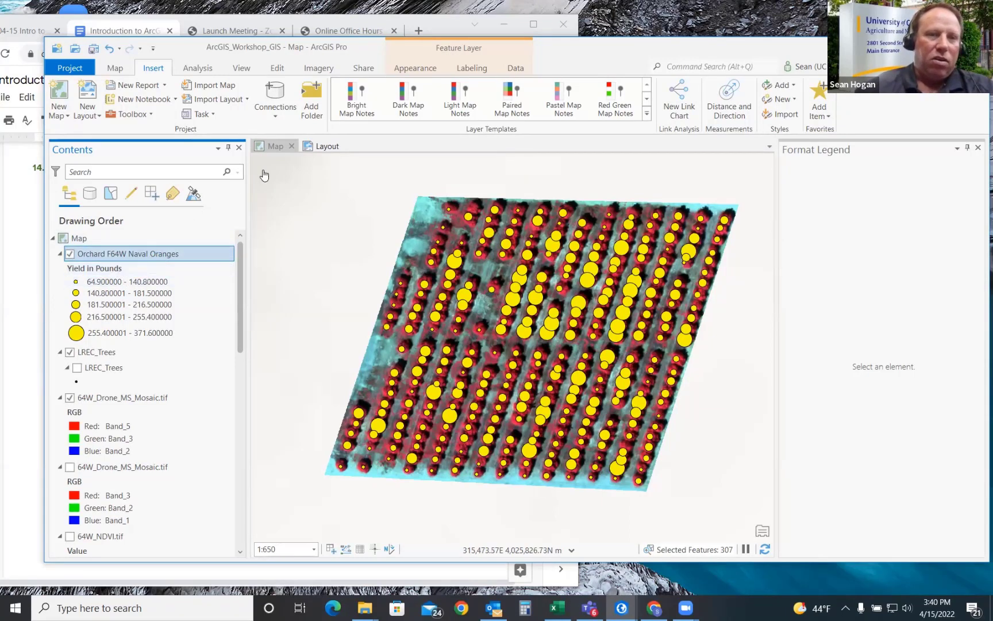
Step: In the layout legend, turn off every item except Orchard F64W Naval Oranges and shift the legend slightly down the page
click(313, 148)
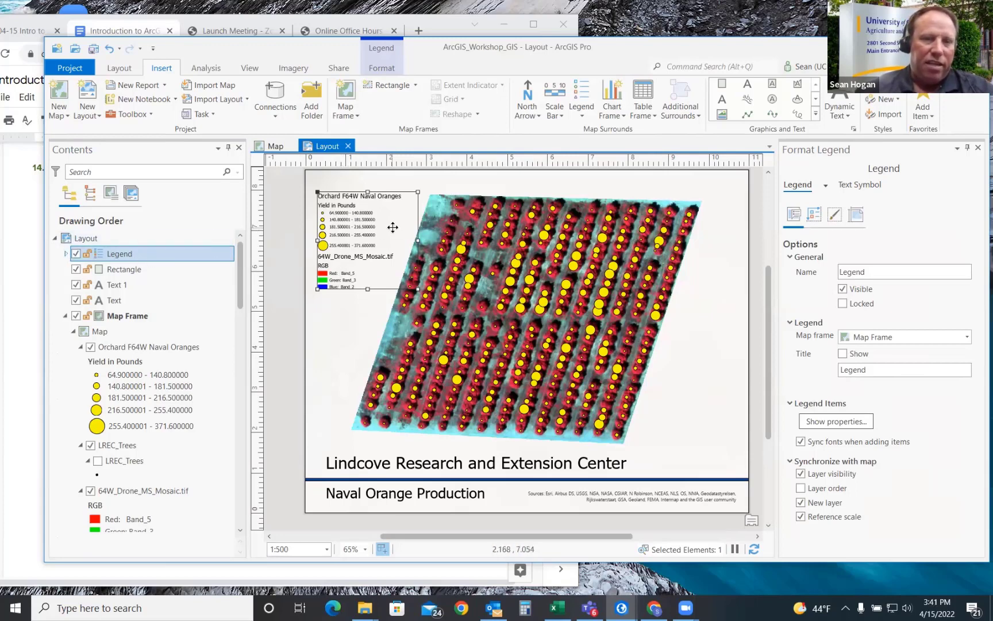
click(66, 253)
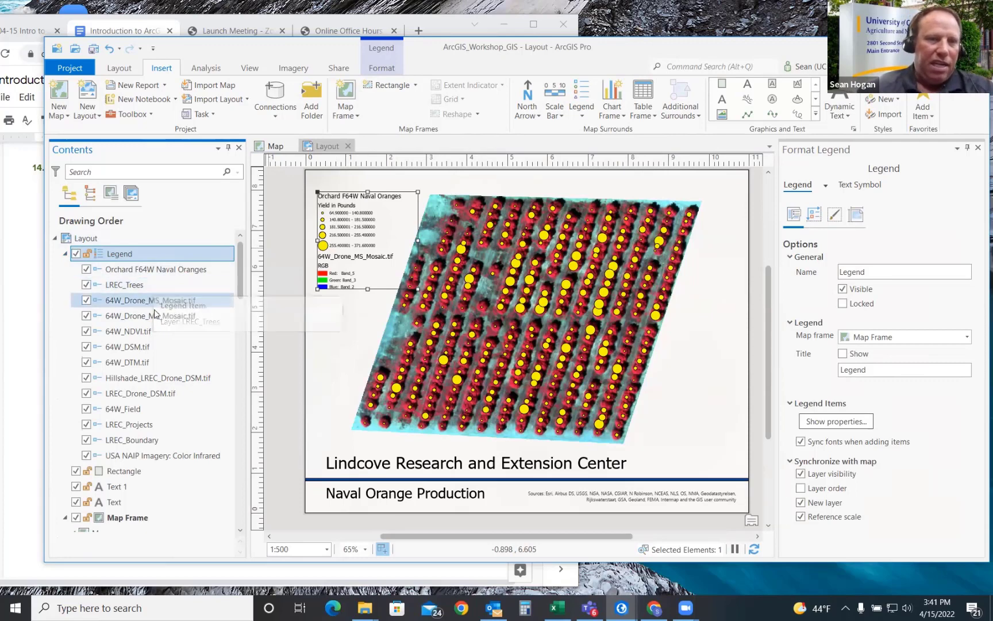
click(86, 285)
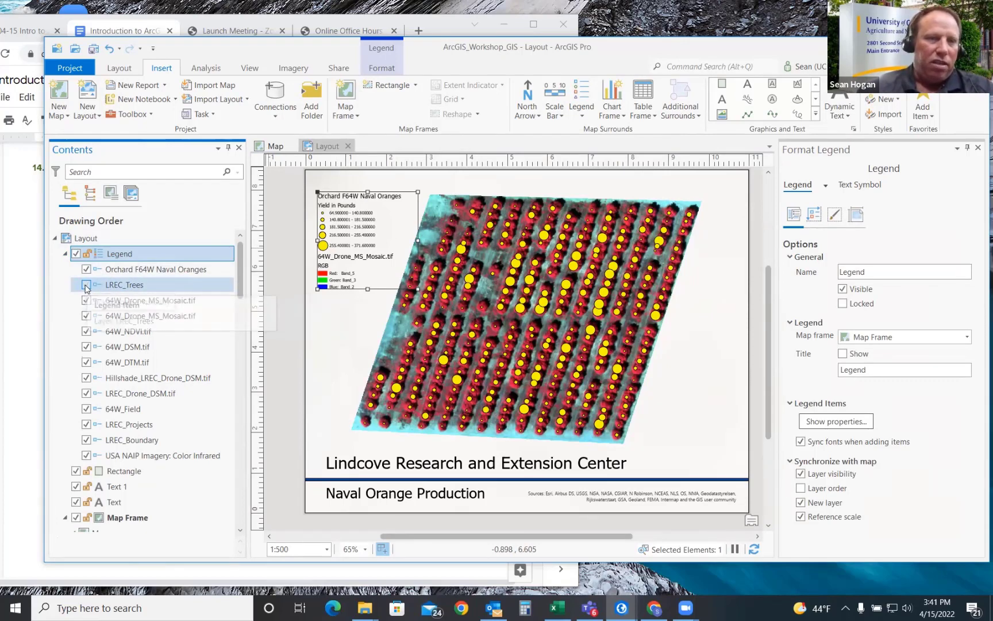
click(86, 300)
click(86, 315)
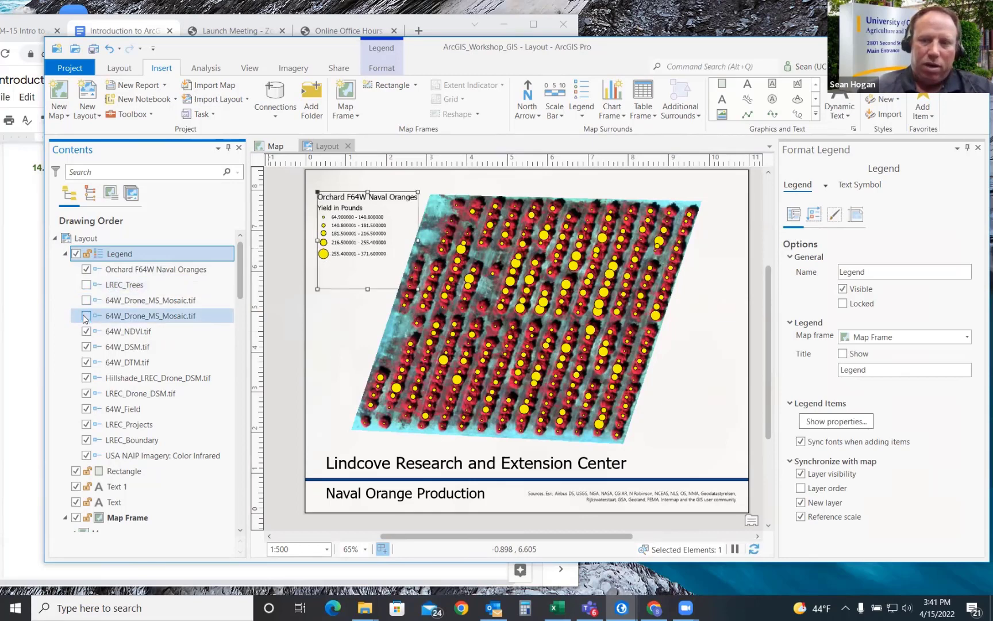
click(87, 331)
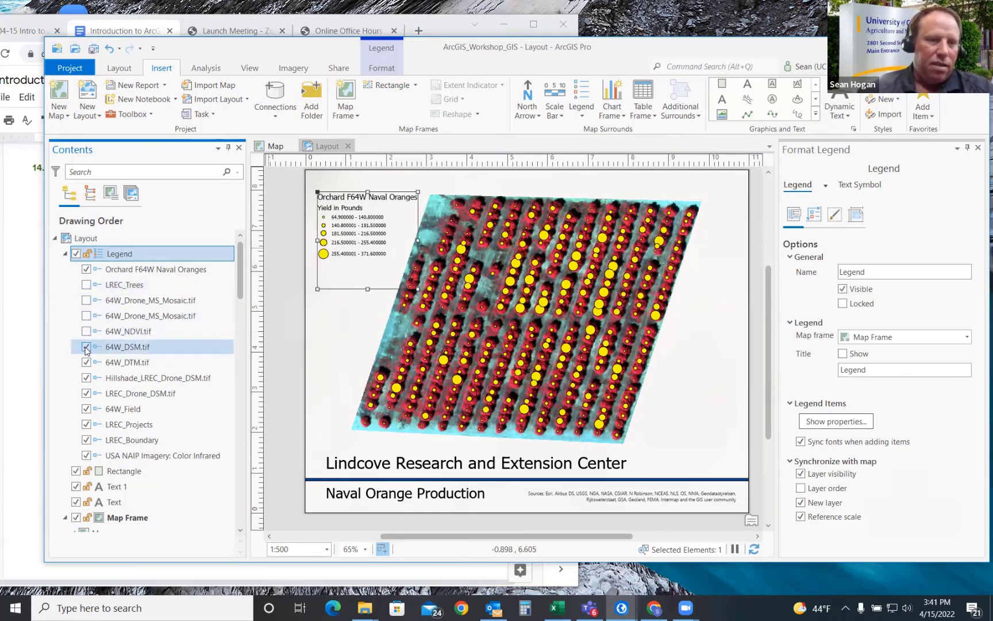
click(86, 347)
click(86, 362)
click(86, 378)
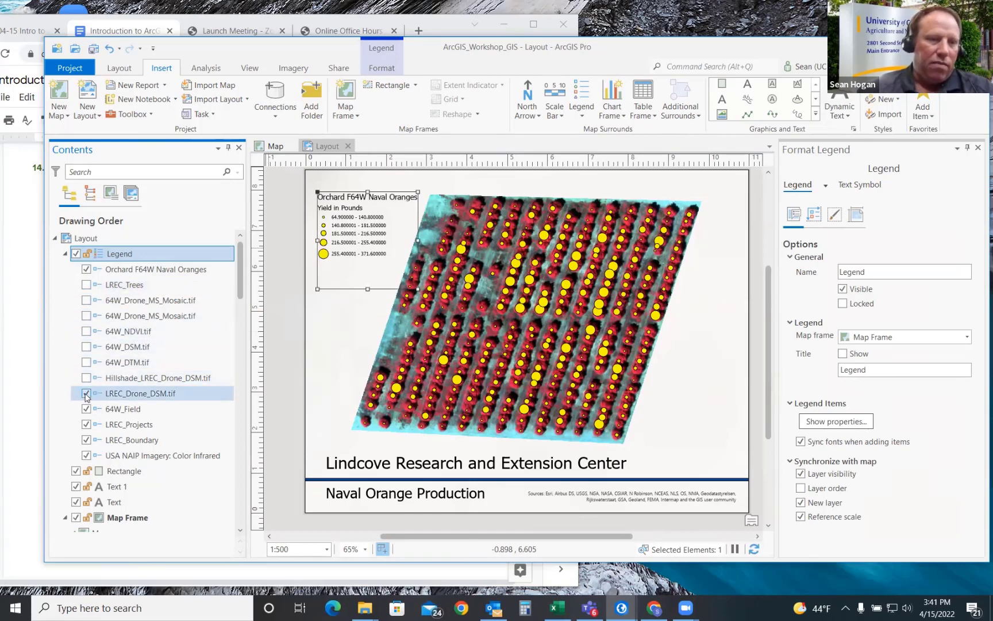
click(86, 393)
click(86, 408)
click(87, 424)
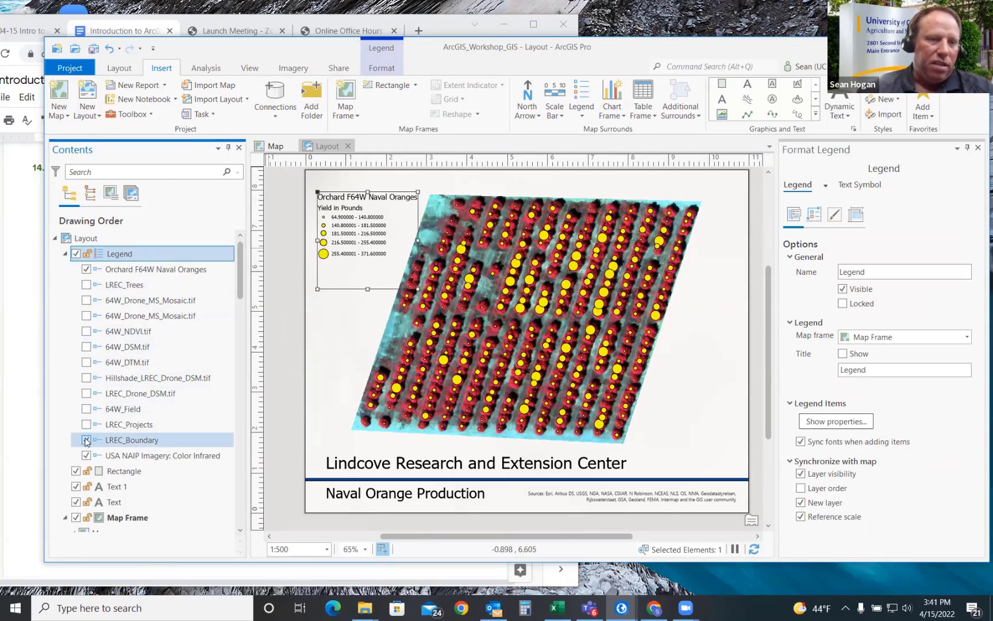
click(86, 440)
click(86, 455)
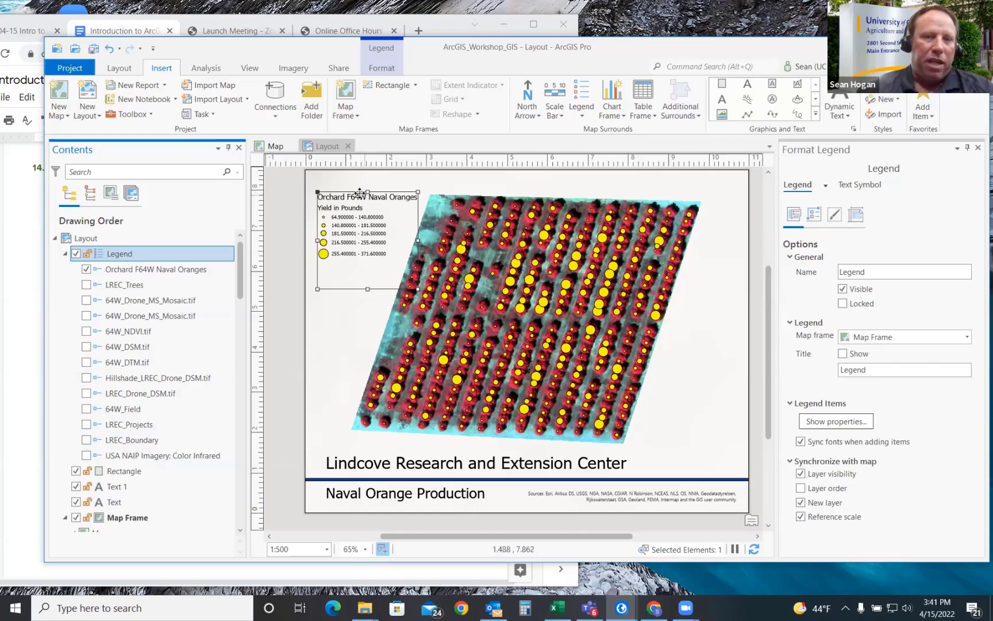
drag(351, 192, 347, 197)
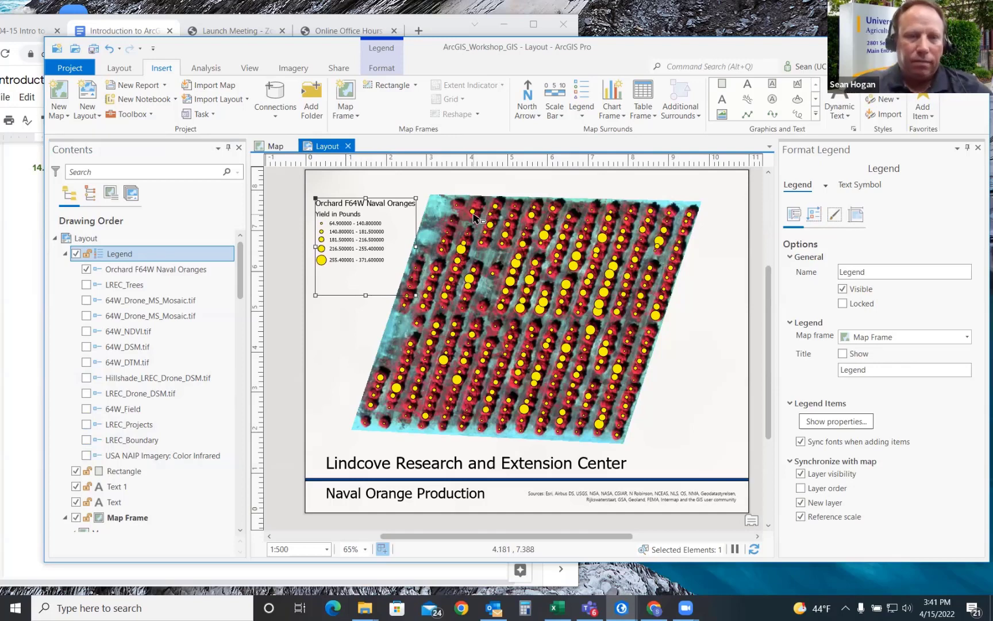
click(349, 320)
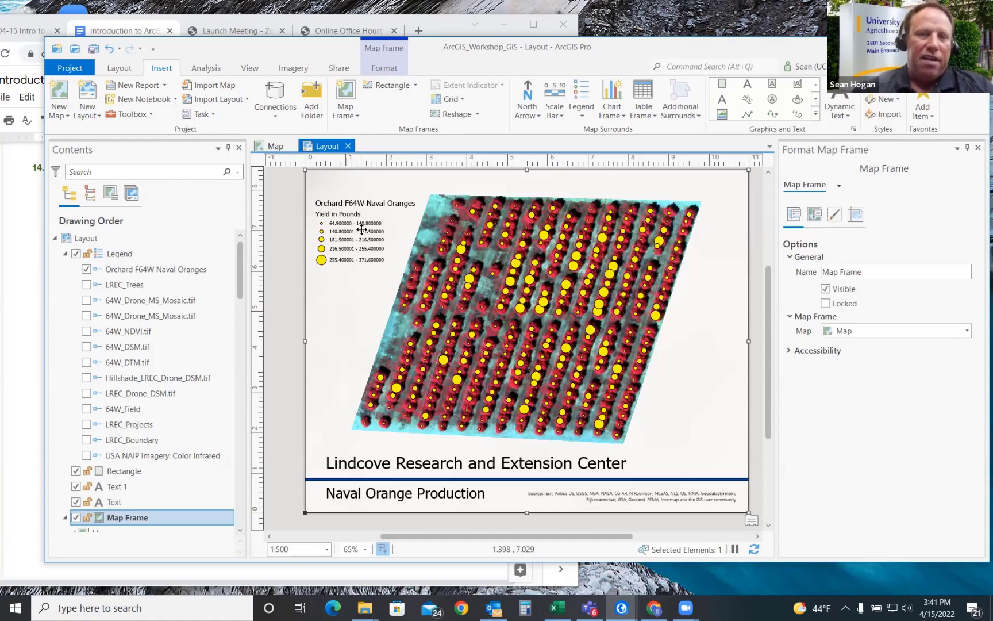
Step: Set the Orchard F64W Naval Oranges layer's symbology labels to round to 1 decimal place
click(270, 146)
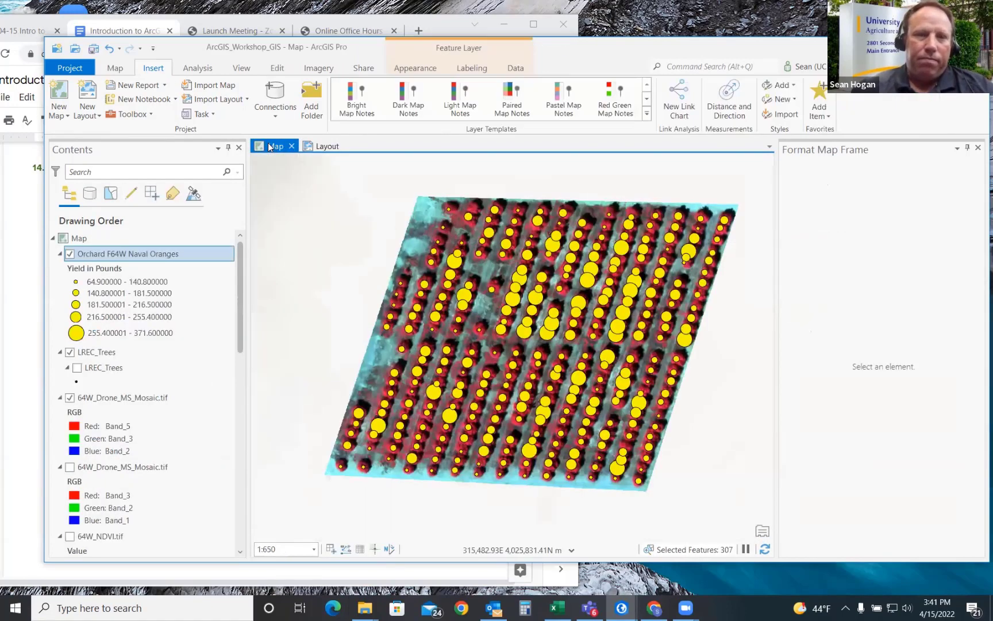
click(106, 258)
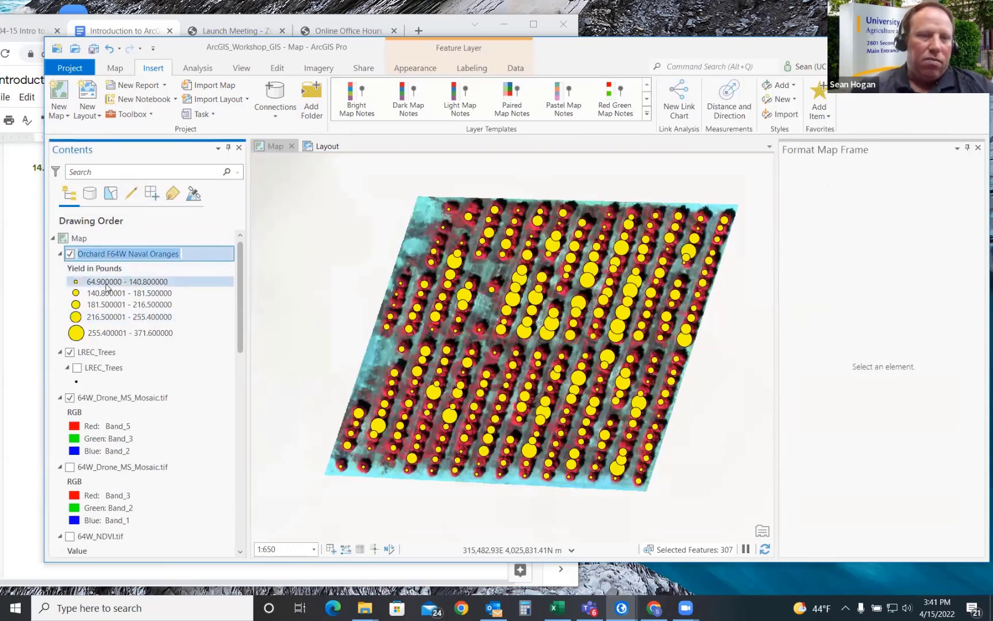
click(105, 283)
click(104, 252)
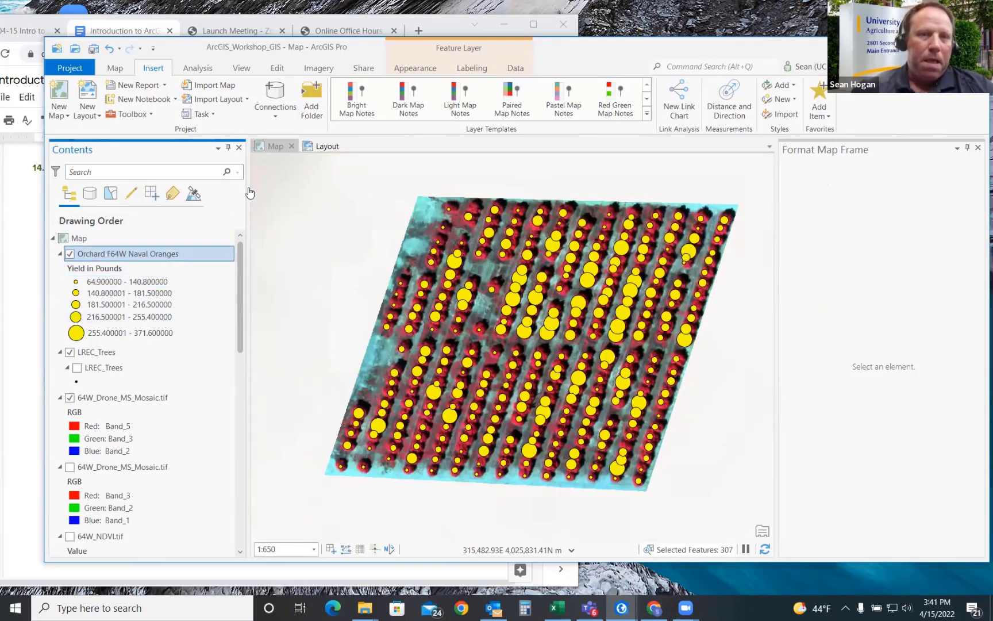
click(422, 70)
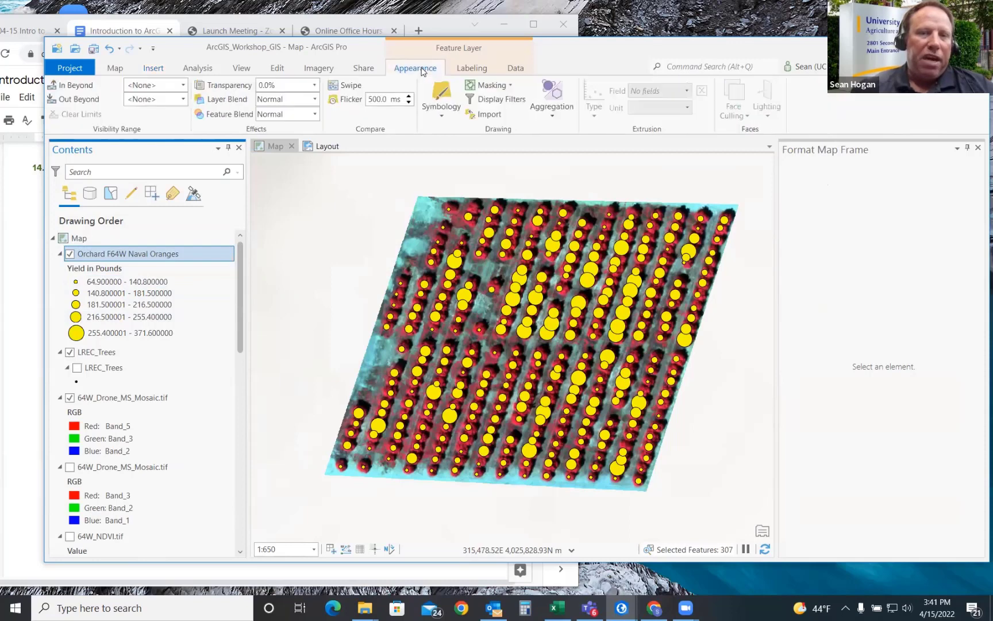
click(445, 98)
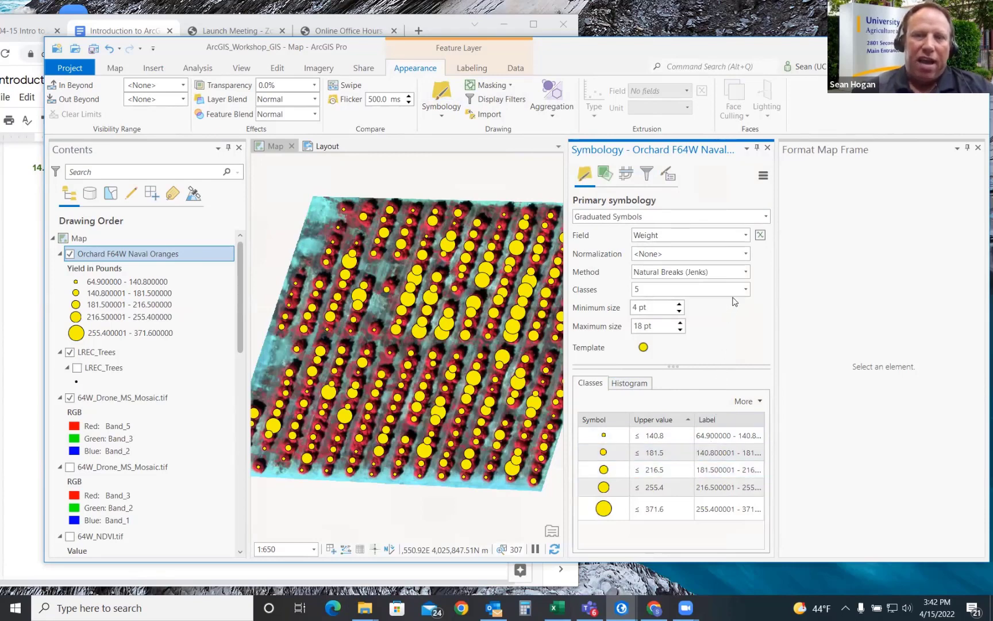
click(668, 174)
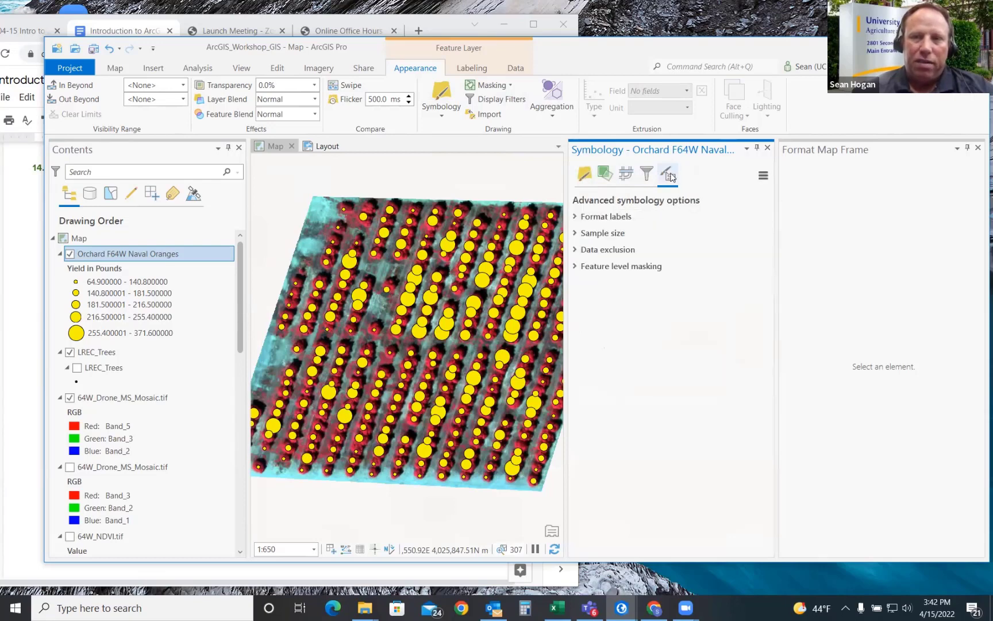
click(575, 216)
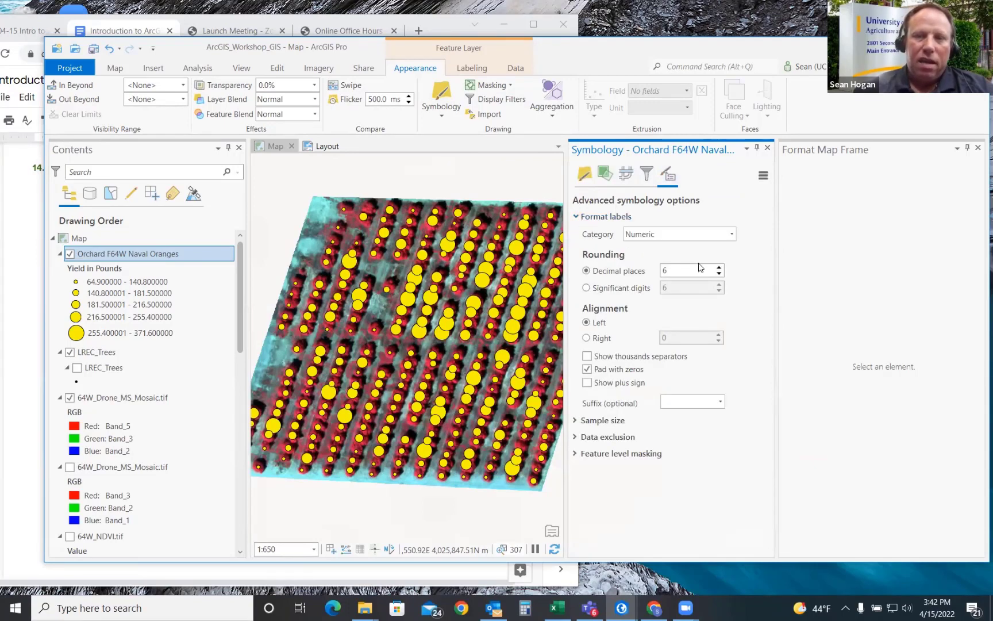
click(718, 274)
click(719, 275)
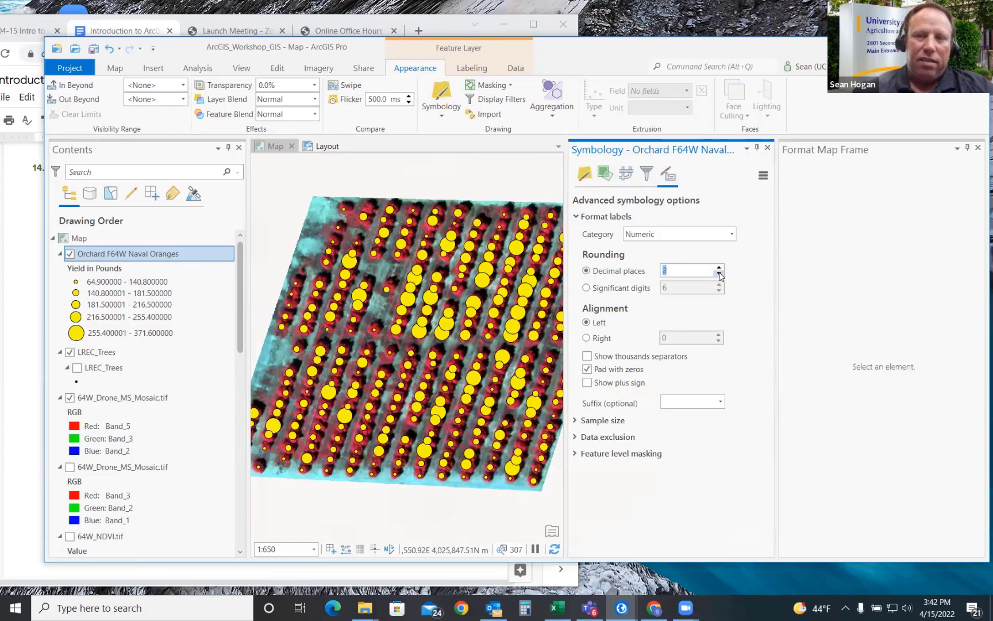
click(719, 274)
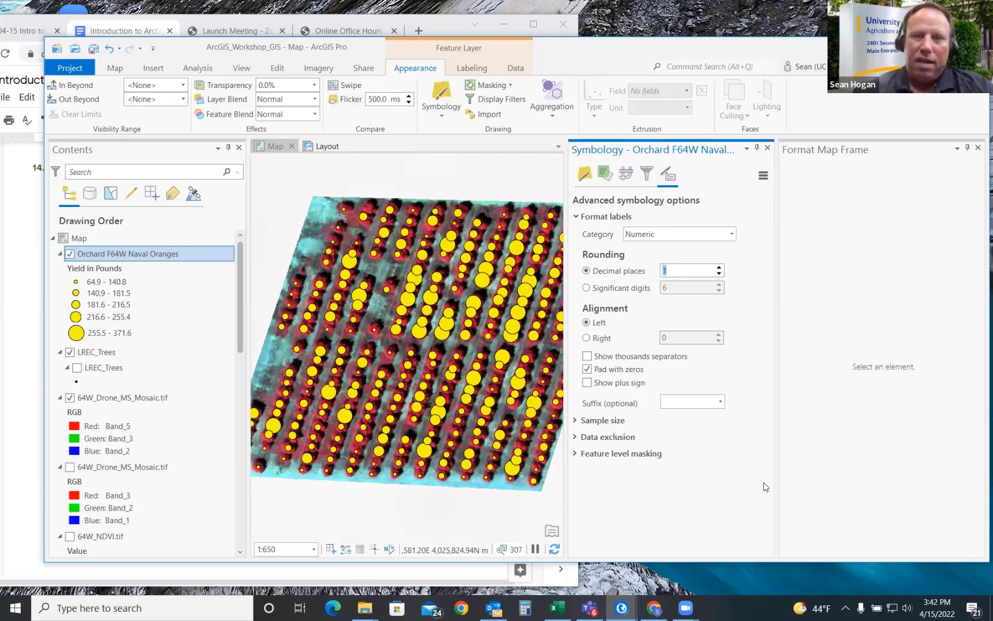
click(767, 148)
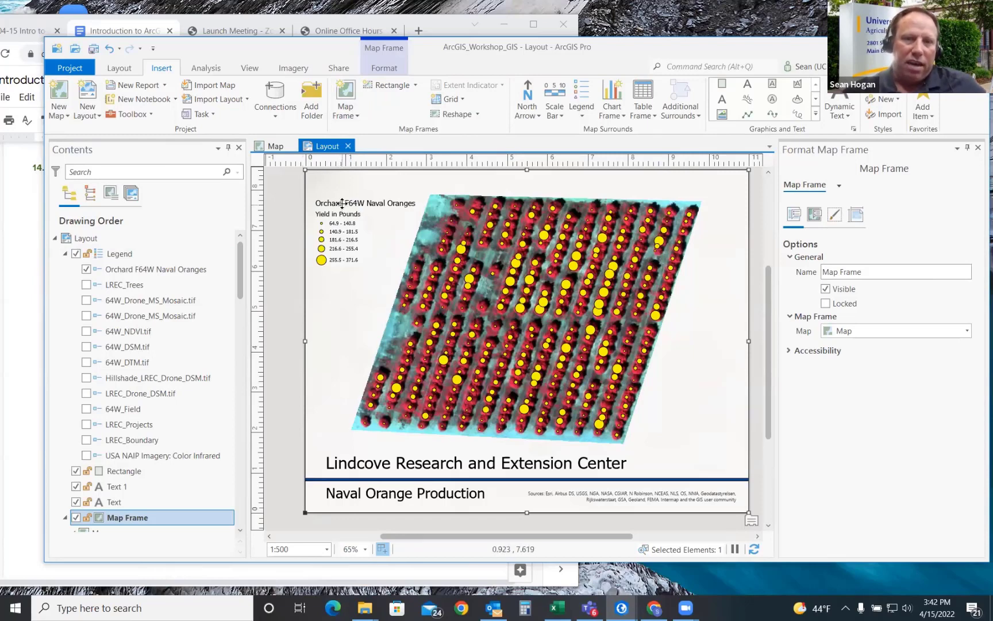
Step: Select the legend in the layout and nudge it slightly on the page
click(293, 207)
mouse_move(345, 207)
mouse_down()
mouse_move(347, 218)
mouse_move(346, 207)
mouse_up()
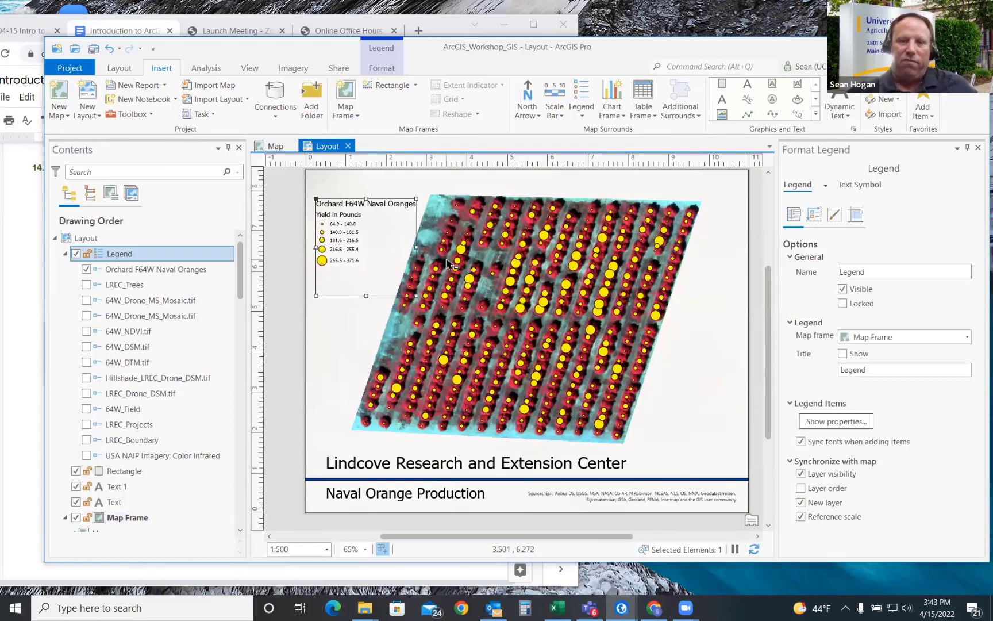
Step: Insert an ArcGIS North 1 north arrow in the blank area beside the right edge of the orchard imagery
scroll(541, 331, down, 2)
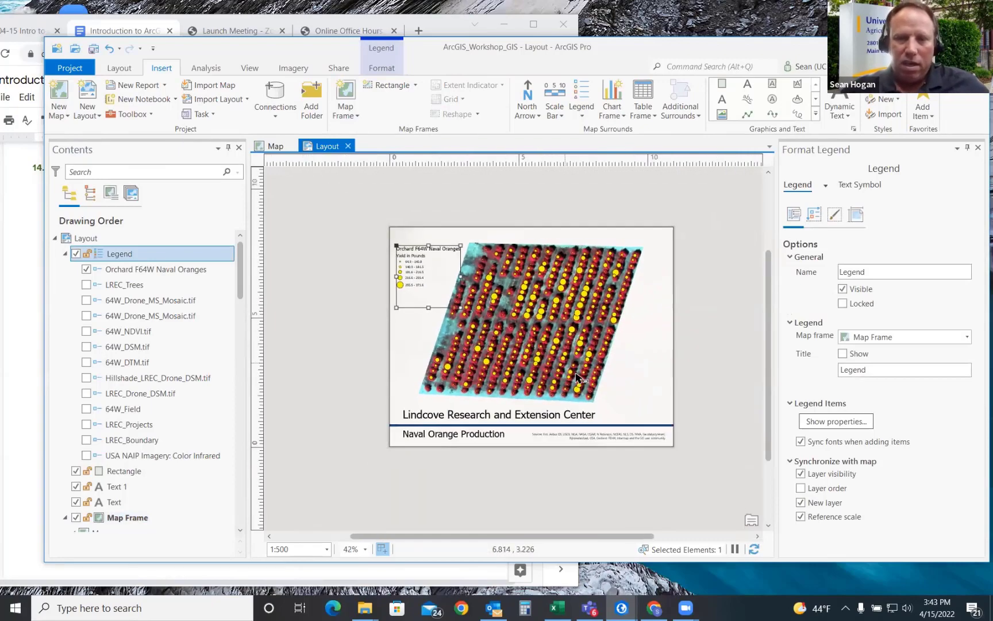
scroll(578, 377, up, 2)
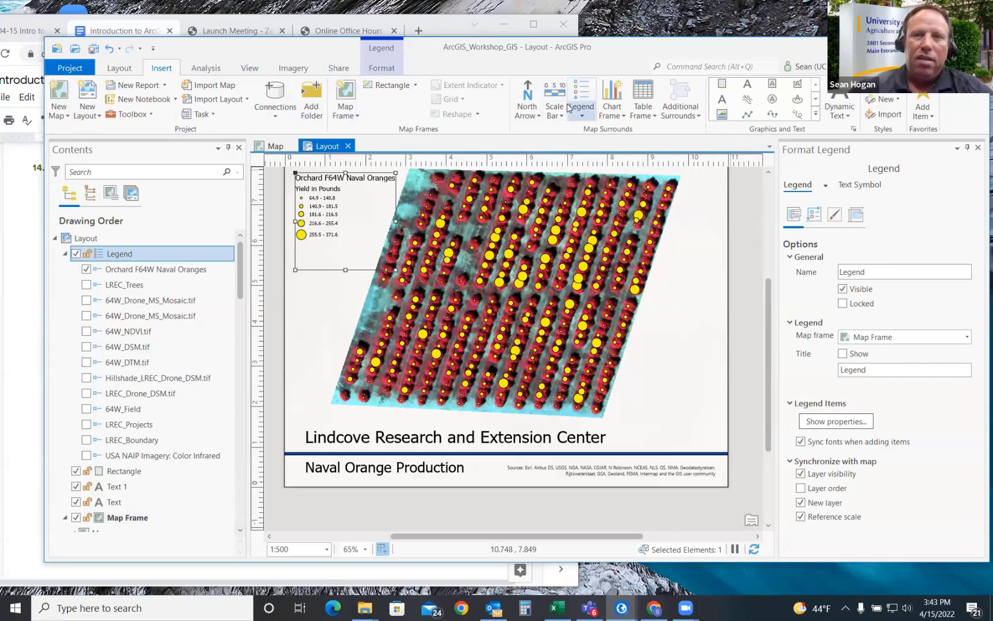
click(527, 94)
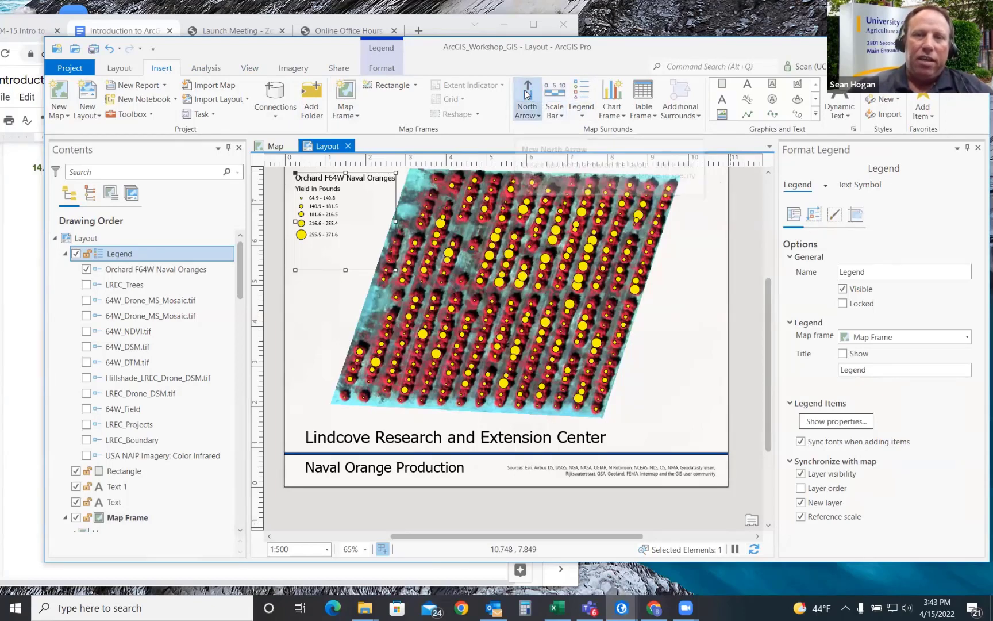
click(540, 117)
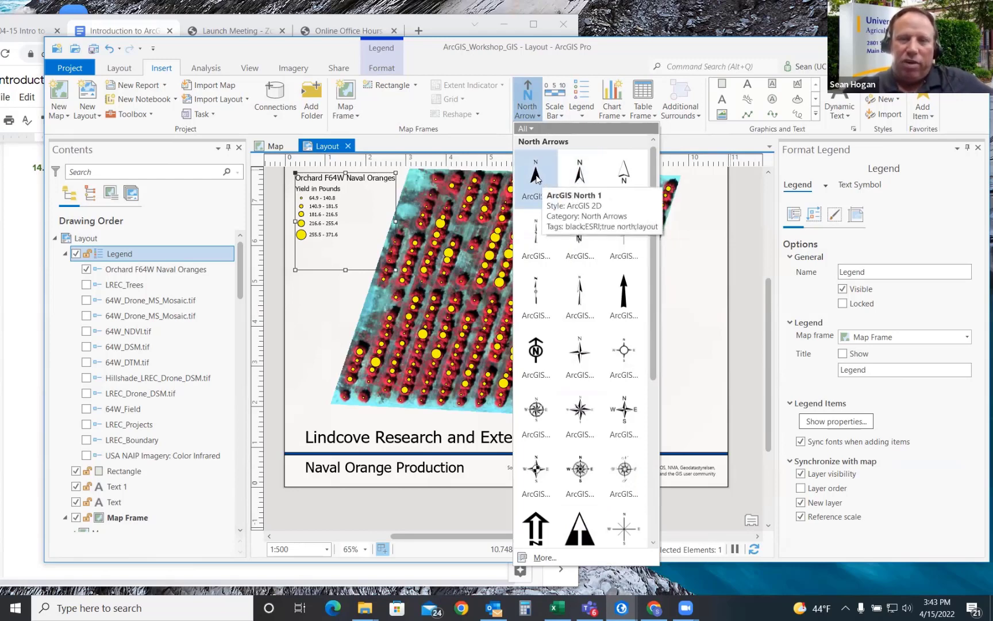
click(536, 174)
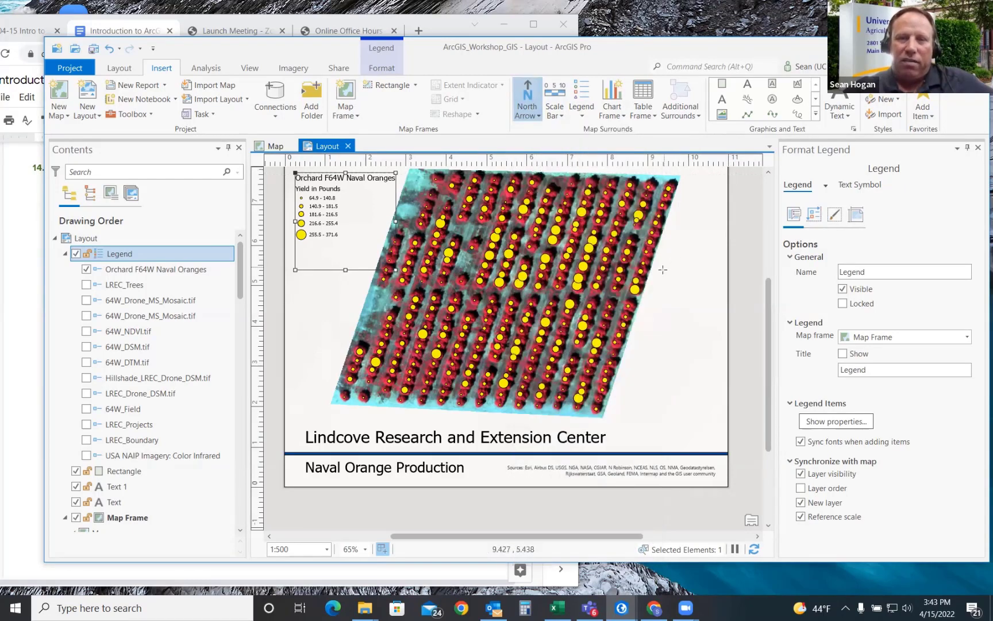
mouse_move(665, 291)
mouse_down()
mouse_move(699, 332)
mouse_move(682, 295)
mouse_up()
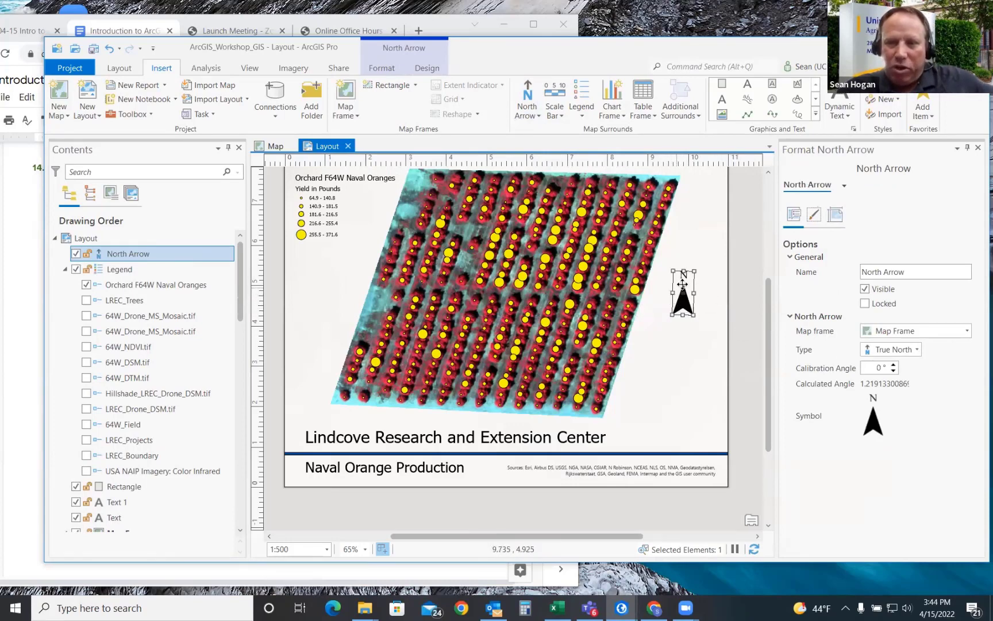
Step: Try Magnetic North as the north arrow's type and return it to True North
click(917, 349)
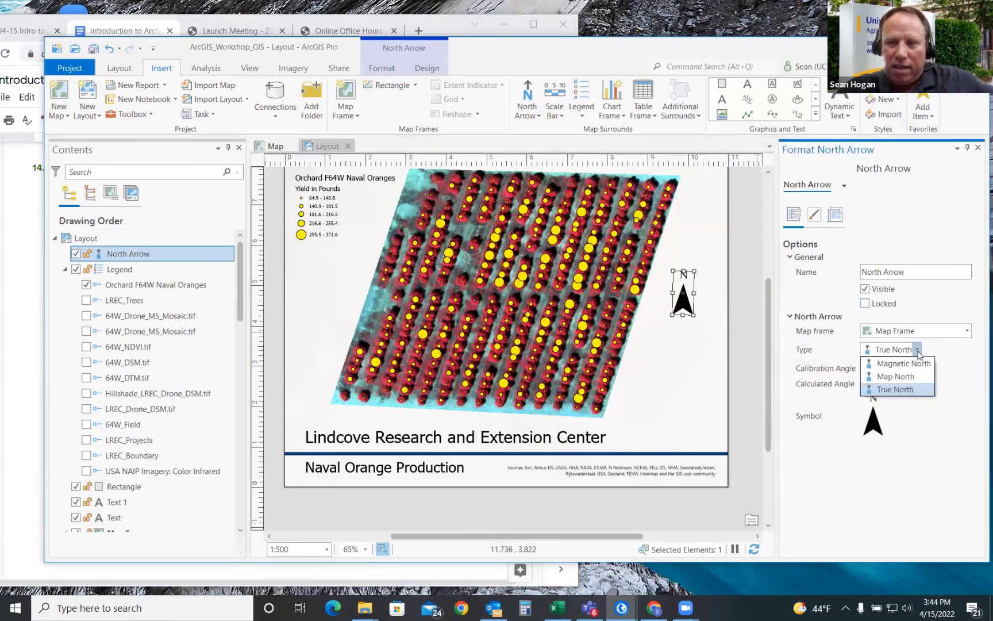
click(901, 367)
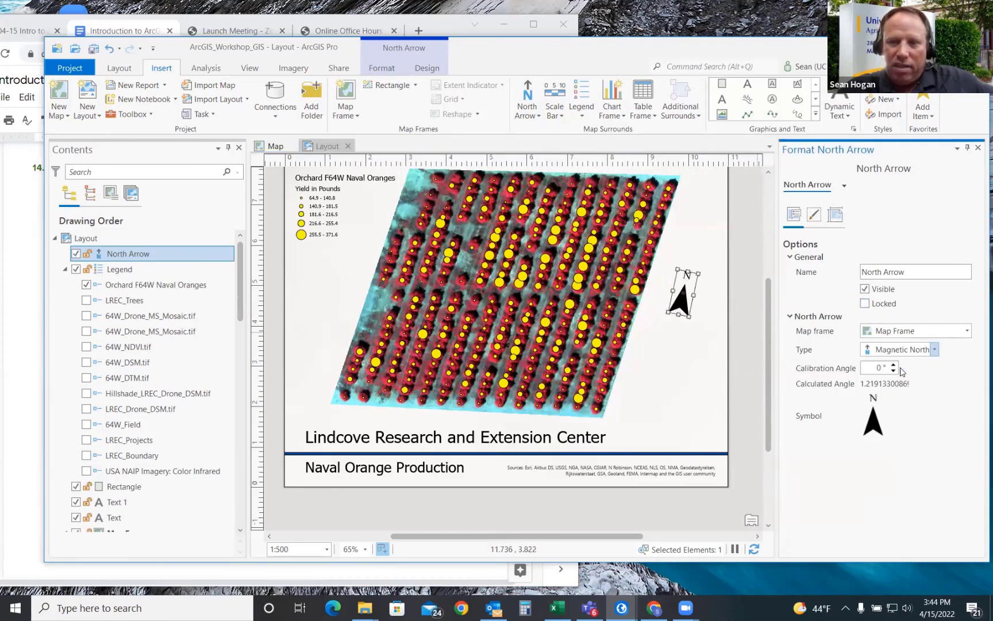
click(935, 349)
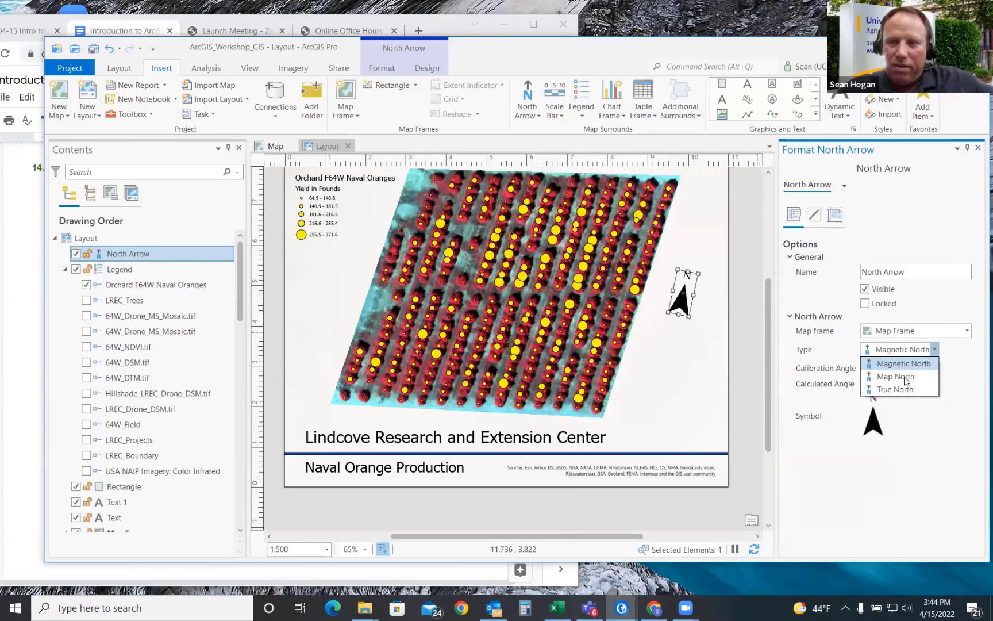
click(895, 389)
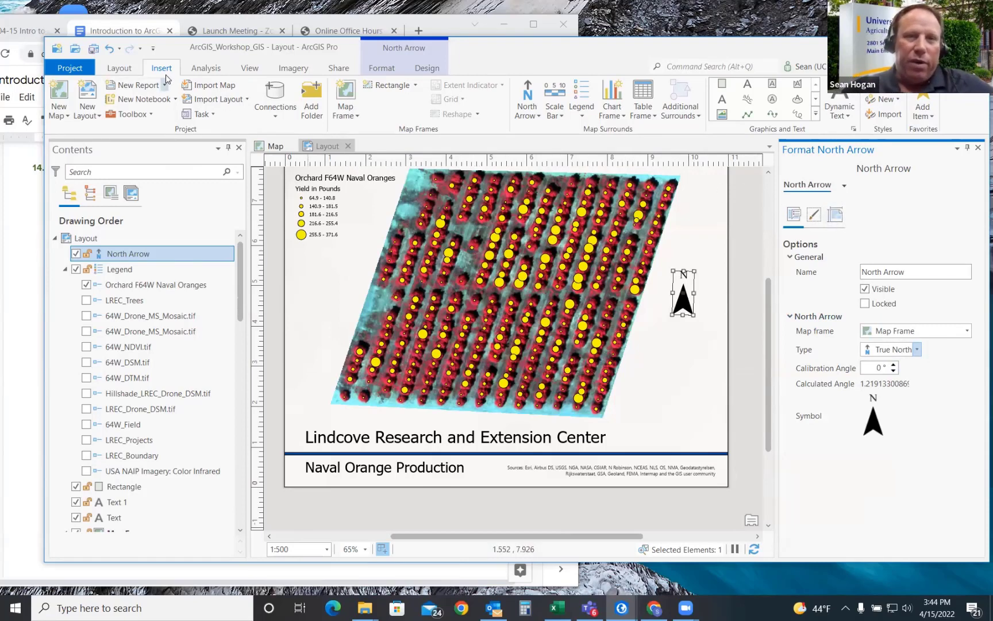
click(533, 113)
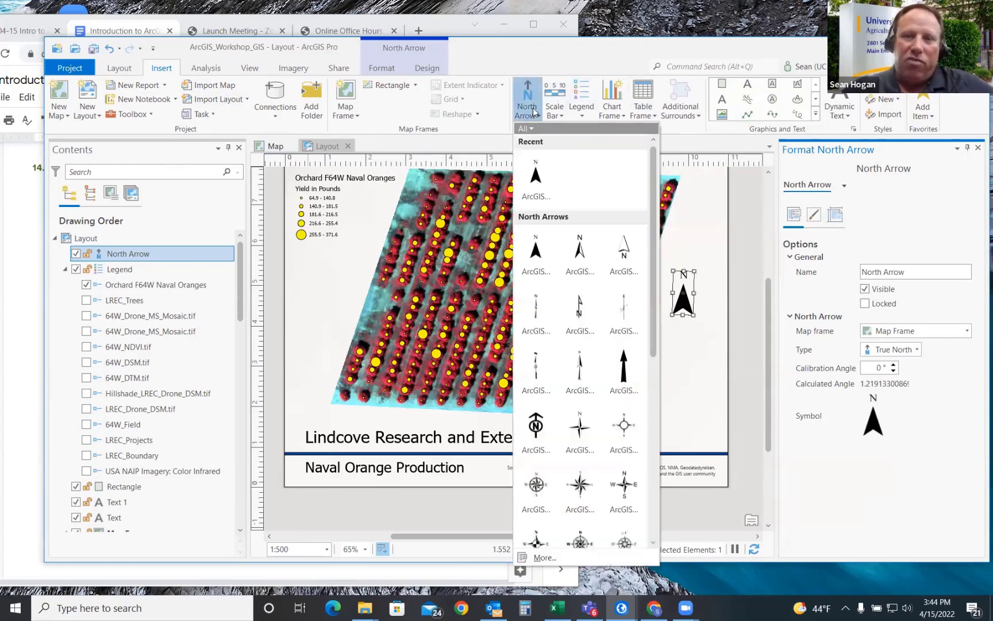
click(524, 86)
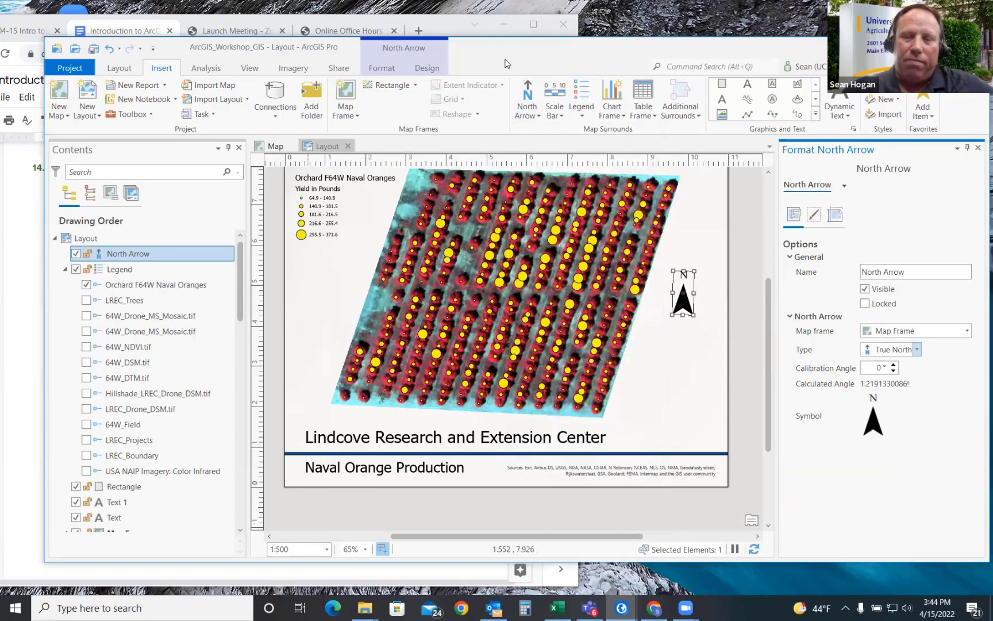
Step: Insert an imperial Scale Line 3 scale bar on the layout below the north arrow
click(555, 97)
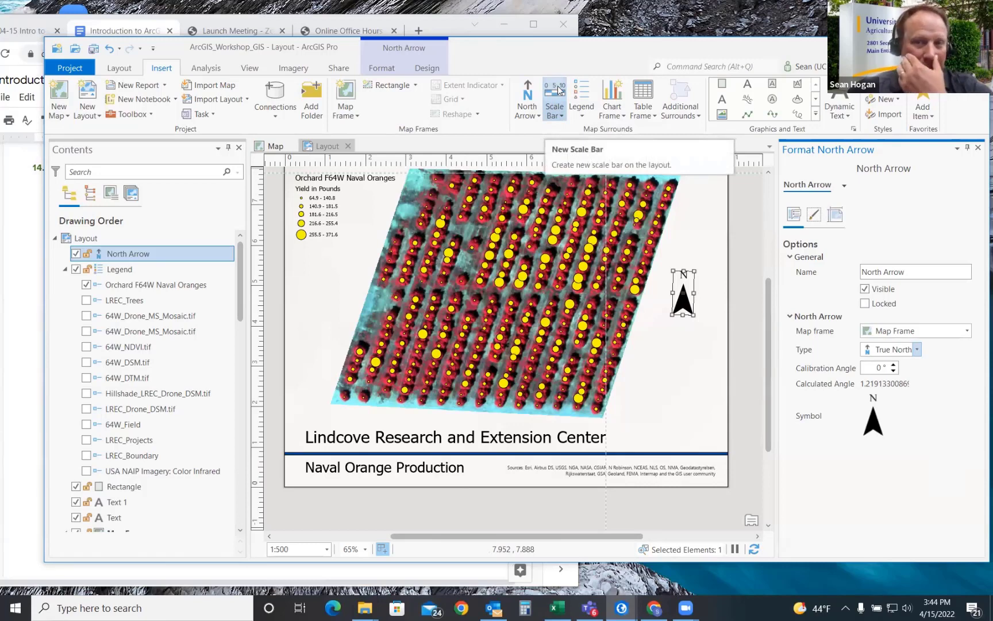
click(562, 118)
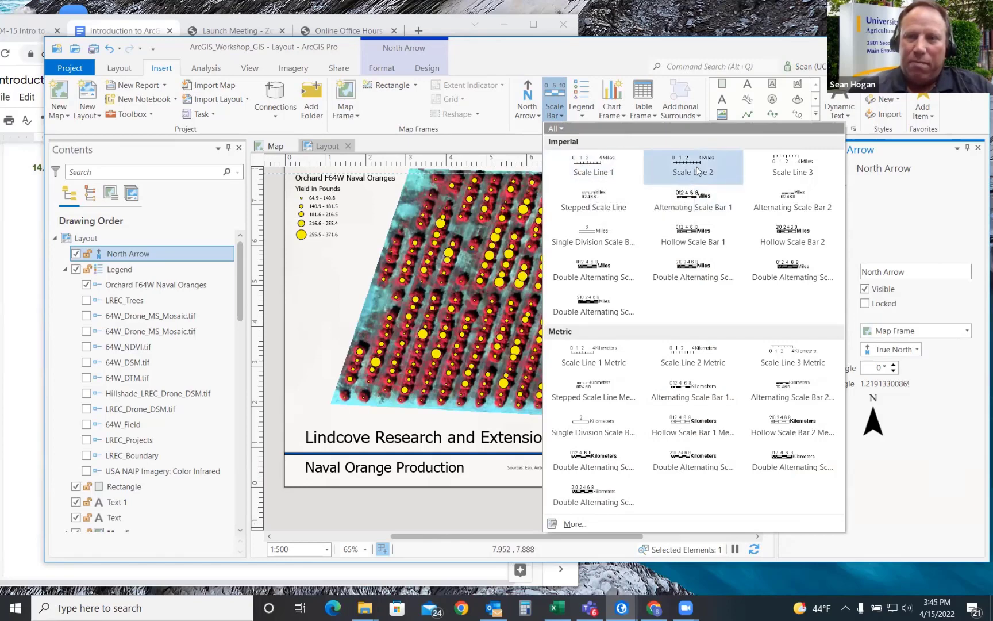
click(800, 164)
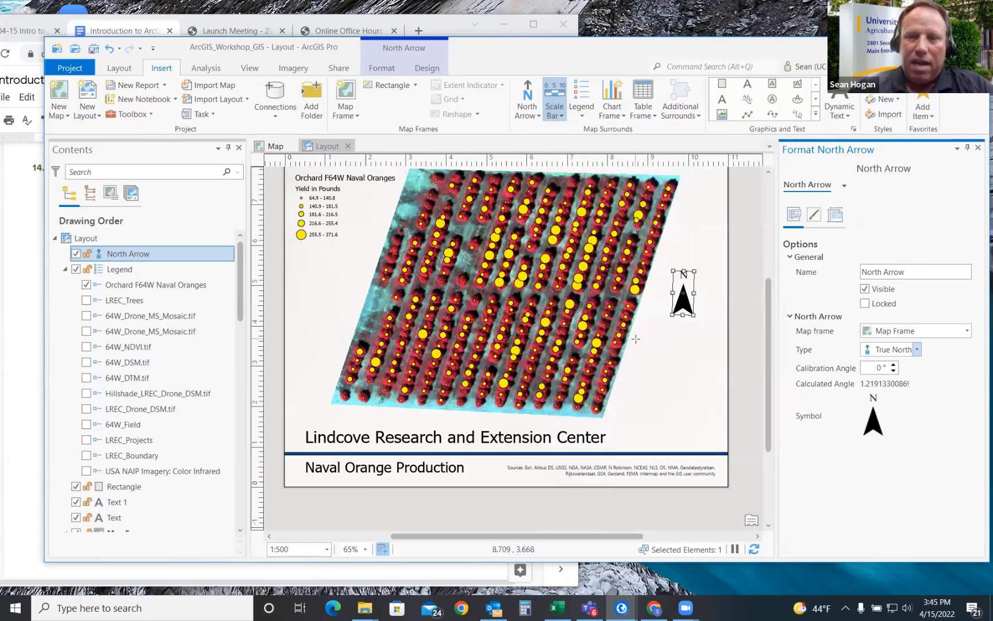
drag(633, 358, 727, 373)
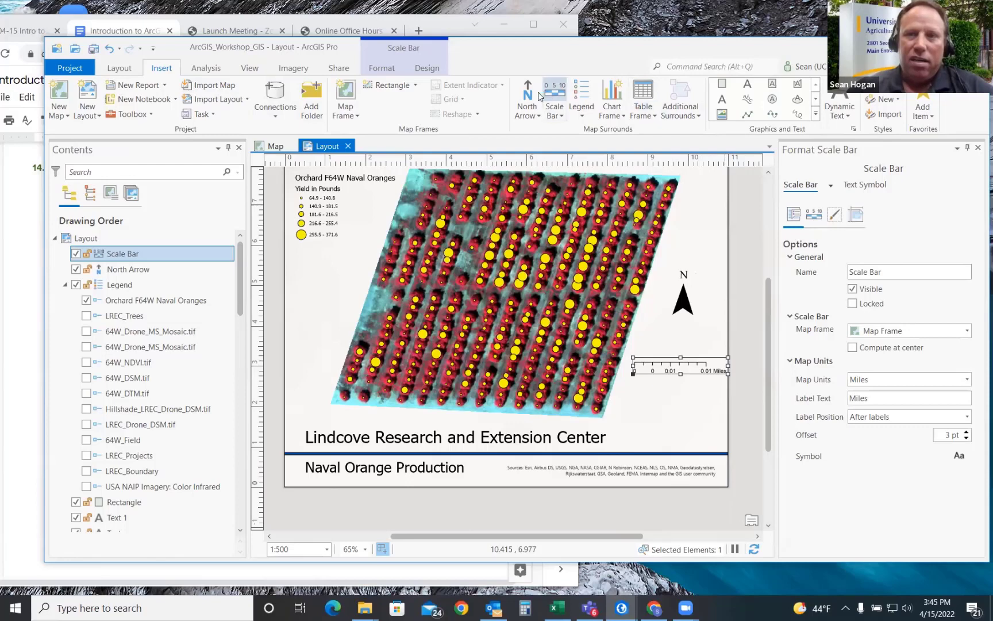
Step: Set the scale bar's map units to Feet
click(560, 116)
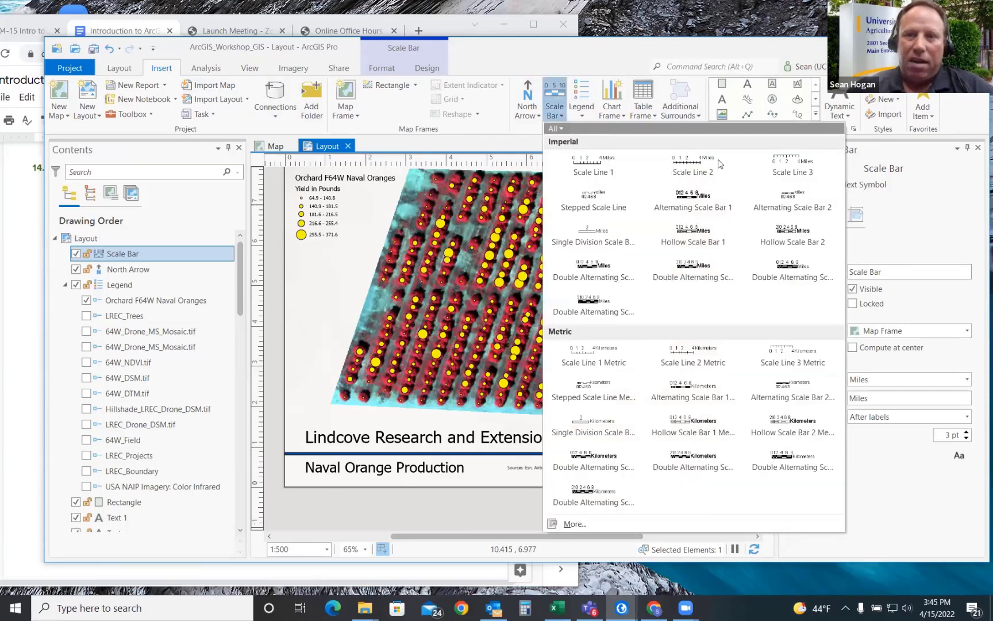
click(945, 215)
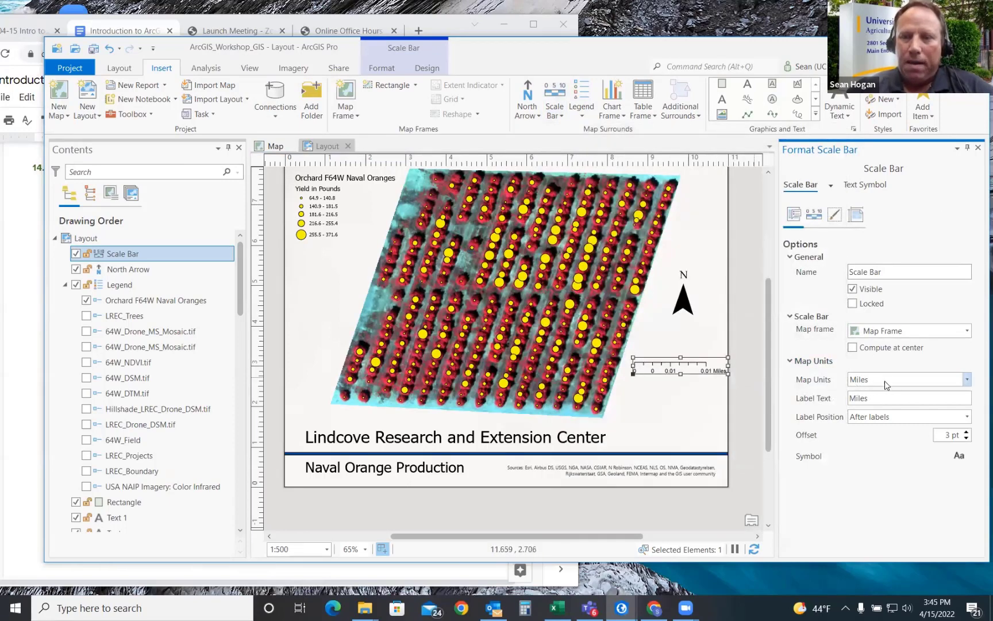
click(968, 379)
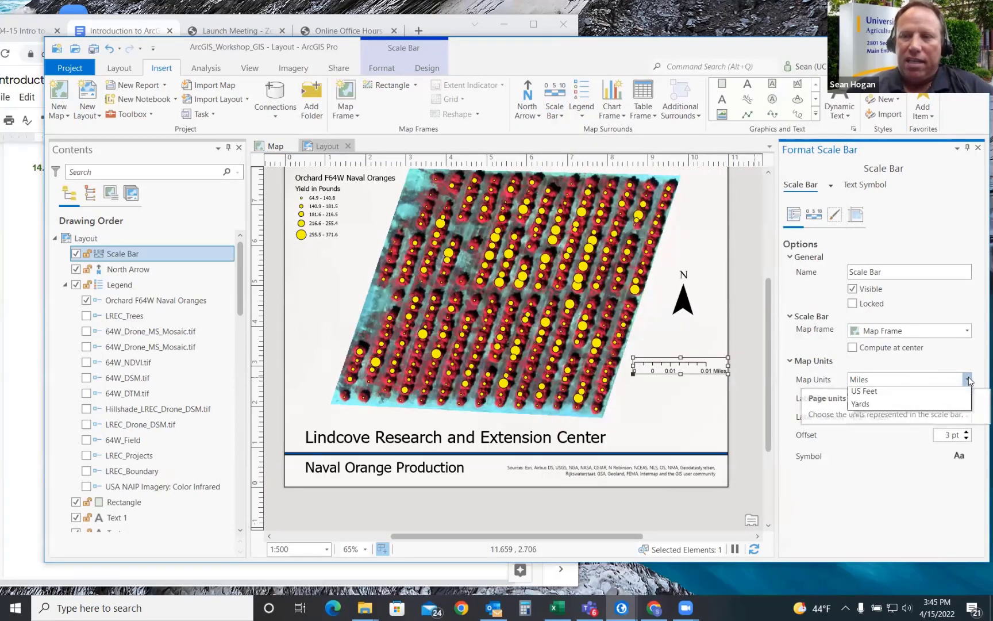
click(935, 393)
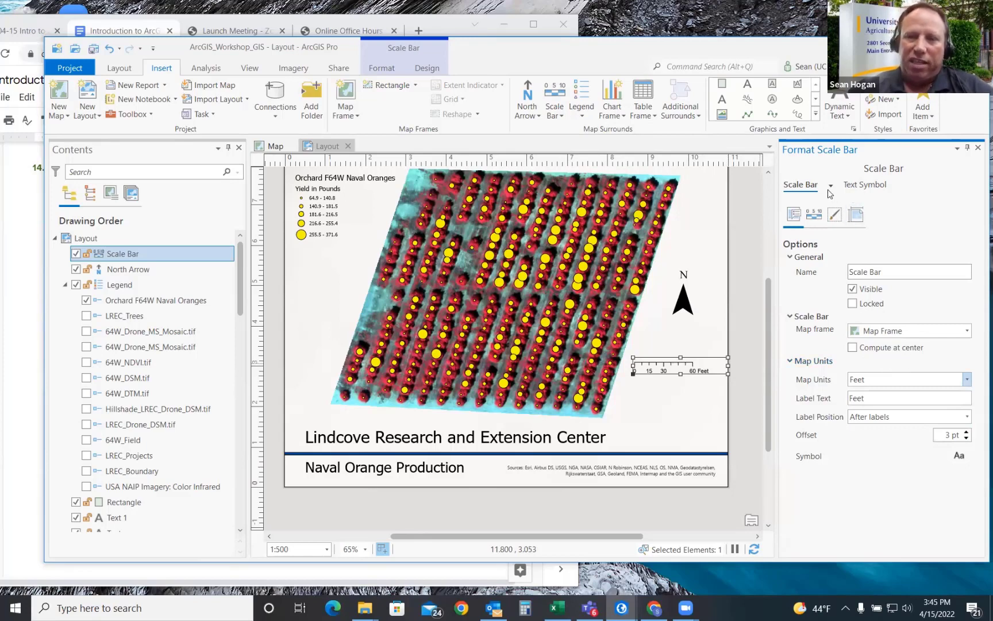
Step: Set the scale bar's text size to 12 pt and apply it
click(860, 185)
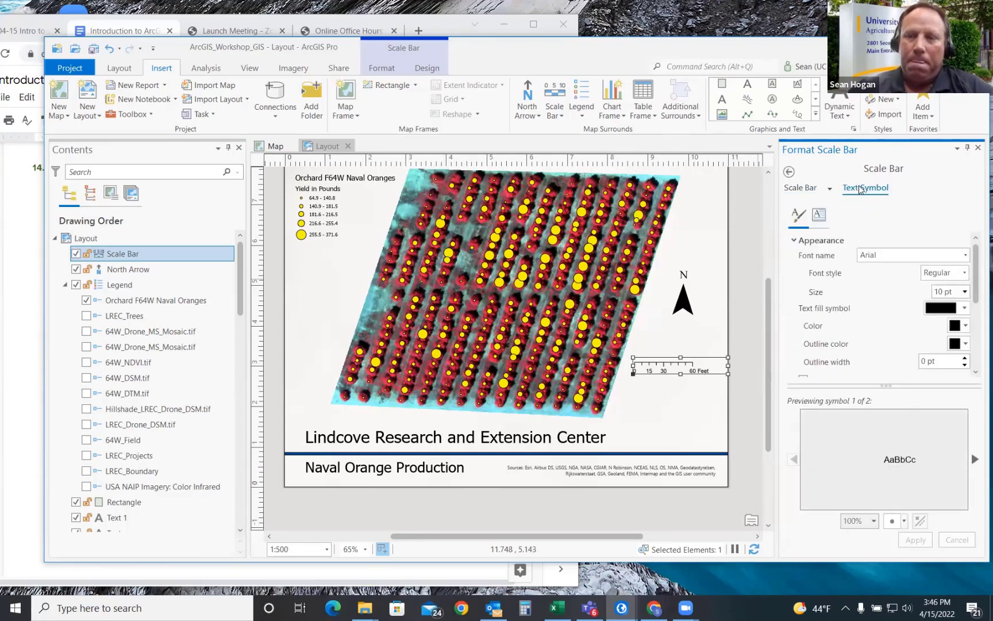
click(965, 291)
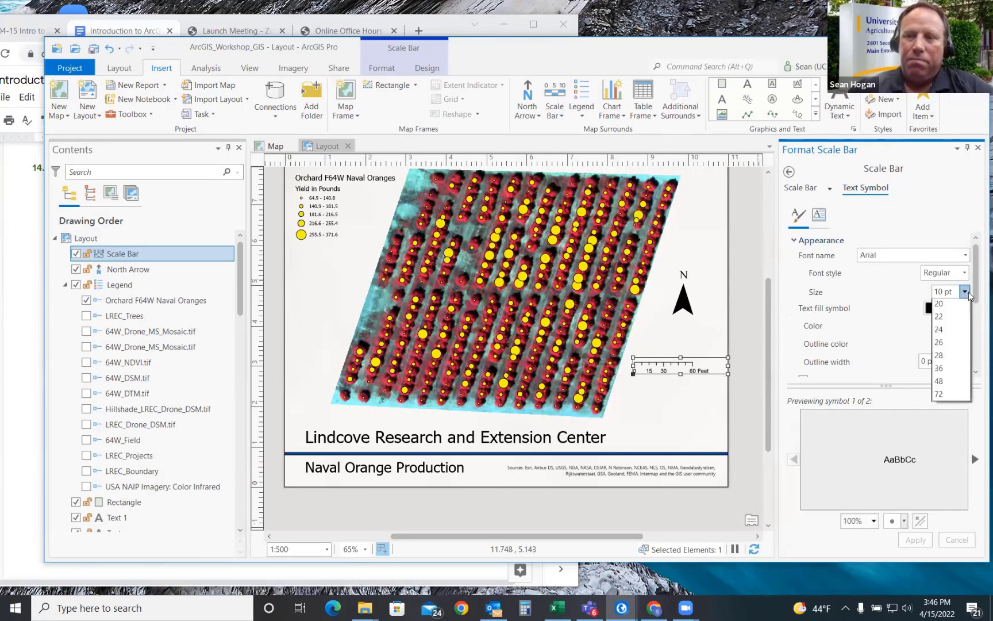
click(938, 383)
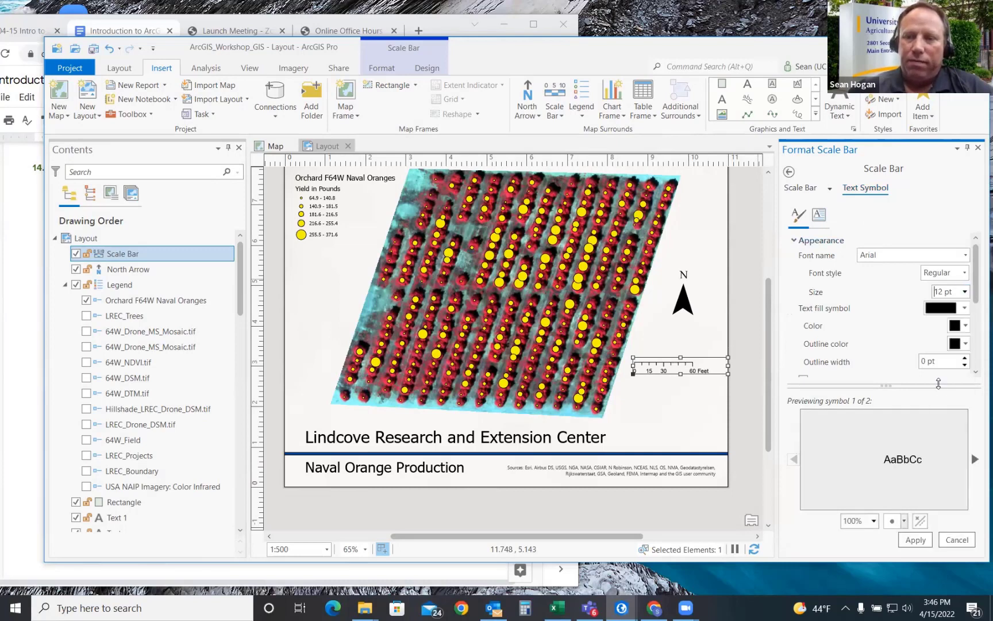
click(915, 539)
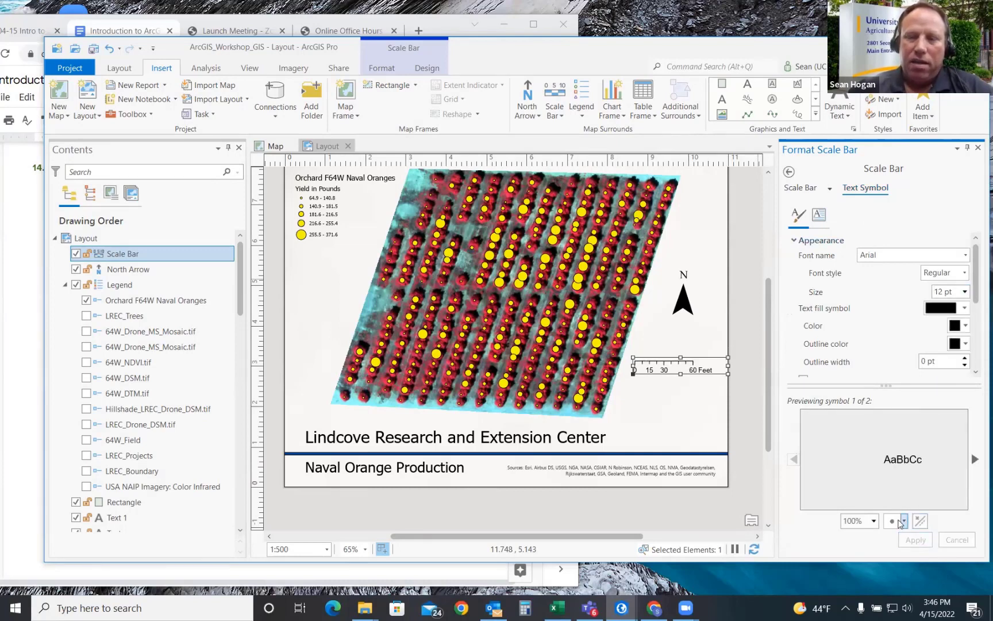
Step: Move the scale bar slightly up the page, closer to the north arrow
drag(689, 358, 692, 348)
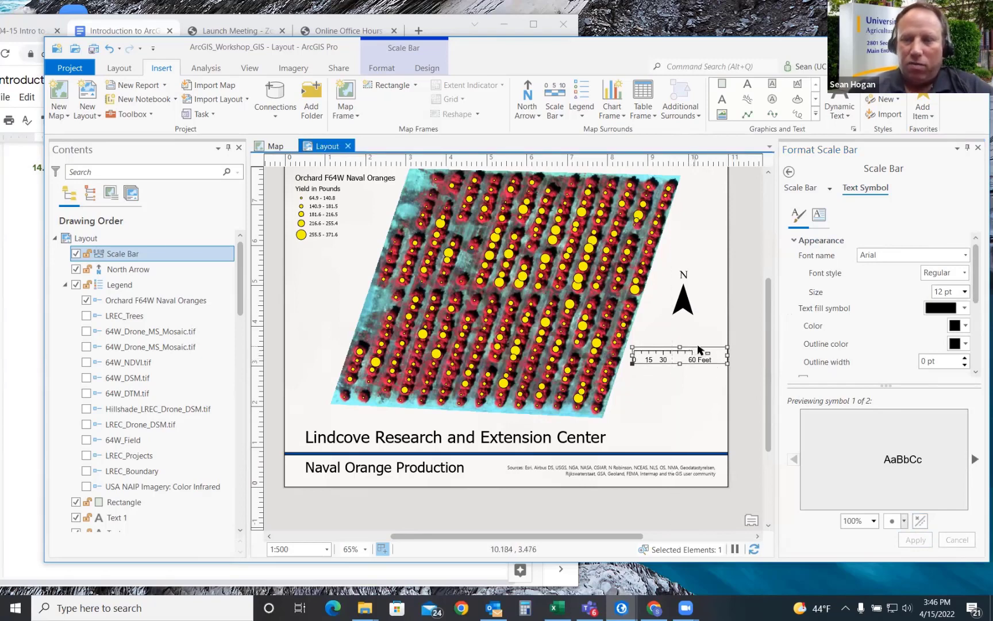
click(683, 353)
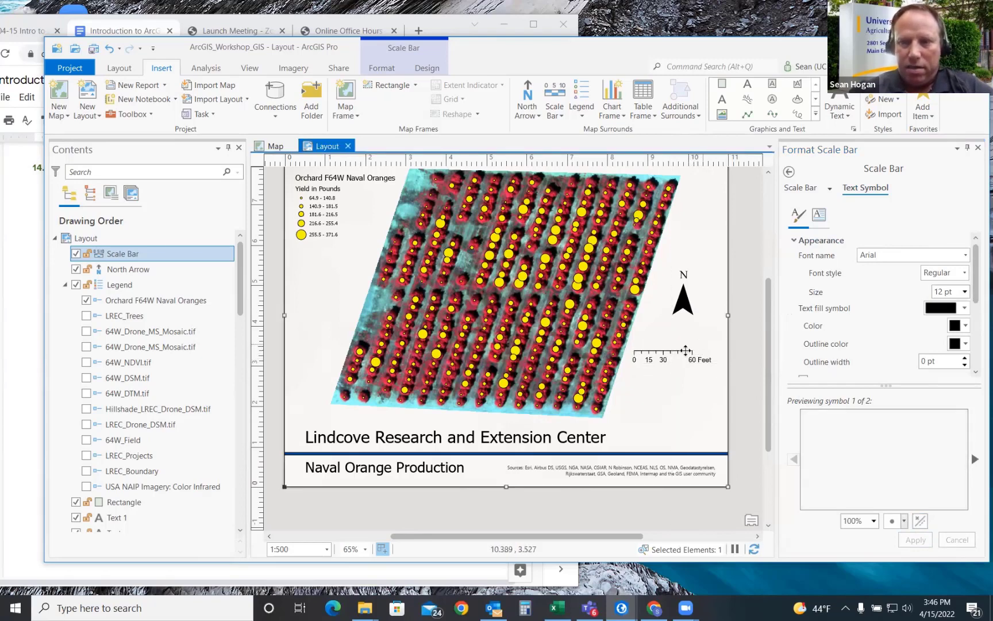
click(684, 353)
drag(684, 353, 677, 352)
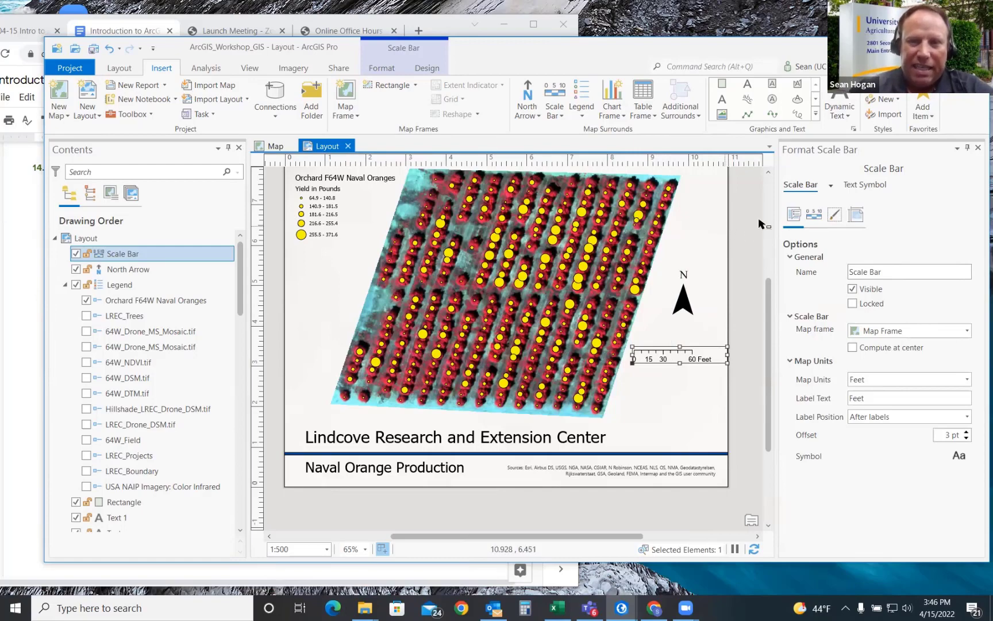
Step: Review the whole layout against the Primary Layout in the Arc_Pro_GIS_Exercise project, return to ArcGIS_Workshop_GIS and clear the element selection
scroll(747, 233, down, 2)
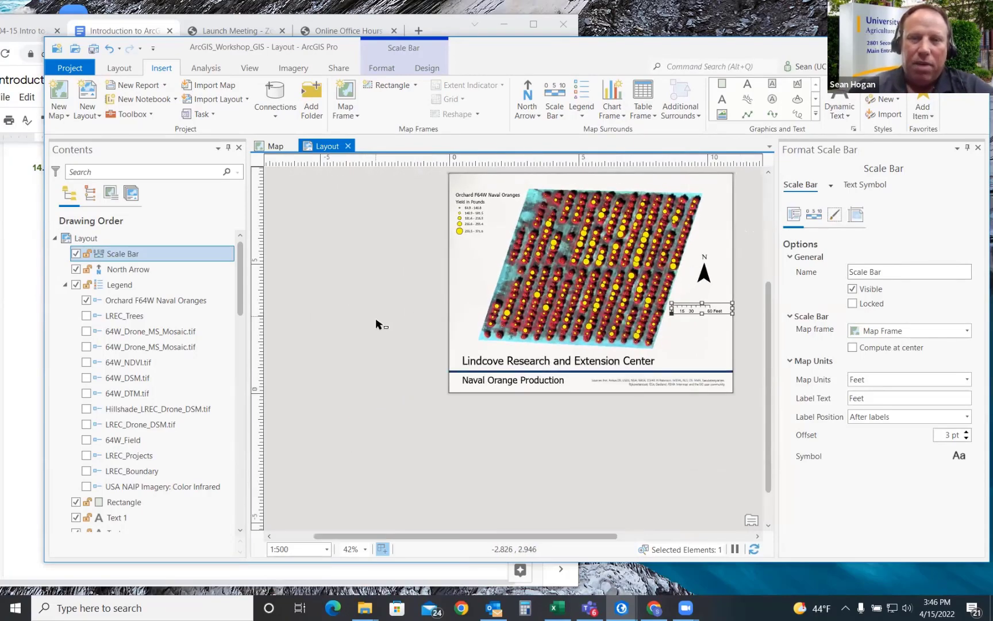
scroll(376, 321, down, 2)
scroll(504, 285, up, 1)
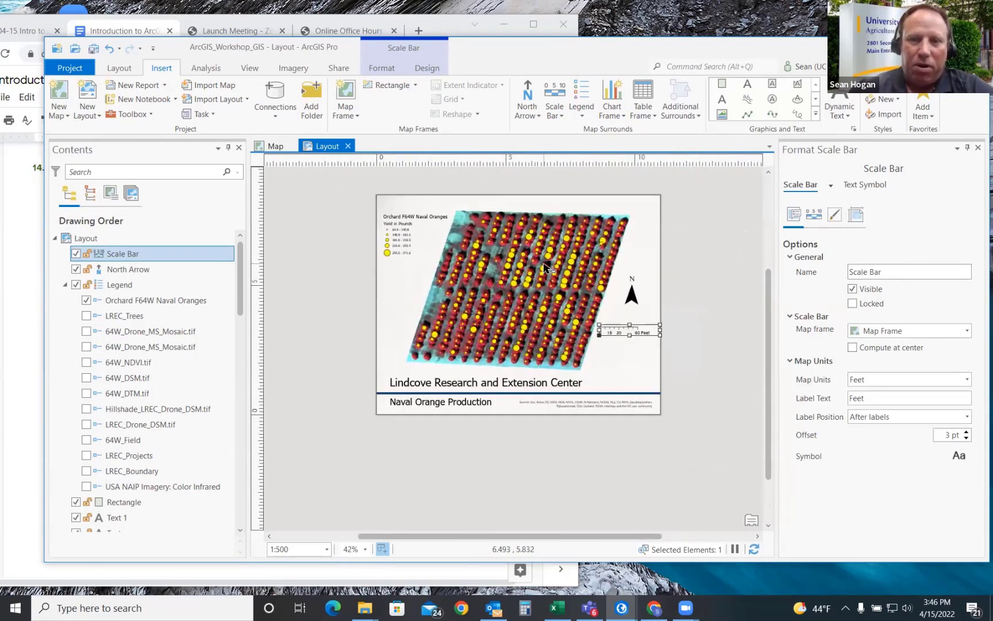
scroll(545, 267, up, 1)
scroll(546, 270, down, 1)
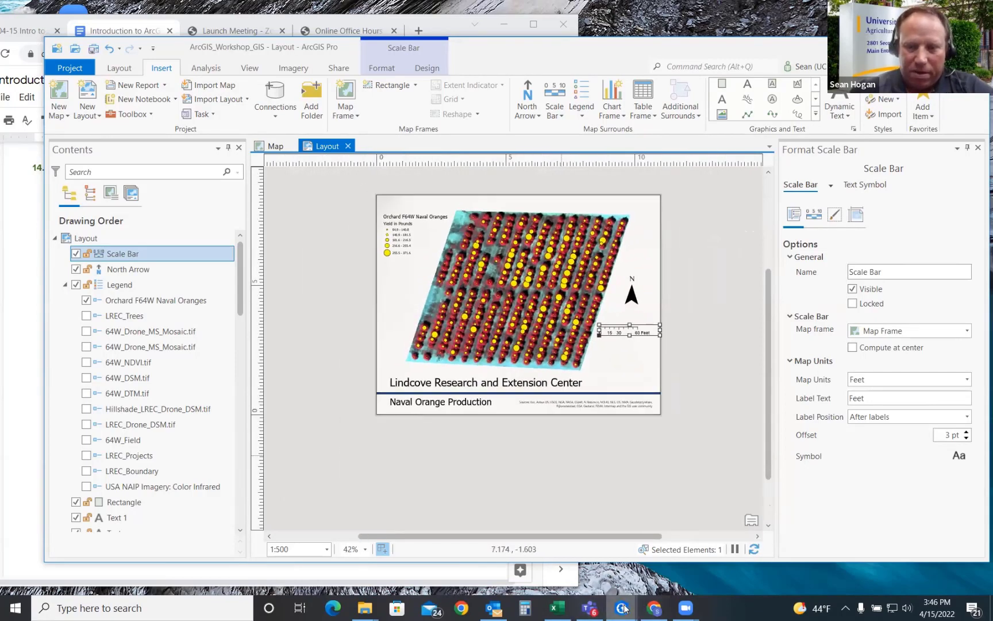
mouse_move(621, 607)
click(569, 552)
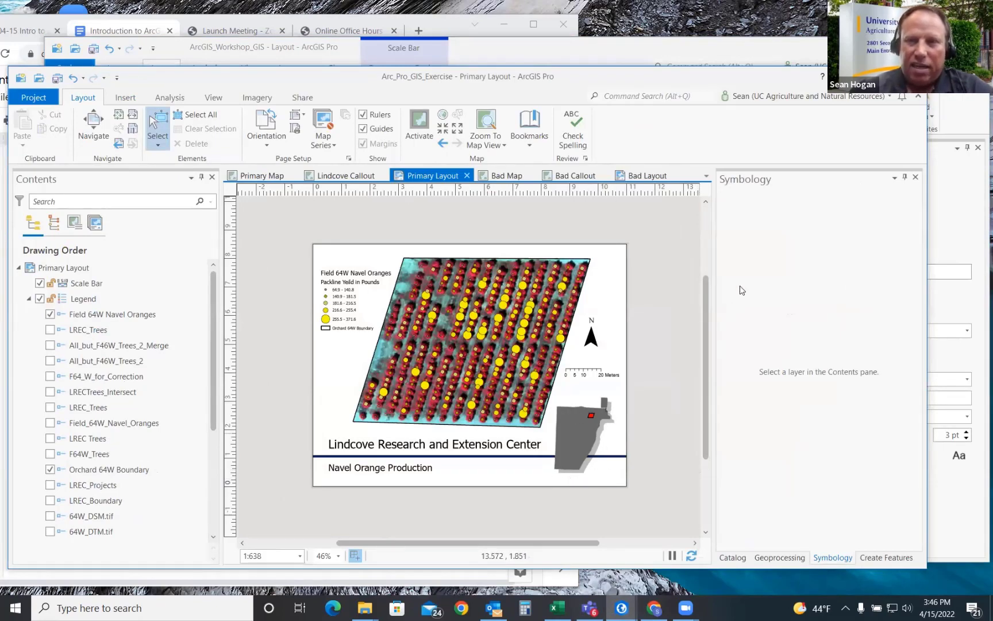
click(621, 607)
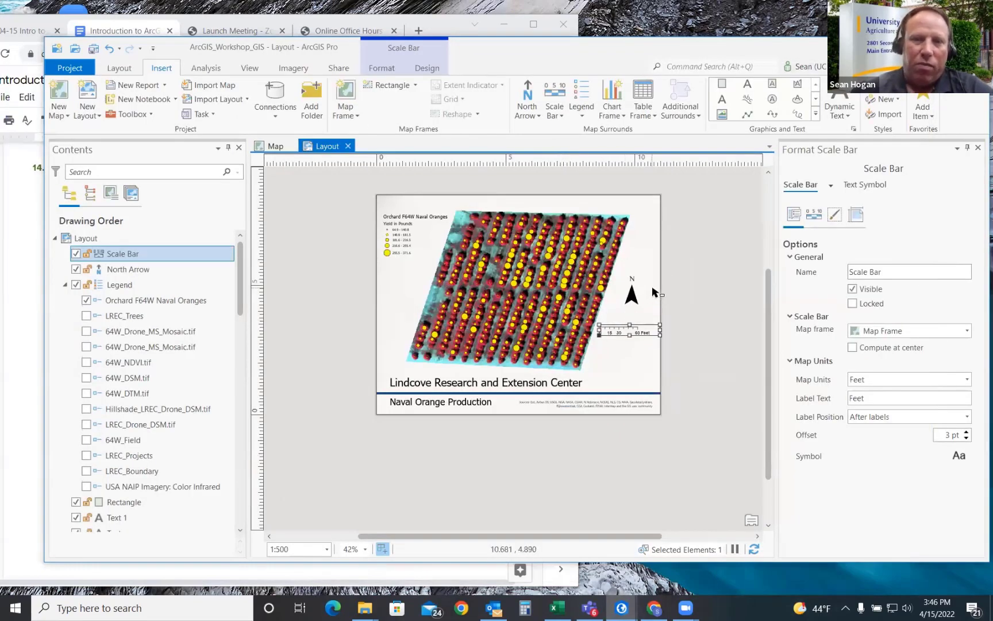
click(635, 176)
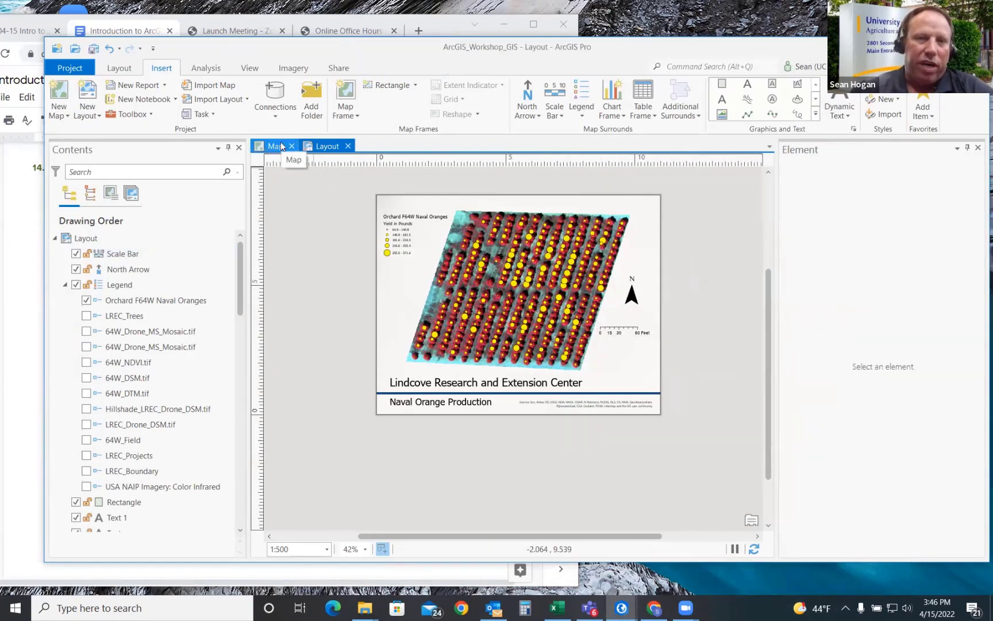
Step: Add a new map named Callout and place its view between the Map and Layout views
click(60, 98)
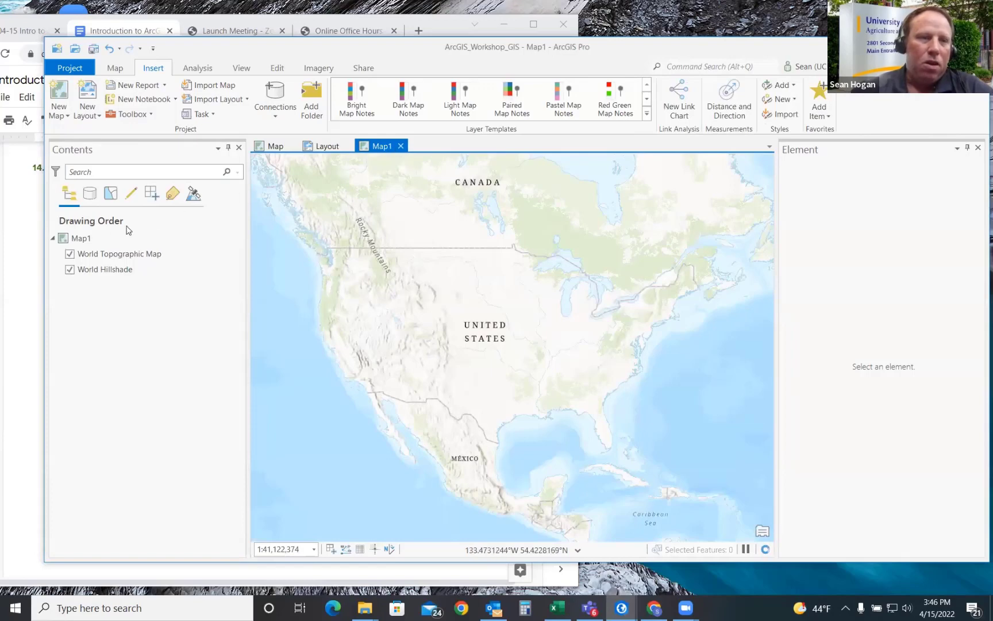
click(80, 239)
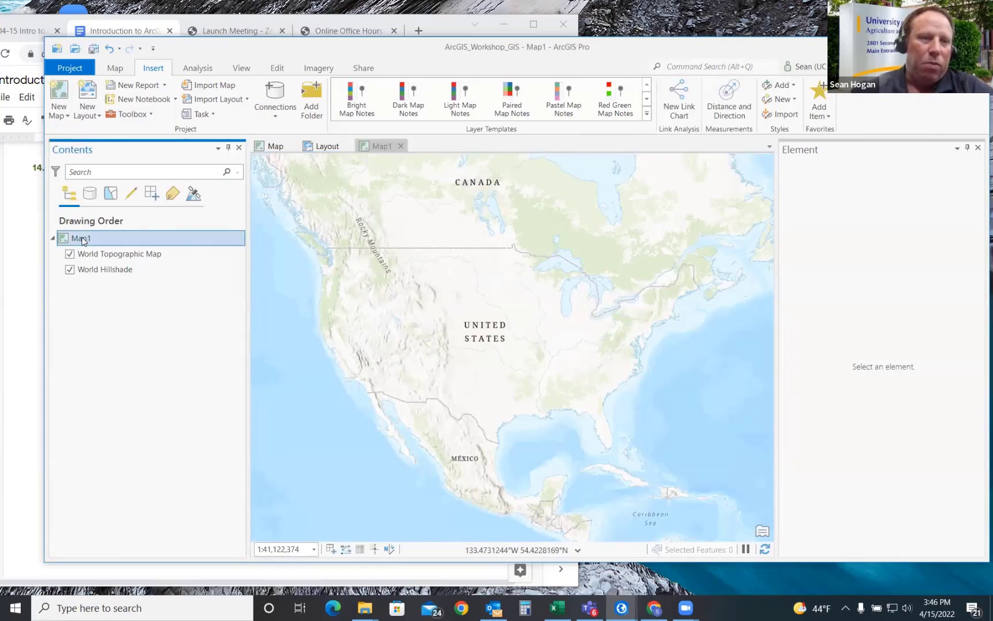
click(82, 240)
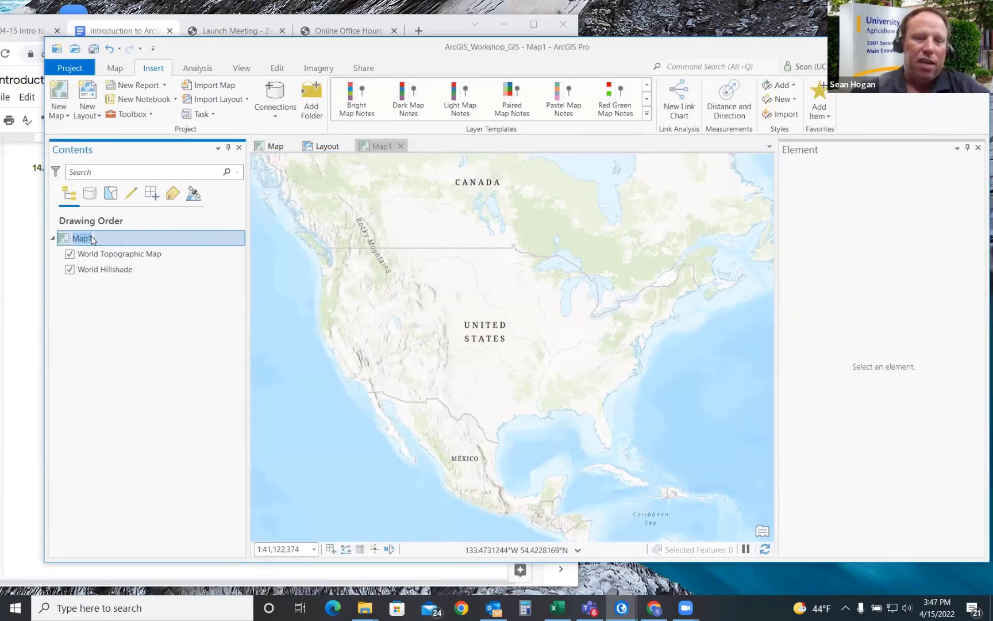
text(Callo)
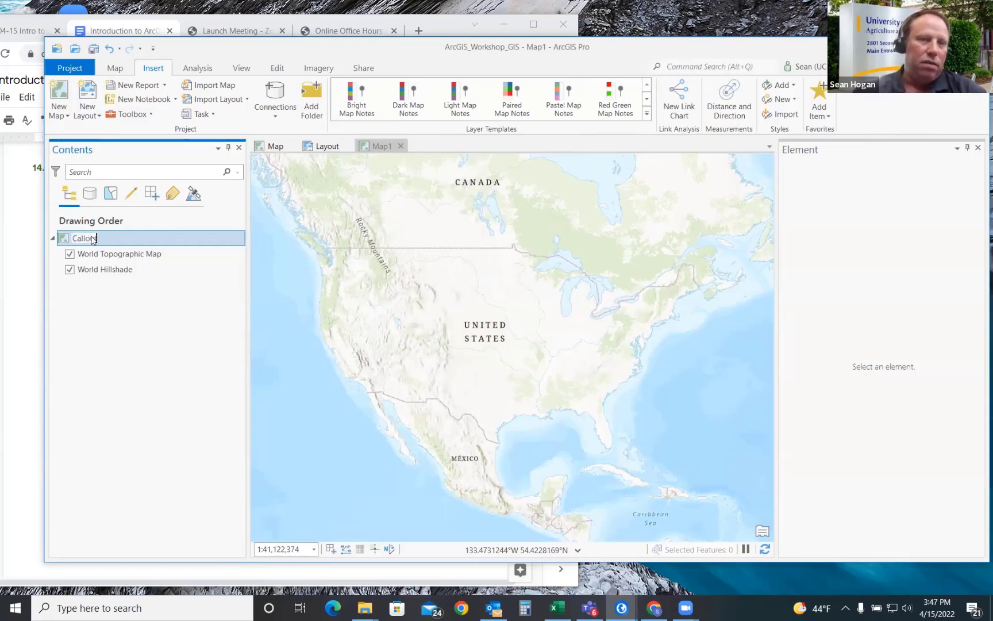
text(ut)
key(Return)
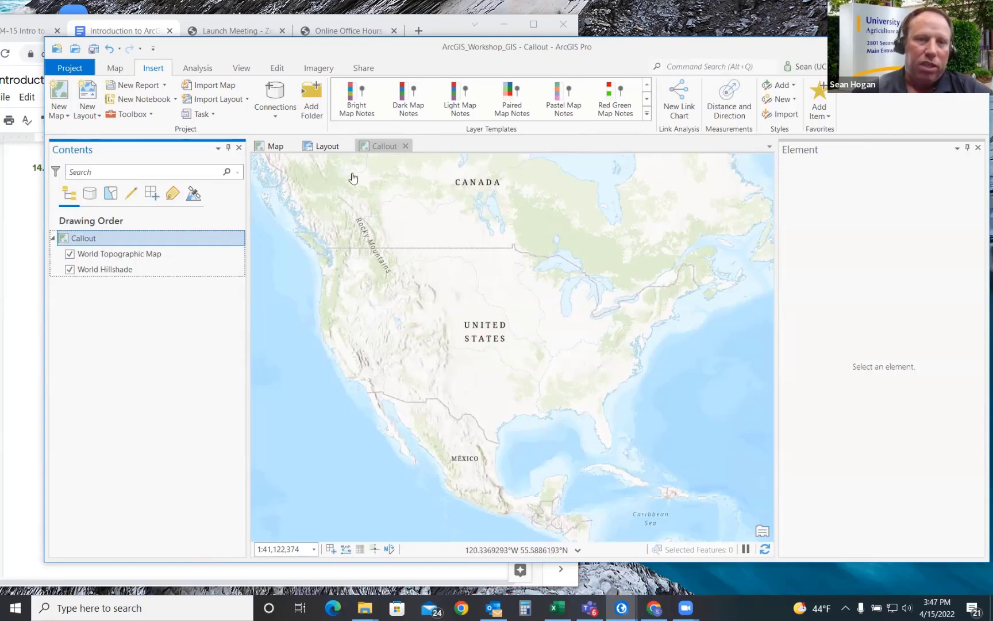
click(380, 146)
drag(379, 145, 327, 145)
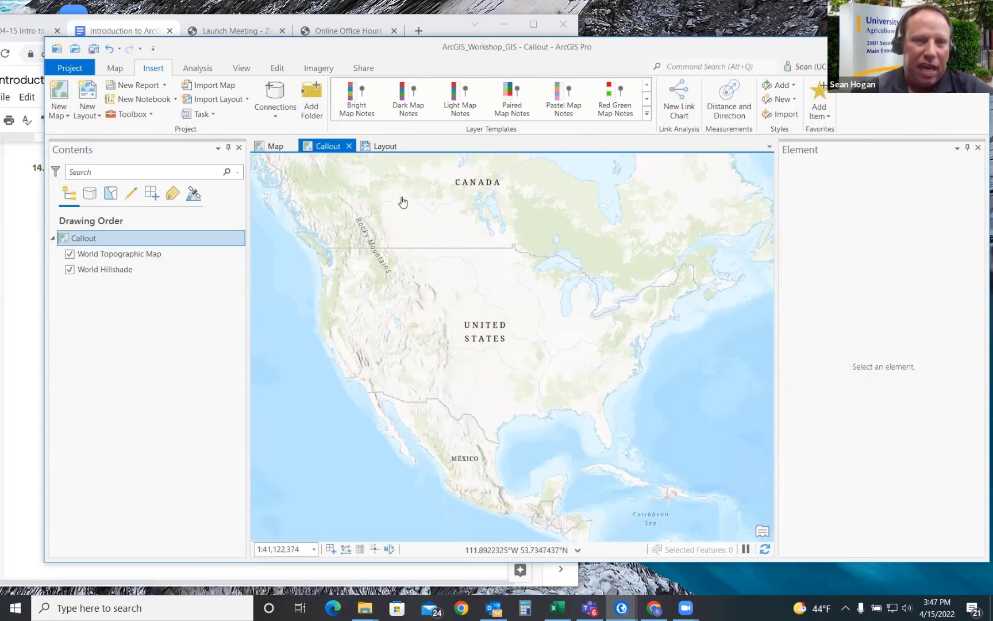
Step: Copy the Polygons group layer from the main map and paste it into the Callout map
click(272, 147)
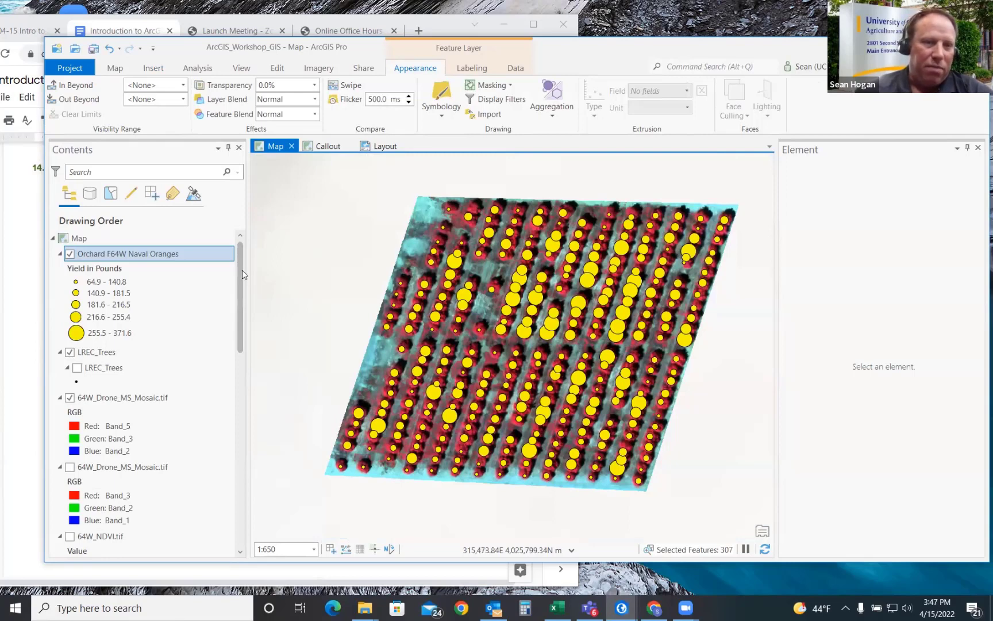
drag(241, 272, 233, 450)
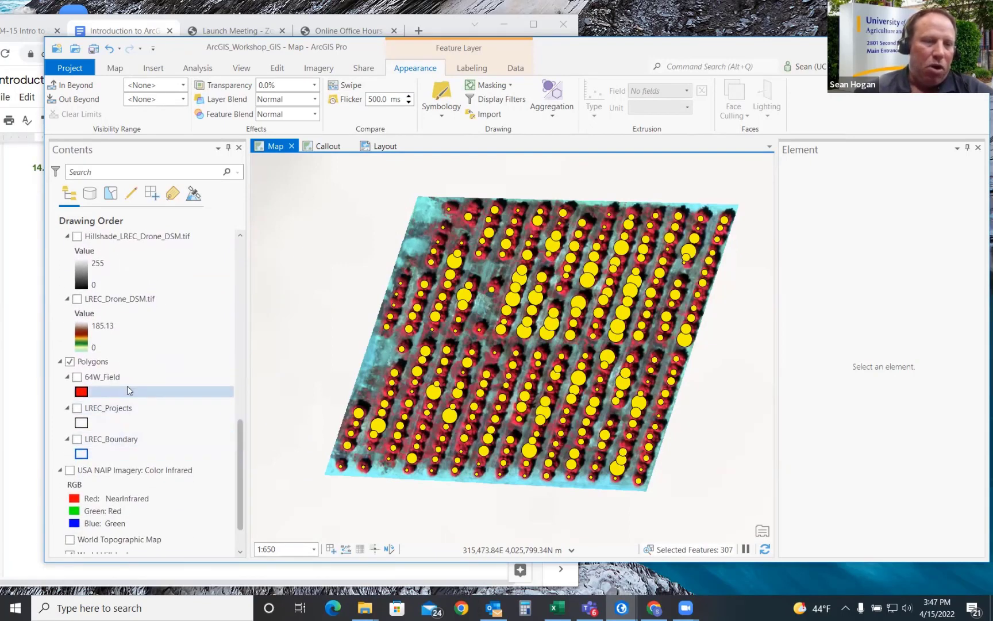
right_click(102, 363)
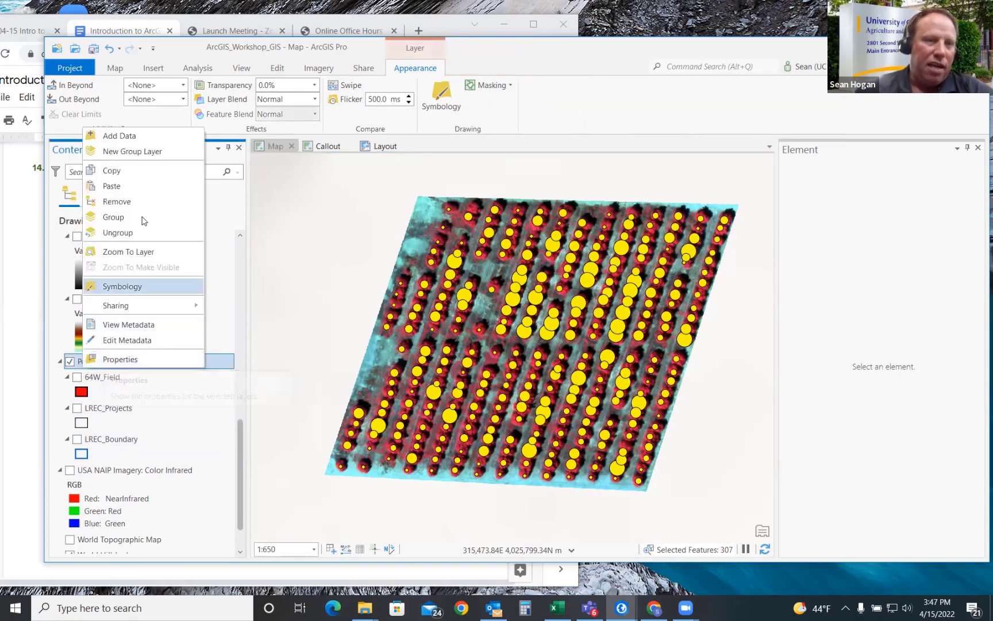
click(118, 170)
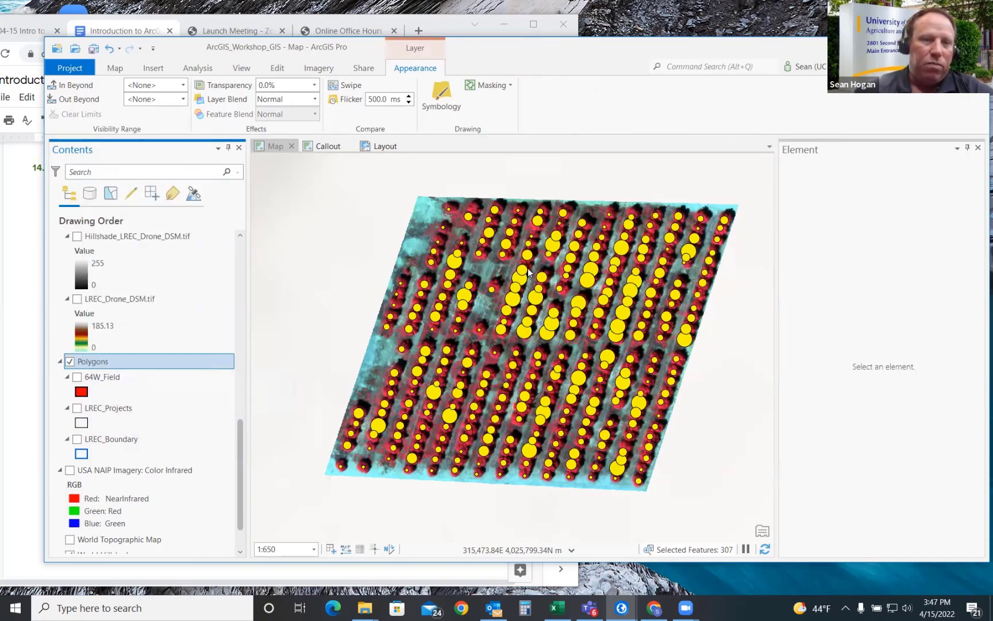
click(325, 146)
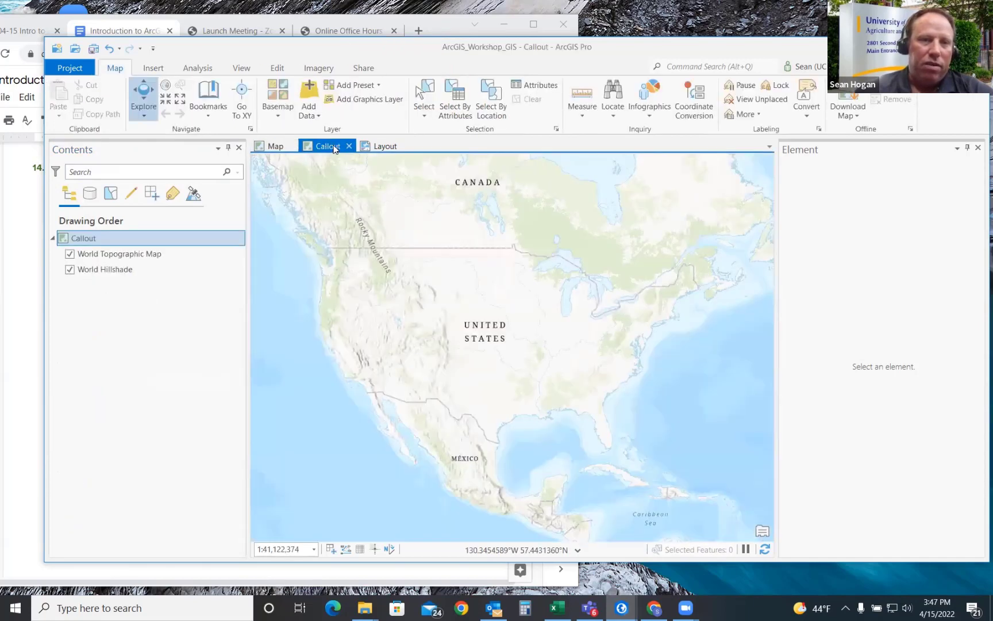
right_click(78, 241)
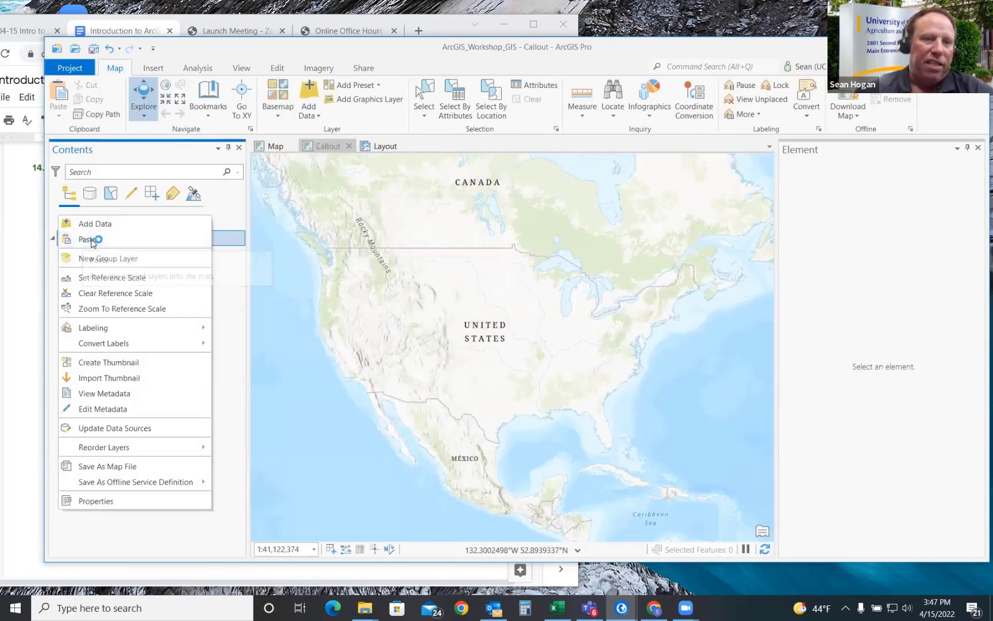
click(87, 239)
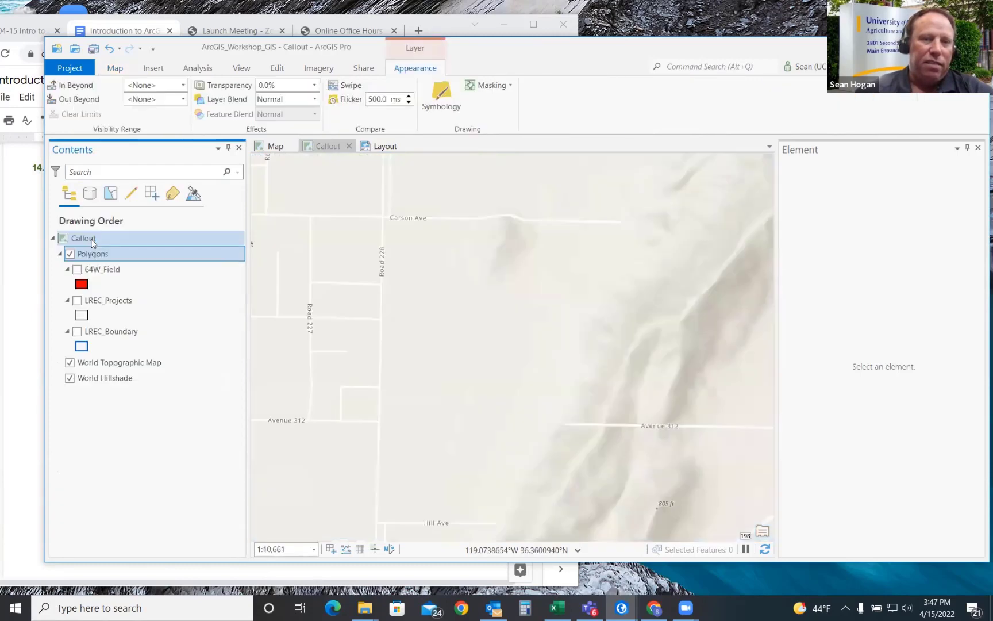
Step: Show the 64W_Field and LREC_Boundary layers in the Callout map, leaving LREC_Projects turned off
click(78, 270)
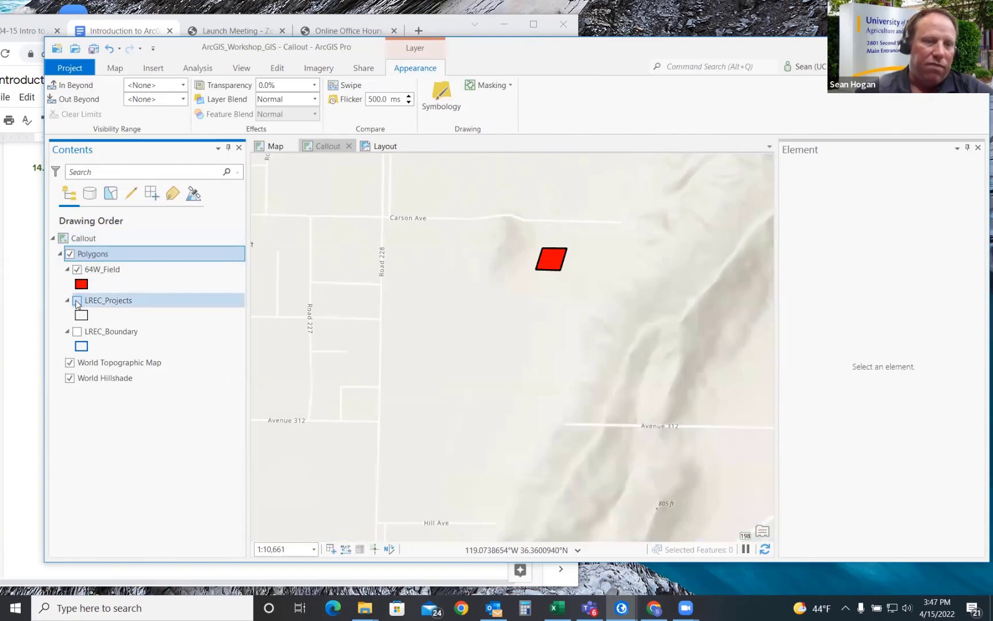
click(78, 302)
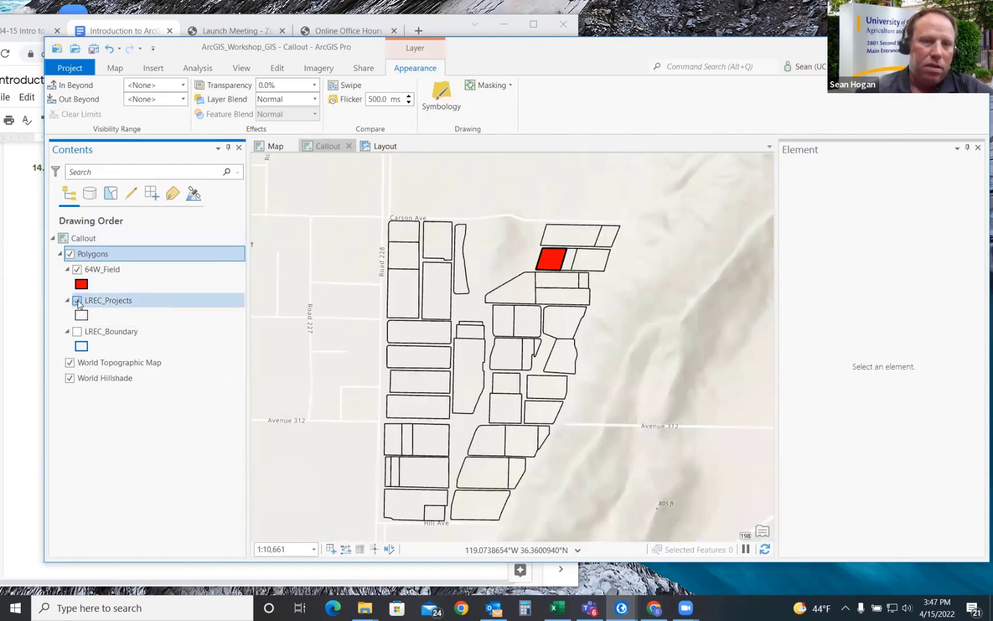
click(78, 333)
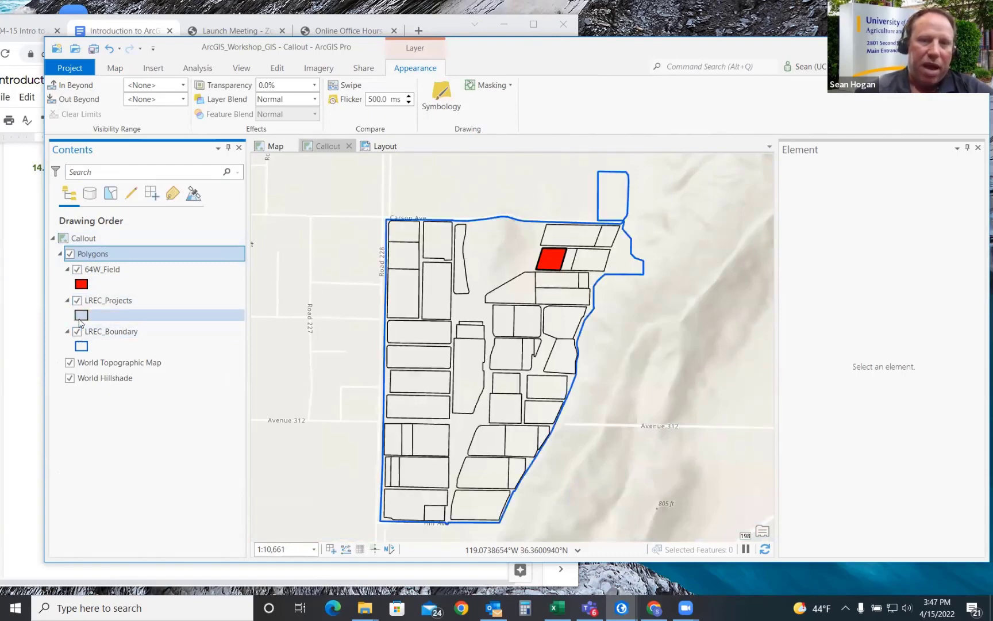
click(77, 302)
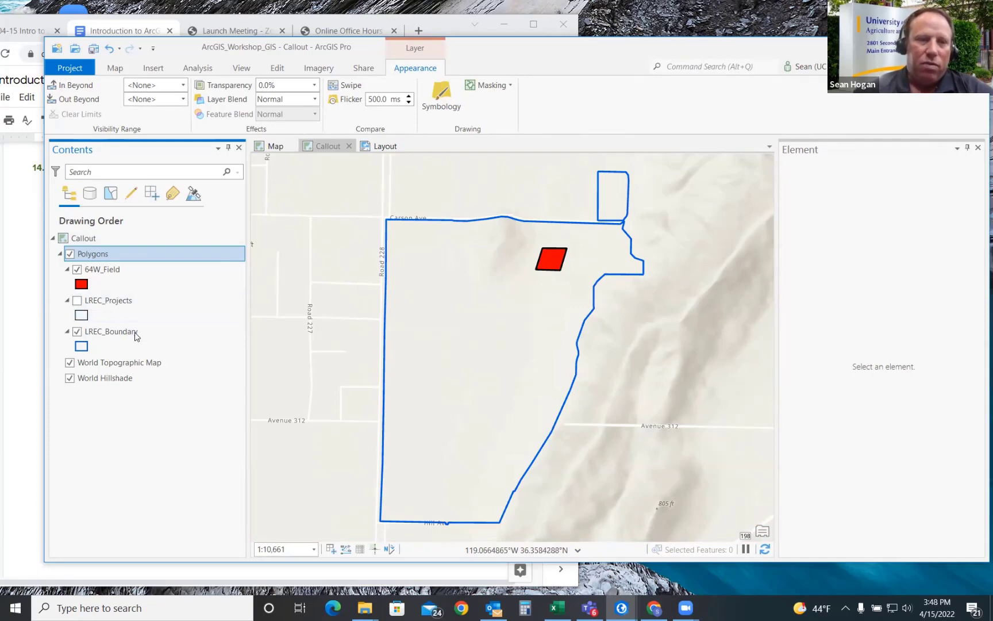
Step: Give the LREC_Boundary polygon symbol a black outline and a dark gray fill, and apply the changes
click(83, 347)
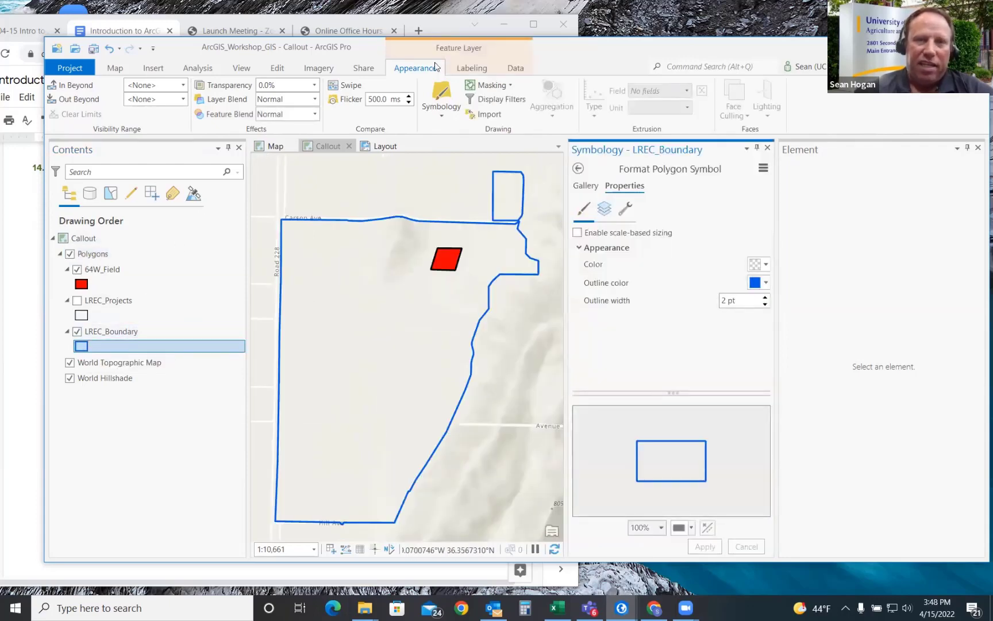
click(278, 149)
click(330, 147)
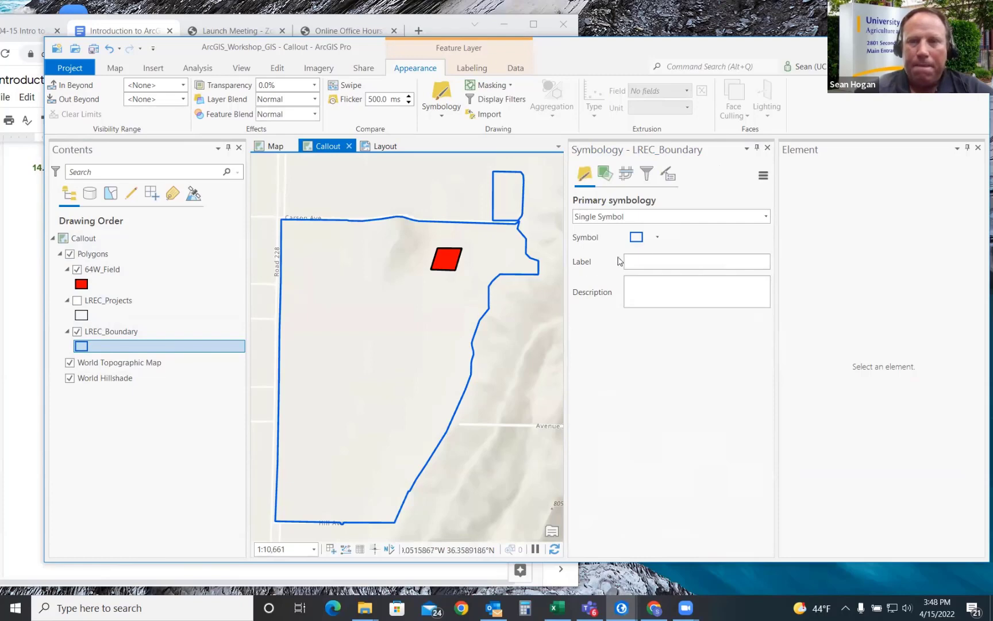
click(637, 238)
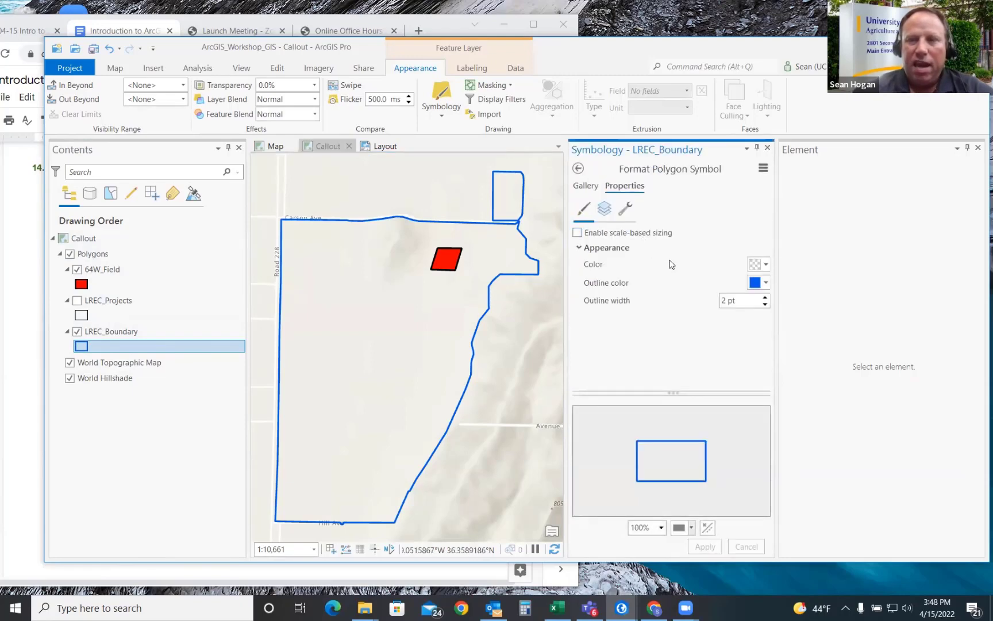
click(766, 283)
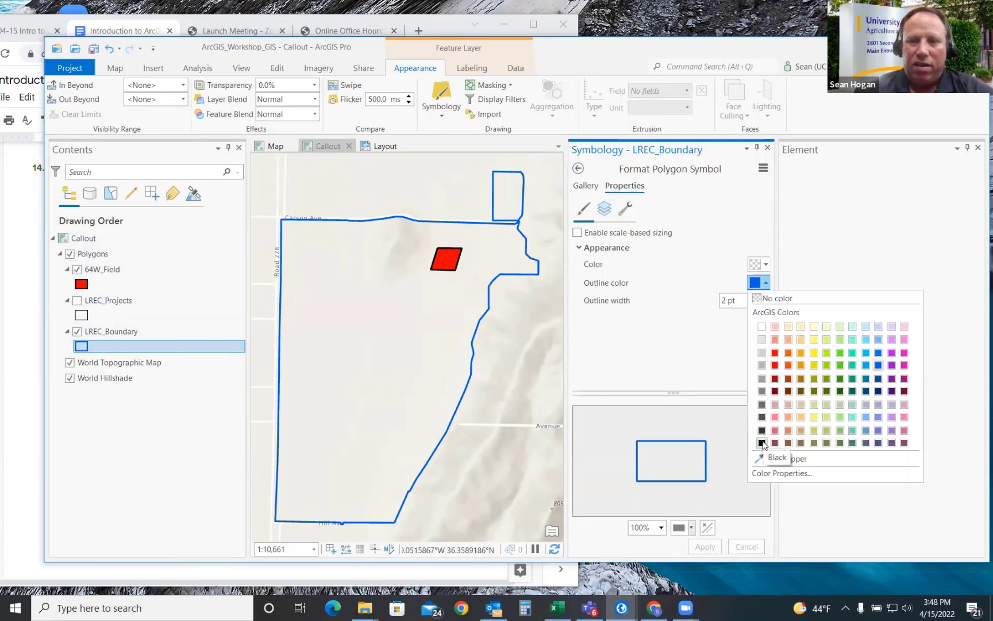
click(762, 442)
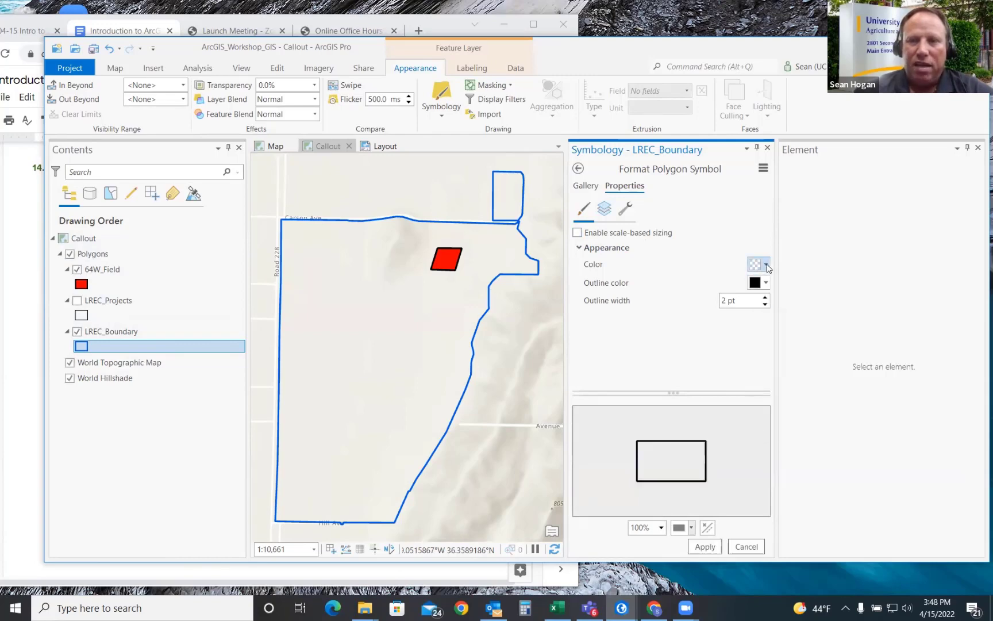
click(767, 264)
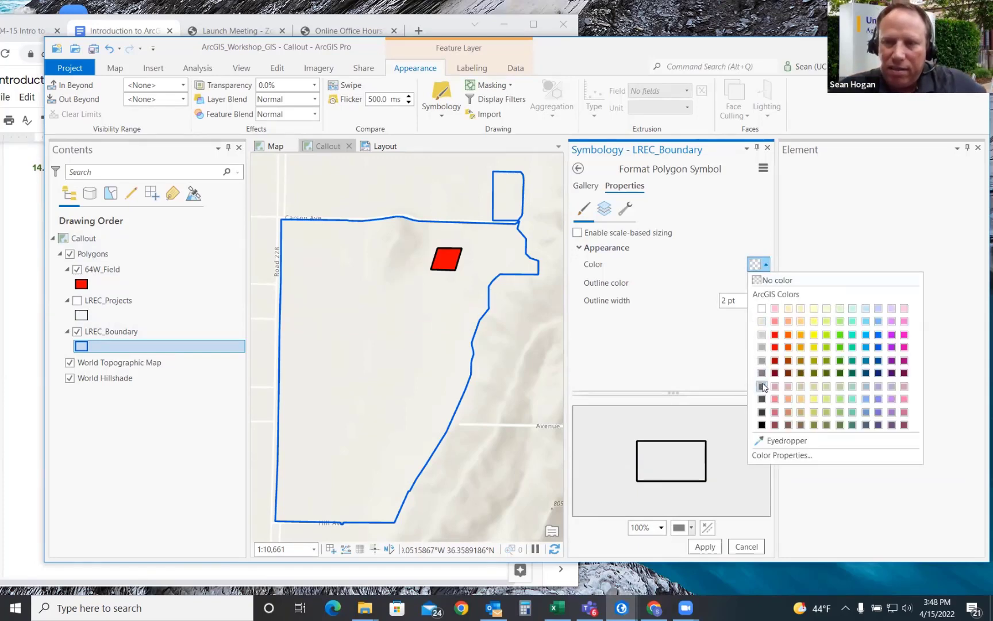
click(761, 387)
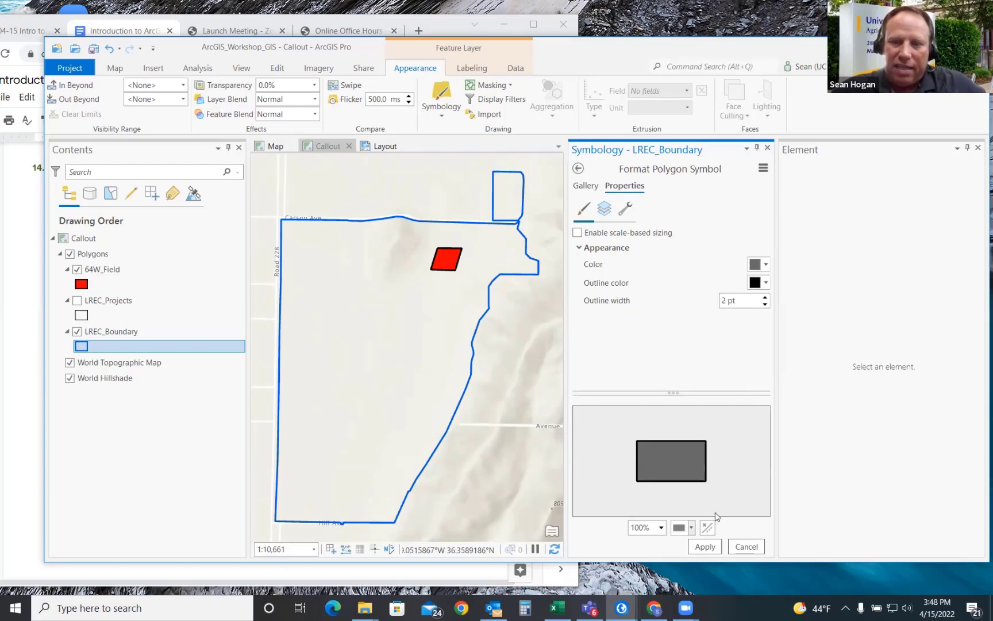
click(707, 547)
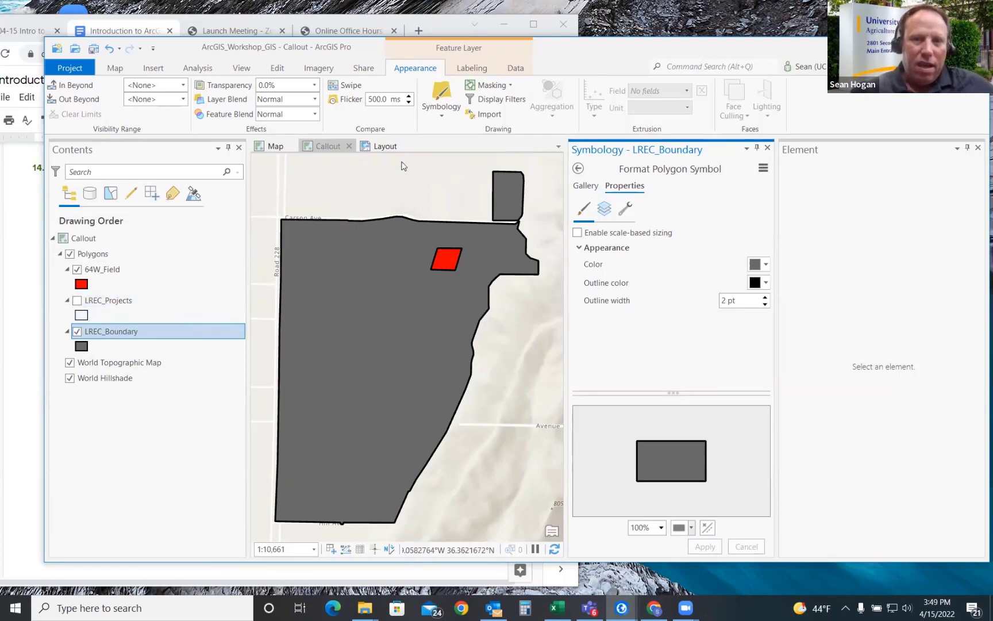
Step: Turn off the World Topographic Map and World Hillshade basemap layers in the Callout map
click(71, 363)
click(70, 378)
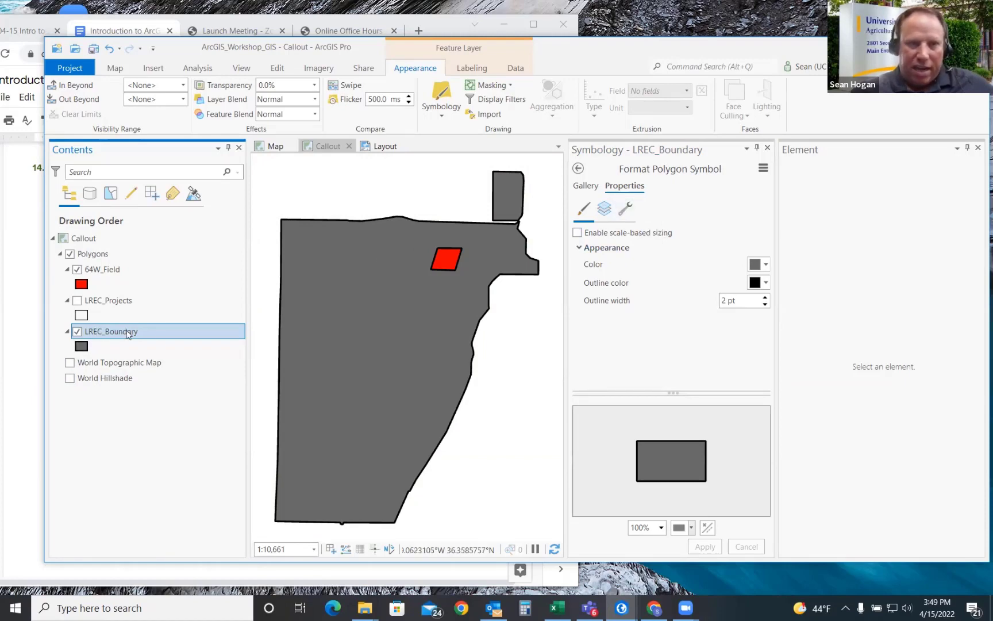
Step: Duplicate the gray solid fill layer in the structure of the LREC_Boundary polygon symbol
click(607, 211)
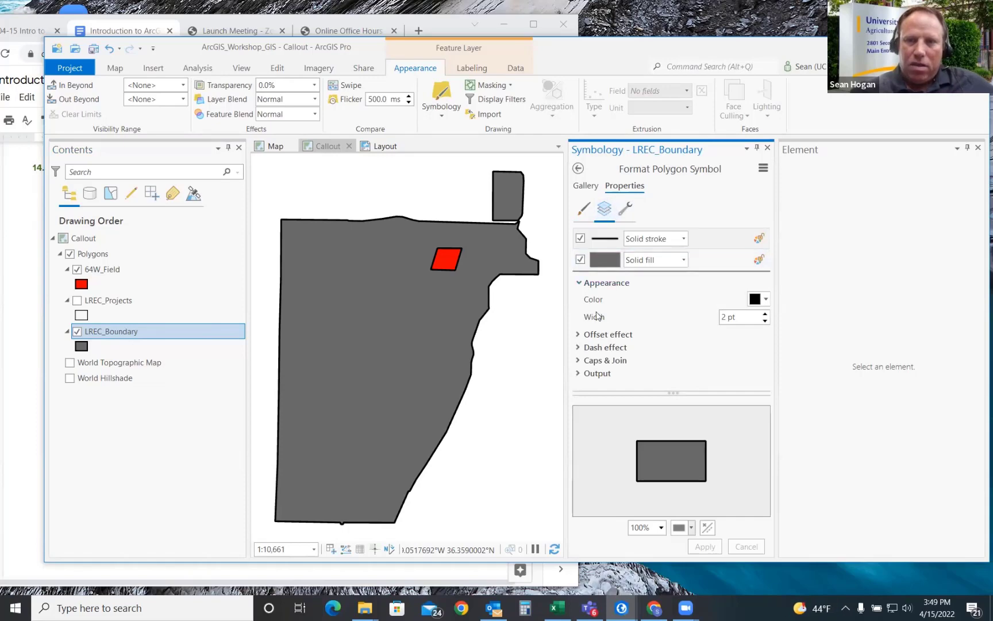
click(578, 335)
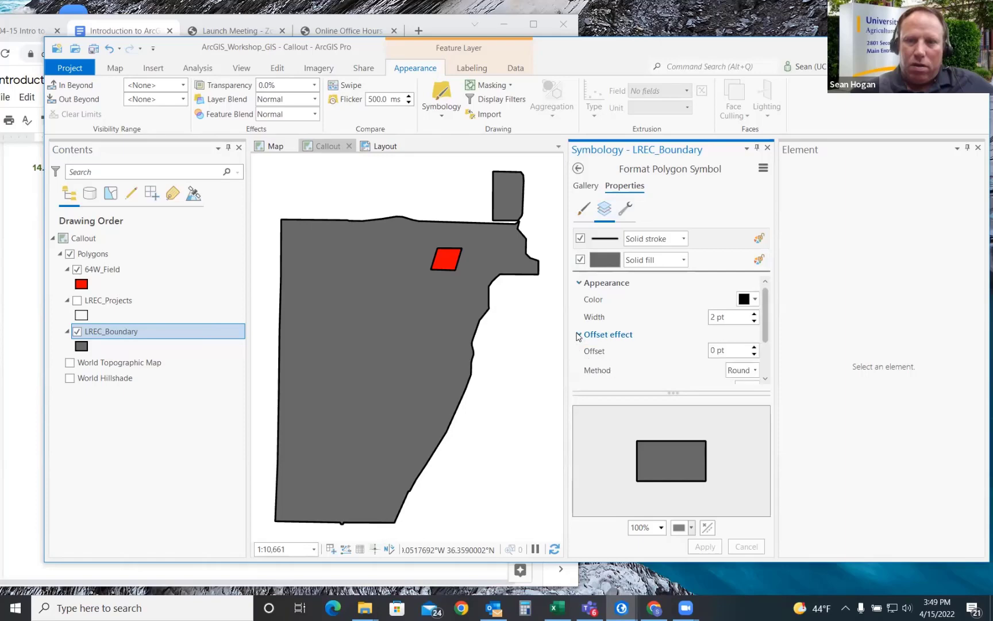
click(578, 335)
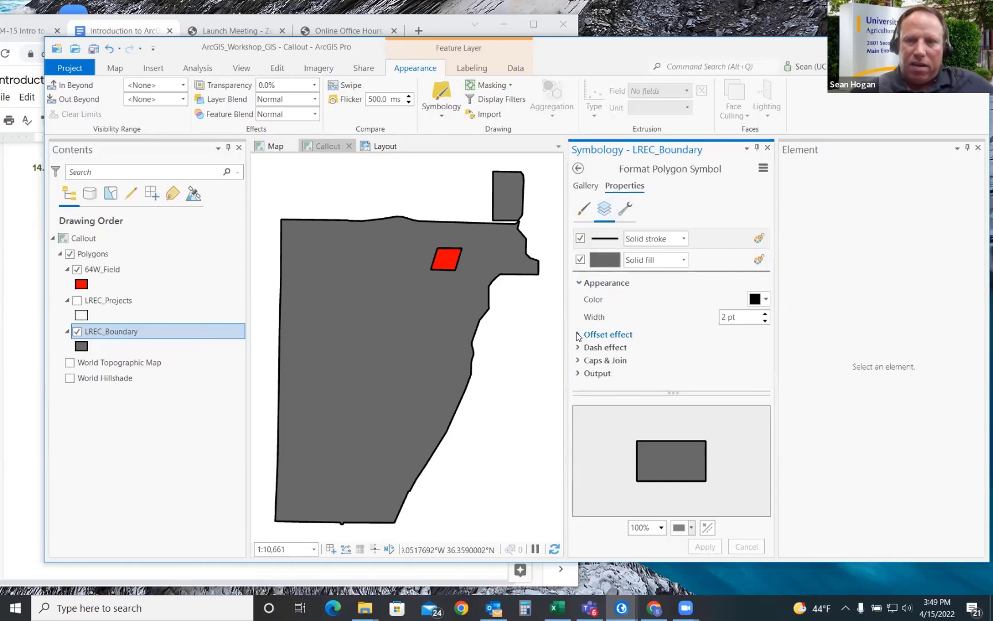
click(626, 209)
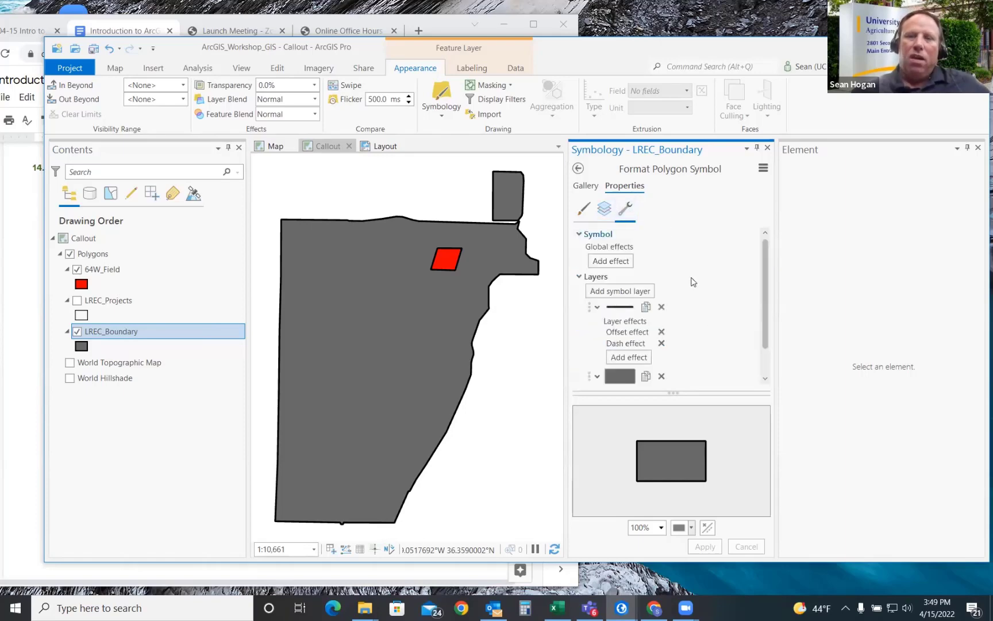
scroll(705, 286, down, 1)
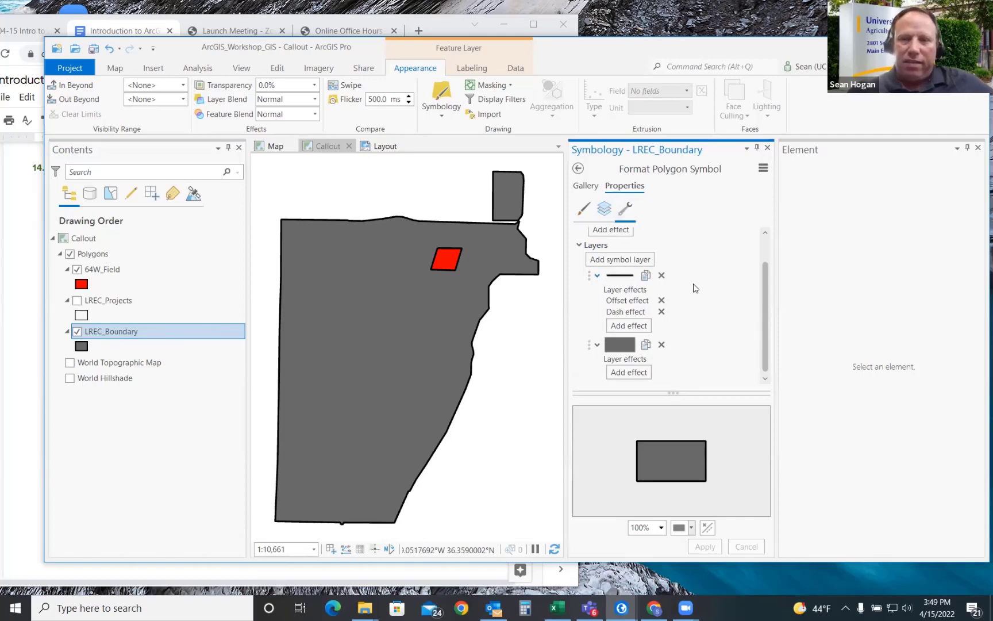
scroll(693, 284, up, 1)
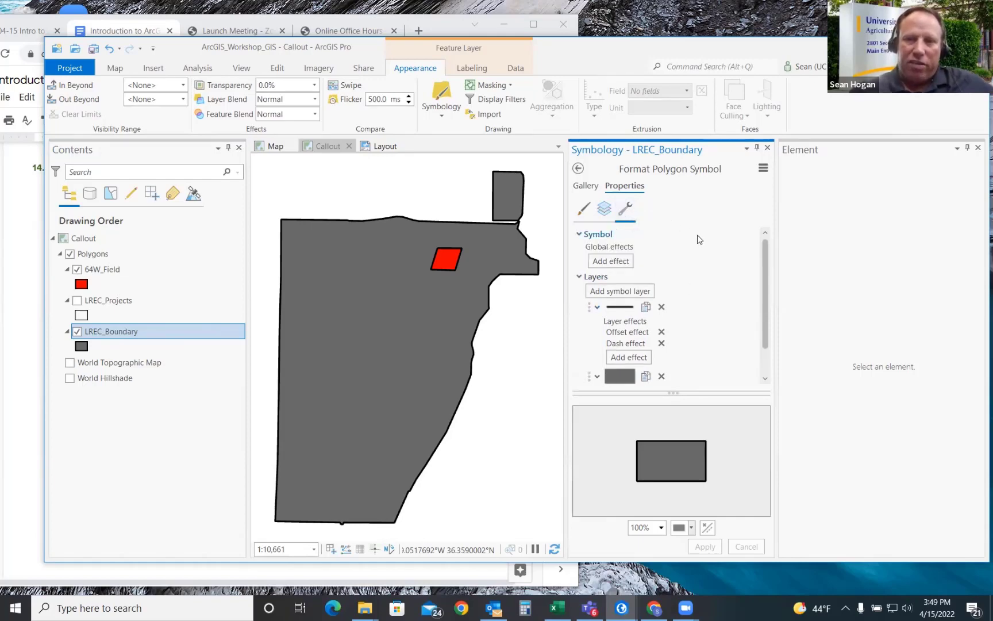
scroll(699, 239, down, 1)
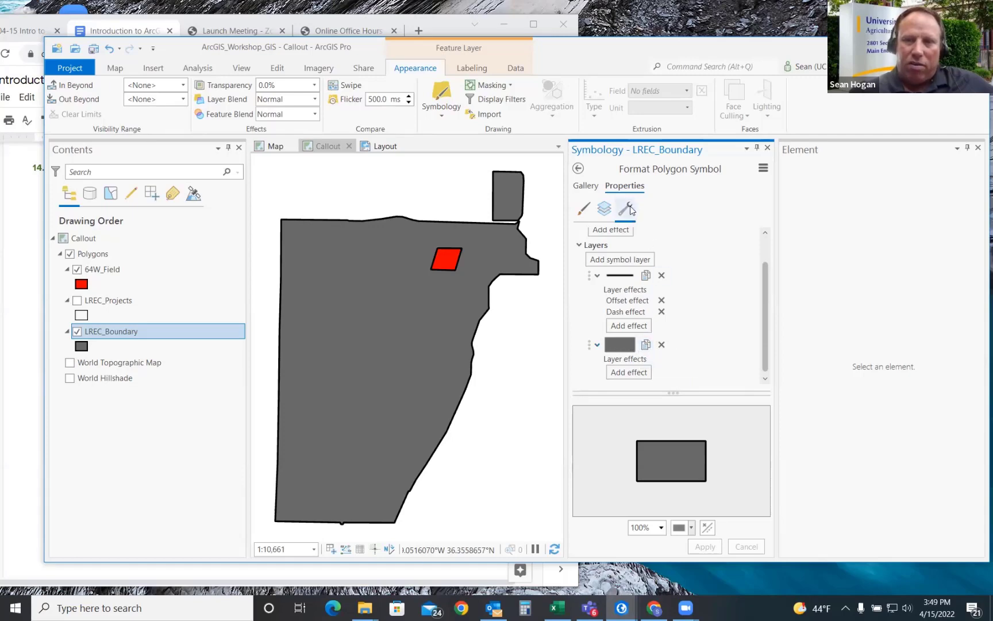
click(646, 345)
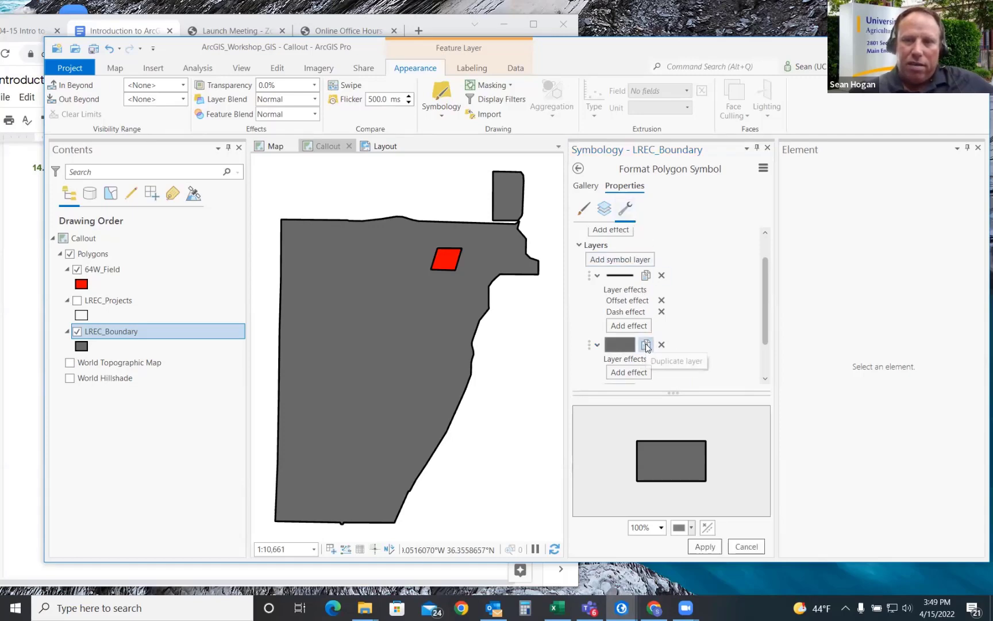
drag(766, 295, 766, 339)
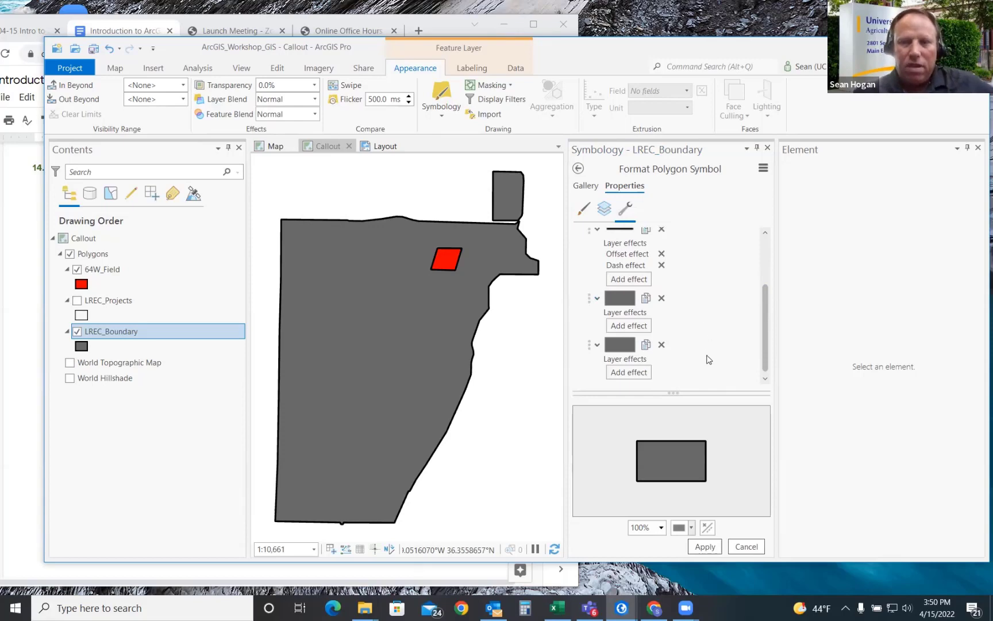
click(618, 345)
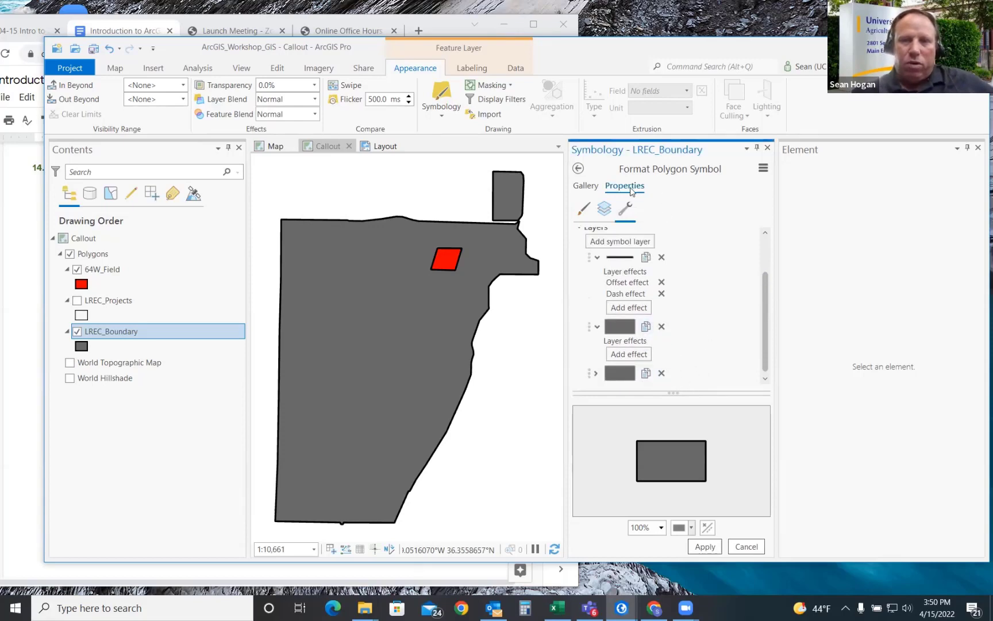
Step: Recolor the lowest solid fill layer of the LREC_Boundary symbol to a very dark gray (#343434)
click(604, 208)
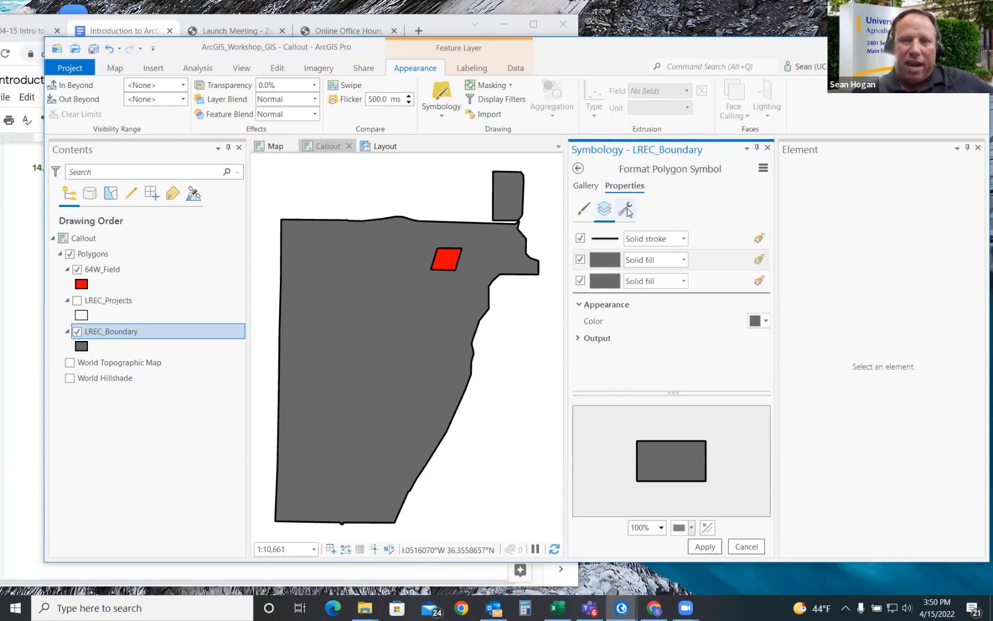
click(604, 278)
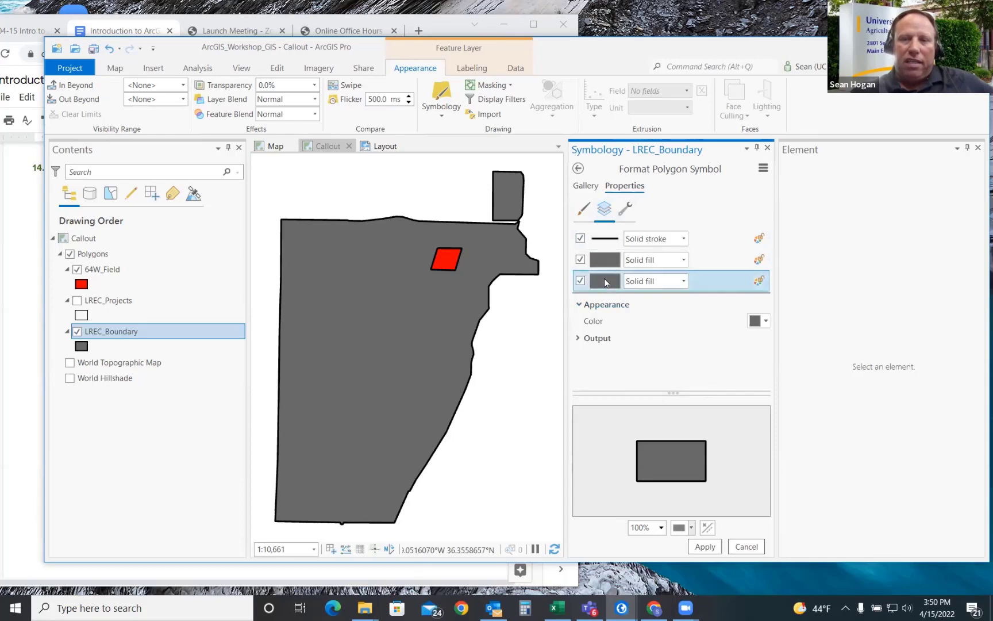
click(758, 320)
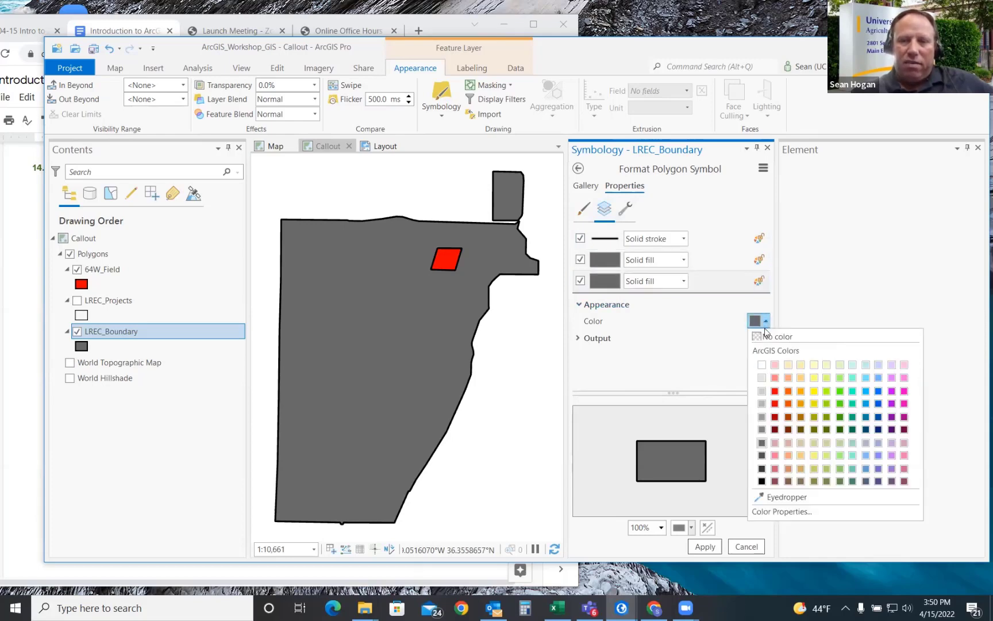
click(762, 468)
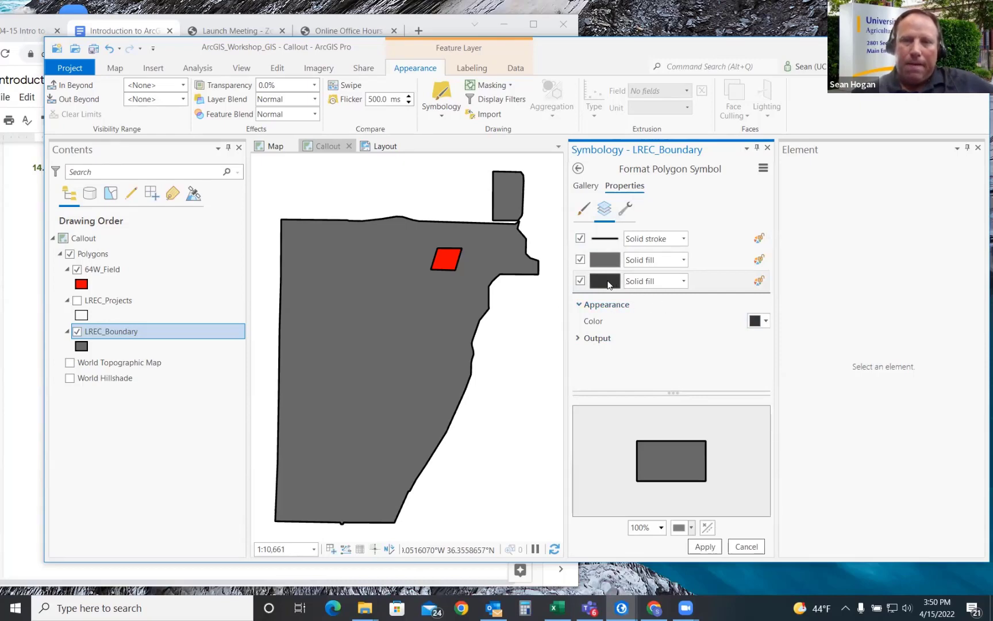
click(606, 286)
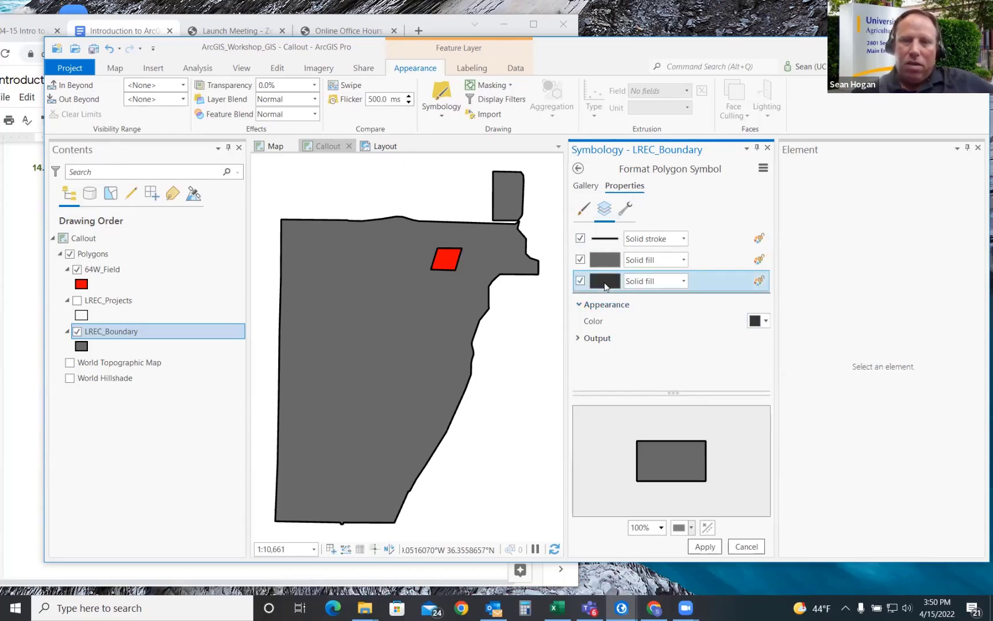
Step: Add a Move effect to the very dark gray fill layer in the symbol's structure
click(628, 208)
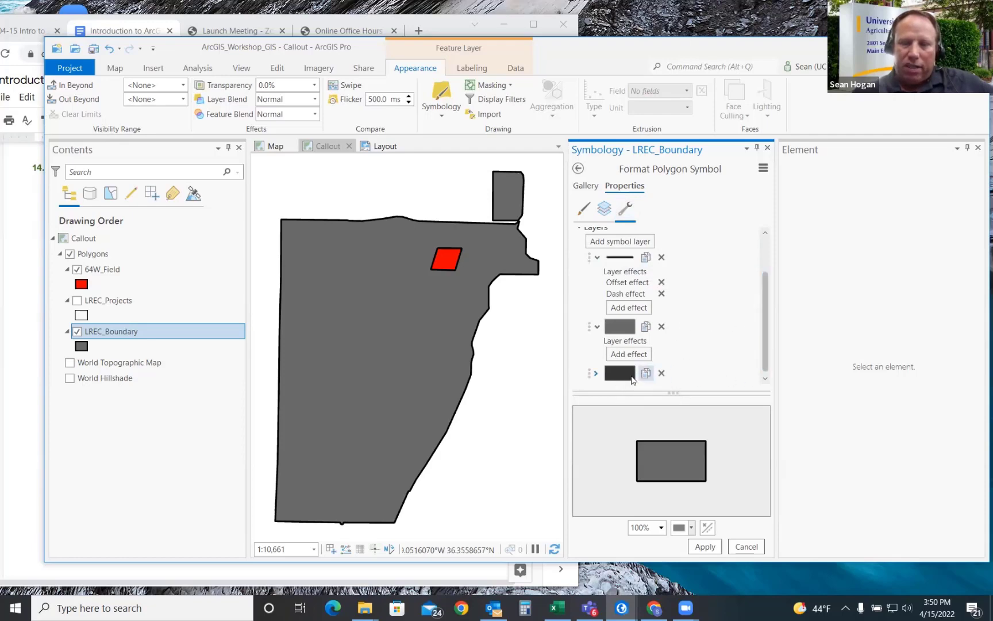
click(597, 374)
scroll(724, 343, down, 1)
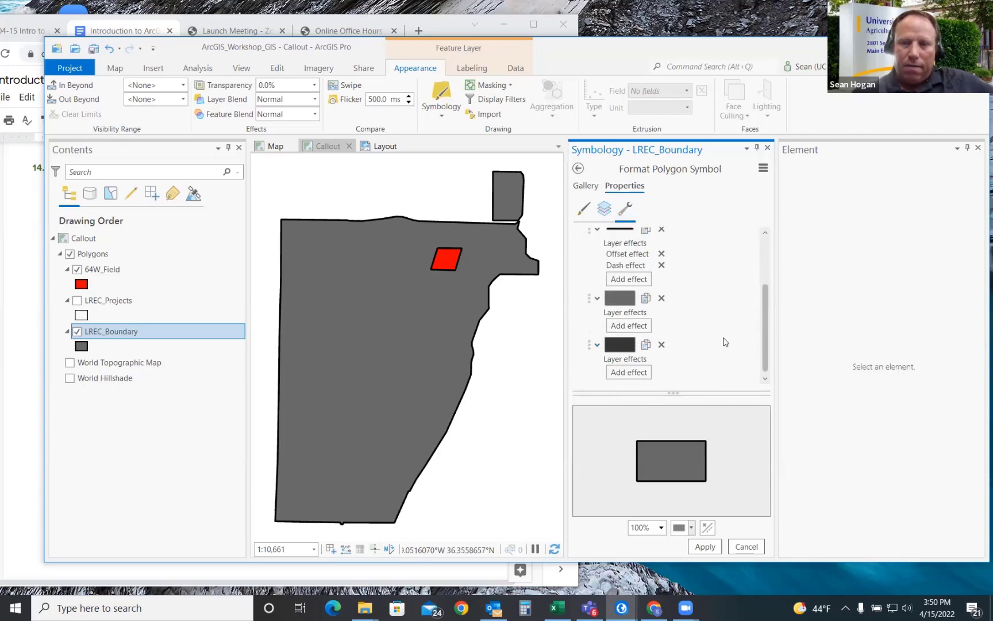
click(630, 374)
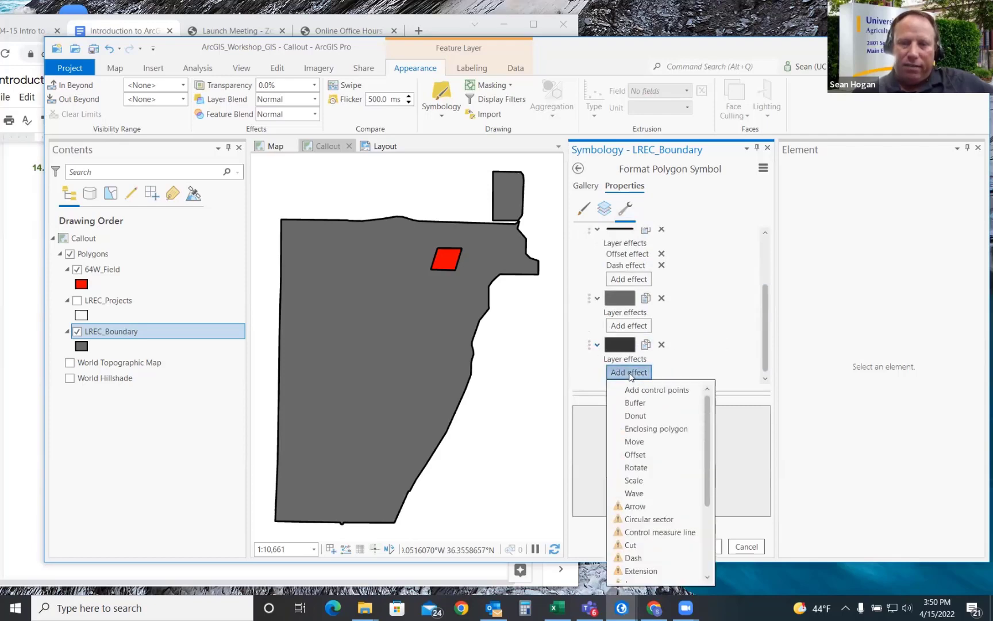
click(639, 444)
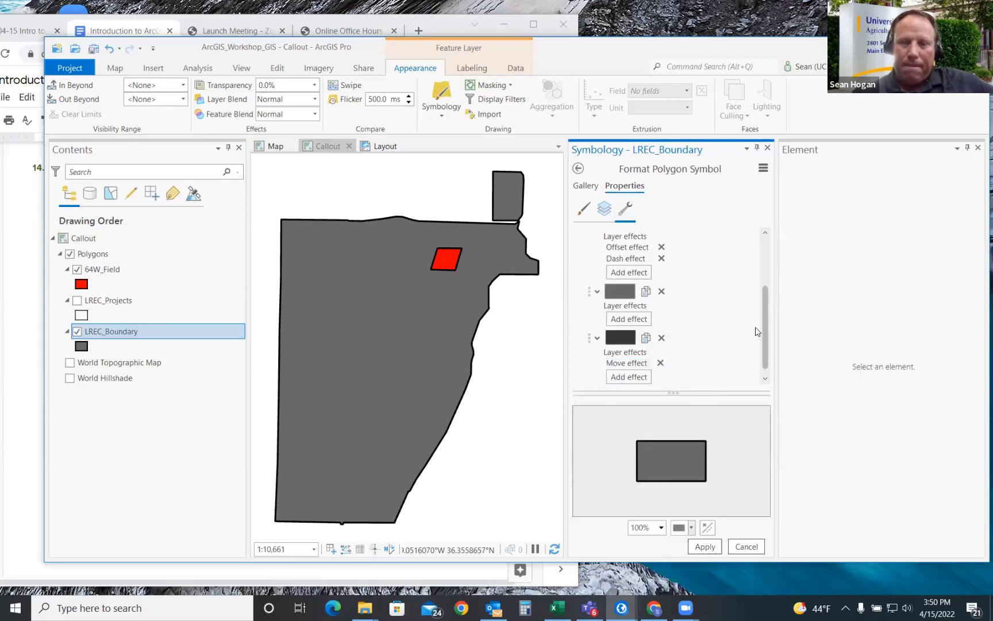
scroll(761, 319, down, 1)
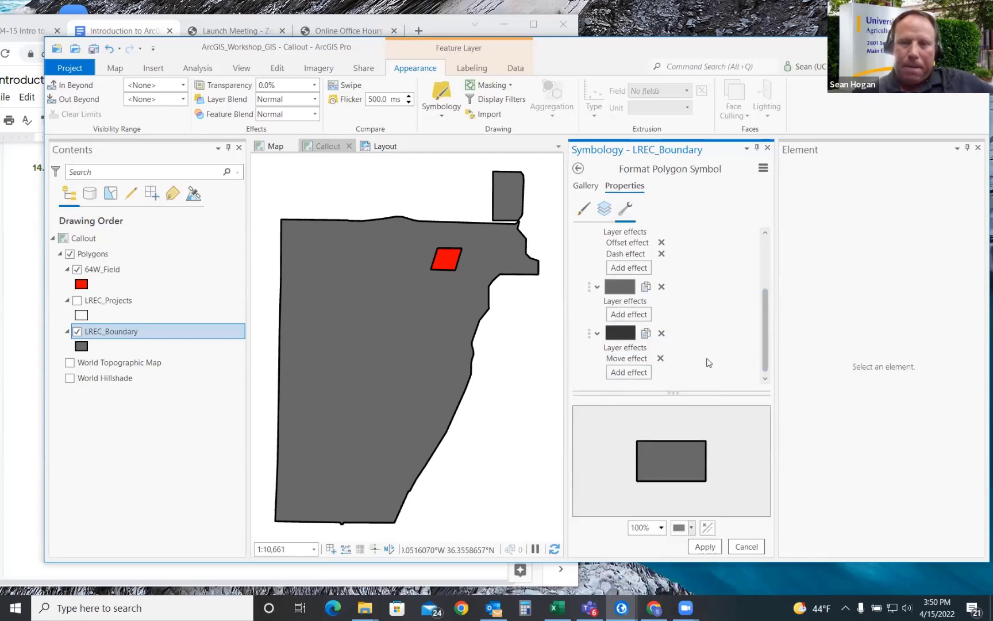
Step: Set the Move effect's Offset X to 10 pt for the very dark gray fill layer
click(605, 211)
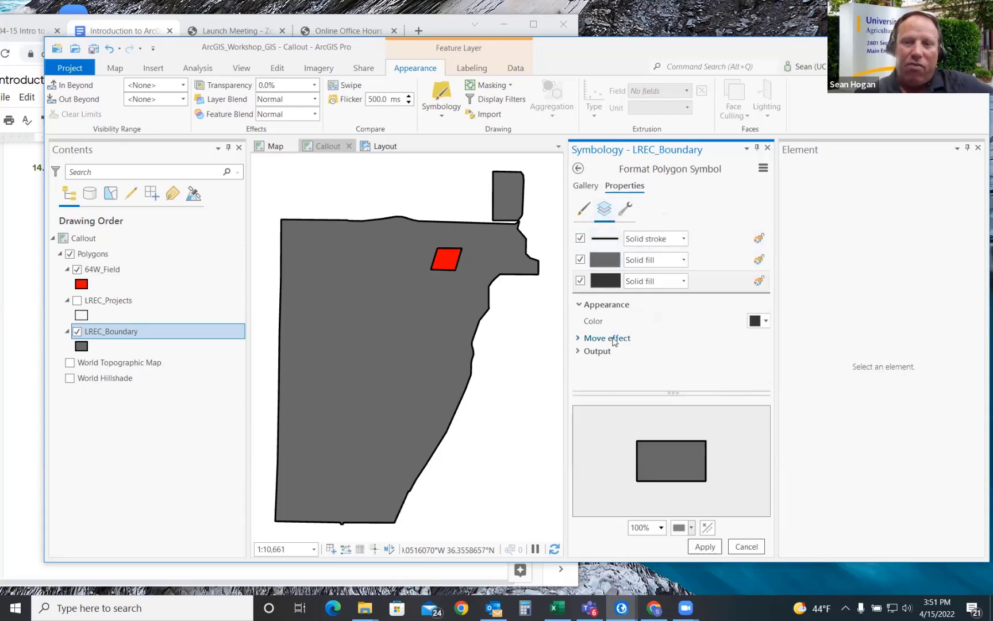
click(578, 339)
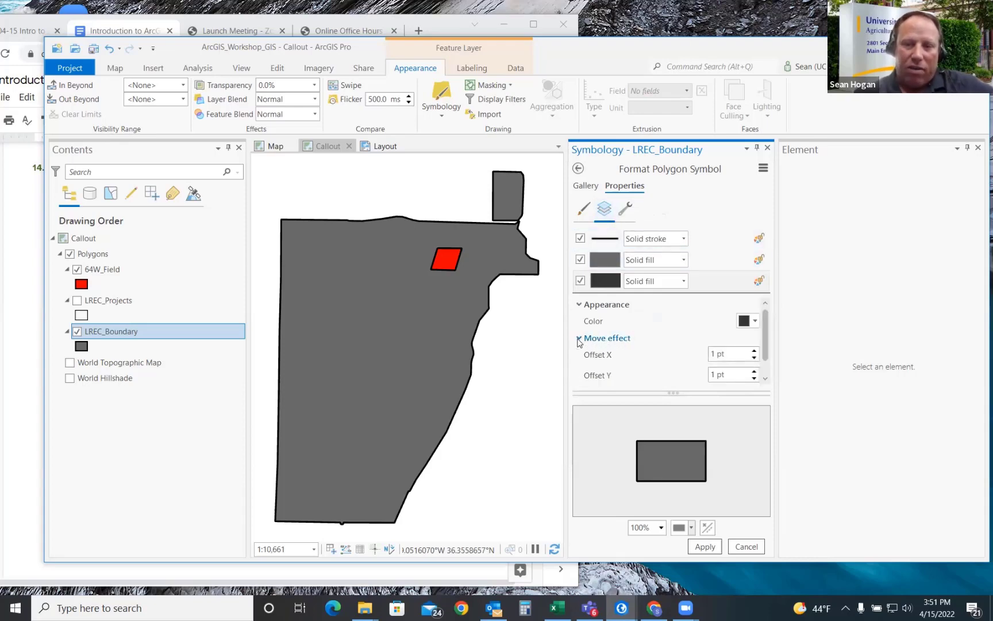
click(753, 358)
click(753, 358)
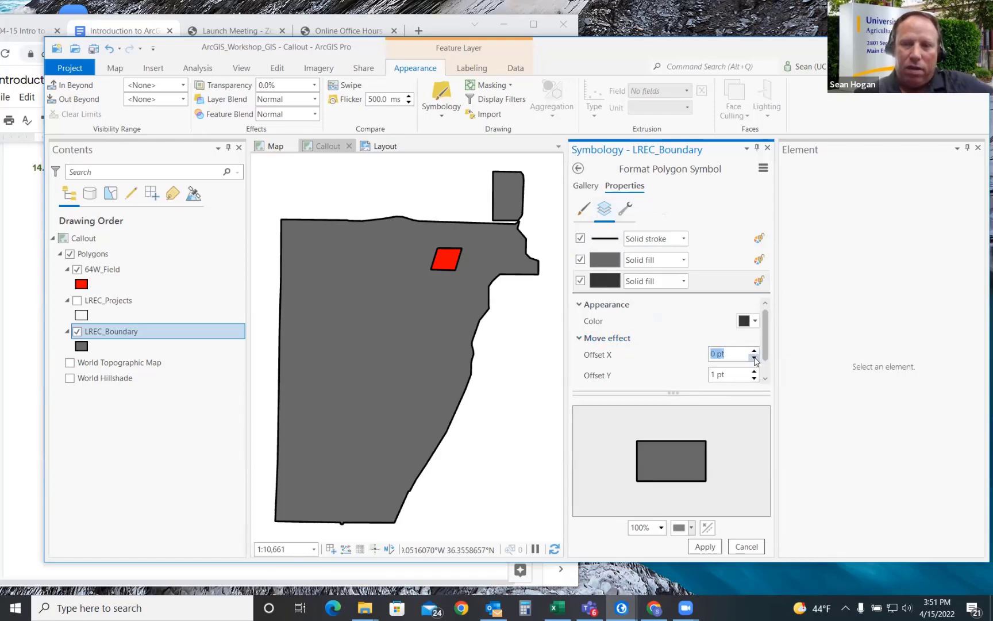
click(754, 358)
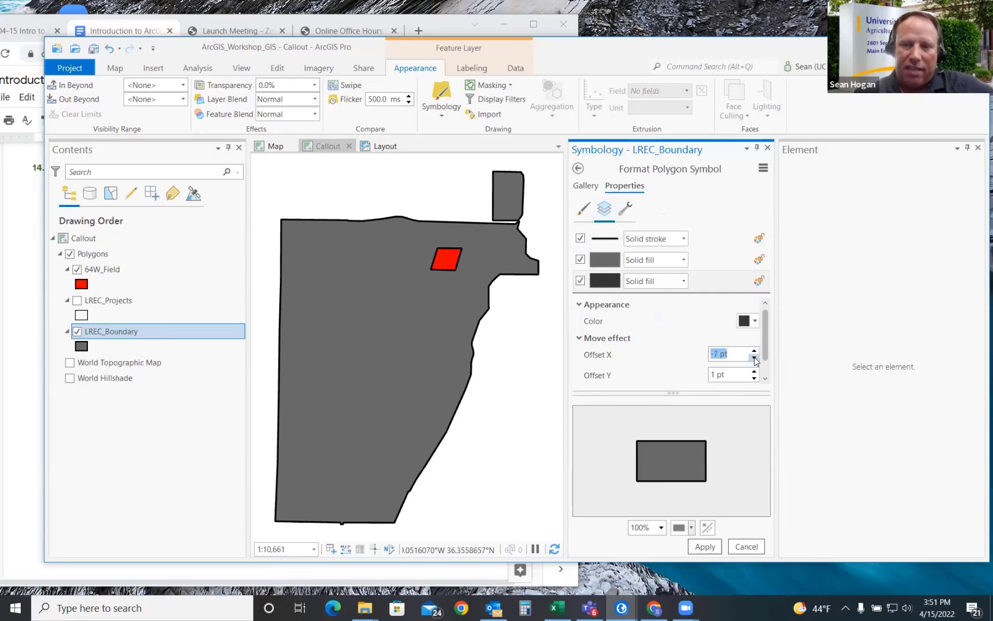
click(754, 358)
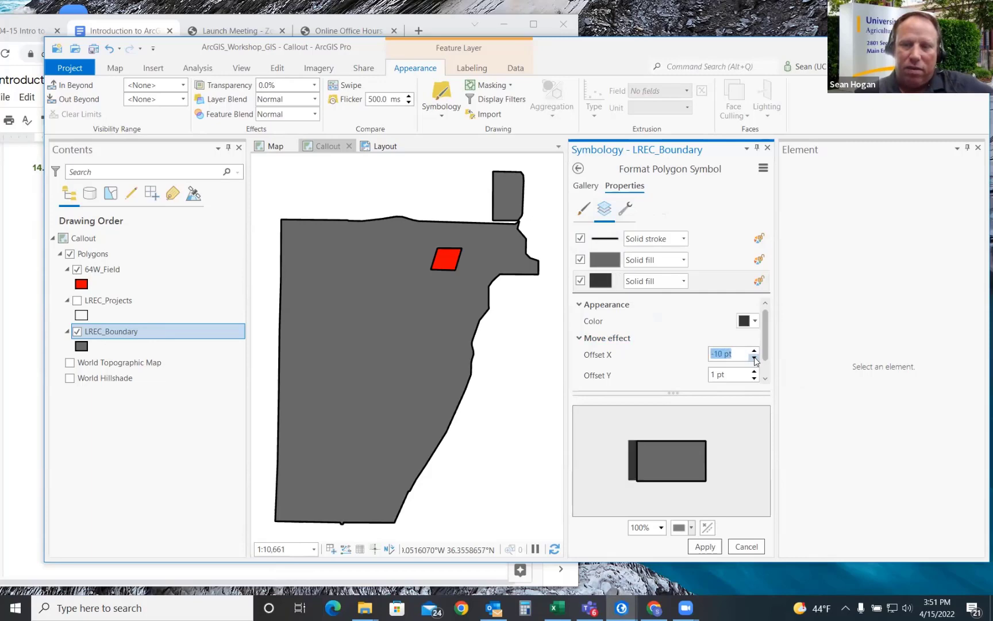
click(754, 350)
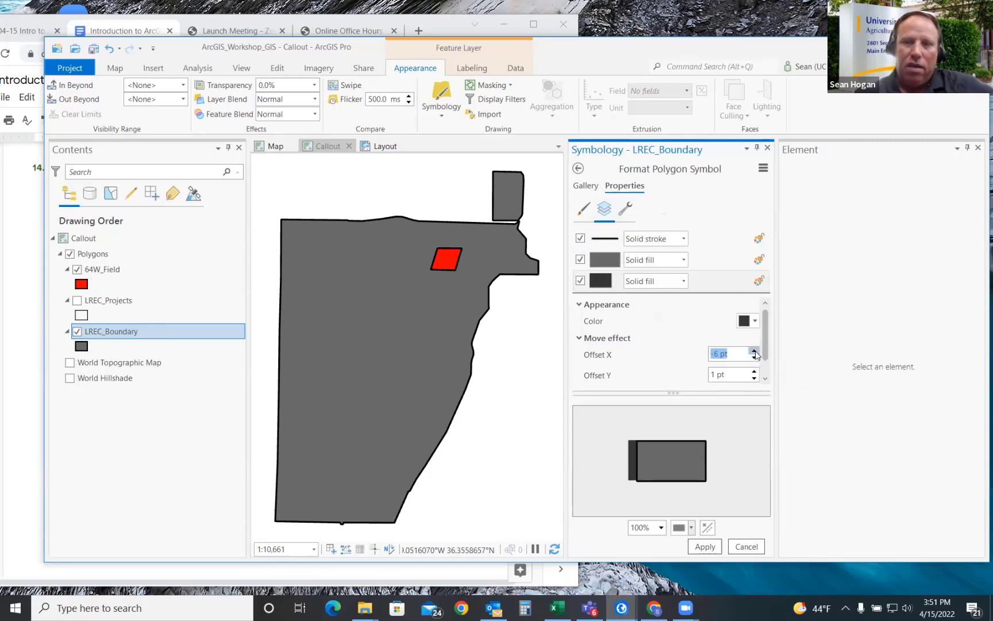
click(753, 350)
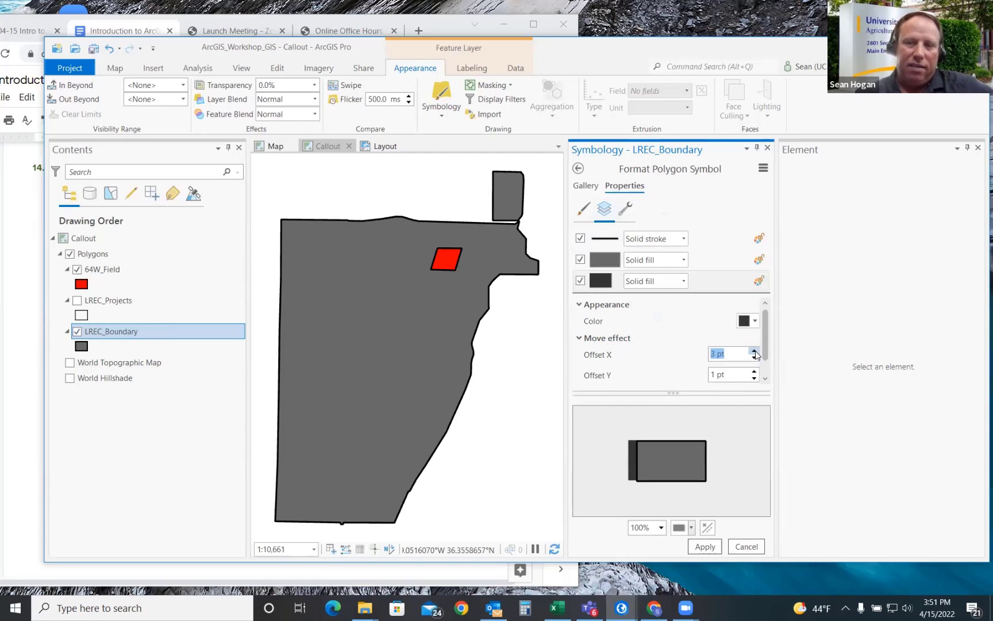
click(754, 350)
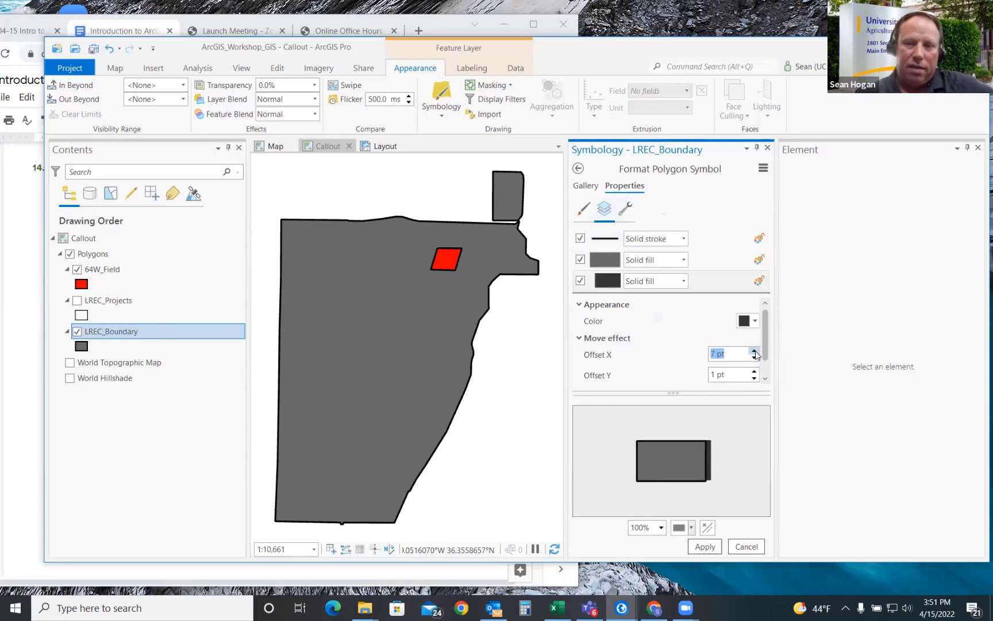
click(754, 350)
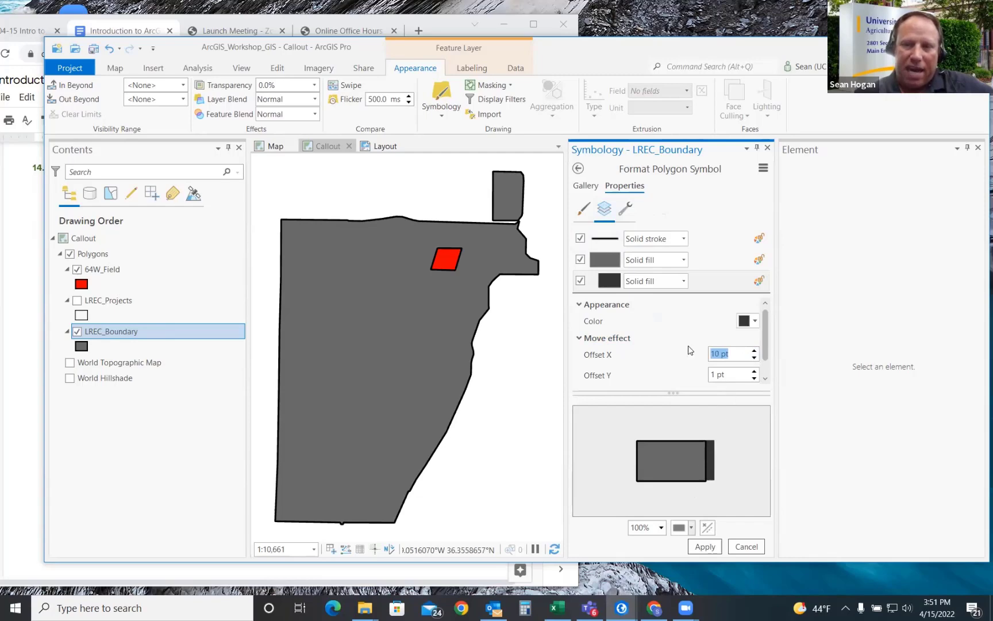
Step: Set the Move effect's Offset Y to -10 pt for the very dark gray fill layer
scroll(699, 338, down, 1)
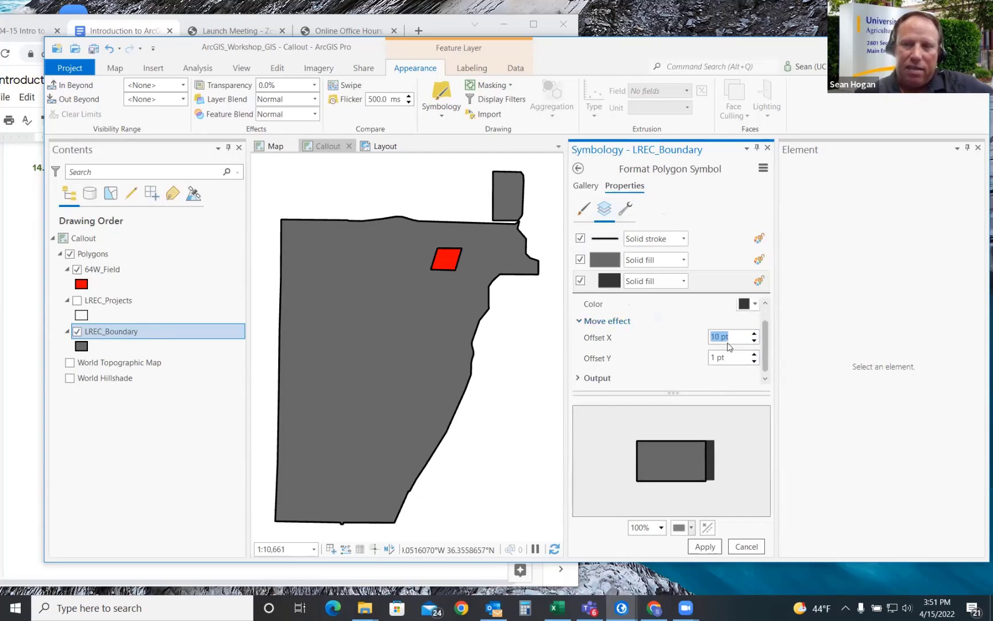
click(754, 362)
click(754, 362)
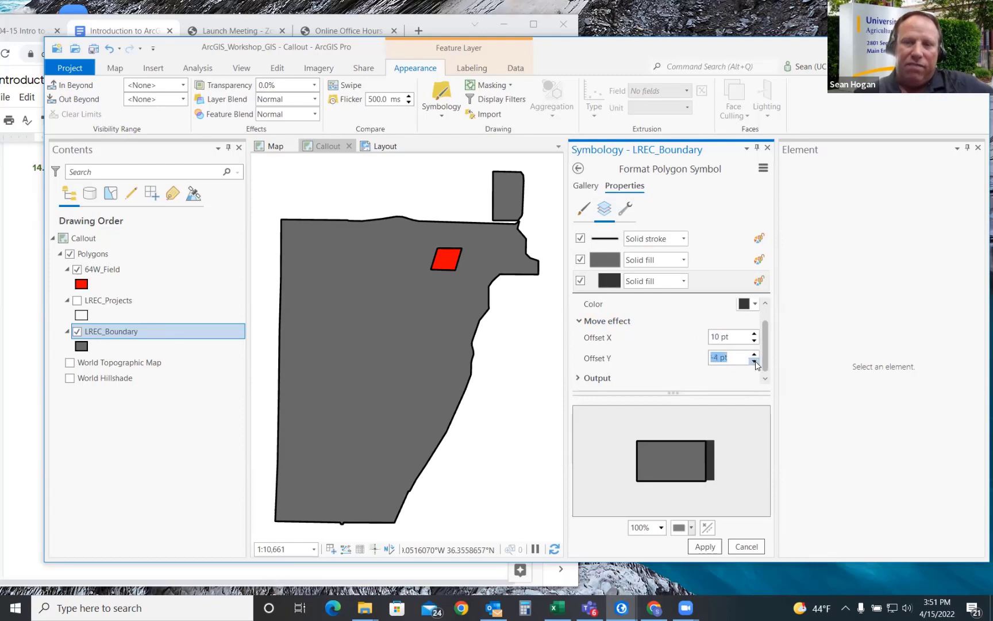
click(755, 362)
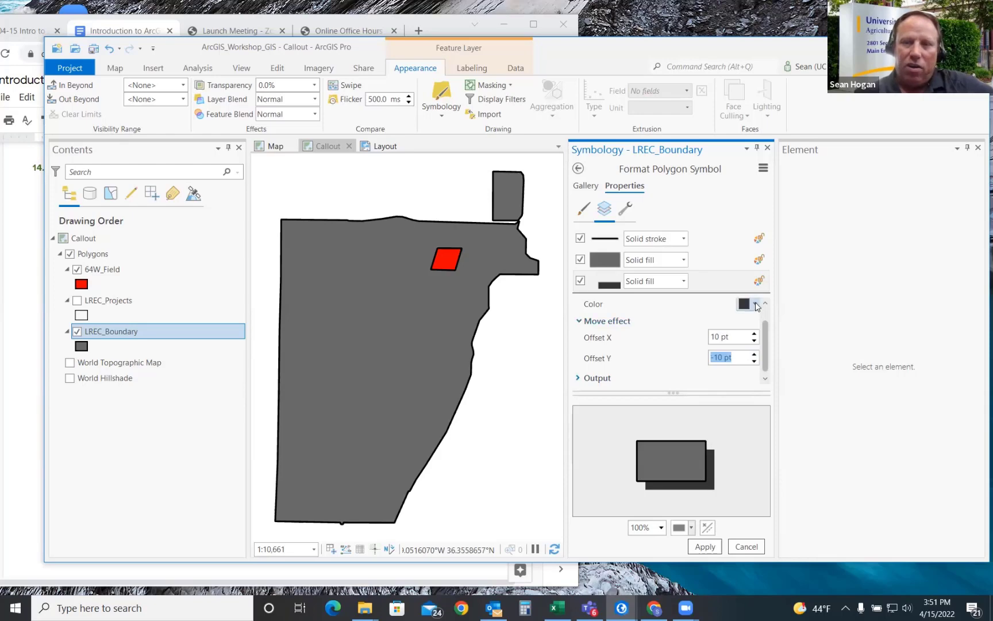
Step: Set the transparency of the offset dark gray fill layer to 71% and apply the LREC_Boundary symbol changes
click(755, 304)
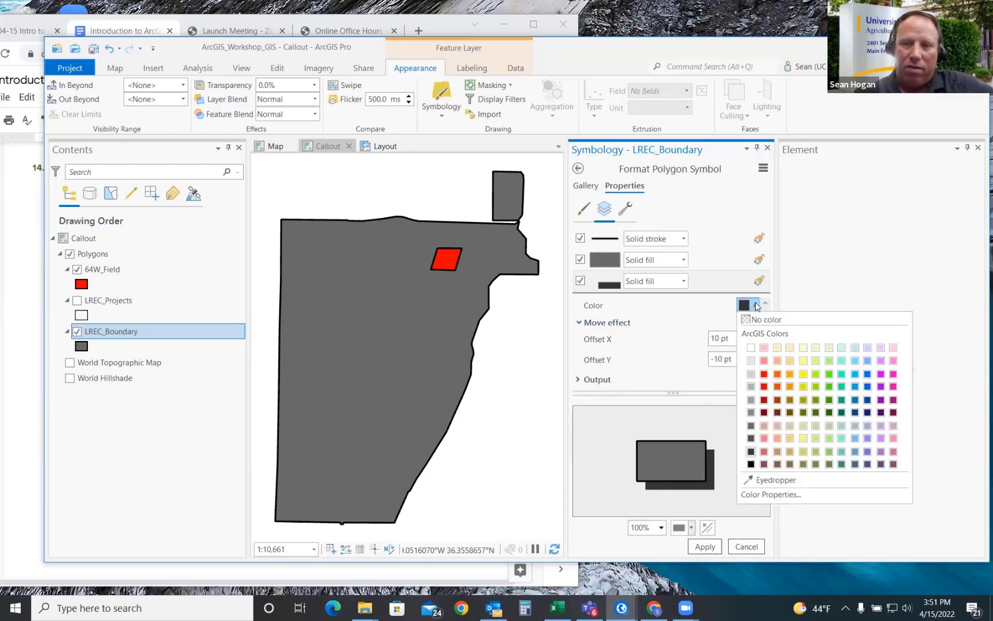
click(773, 494)
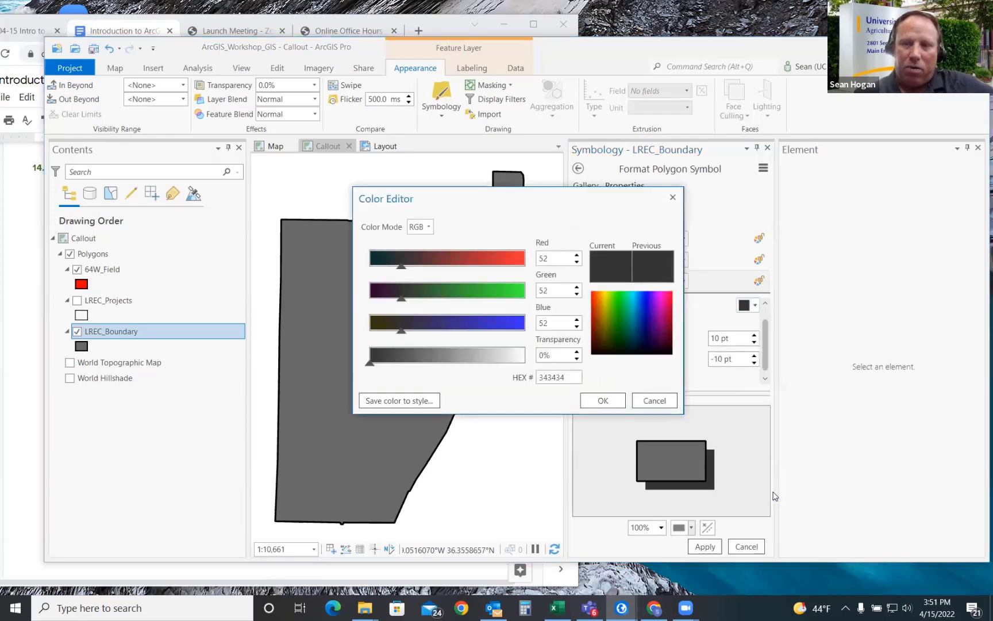
drag(368, 365, 480, 363)
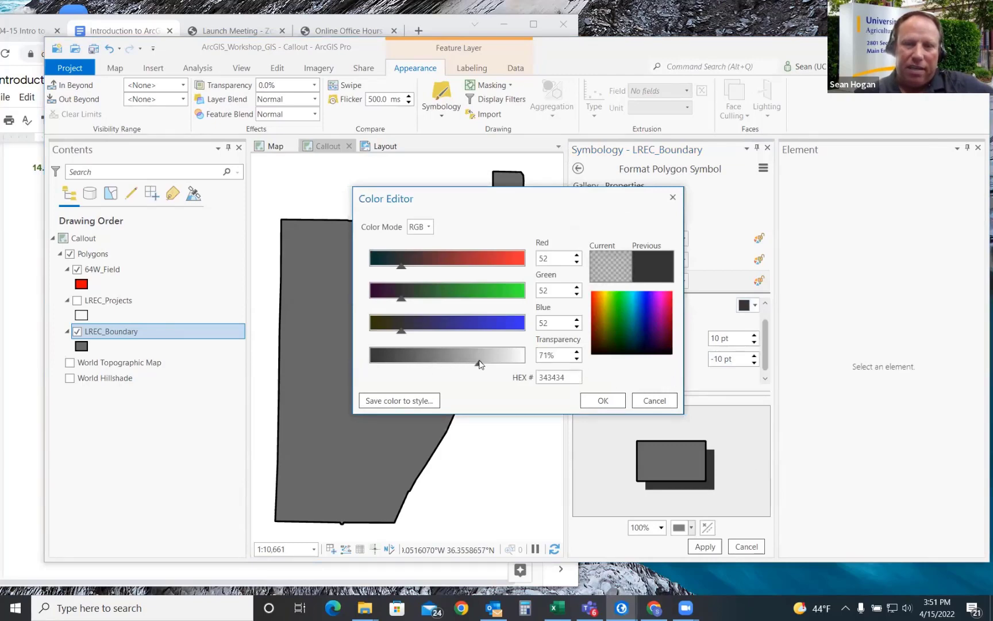
click(606, 405)
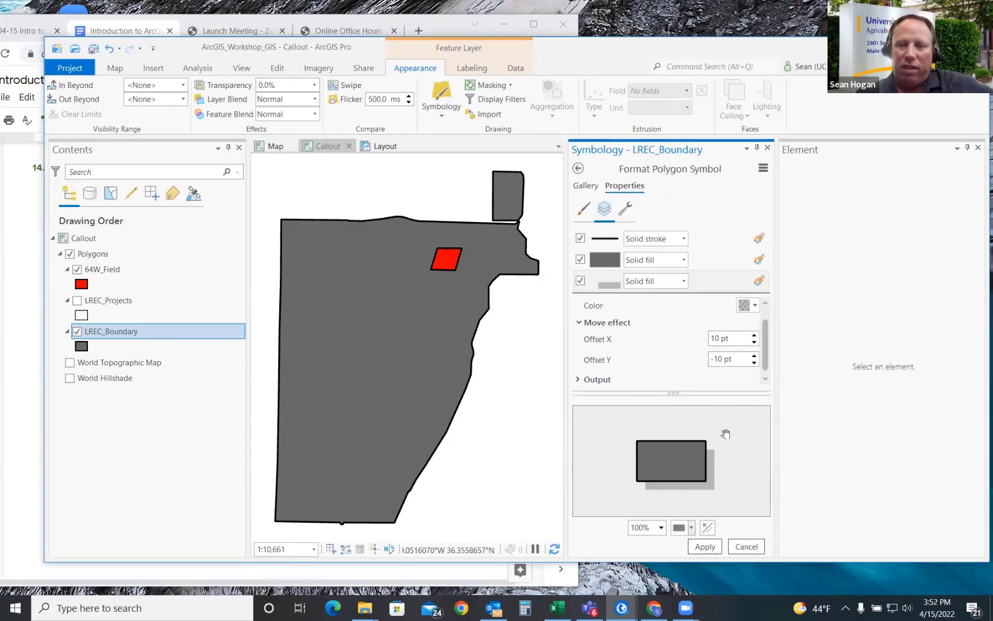
click(705, 546)
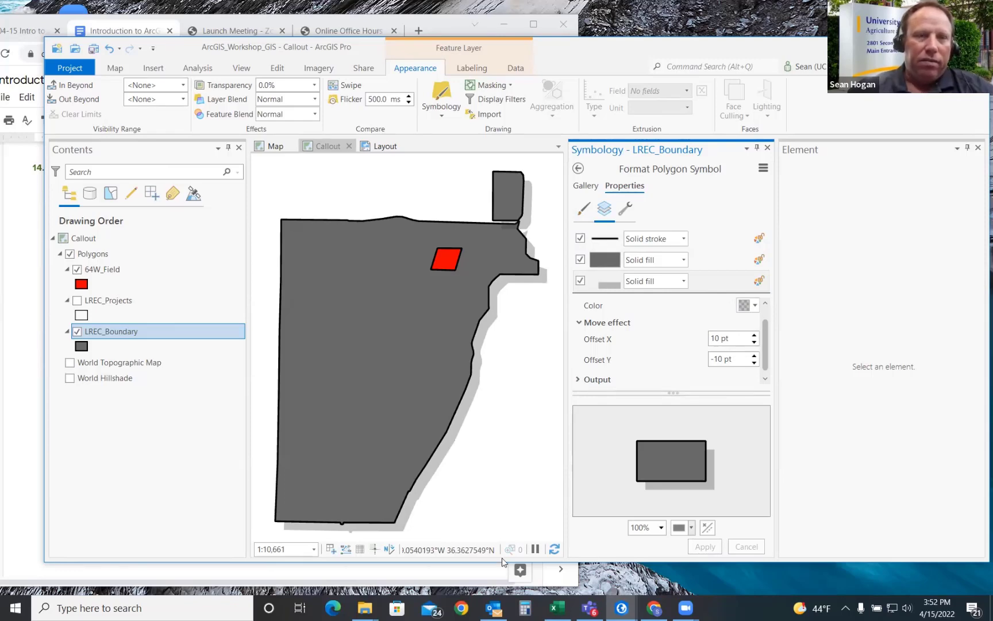
Step: Insert a rectangular map frame of the Callout map at its 1:10,661 extent into the layout
click(385, 146)
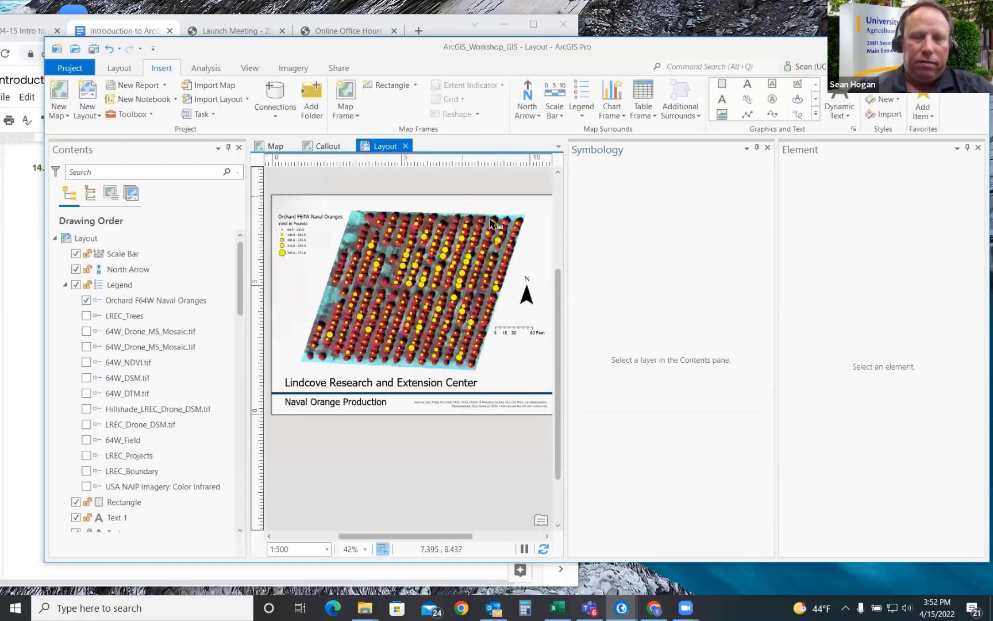
click(767, 148)
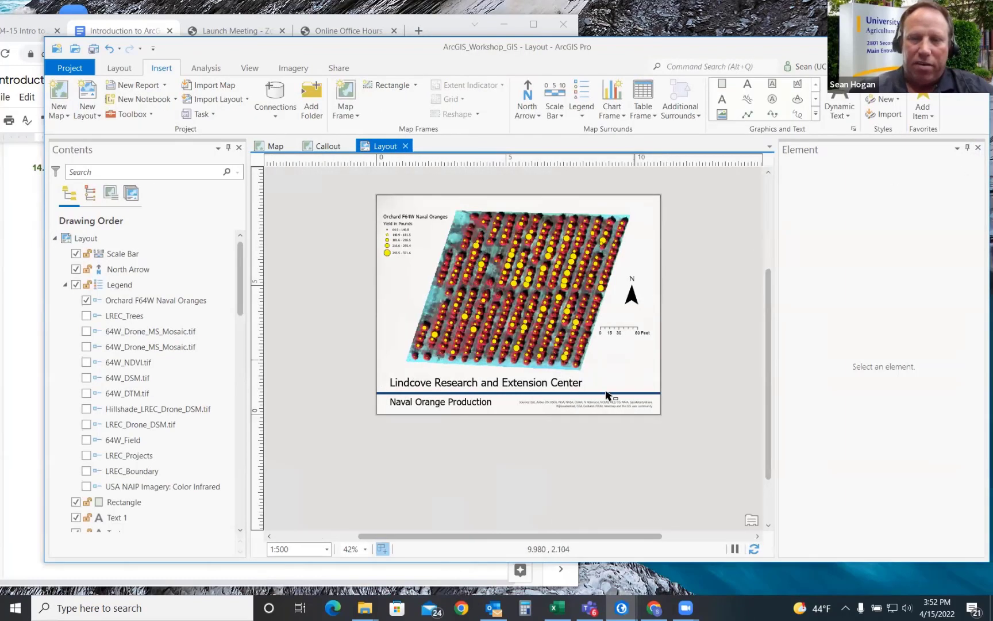
scroll(636, 395, up, 2)
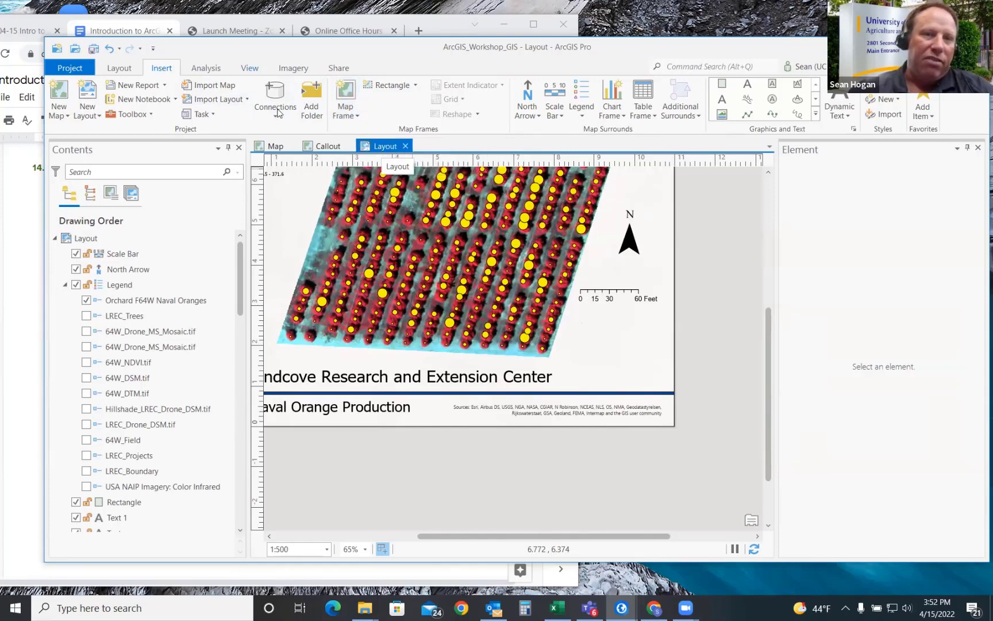
click(345, 97)
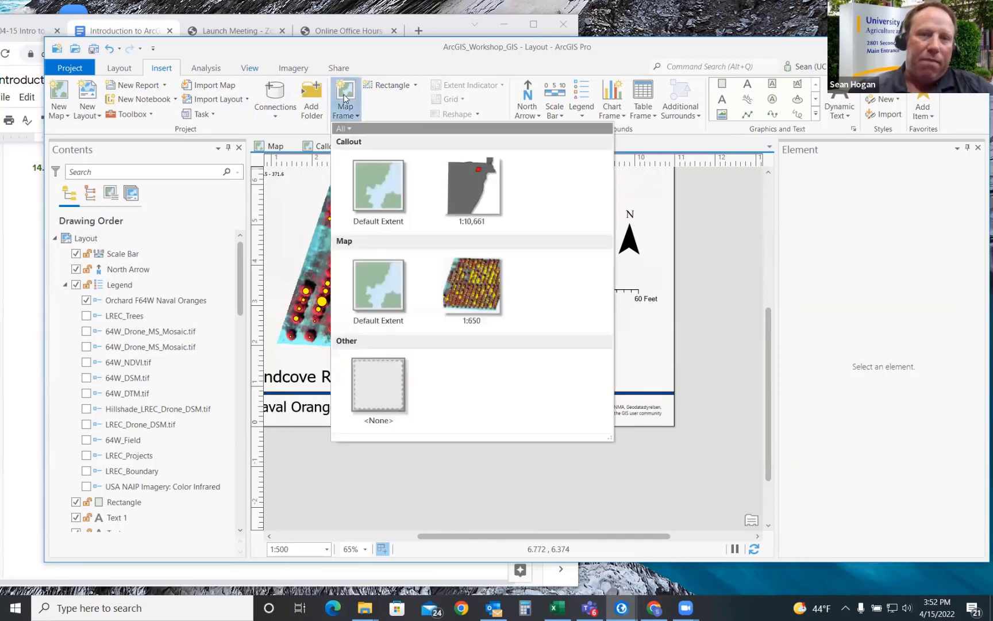
click(481, 184)
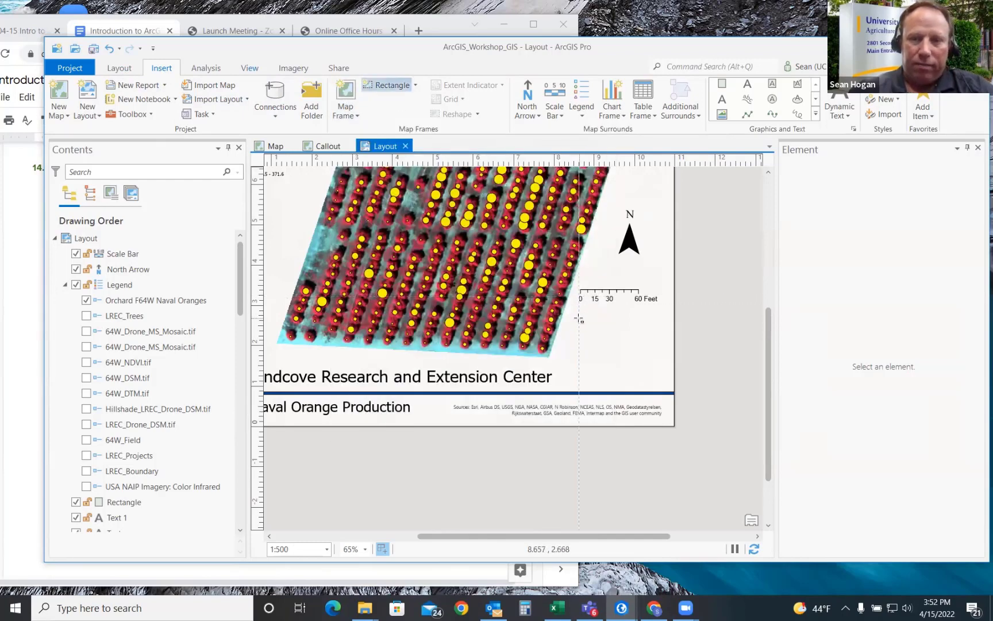